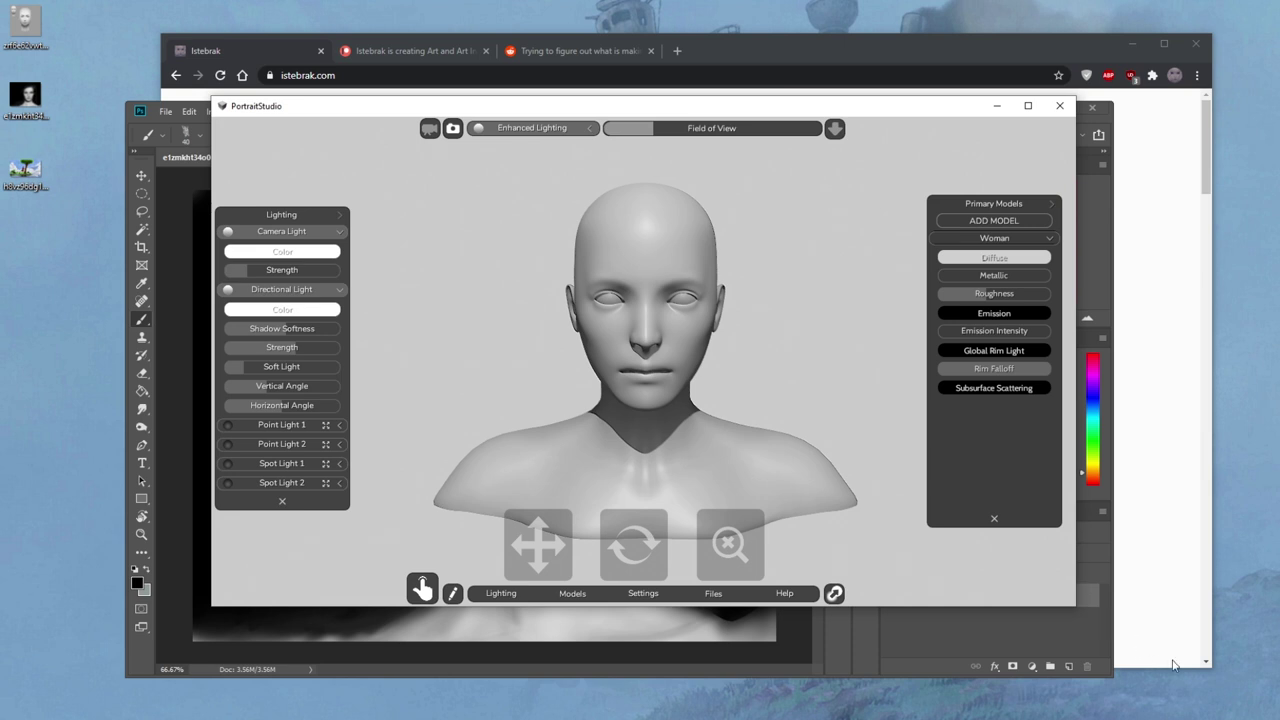
# Open the store page on istebrak.com in the browser and look through the PortraitStudio and brush set listings
pyautogui.click(1263, 706)
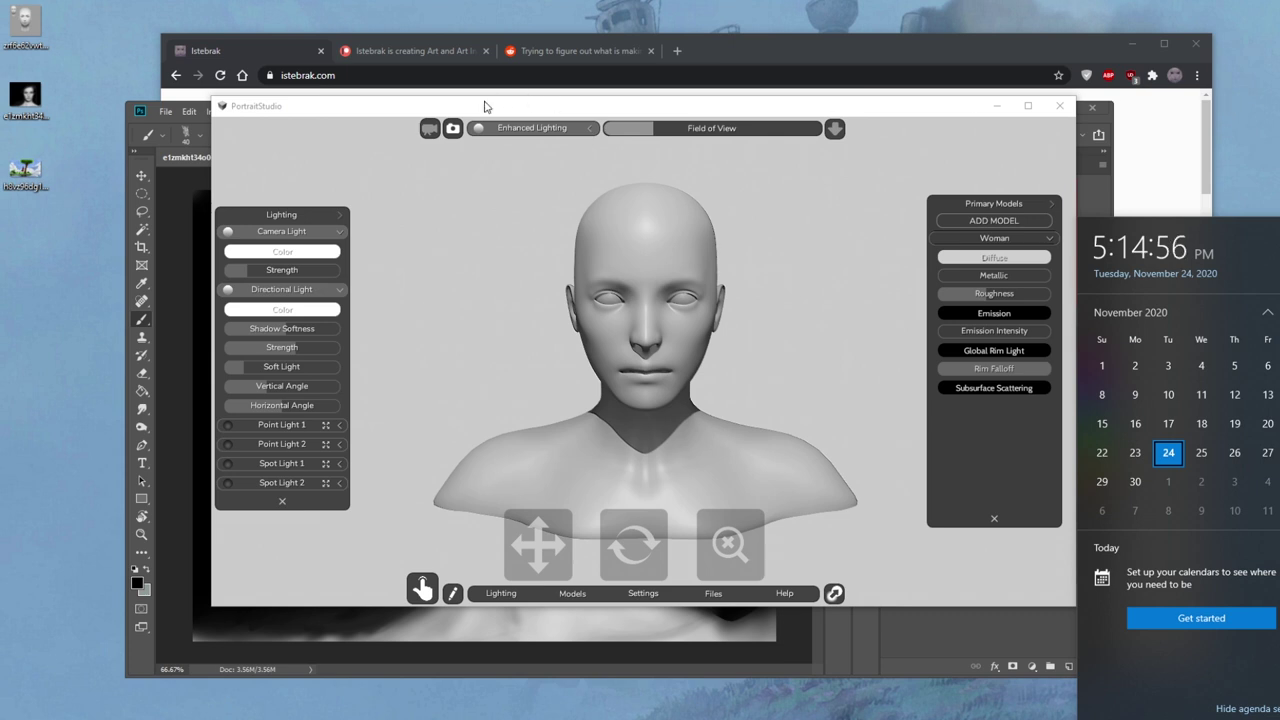
pyautogui.click(262, 50)
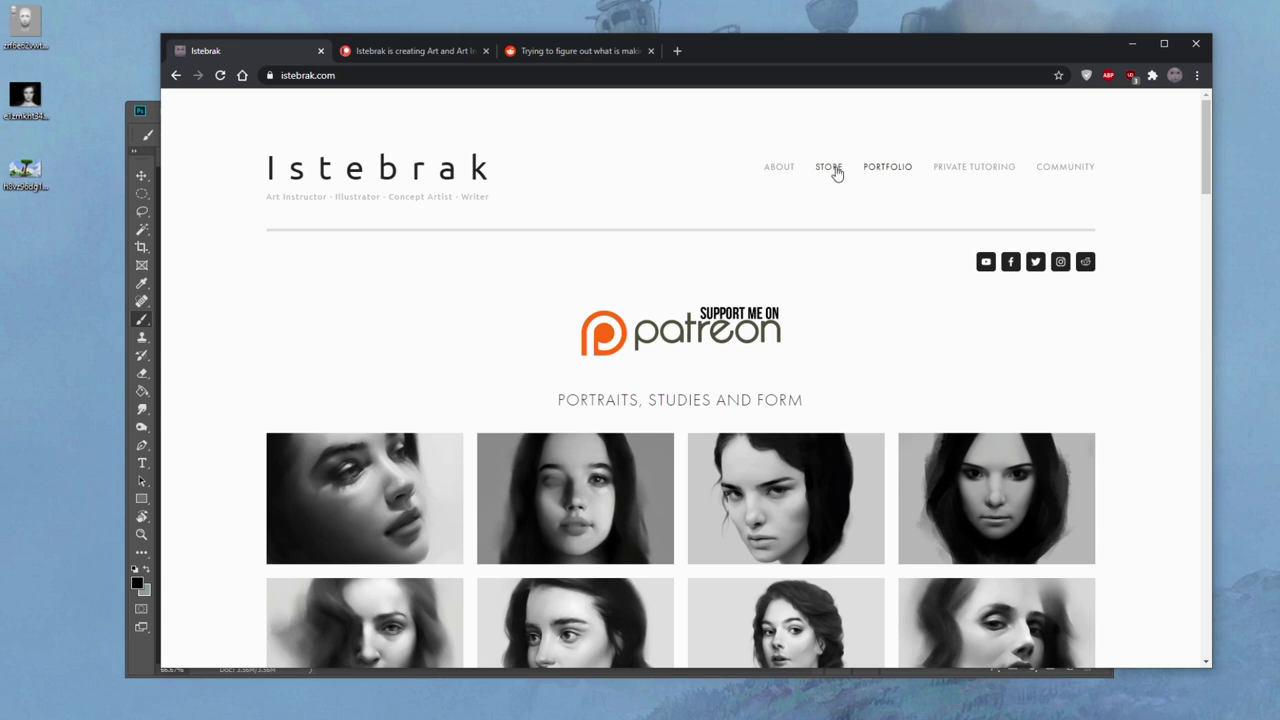
pyautogui.click(822, 167)
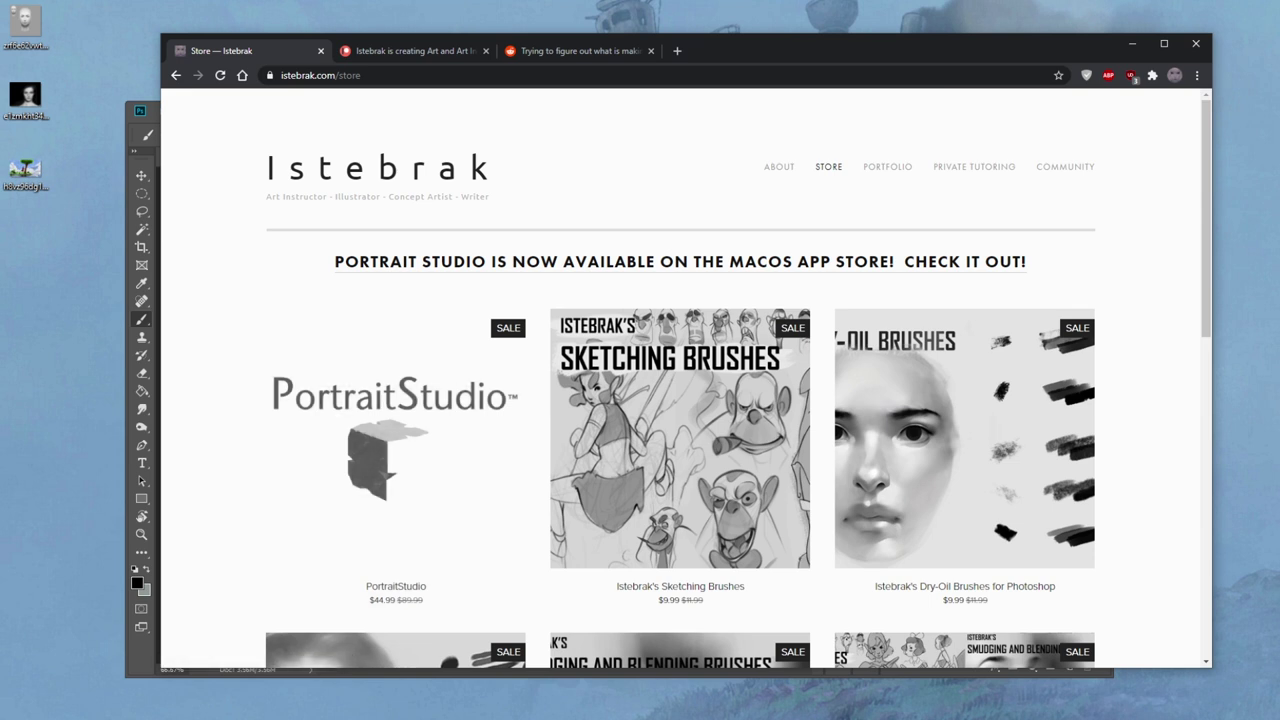
pyautogui.click(1246, 716)
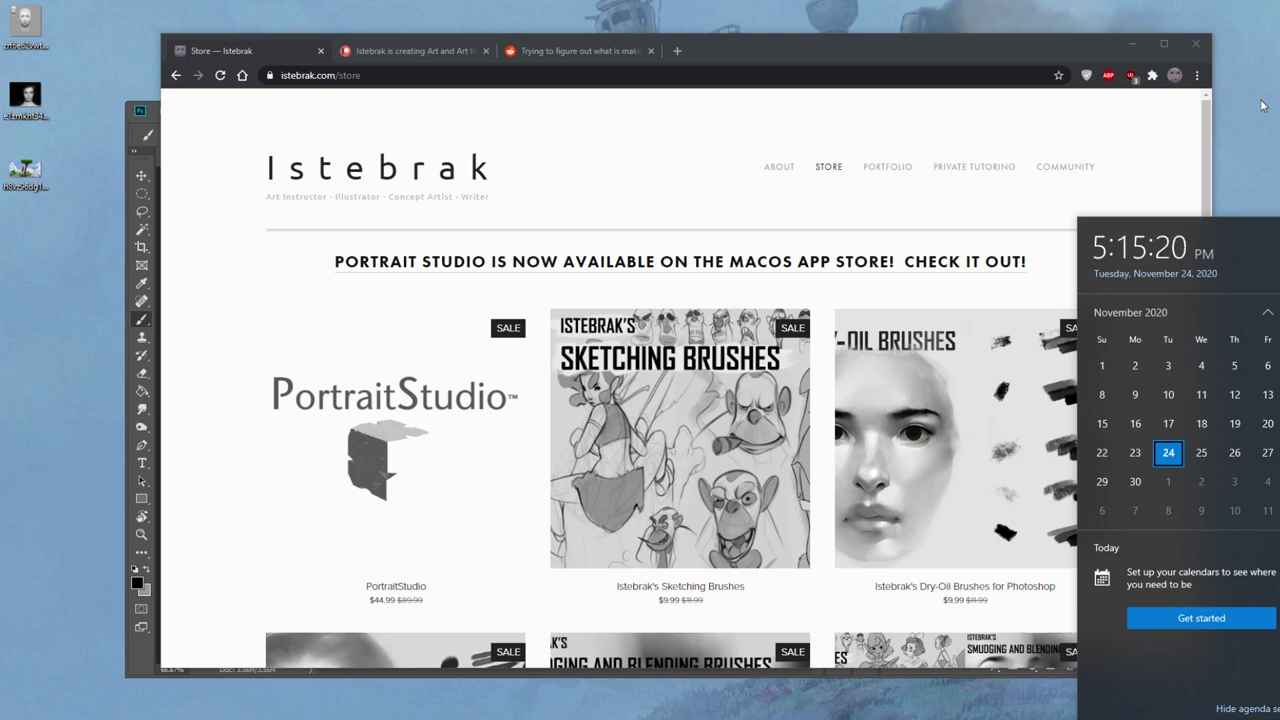
pyautogui.scroll(-1, 693, 600)
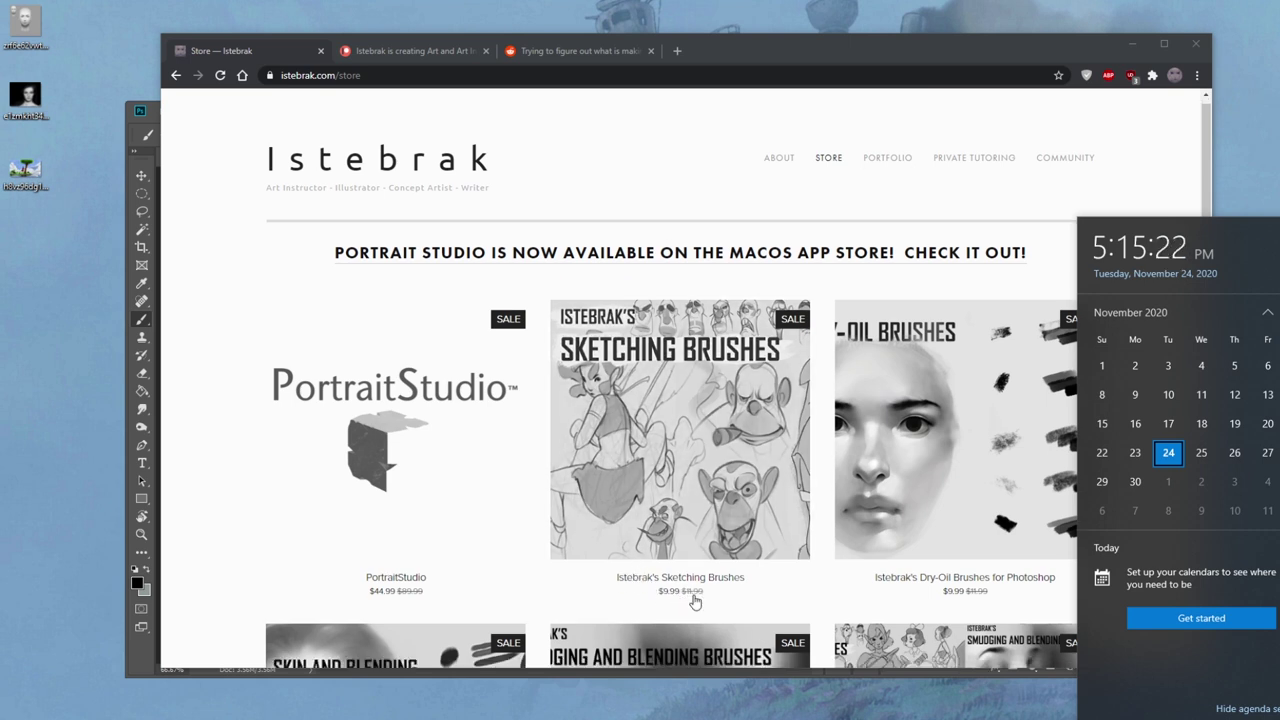
pyautogui.scroll(-2, 897, 457)
pyautogui.scroll(-5, 960, 360)
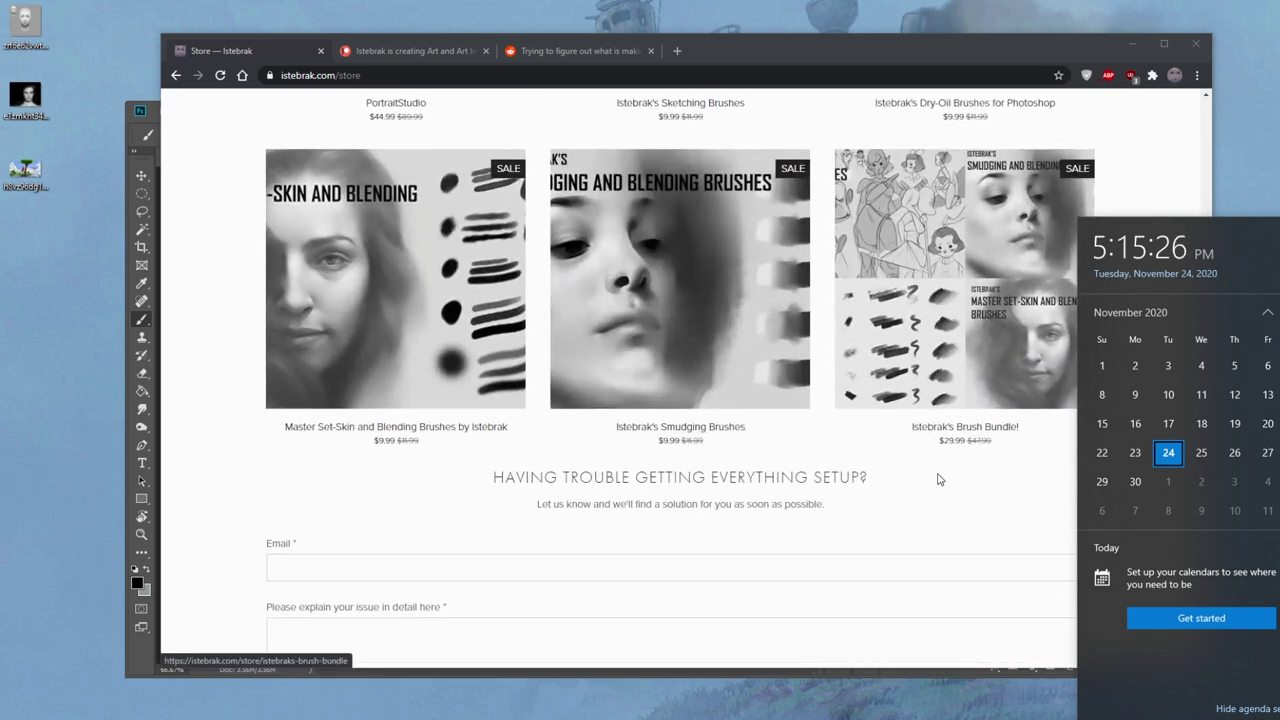
pyautogui.click(1258, 119)
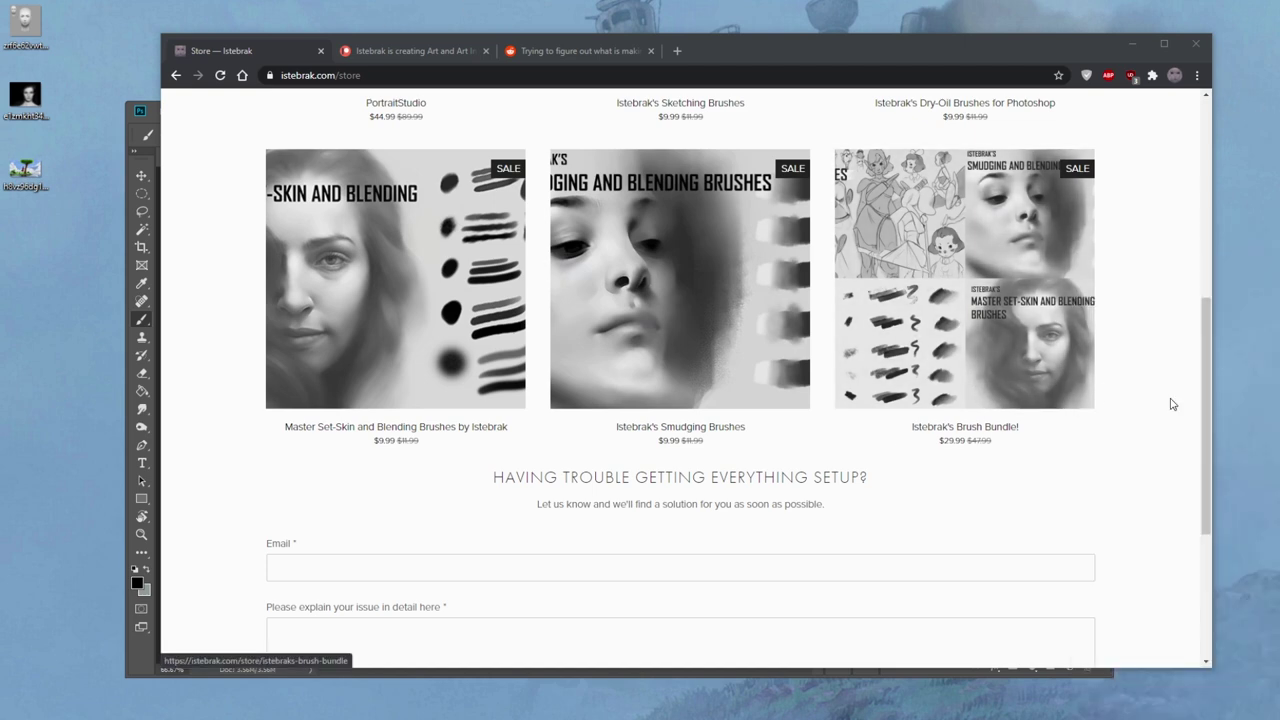
pyautogui.scroll(5, 1150, 420)
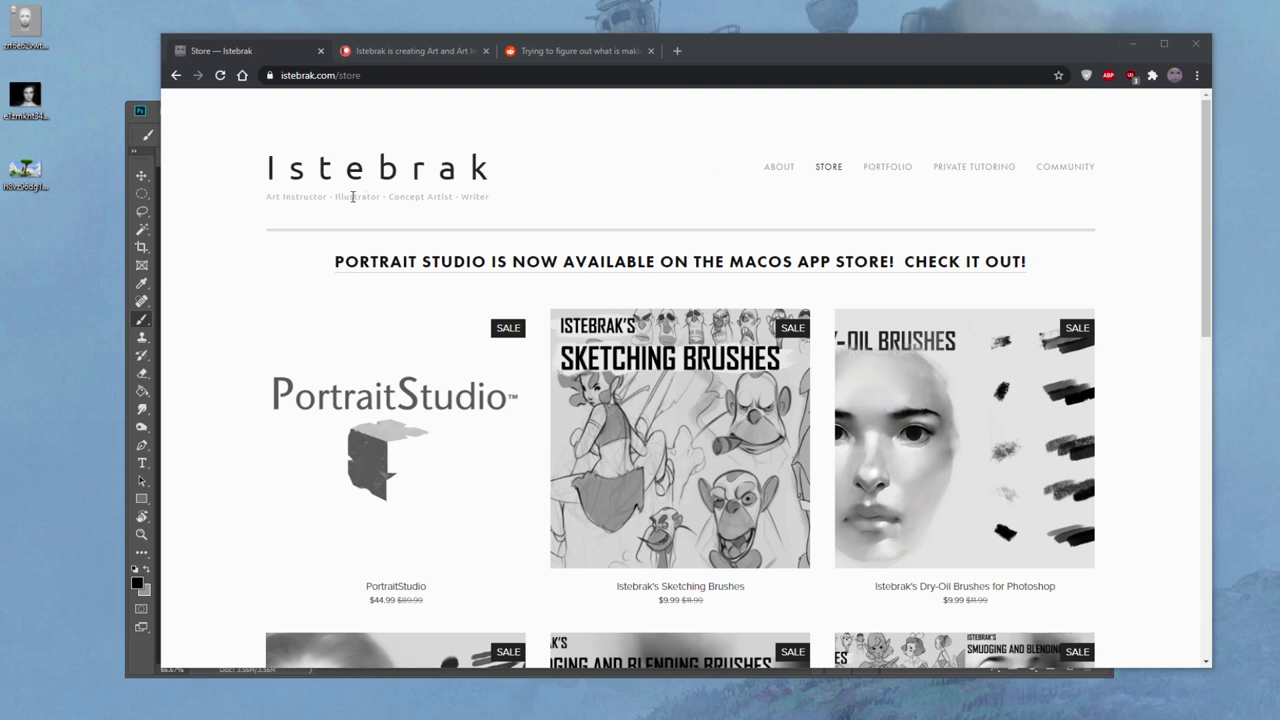
# Return to the istebrak.com home page and view the linked Instagram profile's posts
pyautogui.click(176, 75)
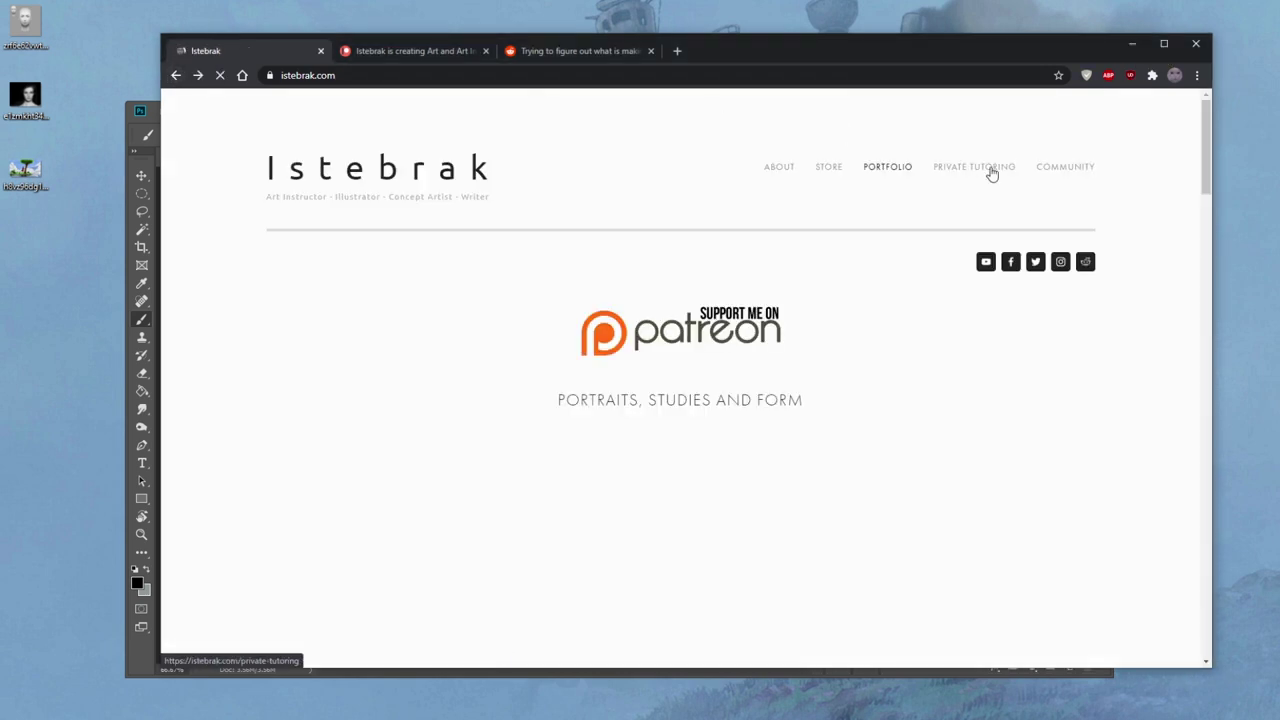
pyautogui.click(1059, 261)
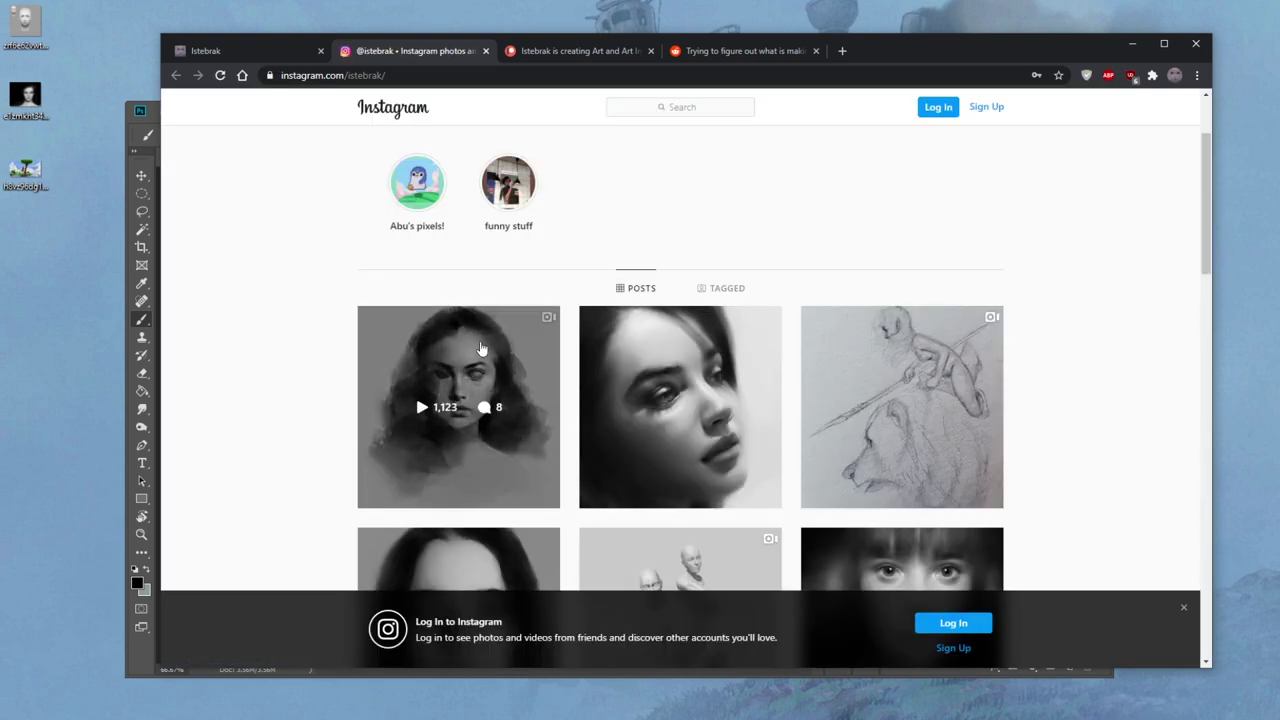
# Open the PortraitStudio product page from the istebrak.com store and look through it down to the How to use PortraitStudio video
pyautogui.click(241, 46)
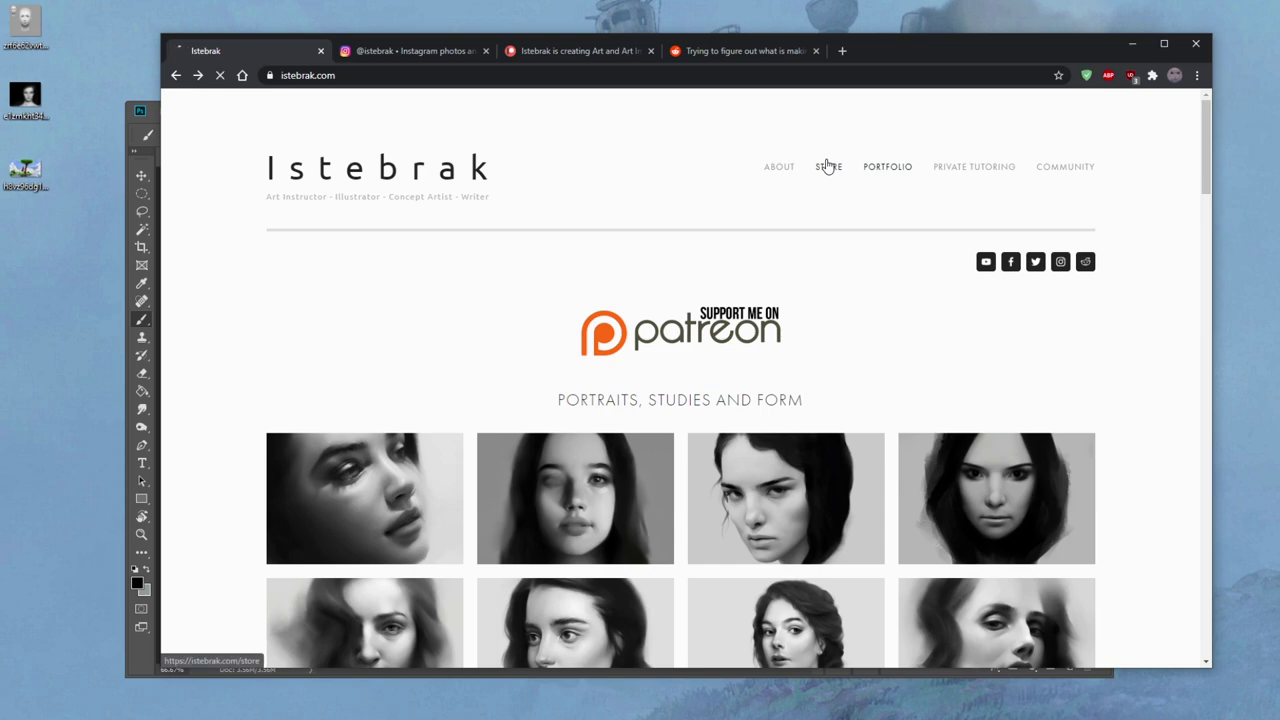
pyautogui.click(828, 166)
pyautogui.scroll(-7, 1099, 371)
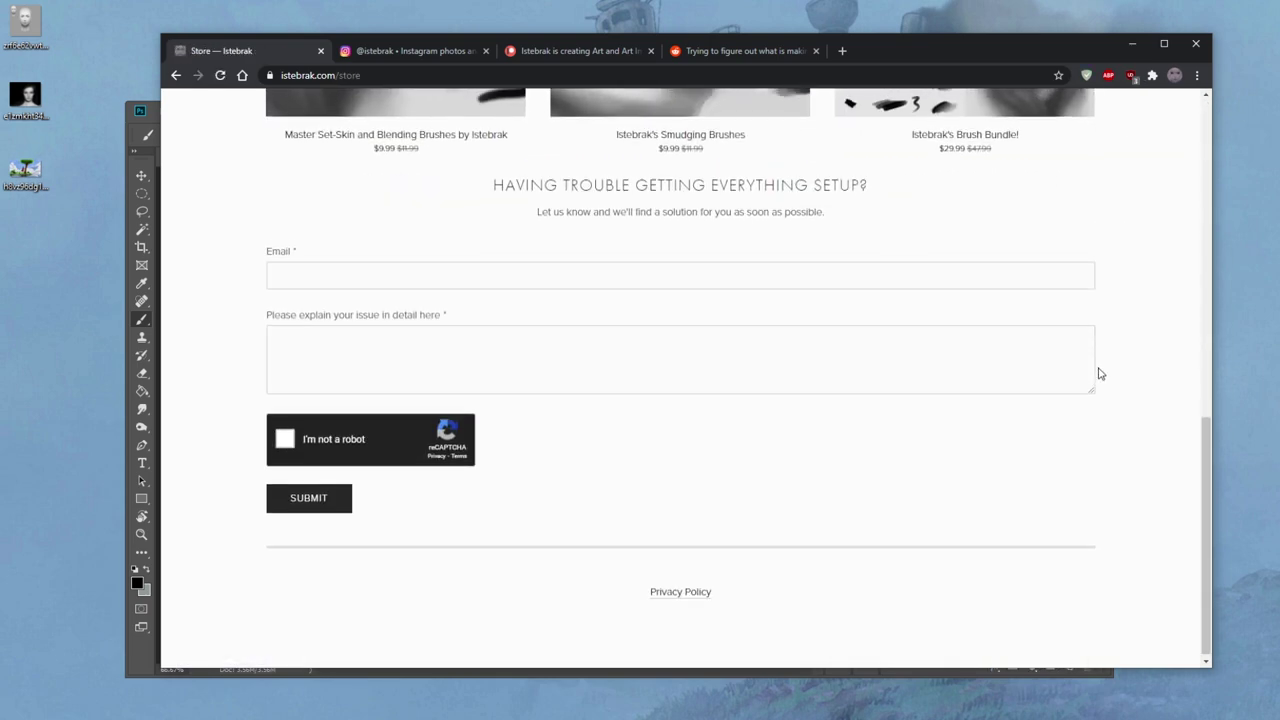
pyautogui.scroll(6, 1099, 371)
pyautogui.click(408, 232)
pyautogui.scroll(-10, 1170, 375)
pyautogui.scroll(-7, 1163, 380)
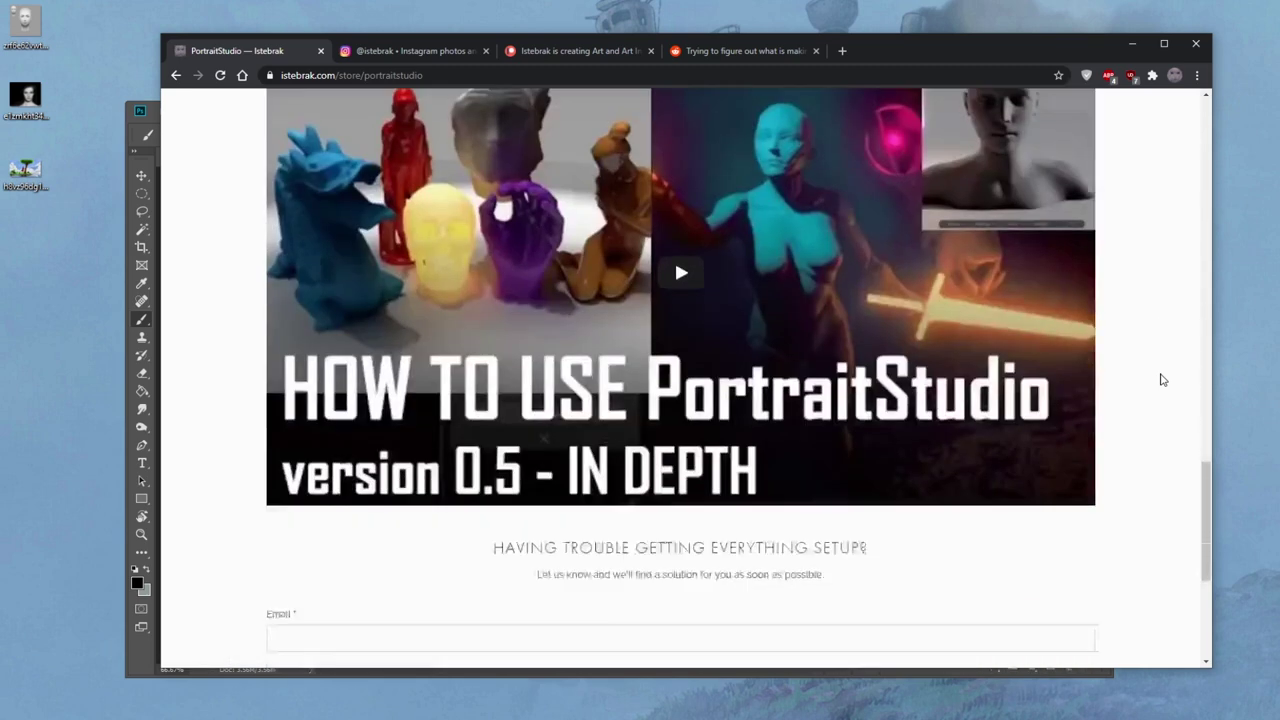
pyautogui.scroll(1, 1162, 379)
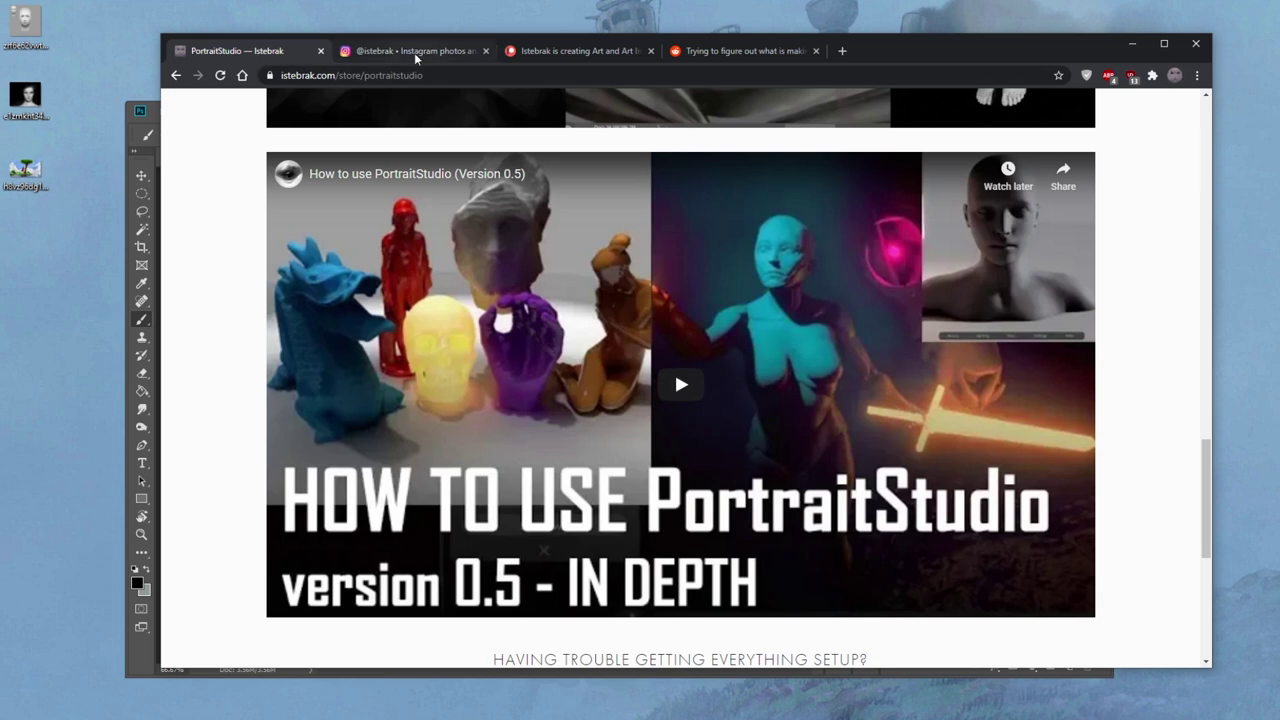
# Put the browser windows away and switch to Photoshop, maximizing its window with the portrait e1zmkht34o061.png
pyautogui.click(1132, 48)
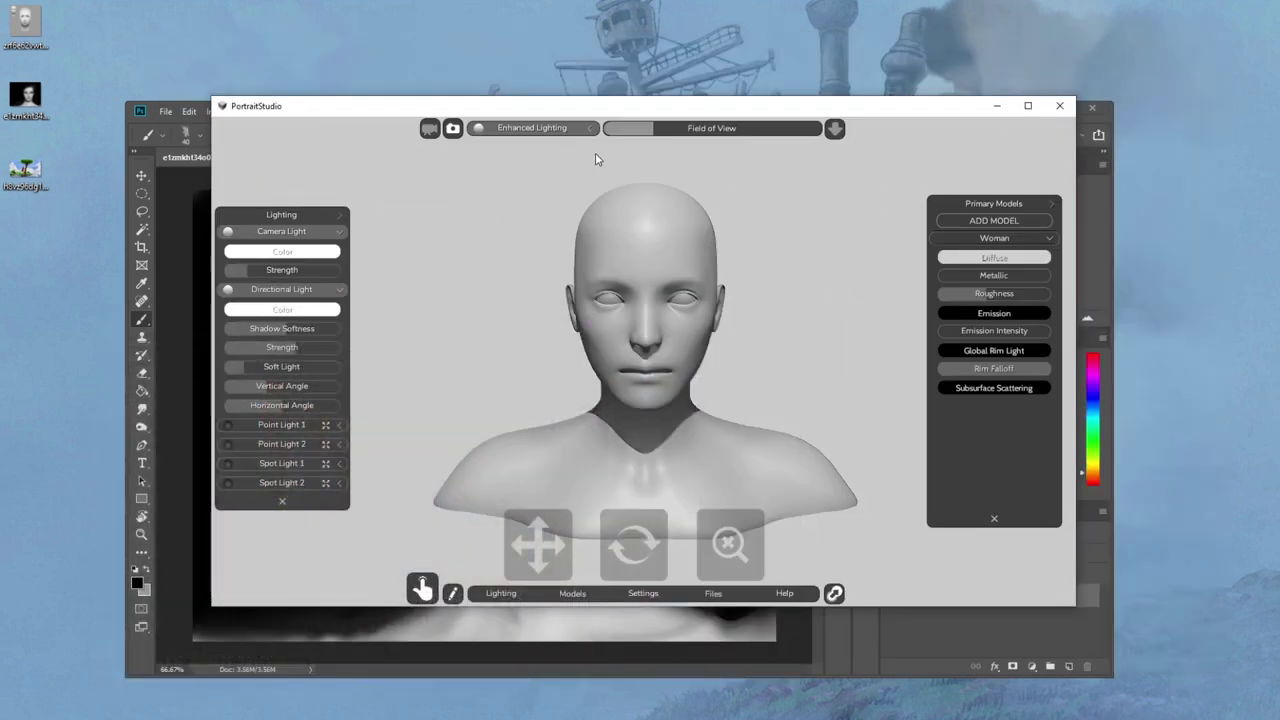
pyautogui.click(175, 278)
pyautogui.doubleClick(770, 102)
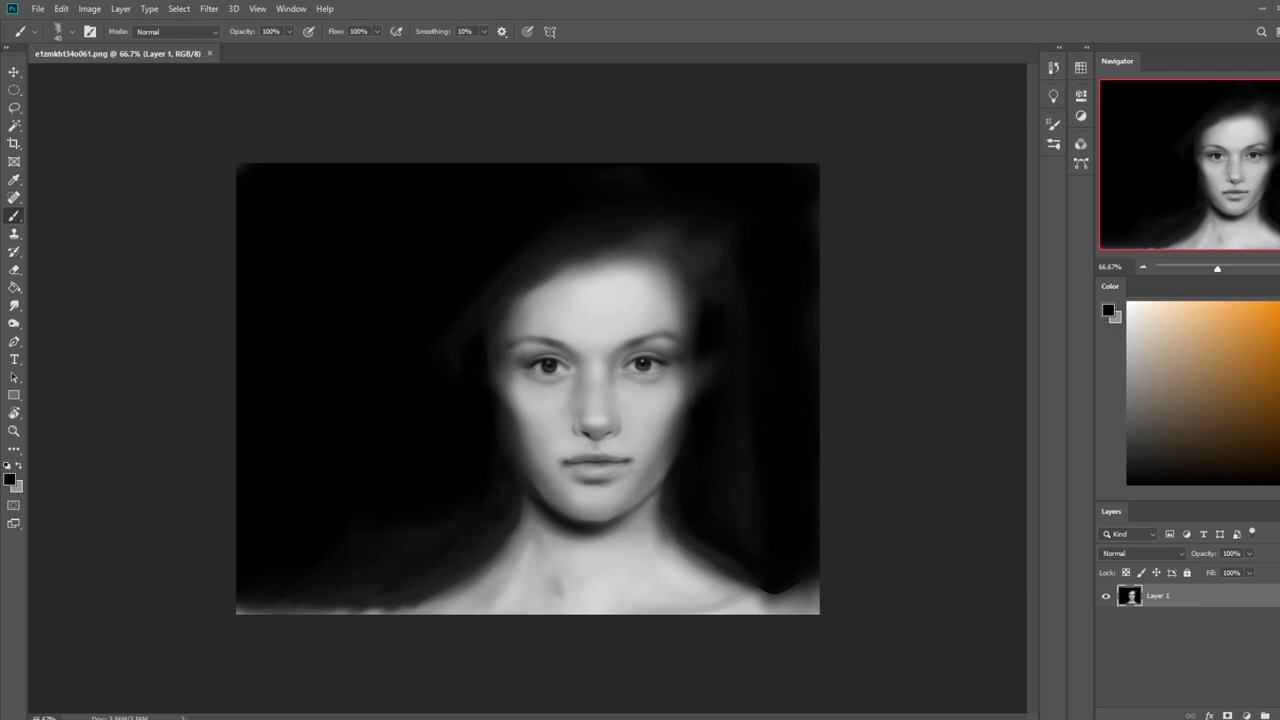
pyautogui.moveTo(1275, 98); pyautogui.dragTo(236, 76)
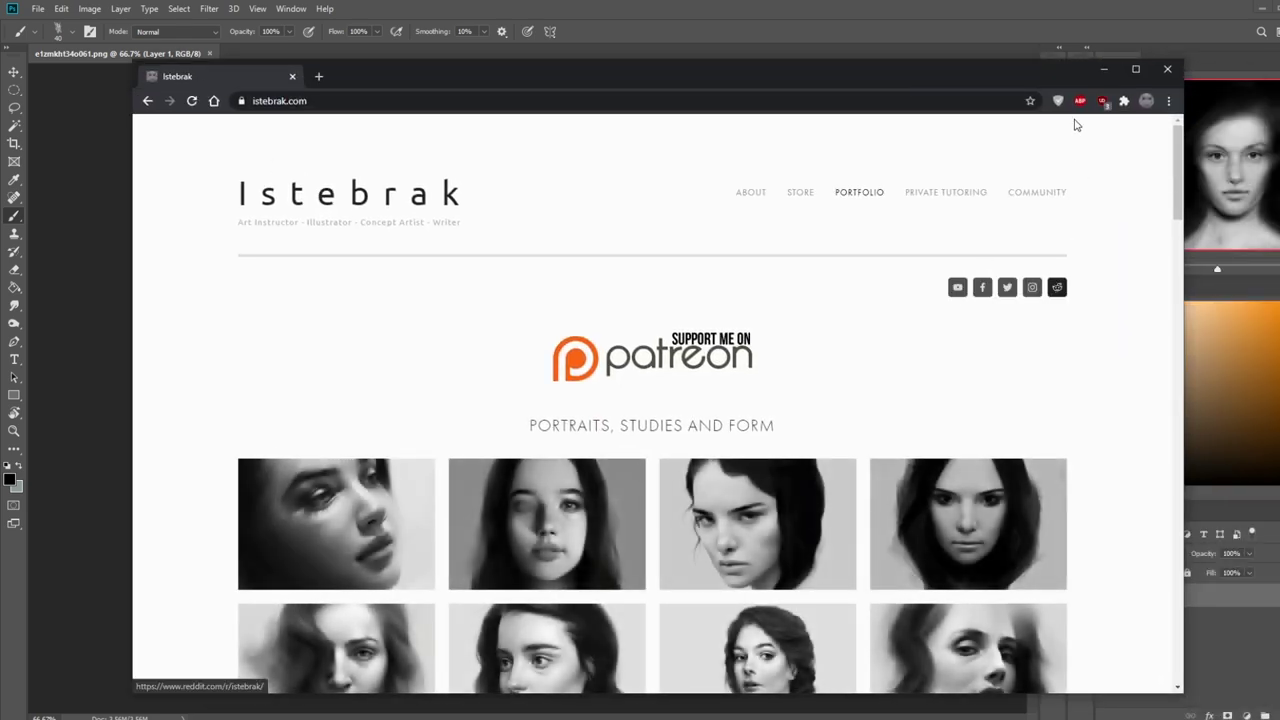
pyautogui.click(1169, 71)
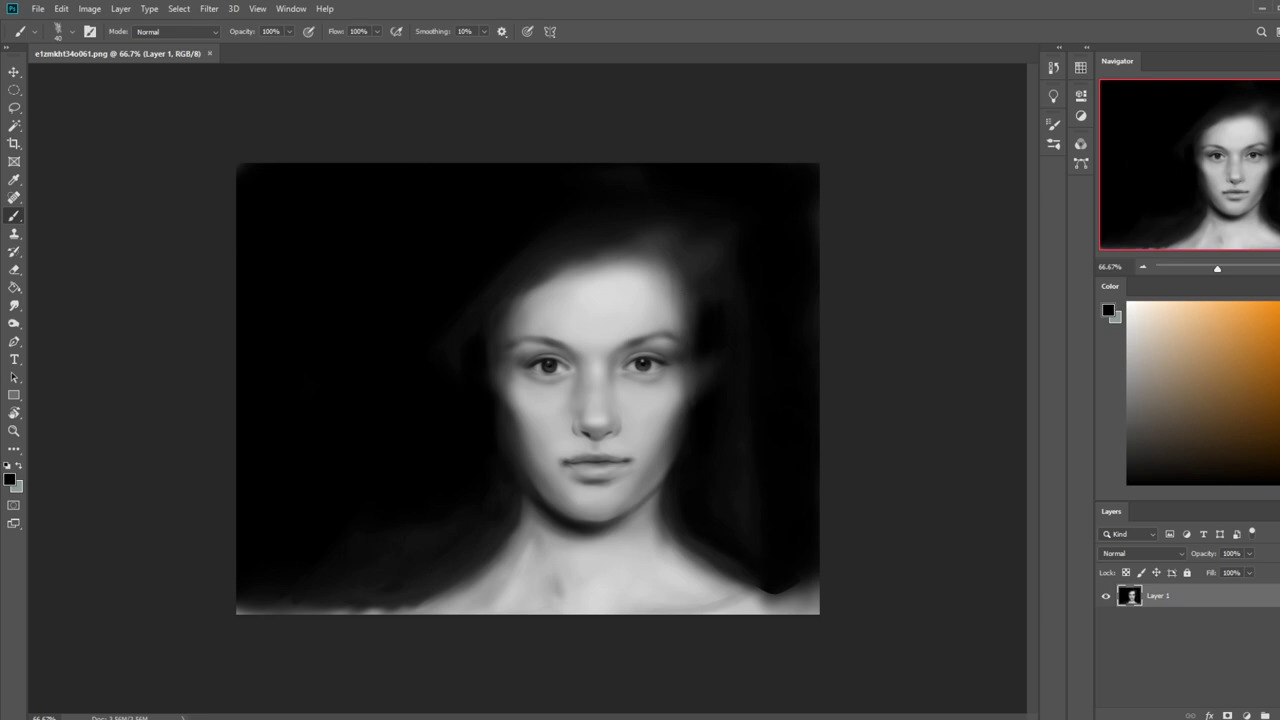
# Switch to PortraitStudio and lower the directional light so it hits the bust more from the front
pyautogui.hotkey('alt', 'Tab')
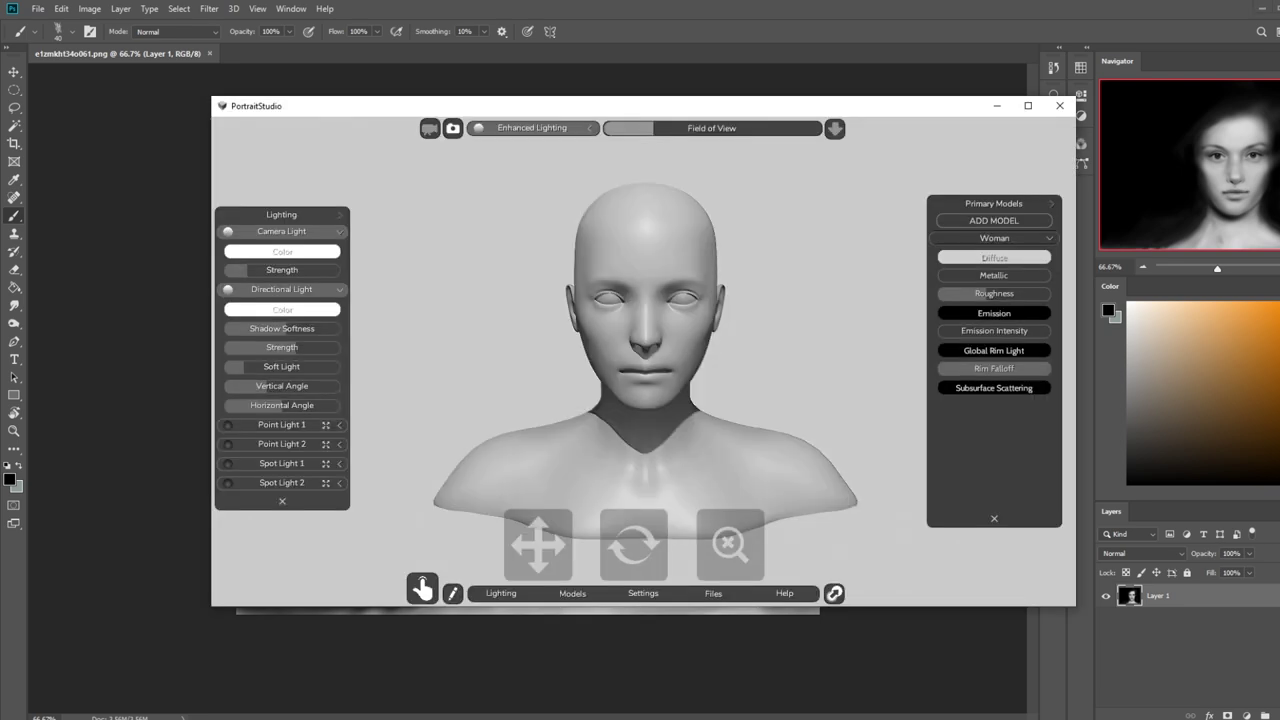
pyautogui.moveTo(626, 351); pyautogui.dragTo(633, 326)
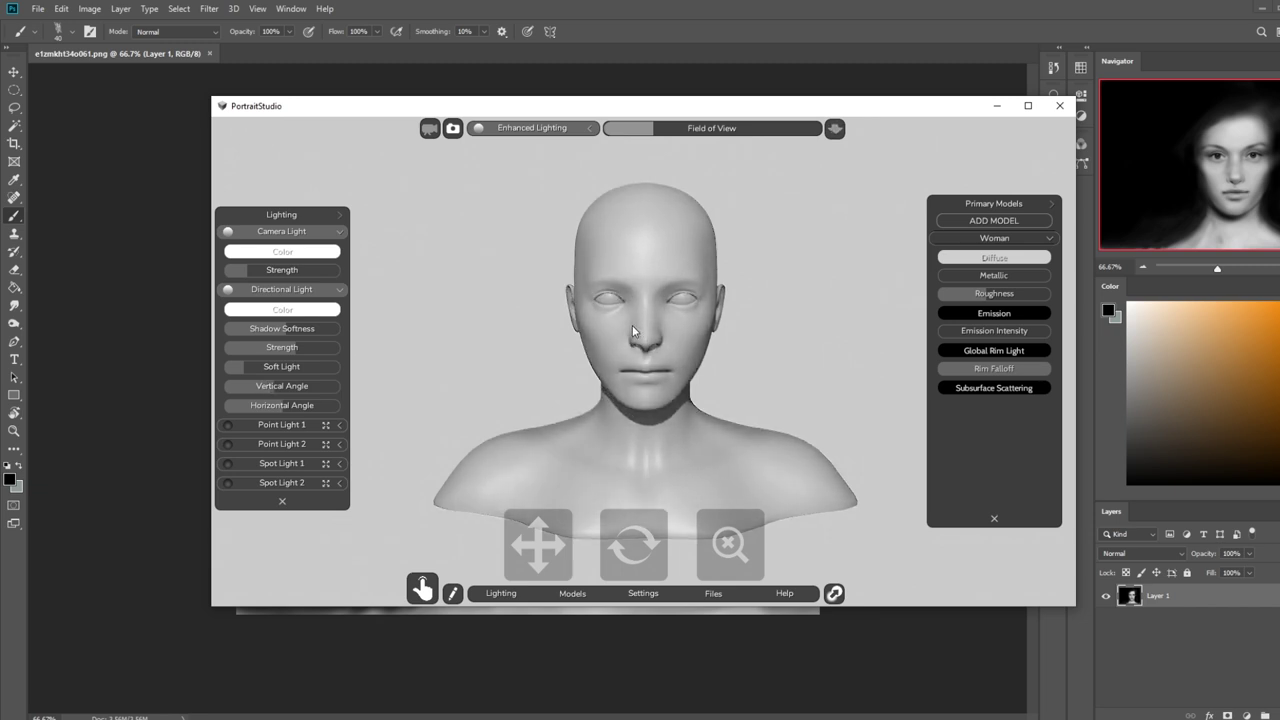
pyautogui.moveTo(630, 377)
pyautogui.mouseDown()
pyautogui.moveTo(609, 378)
pyautogui.moveTo(622, 353)
pyautogui.mouseUp()
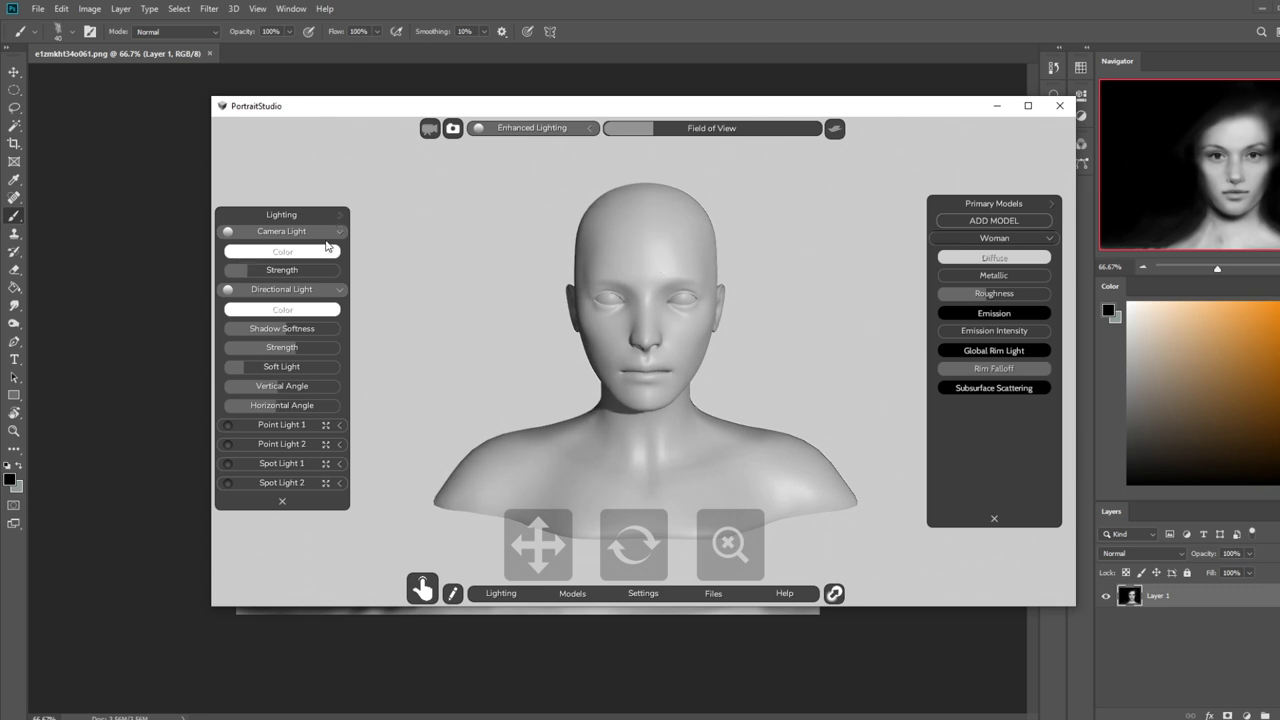
# Set the scene's background color to black, #000000, in the indirect lighting settings
pyautogui.click(340, 215)
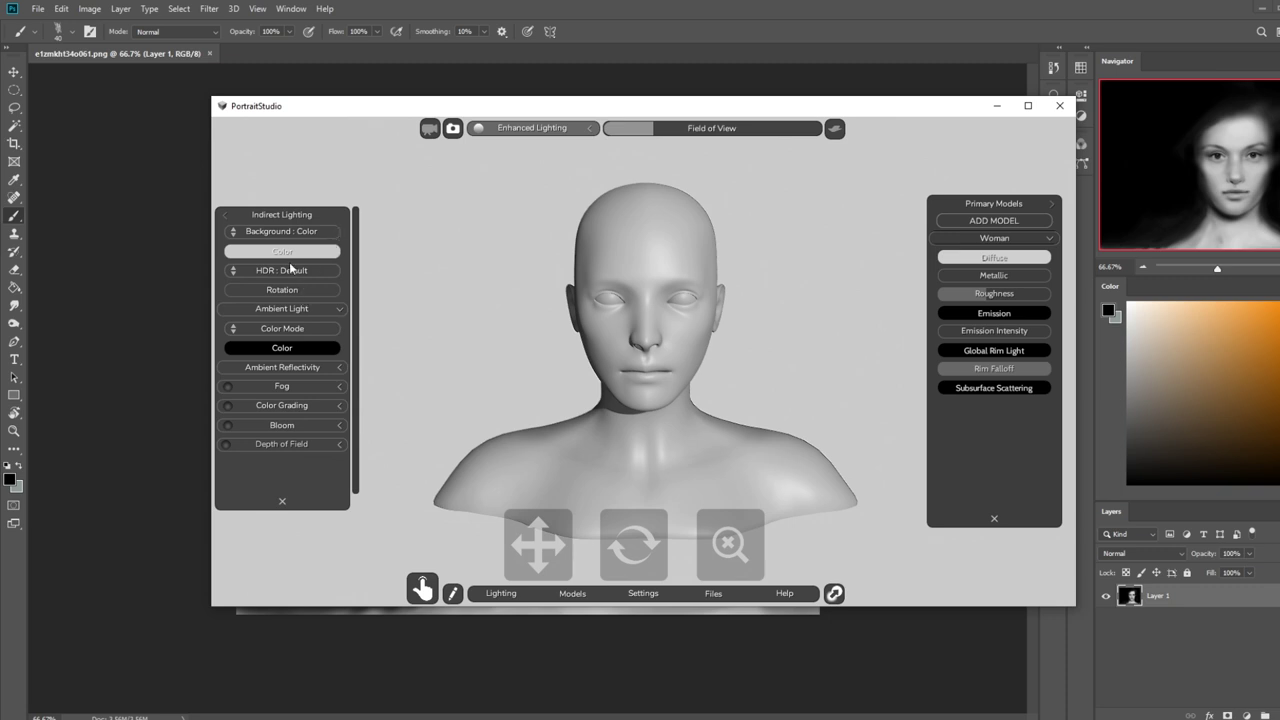
pyautogui.click(295, 253)
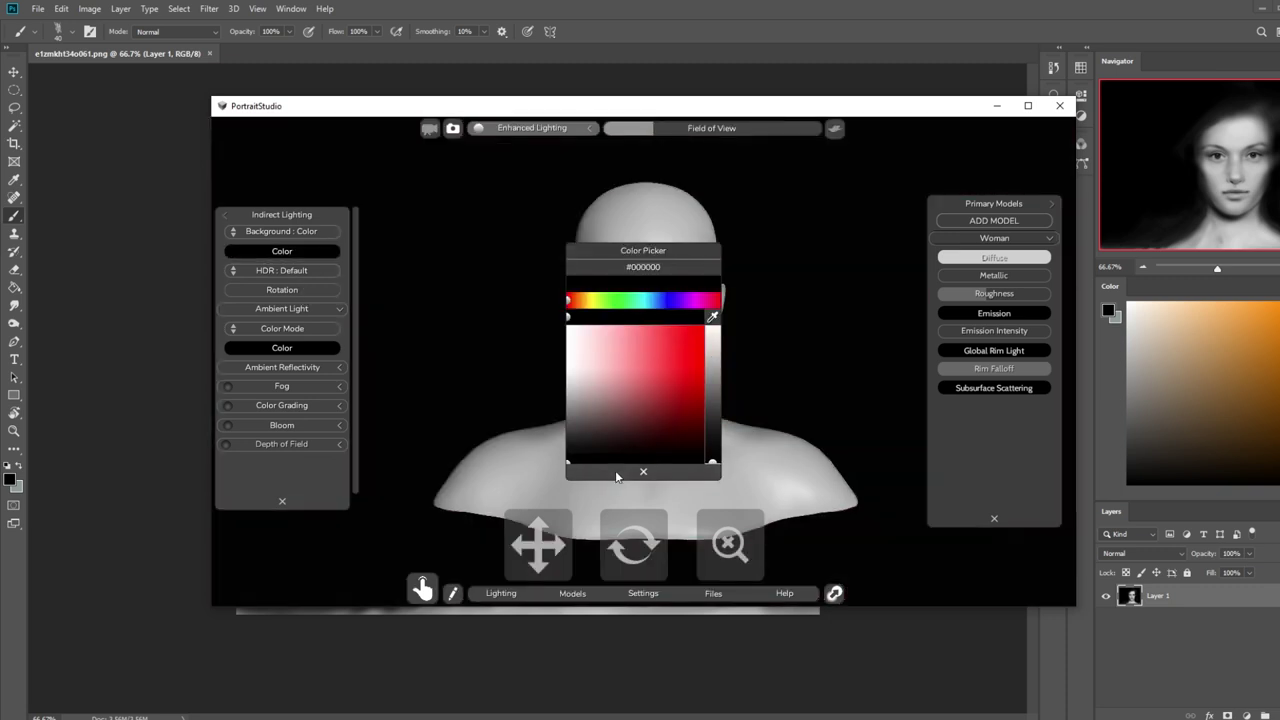
pyautogui.click(644, 472)
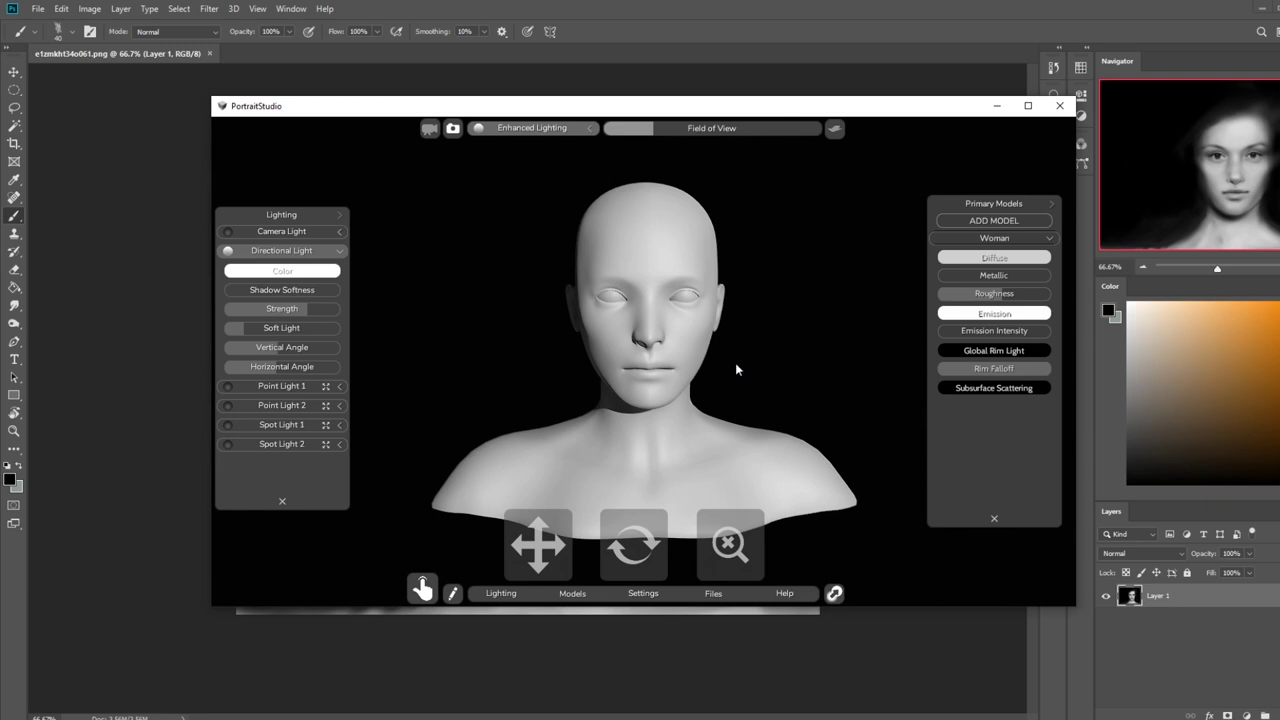
# Try a frontal and an upper-right direction for the directional light on the bust
pyautogui.moveTo(734, 368); pyautogui.dragTo(688, 393)
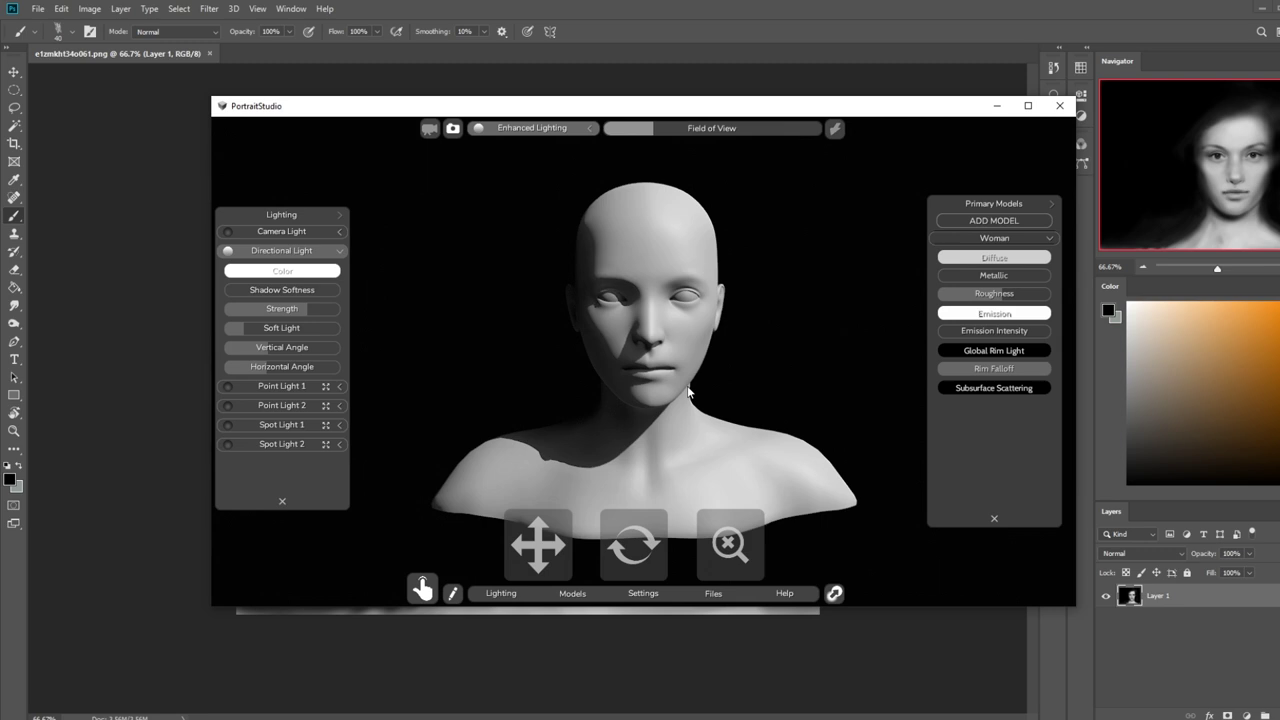
pyautogui.moveTo(688, 393); pyautogui.dragTo(712, 372)
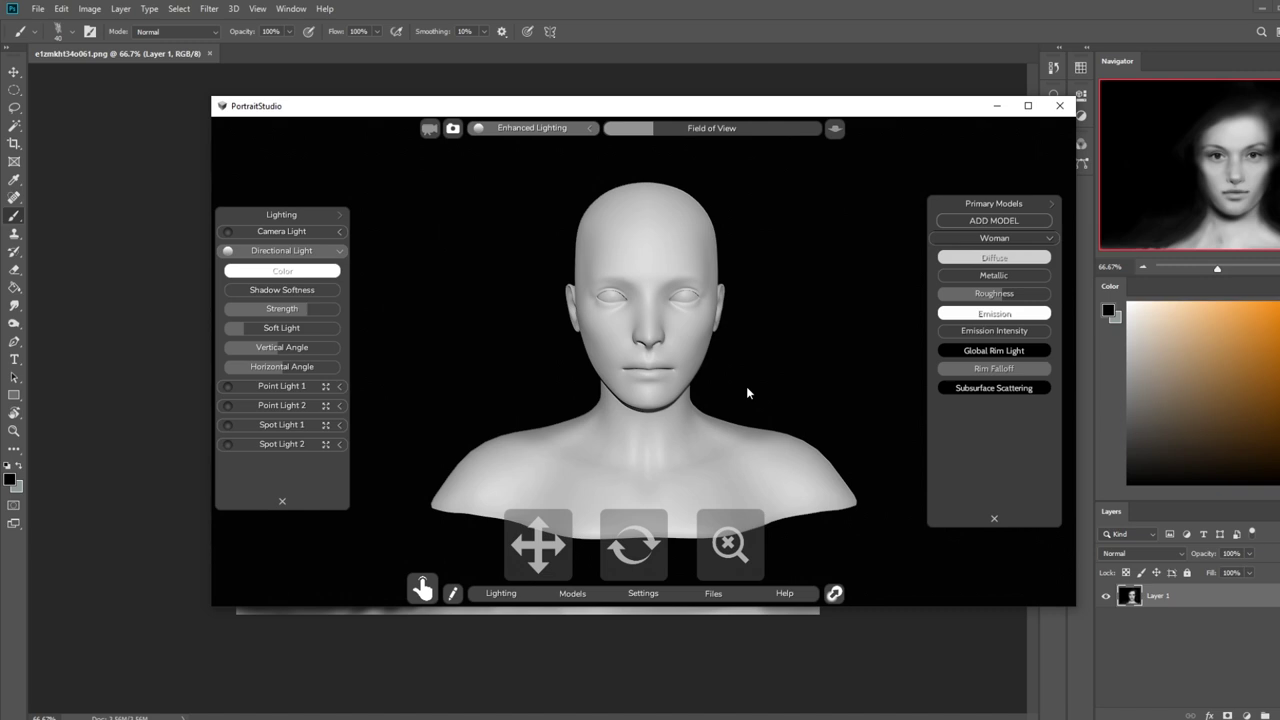
pyautogui.moveTo(740, 389); pyautogui.dragTo(706, 432)
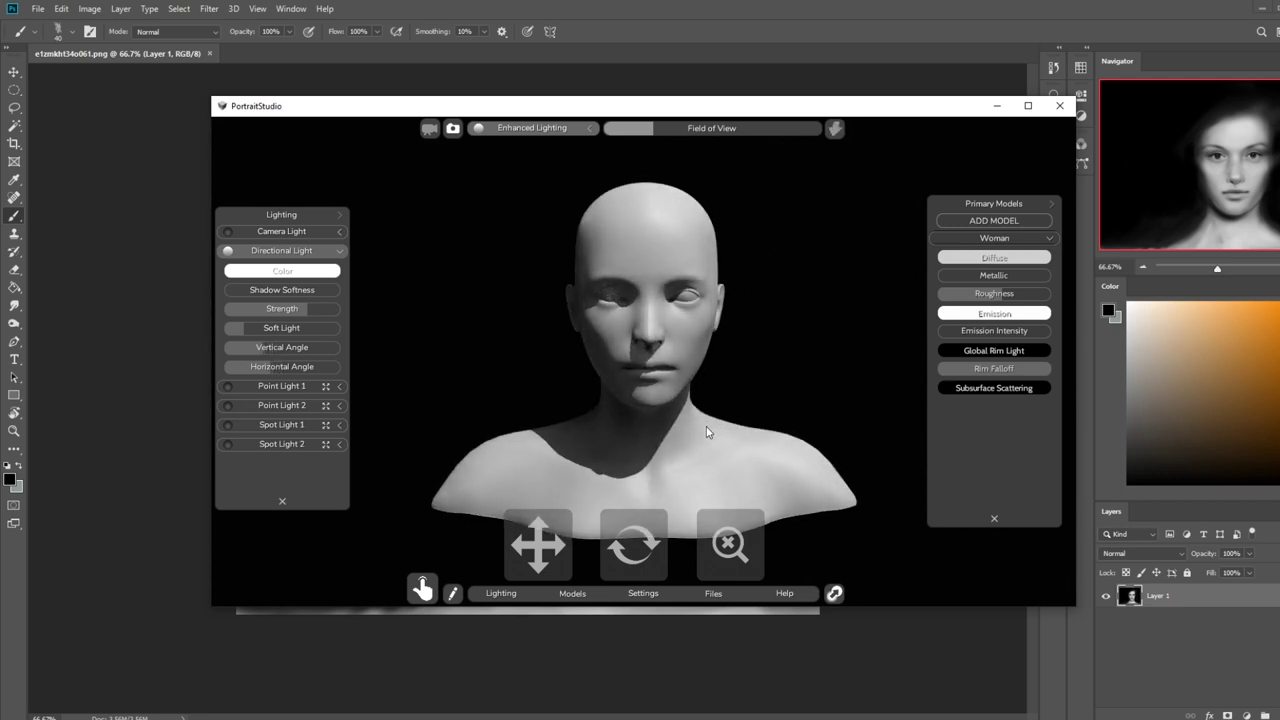
# Try lighting the bust with the directional light from overhead, from the front and from the left side
pyautogui.click(621, 551)
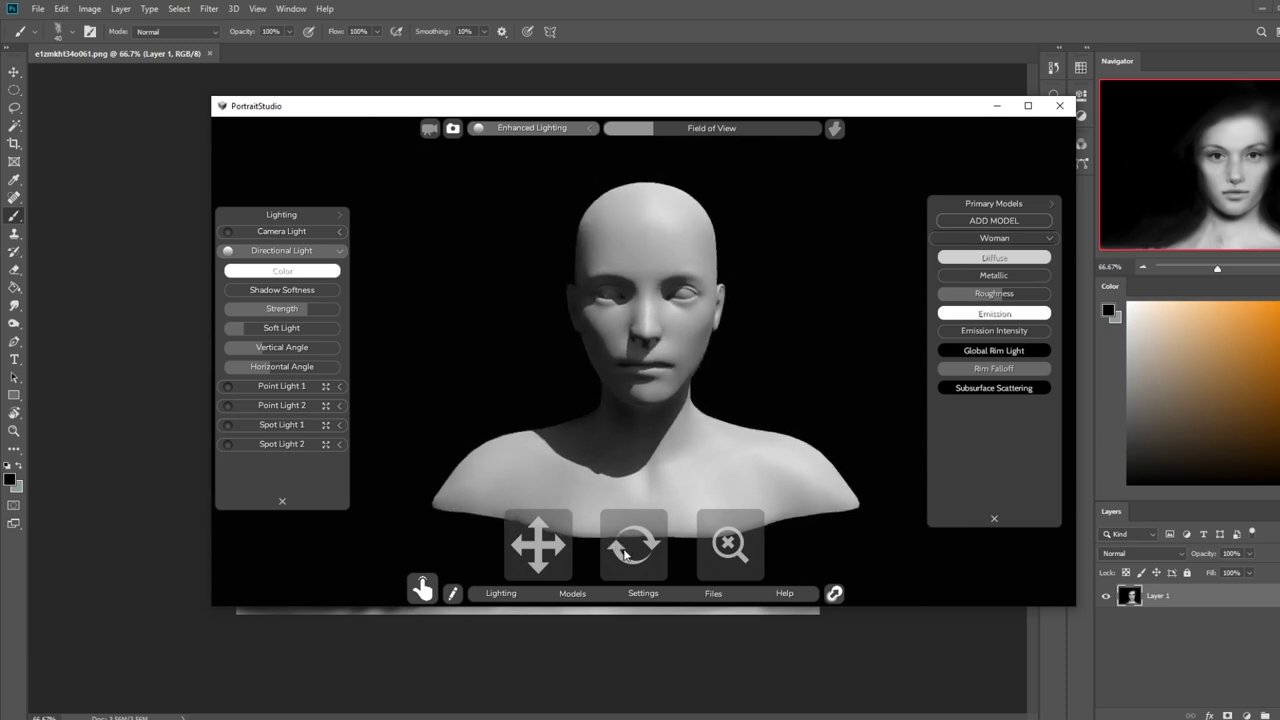
pyautogui.moveTo(722, 393); pyautogui.dragTo(709, 421)
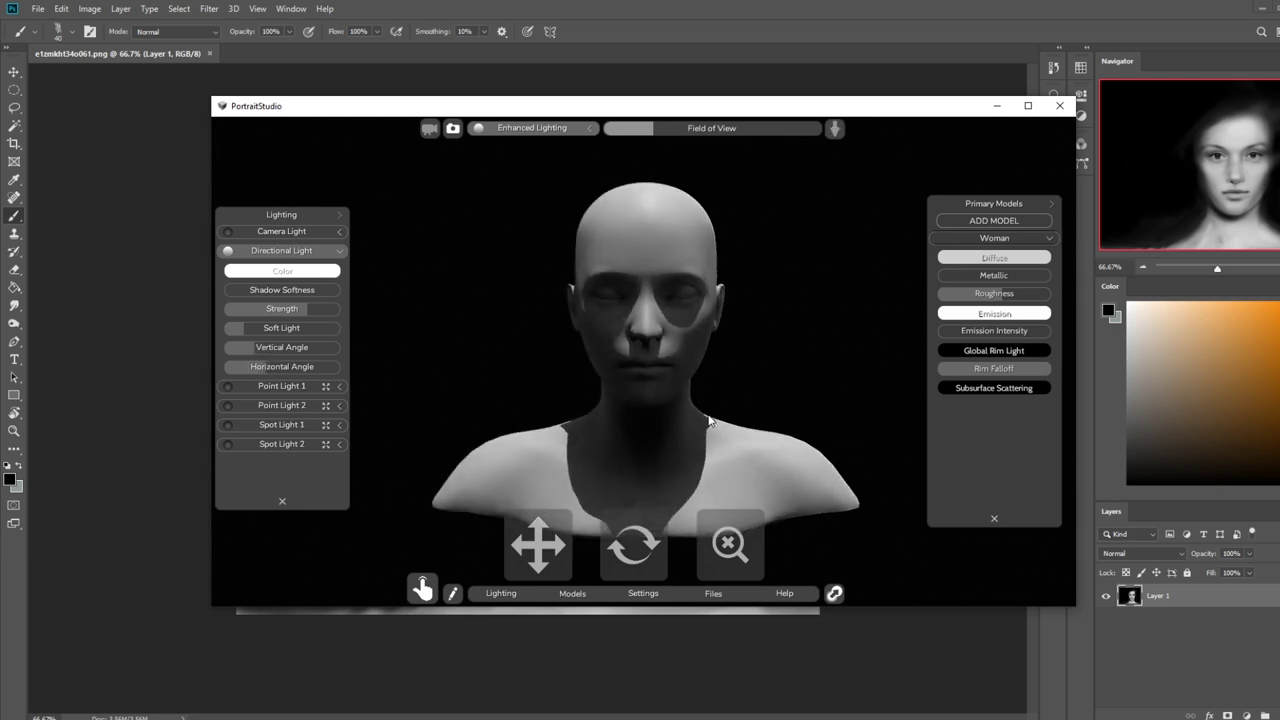
pyautogui.moveTo(723, 348); pyautogui.dragTo(601, 384)
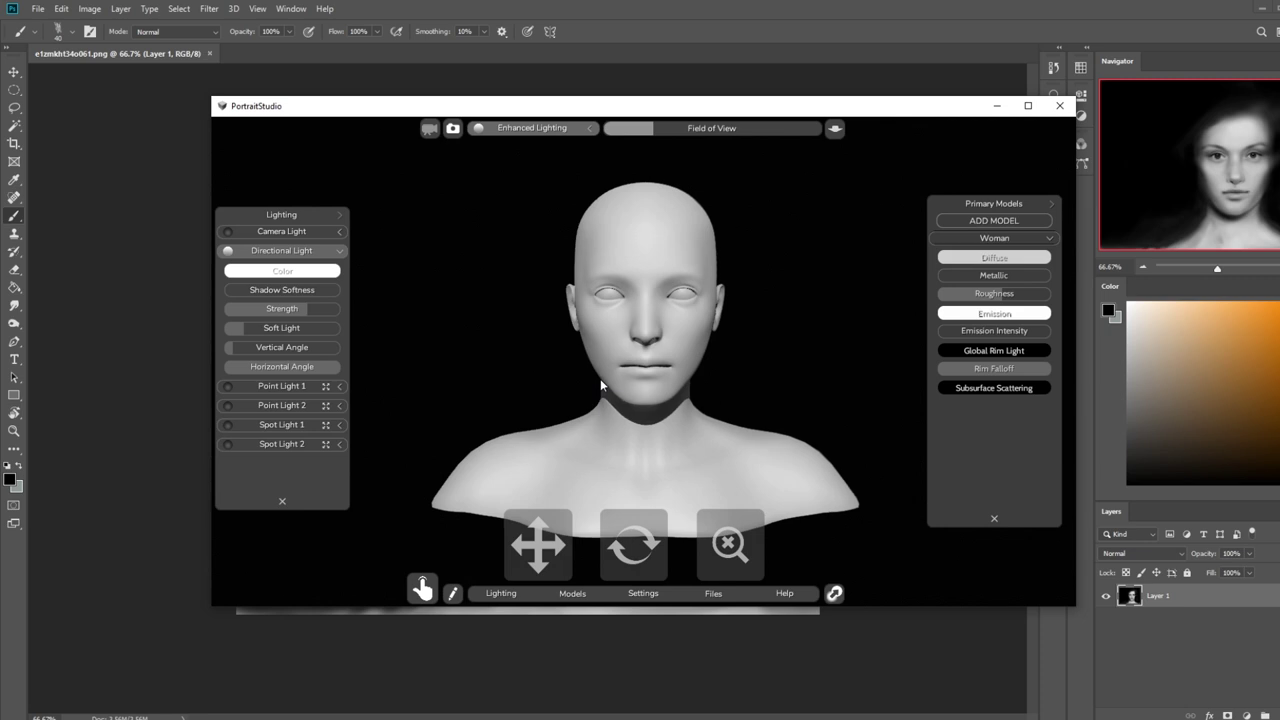
pyautogui.moveTo(600, 378)
pyautogui.mouseDown()
pyautogui.moveTo(654, 415)
pyautogui.moveTo(670, 393)
pyautogui.moveTo(745, 383)
pyautogui.moveTo(754, 354)
pyautogui.moveTo(704, 293)
pyautogui.moveTo(729, 357)
pyautogui.moveTo(711, 386)
pyautogui.moveTo(697, 380)
pyautogui.moveTo(729, 376)
pyautogui.moveTo(706, 380)
pyautogui.mouseUp()
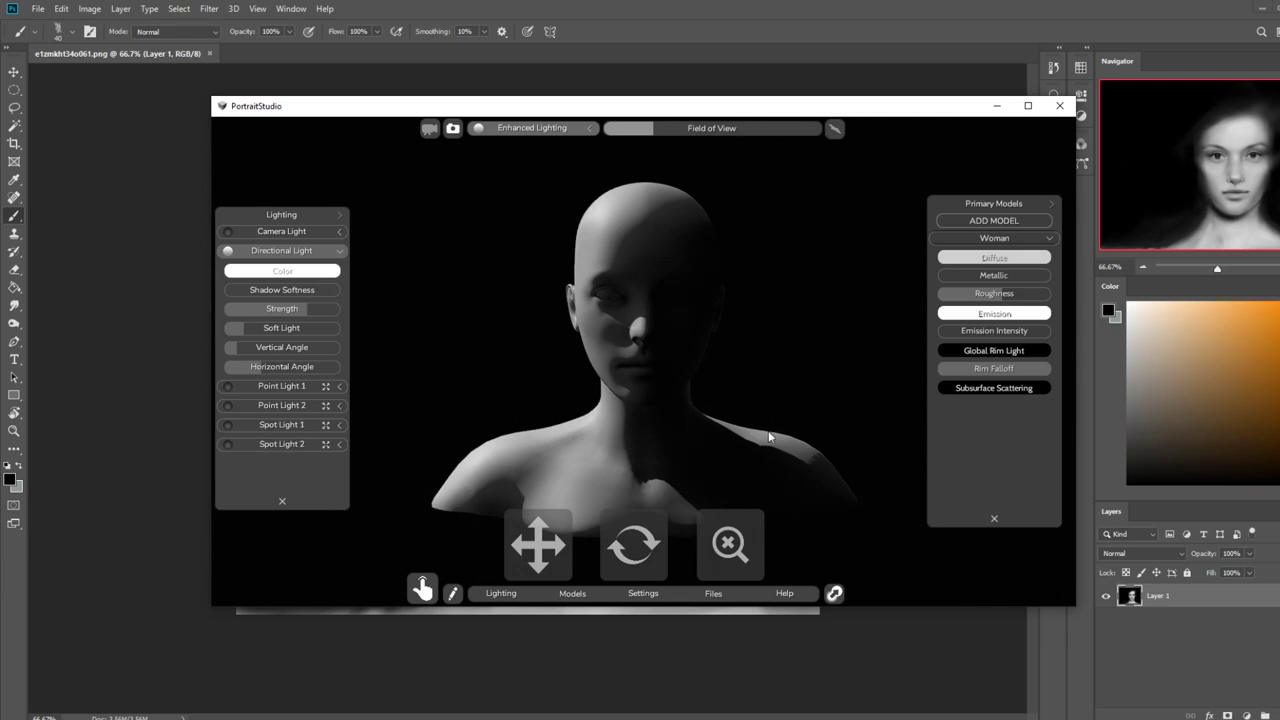
# Aim the directional light at the bust from the upper right, fine-tuning its vertical and horizontal angles
pyautogui.moveTo(747, 407)
pyautogui.mouseDown()
pyautogui.moveTo(576, 419)
pyautogui.moveTo(599, 420)
pyautogui.moveTo(583, 388)
pyautogui.moveTo(577, 401)
pyautogui.moveTo(610, 405)
pyautogui.moveTo(580, 366)
pyautogui.moveTo(583, 387)
pyautogui.moveTo(609, 380)
pyautogui.moveTo(580, 380)
pyautogui.moveTo(537, 328)
pyautogui.moveTo(694, 328)
pyautogui.moveTo(733, 230)
pyautogui.moveTo(731, 340)
pyautogui.moveTo(705, 453)
pyautogui.moveTo(697, 403)
pyautogui.moveTo(595, 425)
pyautogui.mouseUp()
pyautogui.moveTo(240, 346)
pyautogui.mouseDown()
pyautogui.moveTo(252, 347)
pyautogui.moveTo(237, 345)
pyautogui.mouseUp()
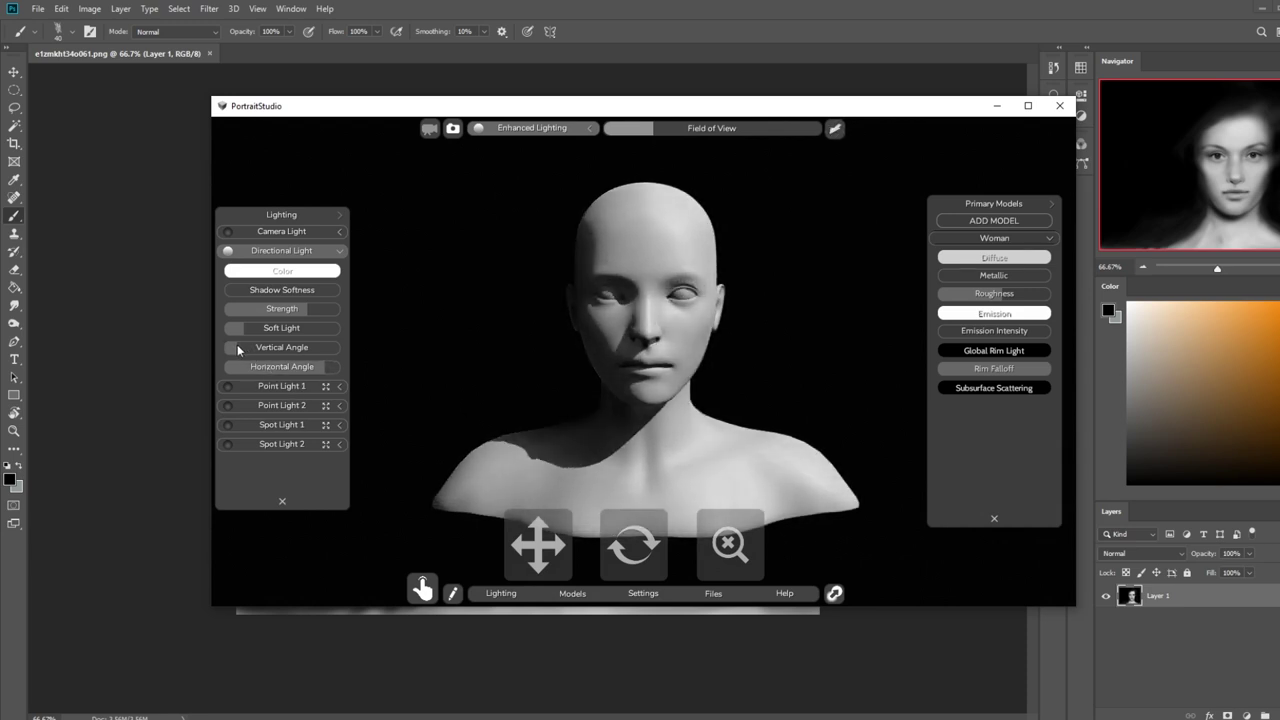
pyautogui.click(318, 369)
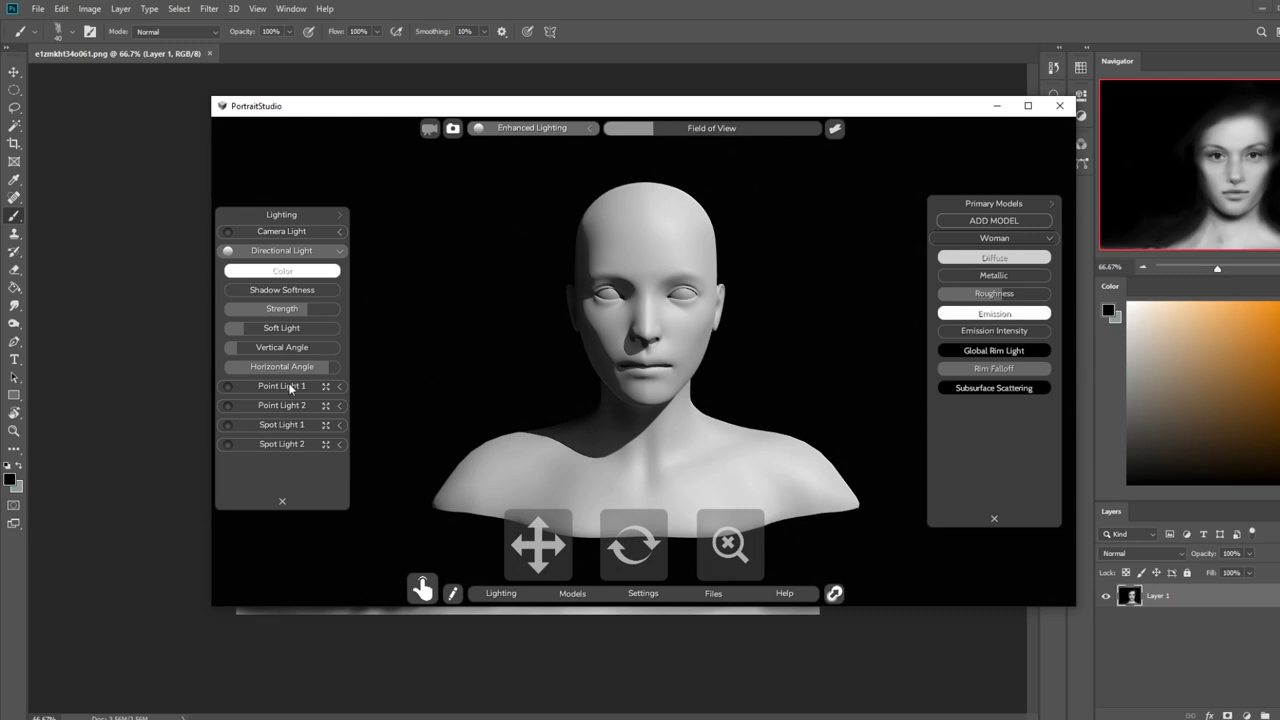
pyautogui.click(334, 367)
pyautogui.moveTo(334, 368); pyautogui.dragTo(323, 366)
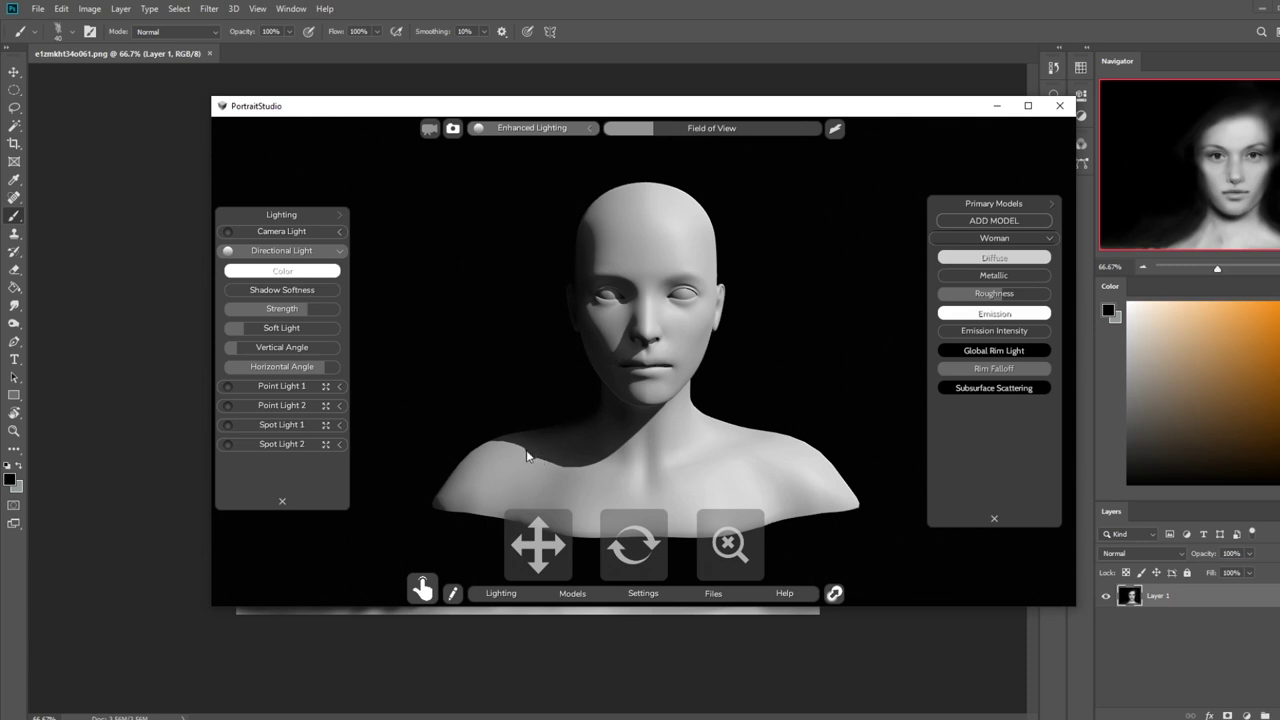
pyautogui.moveTo(325, 368); pyautogui.dragTo(328, 366)
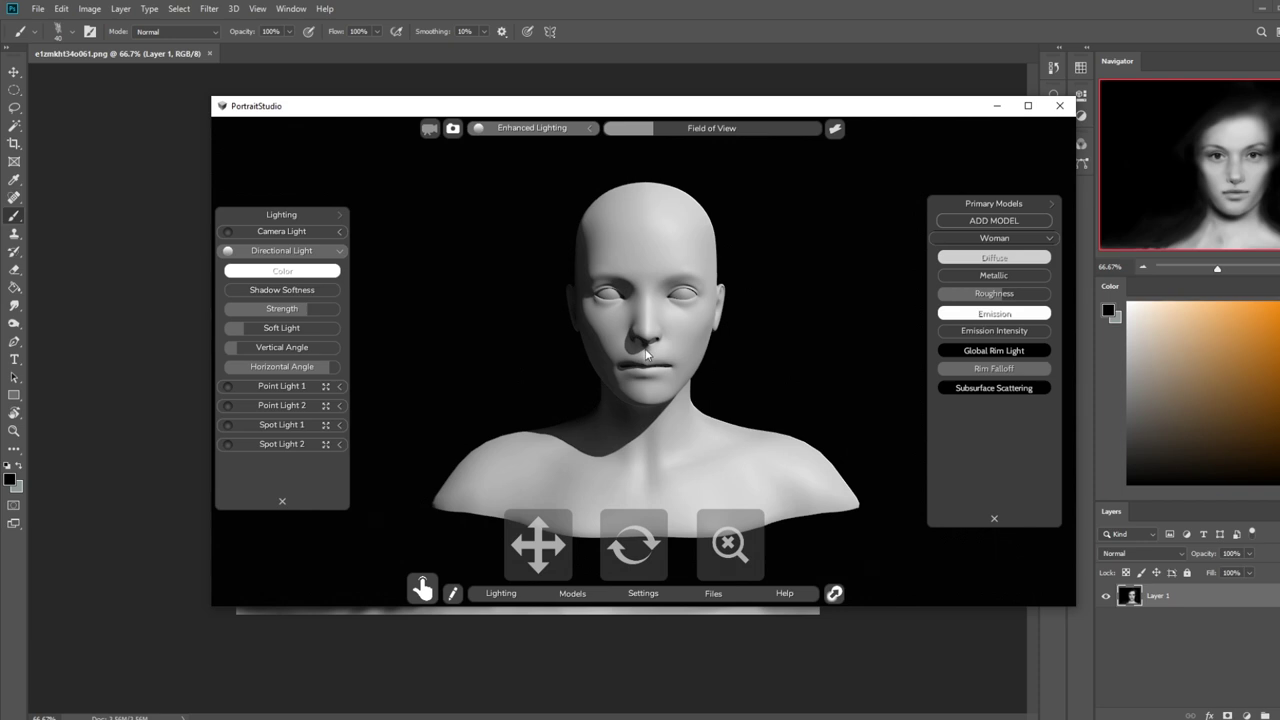
# Slightly adjust the directional light's horizontal angle and compare the bust's shadows with the portrait painting in Photoshop
pyautogui.moveTo(330, 372); pyautogui.dragTo(324, 372)
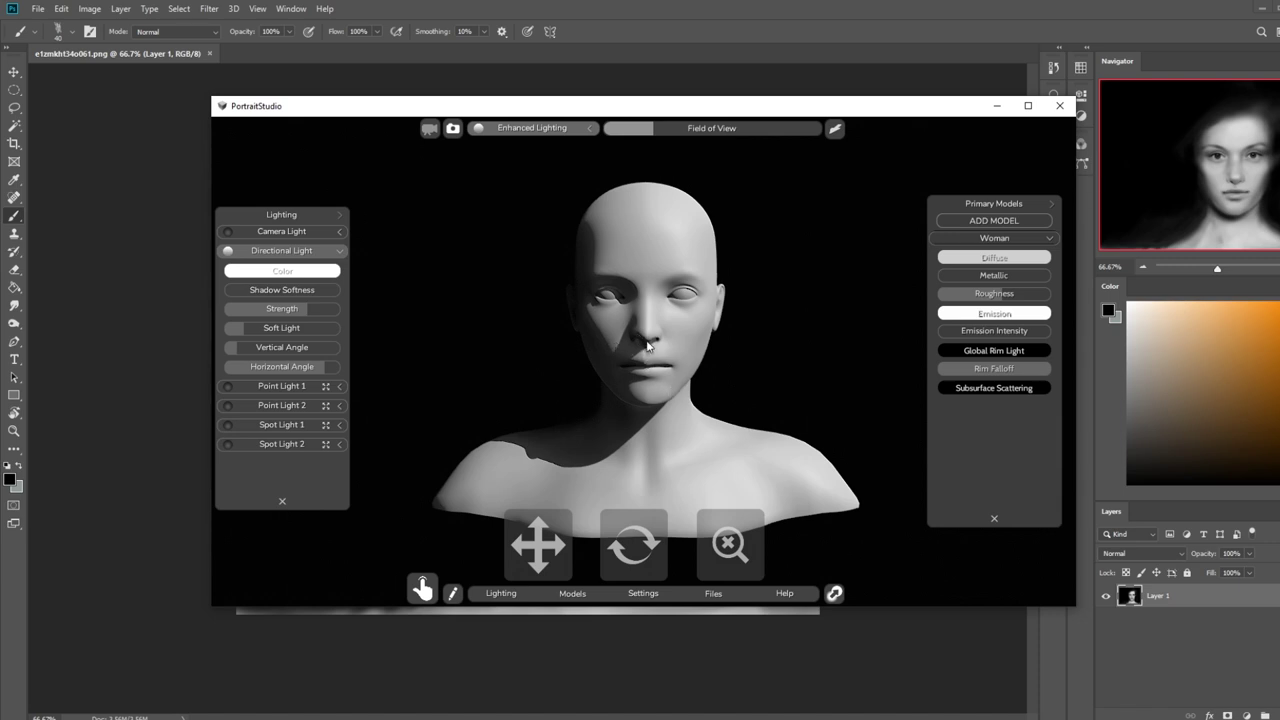
pyautogui.moveTo(621, 284); pyautogui.dragTo(608, 282)
pyautogui.click(703, 12)
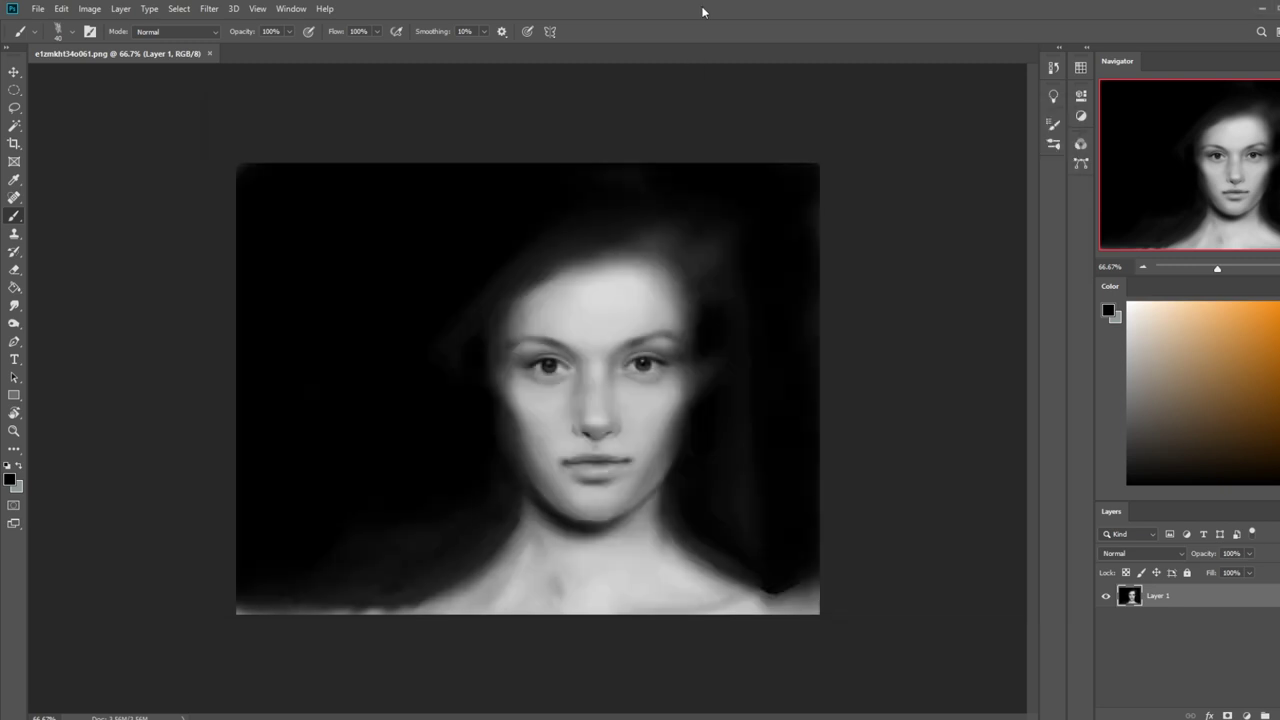
pyautogui.click(267, 719)
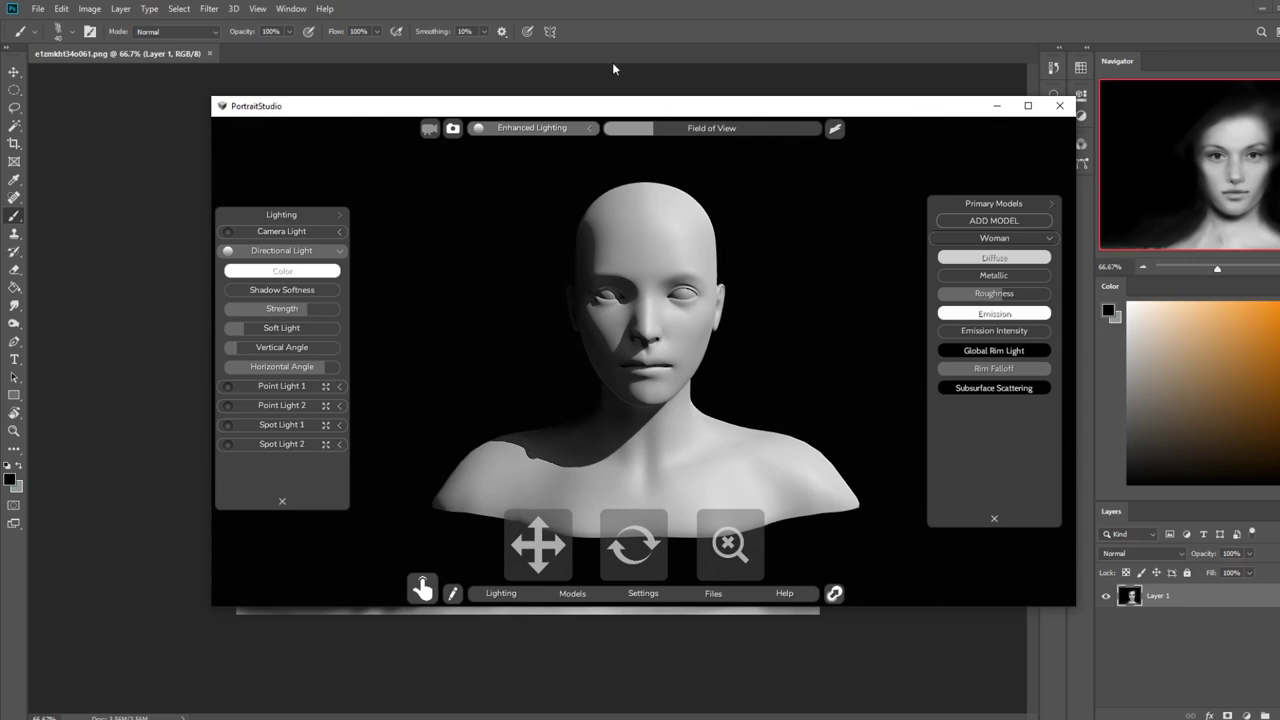
pyautogui.click(532, 6)
pyautogui.click(462, 719)
# Save a screenshot of the lit bust and close PortraitStudio
pyautogui.moveTo(416, 148); pyautogui.dragTo(850, 600)
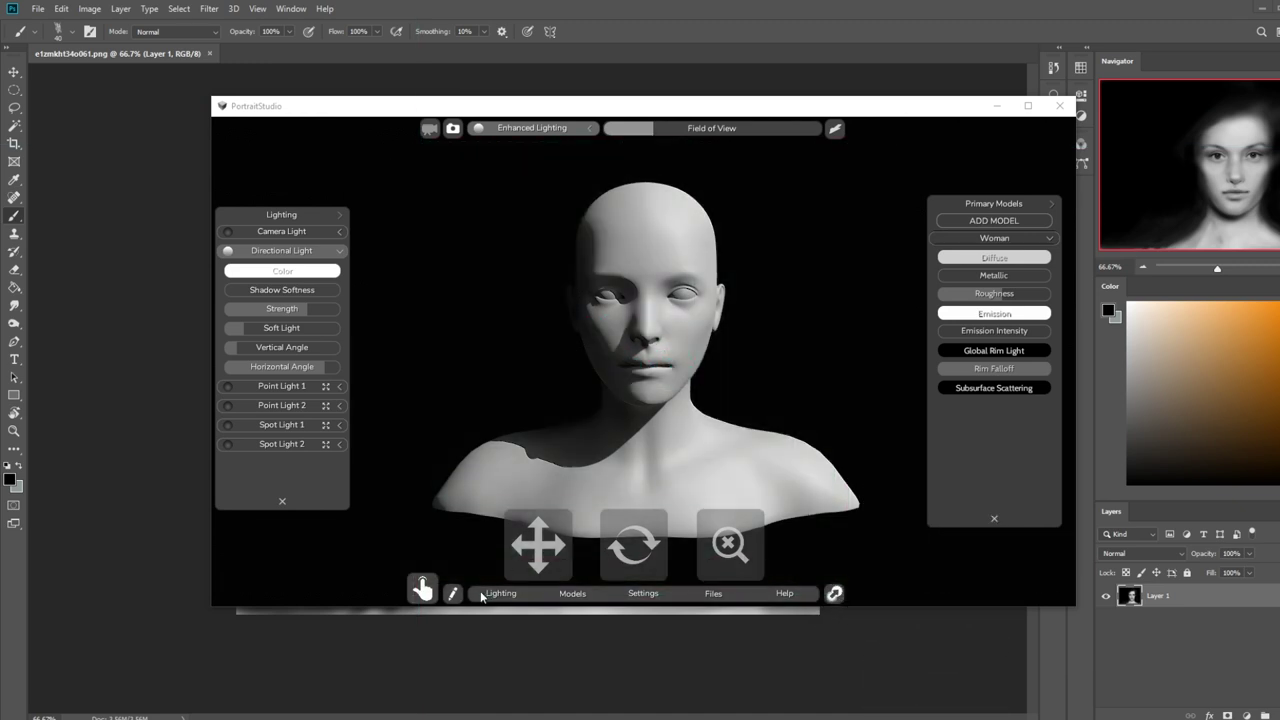
pyautogui.press('Print')
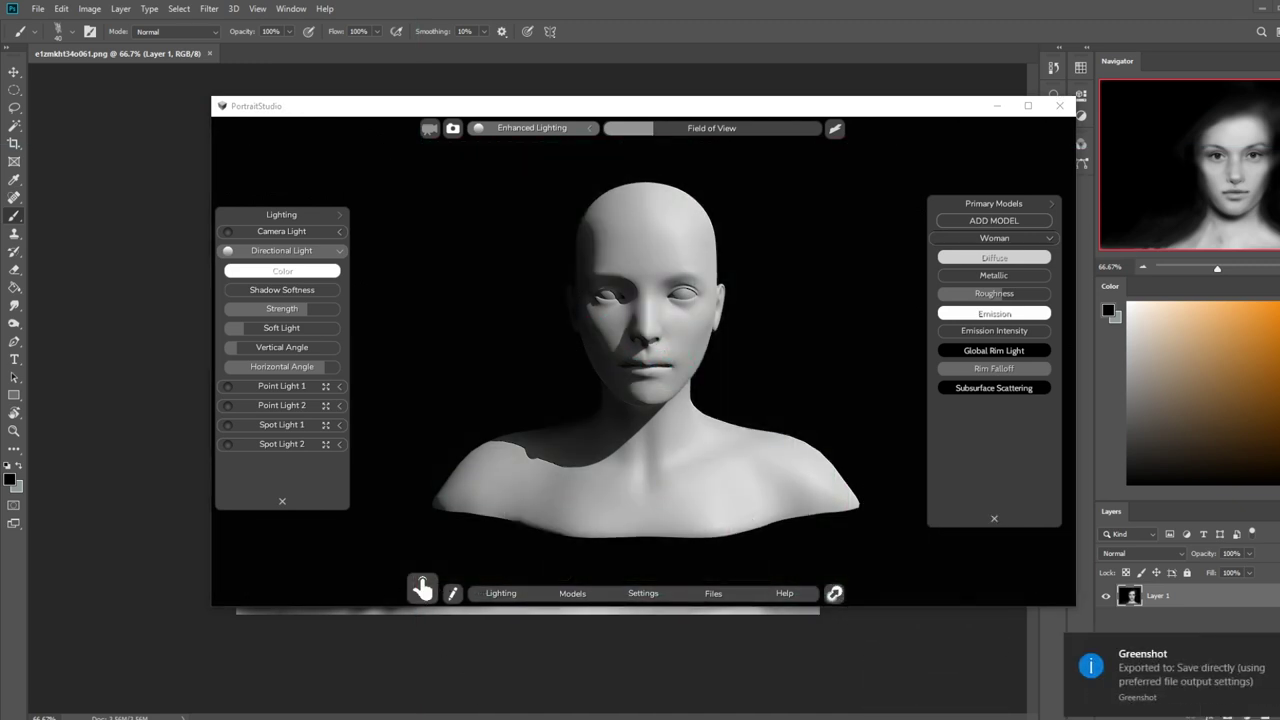
pyautogui.moveTo(408, 155); pyautogui.dragTo(880, 582)
pyautogui.click(1060, 105)
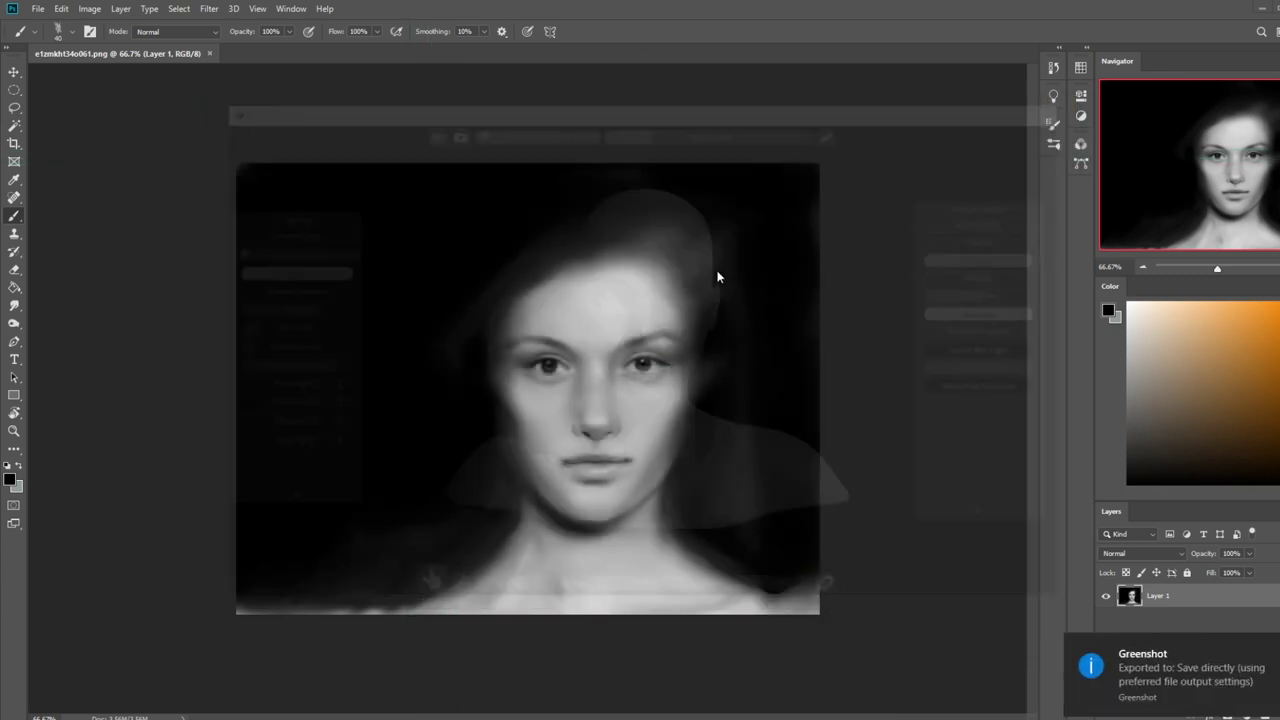
pyautogui.moveTo(808, 7); pyautogui.dragTo(789, 68)
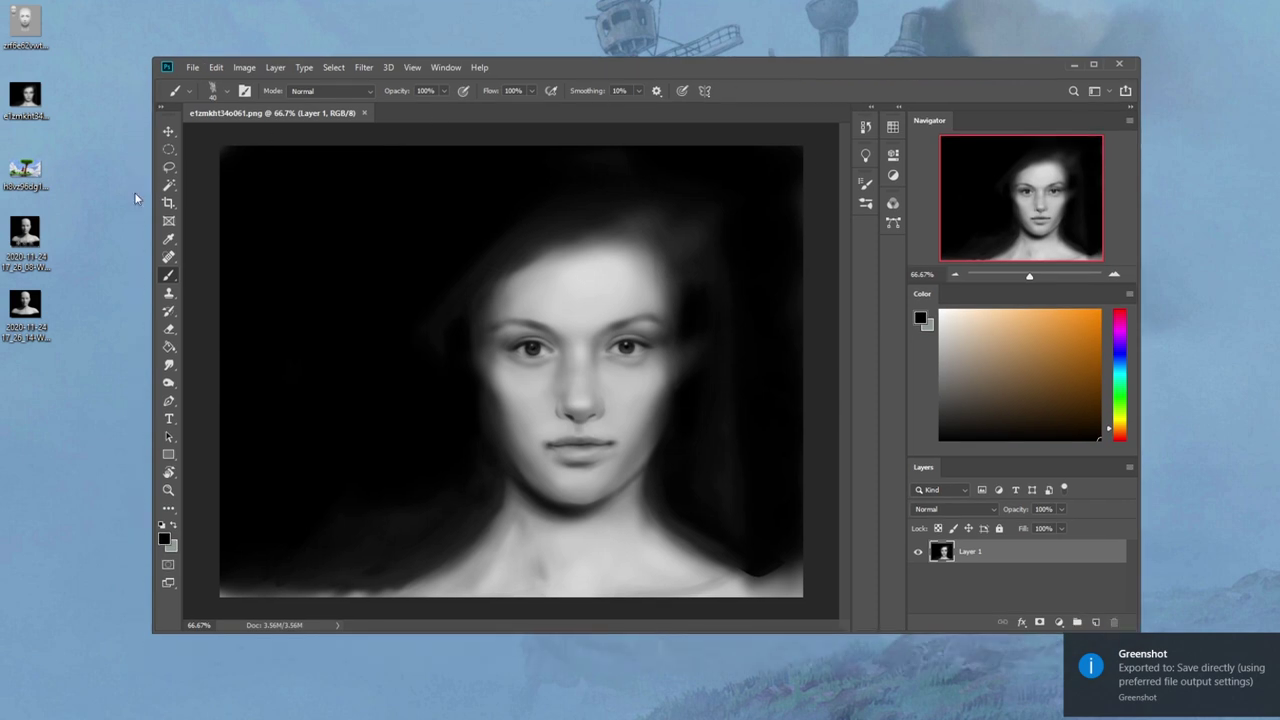
pyautogui.doubleClick(25, 303)
pyautogui.moveTo(514, 71); pyautogui.dragTo(366, 73)
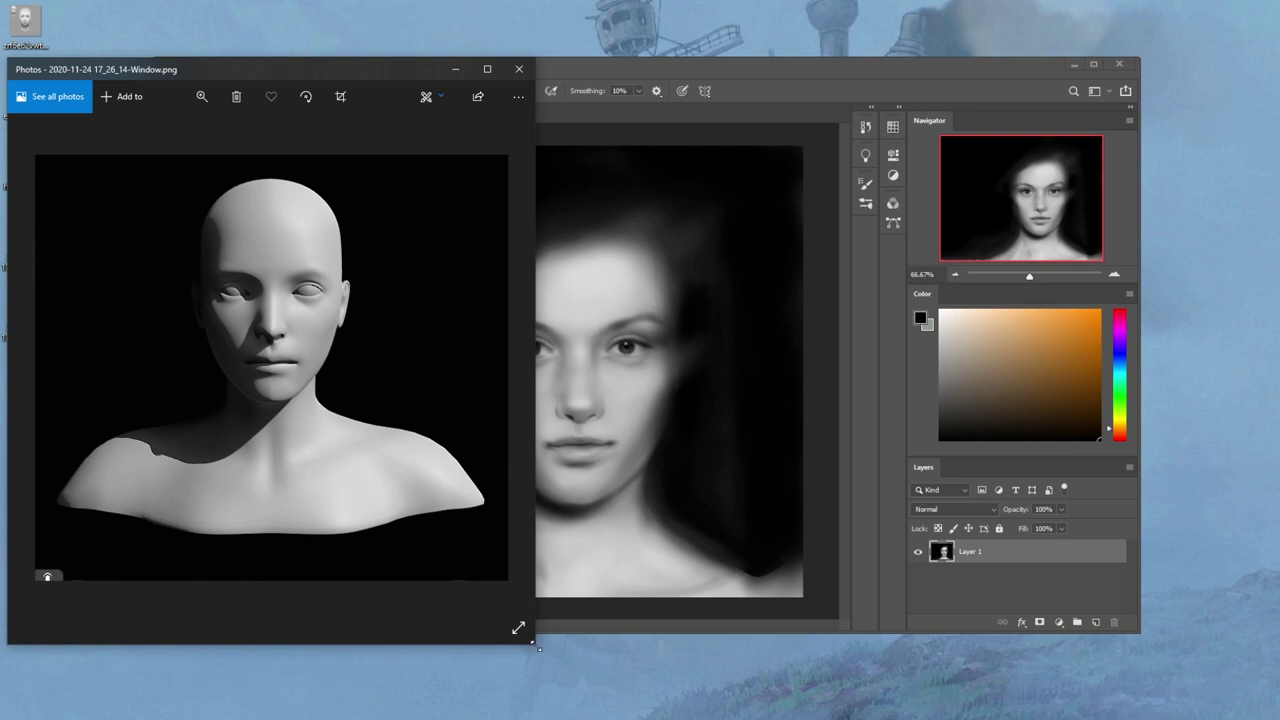
# Narrow the Photos window and arrange it side by side with the Photoshop window
pyautogui.moveTo(538, 648); pyautogui.dragTo(428, 632)
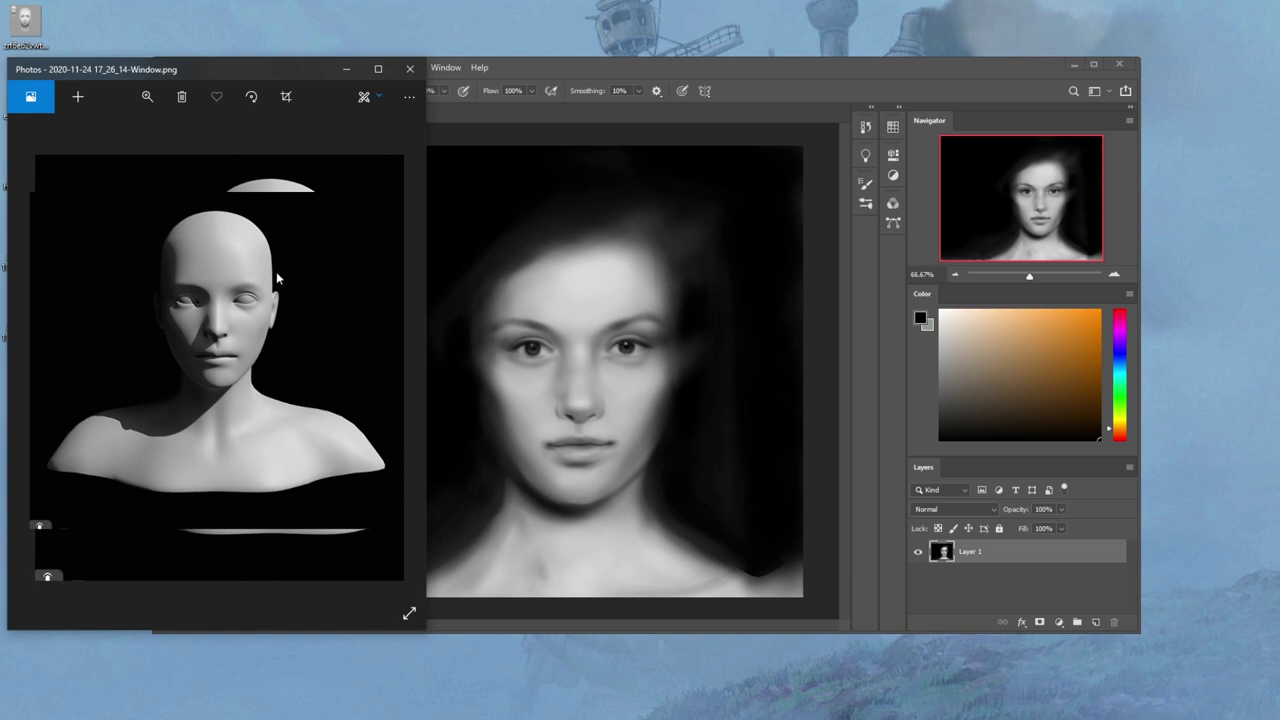
pyautogui.moveTo(640, 69); pyautogui.dragTo(801, 79)
pyautogui.moveTo(191, 74)
pyautogui.mouseDown()
pyautogui.moveTo(190, 115)
pyautogui.moveTo(186, 65)
pyautogui.mouseUp()
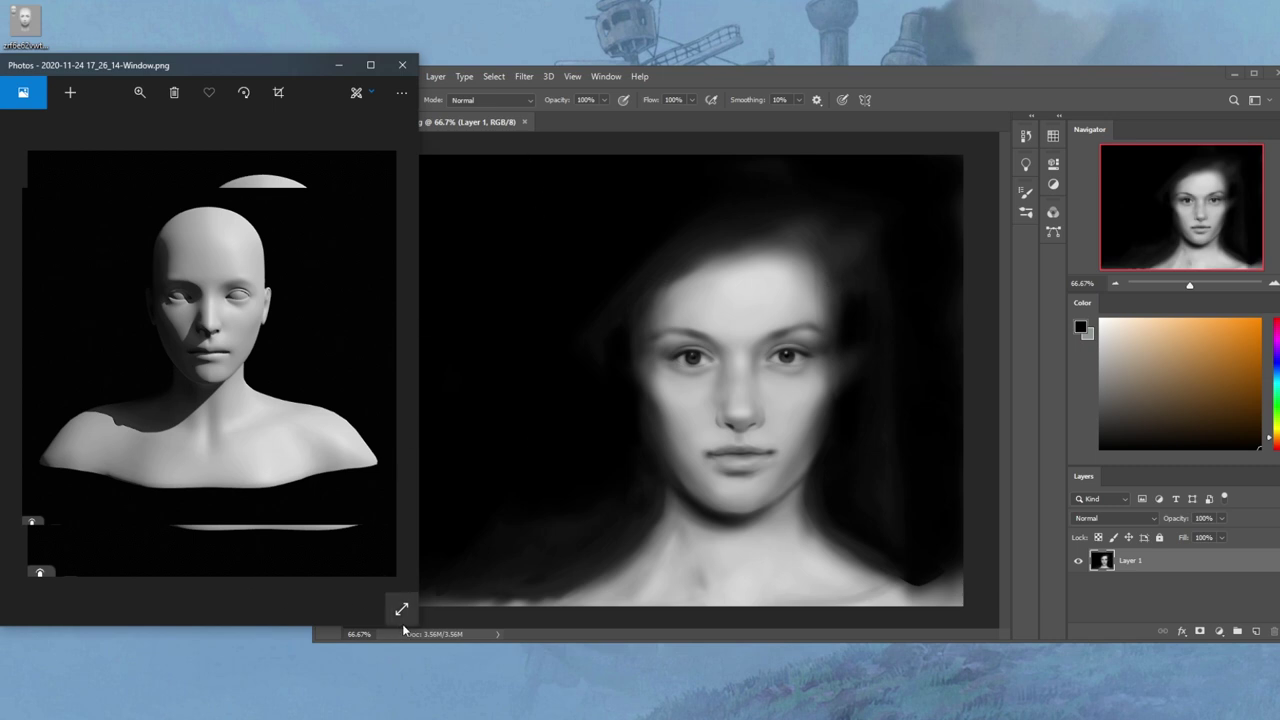
pyautogui.moveTo(418, 626); pyautogui.dragTo(316, 634)
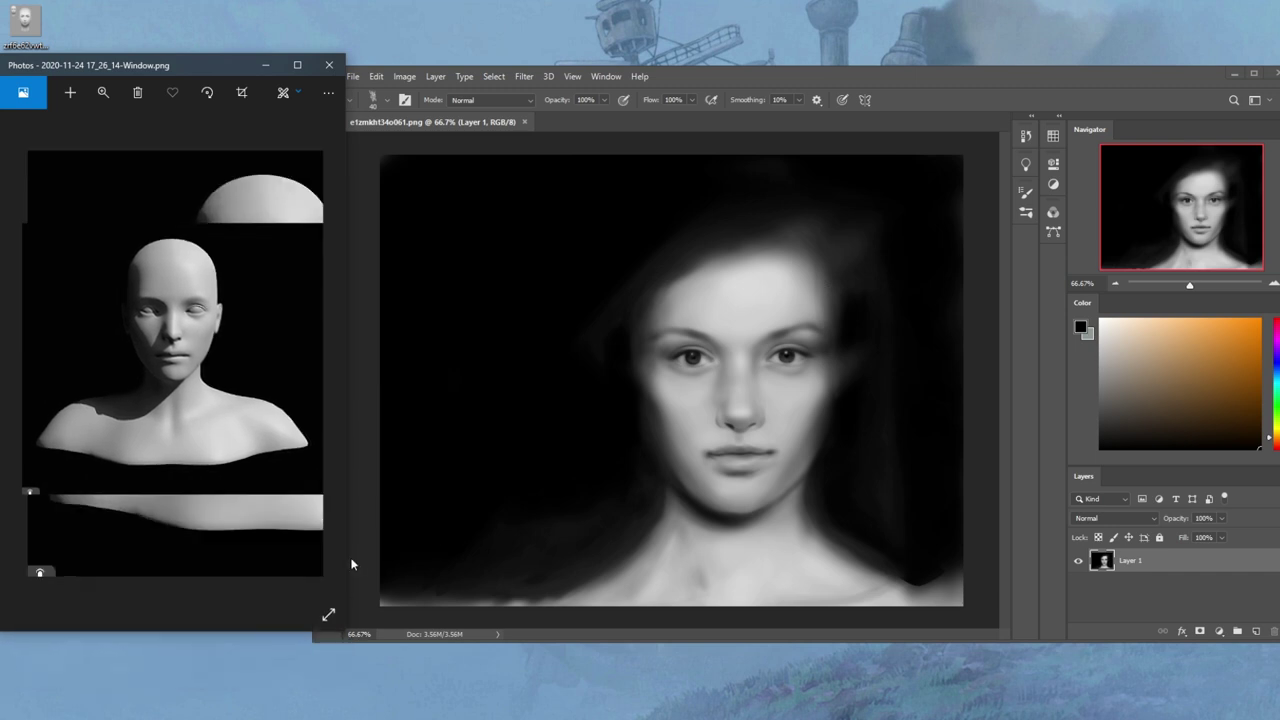
pyautogui.moveTo(343, 560); pyautogui.dragTo(359, 559)
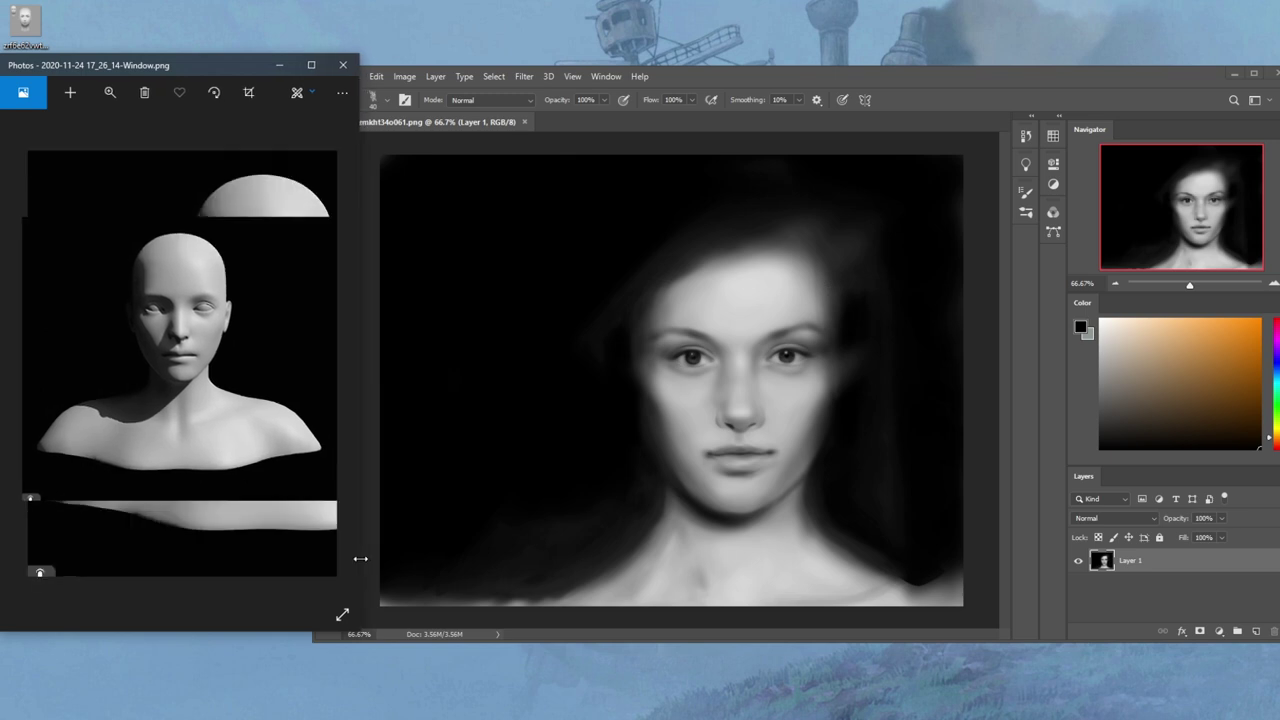
pyautogui.moveTo(760, 74); pyautogui.dragTo(799, 61)
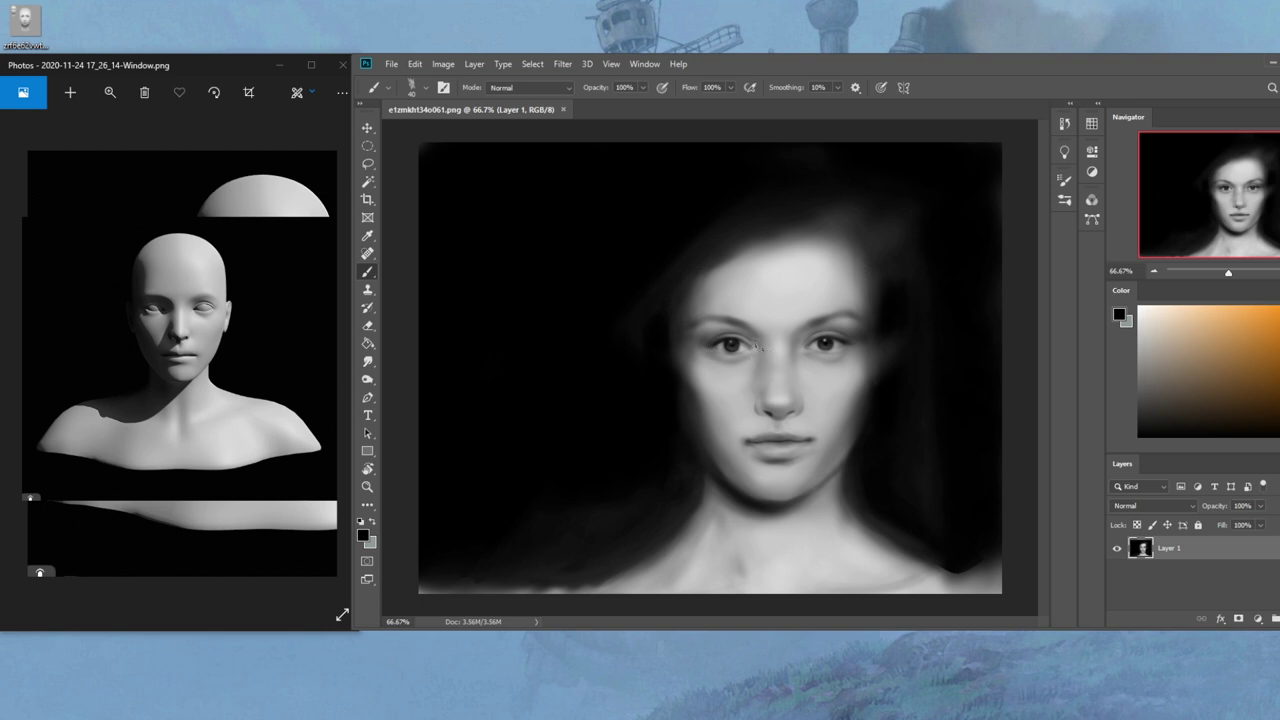
# Sample black from the portrait's dark background and add a new layer above the painting
pyautogui.hotkey('ctrl', '-')
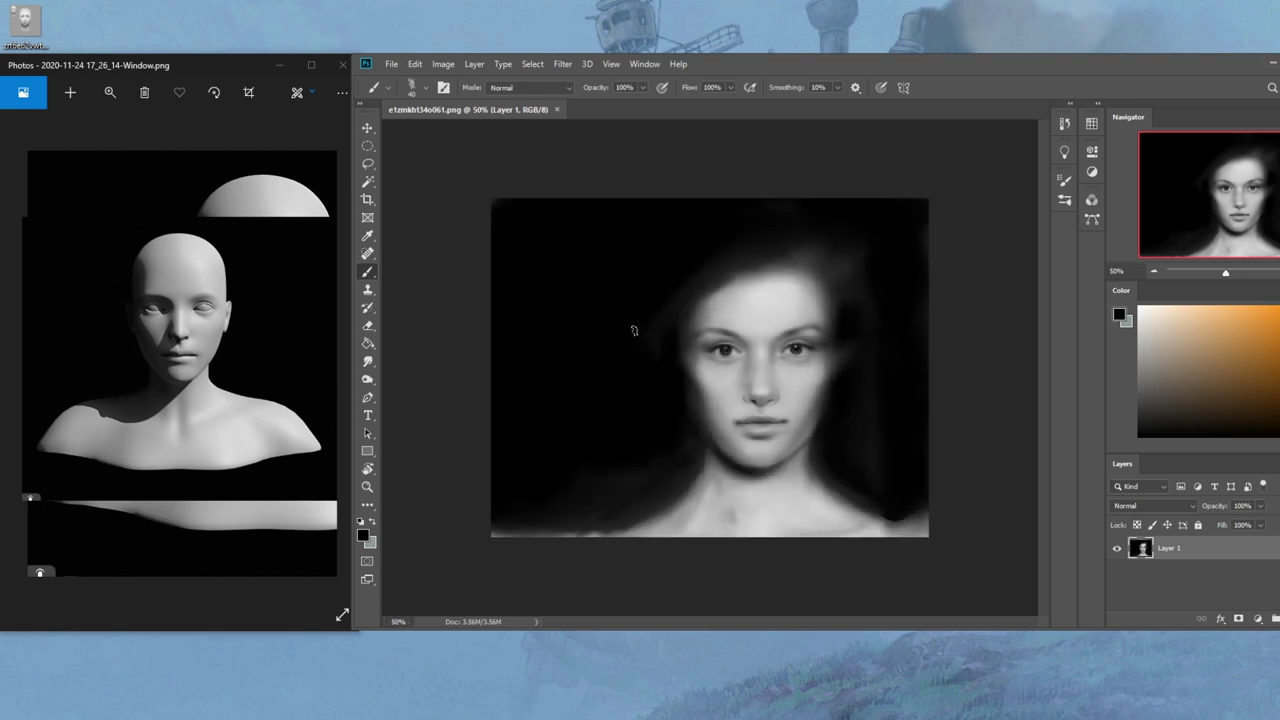
pyautogui.keyDown('alt'); pyautogui.click(628, 402); pyautogui.keyUp('alt')
pyautogui.click(1257, 618)
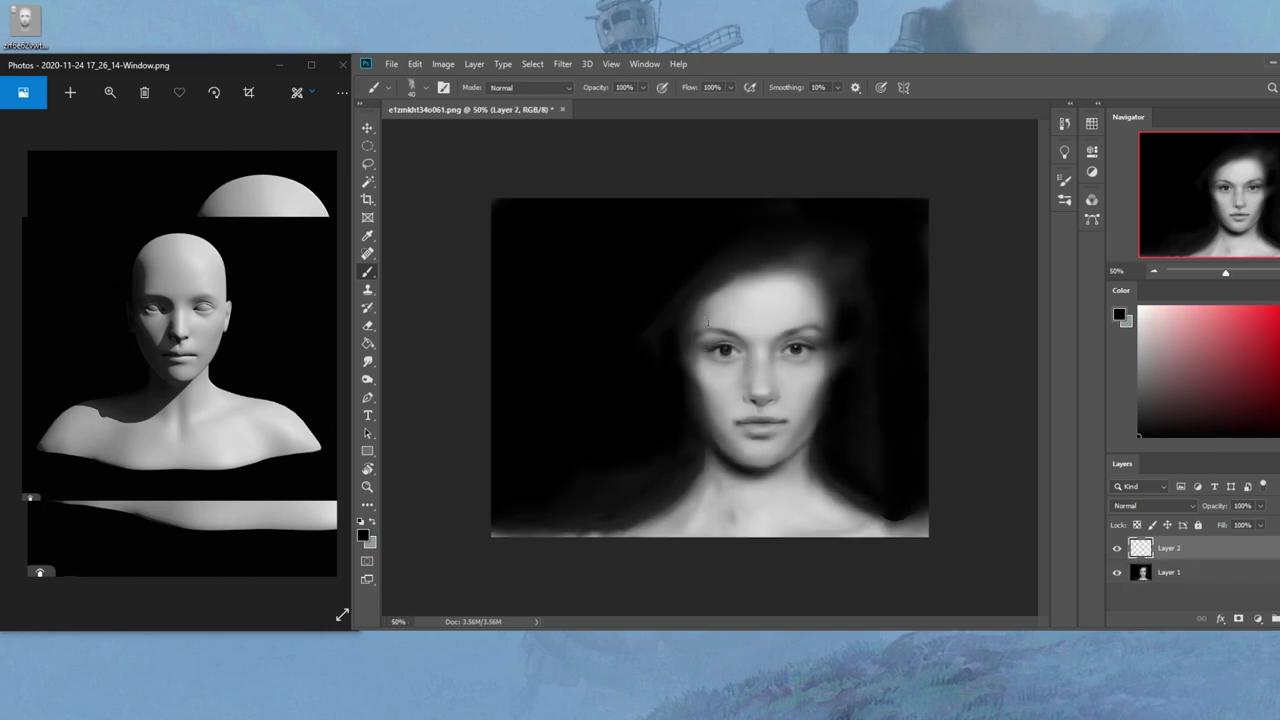
# Set up a textured 50 px brush with 38% opacity for shading the face
pyautogui.rightClick(728, 334)
pyautogui.click(746, 384)
pyautogui.click(963, 180)
pyautogui.press(']')
pyautogui.press(']')
pyautogui.press(']')
pyautogui.press(']')
pyautogui.press('3')
pyautogui.press('8')
pyautogui.rightClick(753, 320)
pyautogui.doubleClick(773, 465)
pyautogui.press('p')
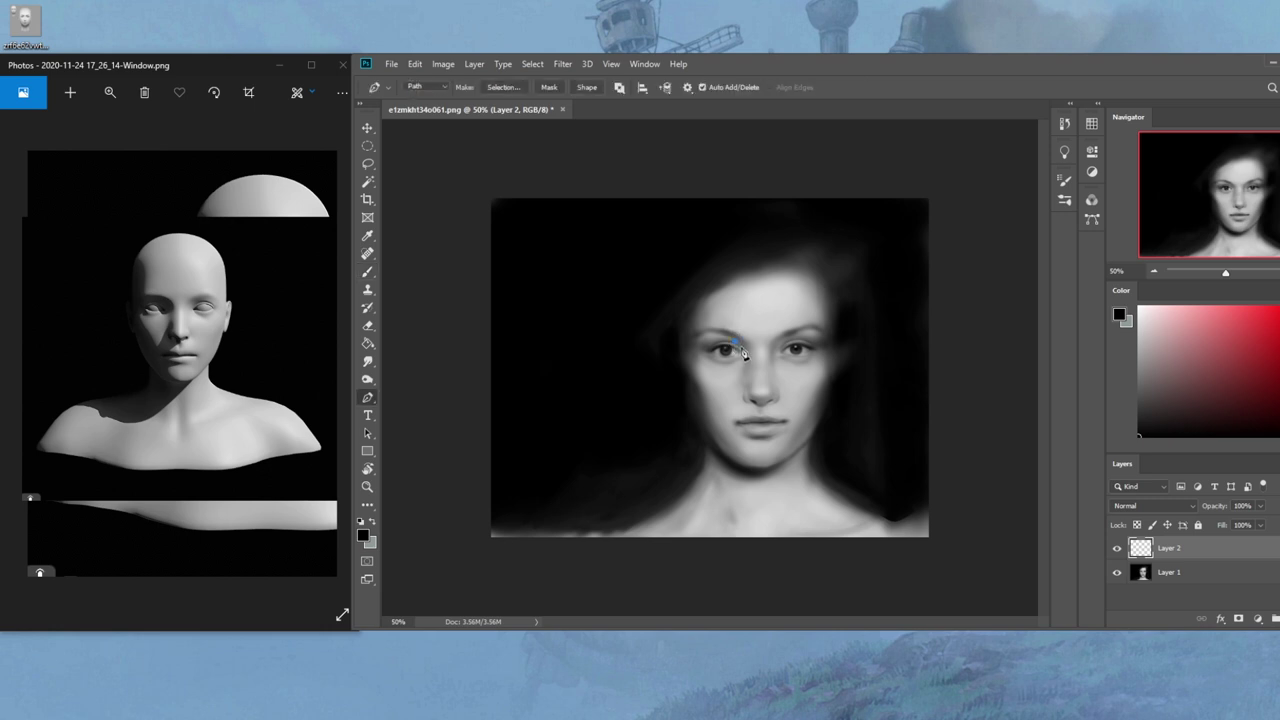
pyautogui.press('b')
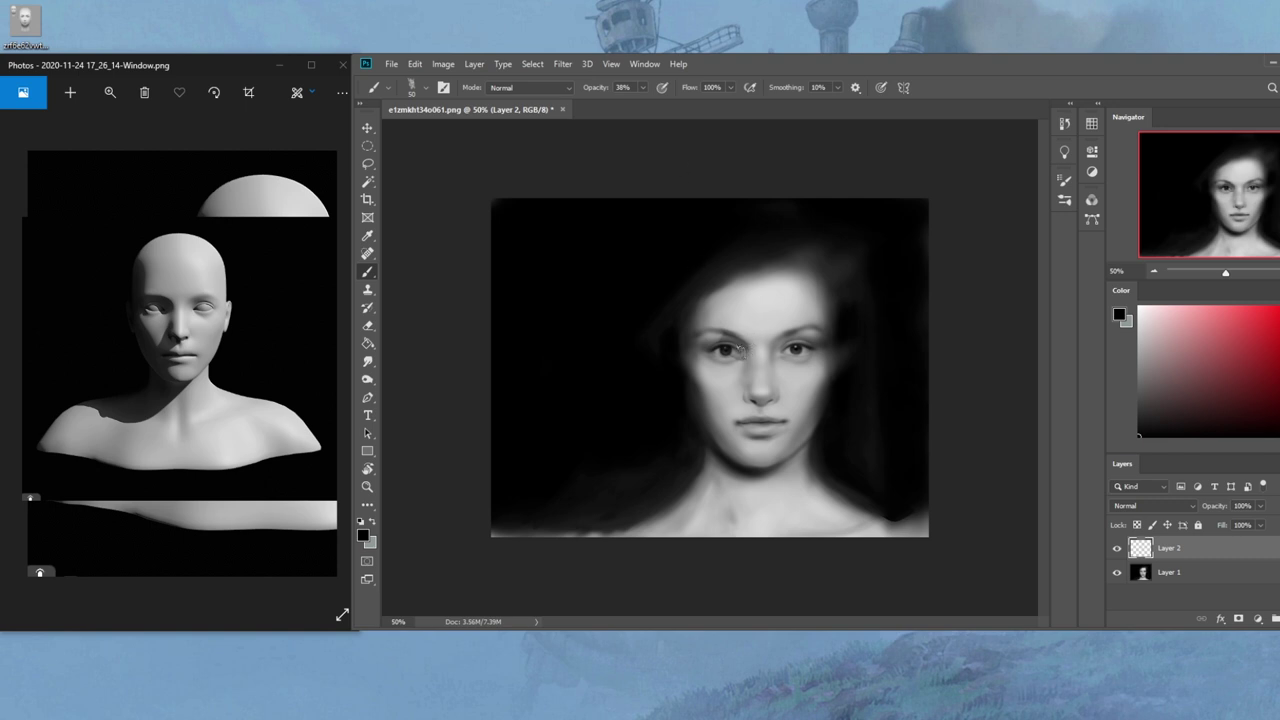
# Erase the trial shading at the inner corner of the left-hand eye
pyautogui.press('e')
pyautogui.moveTo(740, 342)
pyautogui.mouseDown()
pyautogui.moveTo(723, 376)
pyautogui.moveTo(762, 321)
pyautogui.moveTo(696, 349)
pyautogui.moveTo(727, 340)
pyautogui.mouseUp()
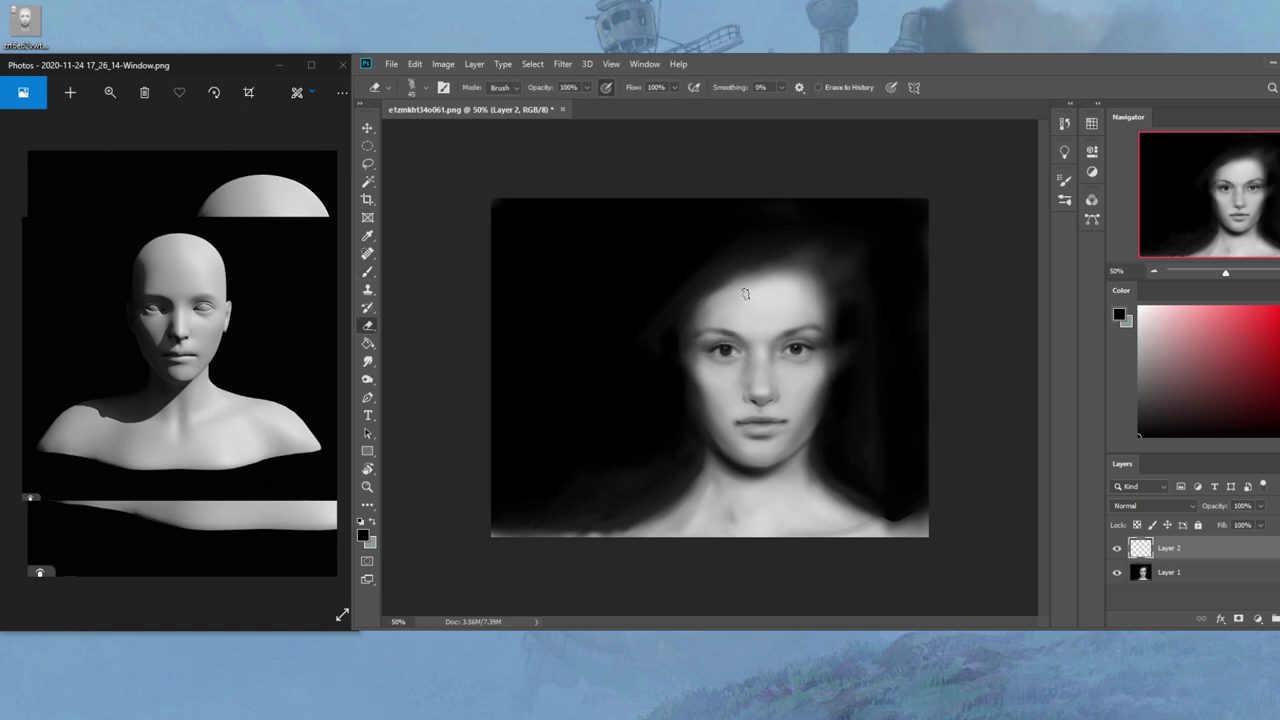
pyautogui.press('b')
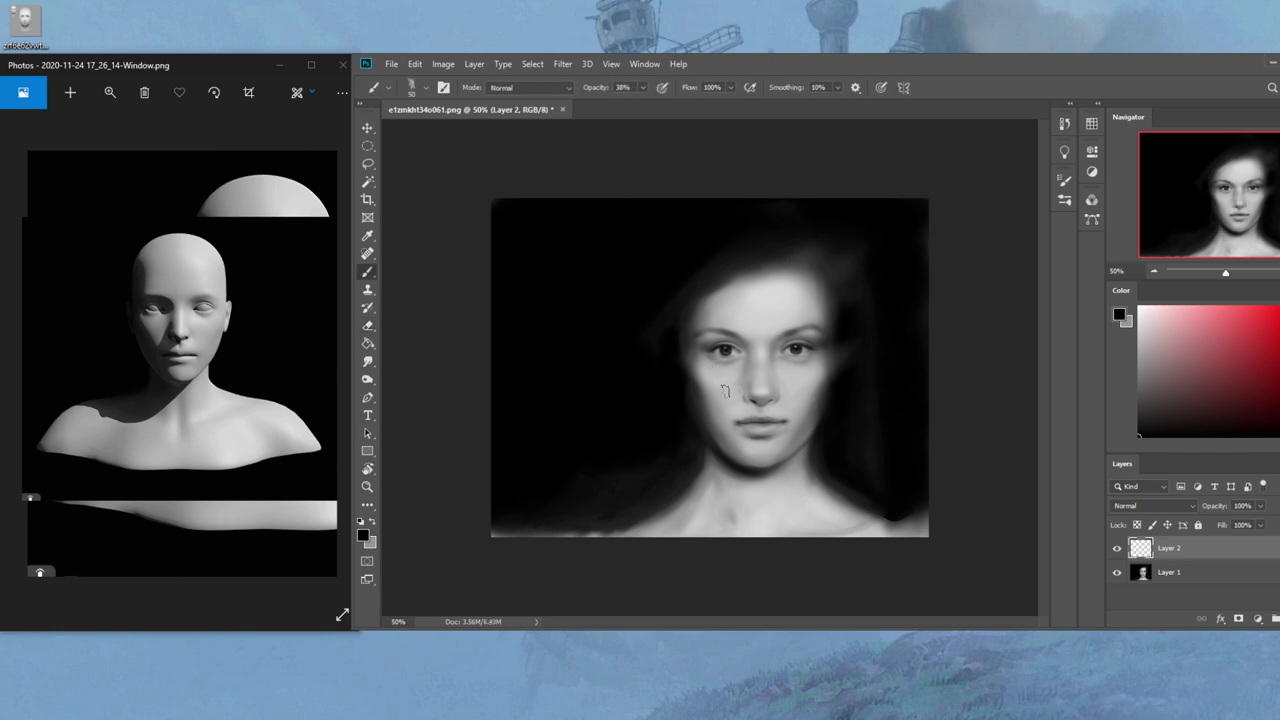
# Choose the 500 px soft round brush, reduce its size and darken the left-hand eye socket
pyautogui.rightClick(755, 349)
pyautogui.click(786, 380)
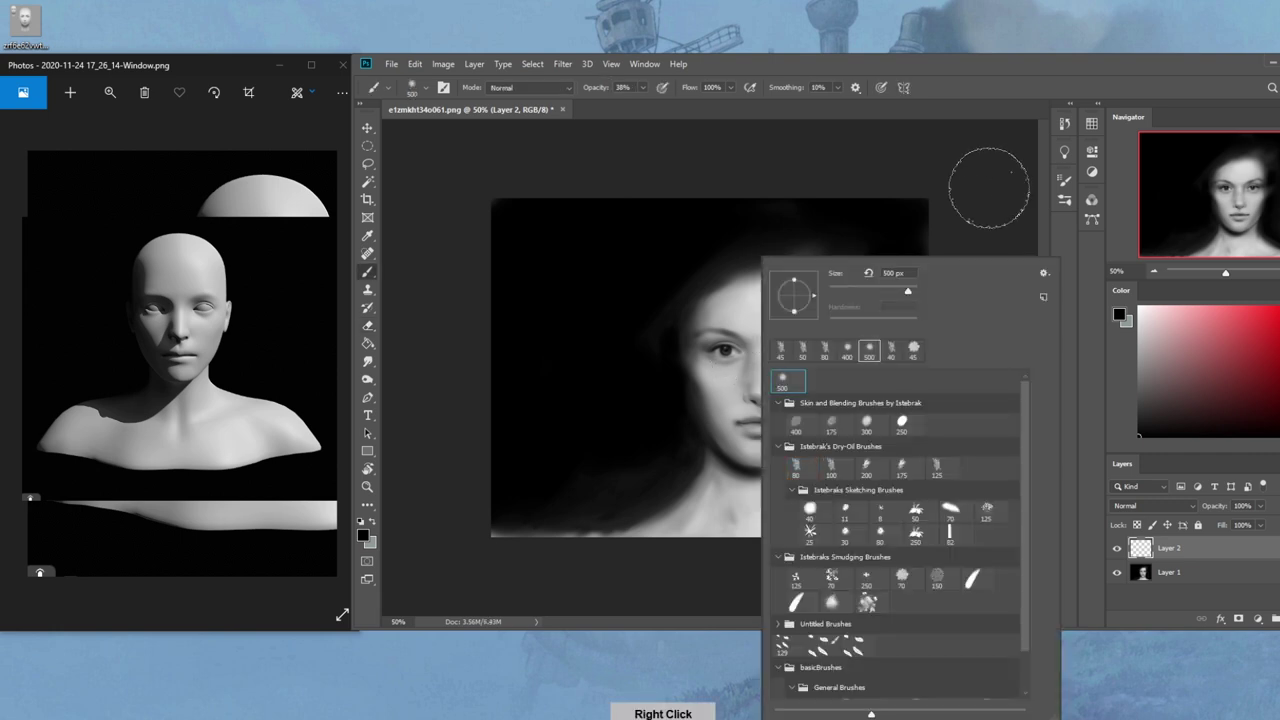
pyautogui.click(988, 189)
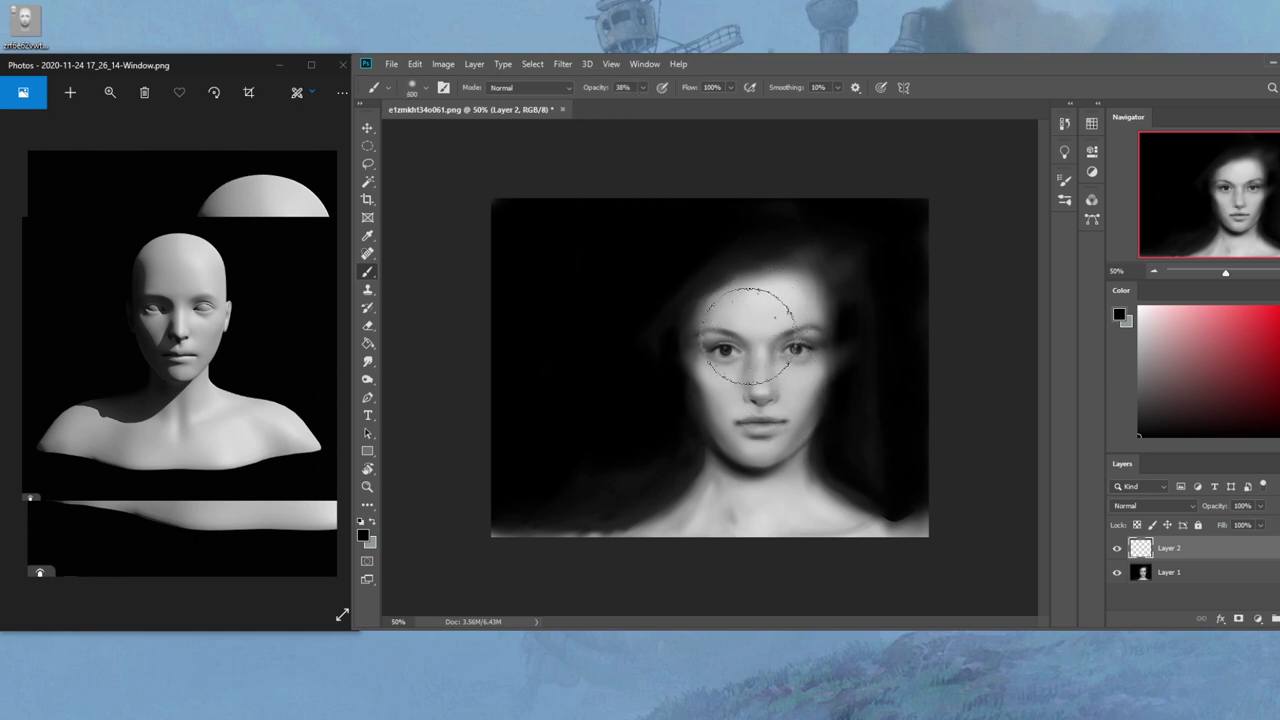
pyautogui.press('[')
pyautogui.press('[')
pyautogui.press('[')
pyautogui.moveTo(710, 338)
pyautogui.mouseDown()
pyautogui.moveTo(739, 349)
pyautogui.moveTo(714, 338)
pyautogui.mouseUp()
pyautogui.press('[')
pyautogui.press('[')
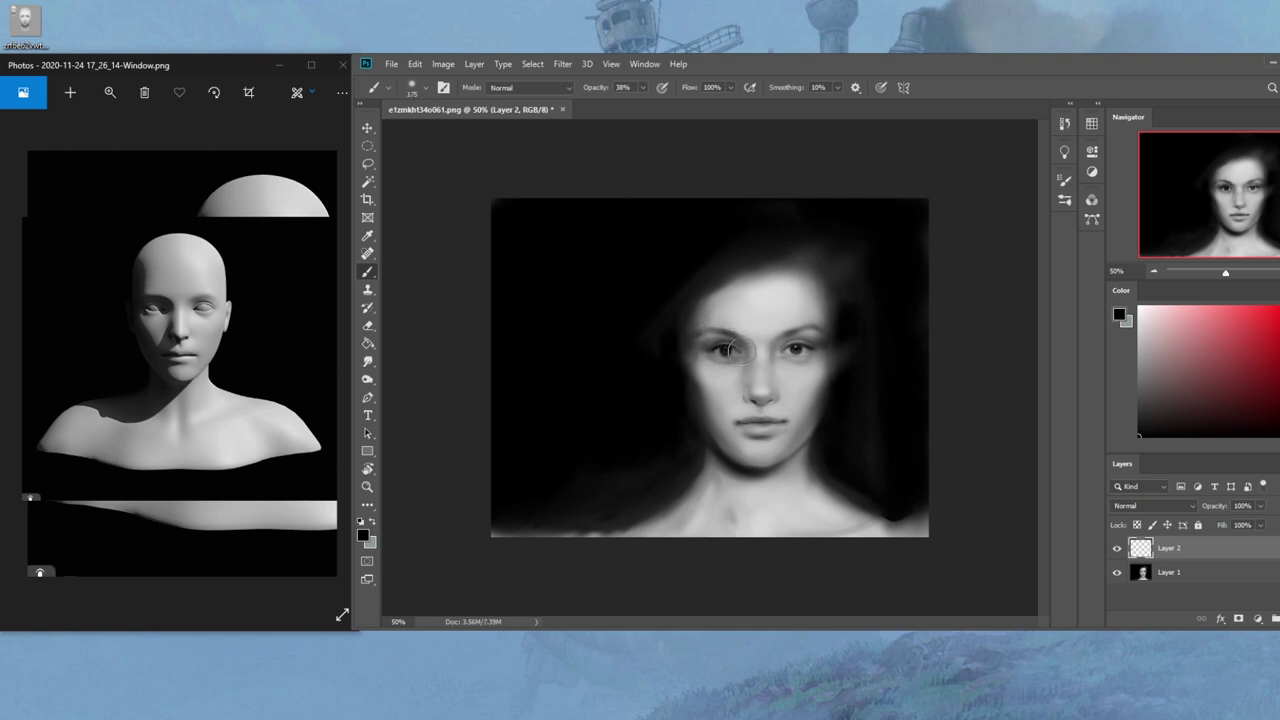
# Enlarge the soft brush to 500 px and darken the left-hand cheek toward the nose
pyautogui.press('[')
pyautogui.press('[')
pyautogui.press('[')
pyautogui.press(']')
pyautogui.press(']')
pyautogui.press(']')
pyautogui.press(']')
pyautogui.moveTo(689, 370)
pyautogui.mouseDown()
pyautogui.moveTo(720, 423)
pyautogui.moveTo(737, 416)
pyautogui.mouseUp()
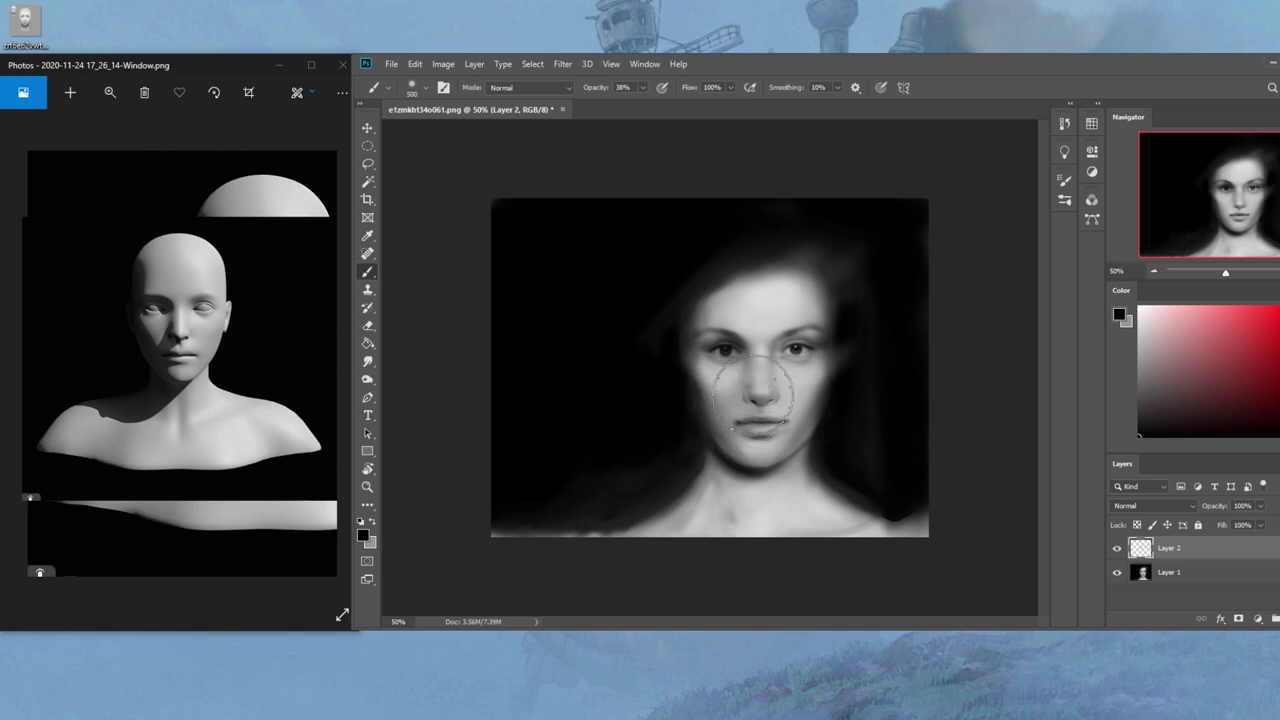
# Shrink the soft brush and paint shadow over the nose on the new layer
pyautogui.press('[')
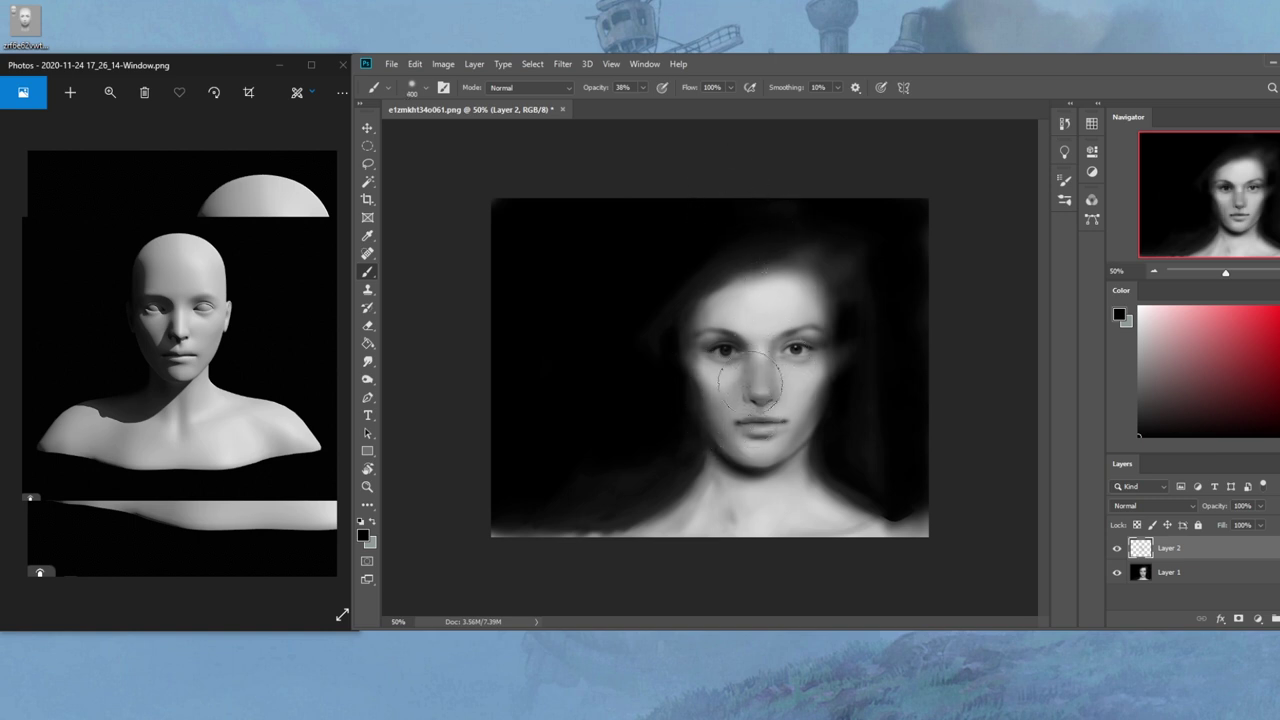
pyautogui.press('[')
pyautogui.press('[')
pyautogui.press('[')
pyautogui.press('[')
pyautogui.press('[')
pyautogui.press('[')
pyautogui.press('[')
pyautogui.press('[')
pyautogui.press('[')
pyautogui.press('[')
pyautogui.moveTo(750, 388); pyautogui.dragTo(766, 407)
pyautogui.press('[')
pyautogui.press('[')
pyautogui.press('[')
pyautogui.press('[')
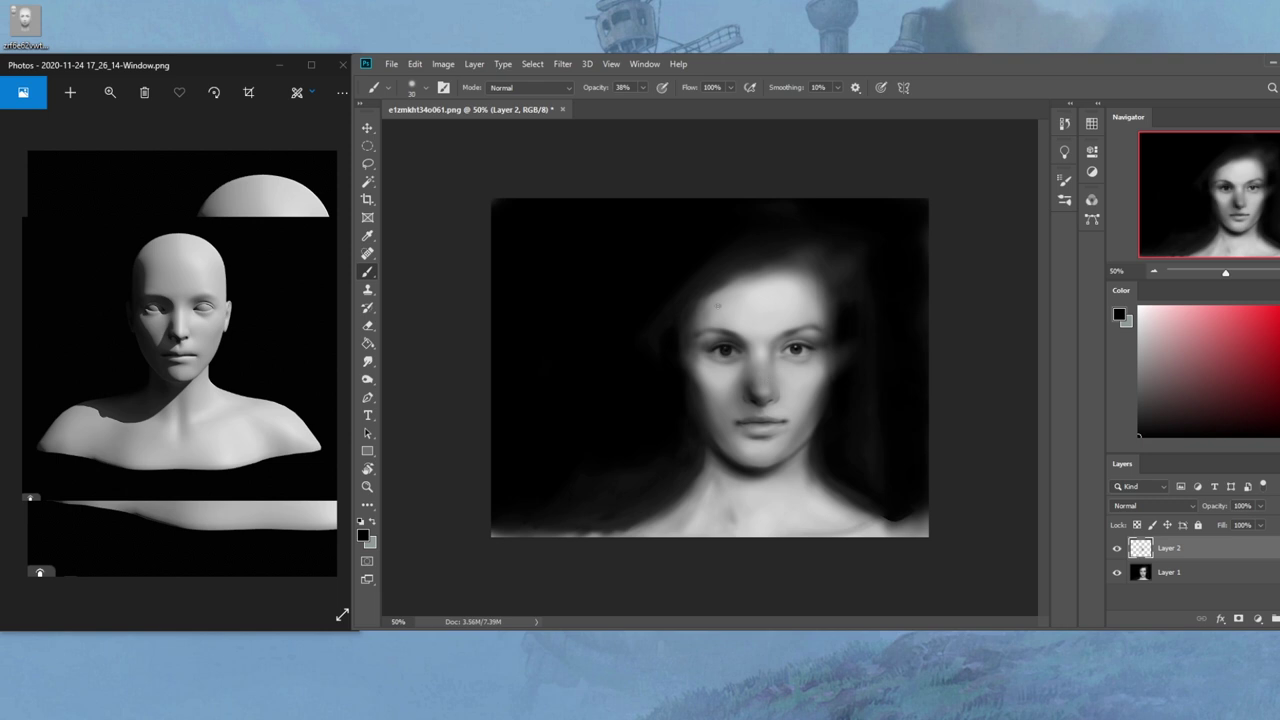
# Vary the soft brush size and shade the left-hand eye area and the cheek beside the nose
pyautogui.press(']')
pyautogui.press(']')
pyautogui.press(']')
pyautogui.press(']')
pyautogui.press(']')
pyautogui.press(']')
pyautogui.press(']')
pyautogui.press(']')
pyautogui.press('[')
pyautogui.press('[')
pyautogui.press('[')
pyautogui.press('[')
pyautogui.press('[')
pyautogui.press('[')
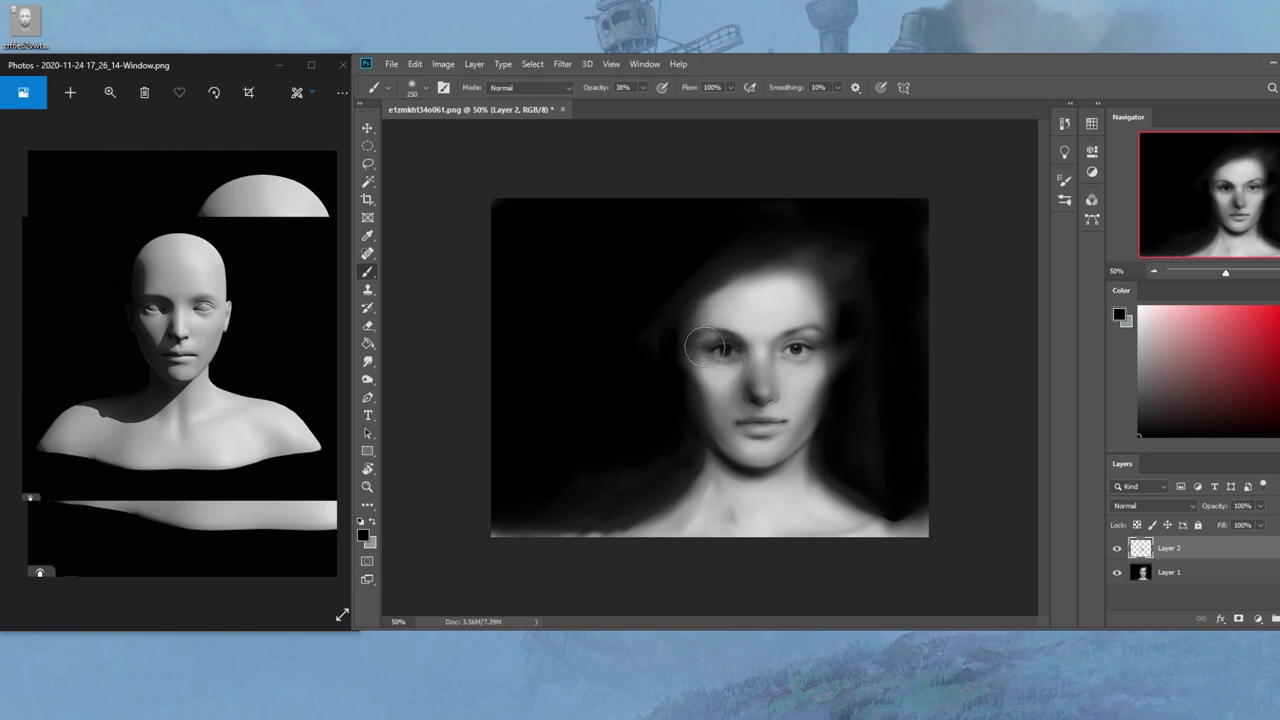
pyautogui.press('[')
pyautogui.press('[')
pyautogui.press('[')
pyautogui.press('[')
pyautogui.press('[')
# Erase excess shading to refine the shadow's edges around the cheek and mouth and to clear the lit part of the nose
pyautogui.press('e')
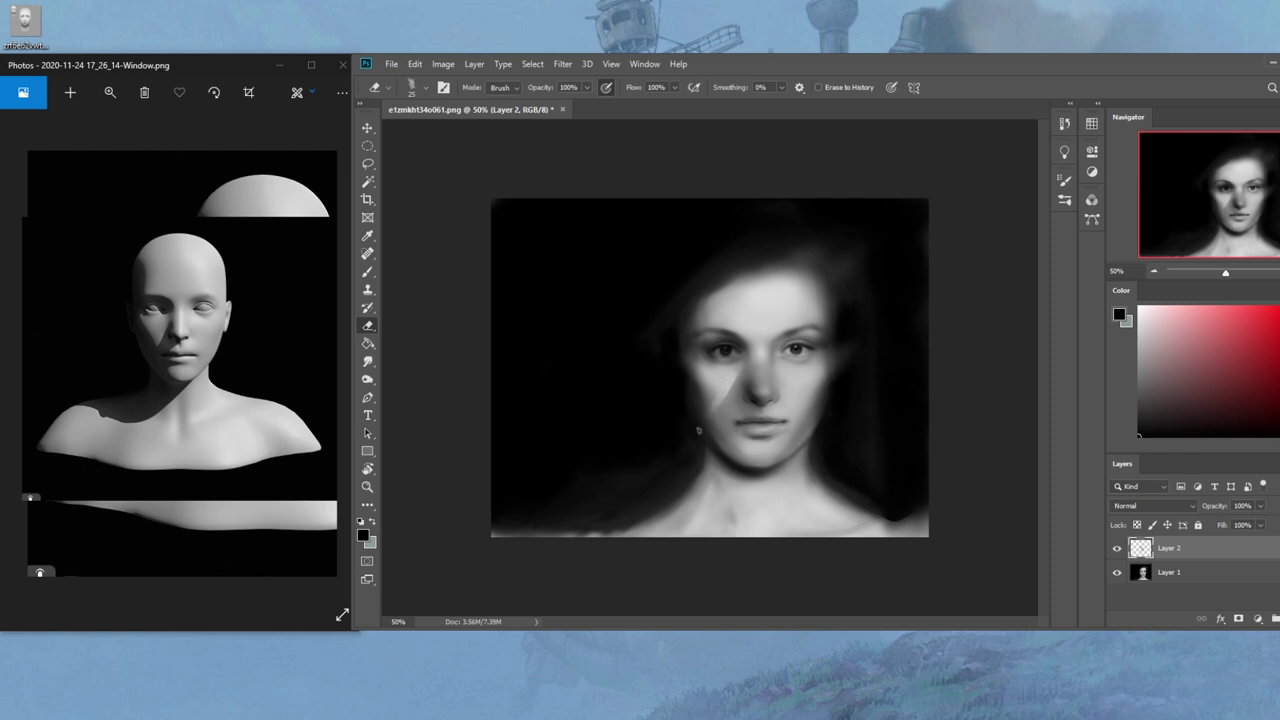
pyautogui.hotkey('ctrl', 'w')
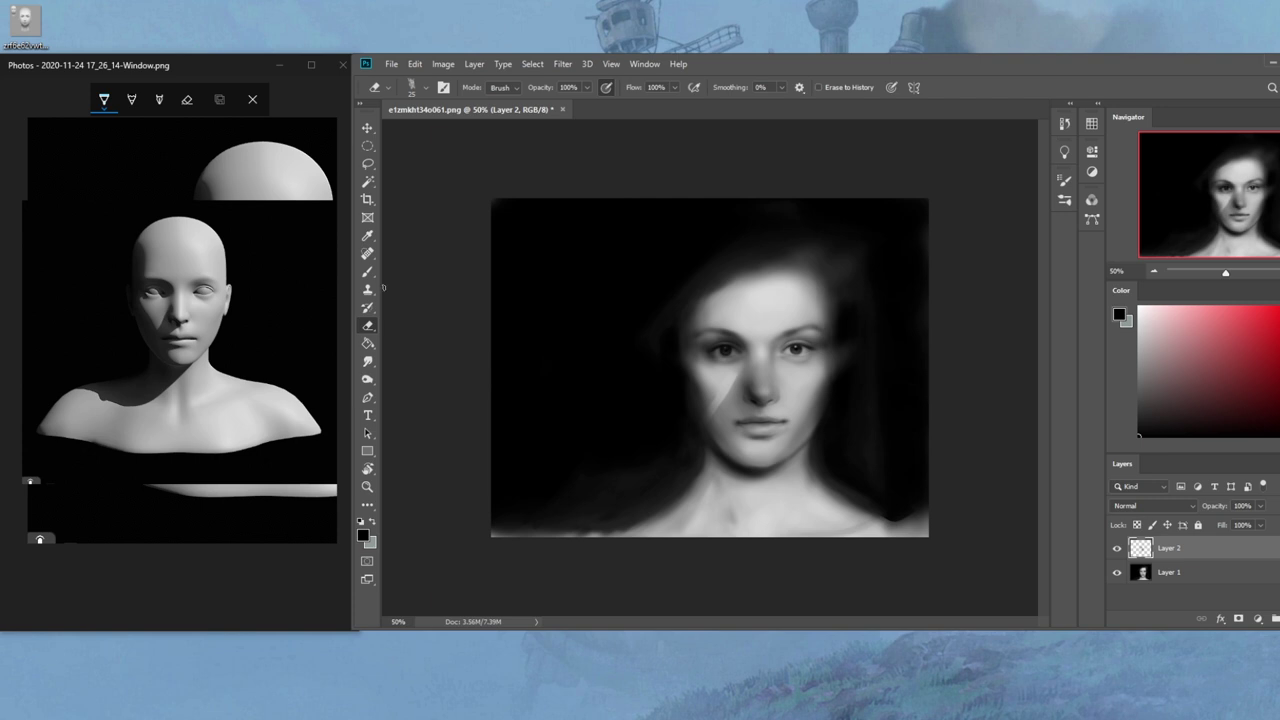
pyautogui.click(252, 99)
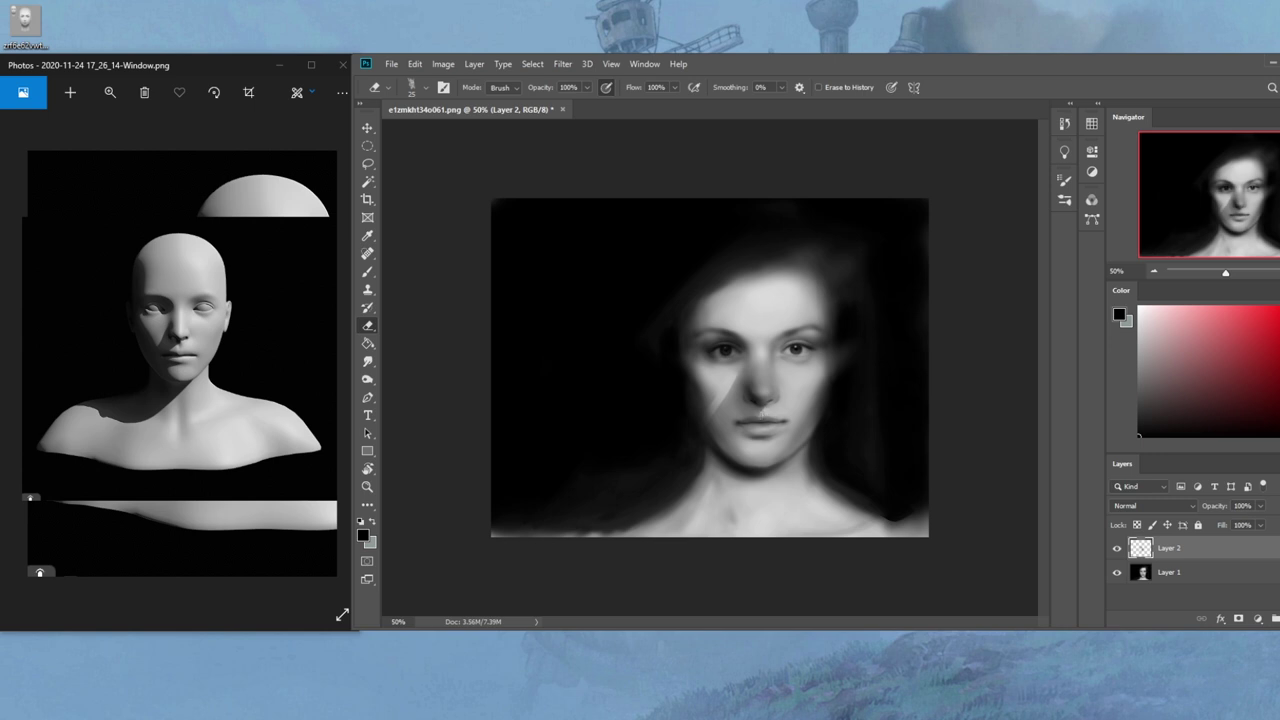
pyautogui.click(753, 419)
pyautogui.moveTo(741, 436); pyautogui.dragTo(752, 428)
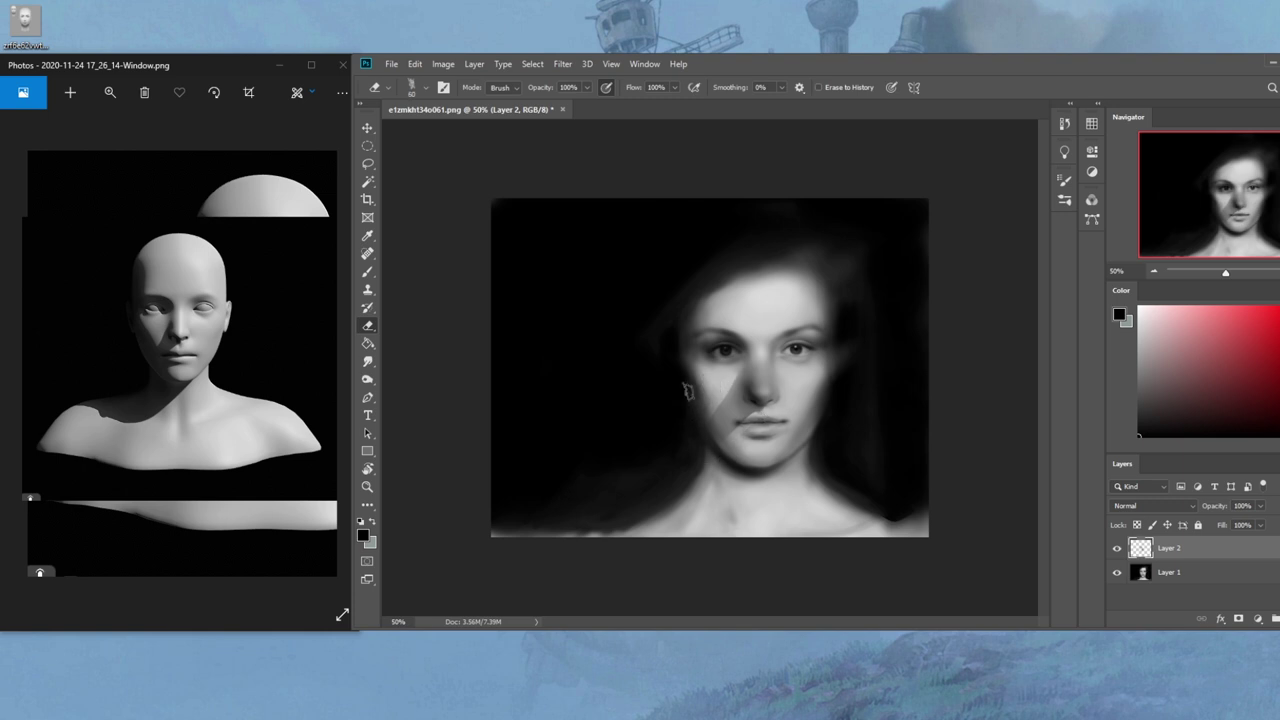
pyautogui.press('[')
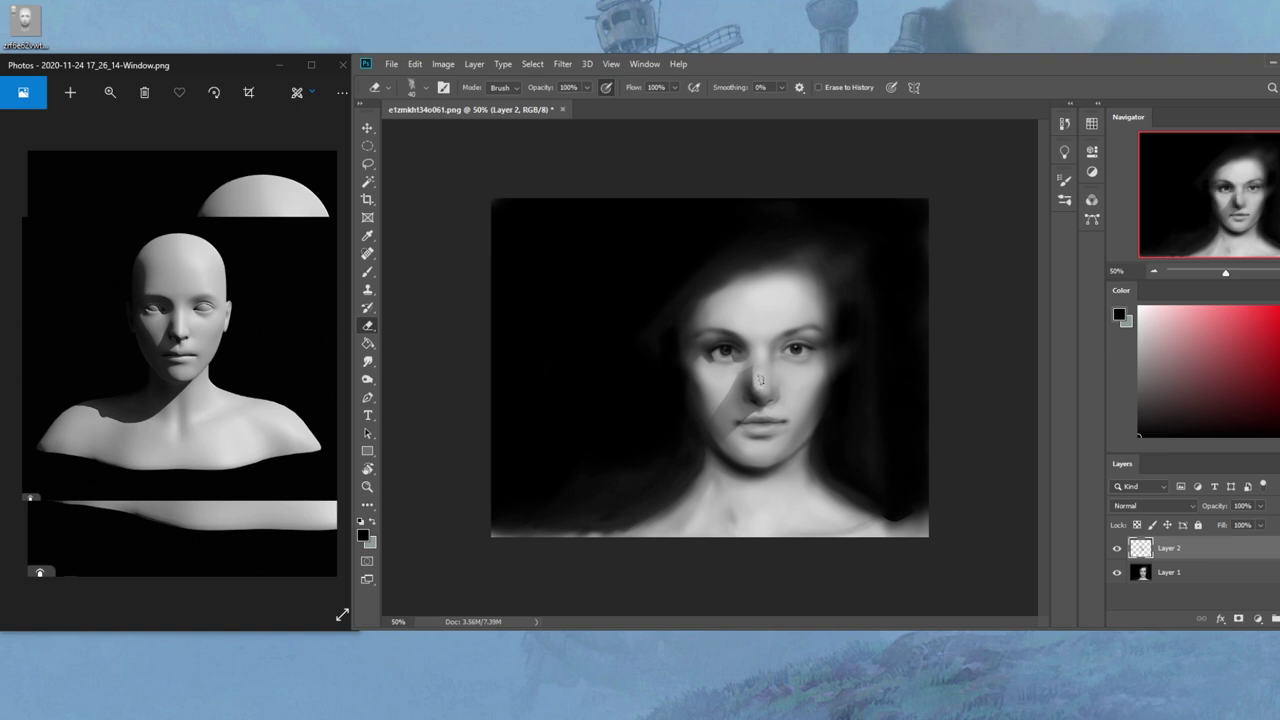
pyautogui.moveTo(762, 393); pyautogui.dragTo(768, 399)
# Sample the dark gray at the left-hand eye's inner corner and enlarge the brush to 175 px
pyautogui.press('b')
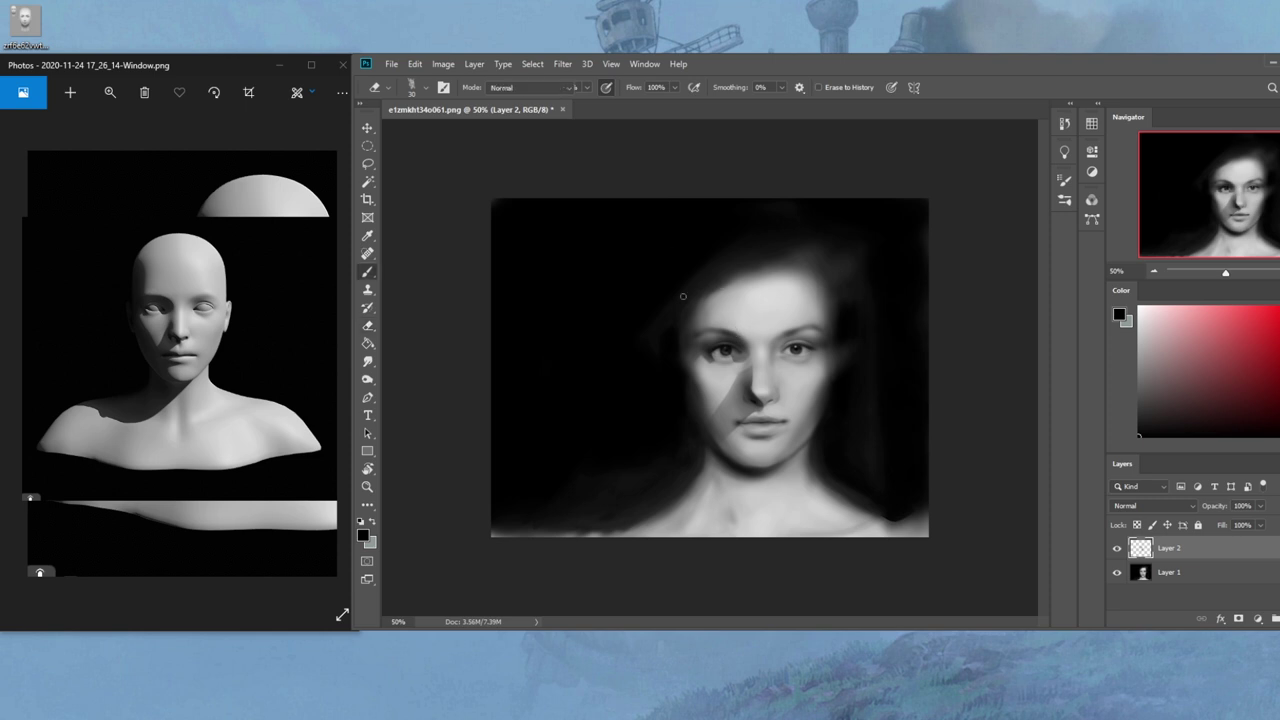
pyautogui.keyDown('alt'); pyautogui.click(740, 339); pyautogui.keyUp('alt')
pyautogui.press('e')
pyautogui.press('b')
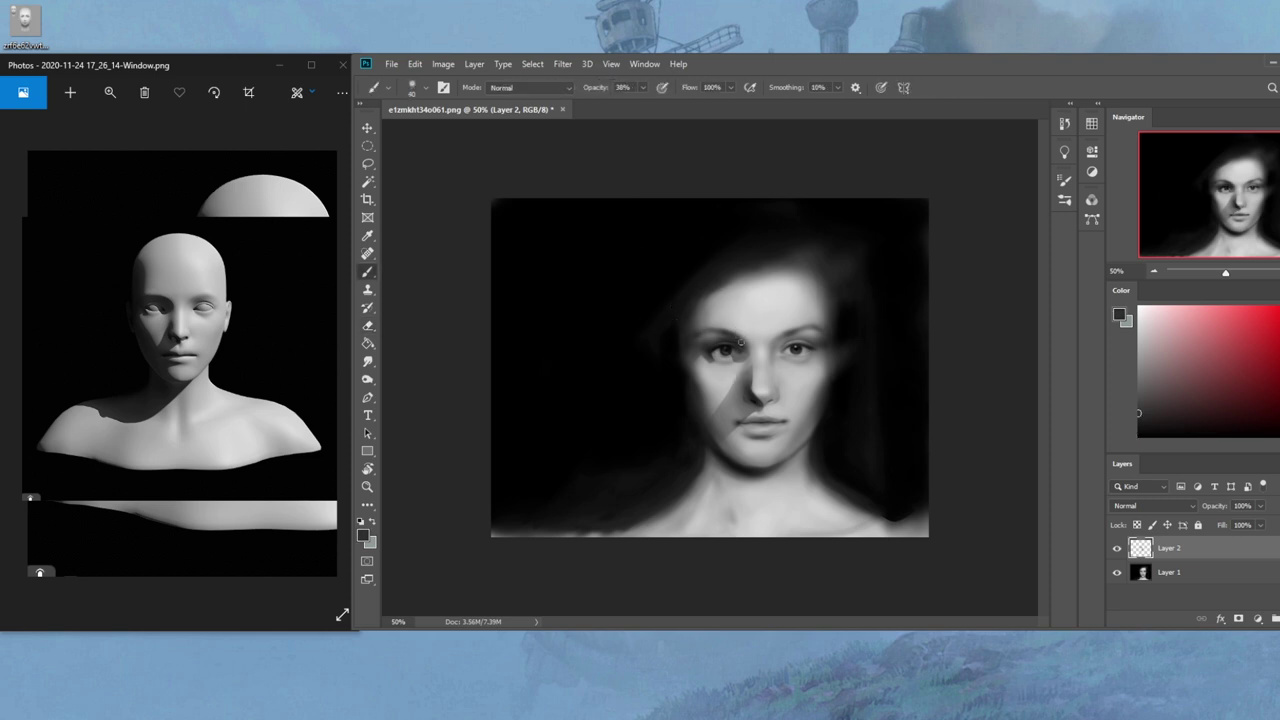
pyautogui.press(']')
pyautogui.press(']')
pyautogui.press(']')
pyautogui.press(']')
pyautogui.press(']')
pyautogui.press(']')
# Set the brush's blend mode to Darken and its size to 300 px for shading the left-hand eye area
pyautogui.click(528, 88)
pyautogui.scroll(3, 528, 93)
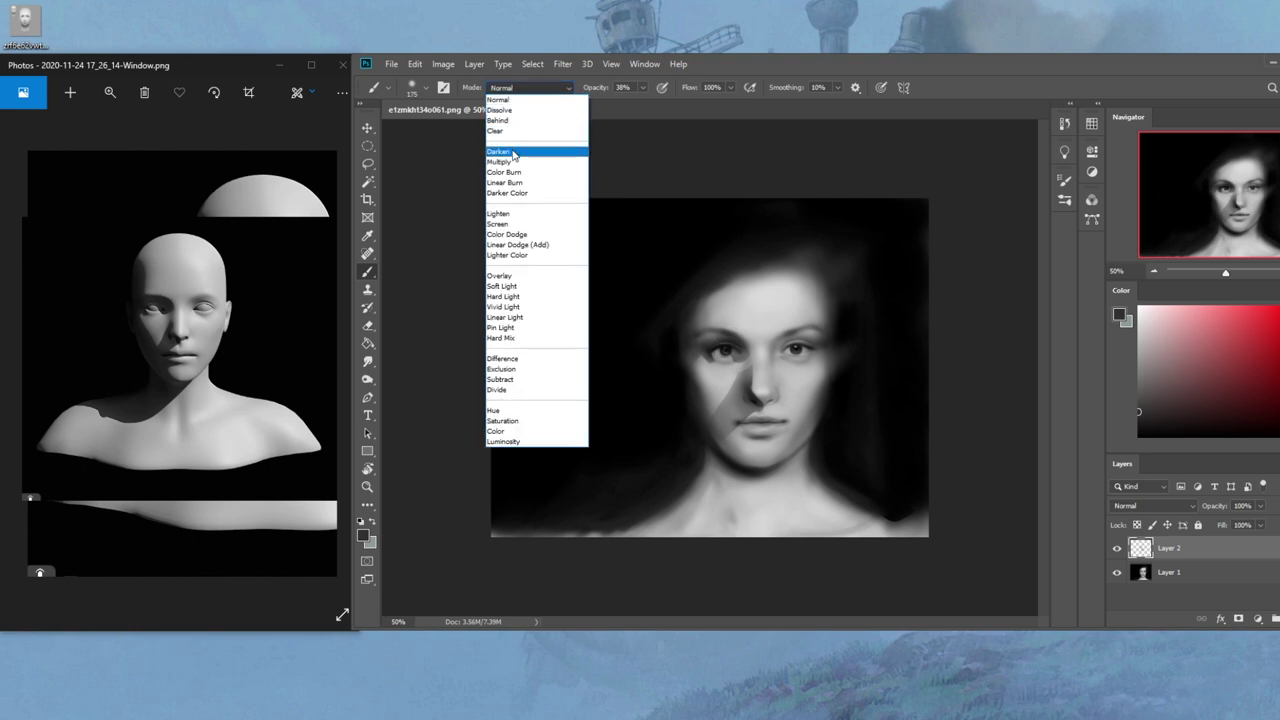
pyautogui.click(500, 152)
pyautogui.press(']')
pyautogui.press(']')
pyautogui.press(']')
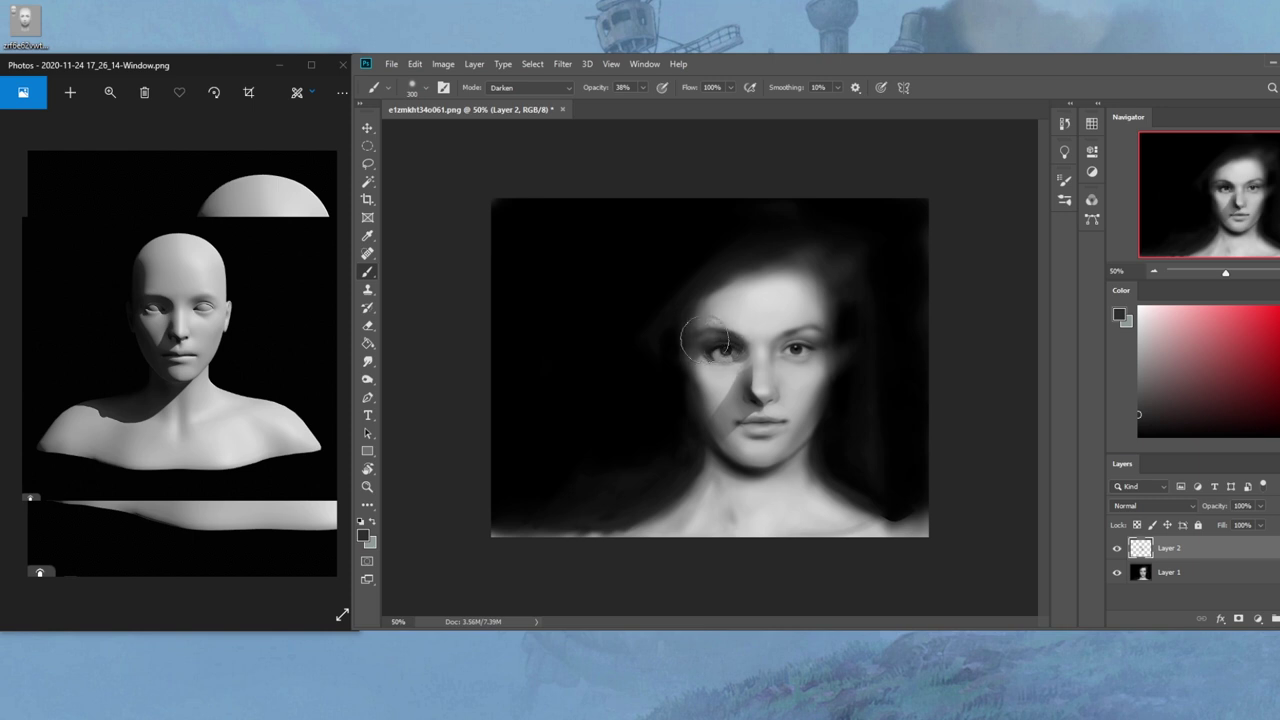
# Shade the left-hand side of the forehead and erase the excess with an enlarged eraser to shape the shadow's edge
pyautogui.press('e')
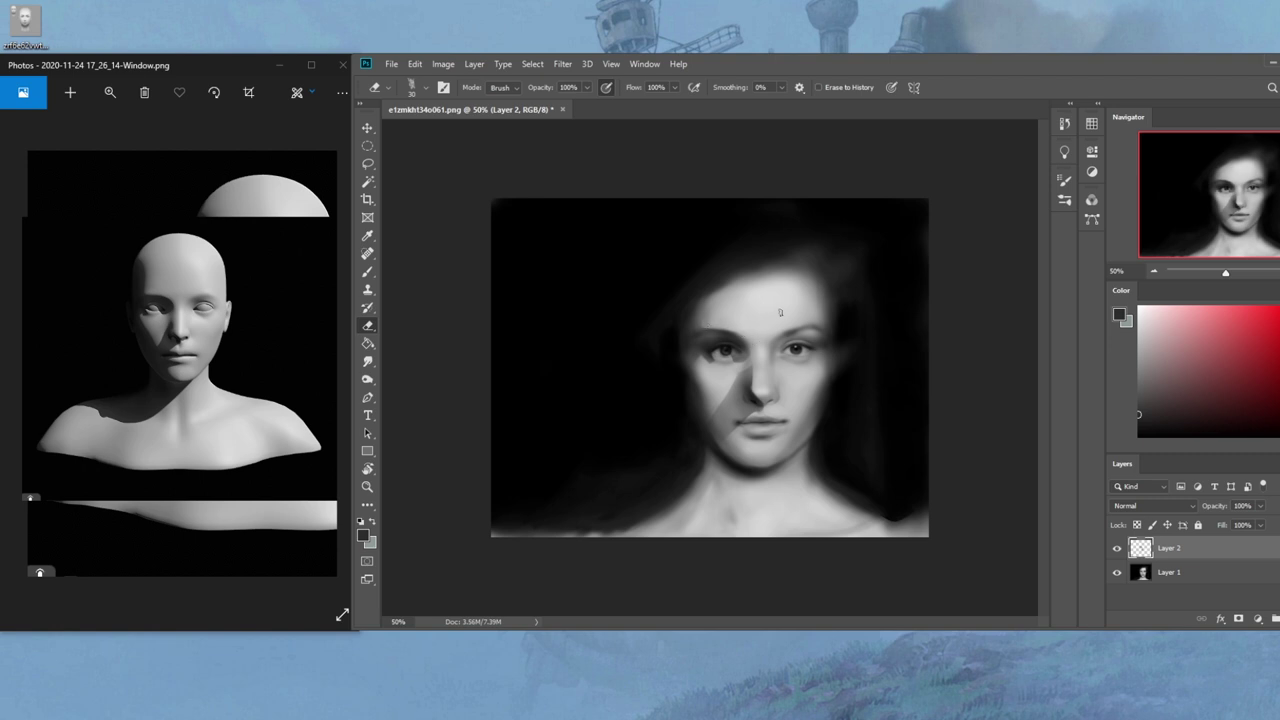
pyautogui.press('b')
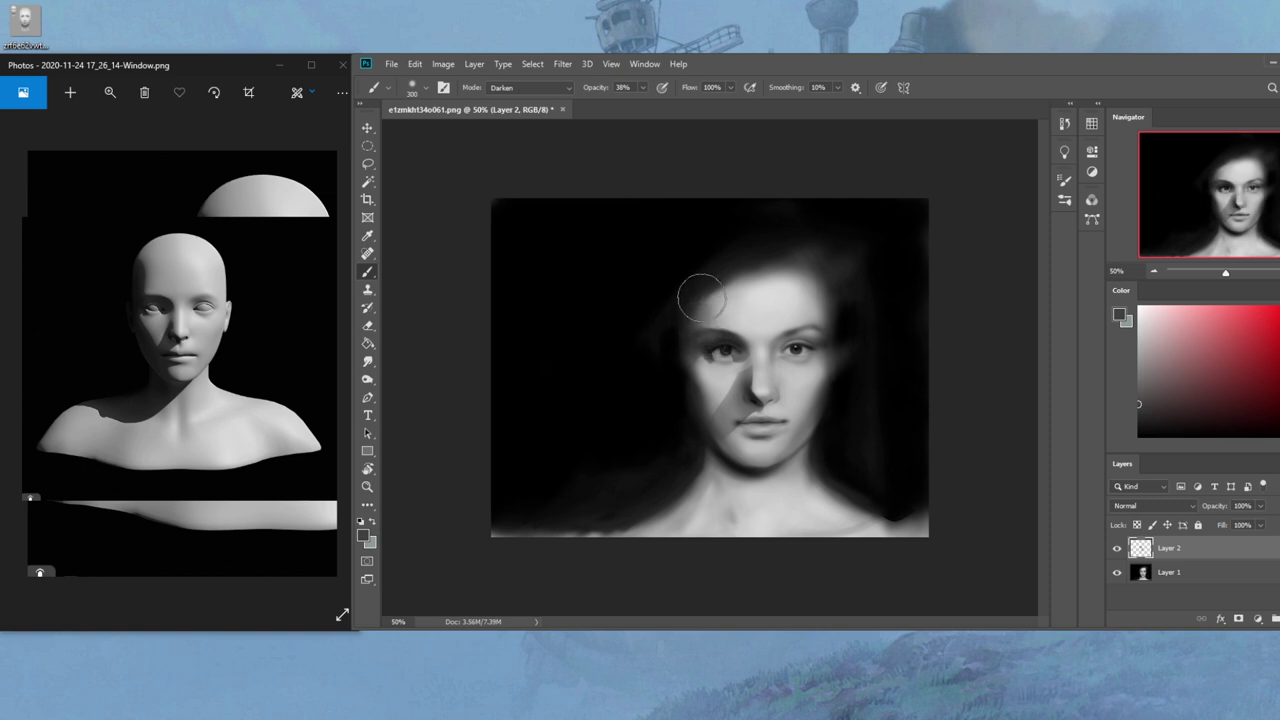
pyautogui.press('e')
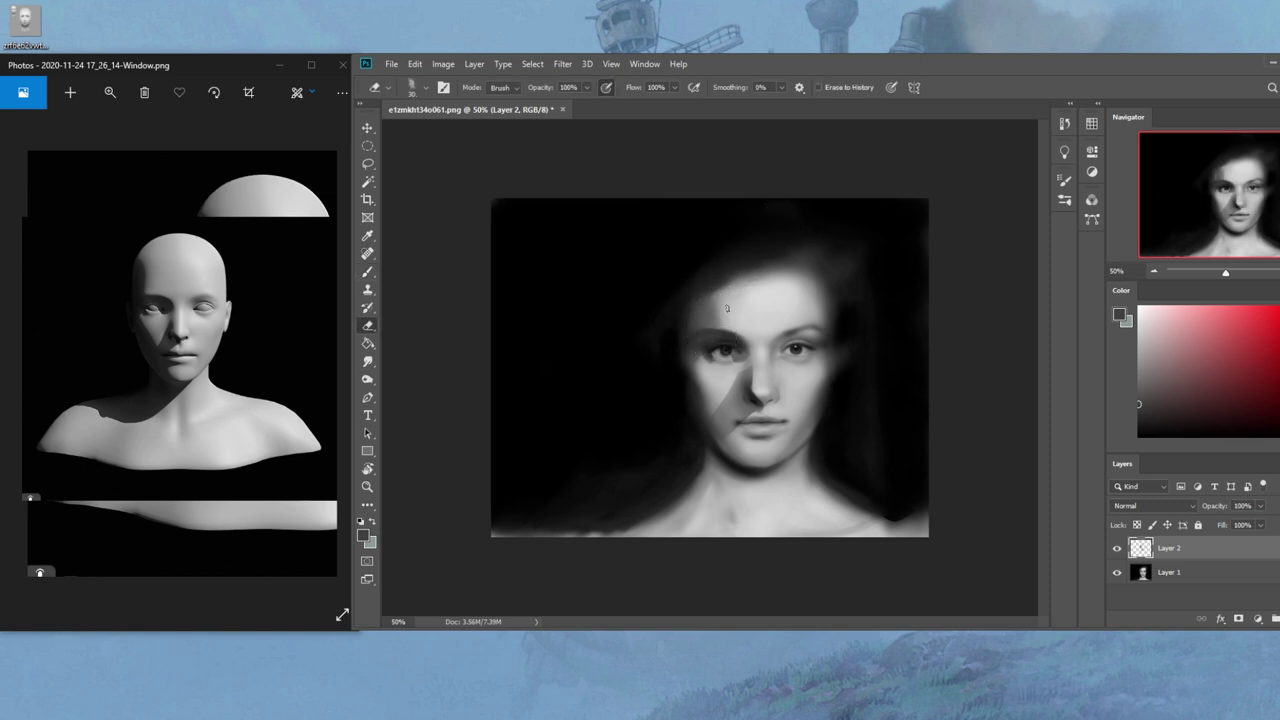
pyautogui.press(']')
pyautogui.moveTo(729, 299); pyautogui.dragTo(723, 320)
pyautogui.press('b')
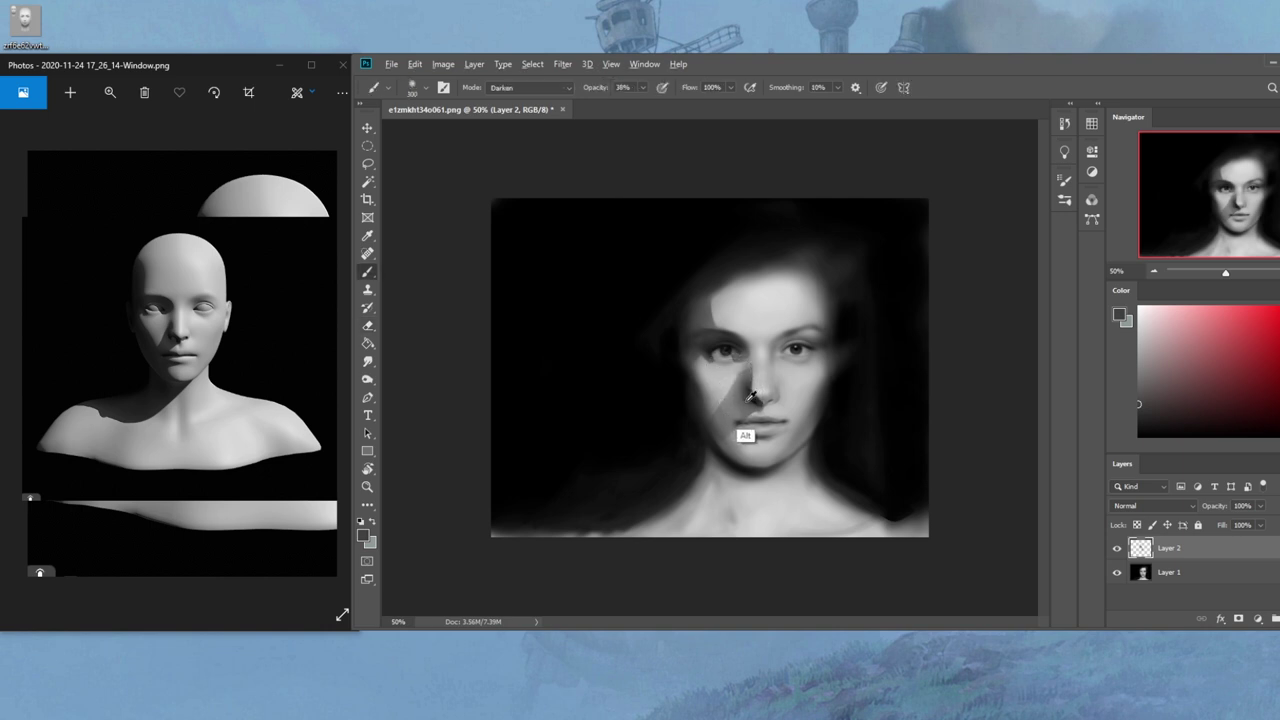
# Reduce the brush to 250 px for shading the left-hand cheek and set Layer 2's blend mode to Darken
pyautogui.press('[')
pyautogui.press('[')
pyautogui.moveTo(690, 368); pyautogui.dragTo(703, 411)
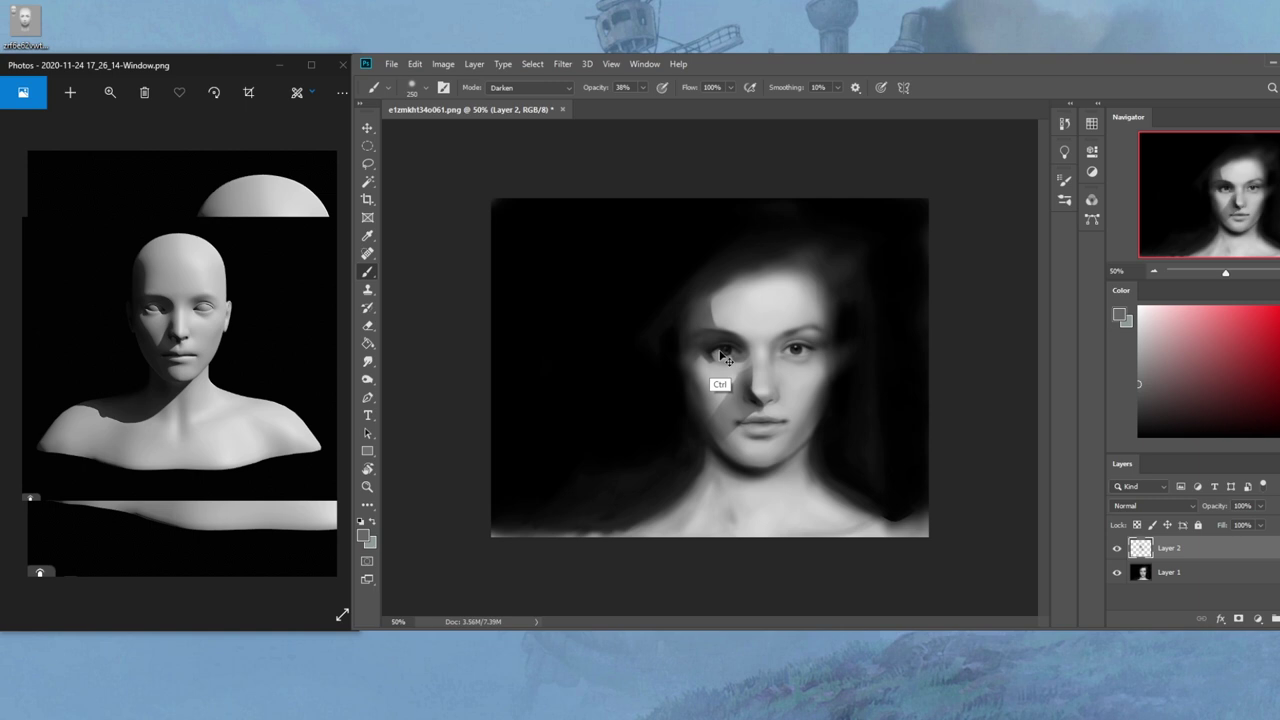
pyautogui.click(1163, 509)
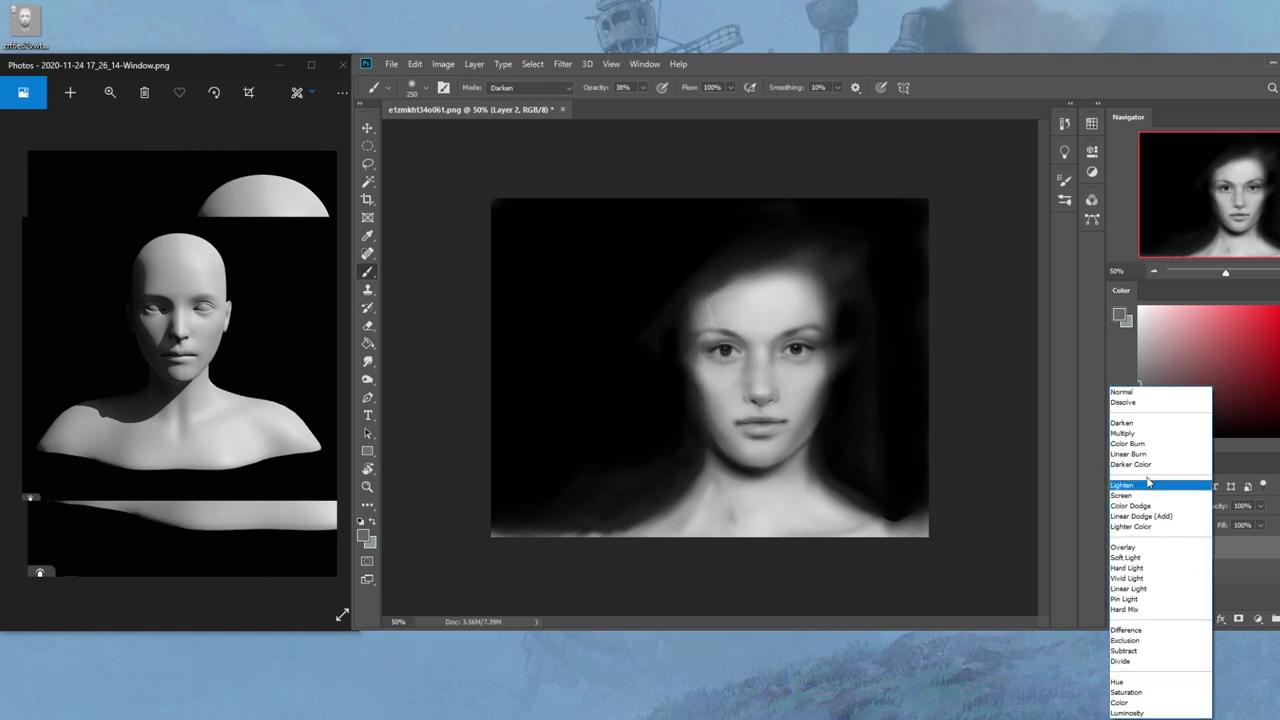
pyautogui.click(1140, 419)
# Try shading the left-hand cheek on Layer 2 with grays sampled from the face's dark side
pyautogui.press('alt')
pyautogui.keyDown('alt'); pyautogui.click(695, 344); pyautogui.keyUp('alt')
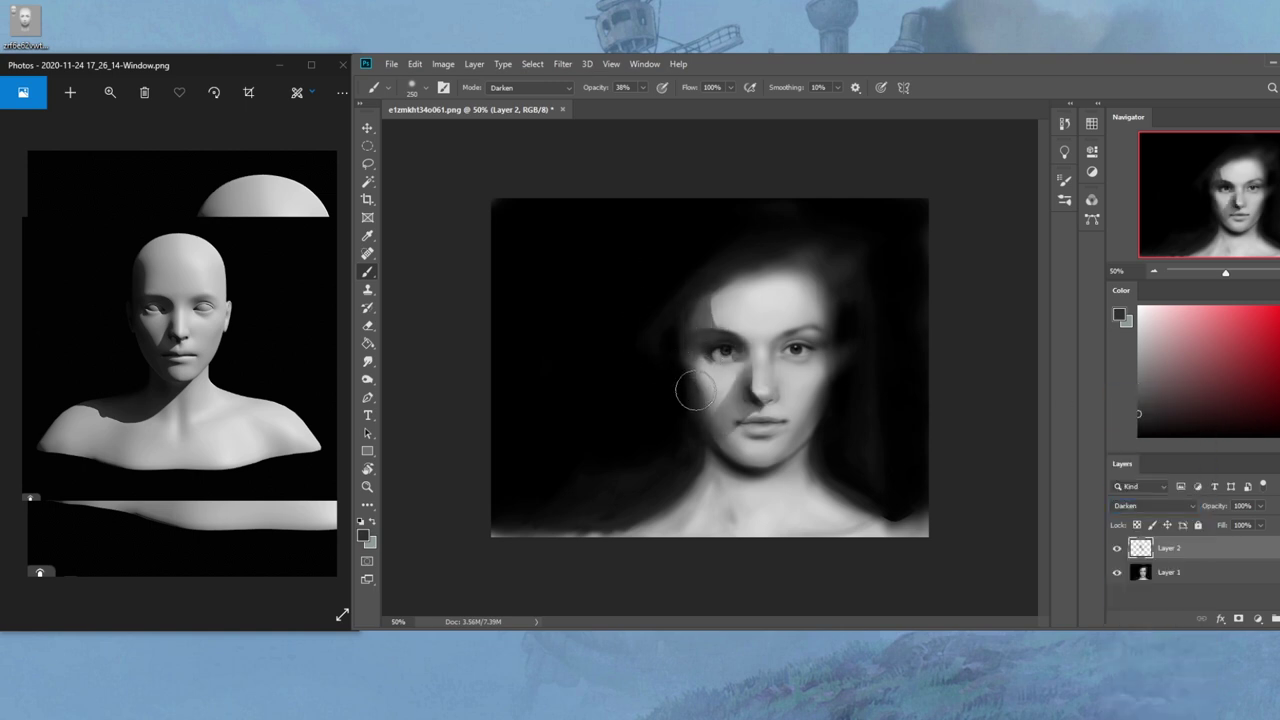
pyautogui.moveTo(700, 371); pyautogui.dragTo(717, 405)
pyautogui.press('alt')
pyautogui.keyDown('alt'); pyautogui.click(721, 414); pyautogui.keyUp('alt')
# Merge Layer 2 down into Layer 1 and set the brush opacity to 63%
pyautogui.rightClick(1199, 556)
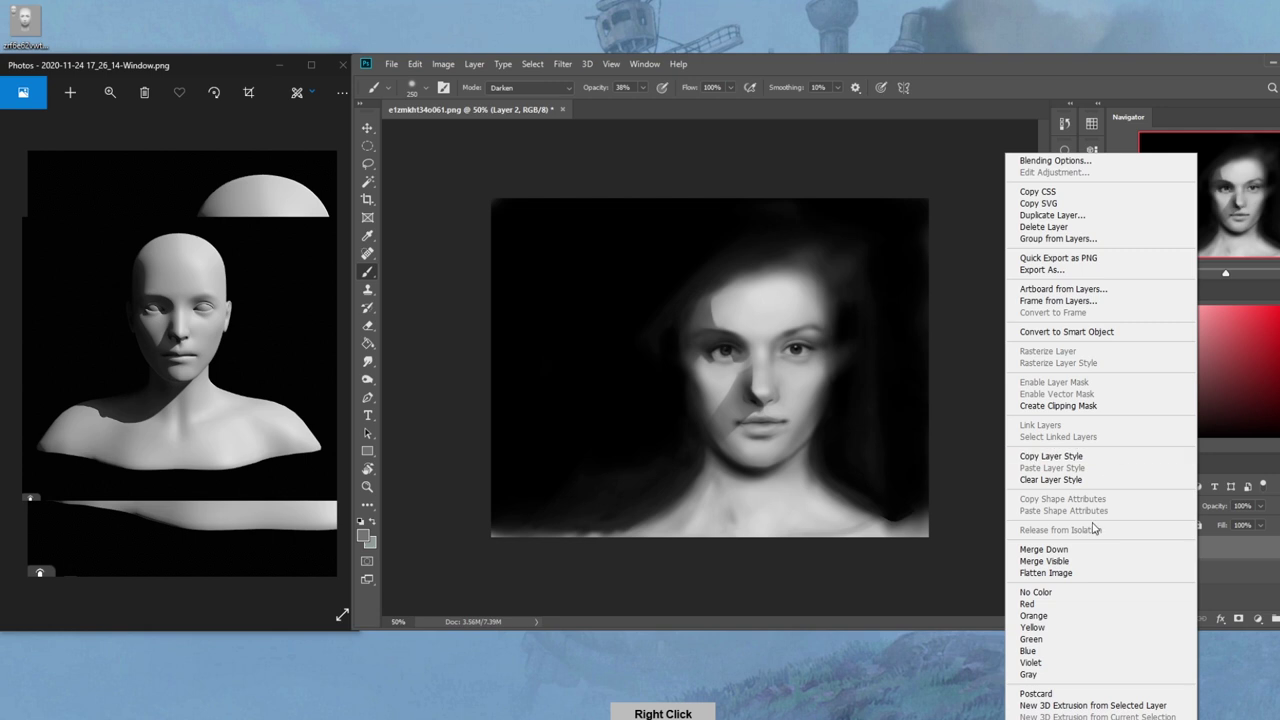
pyautogui.click(1097, 548)
pyautogui.keyDown('alt'); pyautogui.click(729, 413); pyautogui.keyUp('alt')
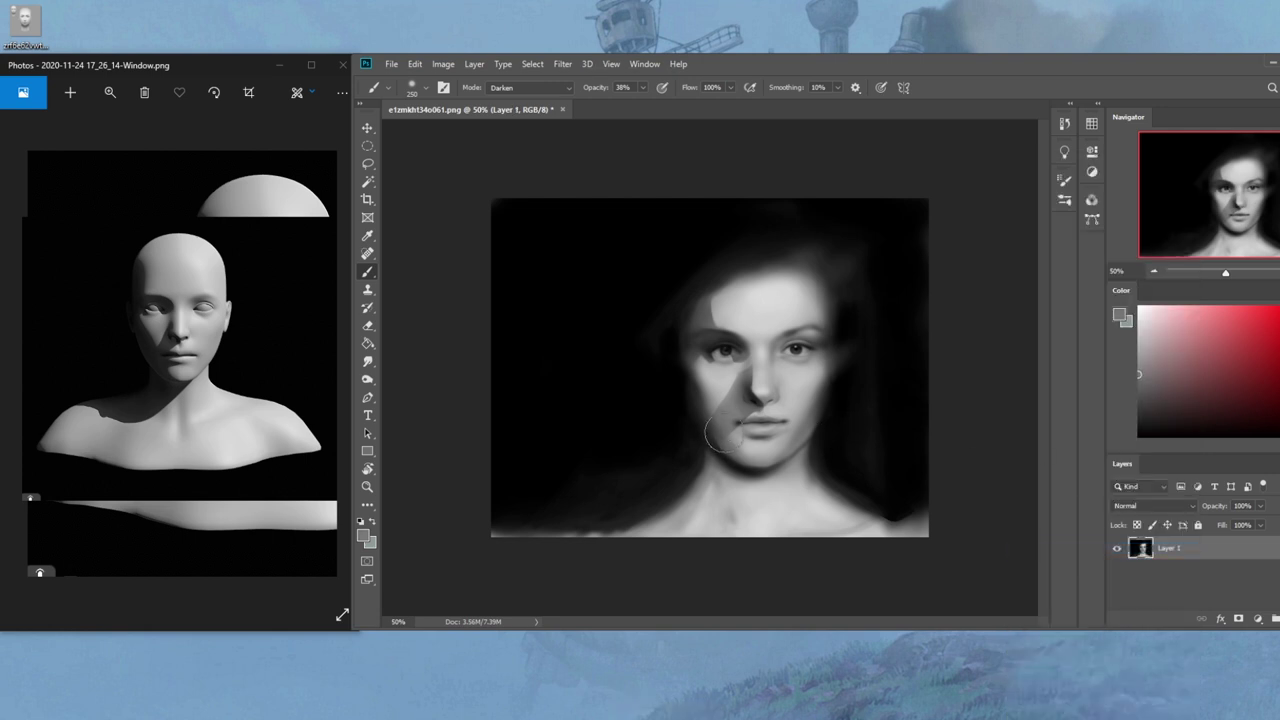
pyautogui.click(643, 88)
pyautogui.moveTo(640, 103); pyautogui.dragTo(658, 103)
# Sample the dark gray at the face's left-hand edge and shade the outer cheek with the 250 px brush
pyautogui.press('alt')
pyautogui.keyDown('alt'); pyautogui.click(700, 383); pyautogui.keyUp('alt')
pyautogui.press(']')
pyautogui.press('[')
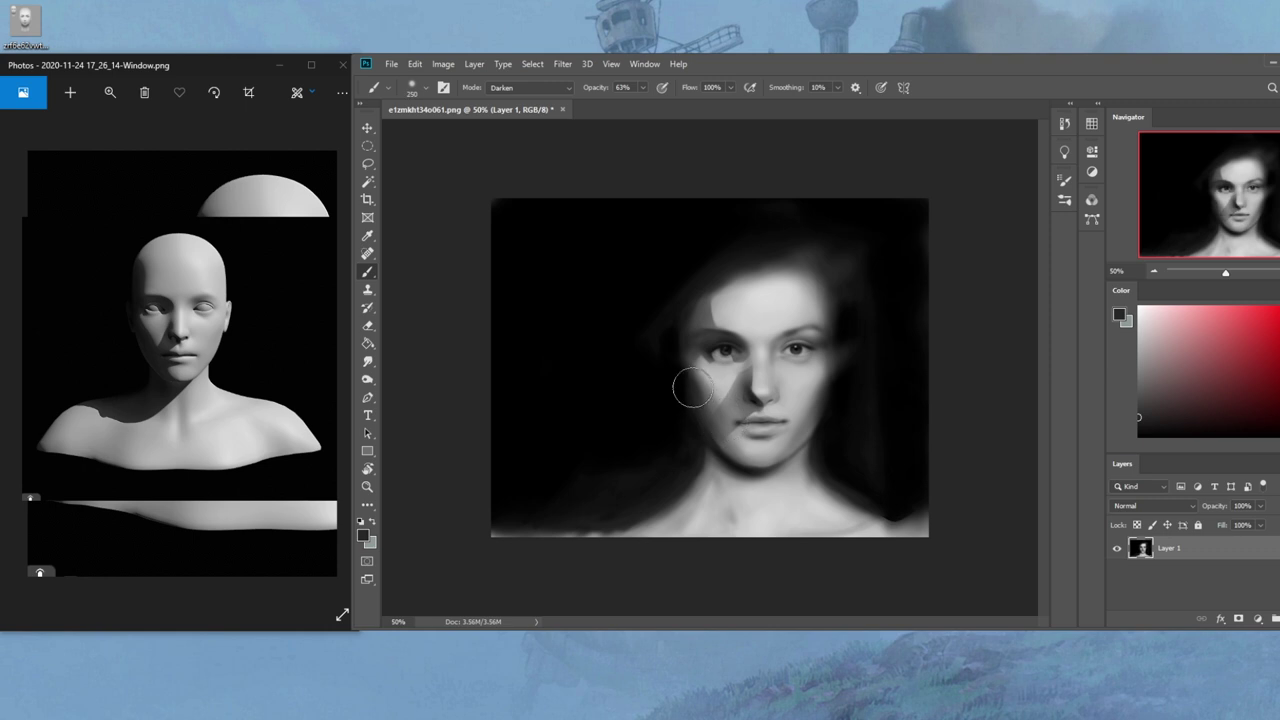
pyautogui.keyDown('alt'); pyautogui.click(721, 419); pyautogui.keyUp('alt')
# Set the brush opacity to 79% and continue shading the left-hand cheek with grays sampled near the shadow
pyautogui.click(643, 87)
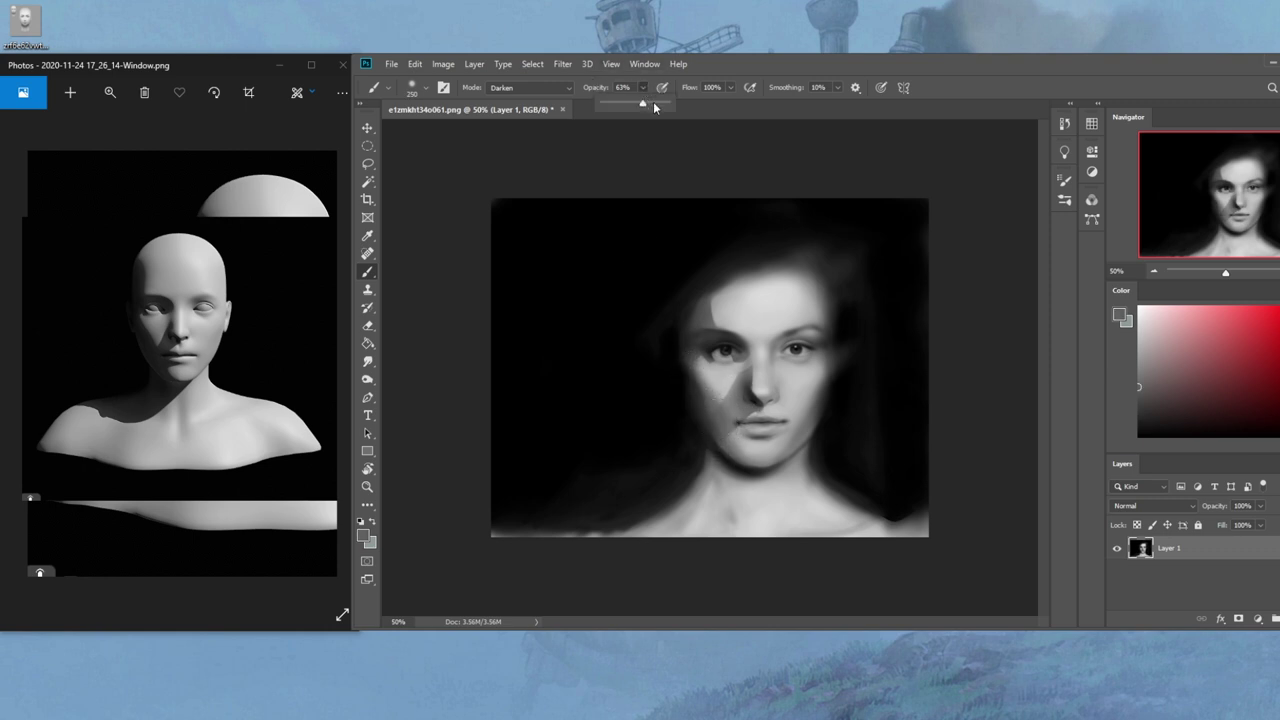
pyautogui.moveTo(653, 106); pyautogui.dragTo(655, 106)
pyautogui.keyDown('alt'); pyautogui.click(723, 414); pyautogui.keyUp('alt')
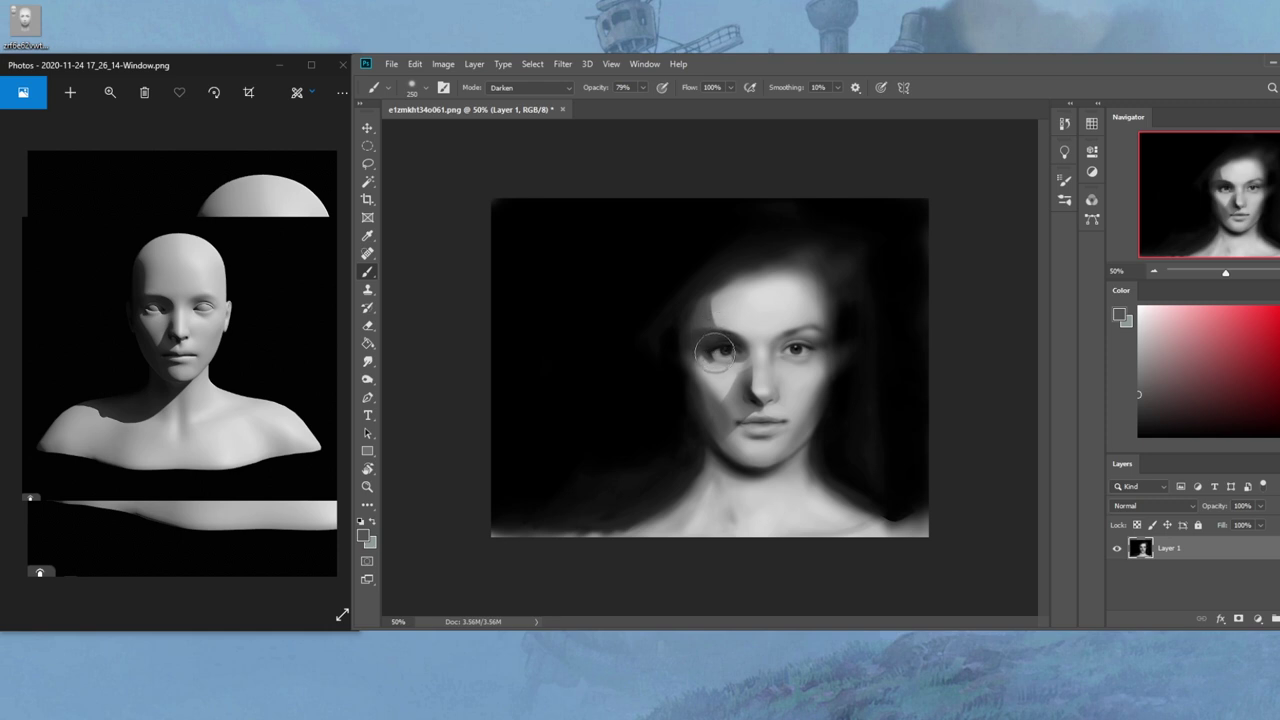
pyautogui.keyDown('alt'); pyautogui.click(732, 405); pyautogui.keyUp('alt')
# Switch the brush's blend mode to Lighten and sample the cheek's grays for lightening around the shadow
pyautogui.click(530, 87)
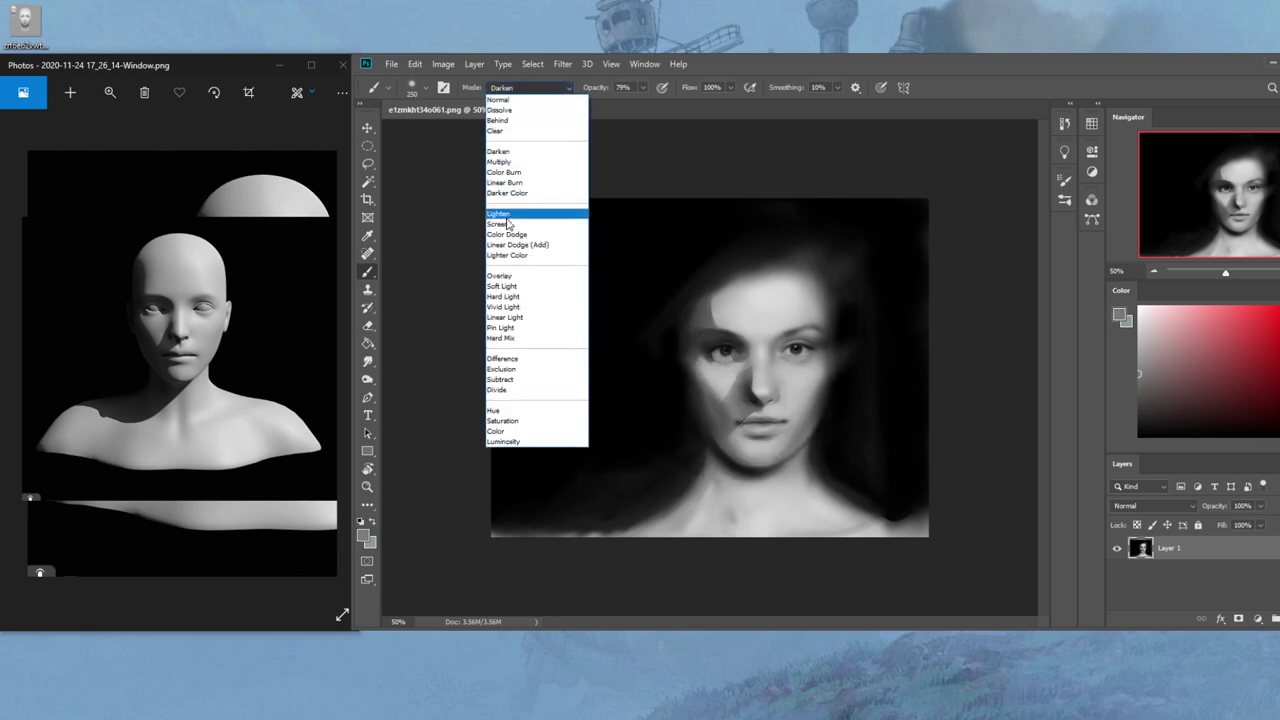
pyautogui.click(560, 211)
pyautogui.keyDown('alt'); pyautogui.click(743, 403); pyautogui.keyUp('alt')
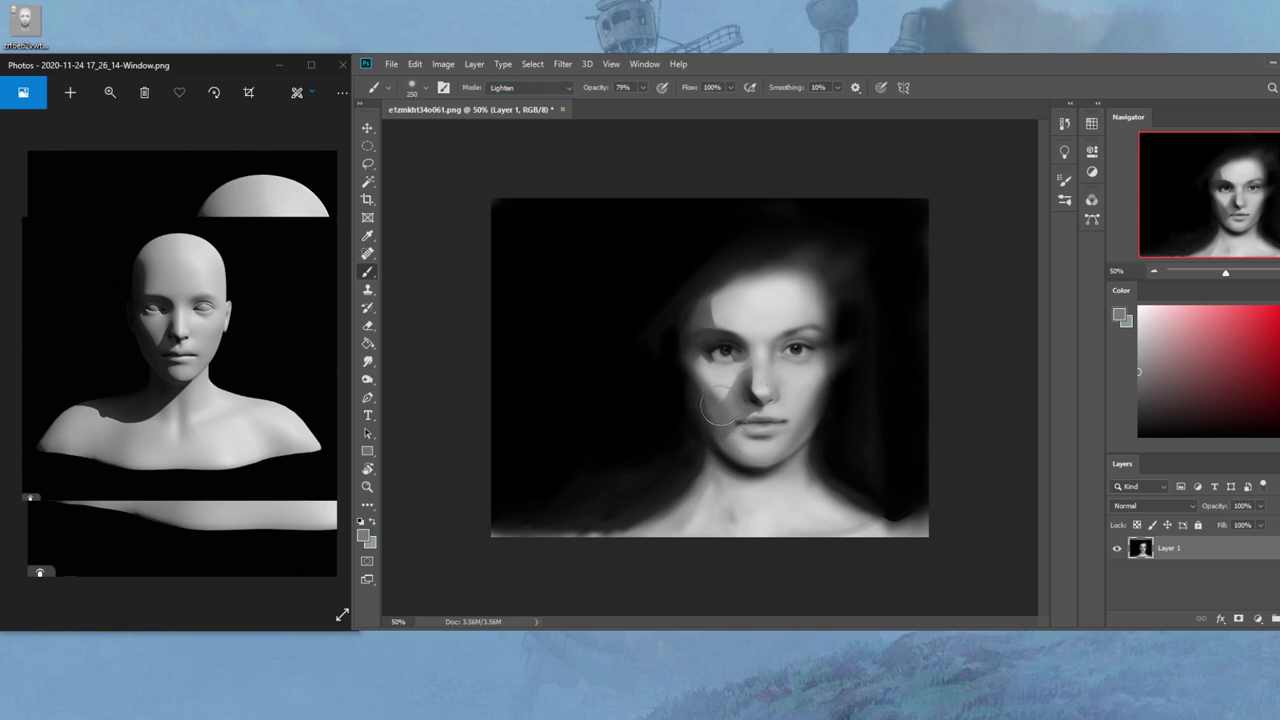
pyautogui.keyDown('alt'); pyautogui.click(724, 388); pyautogui.keyUp('alt')
# Enlarge the Lighten brush to 500 px and lower its opacity to 19%
pyautogui.press(']')
pyautogui.press(']')
pyautogui.press(']')
pyautogui.press(']')
pyautogui.press('[')
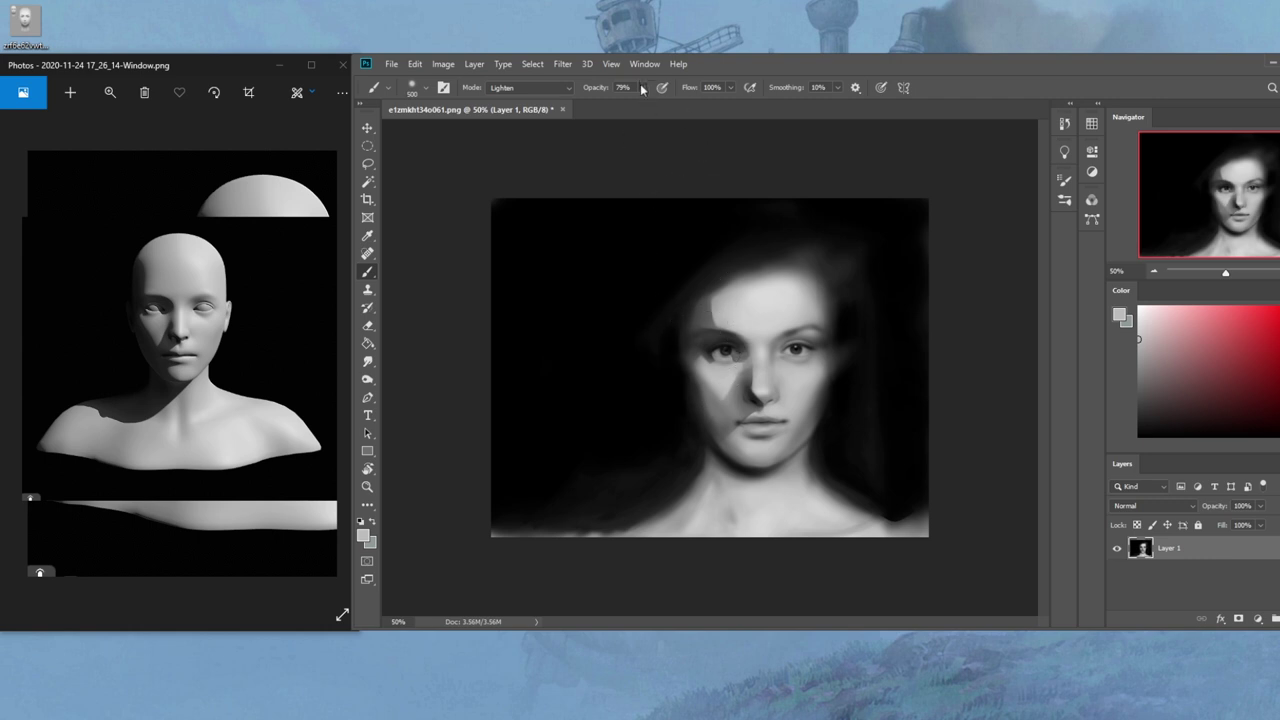
pyautogui.click(643, 90)
# Try lightening the shadowed cheek beside the mouth with the soft brush at varying sizes
pyautogui.press('[')
pyautogui.press('[')
pyautogui.press('[')
pyautogui.moveTo(730, 421); pyautogui.dragTo(714, 413)
pyautogui.press(']')
pyautogui.press(']')
pyautogui.press('[')
pyautogui.press('[')
pyautogui.press('[')
pyautogui.hotkey('ctrl', 'z')
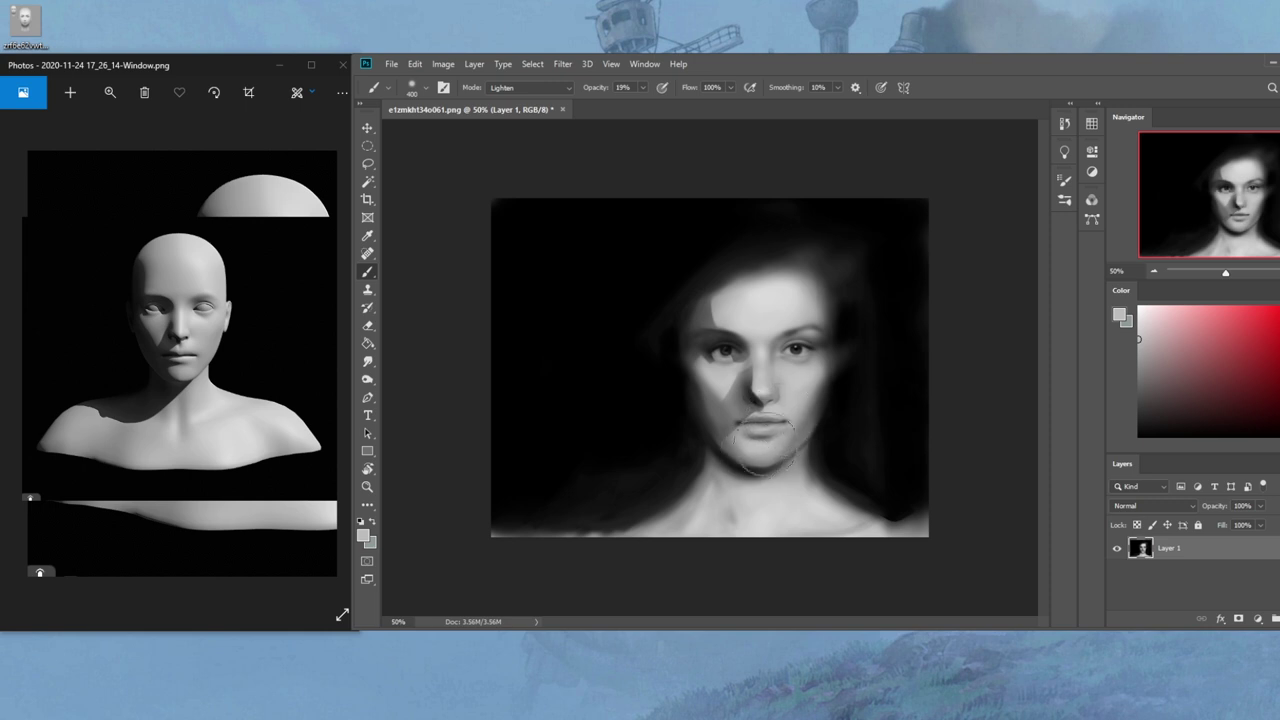
pyautogui.press(']')
# Select and copy the entire canvas of the shaded portrait and show the document's history
pyautogui.hotkey('ctrl', 'a')
pyautogui.click(1065, 124)
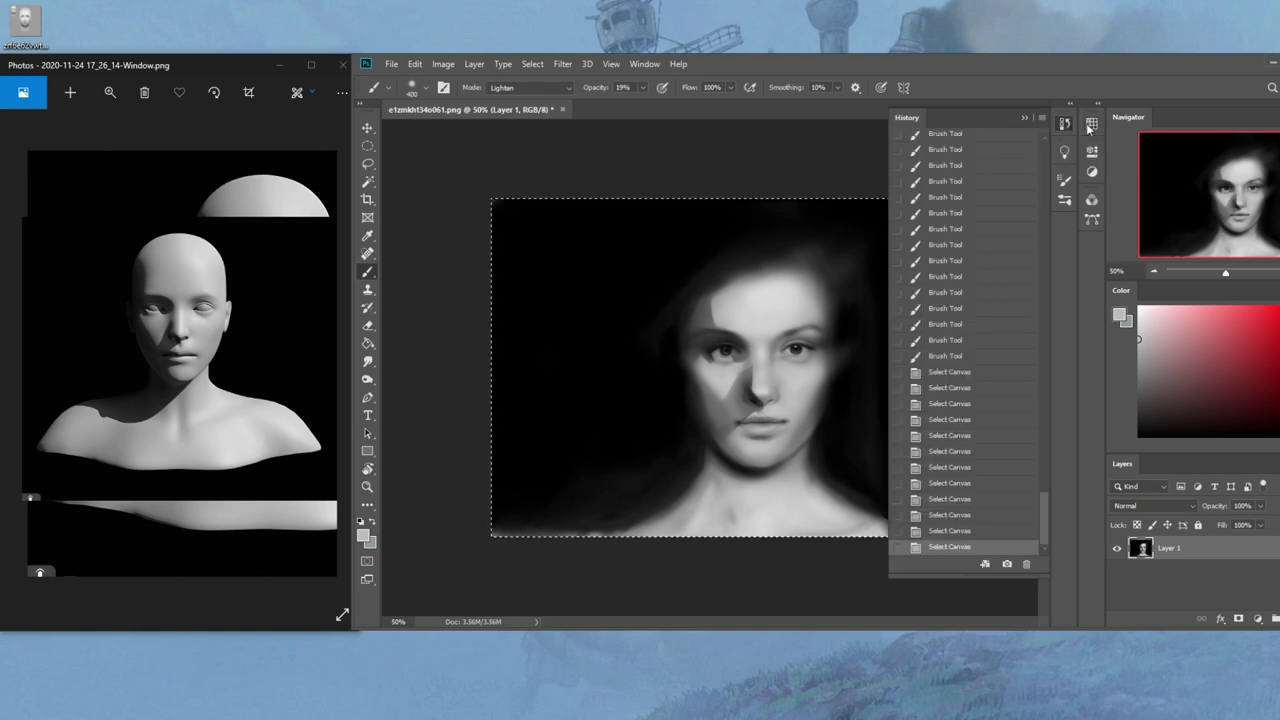
pyautogui.hotkey('ctrl', 'a')
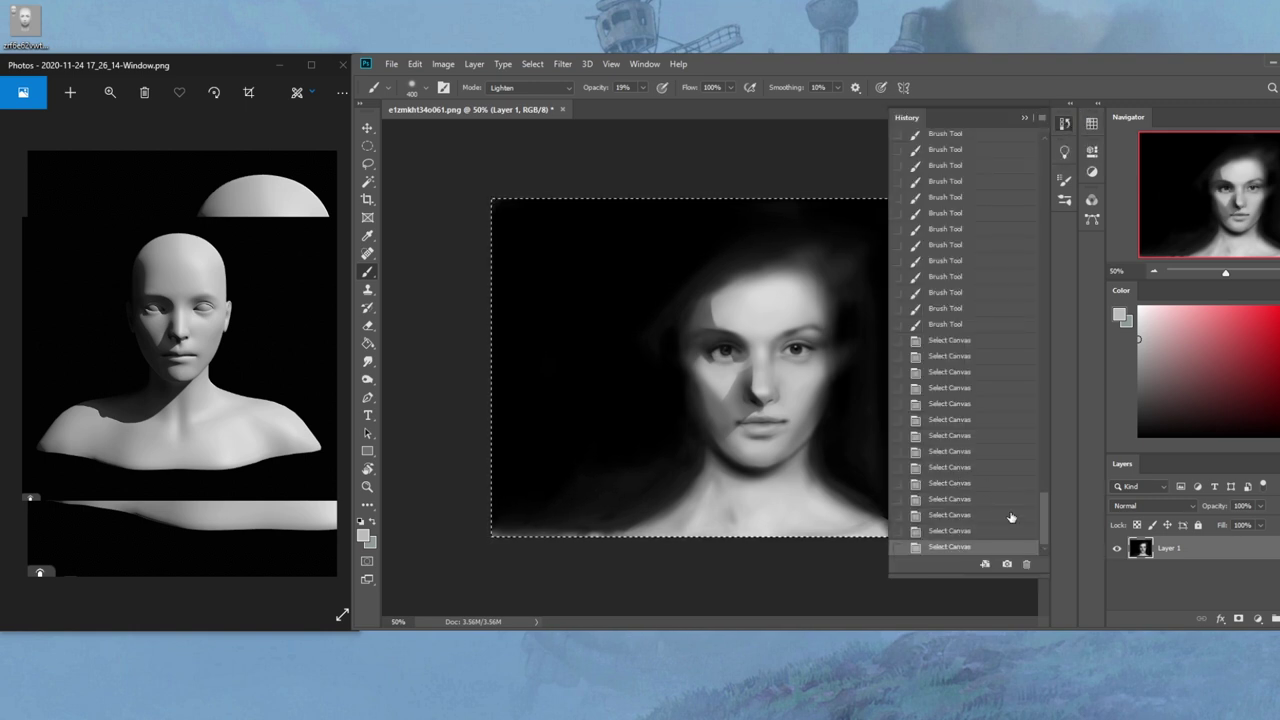
# Revert the document to its Open state and paste the copied shaded portrait as a new layer above the original
pyautogui.moveTo(1046, 521)
pyautogui.mouseDown()
pyautogui.moveTo(1058, 417)
pyautogui.moveTo(1049, 473)
pyautogui.mouseUp()
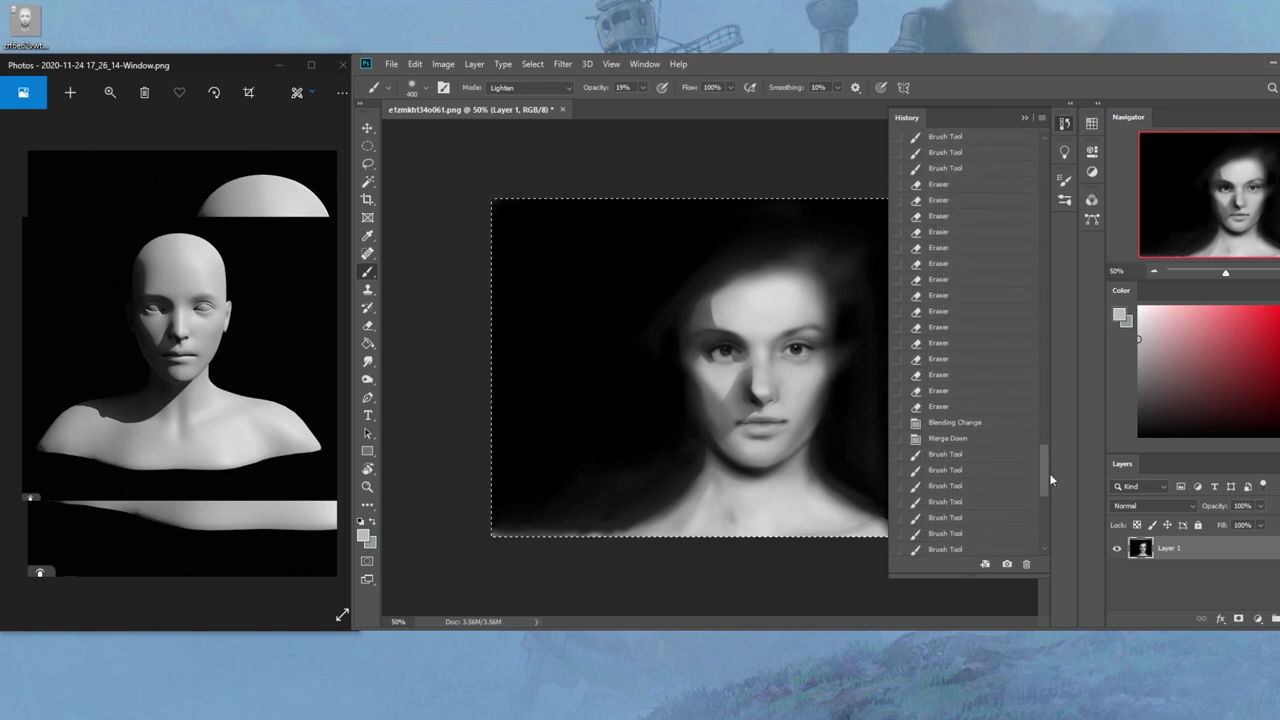
pyautogui.click(946, 396)
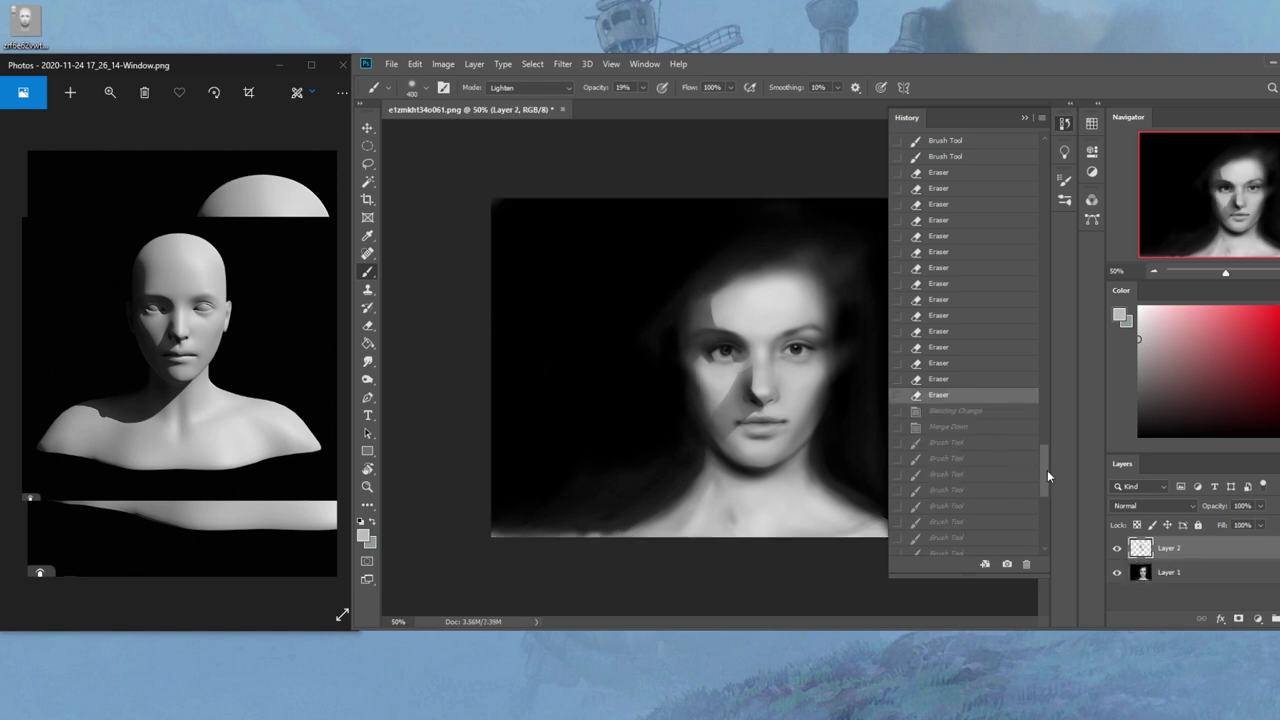
pyautogui.moveTo(1045, 468); pyautogui.dragTo(1045, 175)
pyautogui.click(985, 163)
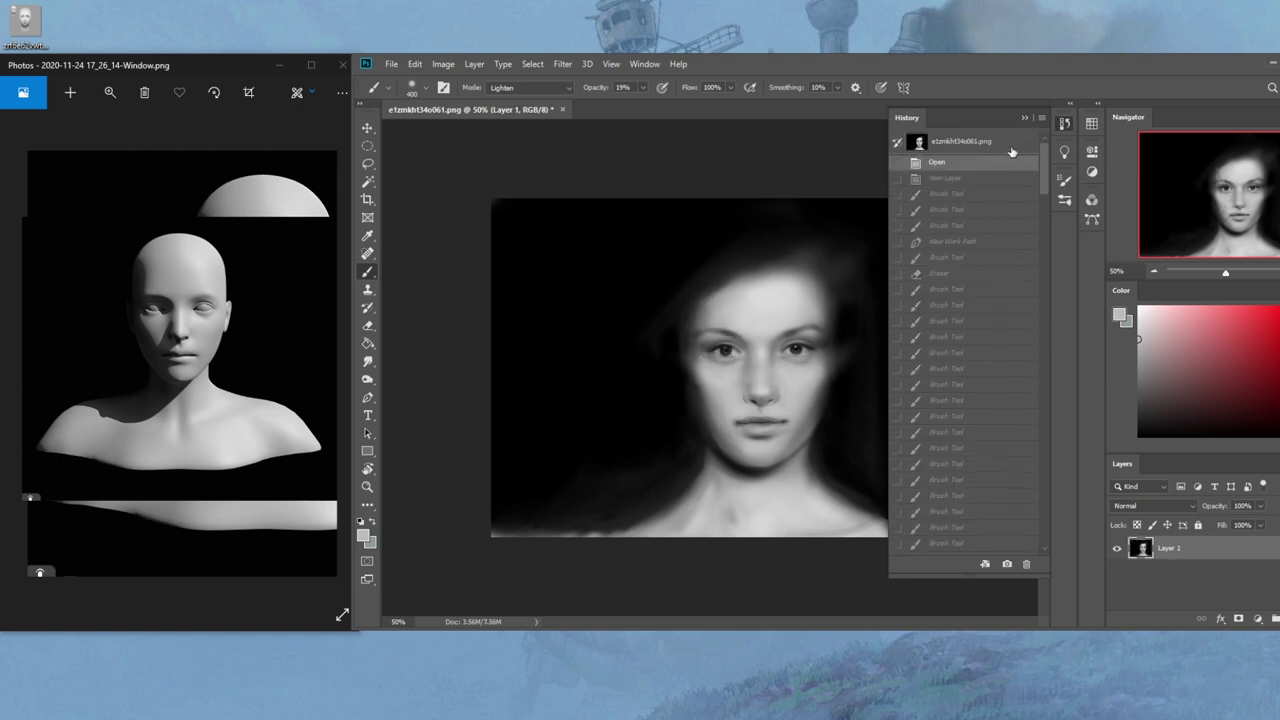
pyautogui.hotkey('ctrl', 'v')
pyautogui.click(1025, 119)
# Switch to the Eraser with a soft round 500 px brush
pyautogui.press('e')
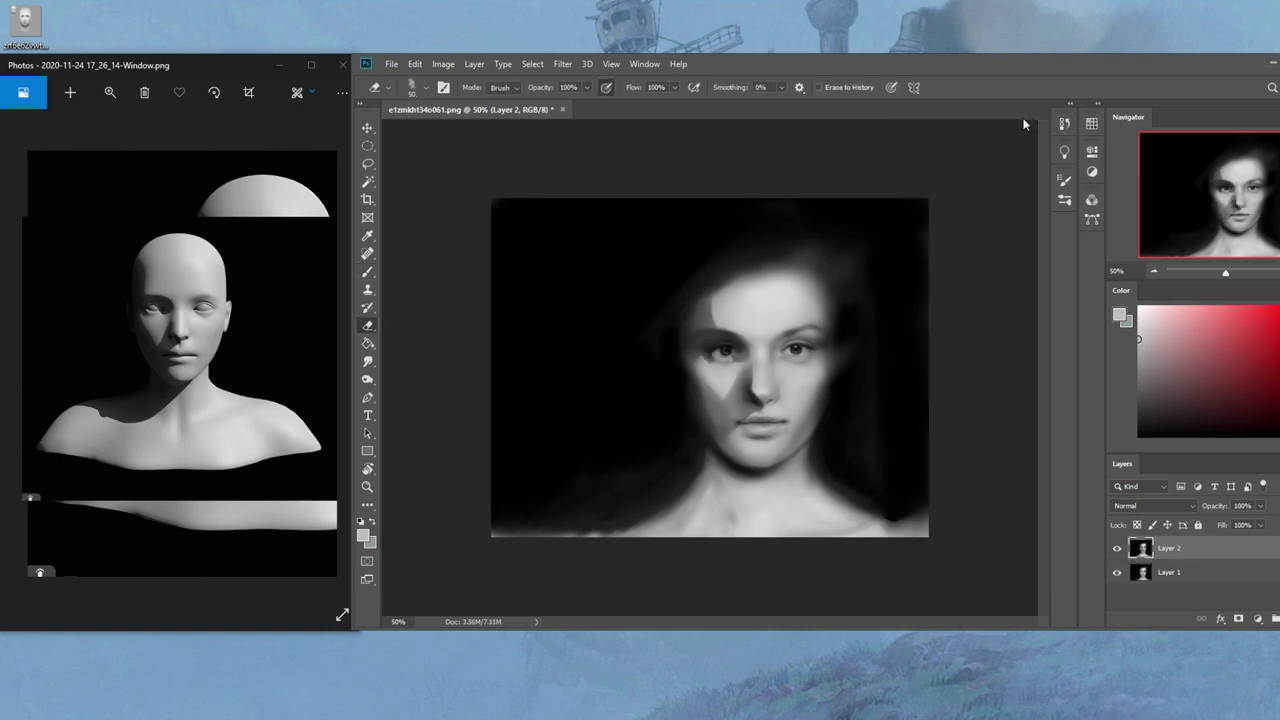
pyautogui.rightClick(762, 352)
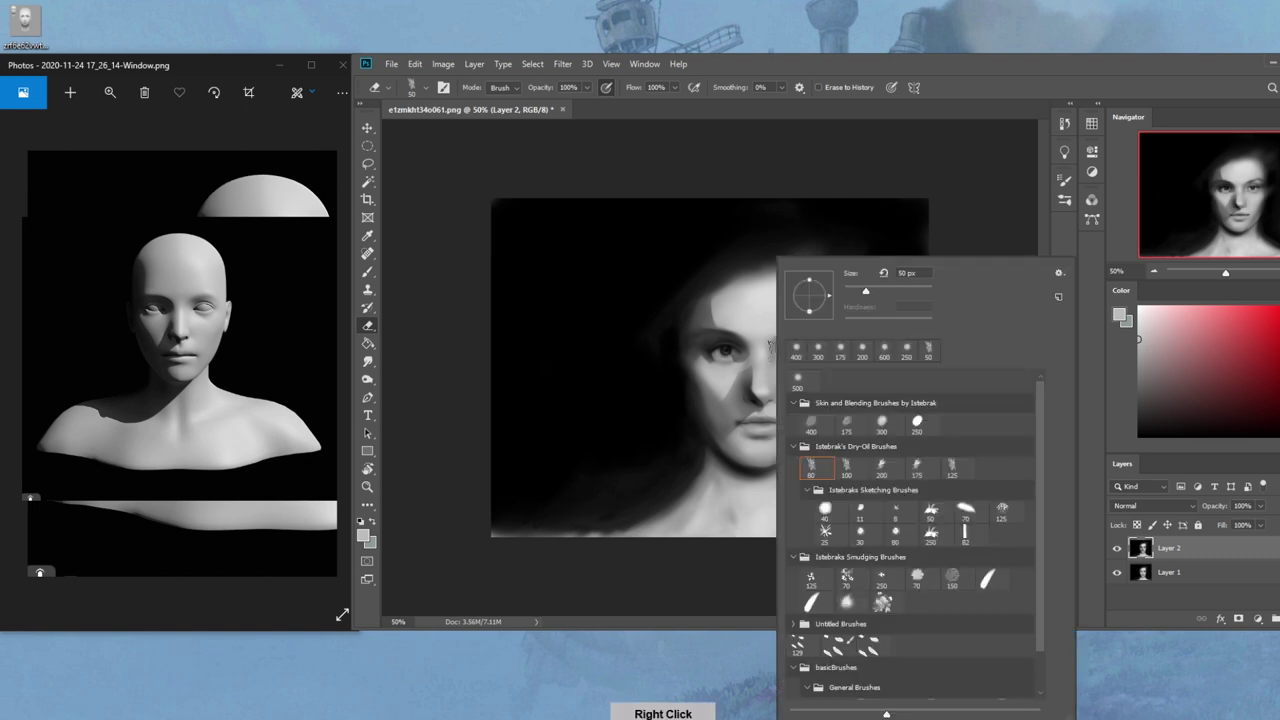
pyautogui.click(970, 150)
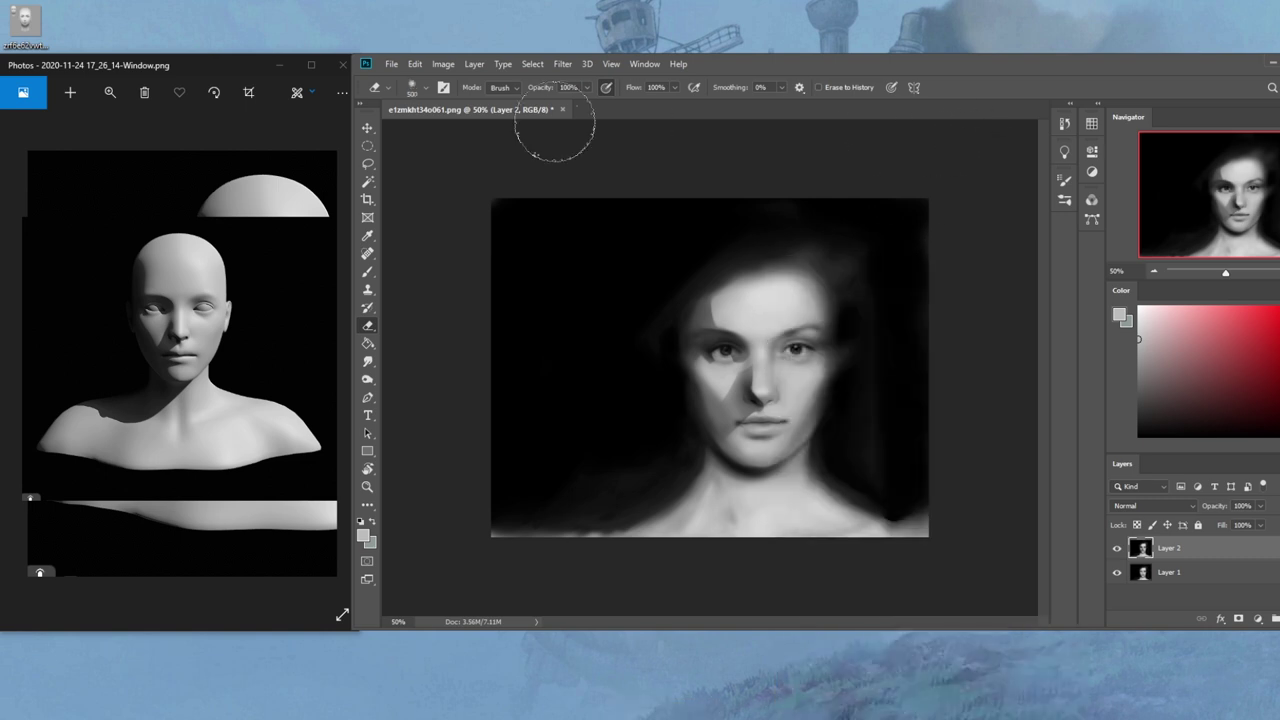
# Try the Blur tool at 70 px on the shadow edge across the left-hand cheek
pyautogui.click(587, 63)
pyautogui.moveTo(564, 63)
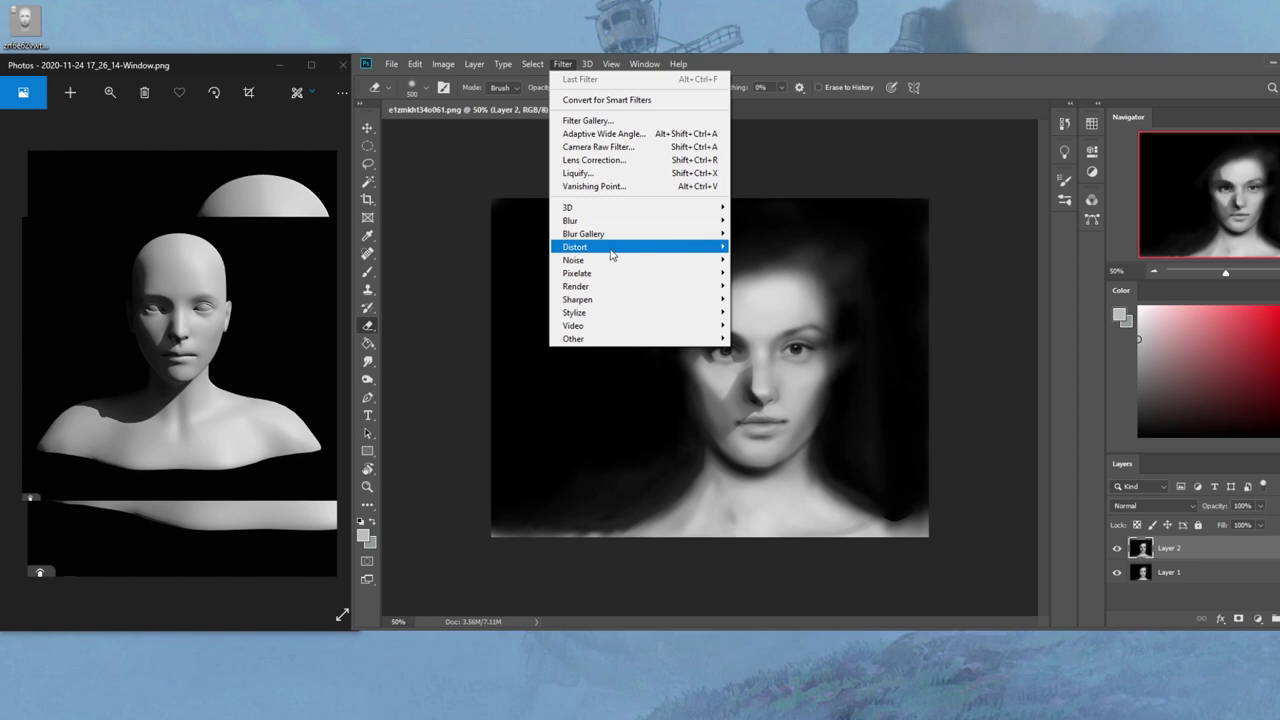
pyautogui.click(383, 320)
pyautogui.click(368, 361)
pyautogui.click(410, 359)
pyautogui.press('[')
pyautogui.press('[')
pyautogui.press('[')
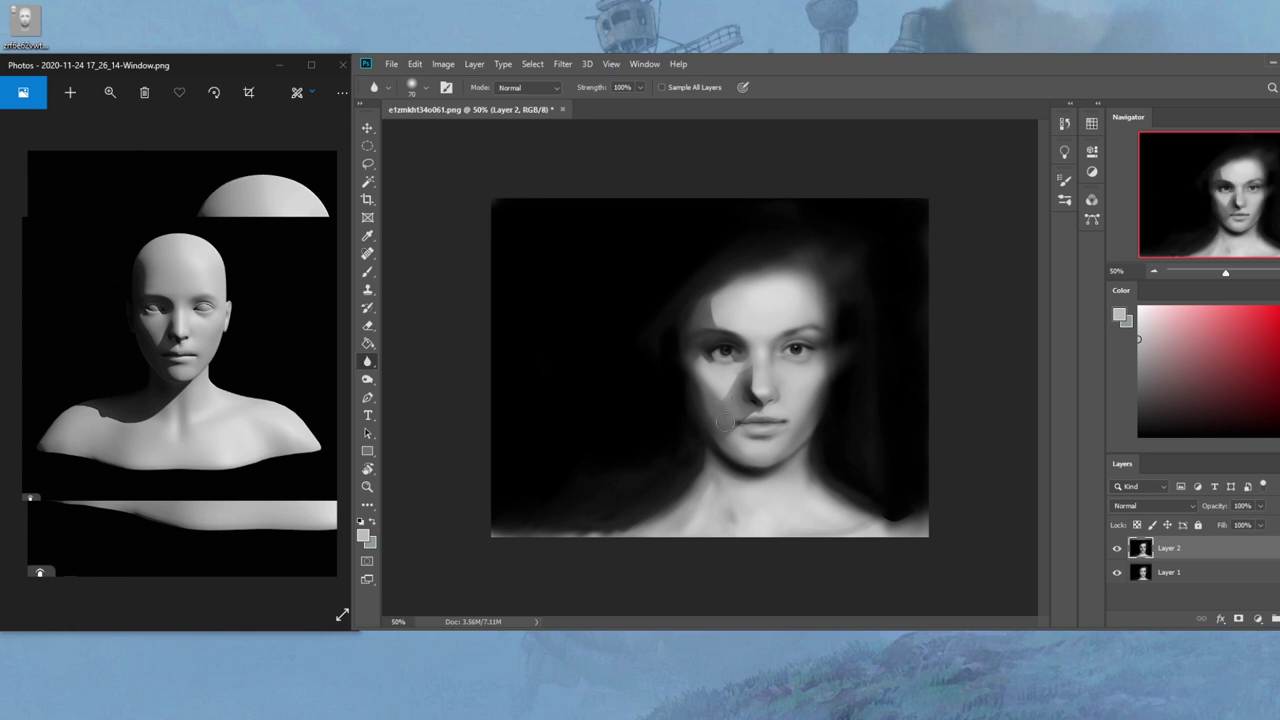
# Set the eraser's opacity to 40% and soften the shadow edges on the left-hand cheek and forehead
pyautogui.press('e')
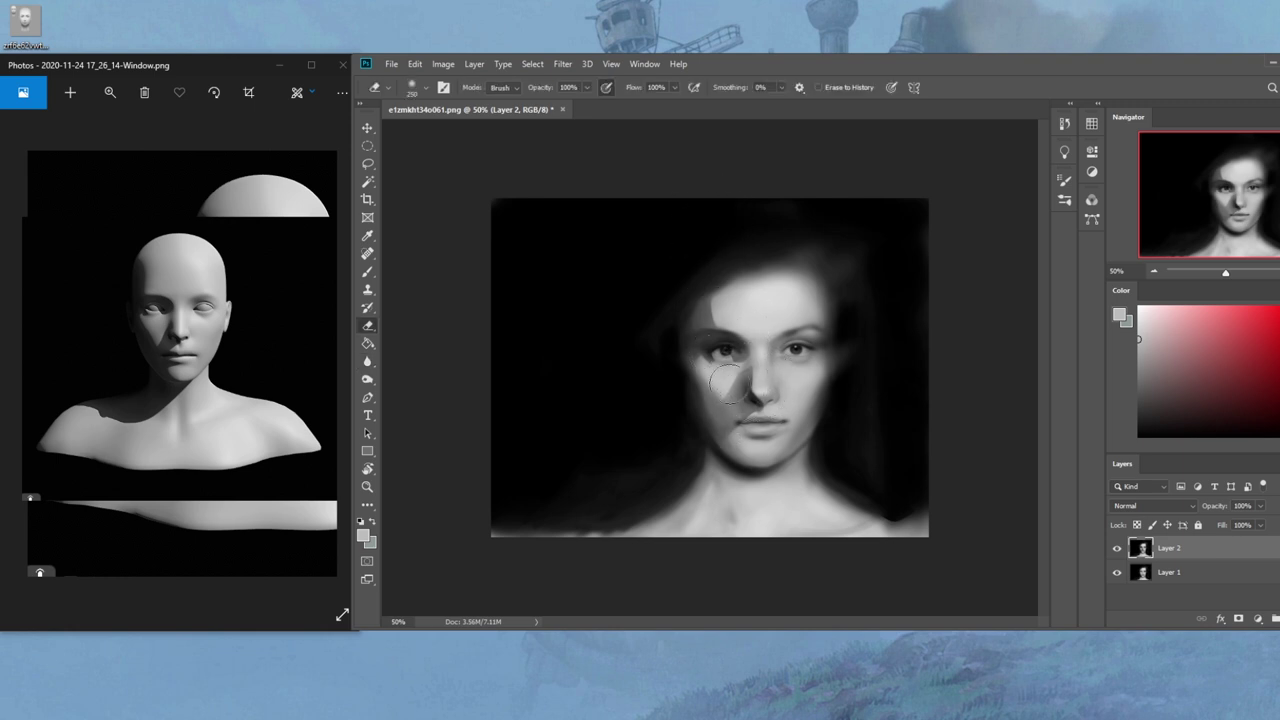
pyautogui.click(605, 88)
pyautogui.moveTo(538, 107); pyautogui.dragTo(535, 107)
pyautogui.click(586, 89)
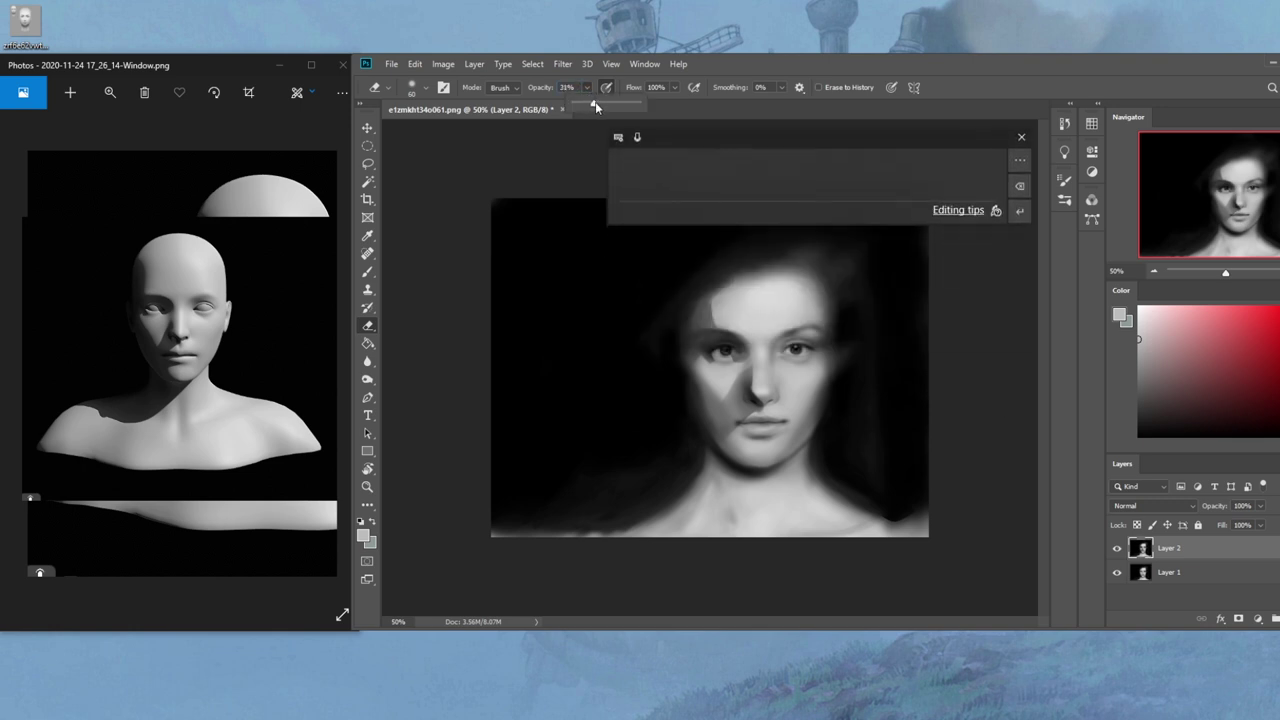
pyautogui.moveTo(594, 104); pyautogui.dragTo(600, 104)
pyautogui.moveTo(738, 377); pyautogui.dragTo(729, 386)
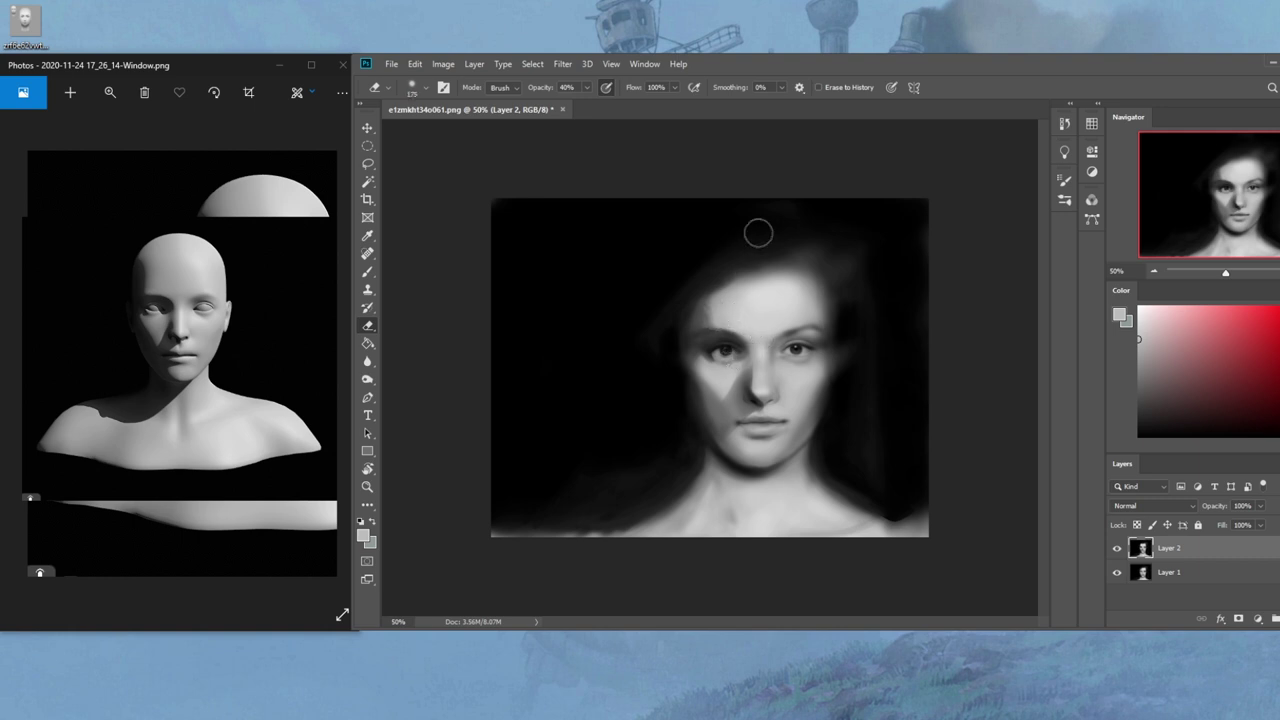
pyautogui.press('ctrl')
pyautogui.press('ctrl')
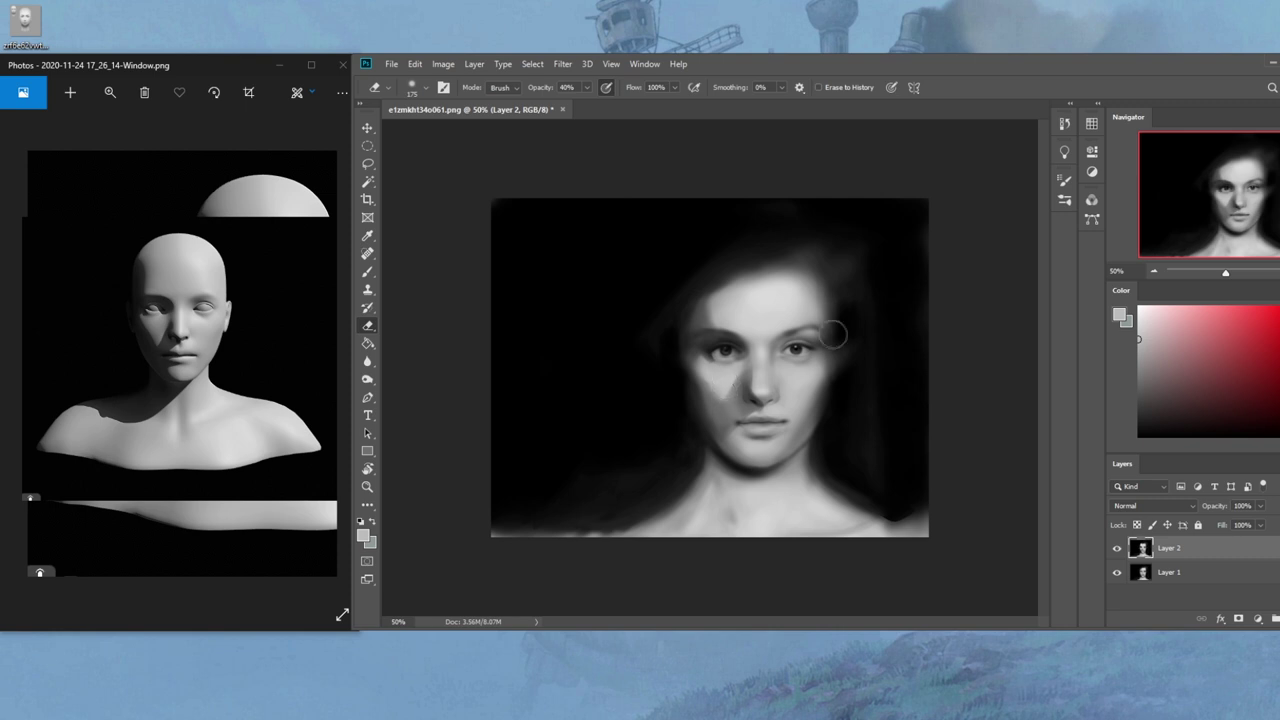
# Set the brush to Darken at 75% opacity and shade beside the mouth and along the jaw with sampled grays
pyautogui.press('b')
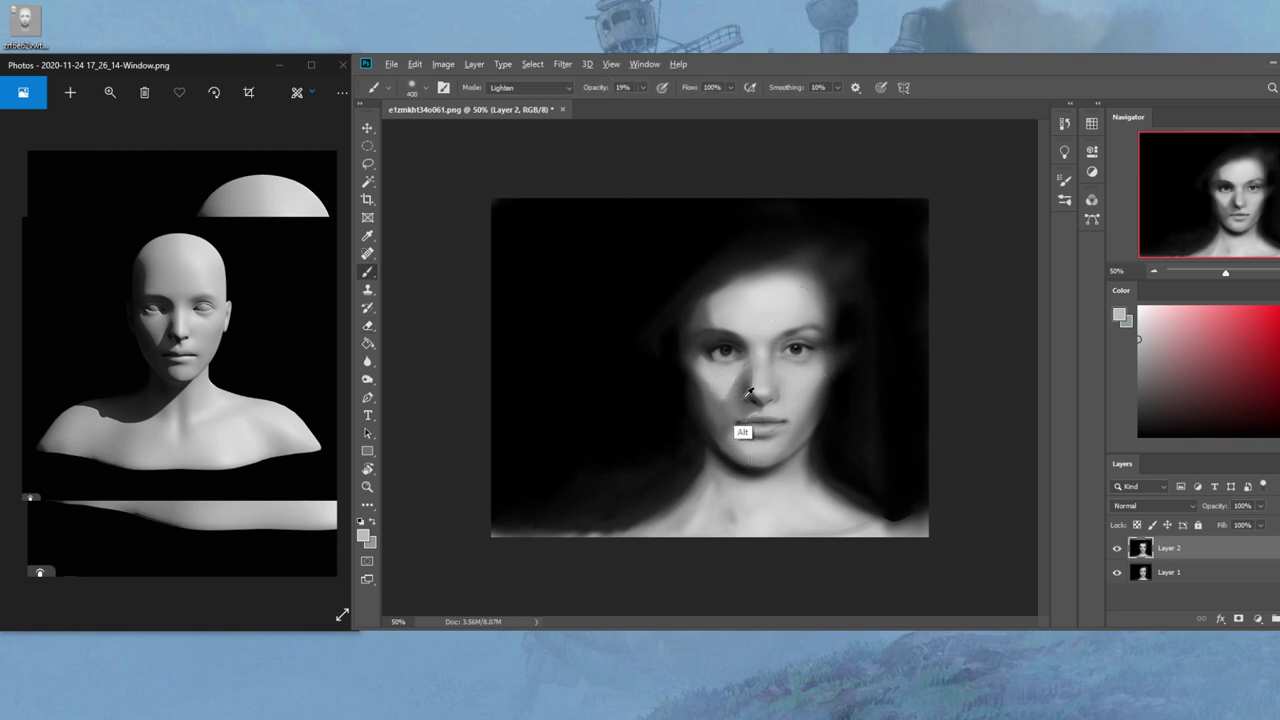
pyautogui.click(524, 88)
pyautogui.click(515, 135)
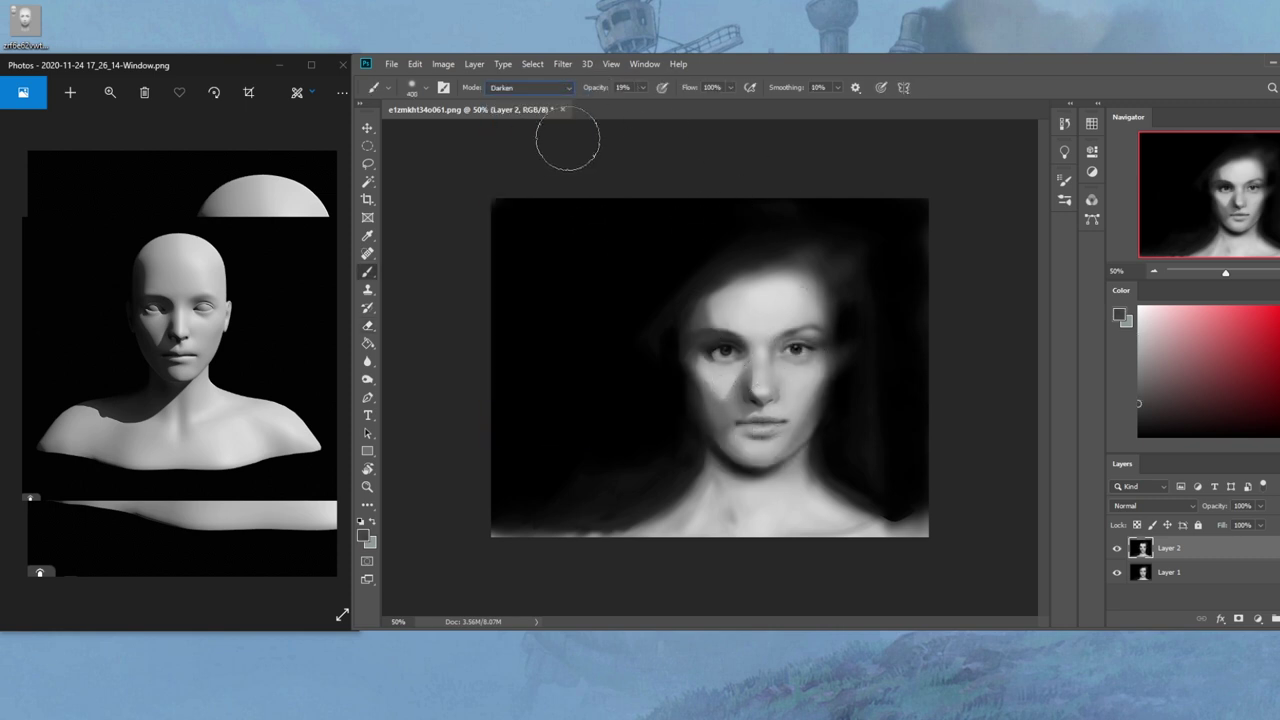
pyautogui.press('[')
pyautogui.press('[')
pyautogui.press('[')
pyautogui.moveTo(668, 102); pyautogui.dragTo(679, 102)
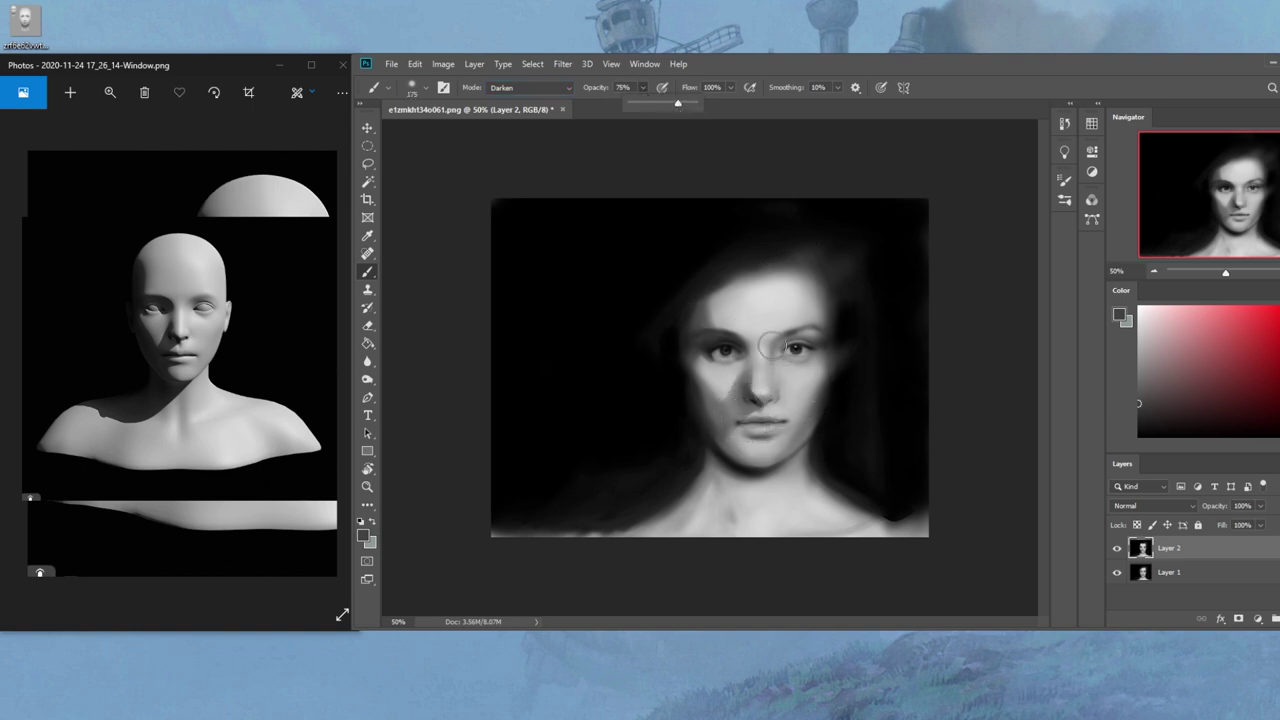
pyautogui.keyDown('alt'); pyautogui.click(744, 399); pyautogui.keyUp('alt')
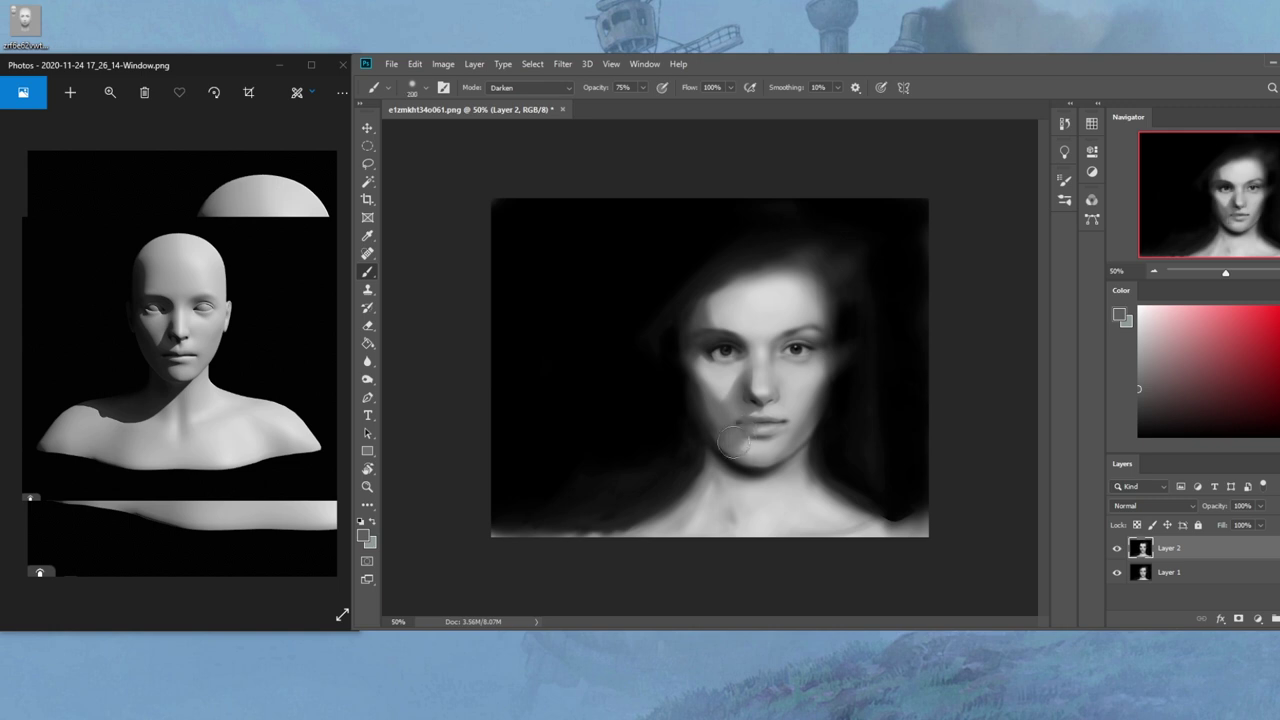
pyautogui.keyDown('alt'); pyautogui.click(724, 431); pyautogui.keyUp('alt')
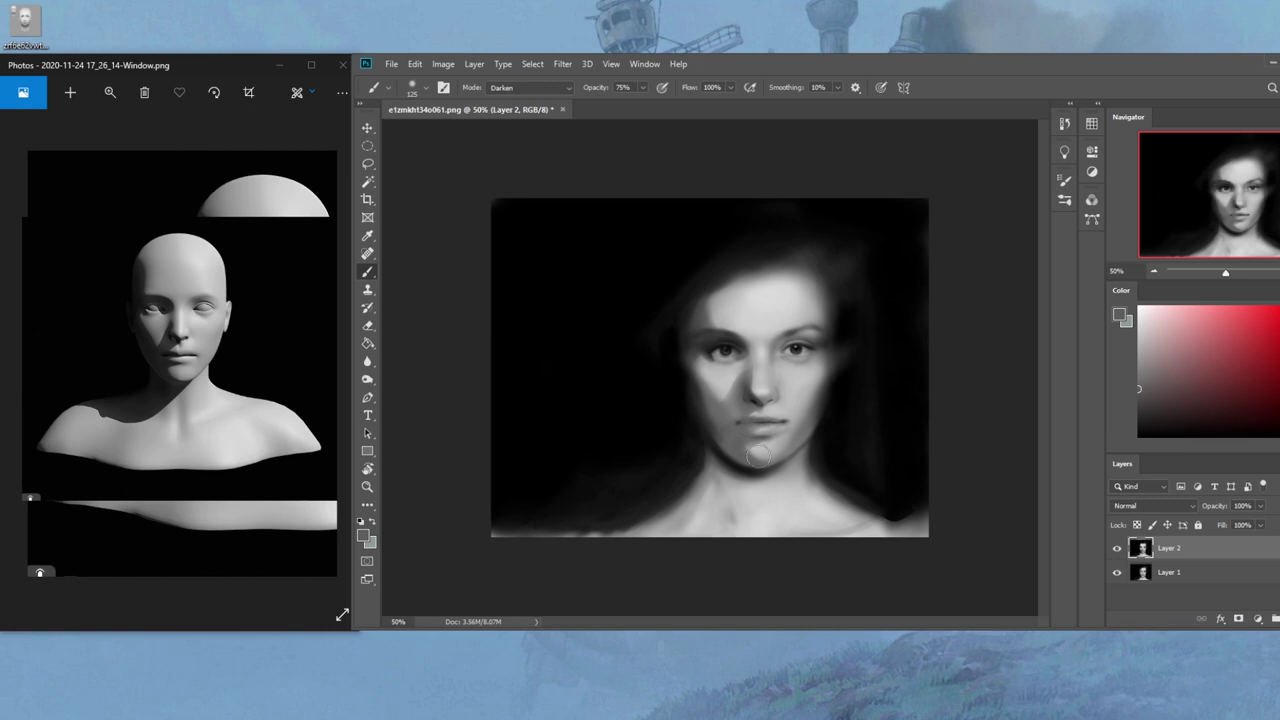
# Undo the last stroke by the chin and darken the neck below the jaw with a 400 px brush
pyautogui.hotkey('ctrl', 'z')
pyautogui.press(']')
pyautogui.press(']')
pyautogui.moveTo(757, 494); pyautogui.dragTo(645, 521)
pyautogui.moveTo(766, 490)
pyautogui.mouseDown()
pyautogui.moveTo(668, 519)
pyautogui.moveTo(707, 495)
pyautogui.moveTo(669, 440)
pyautogui.mouseUp()
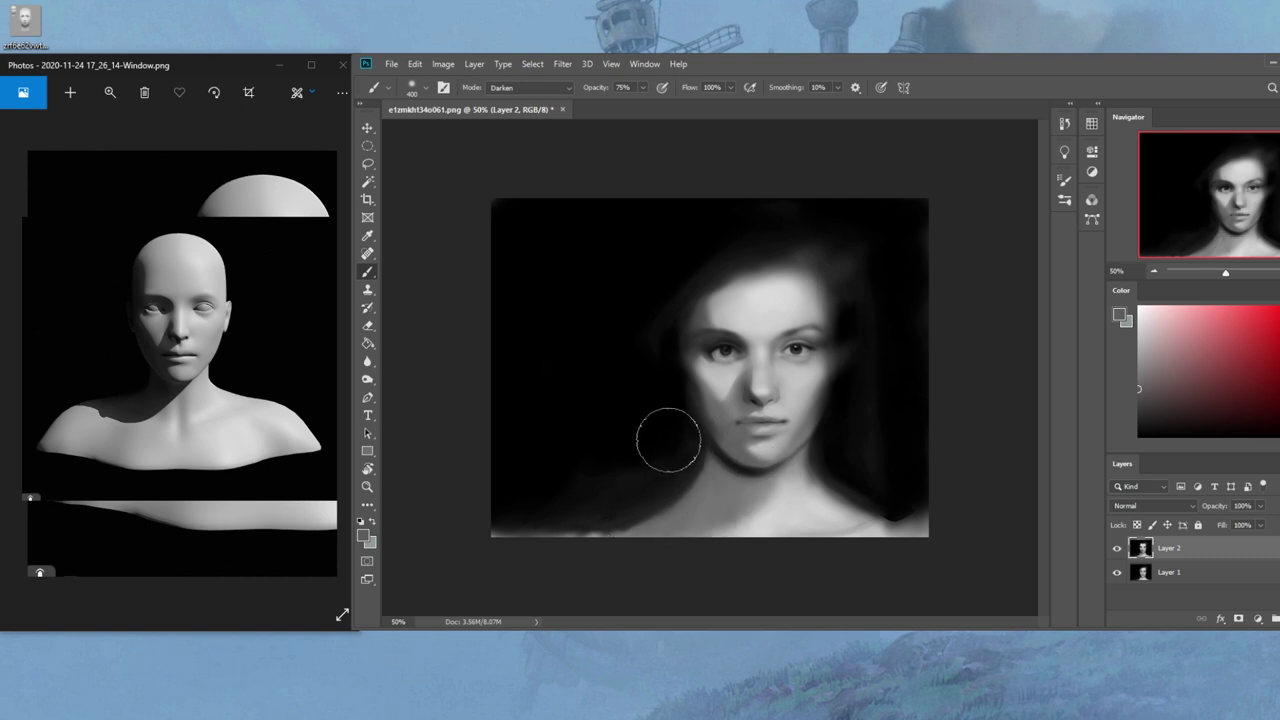
pyautogui.moveTo(759, 505)
pyautogui.mouseDown()
pyautogui.moveTo(688, 513)
pyautogui.moveTo(669, 439)
pyautogui.mouseUp()
pyautogui.moveTo(764, 484); pyautogui.dragTo(700, 512)
# Sample a dark gray beside the jaw, shade the left-hand side of the neck, and undo the last stroke
pyautogui.keyDown('alt'); pyautogui.click(704, 437); pyautogui.keyUp('alt')
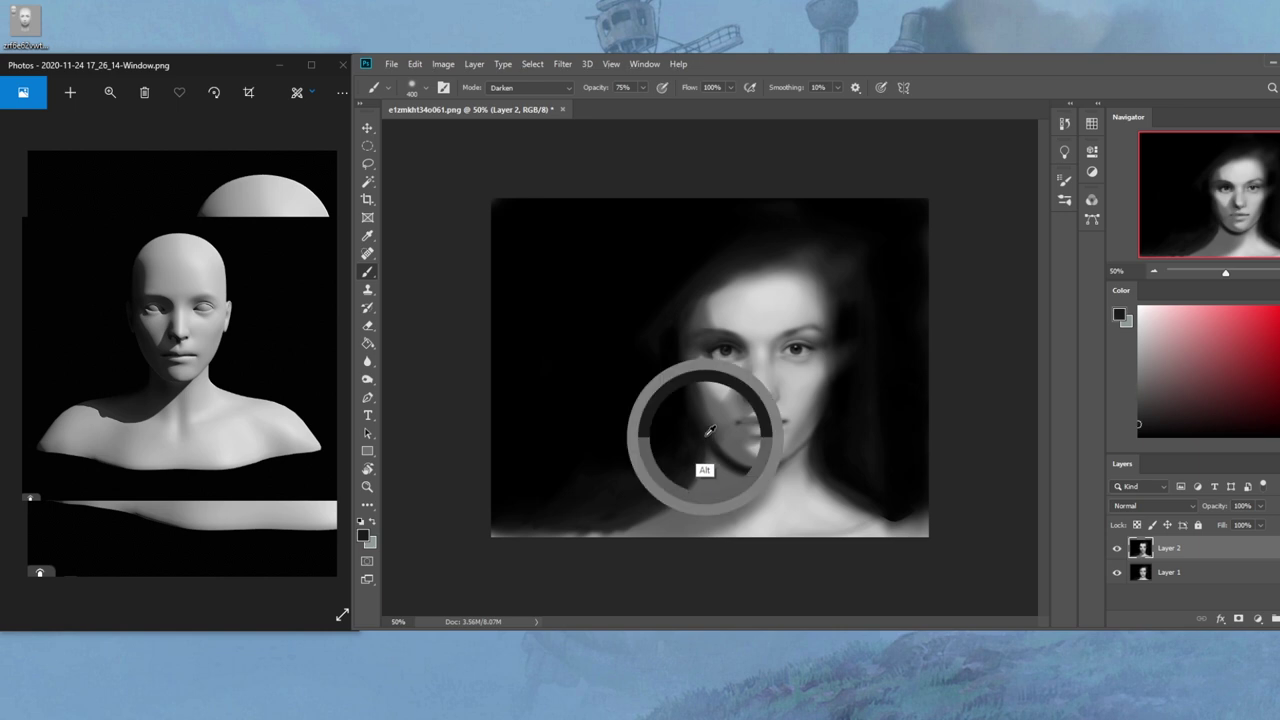
pyautogui.press(']')
pyautogui.press(']')
pyautogui.press(']')
pyautogui.press(']')
pyautogui.moveTo(709, 452)
pyautogui.mouseDown()
pyautogui.moveTo(741, 482)
pyautogui.moveTo(677, 504)
pyautogui.mouseUp()
pyautogui.press('[')
pyautogui.press('[')
pyautogui.press('[')
pyautogui.press('[')
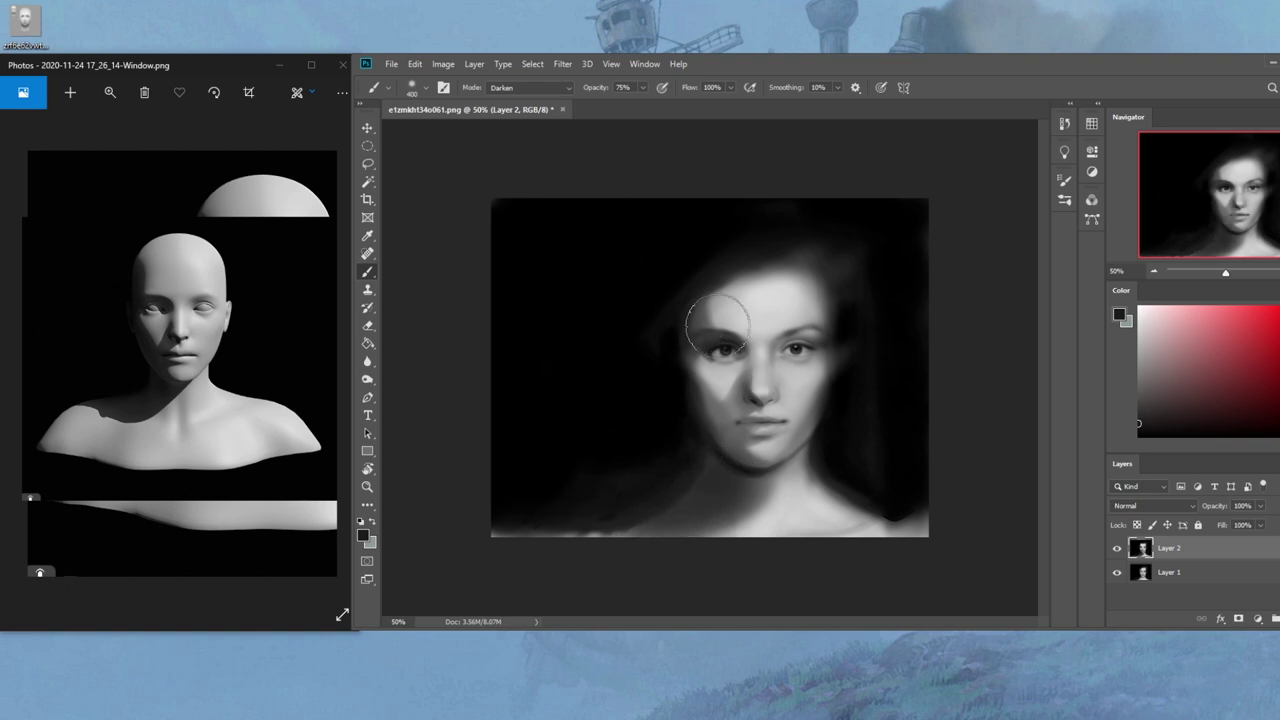
pyautogui.hotkey('ctrl', 'z')
# Sample black from the background and darken the outer shoulders, enlarging the brush to 800 px for the right-hand one
pyautogui.keyDown('alt'); pyautogui.click(663, 457); pyautogui.keyUp('alt')
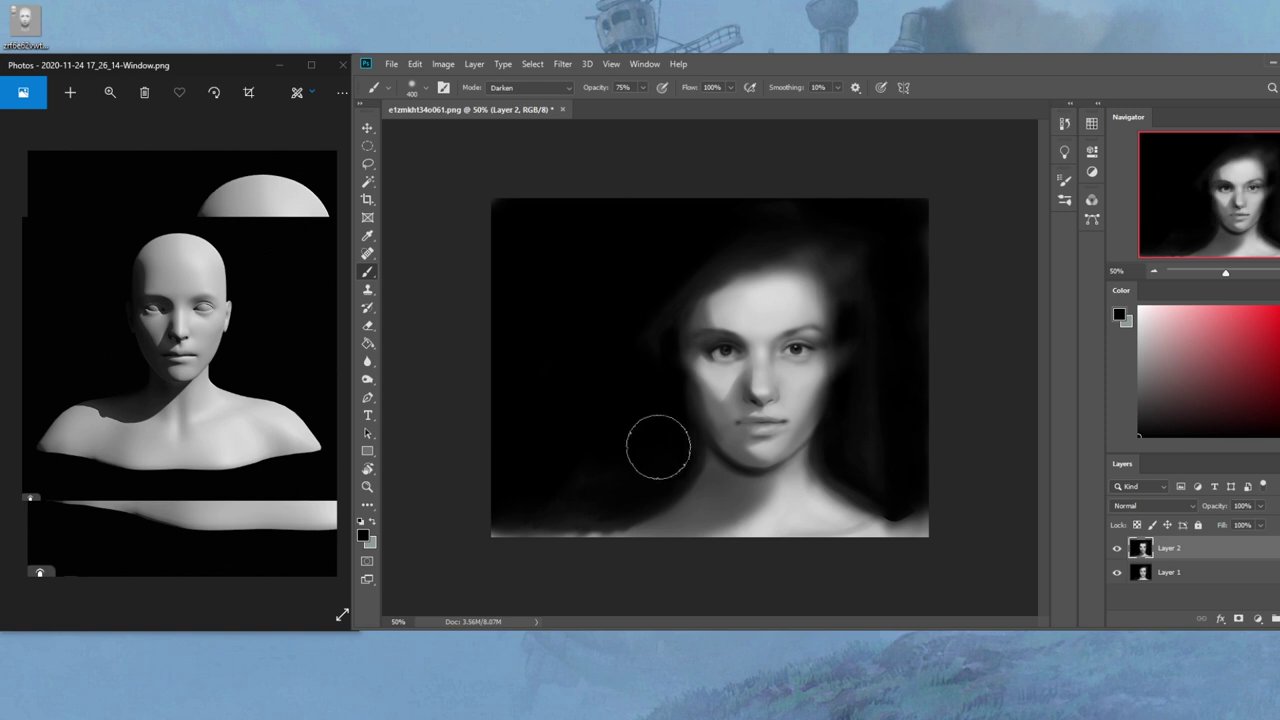
pyautogui.keyDown('alt'); pyautogui.click(692, 467); pyautogui.keyUp('alt')
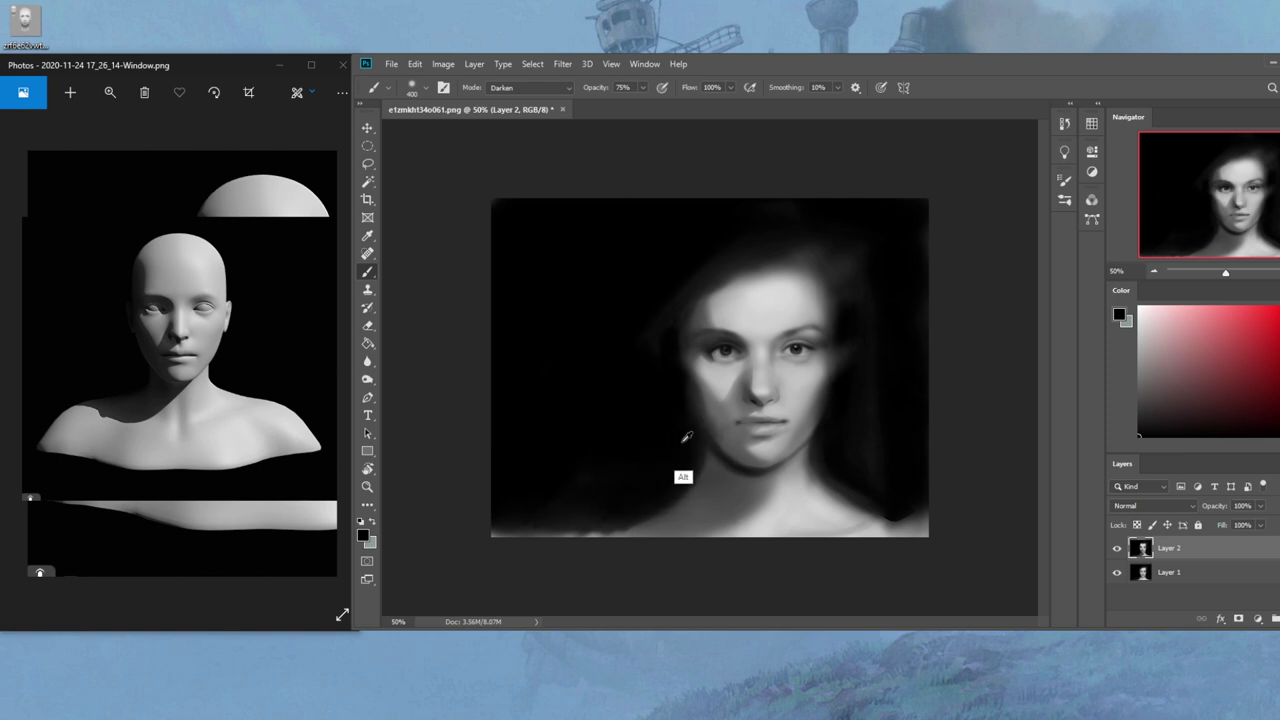
pyautogui.moveTo(686, 474); pyautogui.dragTo(616, 451)
pyautogui.keyDown('alt'); pyautogui.click(905, 430); pyautogui.keyUp('alt')
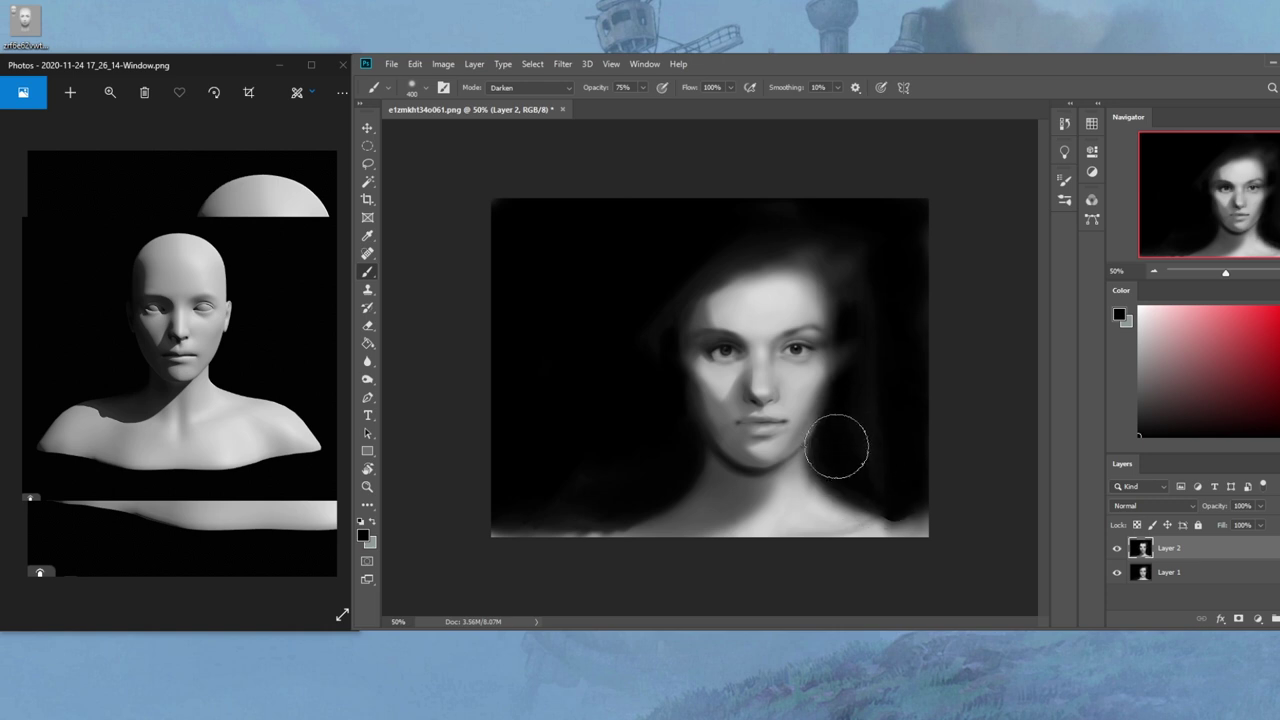
pyautogui.press(']')
pyautogui.press(']')
pyautogui.press(']')
pyautogui.press(']')
pyautogui.press(']')
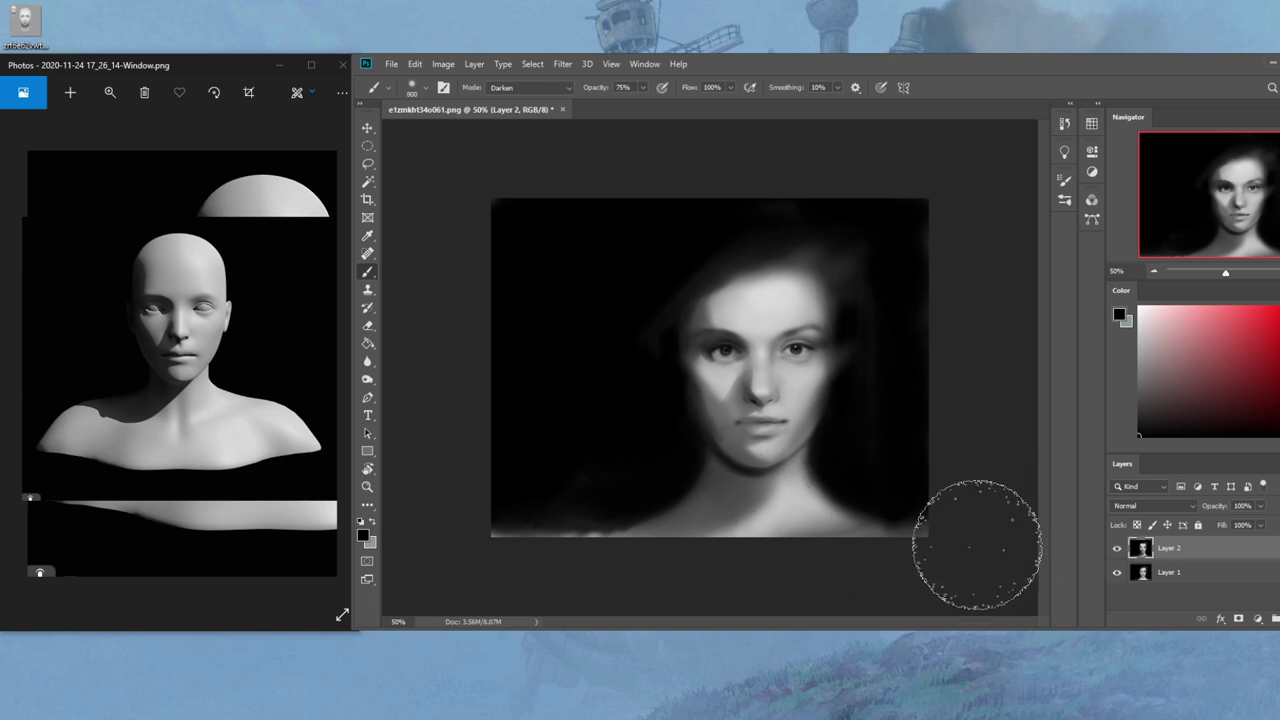
# Lower the brush opacity to 34% and darken the lower edge of the chest with a 600 px brush
pyautogui.click(644, 88)
pyautogui.moveTo(646, 104); pyautogui.dragTo(616, 105)
pyautogui.press('[')
pyautogui.press('[')
pyautogui.press('[')
pyautogui.press('[')
pyautogui.press(']')
pyautogui.press(']')
pyautogui.press(']')
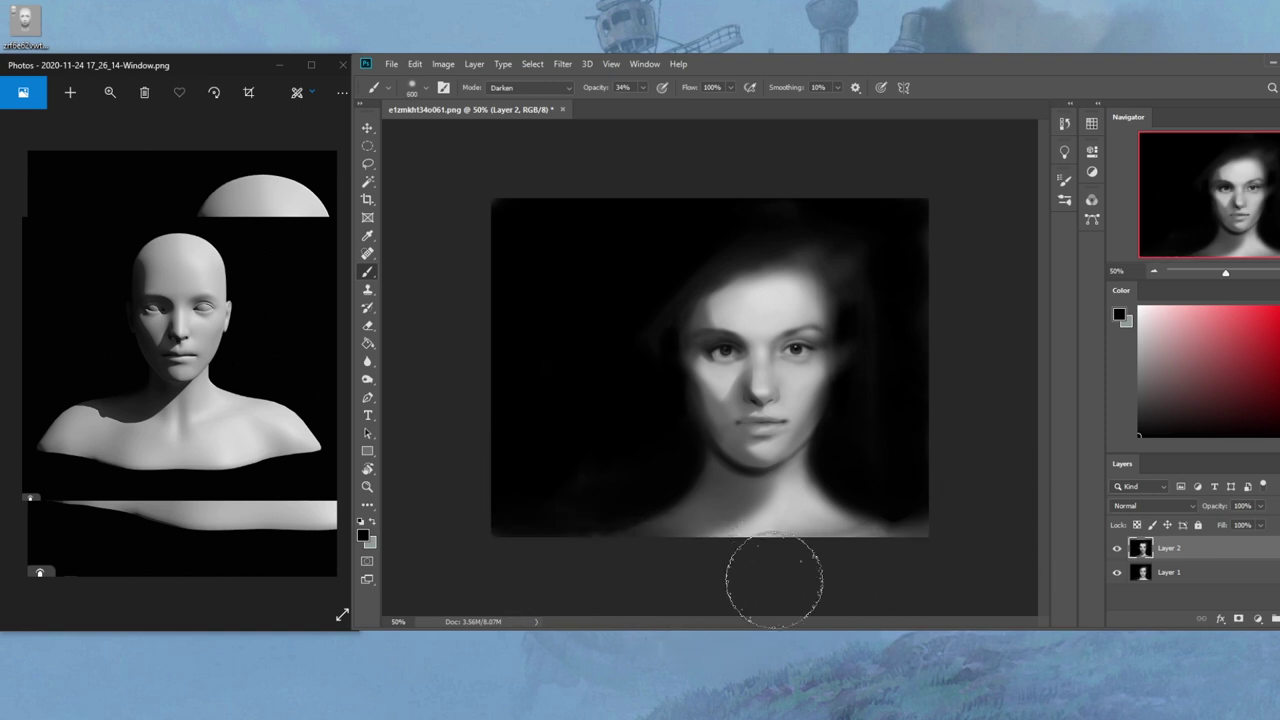
# Darken the right-hand shoulder with a 125 px brush and the left-hand shoulder with a 500 px brush
pyautogui.press('[')
pyautogui.press('[')
pyautogui.press('[')
pyautogui.press('[')
pyautogui.press('[')
pyautogui.press('[')
pyautogui.press('[')
pyautogui.press('[')
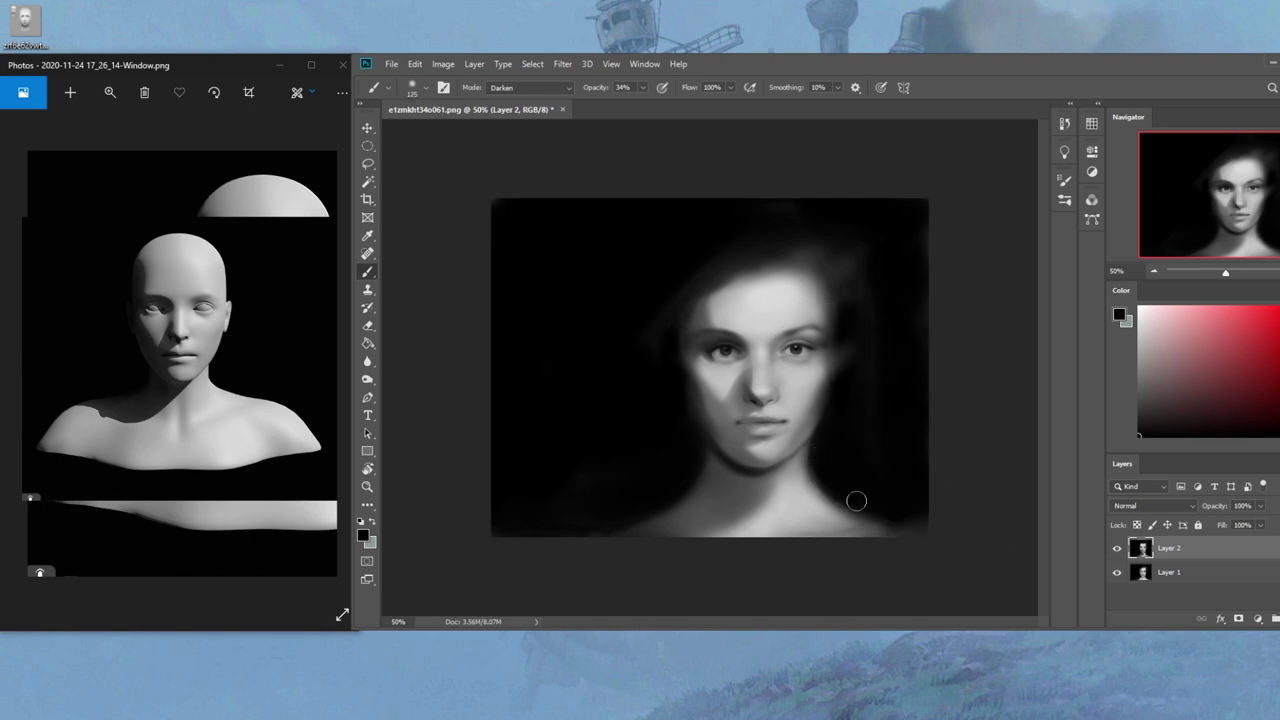
pyautogui.press(']')
pyautogui.press(']')
pyautogui.press(']')
pyautogui.press(']')
pyautogui.press(']')
pyautogui.press(']')
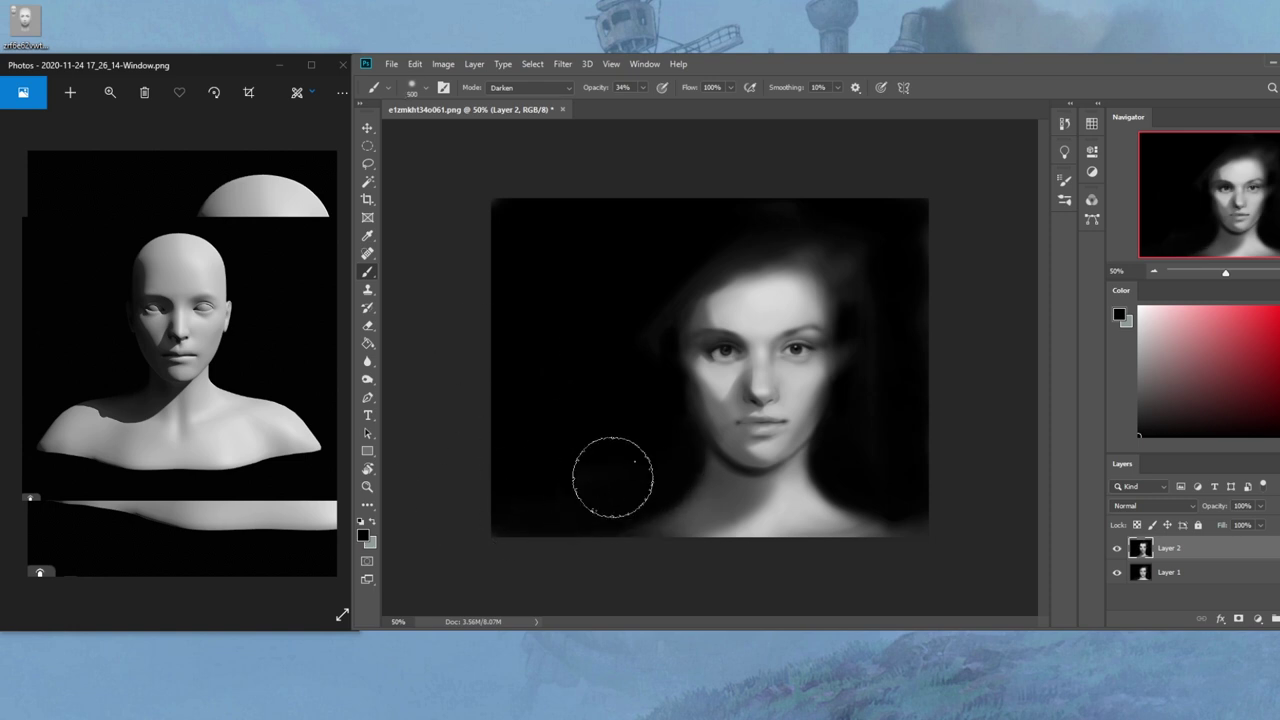
# Darken the background edge beside the left-hand jaw and neck with a smaller brush
pyautogui.press('[')
pyautogui.press('[')
pyautogui.press('[')
pyautogui.press('[')
pyautogui.press('[')
pyautogui.press('[')
pyautogui.press('[')
pyautogui.press('[')
pyautogui.press('[')
pyautogui.press('[')
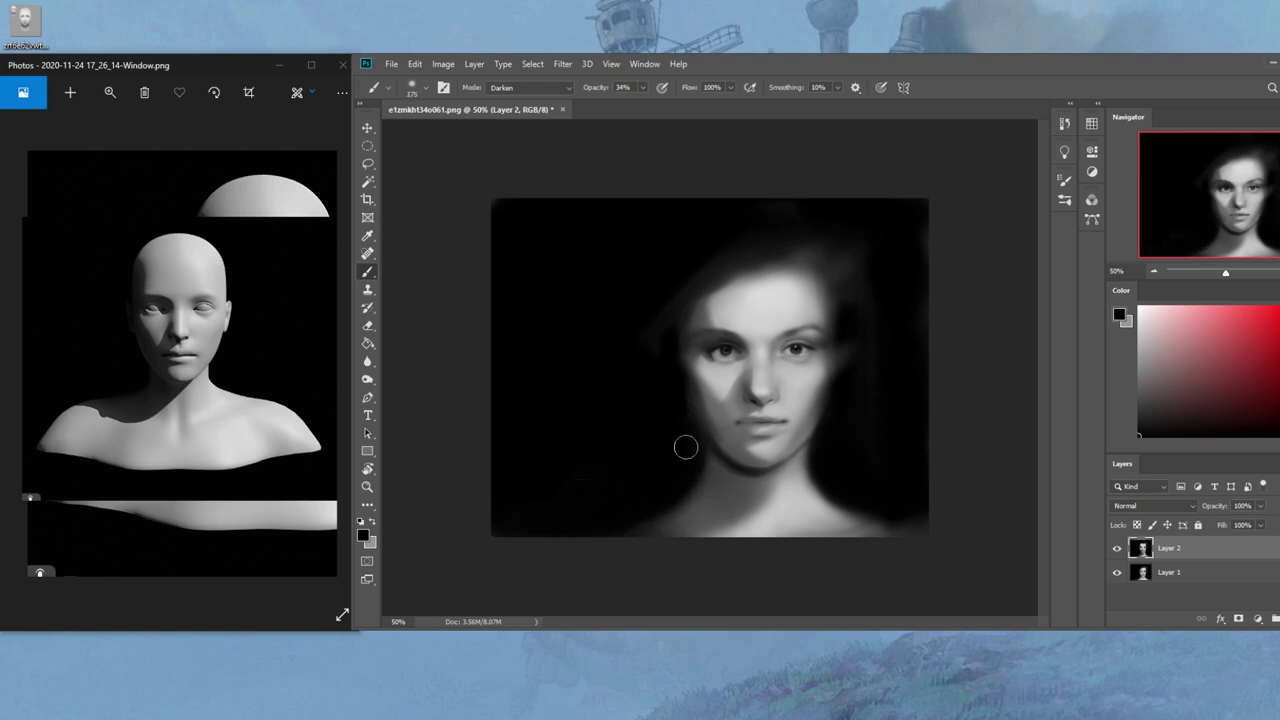
# Darken the hair and background beside the right-hand cheek and jaw, varying the brush size
pyautogui.press(']')
pyautogui.press(']')
pyautogui.press(']')
pyautogui.press(']')
pyautogui.press(']')
pyautogui.press(']')
pyautogui.press(']')
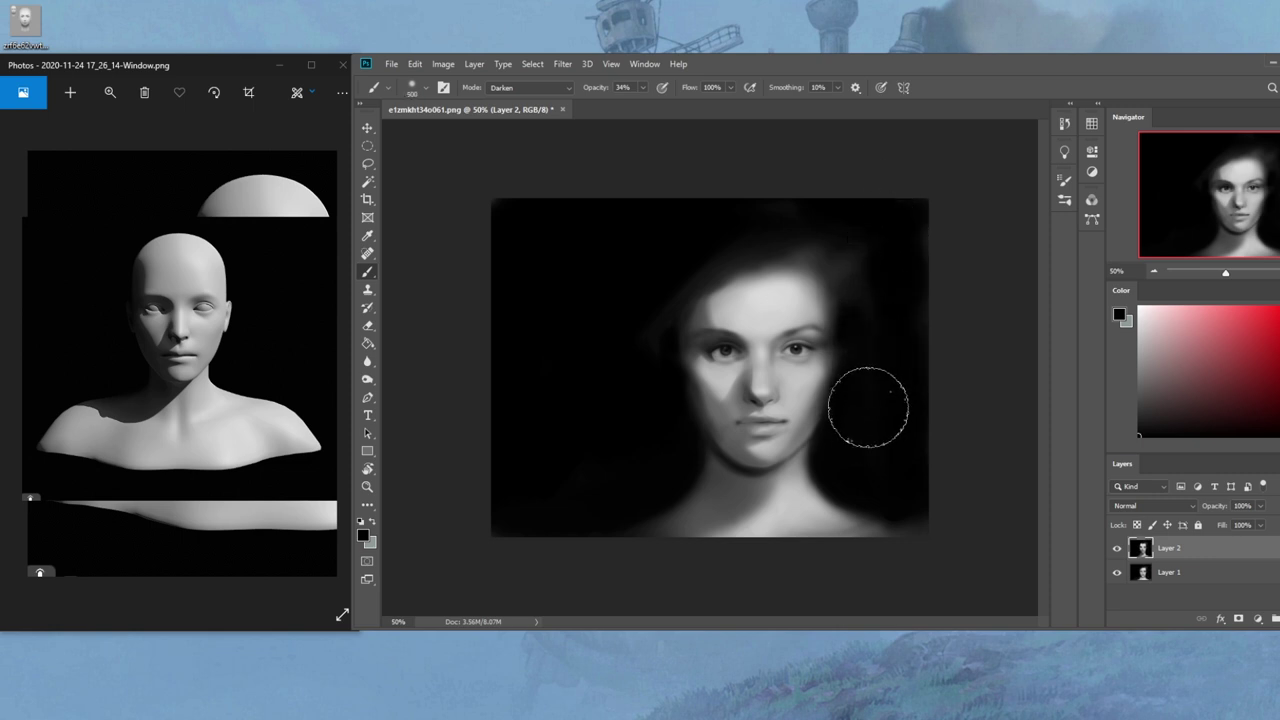
pyautogui.press('[')
pyautogui.press('[')
pyautogui.press('[')
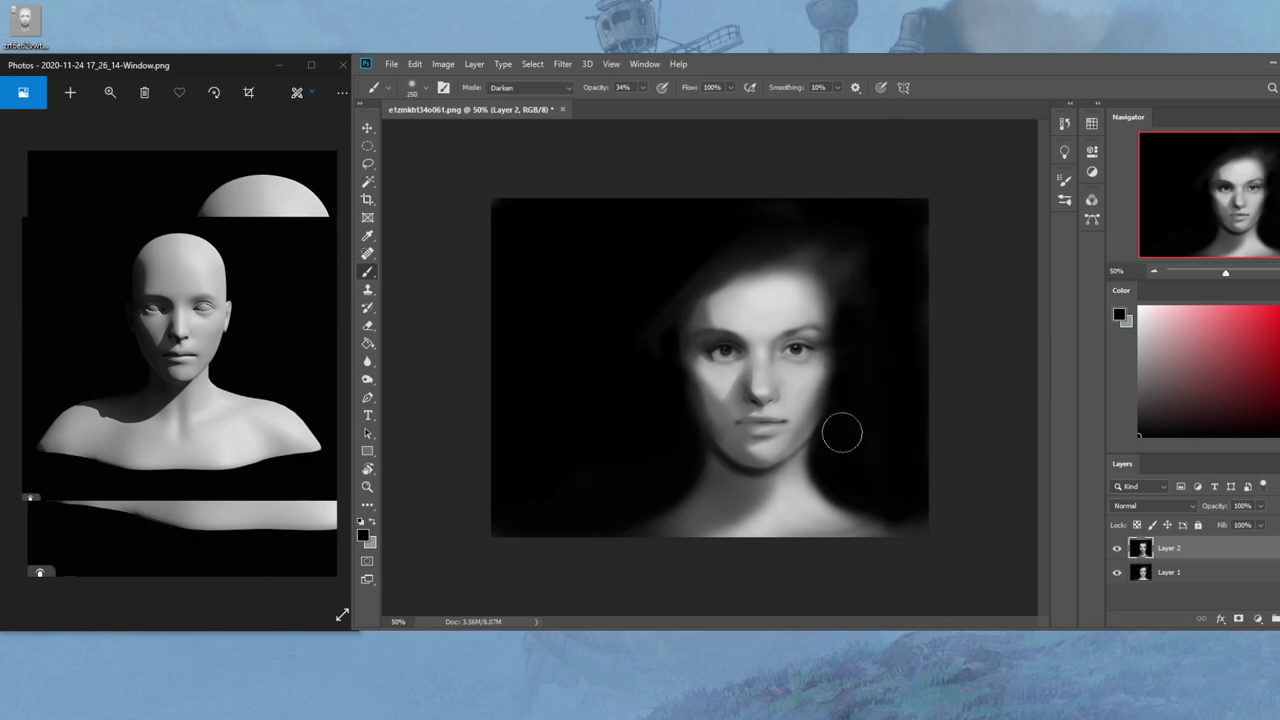
pyautogui.press(']')
pyautogui.press(']')
pyautogui.press('[')
pyautogui.press('[')
pyautogui.press('[')
pyautogui.press('[')
pyautogui.press('[')
pyautogui.press('[')
pyautogui.press(']')
pyautogui.press(']')
pyautogui.press(']')
# Lower the brush opacity to 17% and shade the left-hand cheek down to the mouth, using up to 400 px
pyautogui.click(643, 88)
pyautogui.click(578, 160)
pyautogui.press(']')
pyautogui.press(']')
pyautogui.press(']')
pyautogui.press('[')
pyautogui.press('[')
pyautogui.moveTo(680, 377); pyautogui.dragTo(722, 440)
pyautogui.press('[')
pyautogui.press('[')
pyautogui.moveTo(688, 384); pyautogui.dragTo(730, 430)
pyautogui.press(']')
pyautogui.press(']')
pyautogui.moveTo(690, 370); pyautogui.dragTo(728, 437)
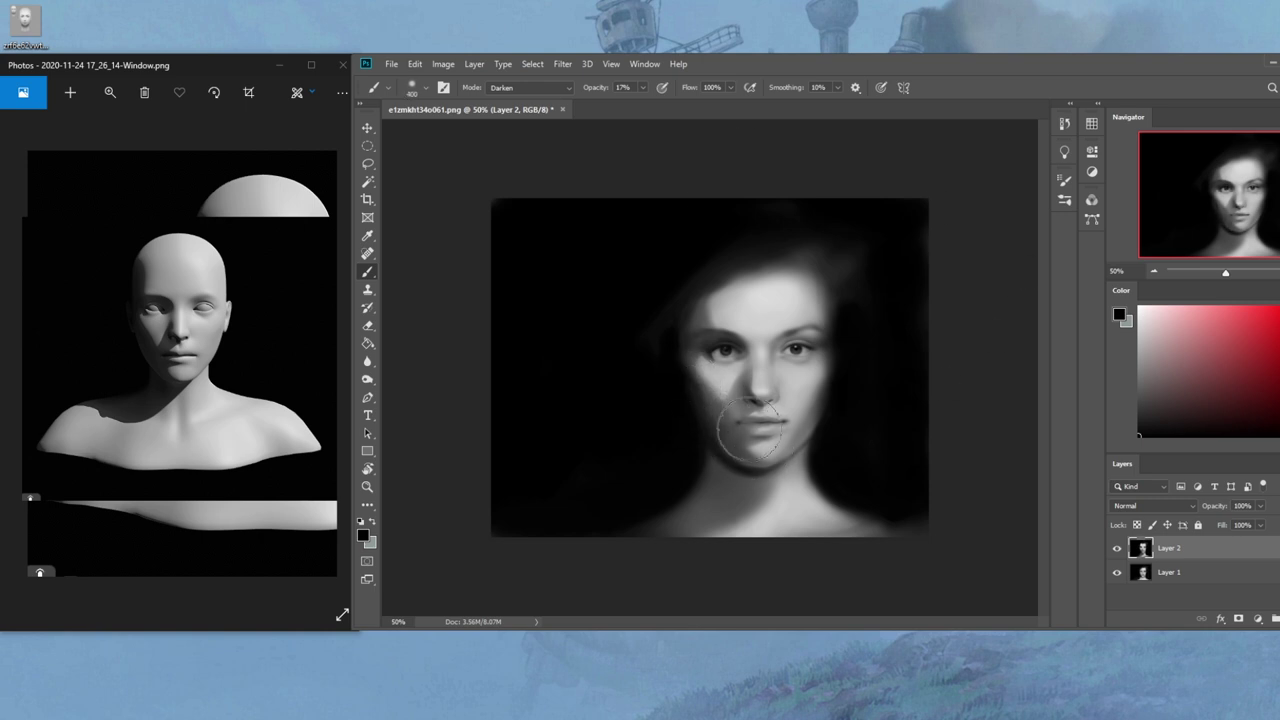
# Set the brush opacity to 15%, darken the hairline by the left-hand temple and cheek, and undo the last stroke
pyautogui.click(643, 88)
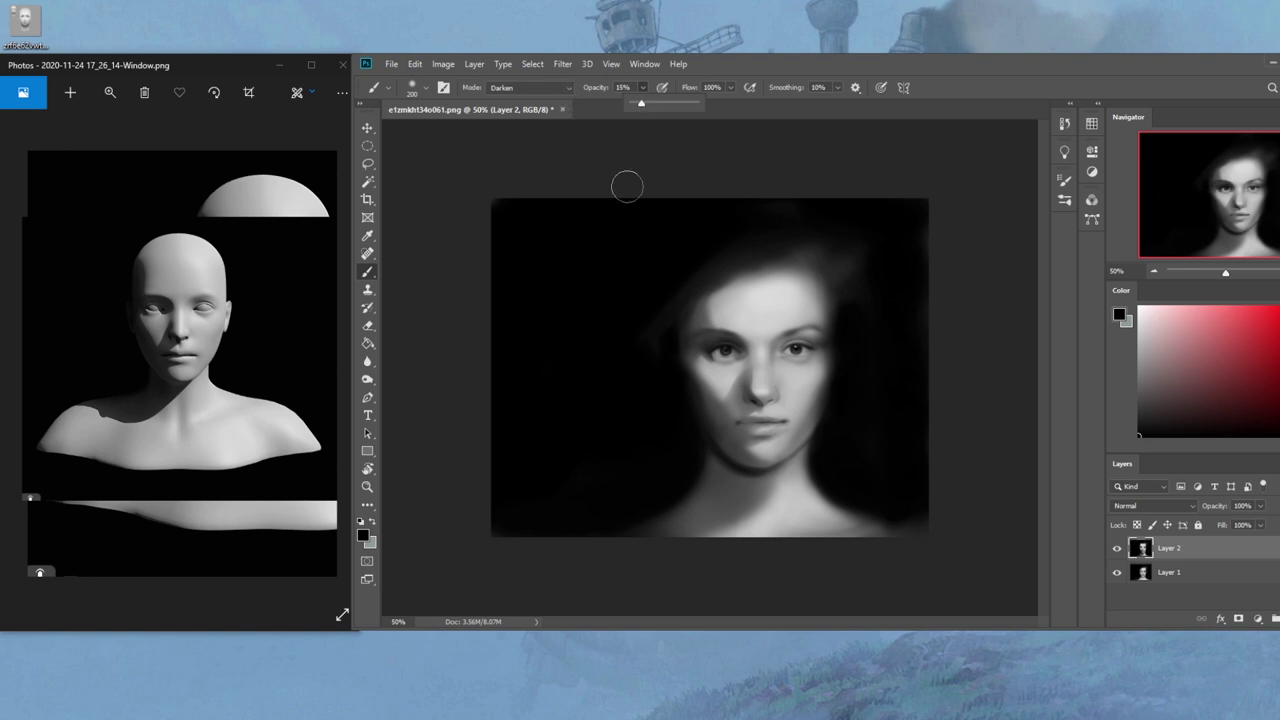
pyautogui.click(709, 177)
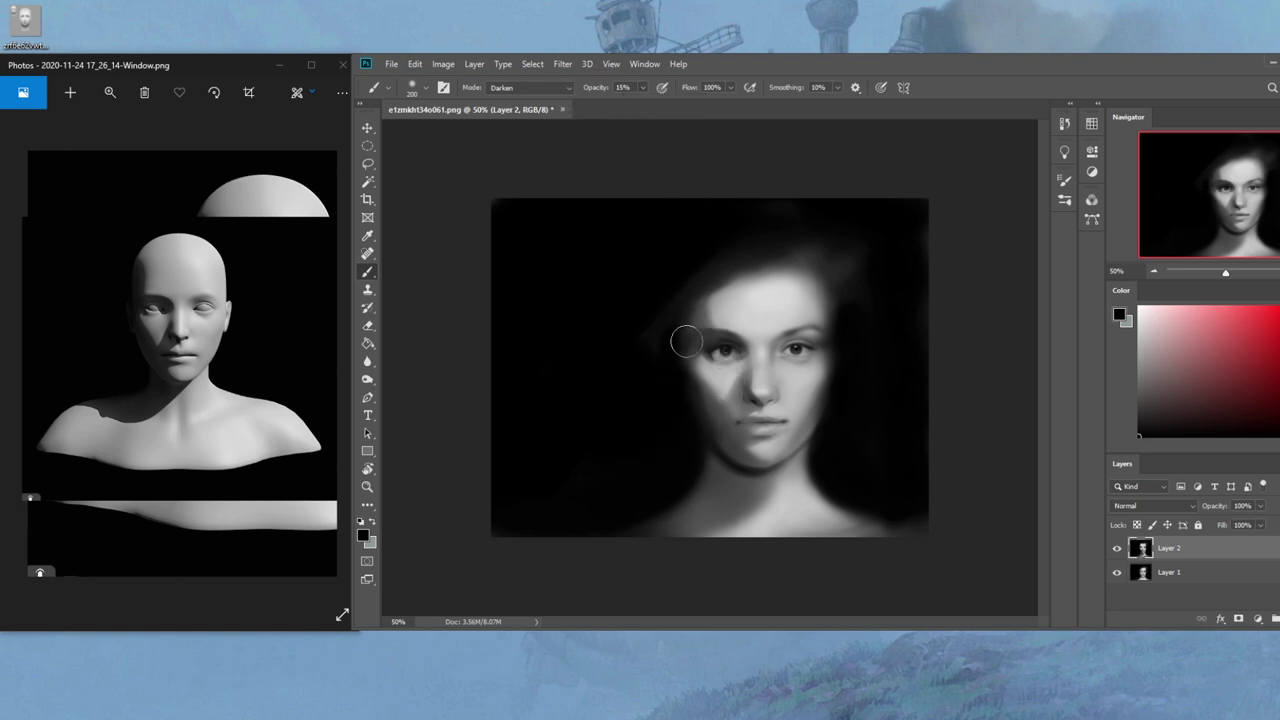
pyautogui.press(']')
pyautogui.press(']')
pyautogui.press(']')
pyautogui.press(']')
pyautogui.press('[')
pyautogui.press('[')
pyautogui.press('[')
pyautogui.press('[')
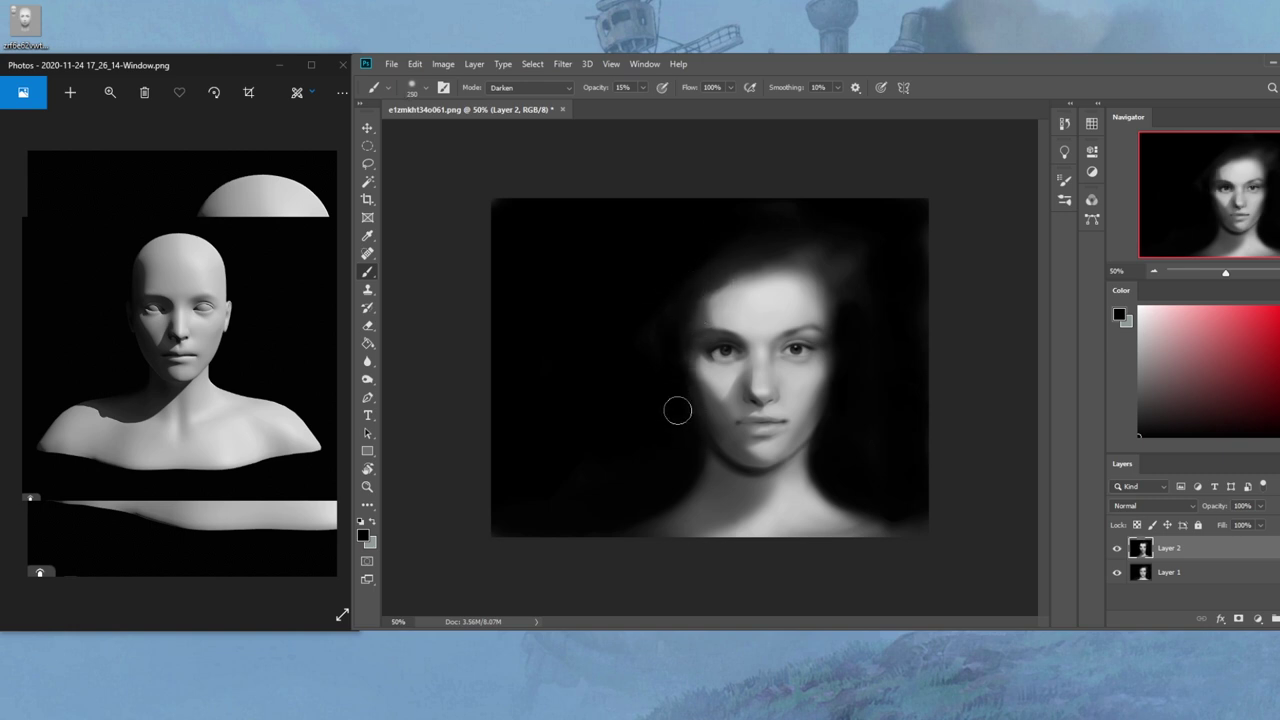
pyautogui.press(']')
pyautogui.press('[')
pyautogui.hotkey('ctrl', 'z')
pyautogui.press(']')
pyautogui.press(']')
pyautogui.press(']')
# Switch to the Smudge tool at 40 px for the left-hand temple edge and lower its strength
pyautogui.moveTo(367, 361); pyautogui.dragTo(415, 392)
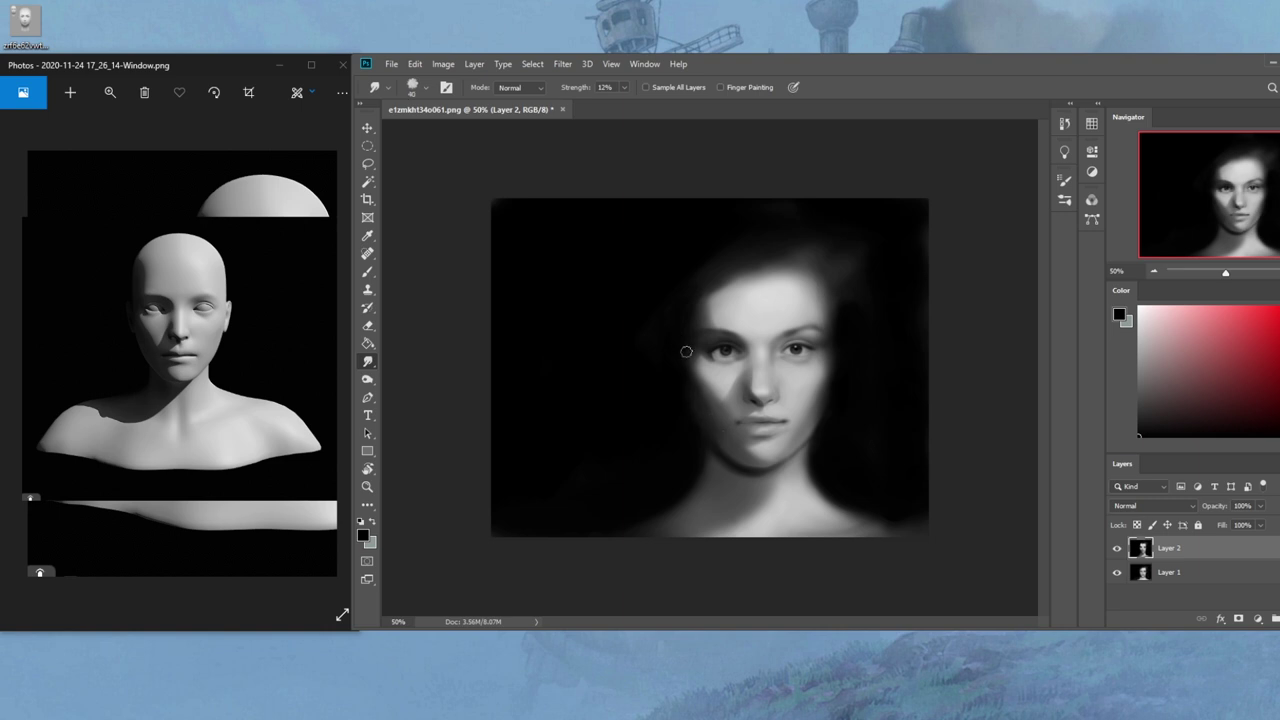
pyautogui.click(624, 87)
pyautogui.moveTo(618, 104); pyautogui.dragTo(613, 104)
# Return to the Darken brush at 37% opacity and shade beneath the left-hand jaw and neck
pyautogui.press('b')
pyautogui.press('[')
pyautogui.press('[')
pyautogui.press('[')
pyautogui.press('[')
pyautogui.press('[')
pyautogui.moveTo(643, 87); pyautogui.dragTo(655, 105)
pyautogui.press(']')
pyautogui.press(']')
pyautogui.press(']')
pyautogui.press(']')
pyautogui.press(']')
pyautogui.press(']')
pyautogui.press(']')
pyautogui.press(']')
pyautogui.press(']')
pyautogui.press(']')
pyautogui.press(']')
pyautogui.moveTo(704, 466)
pyautogui.mouseDown()
pyautogui.moveTo(735, 479)
pyautogui.moveTo(735, 433)
pyautogui.moveTo(730, 468)
pyautogui.mouseUp()
pyautogui.press('[')
pyautogui.press('[')
pyautogui.press('[')
pyautogui.press('[')
pyautogui.press('[')
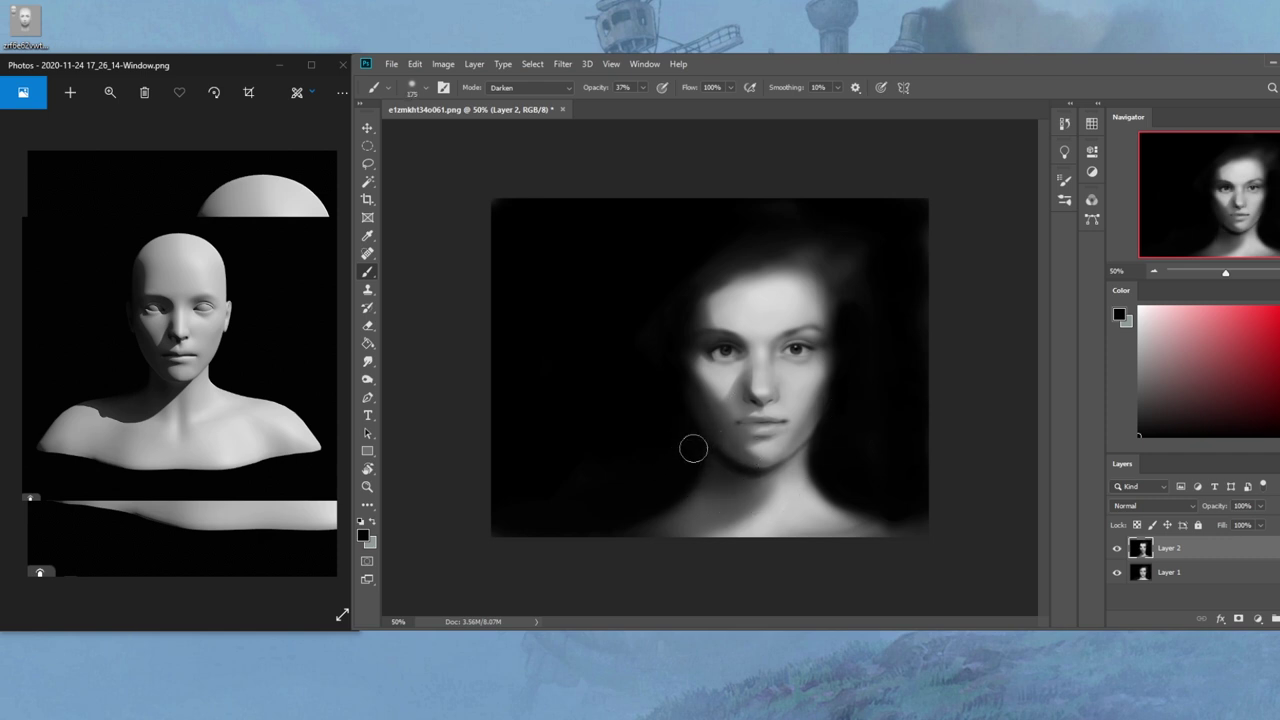
# Darken the left-hand jawline and the right-hand temple edge, varying the brush size up to 300 px
pyautogui.press('ctrl')
pyautogui.press(']')
pyautogui.press(']')
pyautogui.press(']')
pyautogui.press(']')
pyautogui.press('[')
pyautogui.press('[')
pyautogui.press('[')
pyautogui.press('[')
pyautogui.press('[')
pyautogui.press('[')
pyautogui.press(']')
pyautogui.press(']')
pyautogui.press(']')
pyautogui.press(']')
pyautogui.press(']')
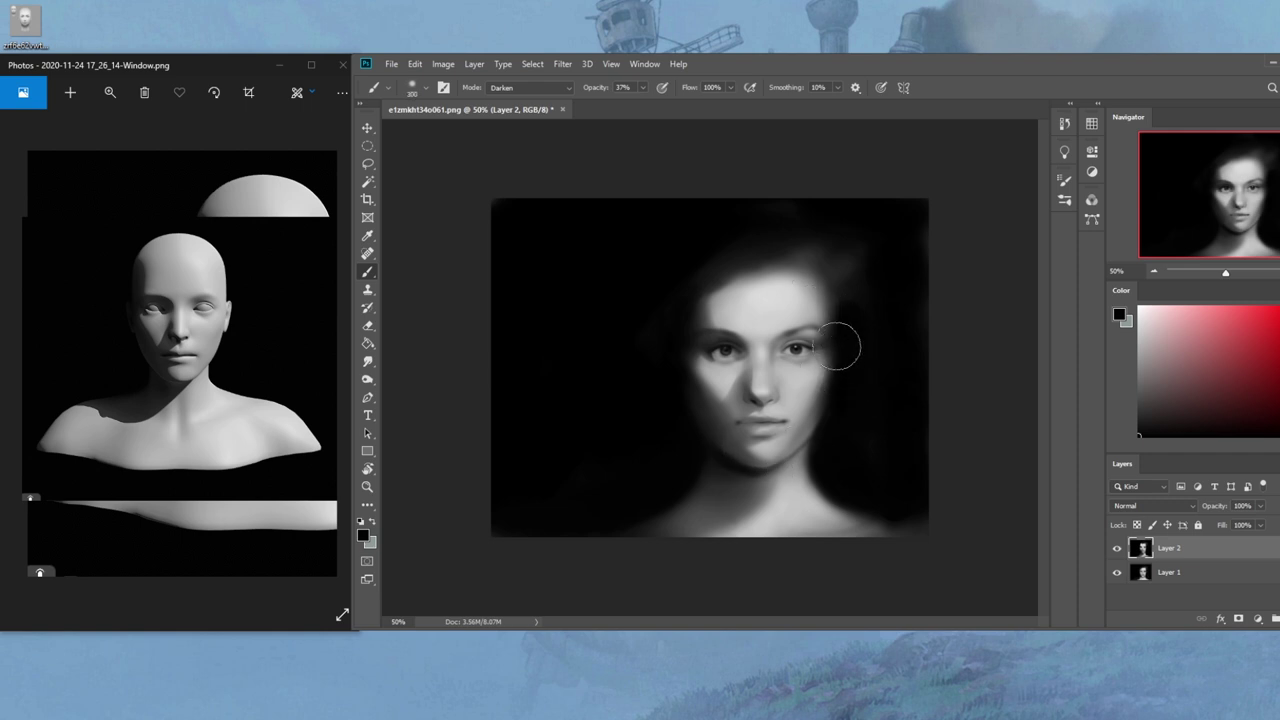
# Enlarge the Darken brush to 1100 px, set its opacity to 18%, and shade the right-hand side of the face
pyautogui.press(']')
pyautogui.press(']')
pyautogui.press(']')
pyautogui.press(']')
pyautogui.press(']')
pyautogui.click(642, 88)
pyautogui.moveTo(642, 104); pyautogui.dragTo(628, 105)
pyautogui.press(']')
pyautogui.press(']')
pyautogui.press(']')
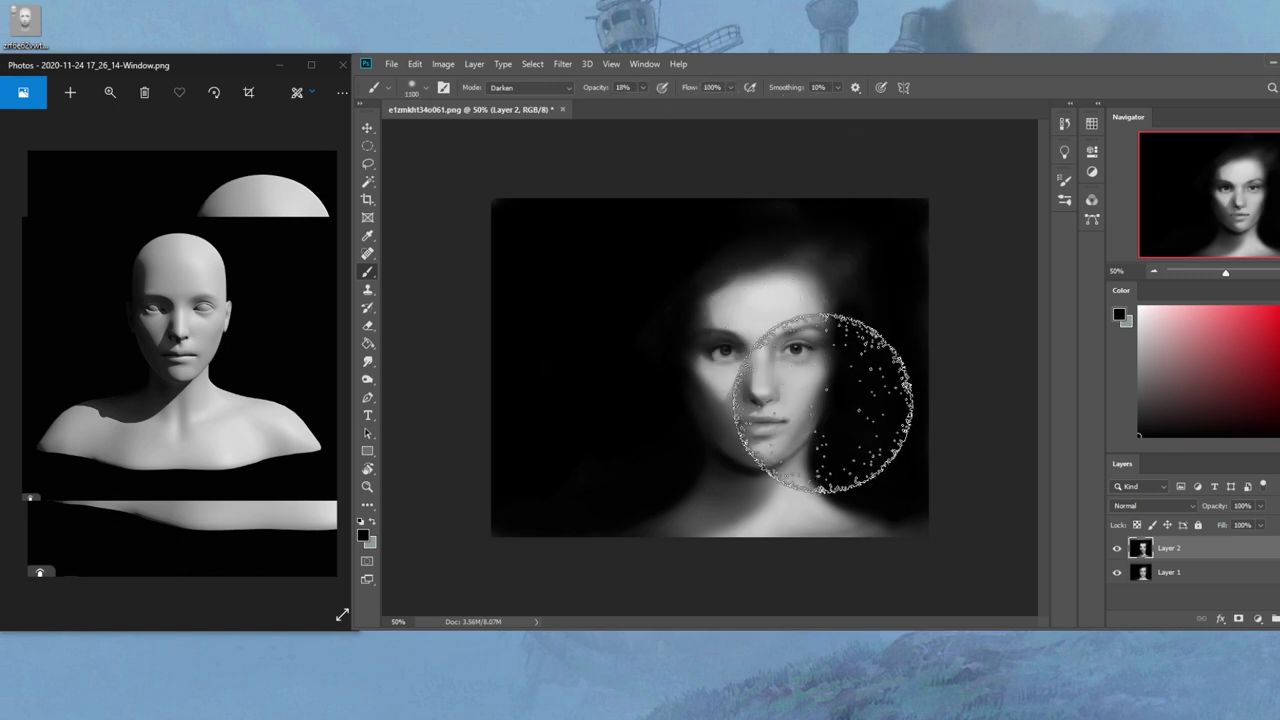
pyautogui.moveTo(820, 405)
pyautogui.mouseDown()
pyautogui.moveTo(773, 396)
pyautogui.moveTo(740, 306)
pyautogui.mouseUp()
# Reduce the brush to 60 px, switch to a textured dry-oil brush preset, and sample a grey from the right-hand cheek
pyautogui.press('[')
pyautogui.press('[')
pyautogui.press('[')
pyautogui.press('[')
pyautogui.press('[')
pyautogui.press('[')
pyautogui.press('[')
pyautogui.press('[')
pyautogui.press('[')
pyautogui.press('[')
pyautogui.press('[')
pyautogui.press('[')
pyautogui.press('[')
pyautogui.press('[')
pyautogui.press('[')
pyautogui.press('[')
pyautogui.press('[')
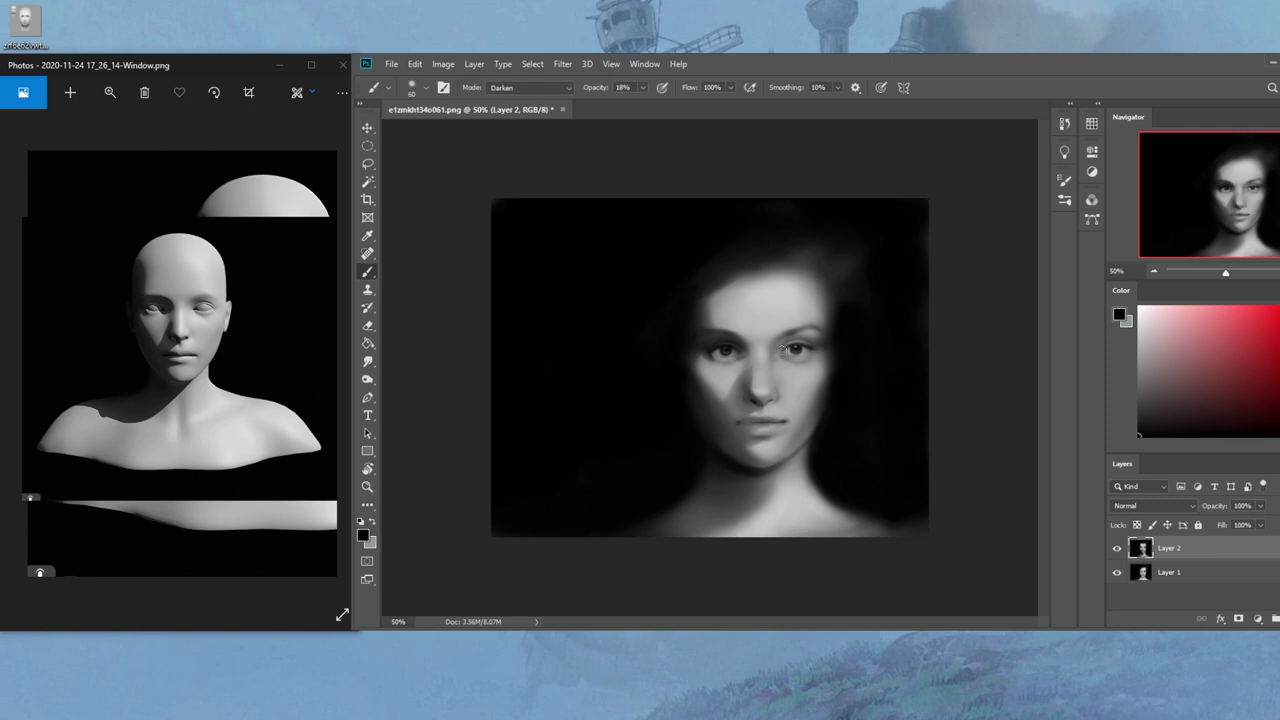
pyautogui.rightClick(816, 256)
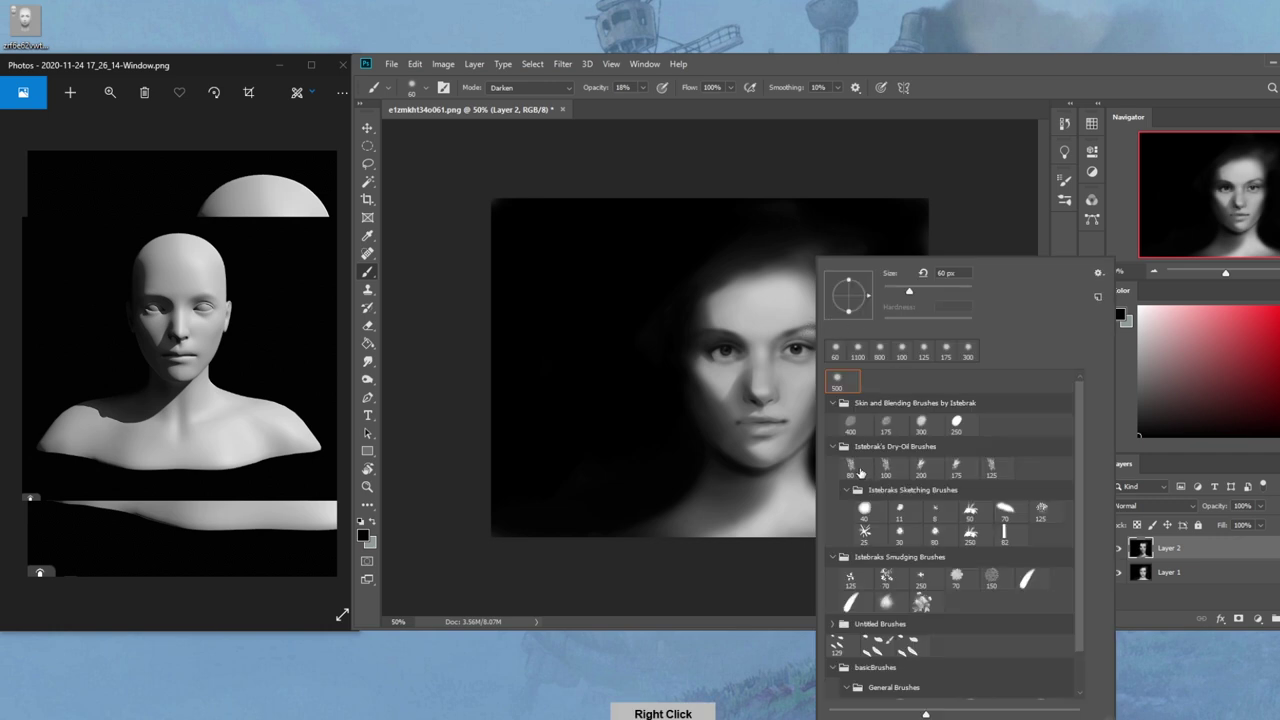
pyautogui.click(960, 200)
pyautogui.keyDown('alt'); pyautogui.click(786, 405); pyautogui.keyUp('alt')
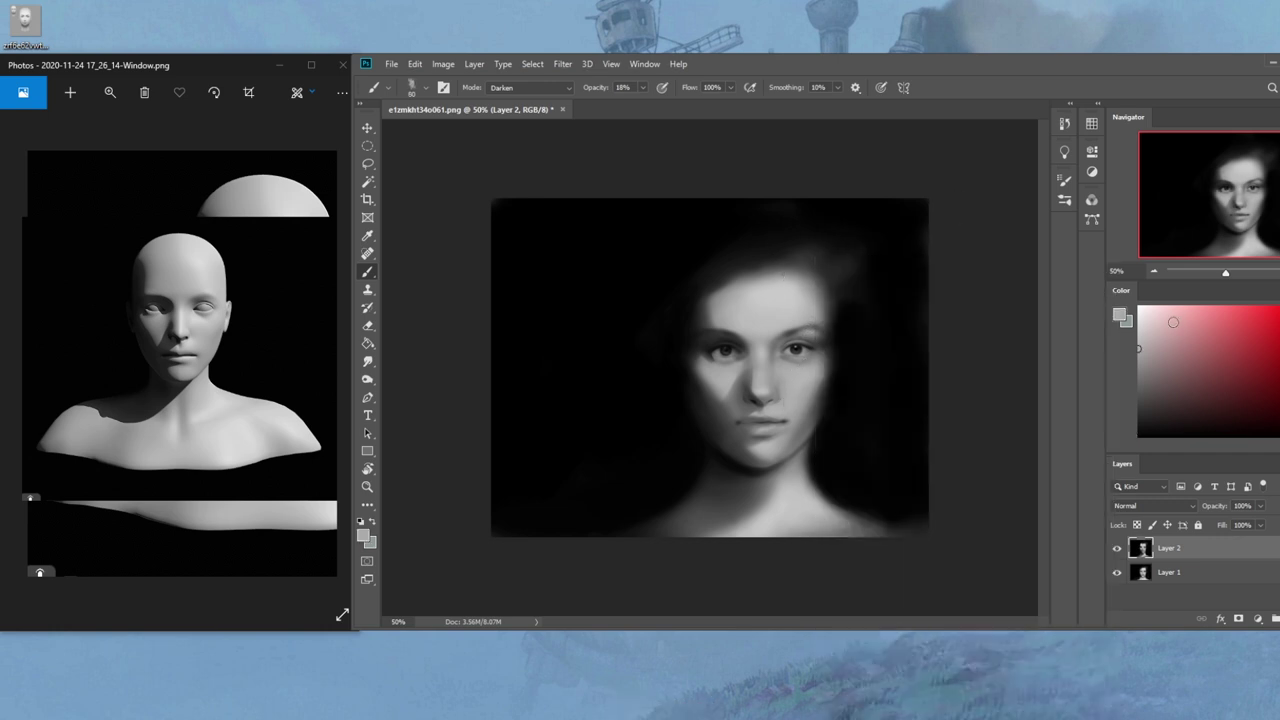
# Set the brush to Normal mode at 59% opacity and sample a light grey beneath the right-hand eye
pyautogui.click(1138, 317)
pyautogui.press('[')
pyautogui.press('[')
pyautogui.click(530, 87)
pyautogui.click(565, 102)
pyautogui.click(643, 87)
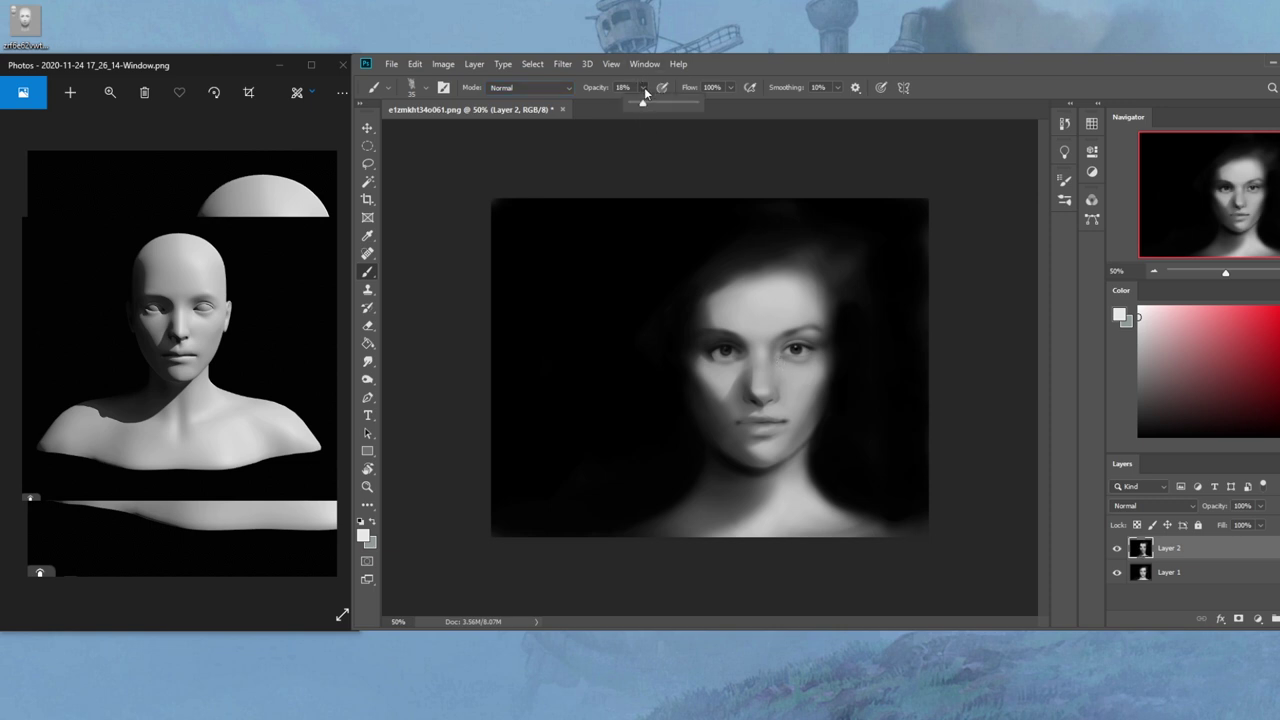
pyautogui.click(779, 363)
pyautogui.keyDown('alt'); pyautogui.click(780, 363); pyautogui.keyUp('alt')
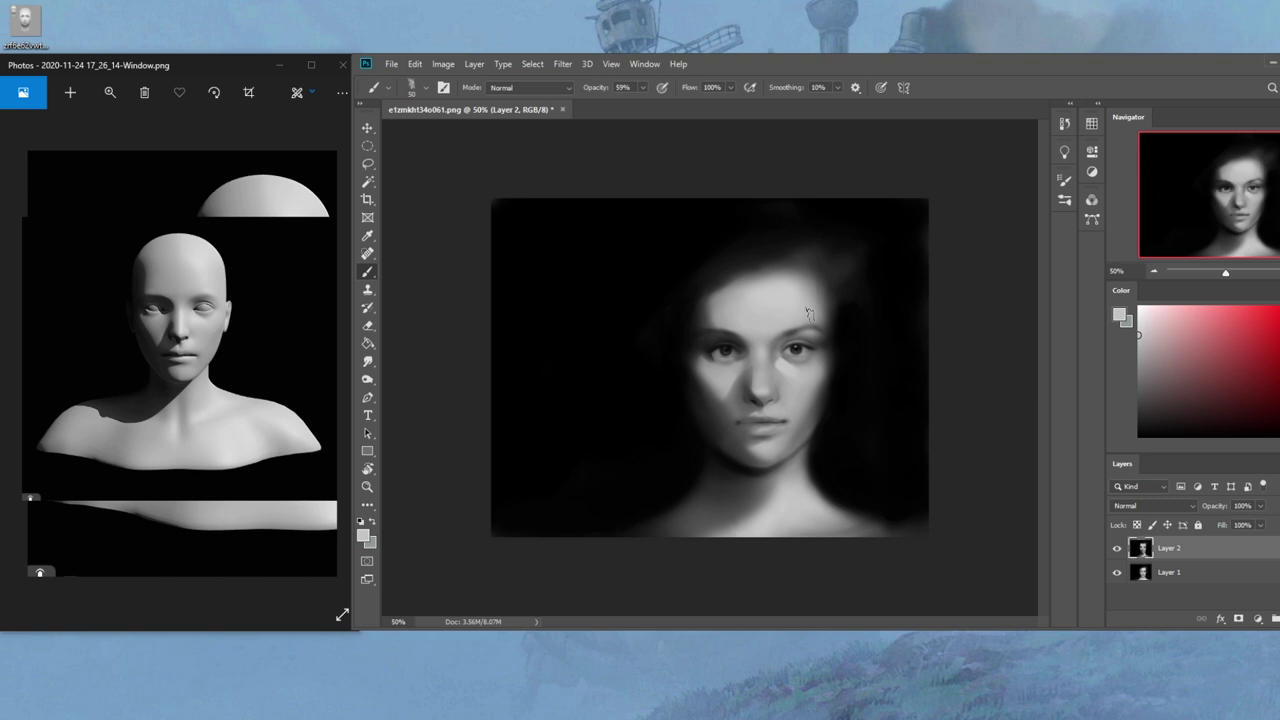
# Outline the lit forehead plane on the reference bust in Photos, and leave the drawing without saving
pyautogui.moveTo(356, 262)
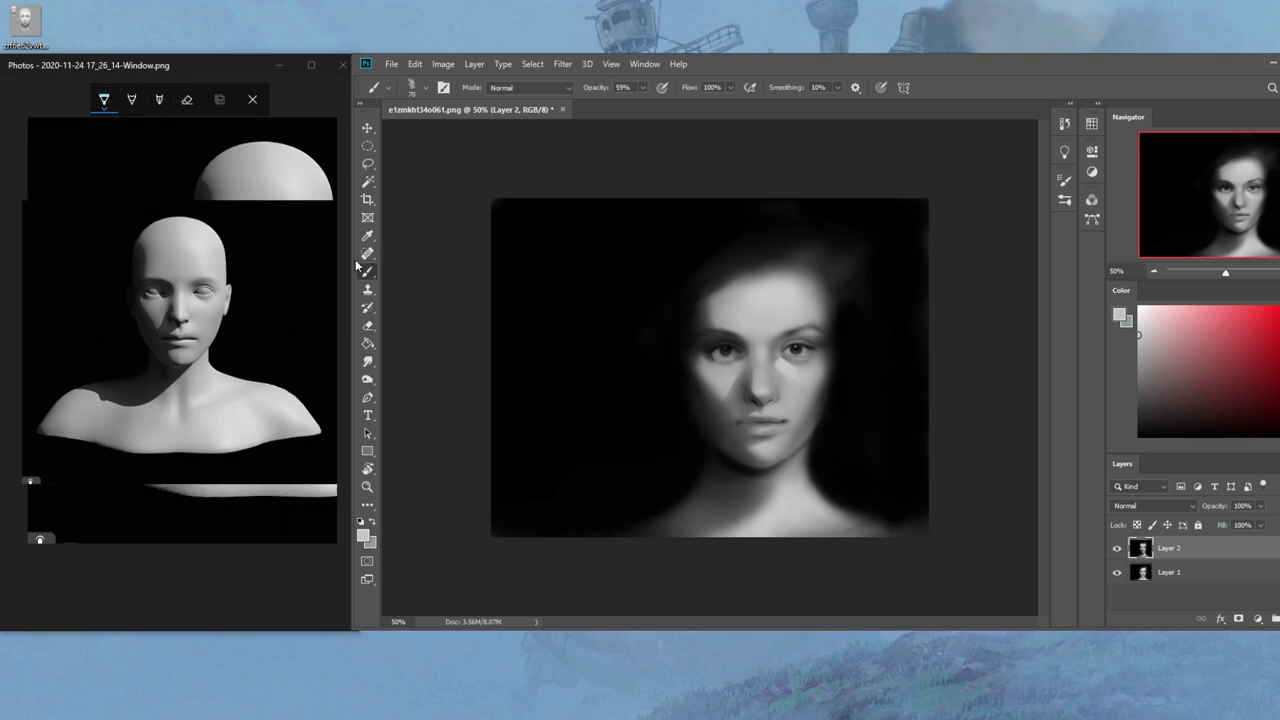
pyautogui.moveTo(171, 218); pyautogui.dragTo(337, 392)
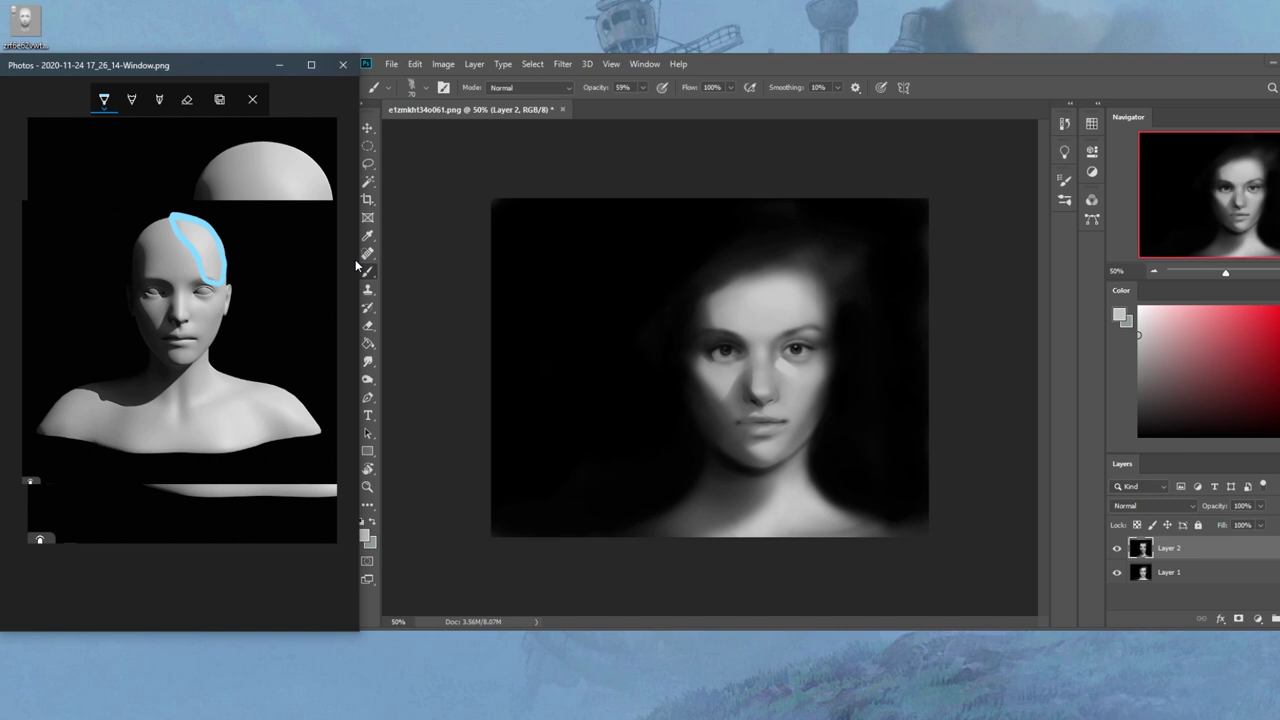
pyautogui.click(252, 99)
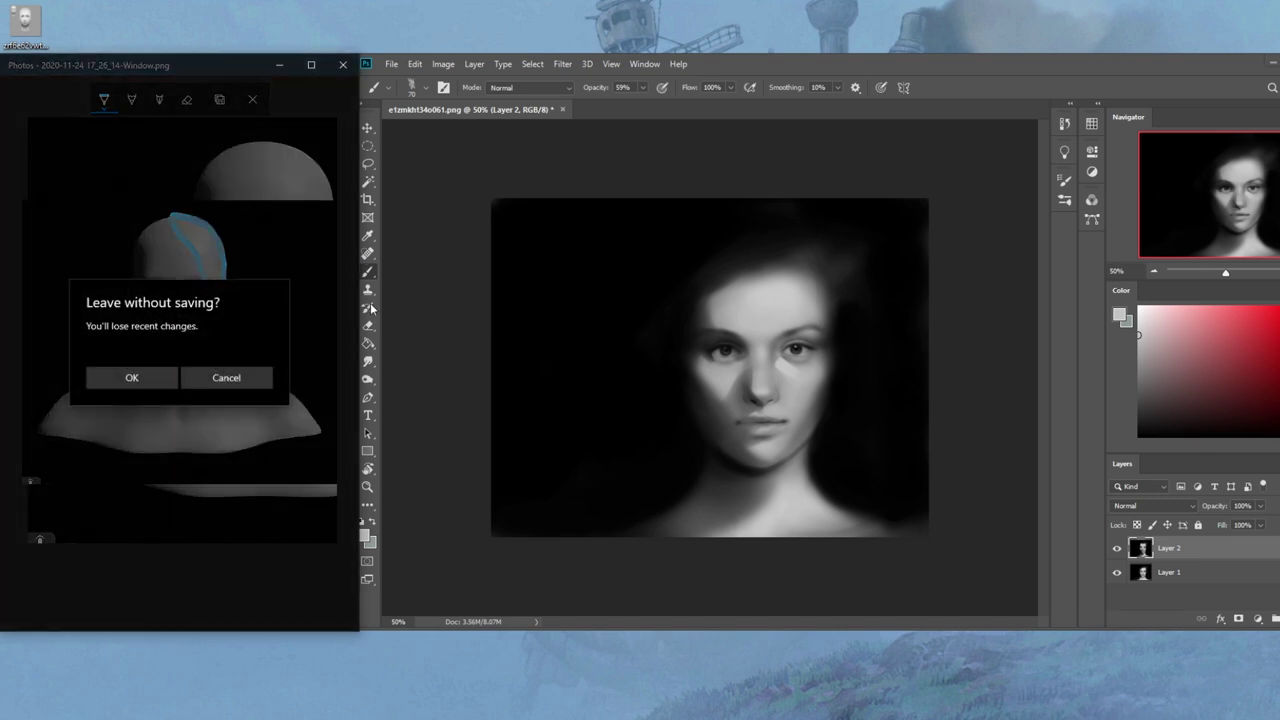
pyautogui.click(132, 377)
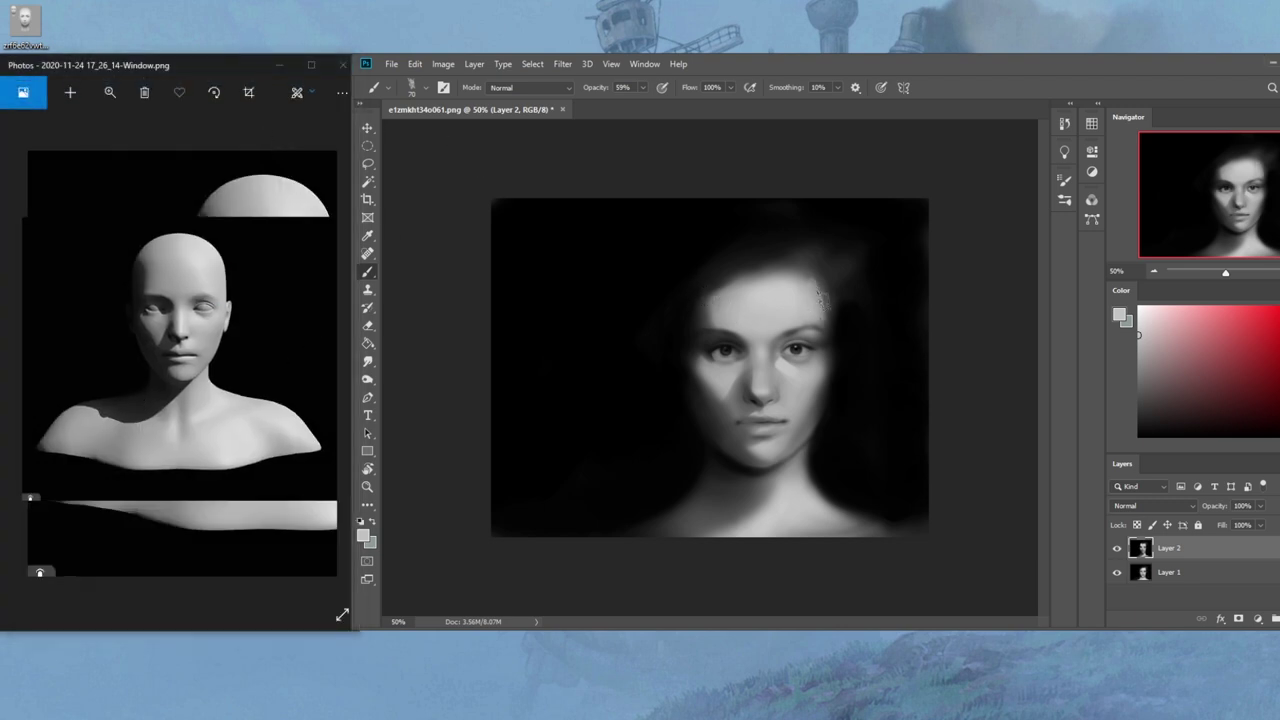
# Paint a light highlight plane on the right-hand side of the portrait's forehead, from the brow up to the hairline
pyautogui.keyDown('alt'); pyautogui.click(784, 392); pyautogui.keyUp('alt')
pyautogui.moveTo(802, 280)
pyautogui.mouseDown()
pyautogui.moveTo(808, 313)
pyautogui.moveTo(796, 274)
pyautogui.moveTo(816, 315)
pyautogui.moveTo(785, 268)
pyautogui.moveTo(818, 318)
pyautogui.moveTo(780, 275)
pyautogui.mouseUp()
pyautogui.moveTo(808, 322); pyautogui.dragTo(803, 278)
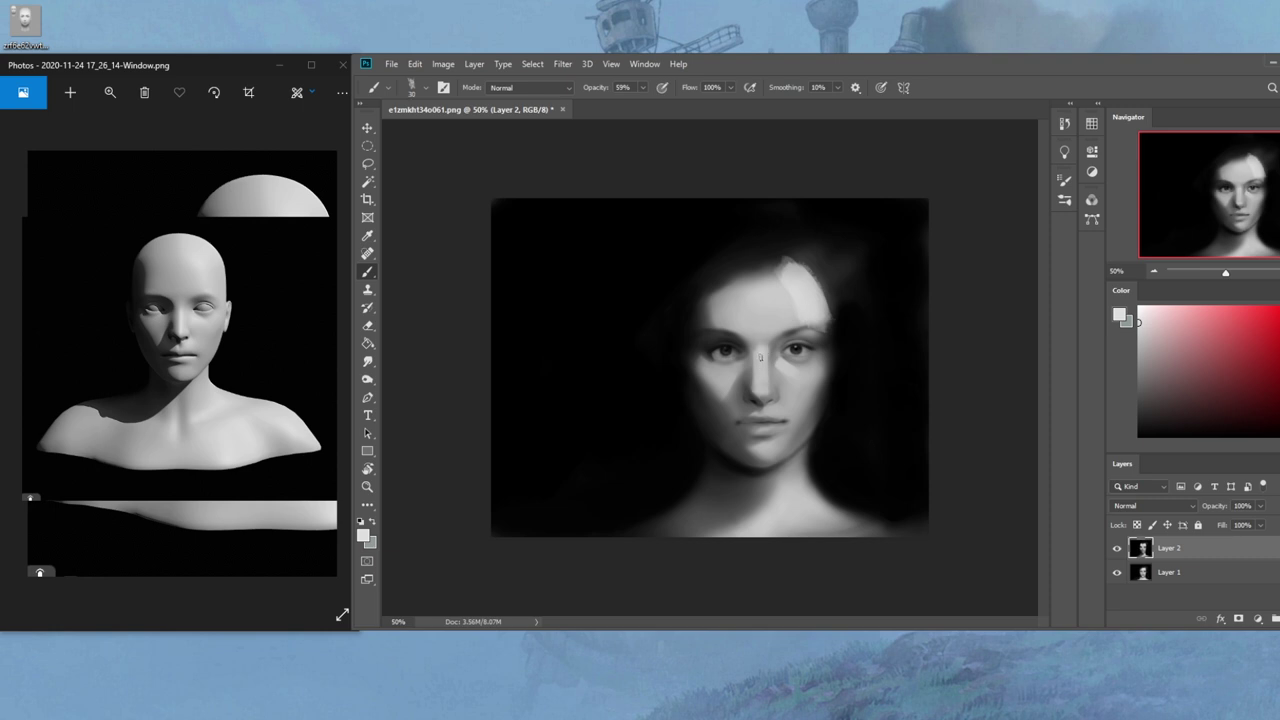
# Paint the side of the nose bridge with grey sampled beneath the right-hand eye, and undo the last two changes
pyautogui.keyDown('alt'); pyautogui.click(781, 363); pyautogui.keyUp('alt')
pyautogui.keyDown('alt'); pyautogui.click(786, 359); pyautogui.keyUp('alt')
pyautogui.keyDown('alt'); pyautogui.click(788, 366); pyautogui.keyUp('alt')
pyautogui.moveTo(774, 380); pyautogui.dragTo(772, 349)
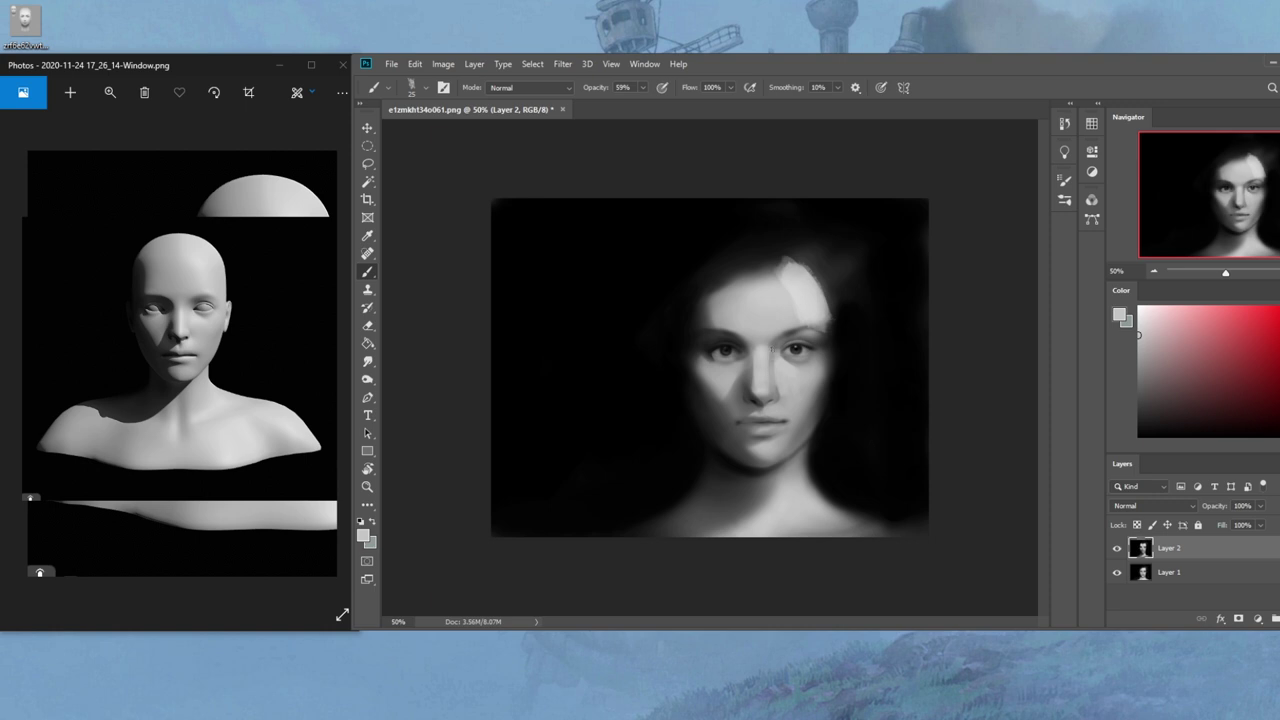
pyautogui.hotkey('ctrl', 'z')
pyautogui.hotkey('ctrl', 'z')
# Repaint the right-hand cheek and the area beneath the eye with sampled greys, using brush opacity up to 83%
pyautogui.keyDown('alt'); pyautogui.click(783, 381); pyautogui.keyUp('alt')
pyautogui.keyDown('alt'); pyautogui.click(791, 367); pyautogui.keyUp('alt')
pyautogui.keyDown('alt'); pyautogui.click(823, 359); pyautogui.keyUp('alt')
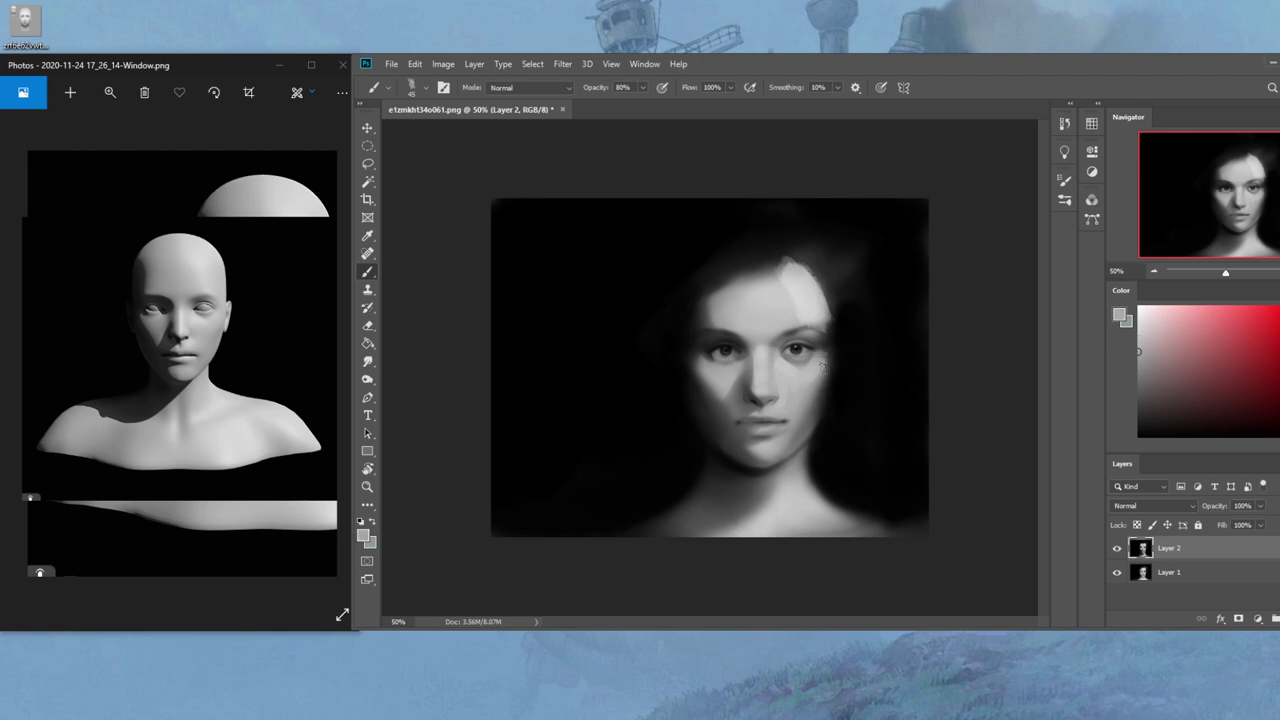
pyautogui.keyDown('alt'); pyautogui.click(801, 393); pyautogui.keyUp('alt')
pyautogui.keyDown('alt'); pyautogui.click(790, 360); pyautogui.keyUp('alt')
pyautogui.click(643, 87)
pyautogui.moveTo(640, 103); pyautogui.dragTo(643, 103)
pyautogui.click(785, 354)
pyautogui.keyDown('alt'); pyautogui.click(814, 348); pyautogui.keyUp('alt')
# Switch the brush to Darken, try shading the outer corner of the left-hand eye, undo the stroke, and sample a cheek shadow
pyautogui.keyDown('alt'); pyautogui.click(685, 294); pyautogui.keyUp('alt')
pyautogui.click(520, 88)
pyautogui.click(537, 140)
pyautogui.keyDown('alt'); pyautogui.click(709, 347); pyautogui.keyUp('alt')
pyautogui.moveTo(705, 355)
pyautogui.mouseDown()
pyautogui.moveTo(698, 371)
pyautogui.moveTo(697, 357)
pyautogui.mouseUp()
pyautogui.hotkey('ctrl', 'z')
pyautogui.keyDown('alt'); pyautogui.click(697, 386); pyautogui.keyUp('alt')
# Merge Layer 2 down into Layer 1 and sample shadow greys for the outer edge of the left-hand cheek
pyautogui.rightClick(1163, 545)
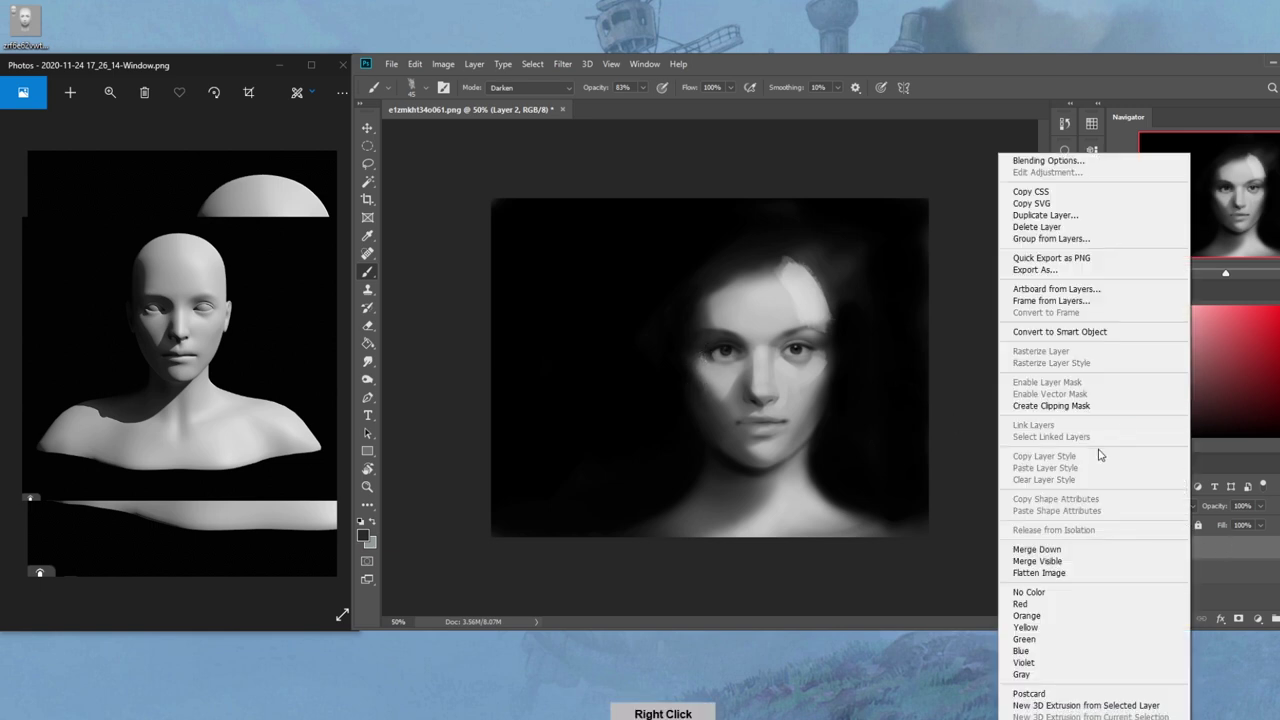
pyautogui.click(1043, 548)
pyautogui.keyDown('alt'); pyautogui.click(704, 362); pyautogui.keyUp('alt')
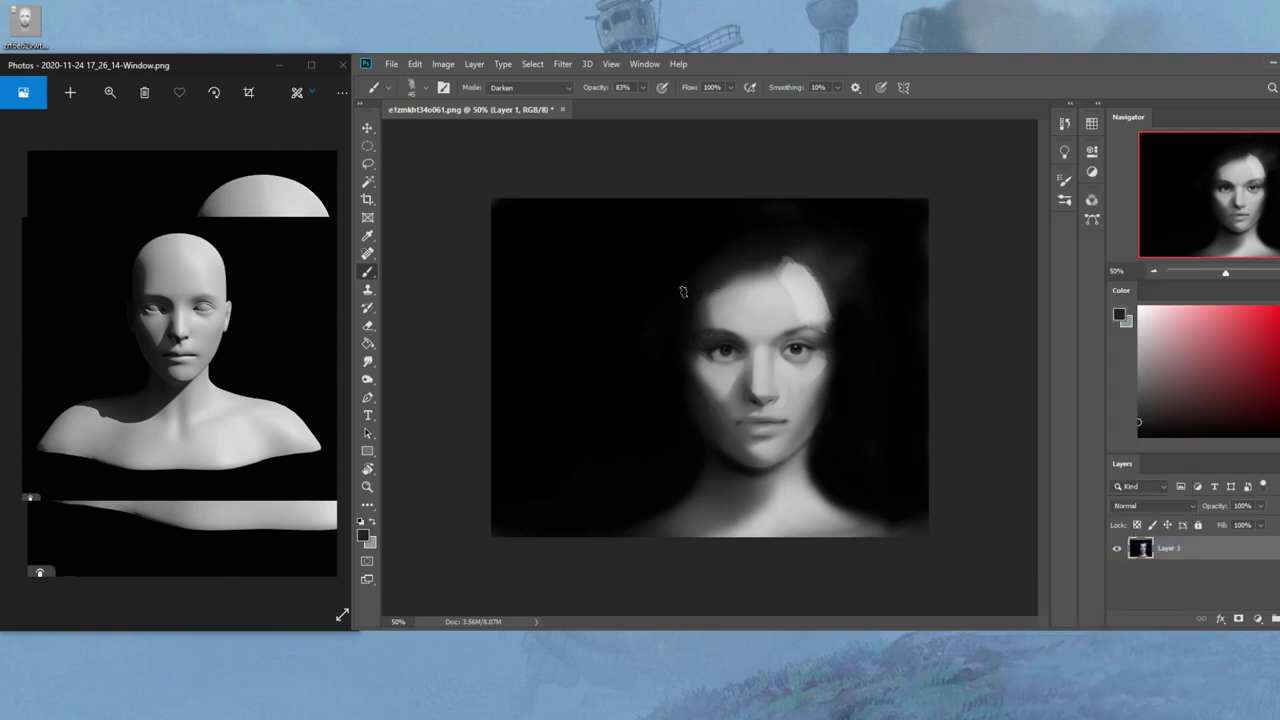
pyautogui.keyDown('alt'); pyautogui.click(704, 392); pyautogui.keyUp('alt')
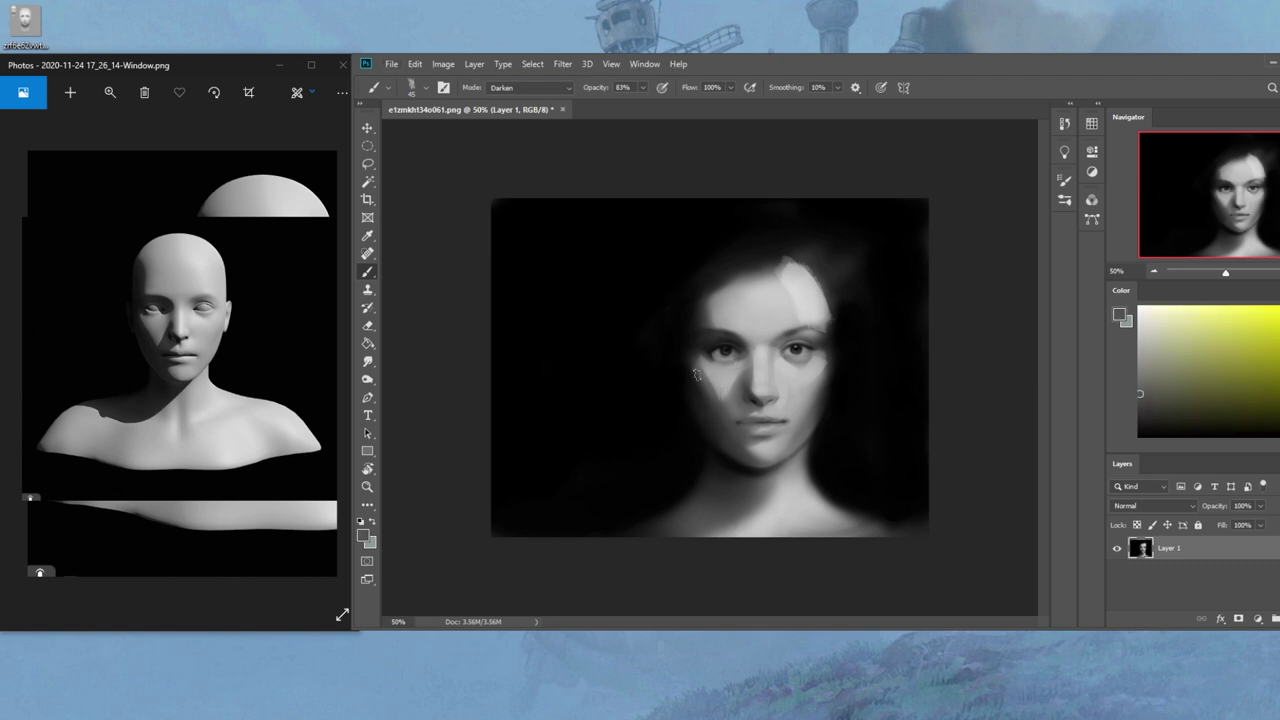
pyautogui.press('alt')
pyautogui.keyDown('alt'); pyautogui.click(723, 408); pyautogui.keyUp('alt')
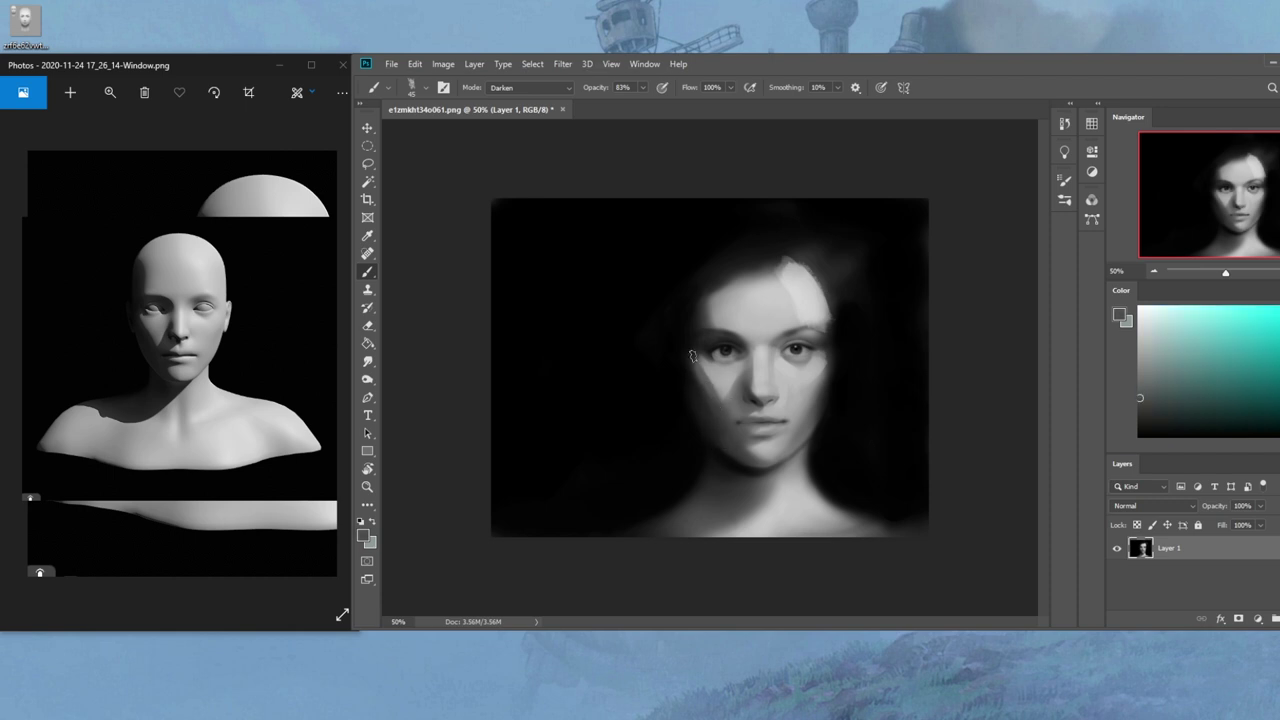
pyautogui.keyDown('alt'); pyautogui.click(706, 372); pyautogui.keyUp('alt')
pyautogui.keyDown('alt'); pyautogui.click(700, 368); pyautogui.keyUp('alt')
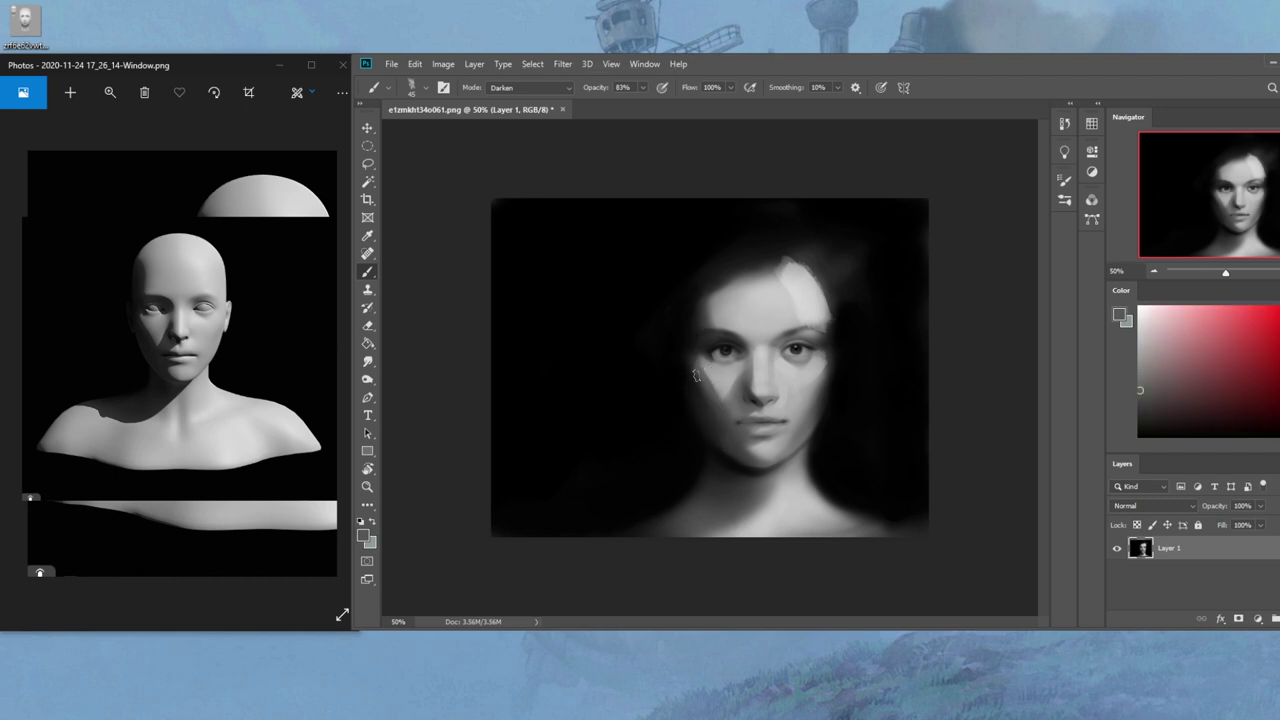
pyautogui.keyDown('alt'); pyautogui.click(700, 375); pyautogui.keyUp('alt')
pyautogui.keyDown('alt'); pyautogui.click(700, 372); pyautogui.keyUp('alt')
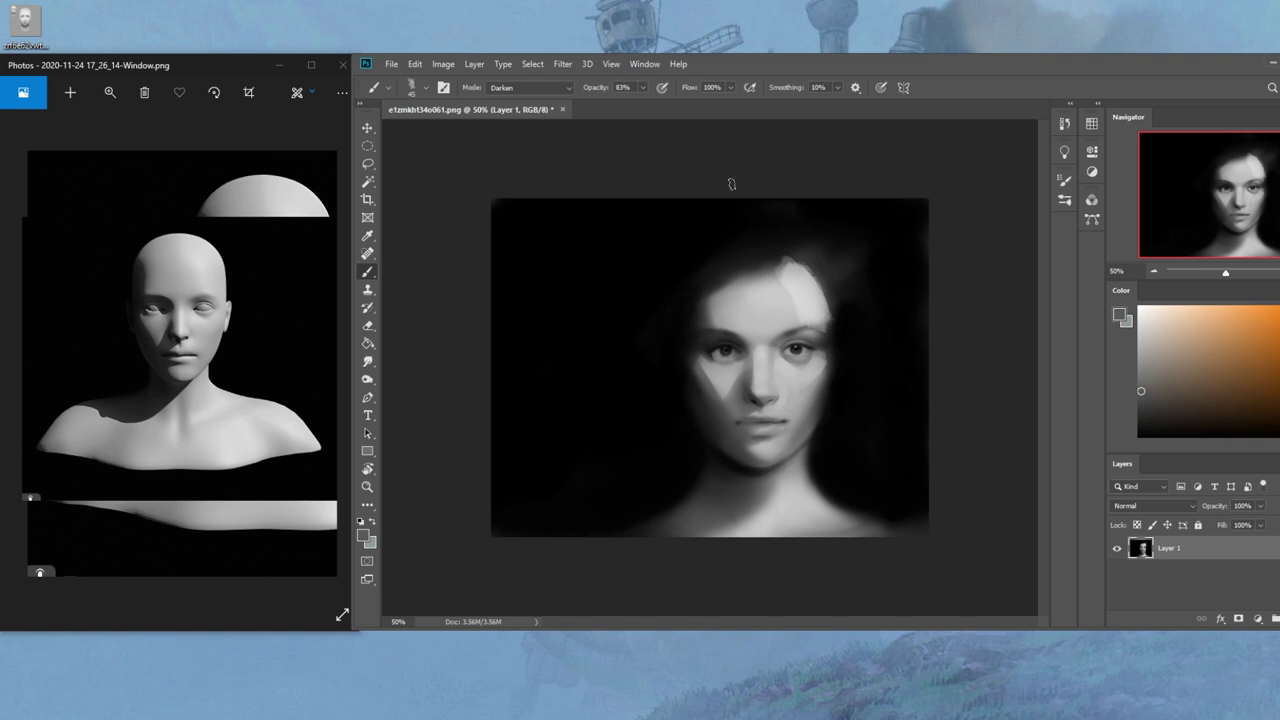
# Set the brush to Normal mode at 93% opacity and sample light greys around the nose bridge and right-hand eye
pyautogui.keyDown('alt'); pyautogui.click(755, 374); pyautogui.keyUp('alt')
pyautogui.keyDown('alt'); pyautogui.click(765, 385); pyautogui.keyUp('alt')
pyautogui.click(528, 88)
pyautogui.click(510, 95)
pyautogui.click(642, 88)
pyautogui.moveTo(642, 103); pyautogui.dragTo(649, 103)
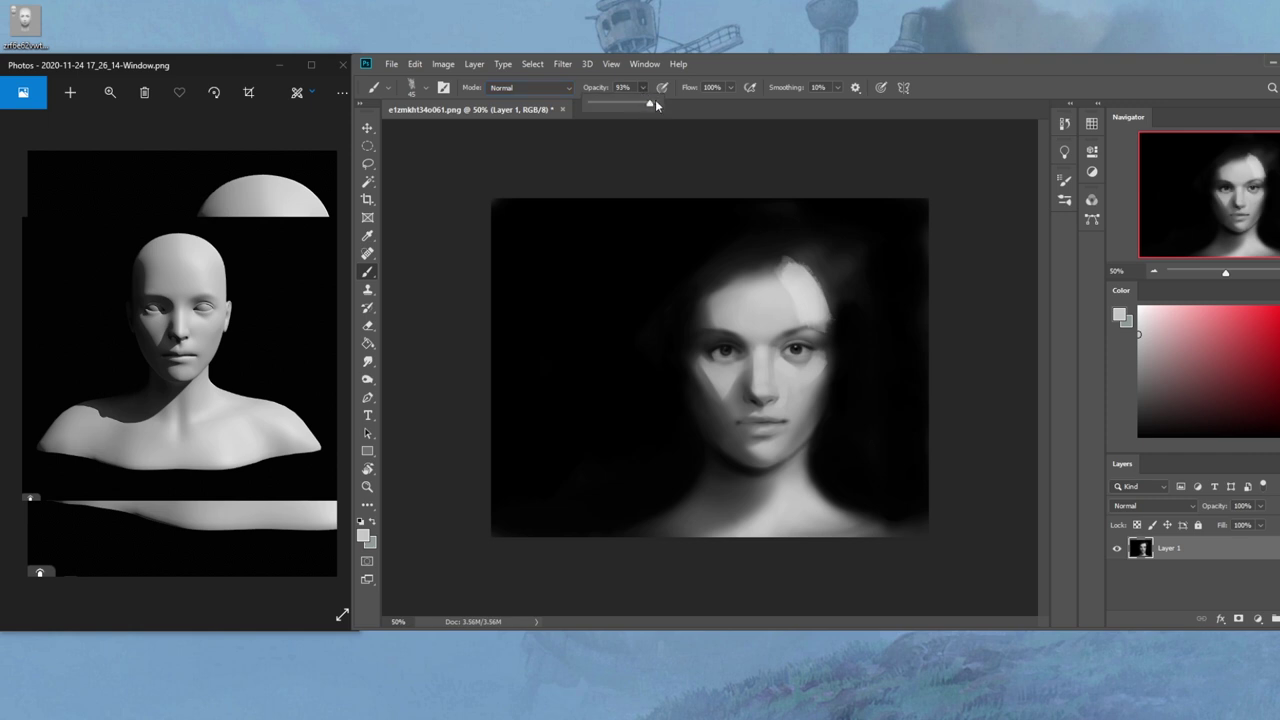
pyautogui.keyDown('alt'); pyautogui.click(770, 337); pyautogui.keyUp('alt')
pyautogui.keyDown('alt'); pyautogui.click(786, 352); pyautogui.keyUp('alt')
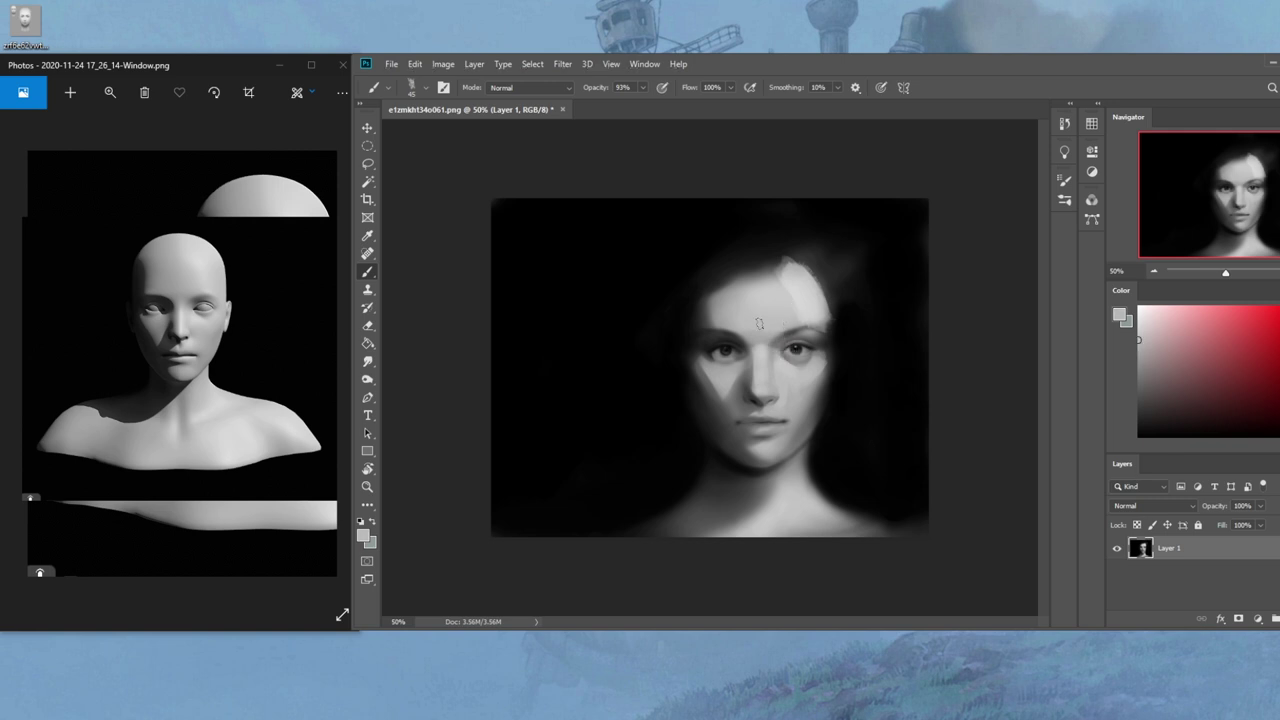
# Enlarge the brush to 90 px, lower its opacity to 56%, and blend sampled light greys across the forehead highlight
pyautogui.keyDown('alt'); pyautogui.click(814, 303); pyautogui.keyUp('alt')
pyautogui.press(']')
pyautogui.press(']')
pyautogui.press(']')
pyautogui.press(']')
pyautogui.press(']')
pyautogui.click(642, 89)
pyautogui.click(620, 105)
pyautogui.click(642, 140)
pyautogui.keyDown('alt'); pyautogui.click(769, 301); pyautogui.keyUp('alt')
pyautogui.keyDown('alt'); pyautogui.click(764, 305); pyautogui.keyUp('alt')
pyautogui.moveTo(722, 300); pyautogui.dragTo(810, 274)
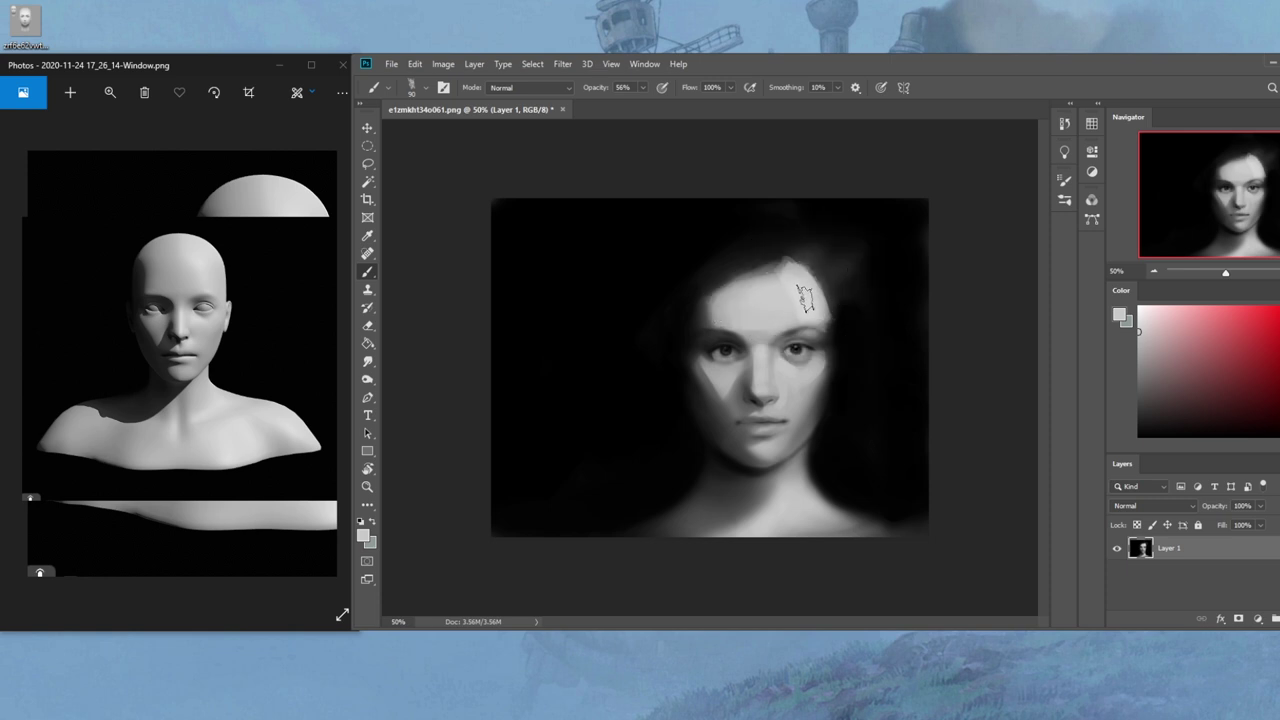
# Paint the right-hand temple and outer cheek edge with lighter tones sampled beside the eye
pyautogui.keyDown('alt'); pyautogui.click(817, 365); pyautogui.keyUp('alt')
pyautogui.moveTo(833, 342)
pyautogui.mouseDown()
pyautogui.moveTo(821, 304)
pyautogui.moveTo(829, 367)
pyautogui.mouseUp()
pyautogui.keyDown('alt'); pyautogui.click(815, 350); pyautogui.keyUp('alt')
pyautogui.moveTo(830, 312); pyautogui.dragTo(825, 382)
pyautogui.keyDown('alt'); pyautogui.click(831, 340); pyautogui.keyUp('alt')
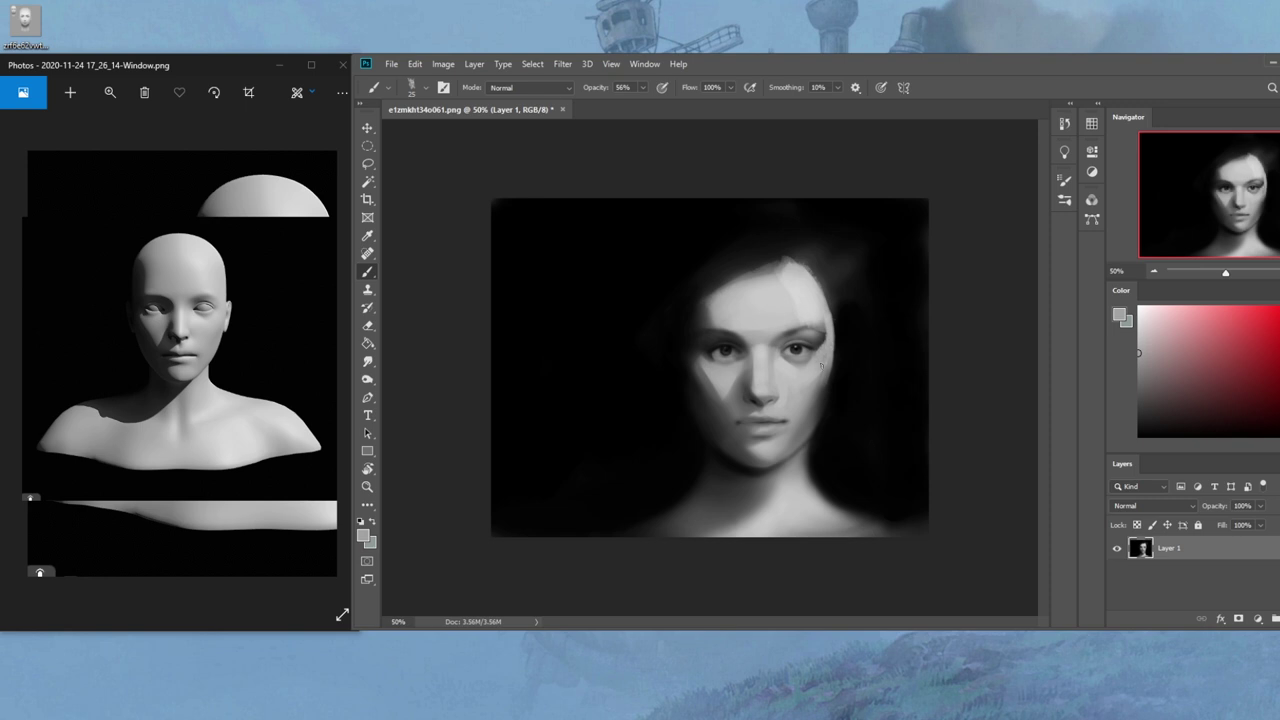
# Paint beneath the right-hand eye with a sampled tone, sample the forehead grey, and undo the last two changes
pyautogui.keyDown('alt'); pyautogui.click(795, 350); pyautogui.keyUp('alt')
pyautogui.moveTo(783, 354); pyautogui.dragTo(798, 362)
pyautogui.press(']')
pyautogui.press(']')
pyautogui.press(']')
pyautogui.keyDown('alt'); pyautogui.click(808, 312); pyautogui.keyUp('alt')
pyautogui.hotkey('ctrl', '+')
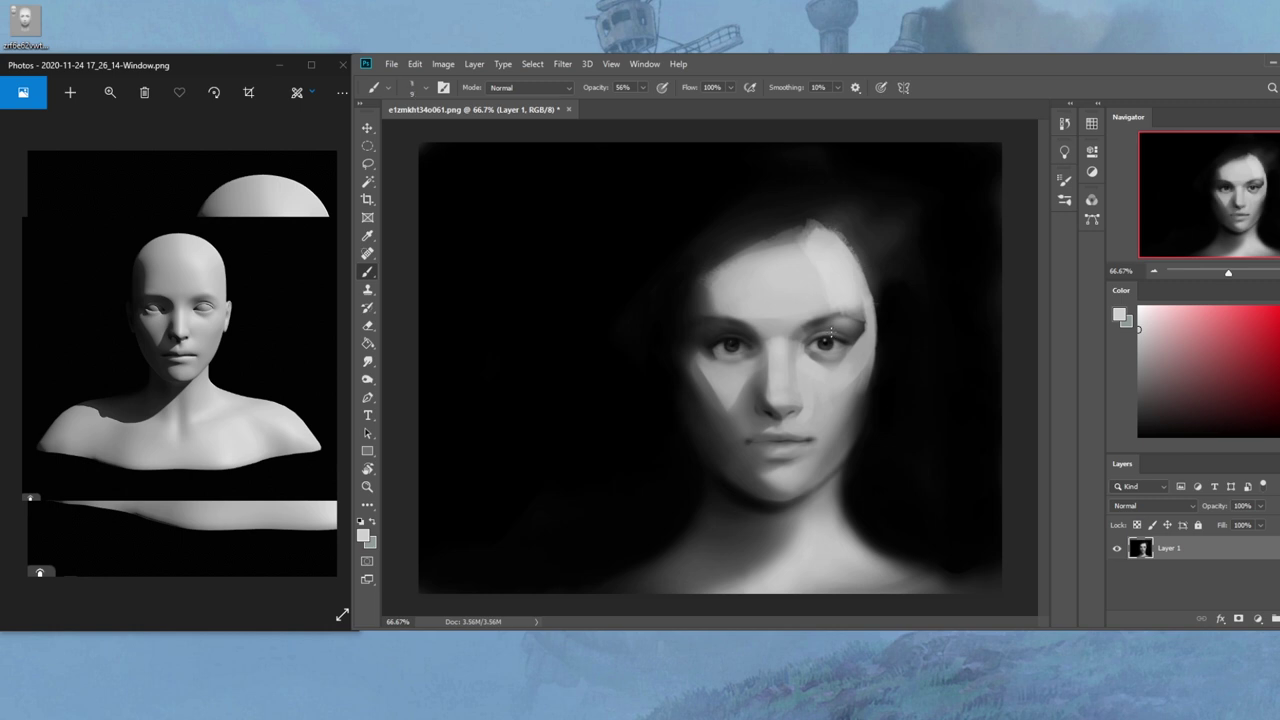
pyautogui.hotkey('ctrl', 'z')
pyautogui.hotkey('ctrl', 'z')
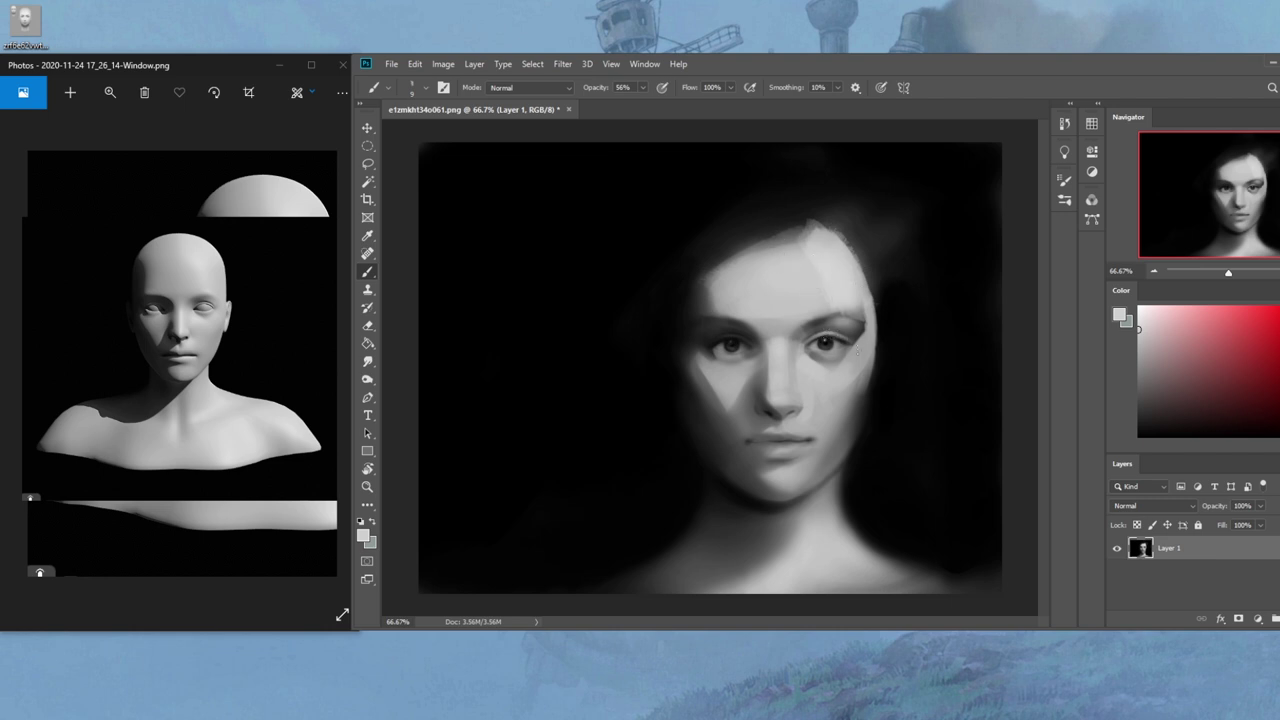
# Lighten the skin at the outer corner and brow of the right-hand eye with sampled greys, enlarging the brush between strokes
pyautogui.keyDown('alt'); pyautogui.click(869, 328); pyautogui.keyUp('alt')
pyautogui.press(']')
pyautogui.press(']')
pyautogui.press(']')
pyautogui.click(857, 343)
pyautogui.keyDown('alt'); pyautogui.click(871, 335); pyautogui.keyUp('alt')
pyautogui.press(']')
pyautogui.press(']')
pyautogui.press(']')
pyautogui.press(']')
pyautogui.press(']')
pyautogui.moveTo(866, 311); pyautogui.dragTo(848, 300)
# Reset to black at 78% brush opacity and define the right-hand eye's upper lid with small strokes
pyautogui.keyDown('alt'); pyautogui.click(866, 300); pyautogui.keyUp('alt')
pyautogui.press('[')
pyautogui.press('[')
pyautogui.press('[')
pyautogui.press('[')
pyautogui.press(']')
pyautogui.press('d')
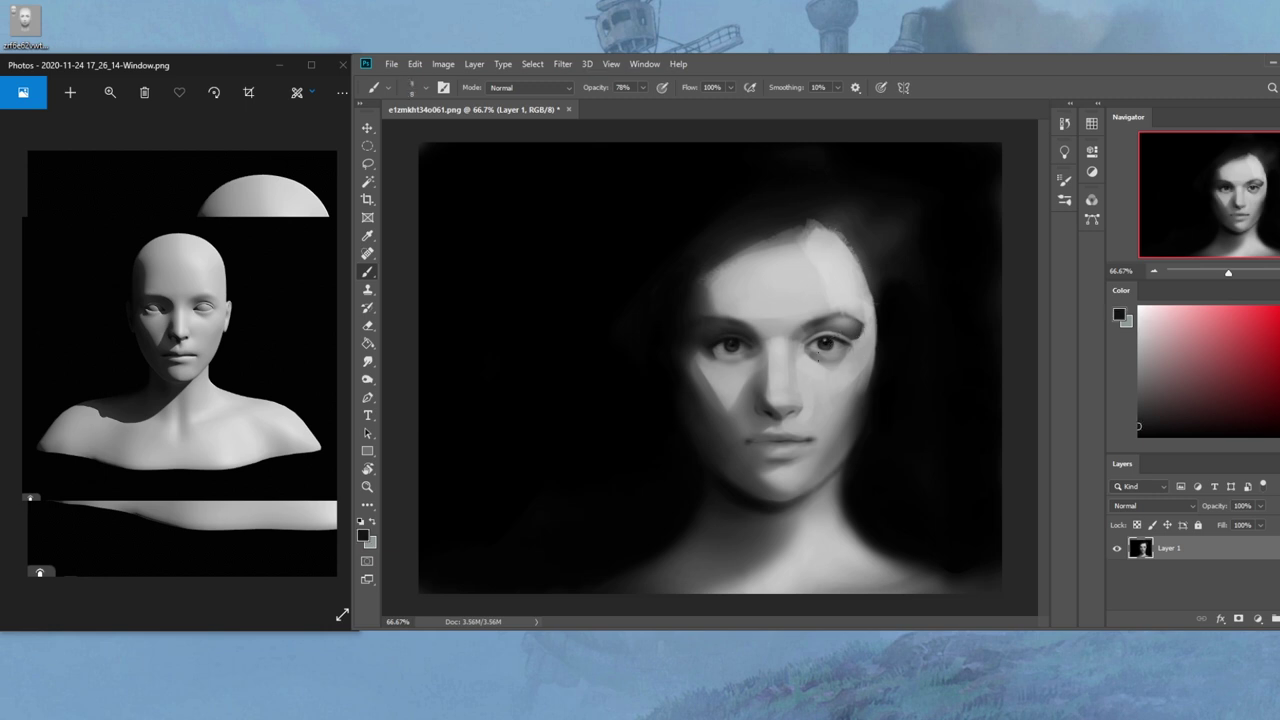
pyautogui.keyDown('alt'); pyautogui.click(847, 288); pyautogui.keyUp('alt')
pyautogui.keyDown('alt'); pyautogui.click(829, 351); pyautogui.keyUp('alt')
pyautogui.moveTo(831, 326); pyautogui.dragTo(812, 334)
pyautogui.hotkey('ctrl', '-')
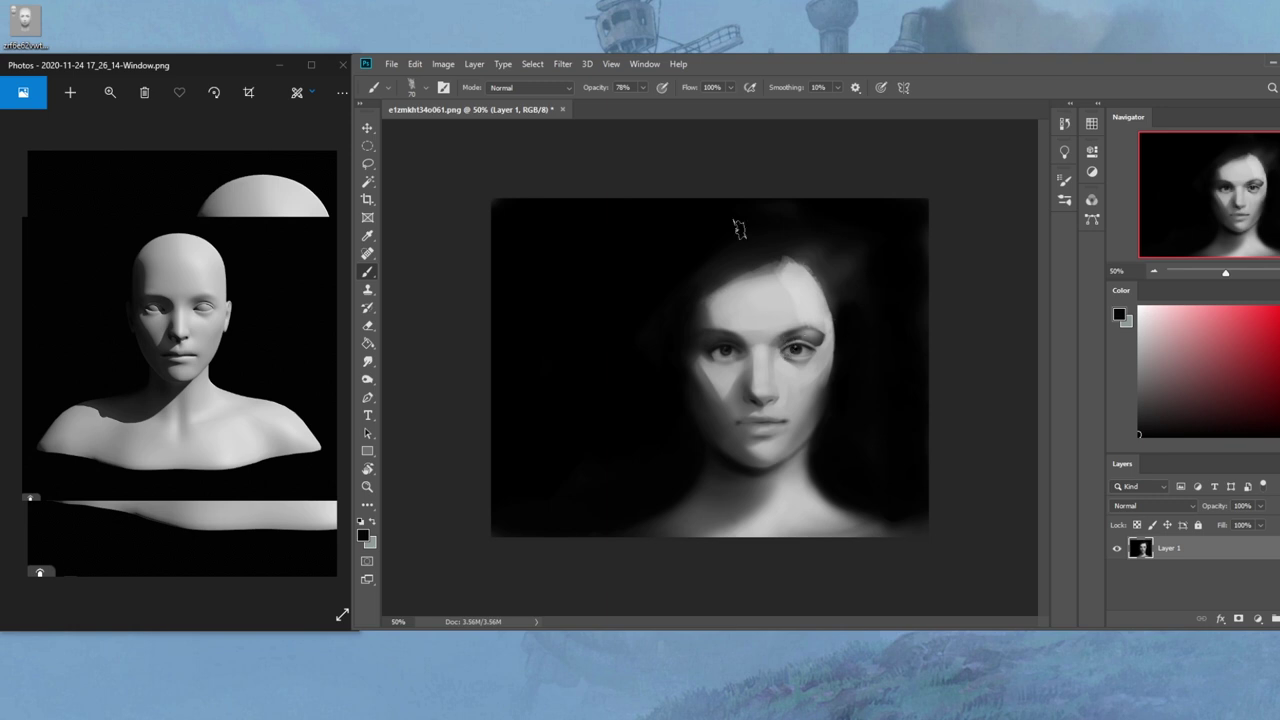
# Lower the brush opacity to 52% and dab dark tone at the inner corner of the right-hand eye
pyautogui.click(643, 88)
pyautogui.click(626, 104)
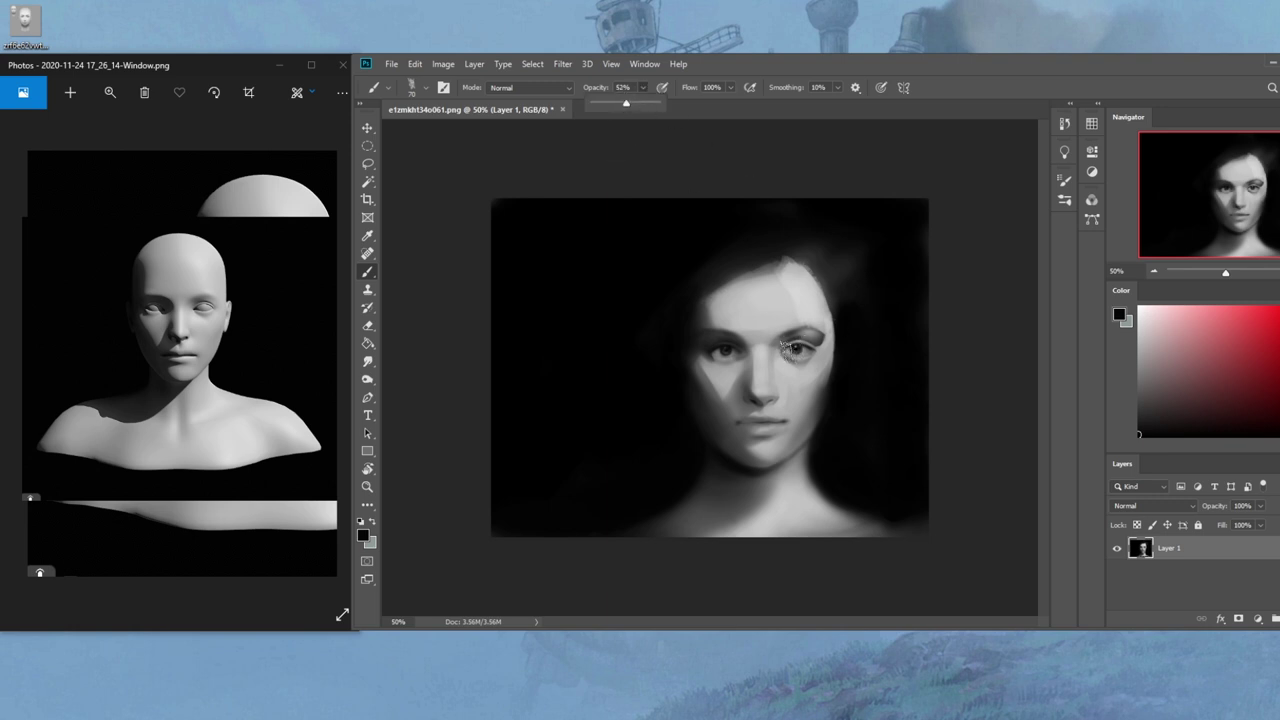
pyautogui.click(788, 350)
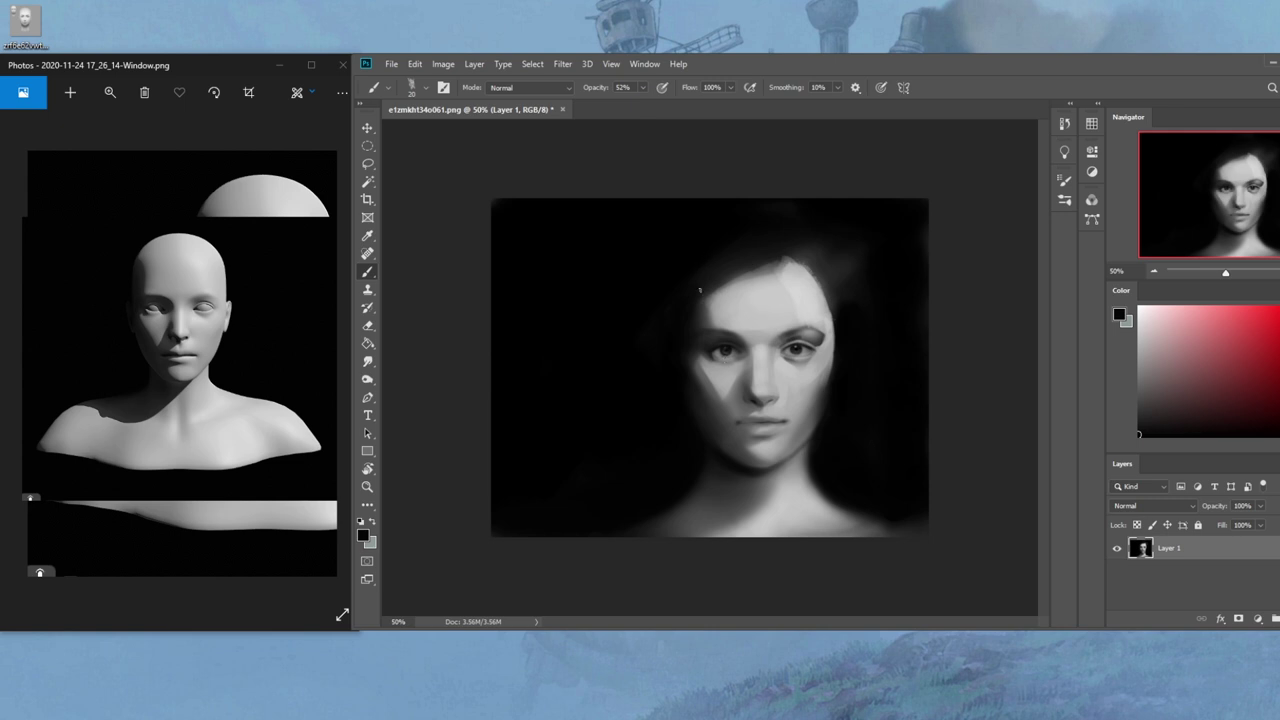
# Switch the brush to Darken at 50% opacity and shade the outer corner of the left-hand eye
pyautogui.click(704, 368)
pyautogui.moveTo(642, 100); pyautogui.dragTo(630, 100)
pyautogui.click(537, 89)
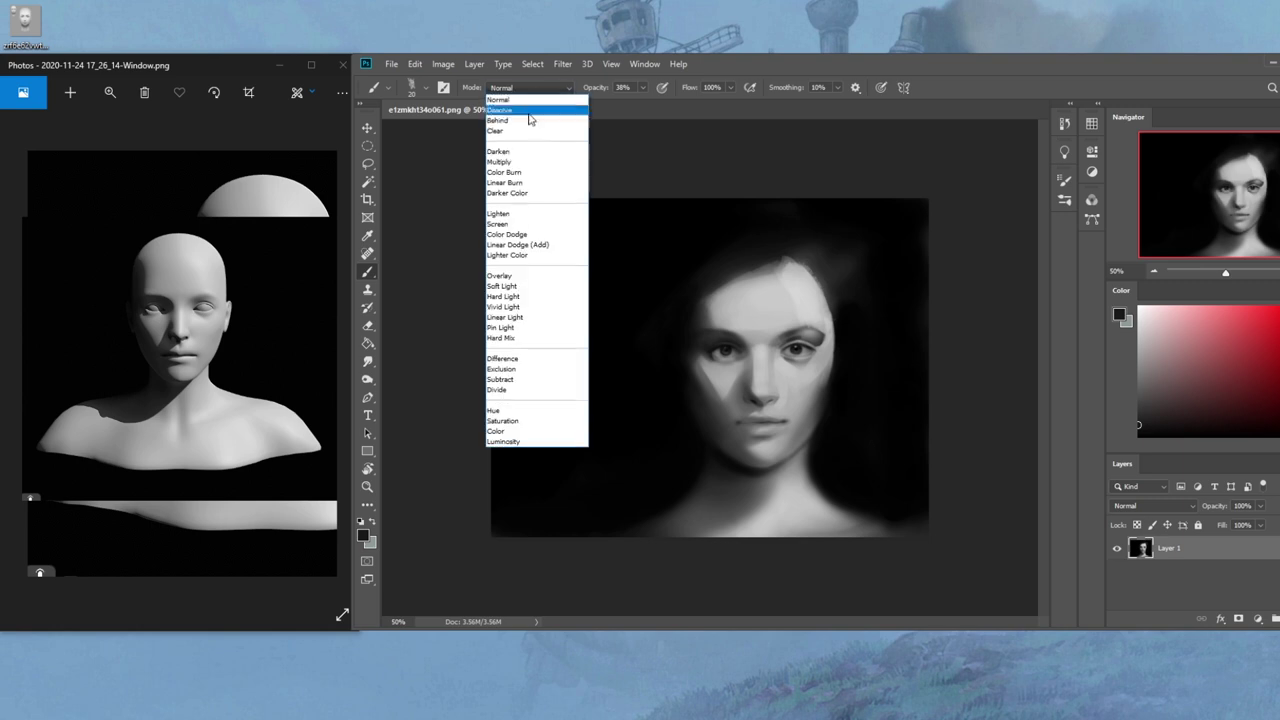
pyautogui.click(522, 153)
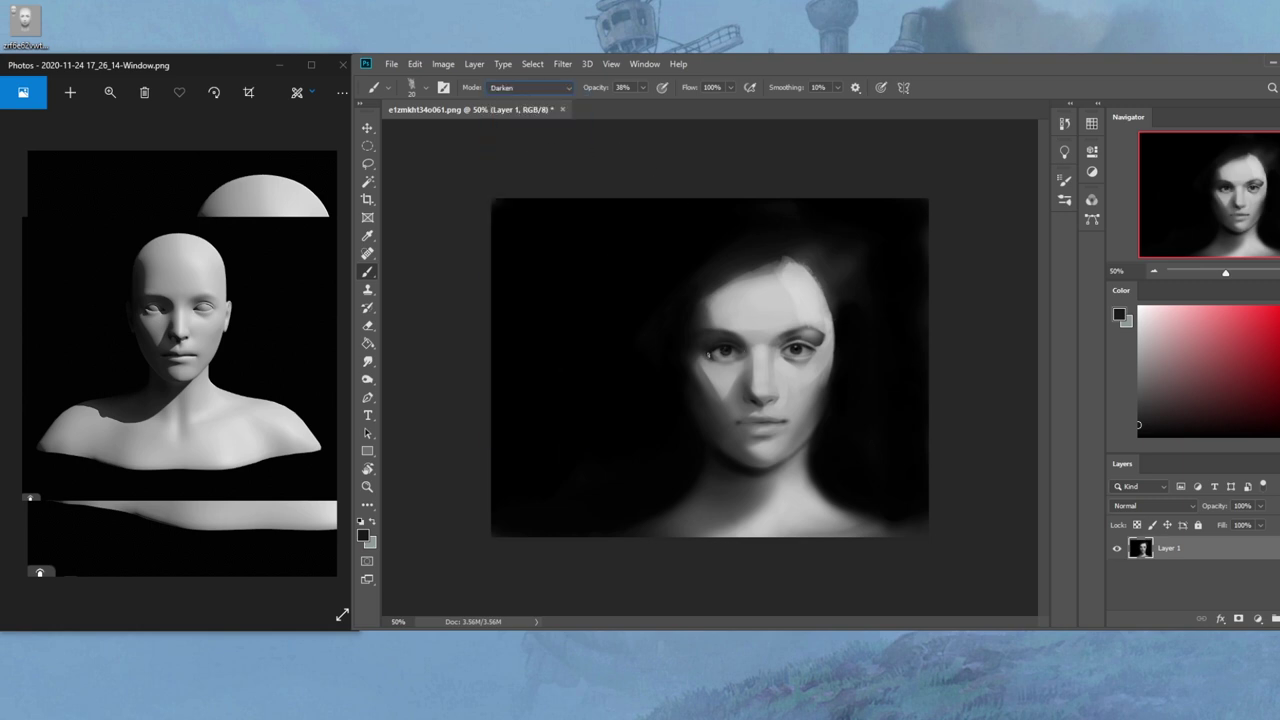
pyautogui.click(642, 87)
pyautogui.moveTo(644, 101); pyautogui.dragTo(651, 104)
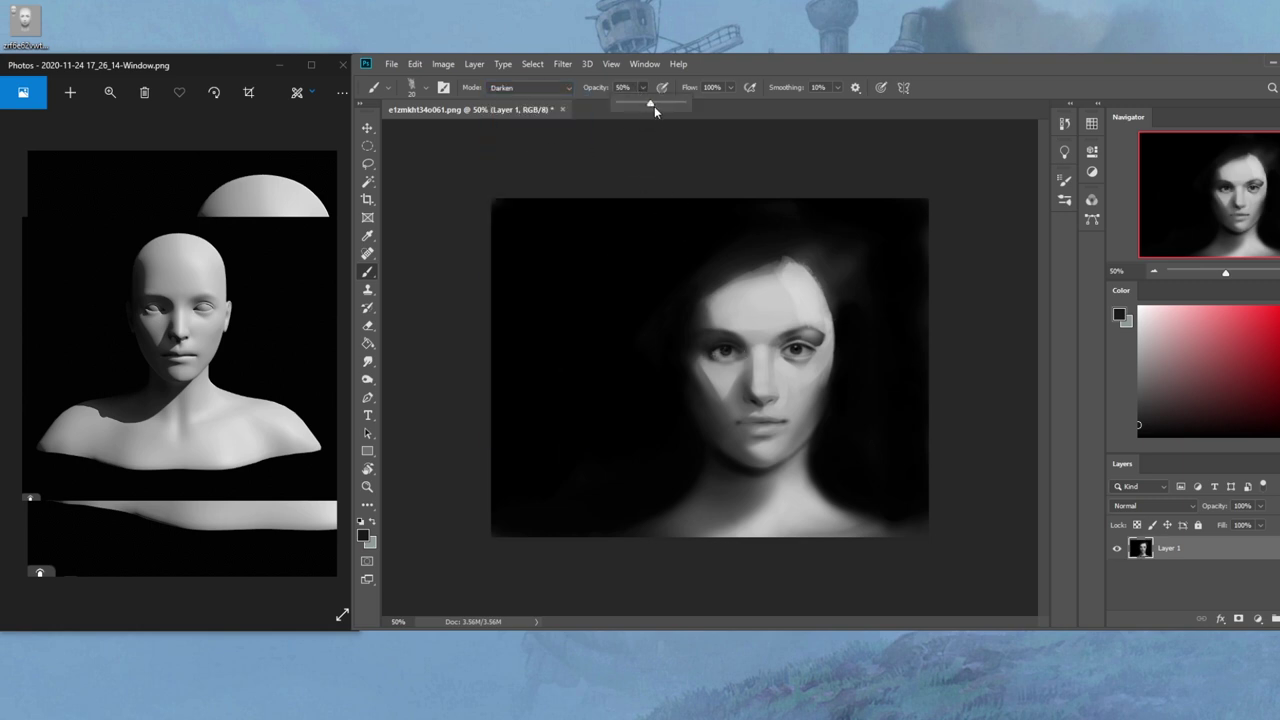
pyautogui.click(709, 352)
pyautogui.keyDown('alt'); pyautogui.click(700, 352); pyautogui.keyUp('alt')
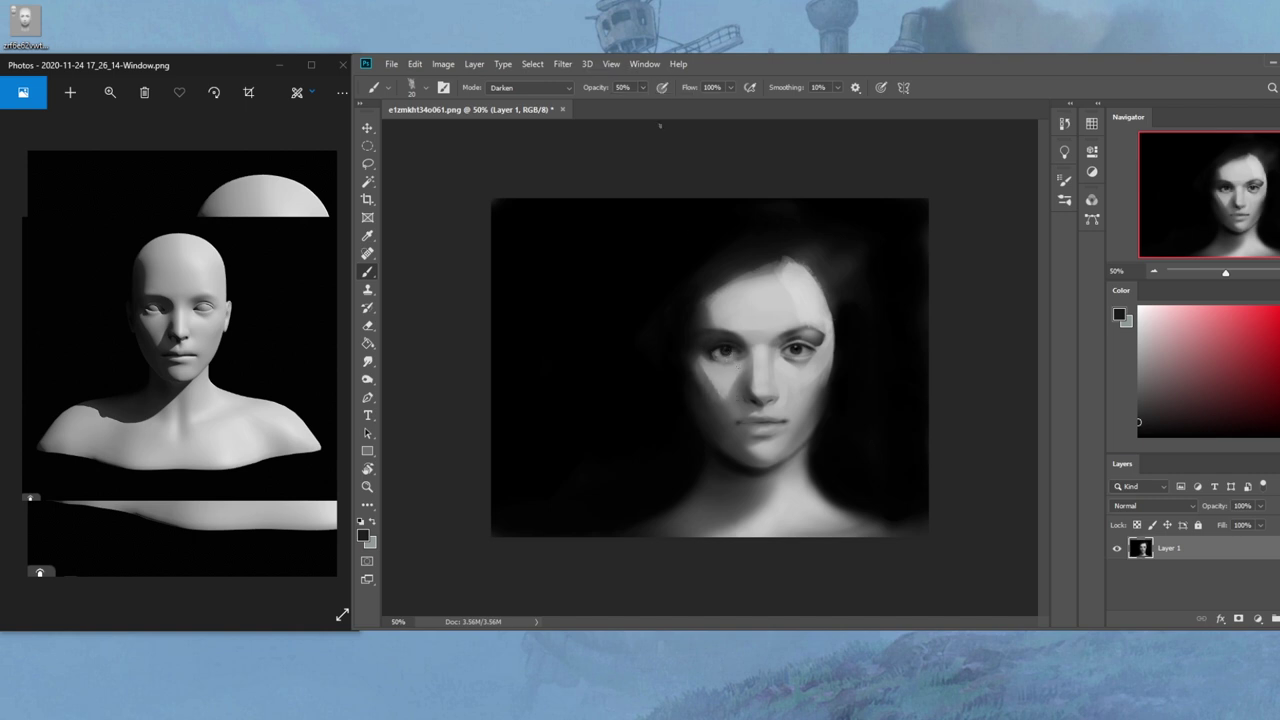
# Raise the Darken brush's opacity to 63% and sample a tone from the left-hand eye
pyautogui.moveTo(643, 88); pyautogui.dragTo(646, 106)
pyautogui.moveTo(643, 88); pyautogui.dragTo(648, 107)
pyautogui.hotkey('ctrl', '+')
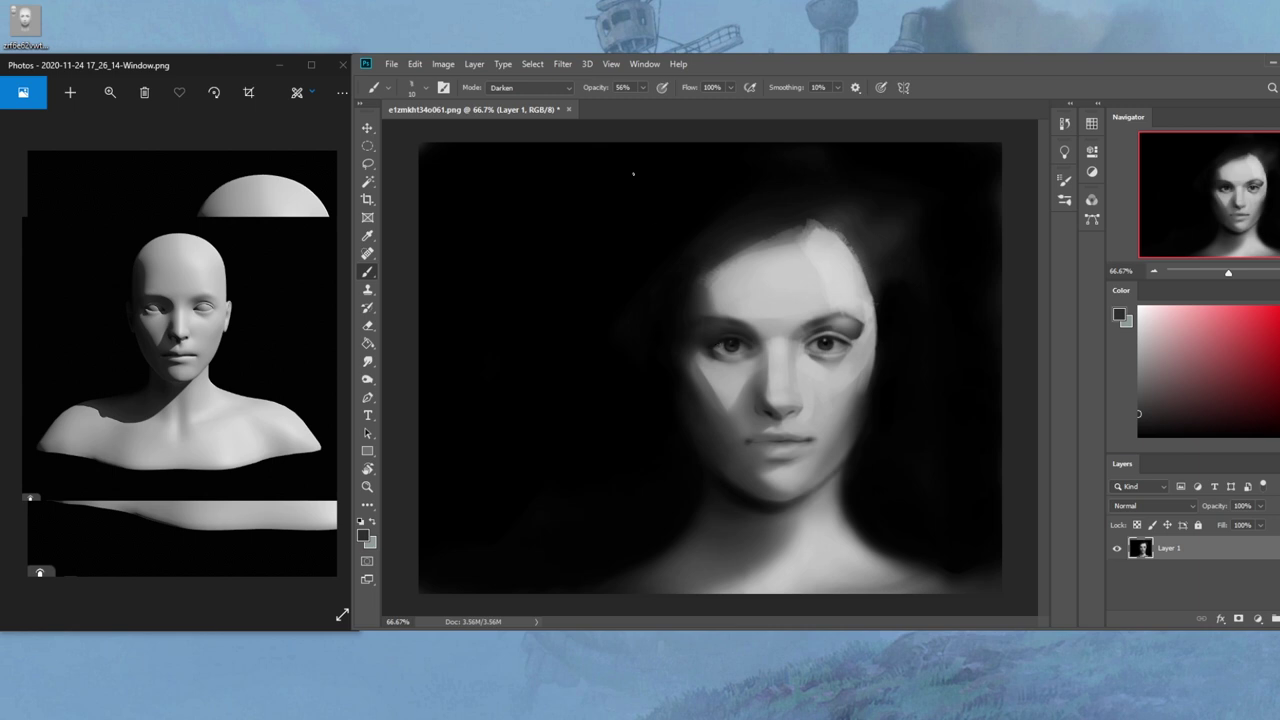
pyautogui.click(643, 88)
pyautogui.click(646, 103)
pyautogui.click(642, 89)
pyautogui.click(646, 104)
pyautogui.keyDown('alt'); pyautogui.click(720, 345); pyautogui.keyUp('alt')
# Switch the brush to Normal mode, sample a face tone and paint the shadow plane beside the nostril
pyautogui.keyDown('alt'); pyautogui.click(797, 455); pyautogui.keyUp('alt')
pyautogui.click(555, 88)
pyautogui.click(548, 97)
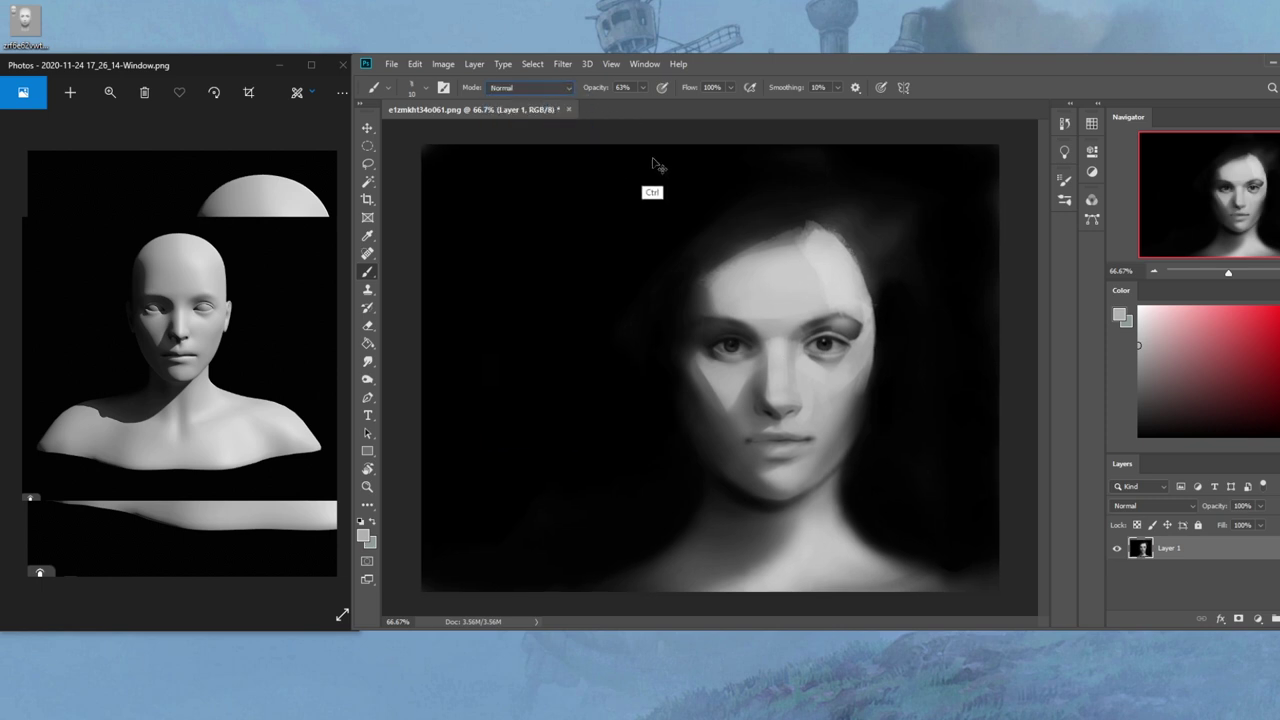
pyautogui.hotkey('ctrl', '-')
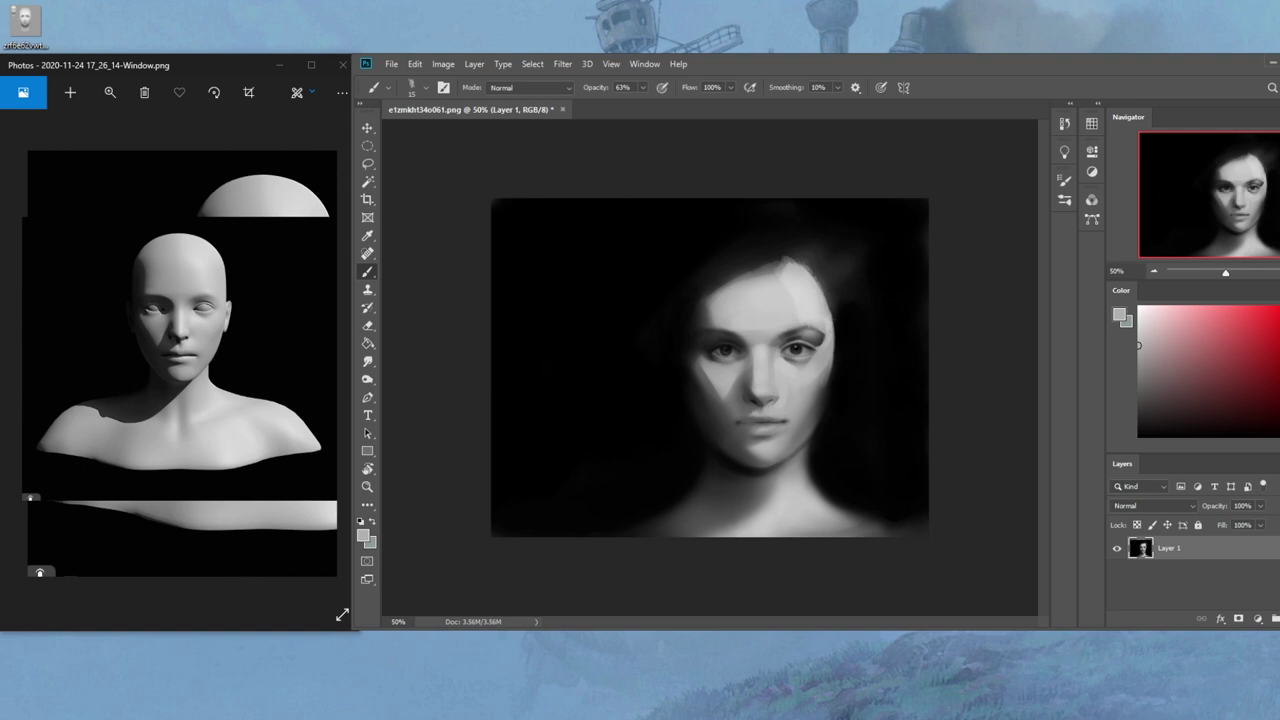
pyautogui.keyDown('alt'); pyautogui.click(762, 414); pyautogui.keyUp('alt')
pyautogui.moveTo(749, 397); pyautogui.dragTo(760, 401)
# Sample the left-hand cheek, soften with the Smudge tool at 5% strength, and sample the forehead's light tone for the brush
pyautogui.keyDown('alt'); pyautogui.click(727, 394); pyautogui.keyUp('alt')
pyautogui.keyDown('alt'); pyautogui.click(726, 394); pyautogui.keyUp('alt')
pyautogui.click(365, 361)
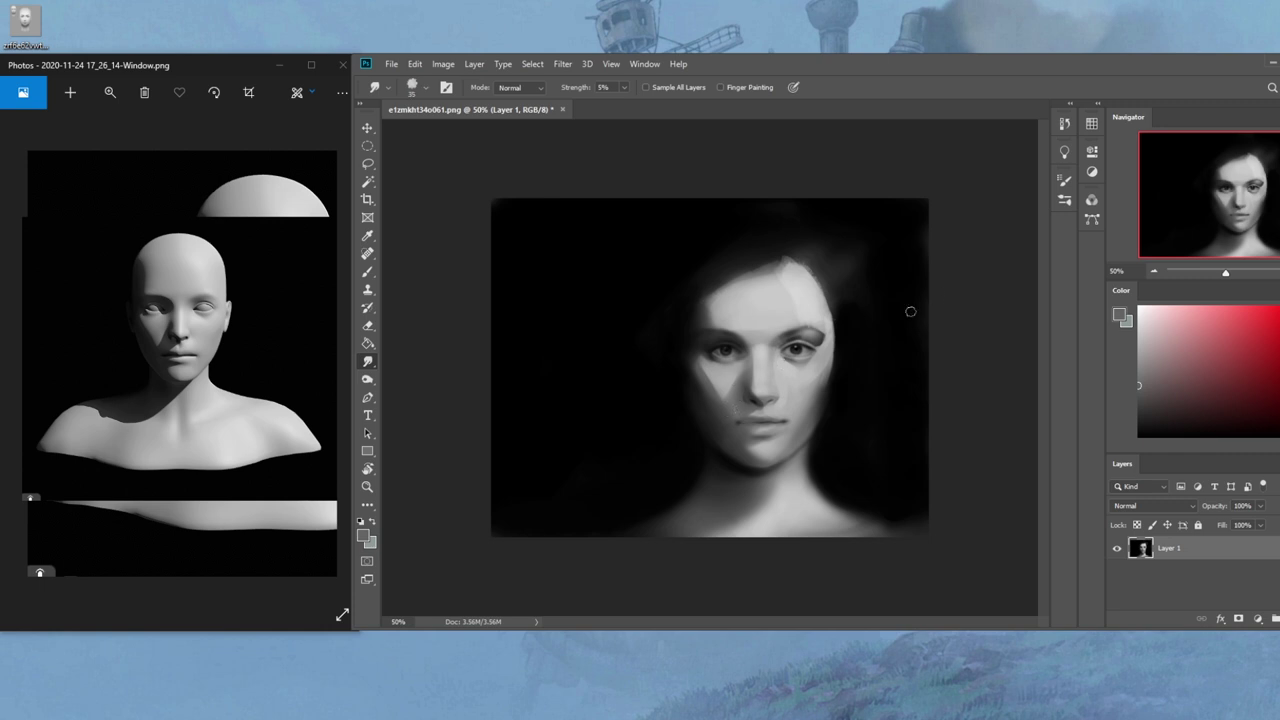
pyautogui.press('b')
pyautogui.press('alt')
pyautogui.keyDown('alt'); pyautogui.click(768, 300); pyautogui.keyUp('alt')
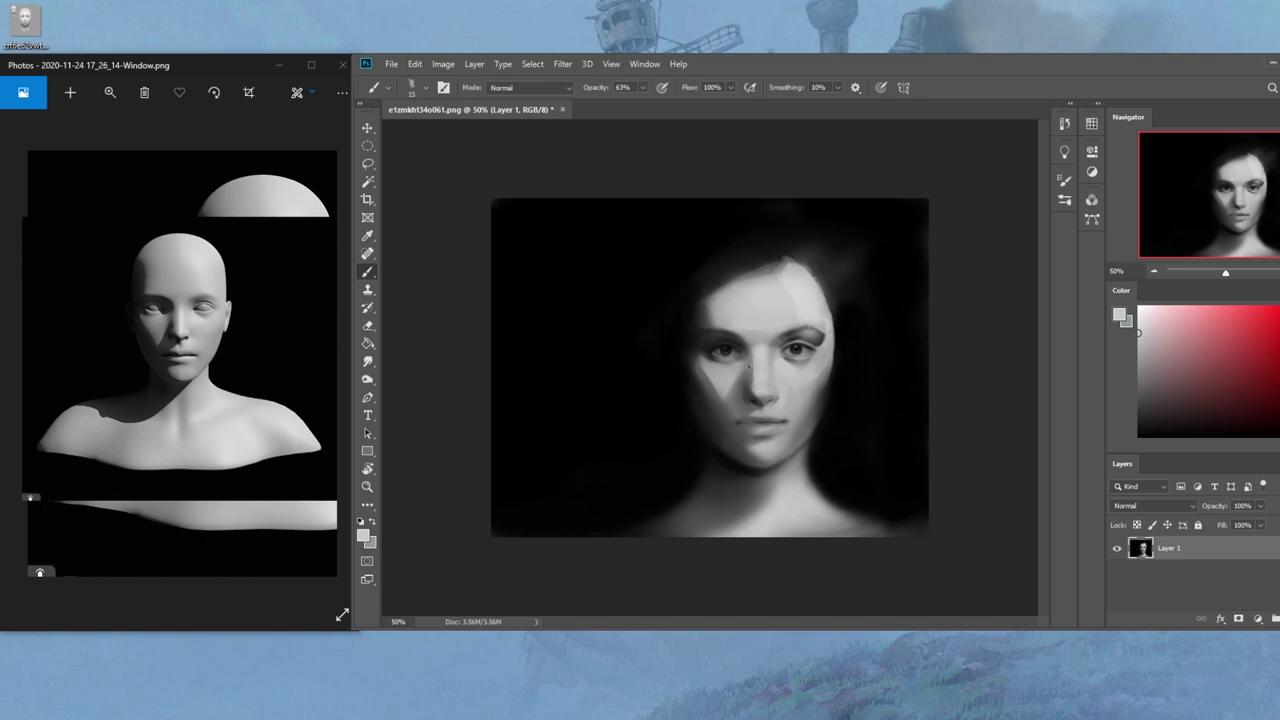
# Lower the brush opacity to 40% and dab sampled tone on the side of the nose bridge, trying different blending modes
pyautogui.keyDown('alt'); pyautogui.click(722, 370); pyautogui.keyUp('alt')
pyautogui.click(568, 88)
pyautogui.click(521, 152)
pyautogui.click(642, 87)
pyautogui.moveTo(647, 103); pyautogui.dragTo(628, 103)
pyautogui.click(751, 354)
pyautogui.press('x')
pyautogui.click(517, 88)
pyautogui.click(510, 95)
# Set the brush to Darken and shade the right-hand eye's outer upper lid with a sampled tone
pyautogui.keyDown('alt'); pyautogui.click(747, 379); pyautogui.keyUp('alt')
pyautogui.click(520, 88)
pyautogui.click(520, 153)
pyautogui.keyDown('alt'); pyautogui.click(794, 362); pyautogui.keyUp('alt')
pyautogui.moveTo(808, 338); pyautogui.dragTo(820, 333)
pyautogui.hotkey('ctrl', '1')
pyautogui.press('[')
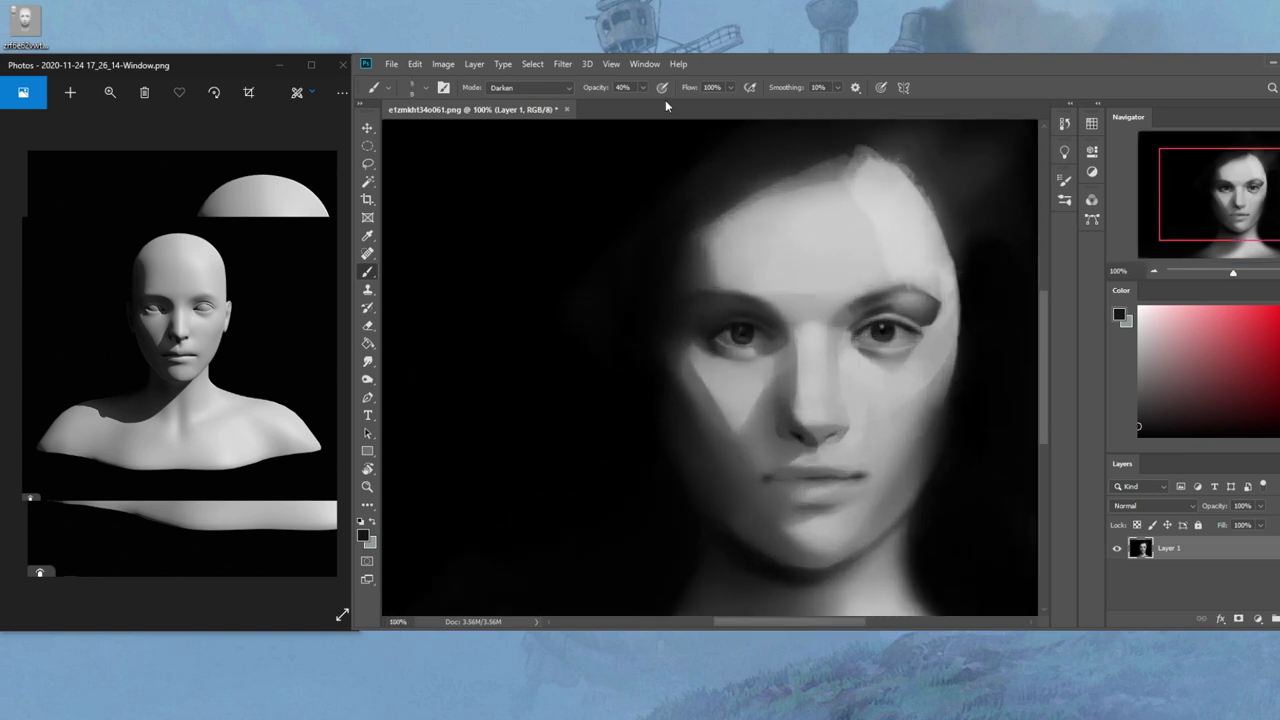
# Return the brush to Normal mode, enlarge it and rework the left-hand cheek with tones sampled from the cheek and nose
pyautogui.click(561, 88)
pyautogui.click(558, 95)
pyautogui.hotkey('ctrl', '-')
pyautogui.hotkey('ctrl', '-')
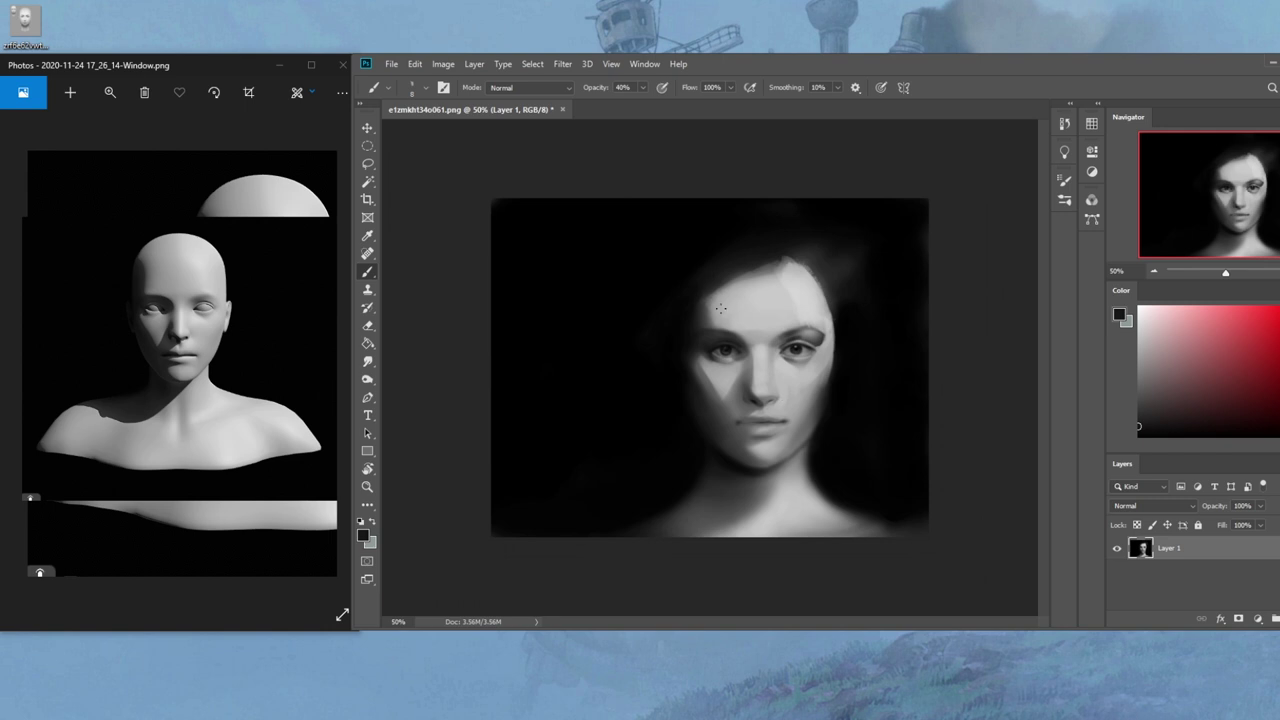
pyautogui.keyDown('alt'); pyautogui.click(714, 386); pyautogui.keyUp('alt')
pyautogui.press(']')
pyautogui.press(']')
pyautogui.keyDown('alt'); pyautogui.click(729, 403); pyautogui.keyUp('alt')
pyautogui.keyDown('alt'); pyautogui.click(777, 376); pyautogui.keyUp('alt')
# Raise the brush opacity to 73% and touch up the nose and right-hand cheek with tones sampled from the face
pyautogui.click(543, 89)
pyautogui.click(628, 92)
pyautogui.click(643, 88)
pyautogui.moveTo(645, 103); pyautogui.dragTo(657, 103)
pyautogui.click(763, 388)
pyautogui.keyDown('alt'); pyautogui.click(754, 334); pyautogui.keyUp('alt')
pyautogui.keyDown('alt'); pyautogui.click(787, 405); pyautogui.keyUp('alt')
pyautogui.keyDown('alt'); pyautogui.click(821, 400); pyautogui.keyUp('alt')
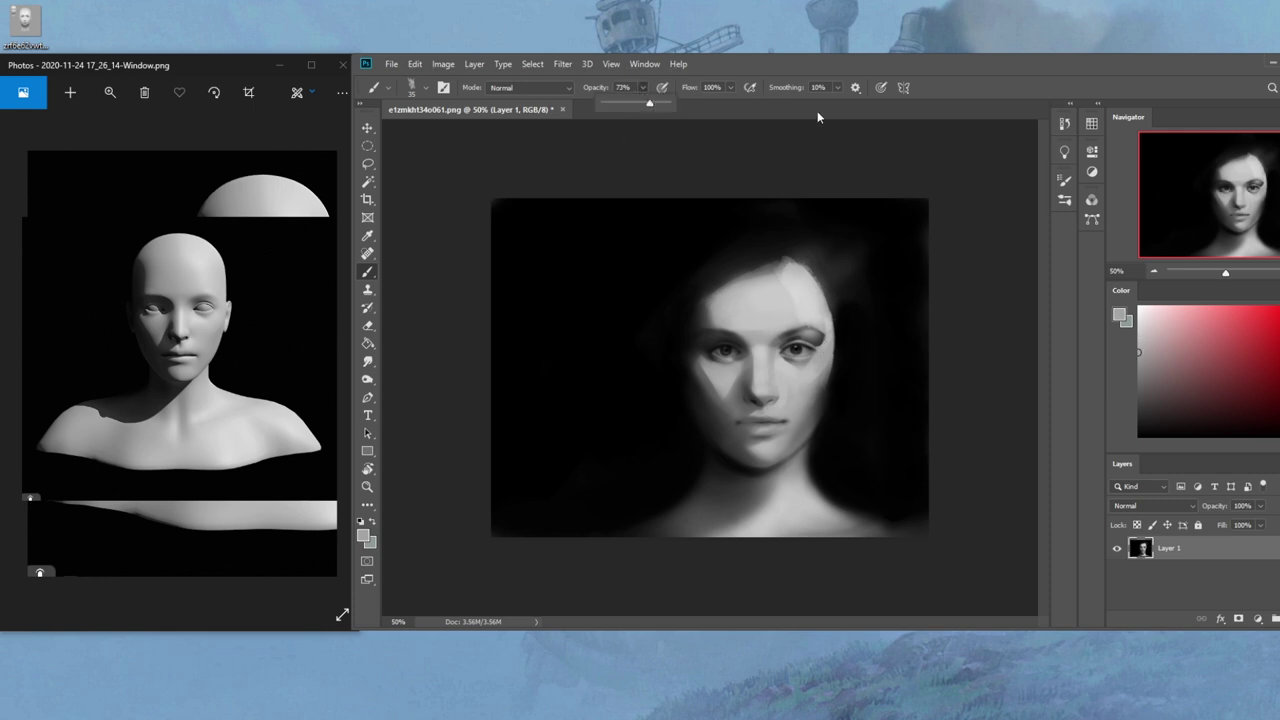
pyautogui.press('7')
pyautogui.press('3')
pyautogui.keyDown('alt'); pyautogui.click(806, 411); pyautogui.keyUp('alt')
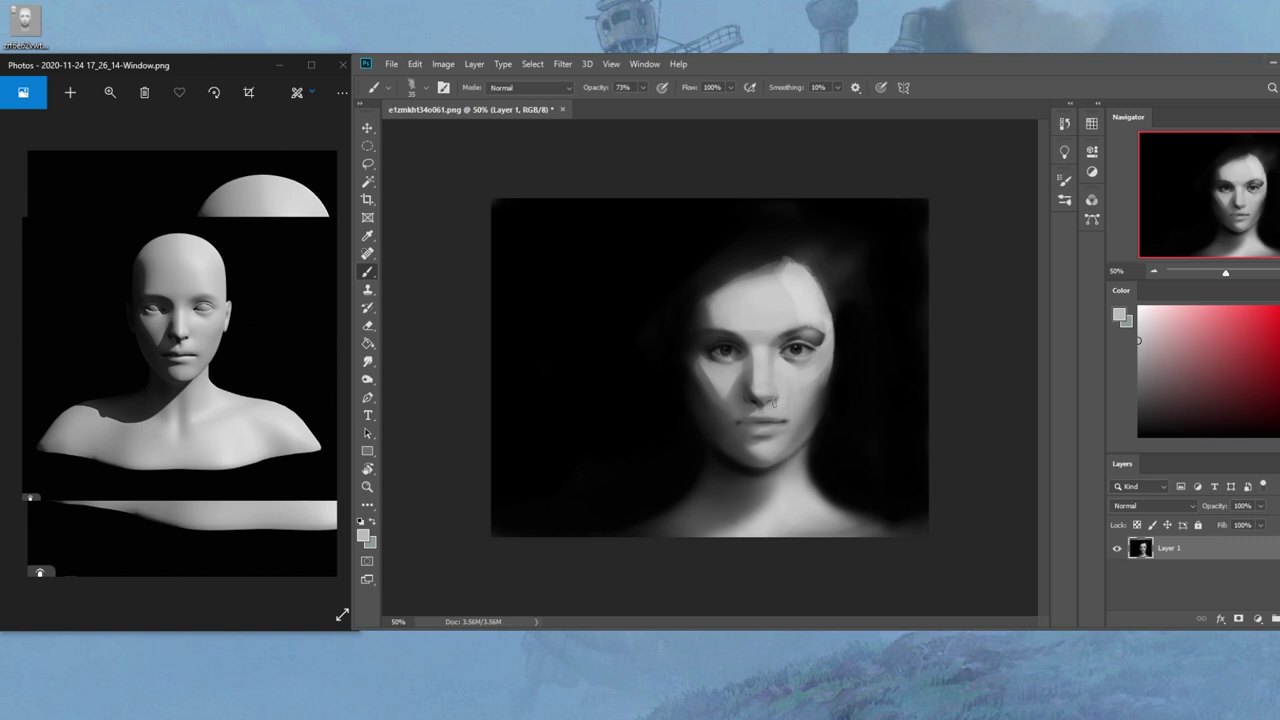
# Reset the foreground color to black and darken the line between the lips with short strokes
pyautogui.press('d')
pyautogui.moveTo(740, 424); pyautogui.dragTo(755, 421)
pyautogui.moveTo(737, 423); pyautogui.dragTo(758, 420)
pyautogui.moveTo(768, 422); pyautogui.dragTo(787, 422)
pyautogui.press('[')
# Repaint the lower lip and chin planes with tones sampled from the chin and cheek, enlarging the brush
pyautogui.keyDown('alt'); pyautogui.click(762, 437); pyautogui.keyUp('alt')
pyautogui.keyDown('alt'); pyautogui.click(768, 460); pyautogui.keyUp('alt')
pyautogui.keyDown('alt'); pyautogui.click(790, 400); pyautogui.keyUp('alt')
pyautogui.press(']')
pyautogui.moveTo(776, 429); pyautogui.dragTo(762, 430)
pyautogui.press(']')
pyautogui.keyDown('alt'); pyautogui.click(752, 468); pyautogui.keyUp('alt')
pyautogui.keyDown('alt'); pyautogui.click(781, 445); pyautogui.keyUp('alt')
pyautogui.keyDown('alt'); pyautogui.click(729, 433); pyautogui.keyUp('alt')
# Move the reference window over, switch to VLC media player, skip ahead in Sequence 01_1.mp4 and close it
pyautogui.moveTo(217, 55); pyautogui.dragTo(297, 54)
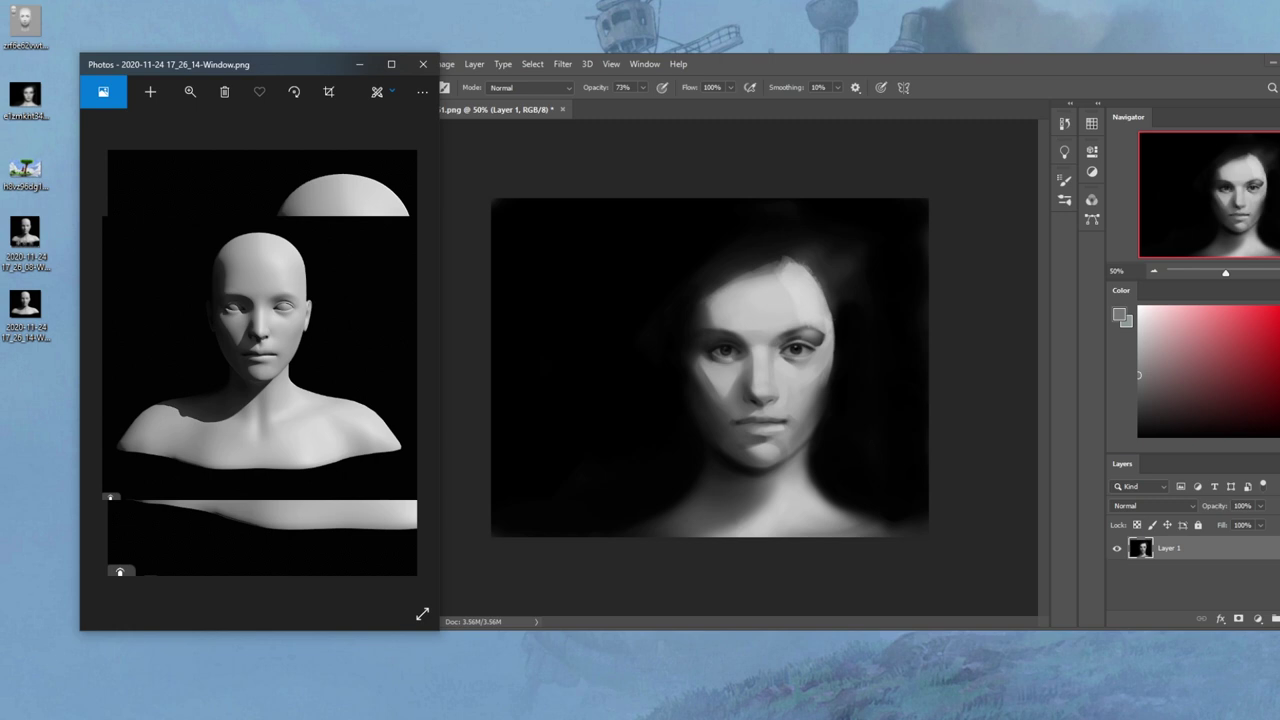
pyautogui.hotkey('alt', 'Tab')
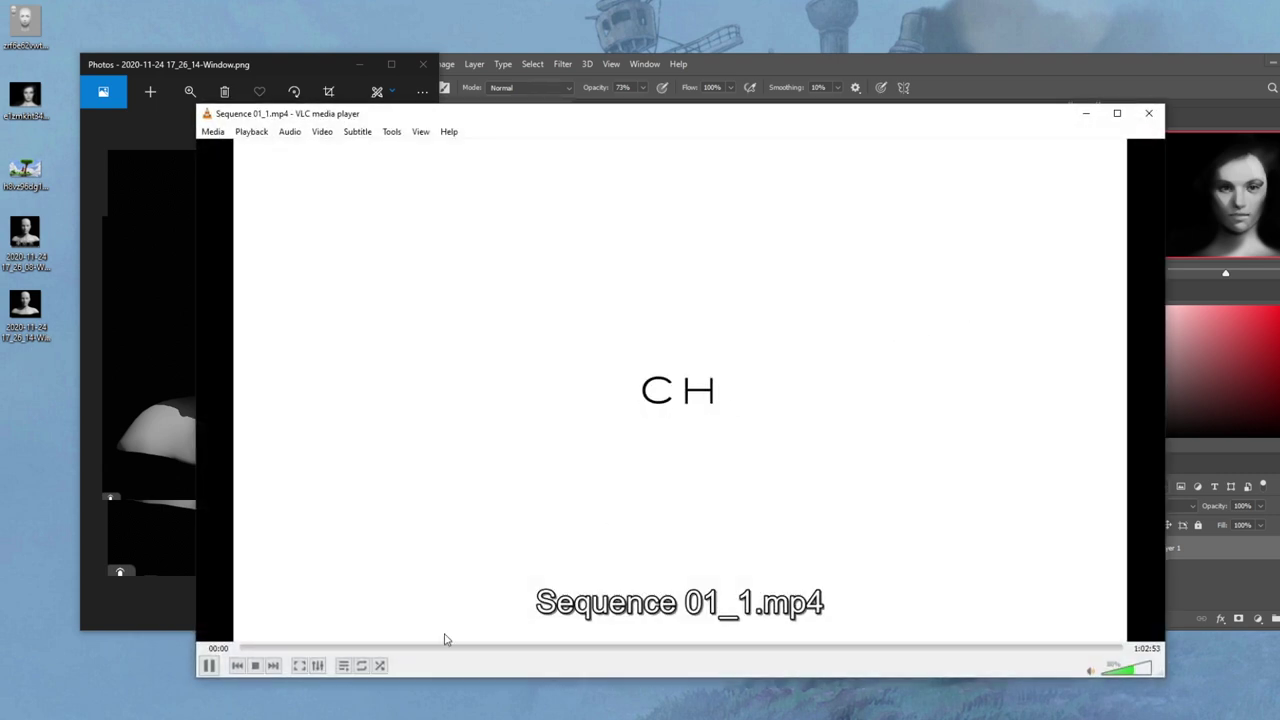
pyautogui.click(320, 648)
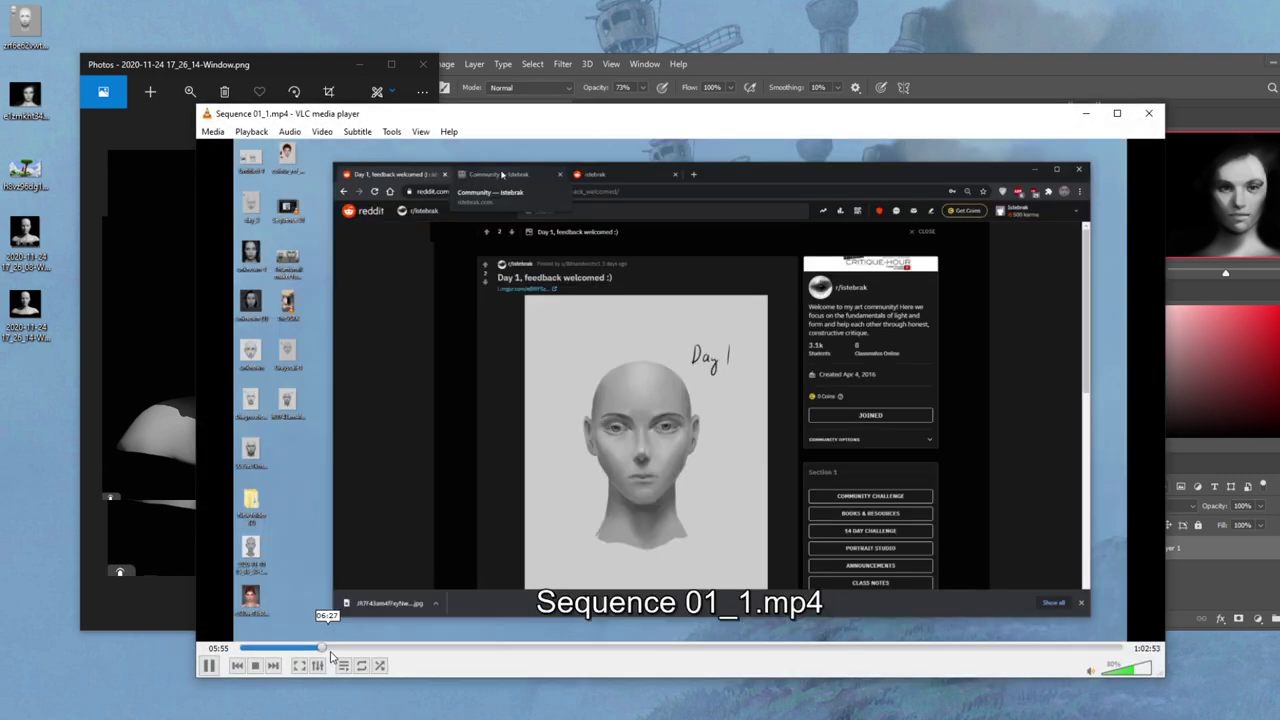
pyautogui.click(1156, 115)
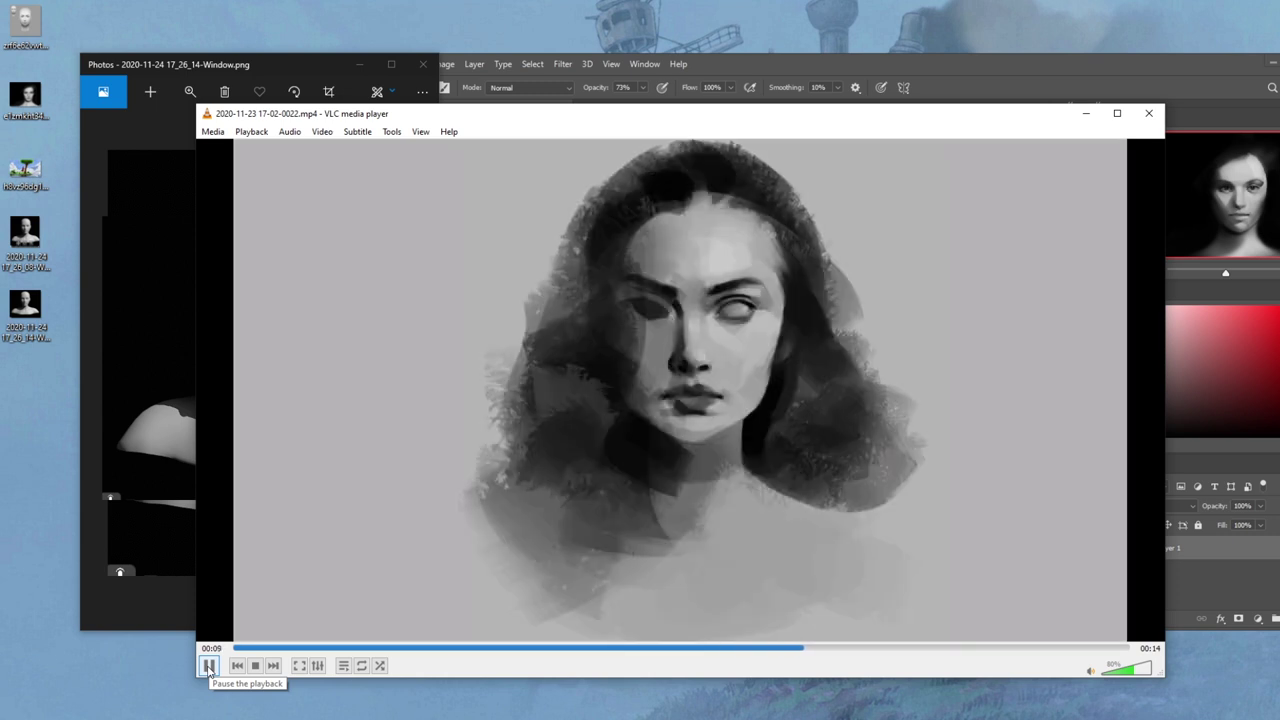
pyautogui.click(1089, 671)
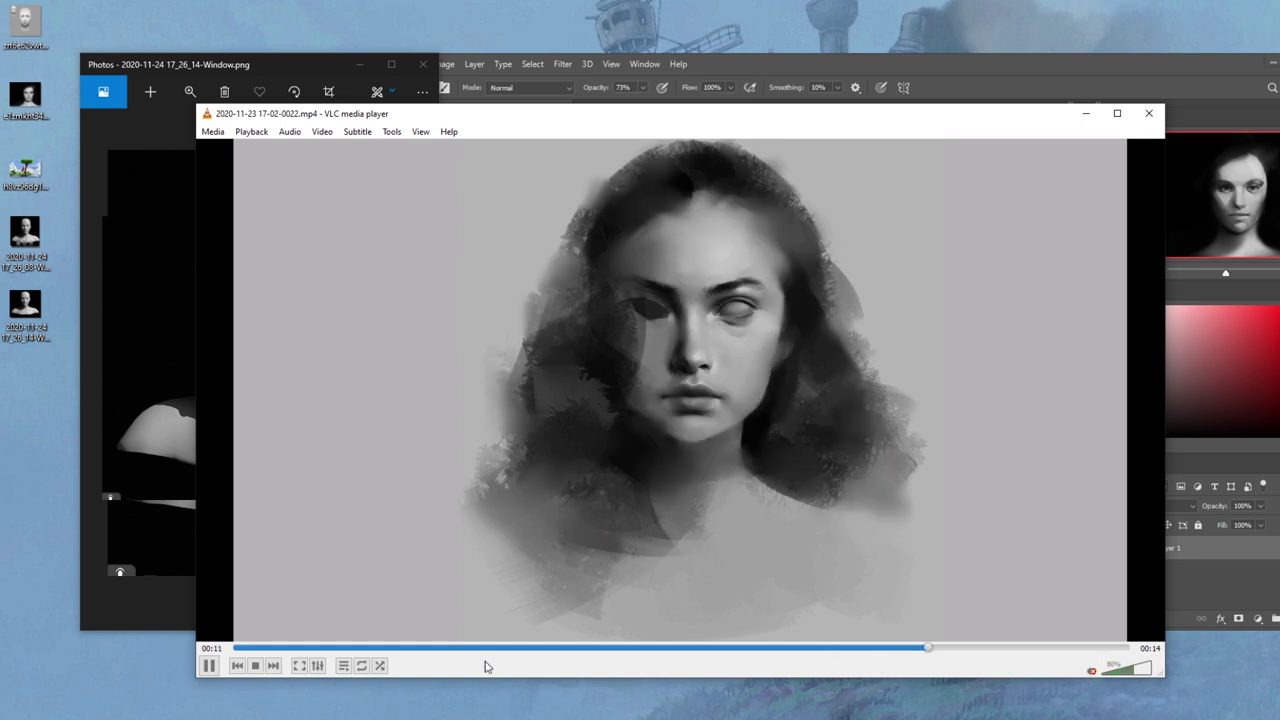
pyautogui.click(209, 666)
pyautogui.click(972, 648)
pyautogui.moveTo(975, 652); pyautogui.dragTo(857, 652)
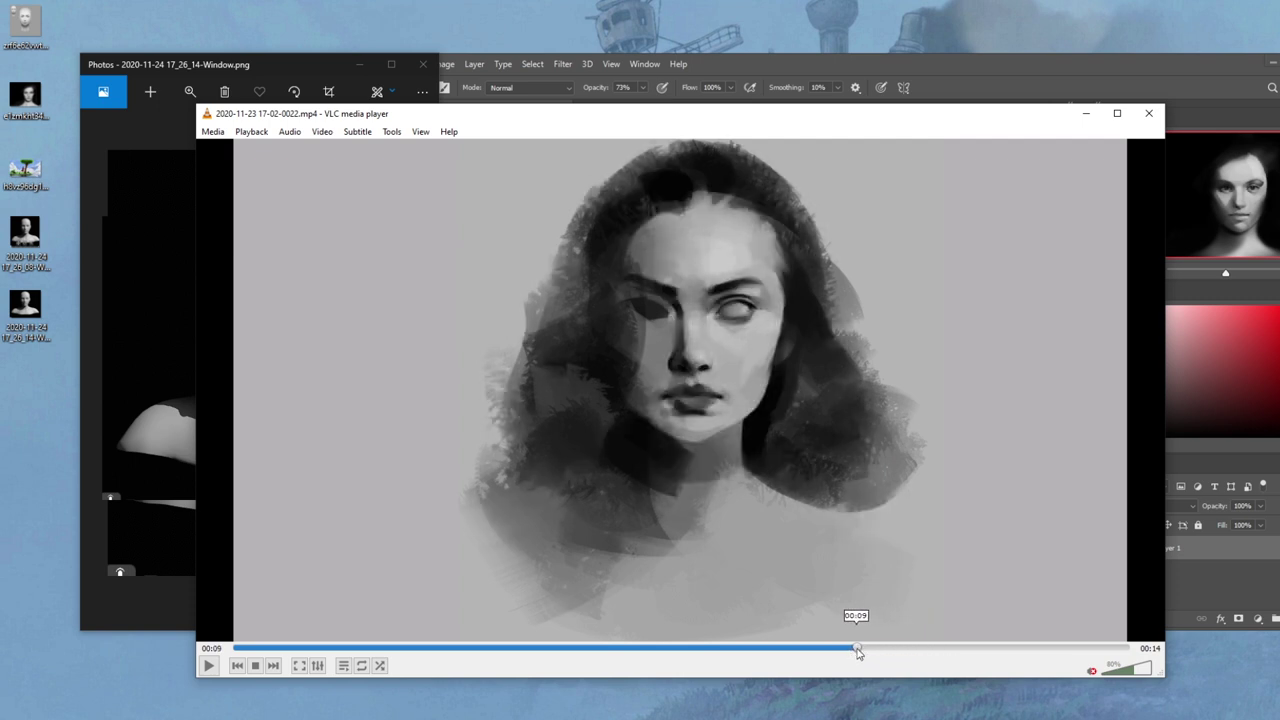
pyautogui.click(210, 666)
pyautogui.click(210, 666)
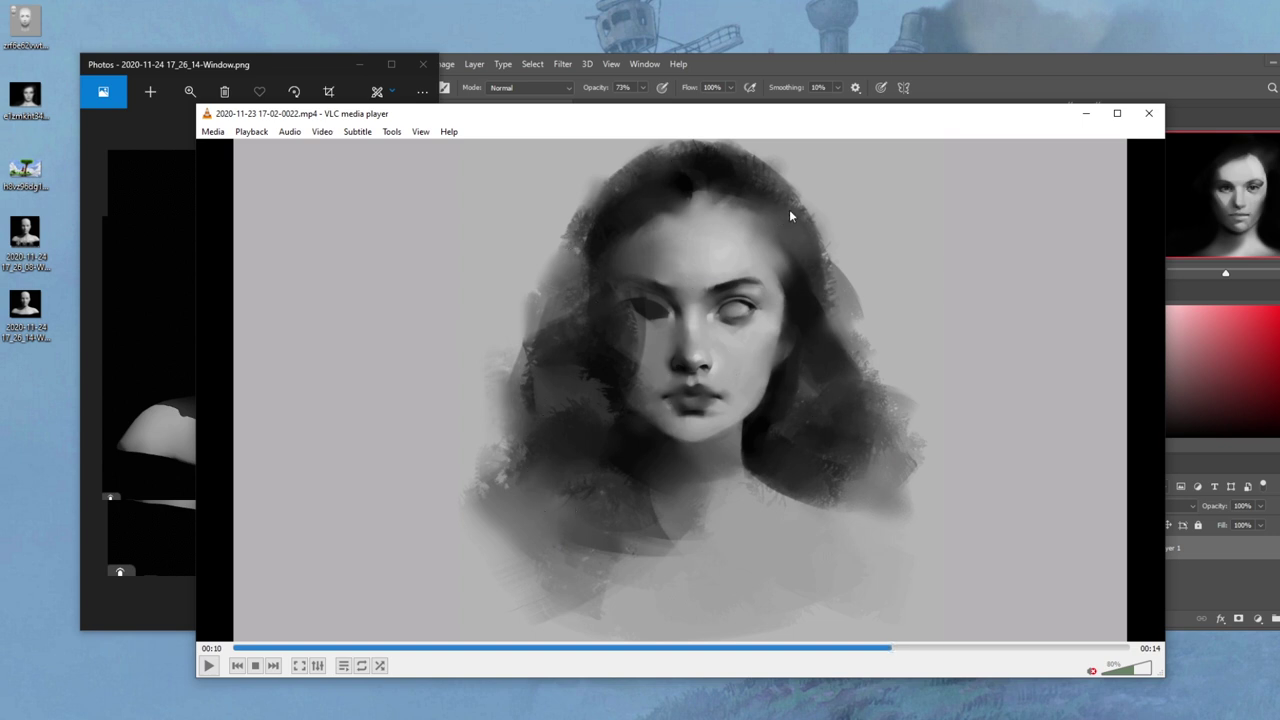
pyautogui.click(209, 667)
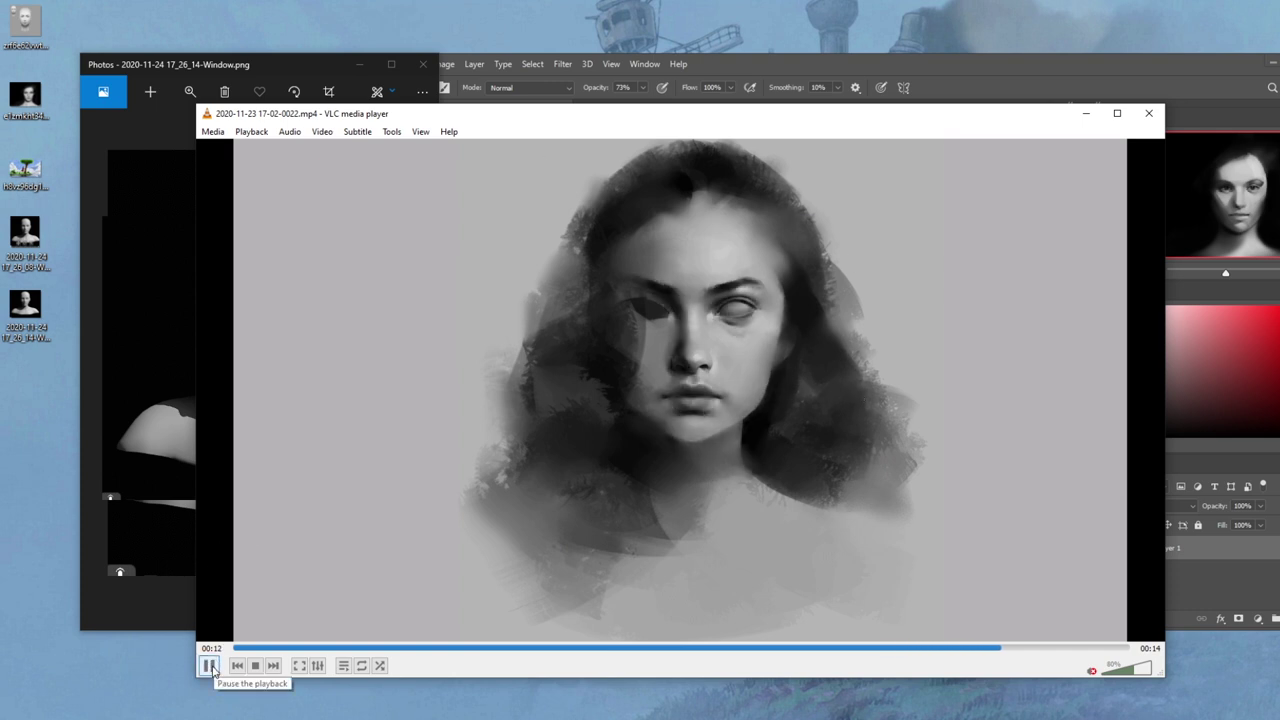
pyautogui.click(536, 649)
pyautogui.moveTo(670, 650); pyautogui.dragTo(711, 653)
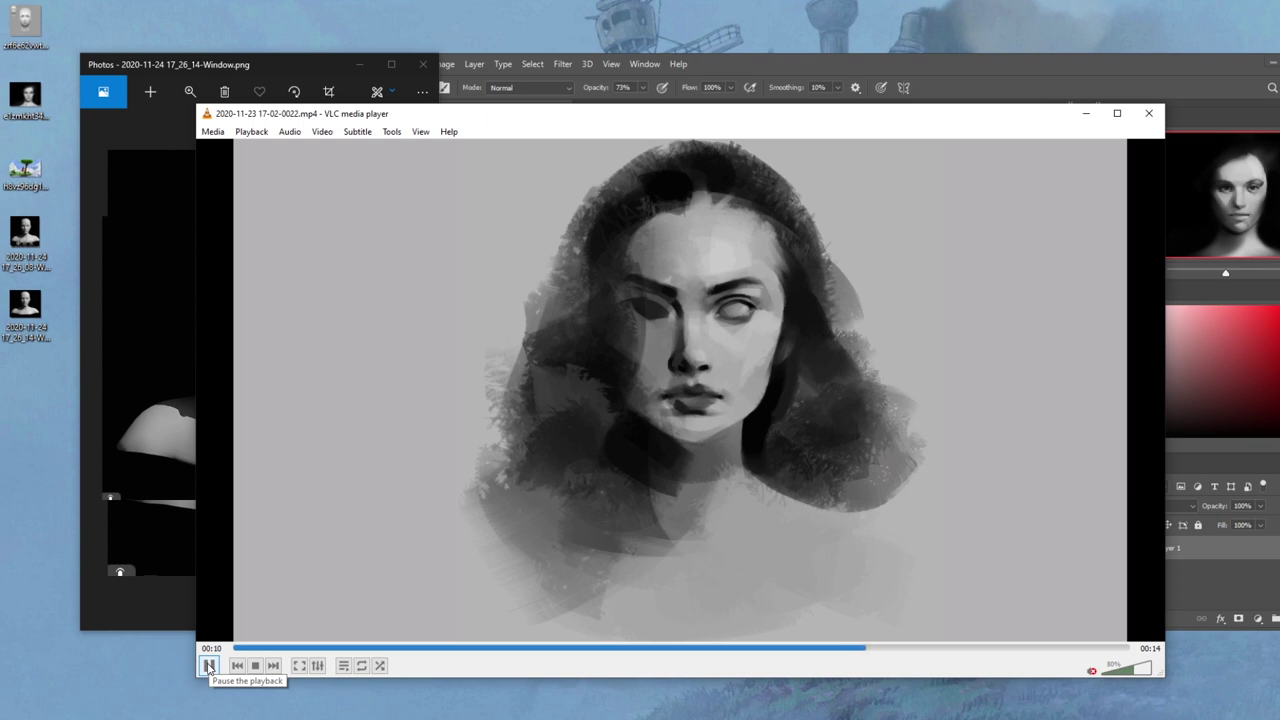
pyautogui.click(208, 666)
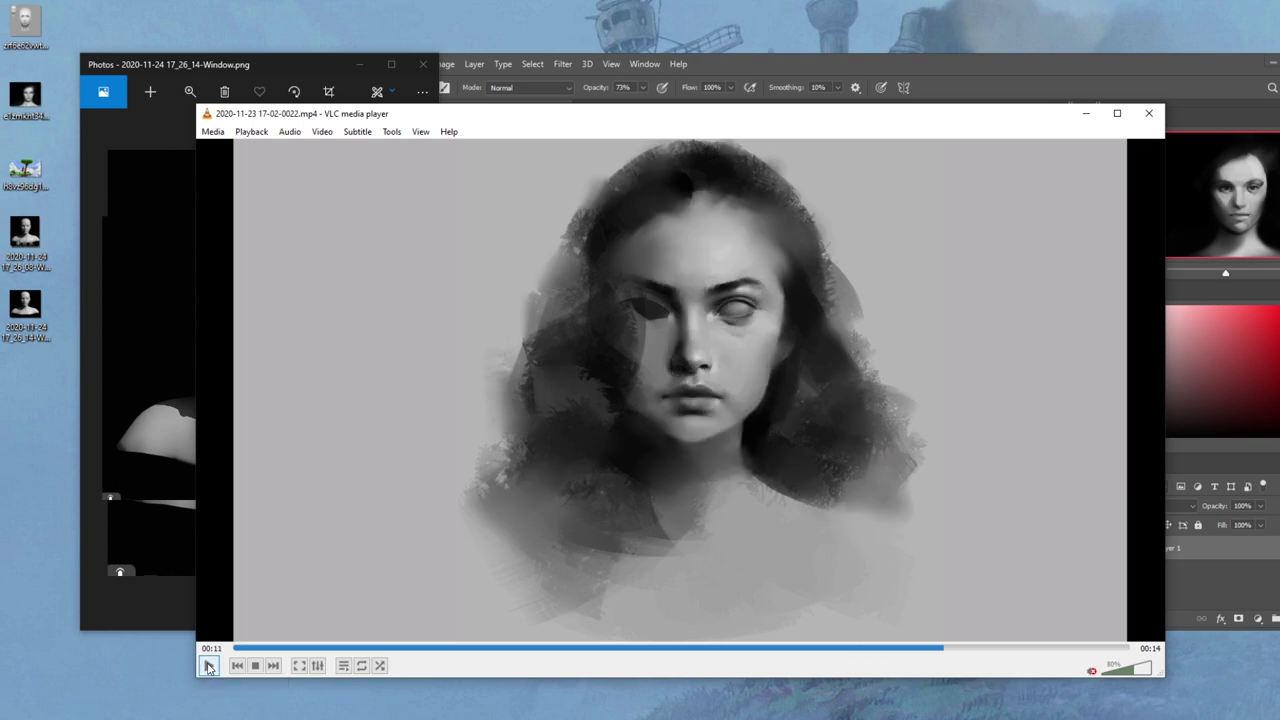
pyautogui.click(1152, 115)
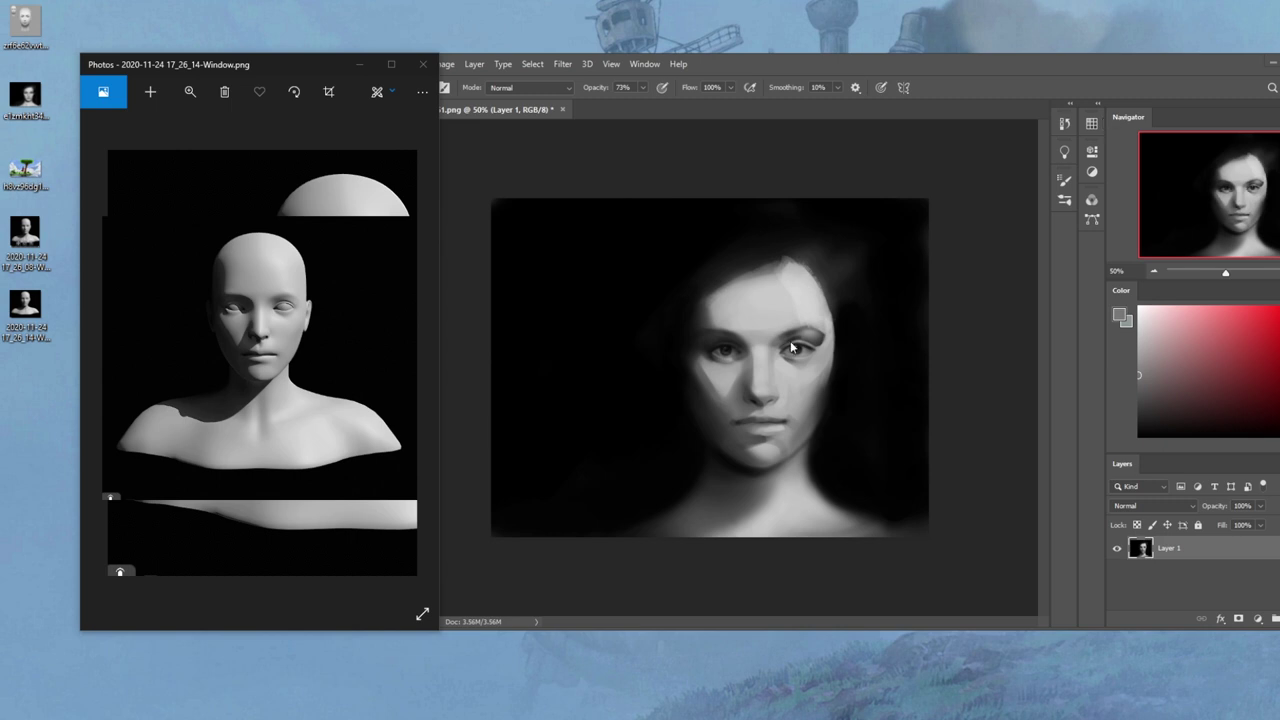
# Return to Photoshop and paint near-white highlights above the right-hand eyebrow and beside the mouth
pyautogui.click(797, 405)
pyautogui.keyDown('alt'); pyautogui.click(731, 290); pyautogui.keyUp('alt')
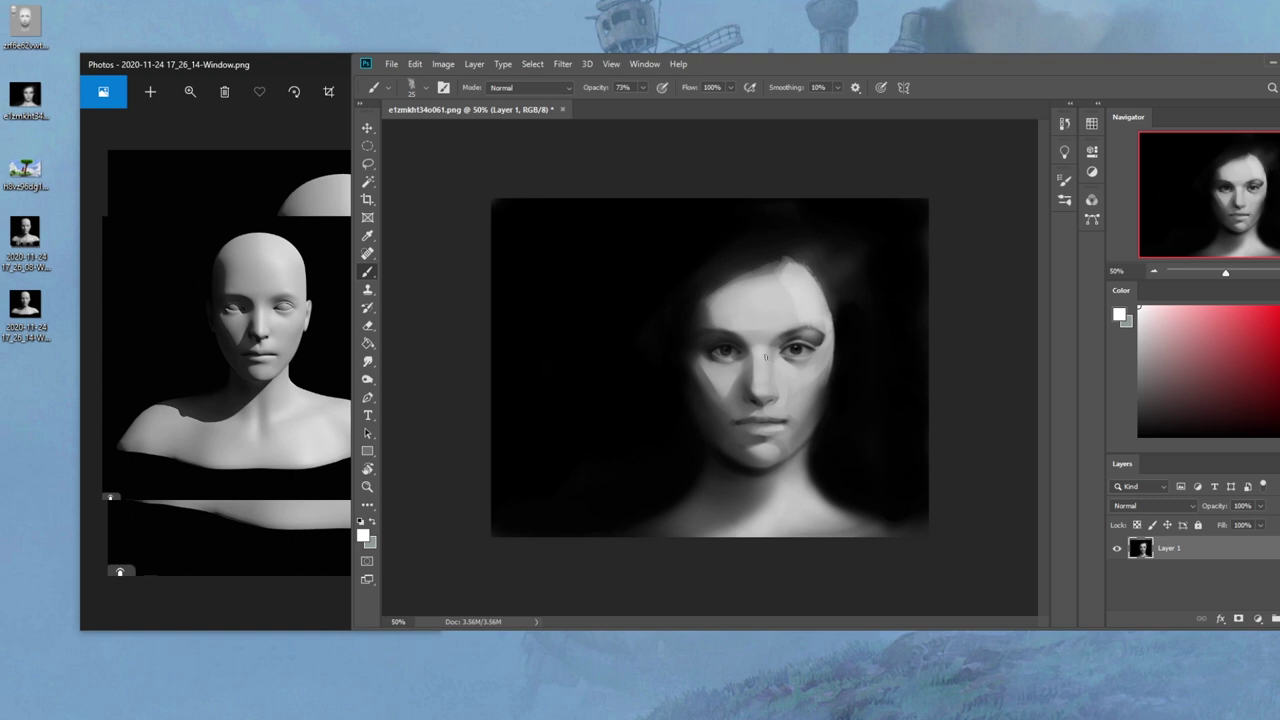
pyautogui.press('[')
pyautogui.moveTo(810, 320); pyautogui.dragTo(805, 304)
pyautogui.press(']')
pyautogui.press(']')
pyautogui.keyDown('alt'); pyautogui.click(784, 422); pyautogui.keyUp('alt')
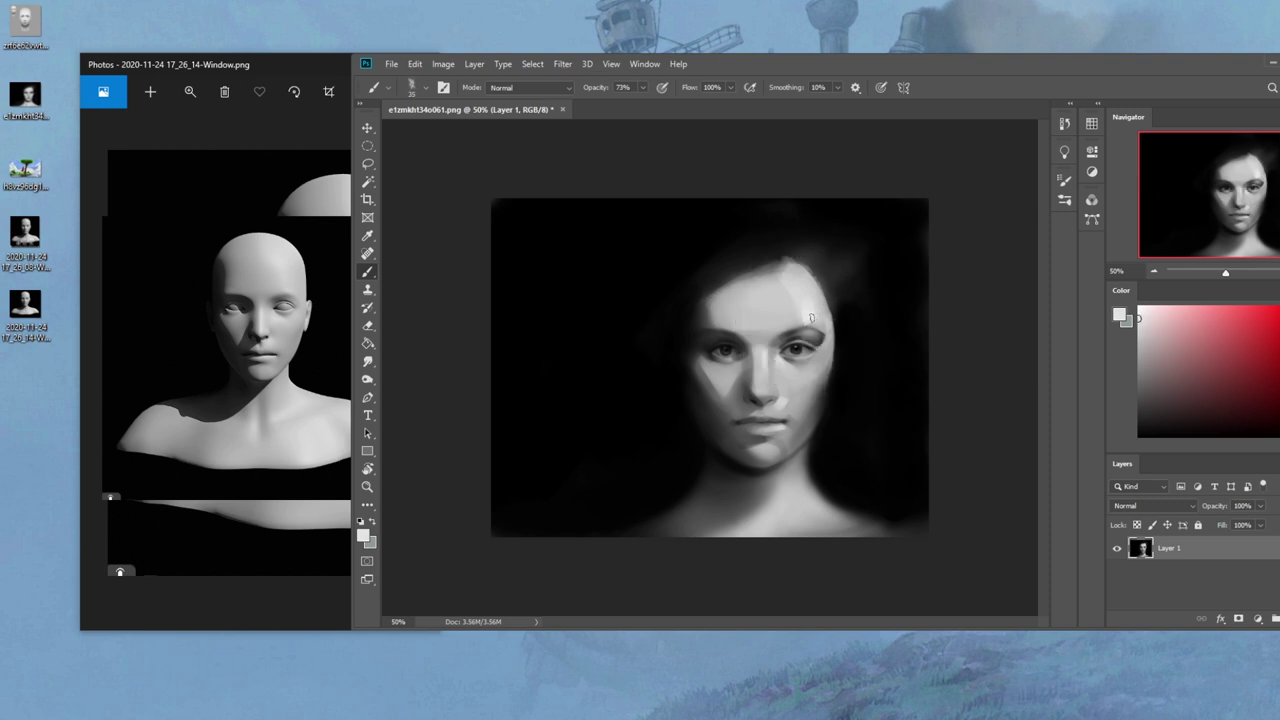
# Raise the brush opacity to 87% and paint over the dark outer corner above the right-hand eye
pyautogui.click(643, 88)
pyautogui.click(650, 107)
pyautogui.click(820, 323)
pyautogui.keyDown('alt'); pyautogui.click(826, 346); pyautogui.keyUp('alt')
# Switch to the browser to view the PortraitStudio page, and minimize it
pyautogui.click(166, 688)
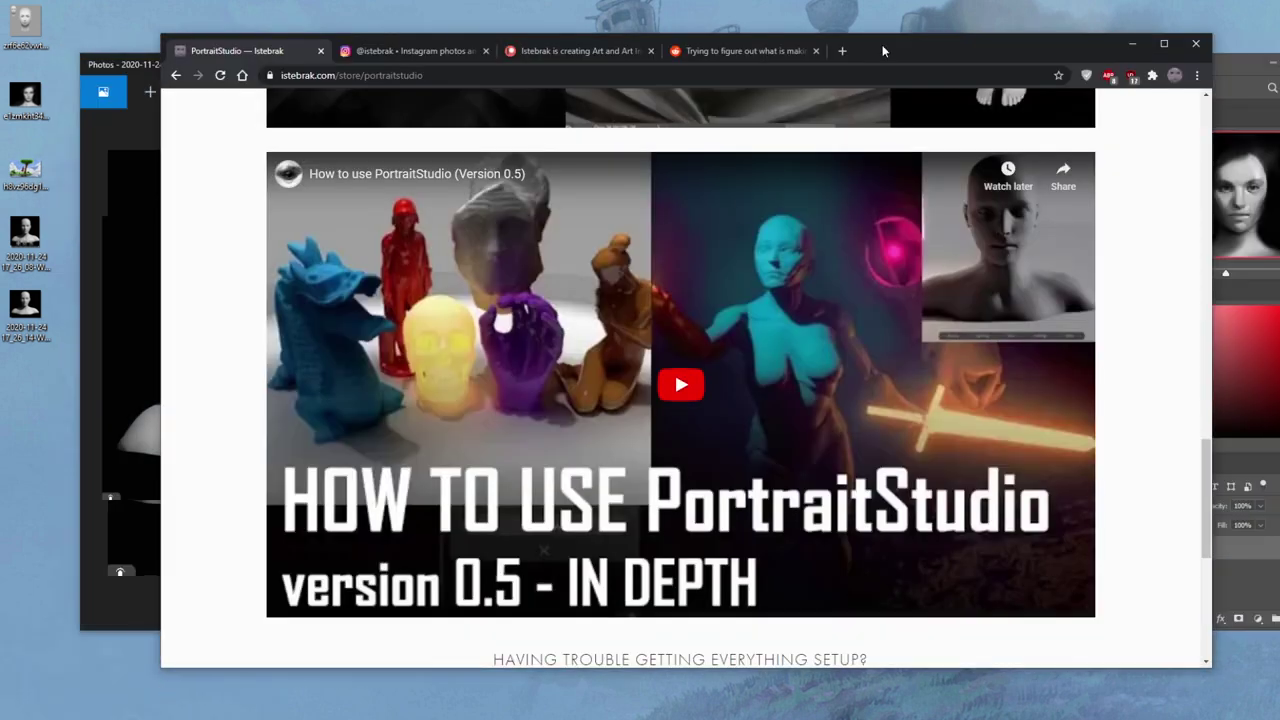
pyautogui.click(1131, 44)
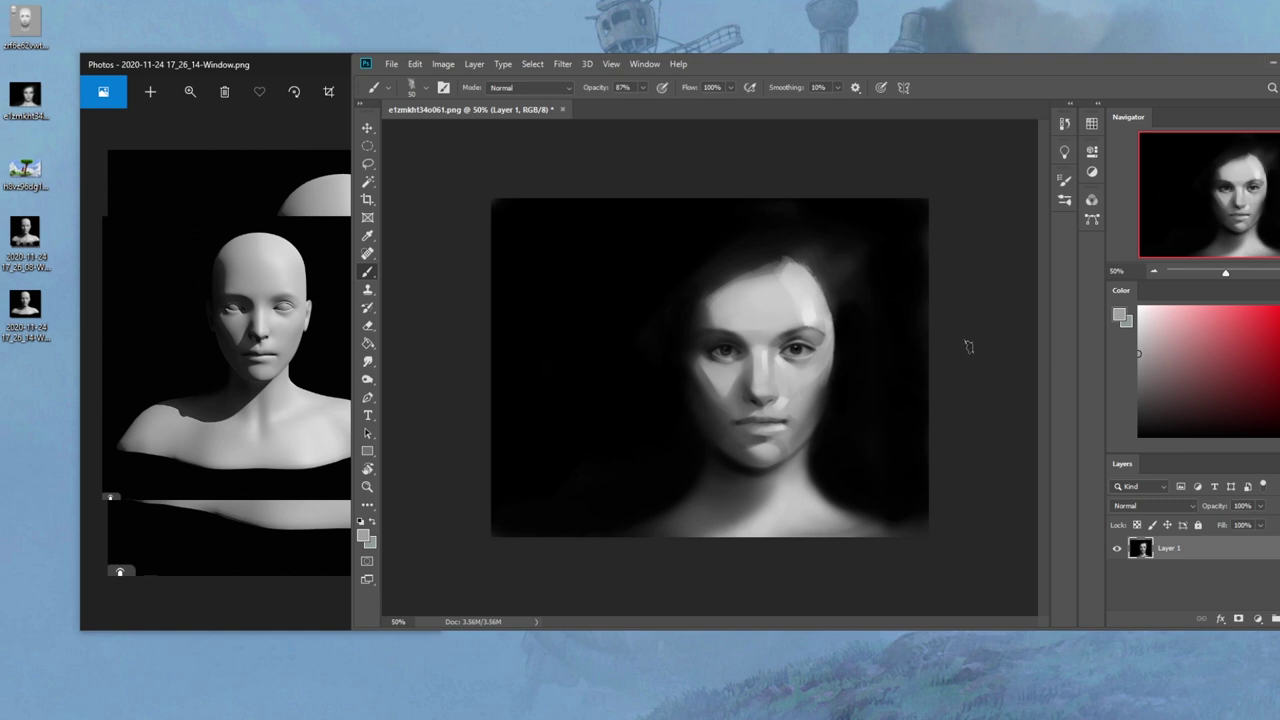
# Raise the Smudge tool's strength and blend the forehead highlight with an enlarged tip
pyautogui.click(367, 361)
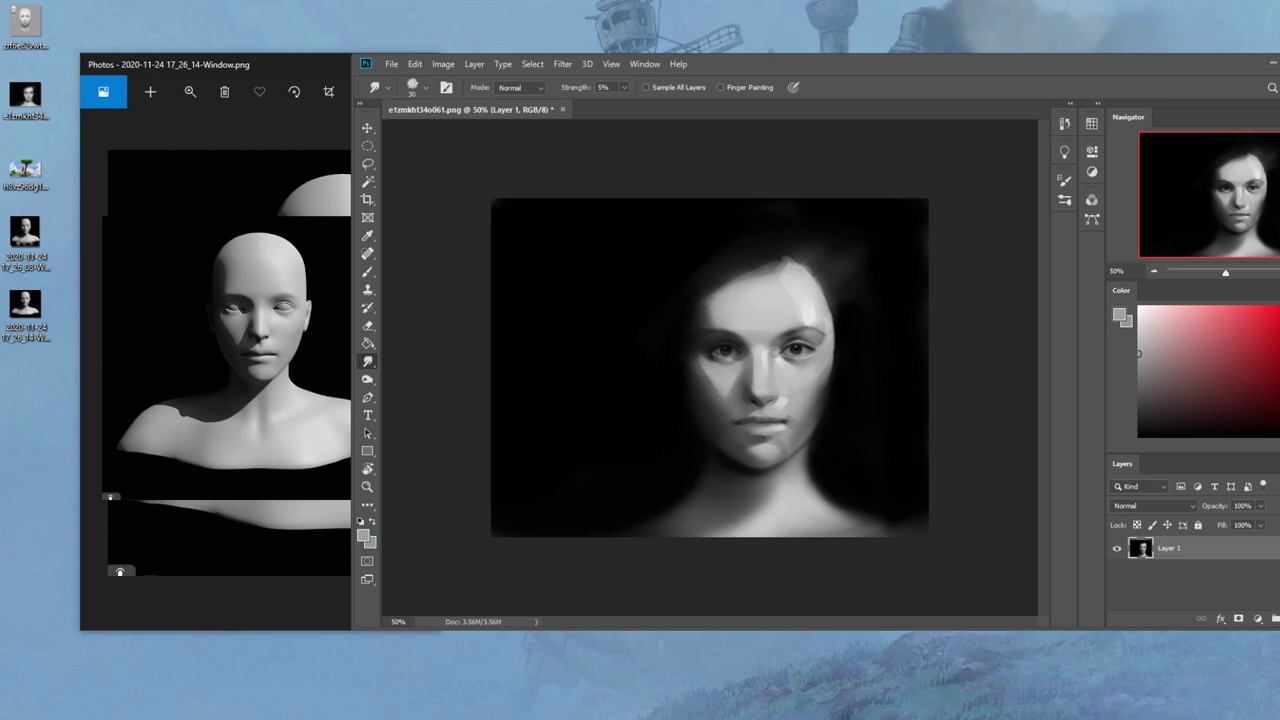
pyautogui.press('[')
pyautogui.click(624, 87)
pyautogui.moveTo(624, 103); pyautogui.dragTo(637, 104)
pyautogui.press(']')
pyautogui.press(']')
pyautogui.press(']')
pyautogui.press(']')
pyautogui.press(']')
# Set the Smudge strength to 10% and blend the hard tonal edges on the forehead and face, varying the tip size
pyautogui.click(623, 87)
pyautogui.moveTo(631, 104); pyautogui.dragTo(615, 105)
pyautogui.click(783, 323)
pyautogui.press('[')
pyautogui.press('[')
pyautogui.press(']')
pyautogui.press(']')
pyautogui.press('[')
pyautogui.press('[')
pyautogui.press(']')
pyautogui.press(']')
pyautogui.press(']')
pyautogui.press('[')
pyautogui.press('[')
pyautogui.press(']')
pyautogui.press('[')
pyautogui.hotkey('ctrl', '-')
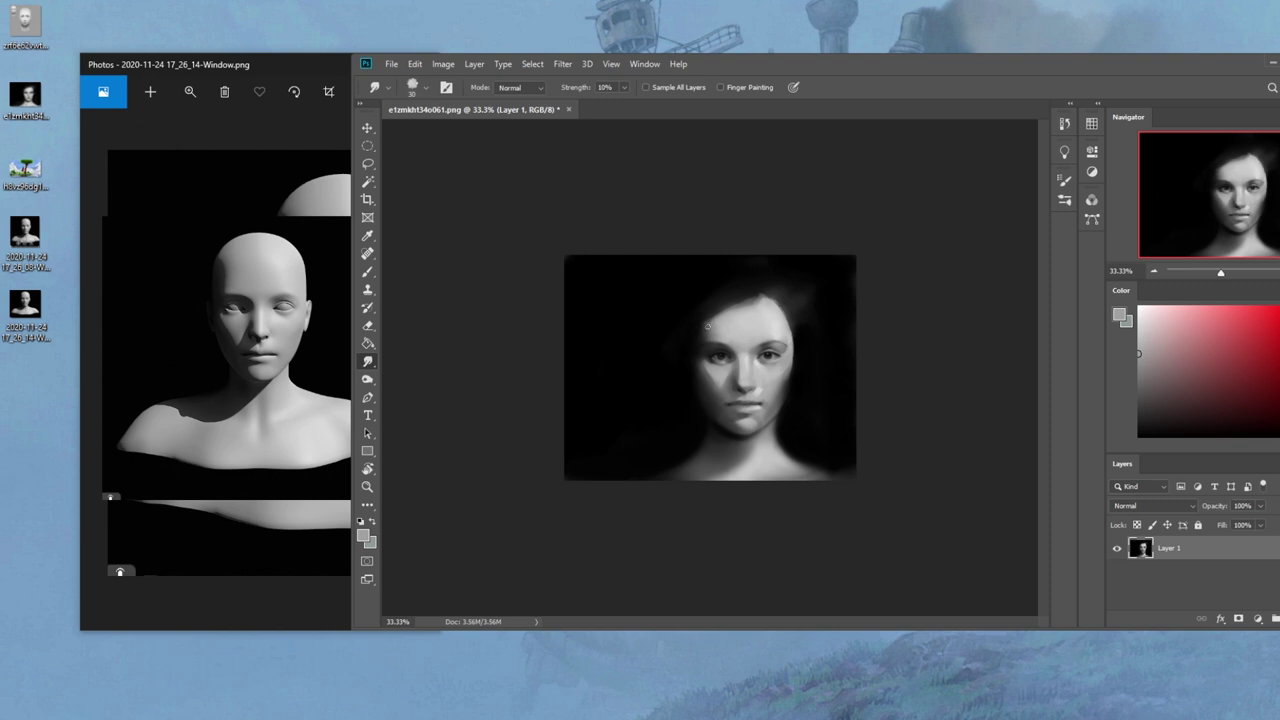
# Lower the Smudge strength to 3% and soften the left-hand side of the forehead
pyautogui.click(624, 87)
pyautogui.moveTo(625, 103); pyautogui.dragTo(620, 104)
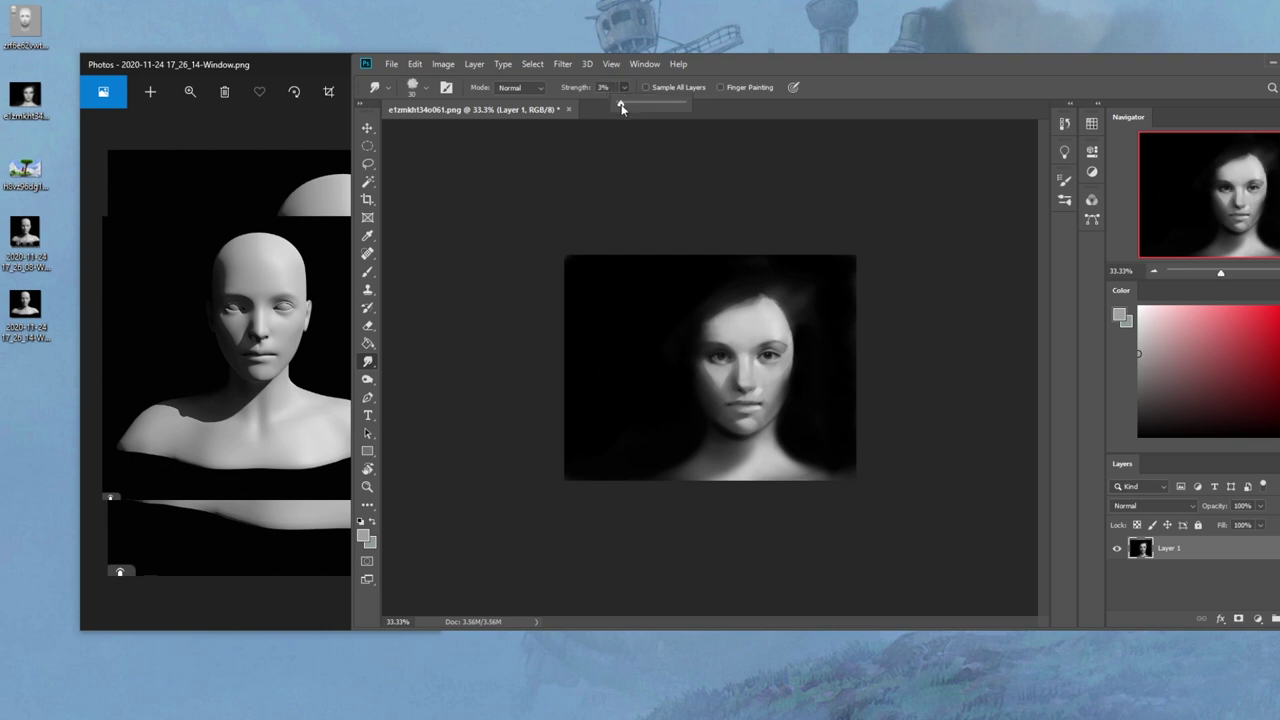
pyautogui.click(707, 336)
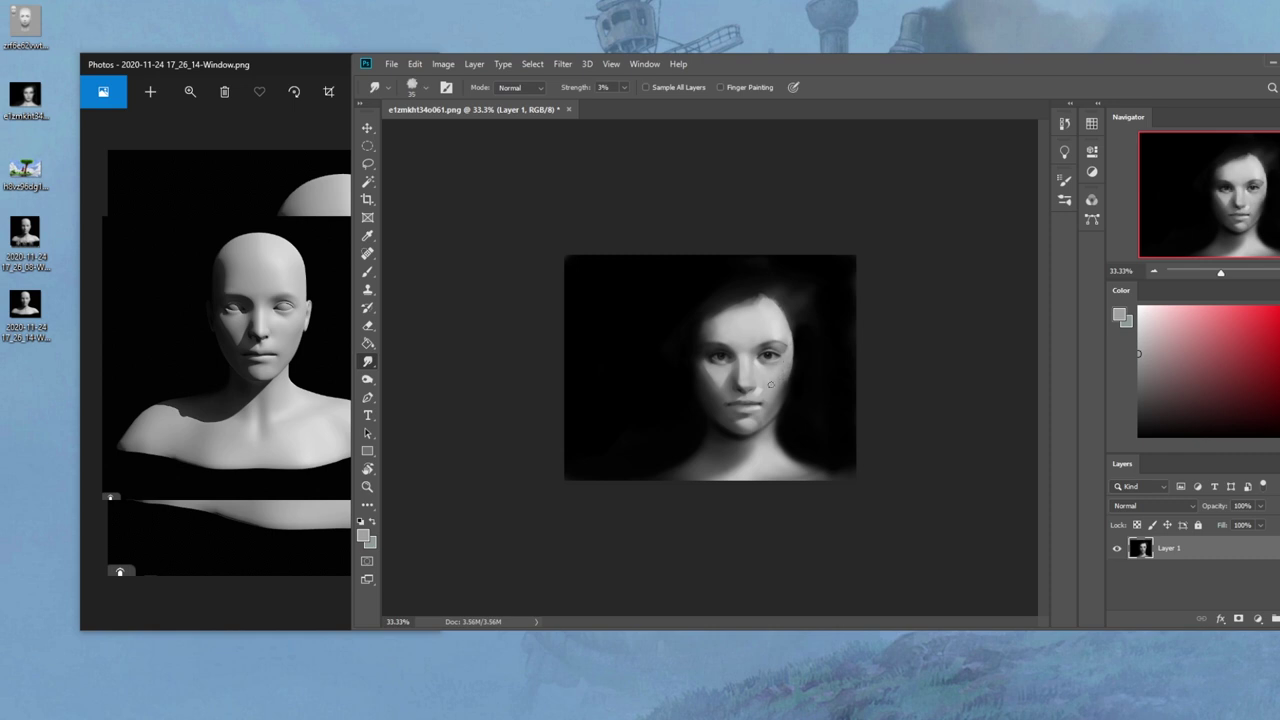
# Paint a light grey highlight on the right-hand cheekbone with the Brush at 87% opacity
pyautogui.press('b')
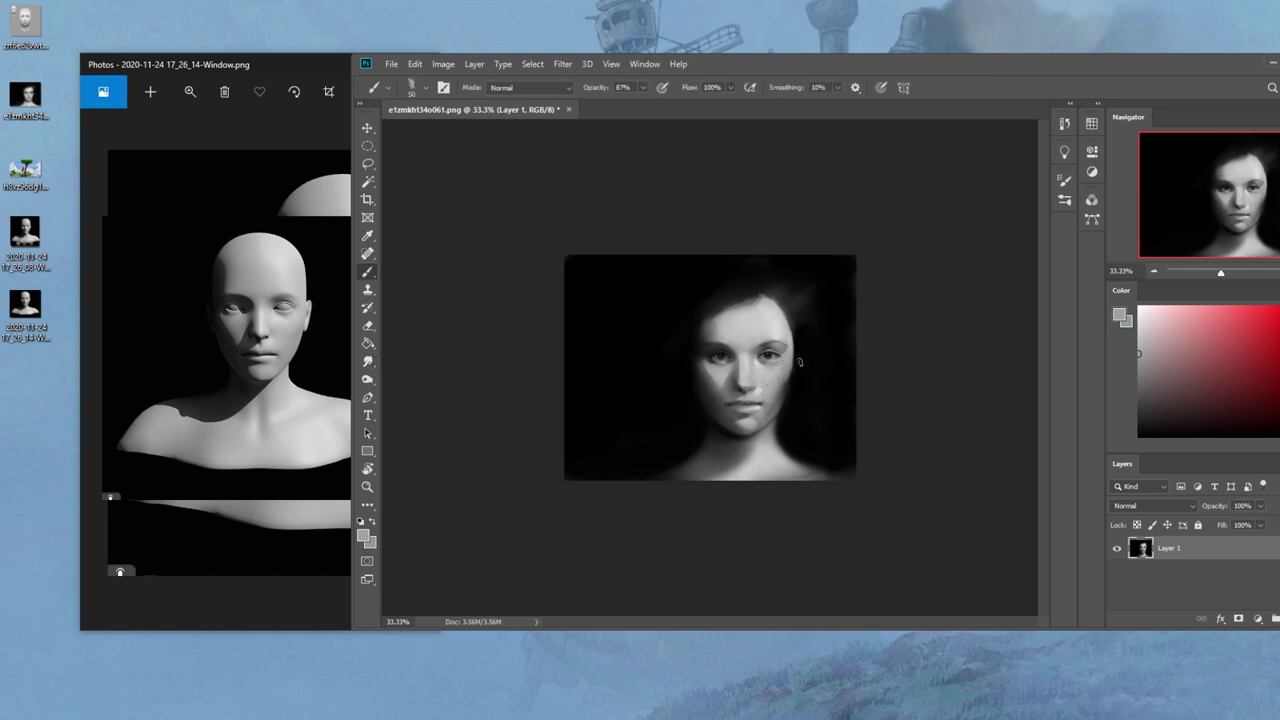
pyautogui.moveTo(1192, 320); pyautogui.dragTo(1138, 319)
pyautogui.moveTo(784, 363); pyautogui.dragTo(773, 377)
pyautogui.press(']')
pyautogui.press(']')
# Set the Smudge strength to 13% and blend the tonal edges around the cheeks and mouth with varying tip sizes
pyautogui.click(368, 362)
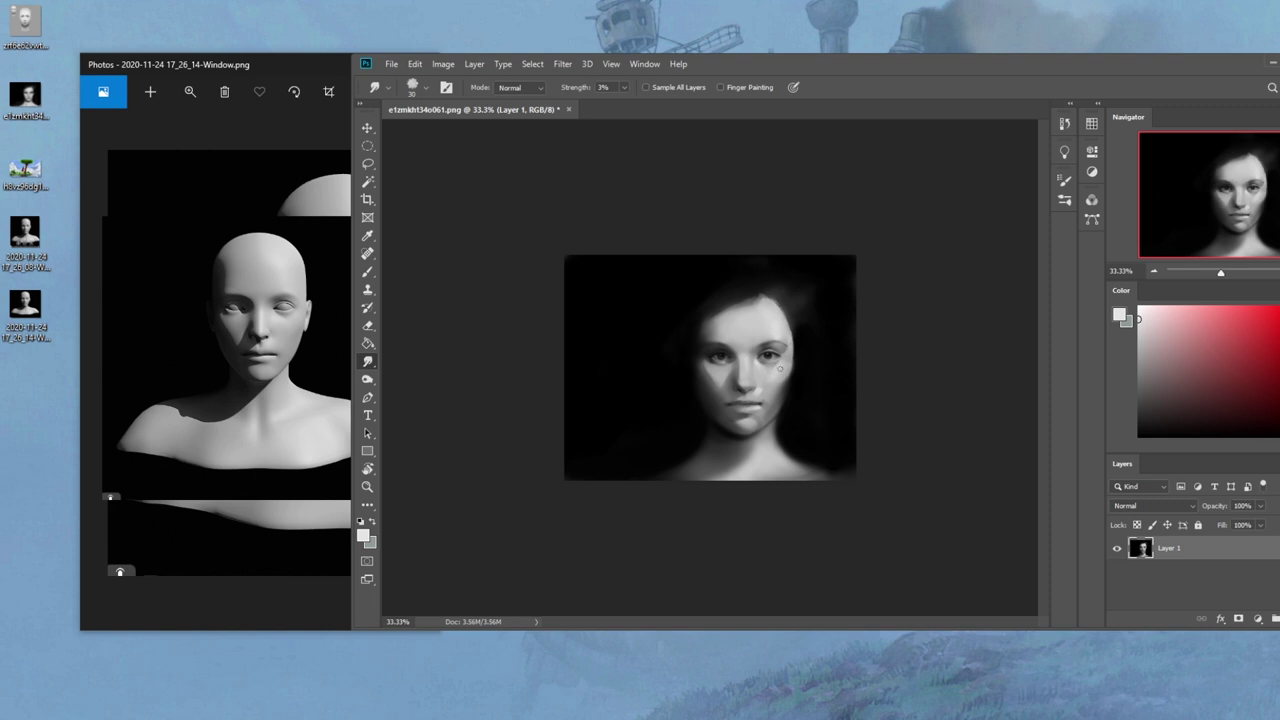
pyautogui.moveTo(623, 87)
pyautogui.mouseDown()
pyautogui.moveTo(624, 99)
pyautogui.moveTo(690, 106)
pyautogui.mouseUp()
pyautogui.press('[')
pyautogui.hotkey('ctrl', '+')
pyautogui.hotkey('ctrl', '+')
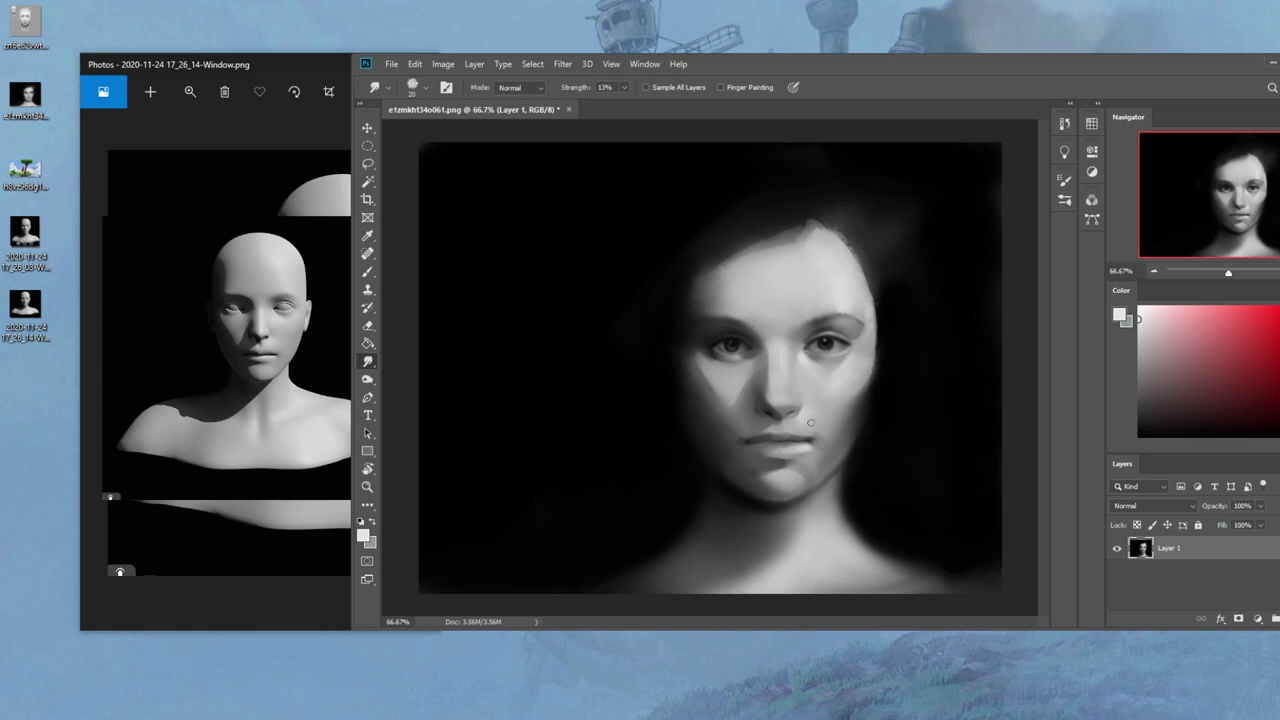
pyautogui.press('[')
pyautogui.press(']')
pyautogui.press(']')
pyautogui.press('[')
pyautogui.press('[')
pyautogui.press('[')
pyautogui.press('[')
pyautogui.press('[')
pyautogui.press('[')
pyautogui.press(']')
pyautogui.press(']')
pyautogui.press(']')
pyautogui.press(']')
pyautogui.press(']')
pyautogui.press(']')
pyautogui.press(']')
pyautogui.press(']')
pyautogui.press(']')
pyautogui.press(']')
# Lower the Smudge strength to 5% and soften the tonal transitions on the face with varying tip sizes
pyautogui.click(623, 88)
pyautogui.moveTo(623, 104); pyautogui.dragTo(616, 104)
pyautogui.click(753, 330)
pyautogui.press('[')
pyautogui.press(']')
pyautogui.hotkey('ctrl', '-')
pyautogui.press('[')
pyautogui.press('[')
pyautogui.press('[')
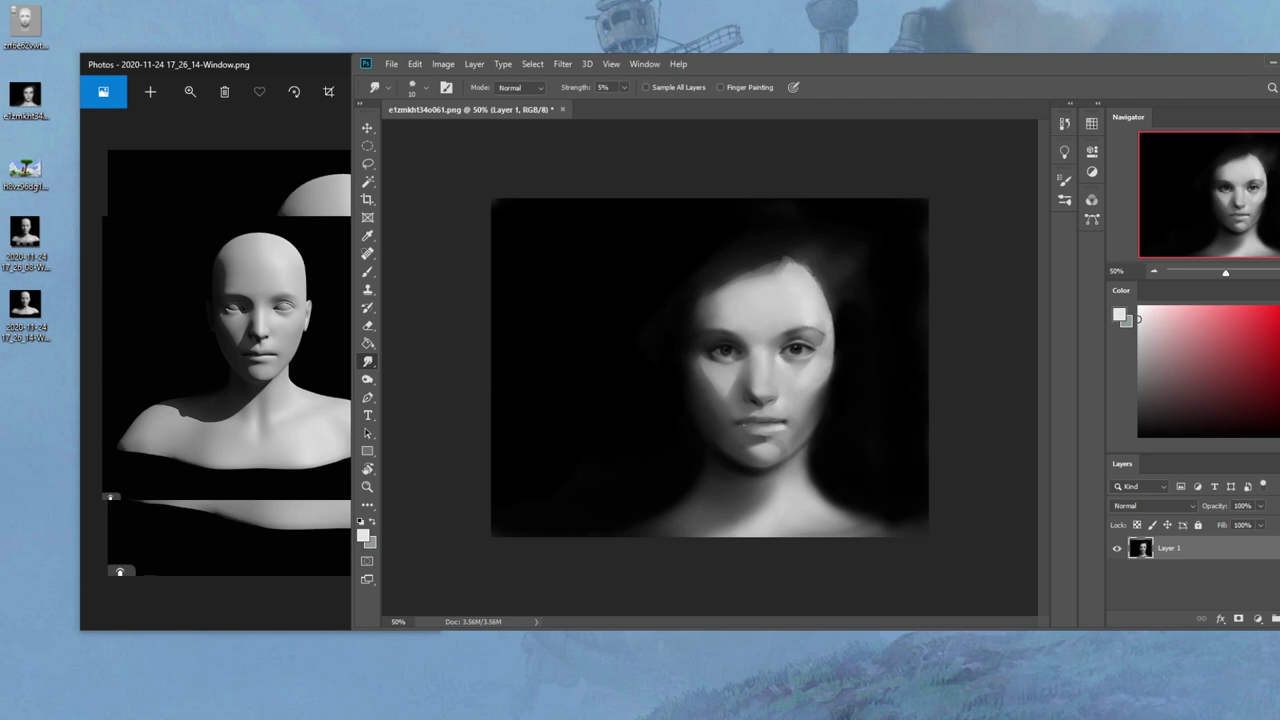
pyautogui.press(']')
pyautogui.press(']')
# Set the Smudge strength to 8%, then sample the dark grey below the lips and touch up the mouth shading with the Brush
pyautogui.click(624, 88)
pyautogui.moveTo(622, 104); pyautogui.dragTo(626, 105)
pyautogui.press('[')
pyautogui.press('b')
pyautogui.keyDown('alt'); pyautogui.click(754, 440); pyautogui.keyUp('alt')
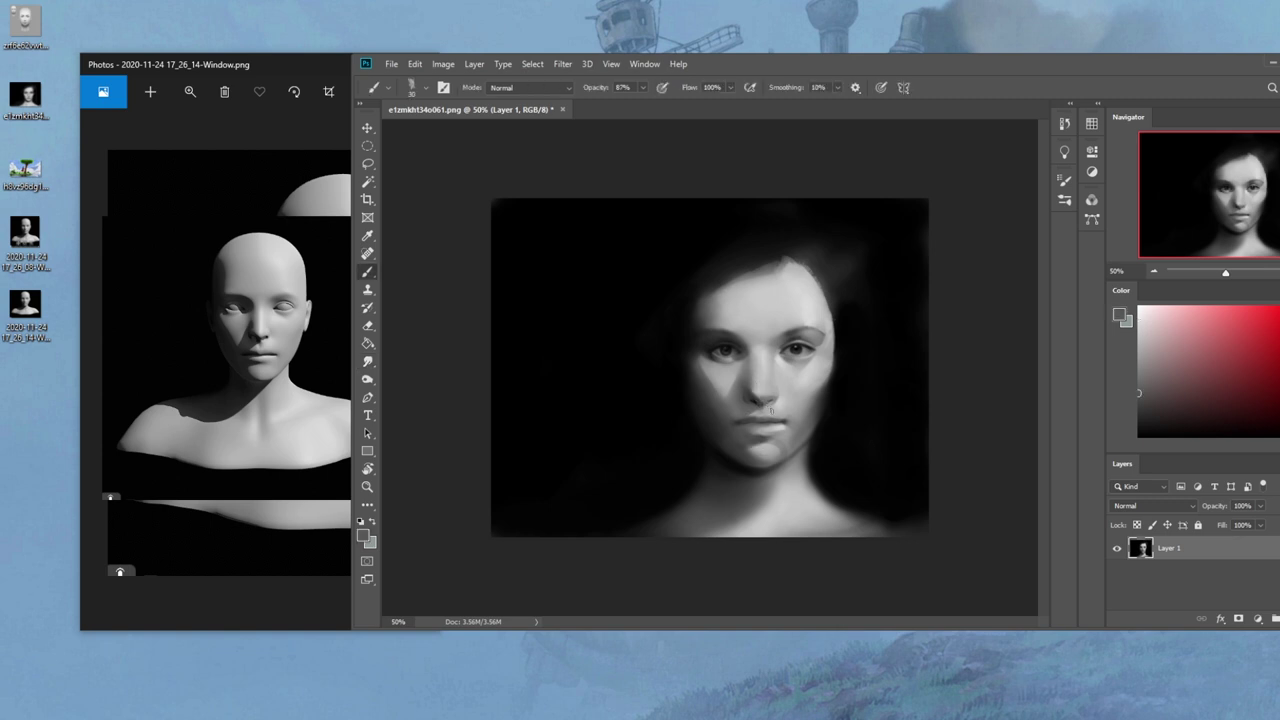
pyautogui.press(']')
pyautogui.press(']')
# Smudge the shading around the lips and the right-hand contour of the face at 8% strength
pyautogui.click(367, 361)
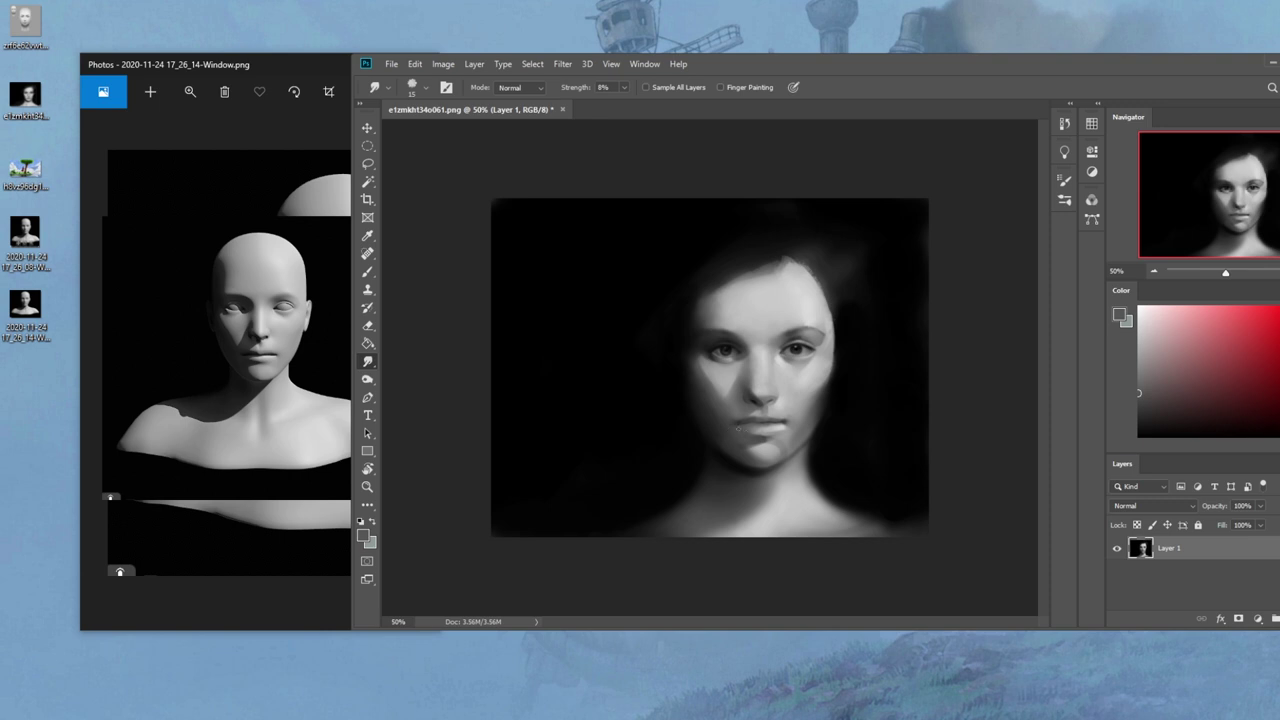
pyautogui.press(']')
pyautogui.press(']')
pyautogui.press(']')
pyautogui.press(']')
pyautogui.press('b')
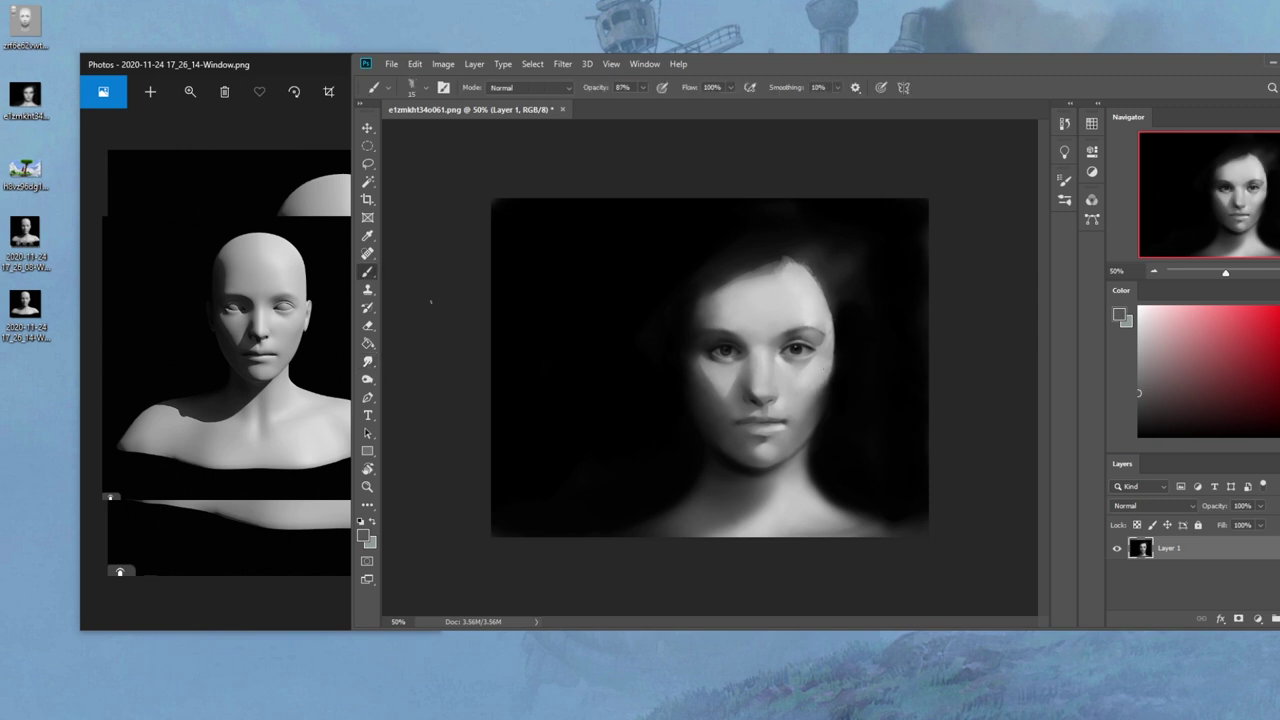
pyautogui.click(368, 362)
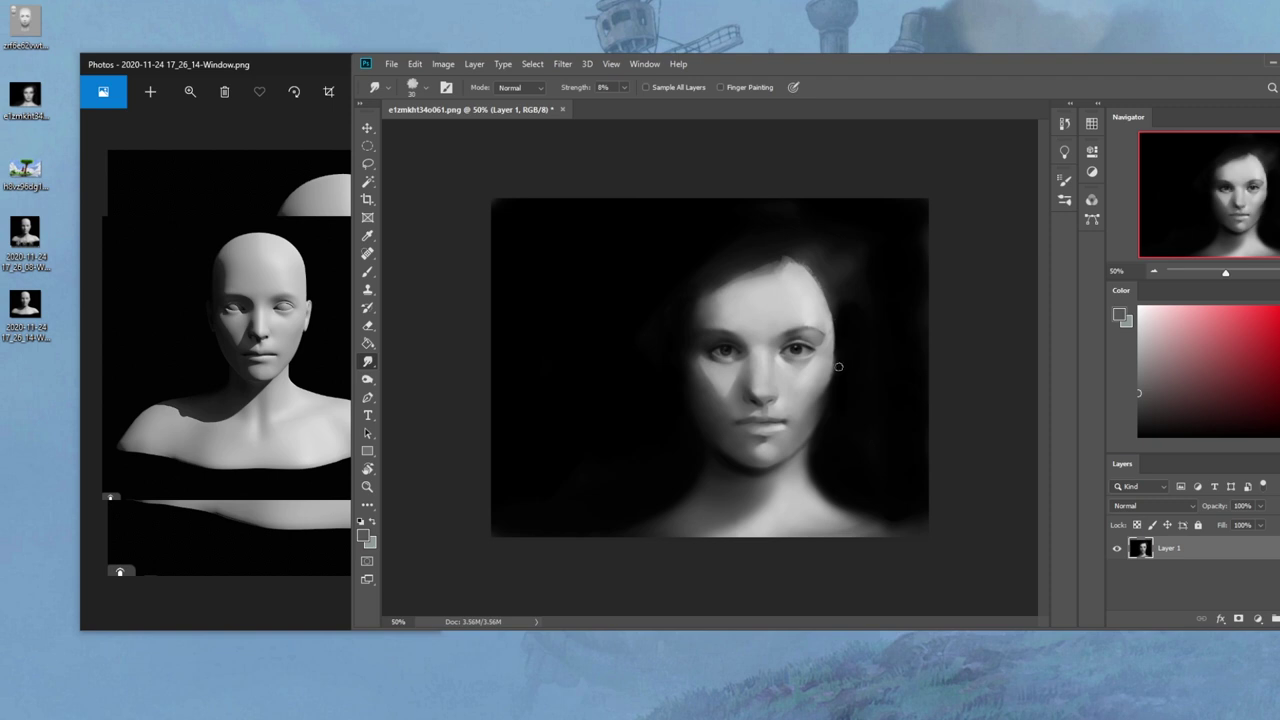
pyautogui.press('[')
# Choose the soft round brush at 93% opacity and paint sampled black along the background edge beside the right-hand cheek
pyautogui.press('b')
pyautogui.rightClick(842, 380)
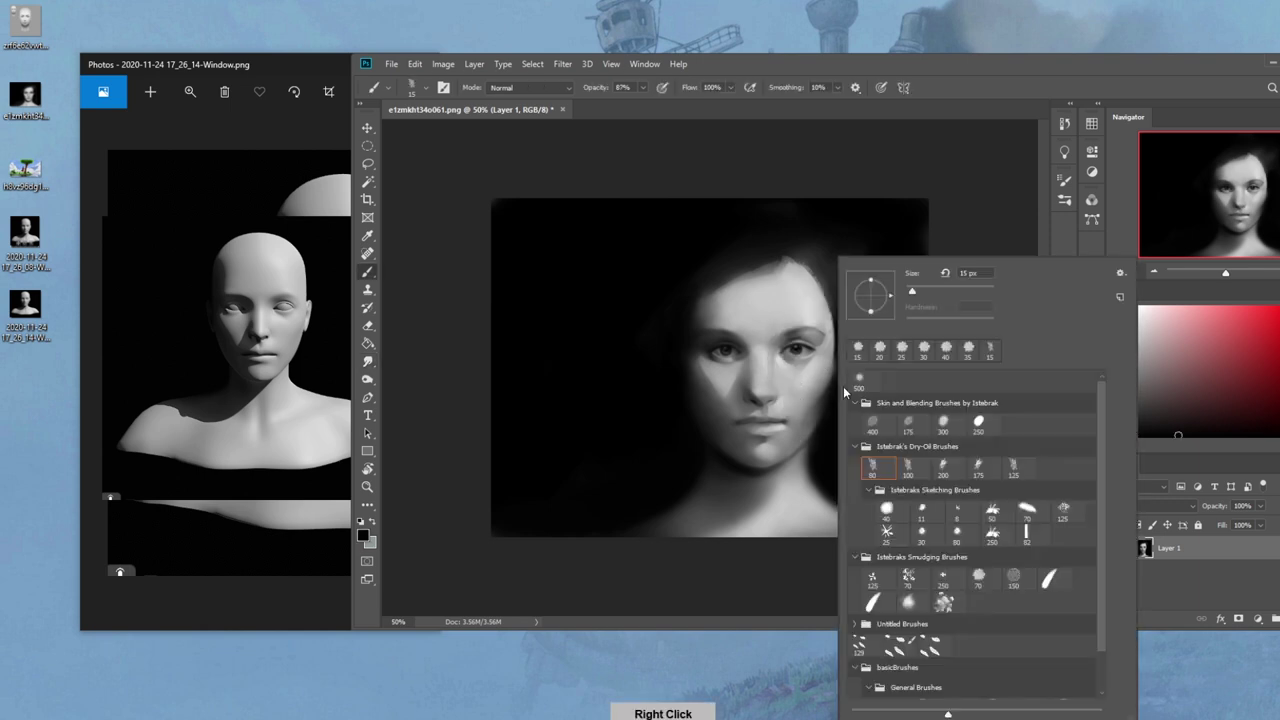
pyautogui.click(860, 386)
pyautogui.click(977, 191)
pyautogui.keyDown('alt'); pyautogui.click(852, 356); pyautogui.keyUp('alt')
pyautogui.click(642, 87)
pyautogui.moveTo(645, 103); pyautogui.dragTo(650, 103)
pyautogui.click(978, 312)
pyautogui.press('[')
pyautogui.press('[')
pyautogui.press('[')
pyautogui.press('[')
pyautogui.press('[')
pyautogui.press('[')
pyautogui.press('[')
pyautogui.press('[')
pyautogui.press('[')
pyautogui.press('[')
pyautogui.press('[')
pyautogui.press(']')
pyautogui.press(']')
pyautogui.press(']')
pyautogui.press(']')
pyautogui.press(']')
pyautogui.press(']')
pyautogui.press(']')
pyautogui.press(']')
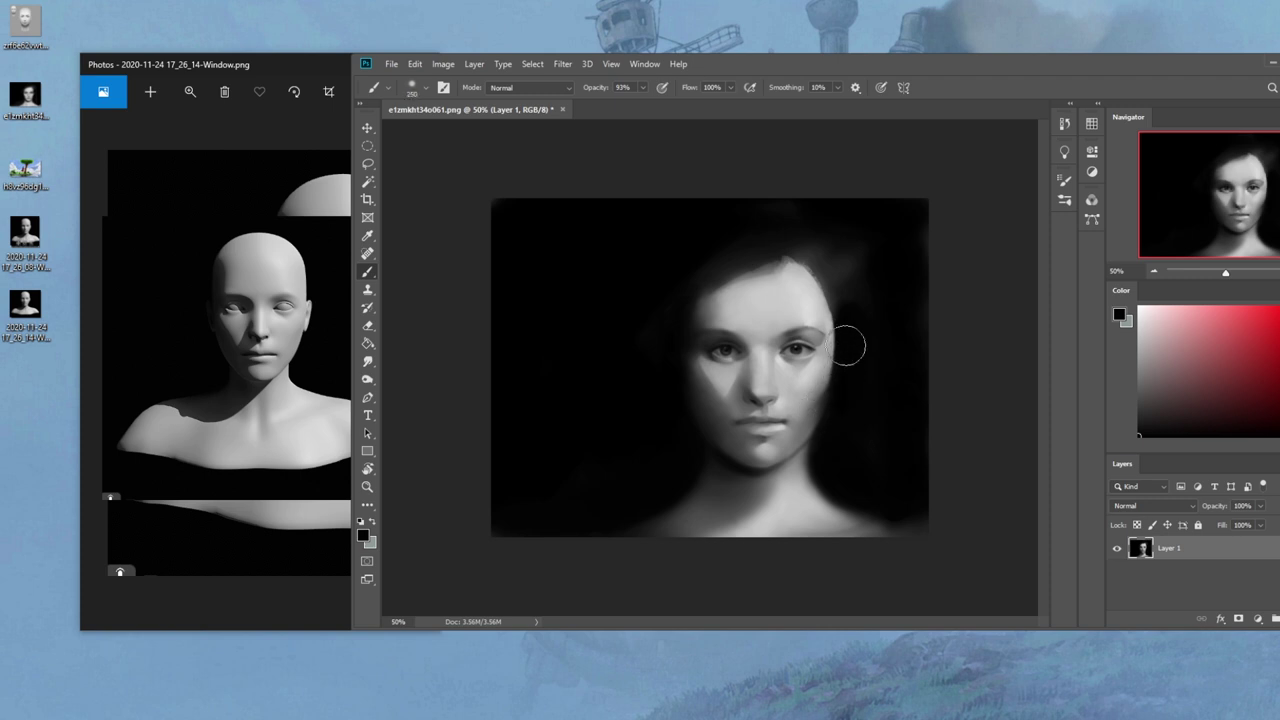
# Lower the brush opacity to 25% and softly adjust the background around the face with sampled black, varying the tip size
pyautogui.click(642, 87)
pyautogui.moveTo(651, 105); pyautogui.dragTo(600, 105)
pyautogui.press('[')
pyautogui.press('[')
pyautogui.press('[')
pyautogui.press('[')
pyautogui.press('[')
pyautogui.press('[')
pyautogui.press(']')
pyautogui.press(']')
pyautogui.press(']')
pyautogui.press('x')
pyautogui.press(']')
pyautogui.press(']')
pyautogui.press(']')
pyautogui.press(']')
pyautogui.press('[')
pyautogui.press('[')
pyautogui.press('[')
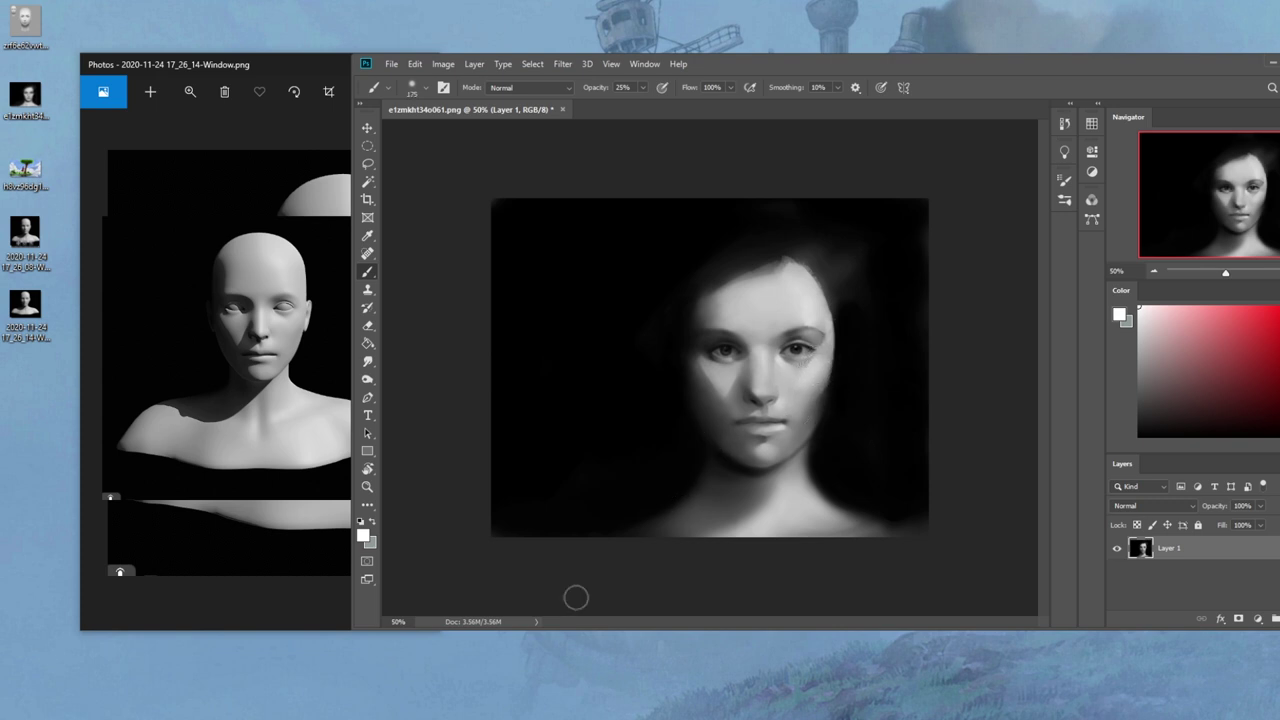
pyautogui.press(']')
pyautogui.keyDown('alt'); pyautogui.click(890, 382); pyautogui.keyUp('alt')
pyautogui.press(']')
pyautogui.press('[')
pyautogui.press('[')
pyautogui.press('z')
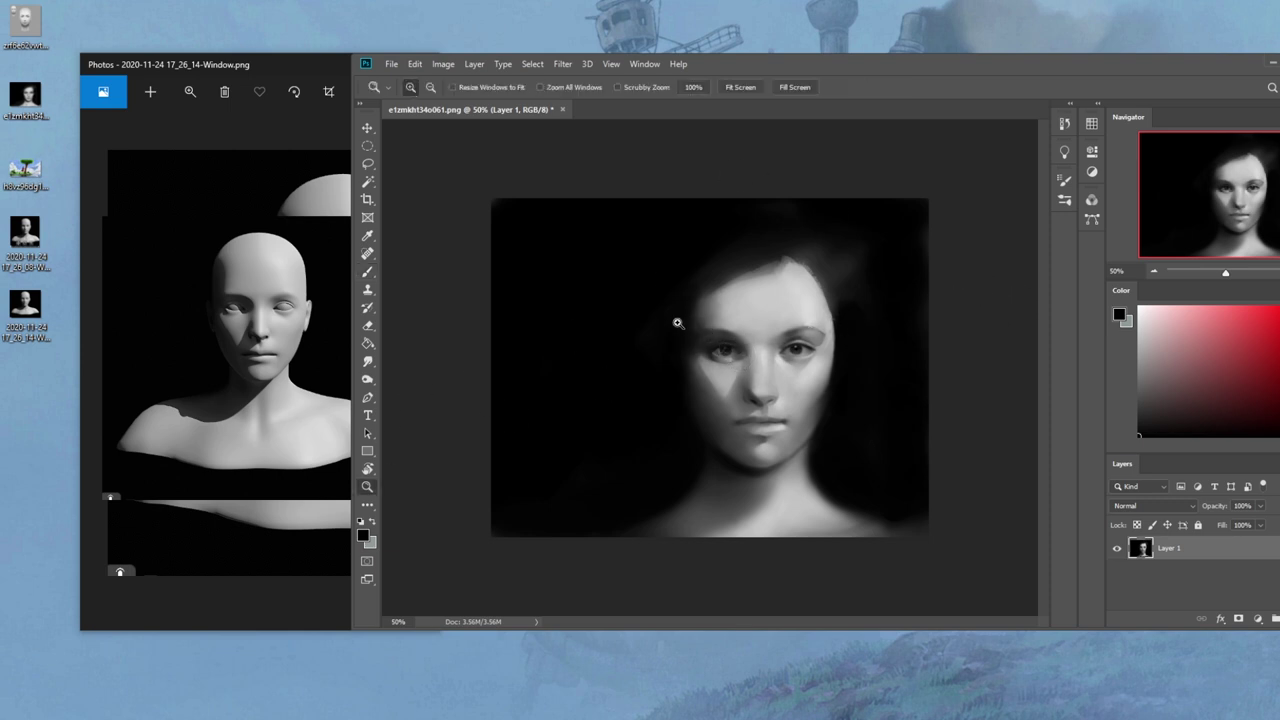
# Switch to the first Dry-Oil brush at 96% opacity with a 20 px tip and paint over both irises in grey
pyautogui.press('b')
pyautogui.rightClick(838, 320)
pyautogui.doubleClick(877, 463)
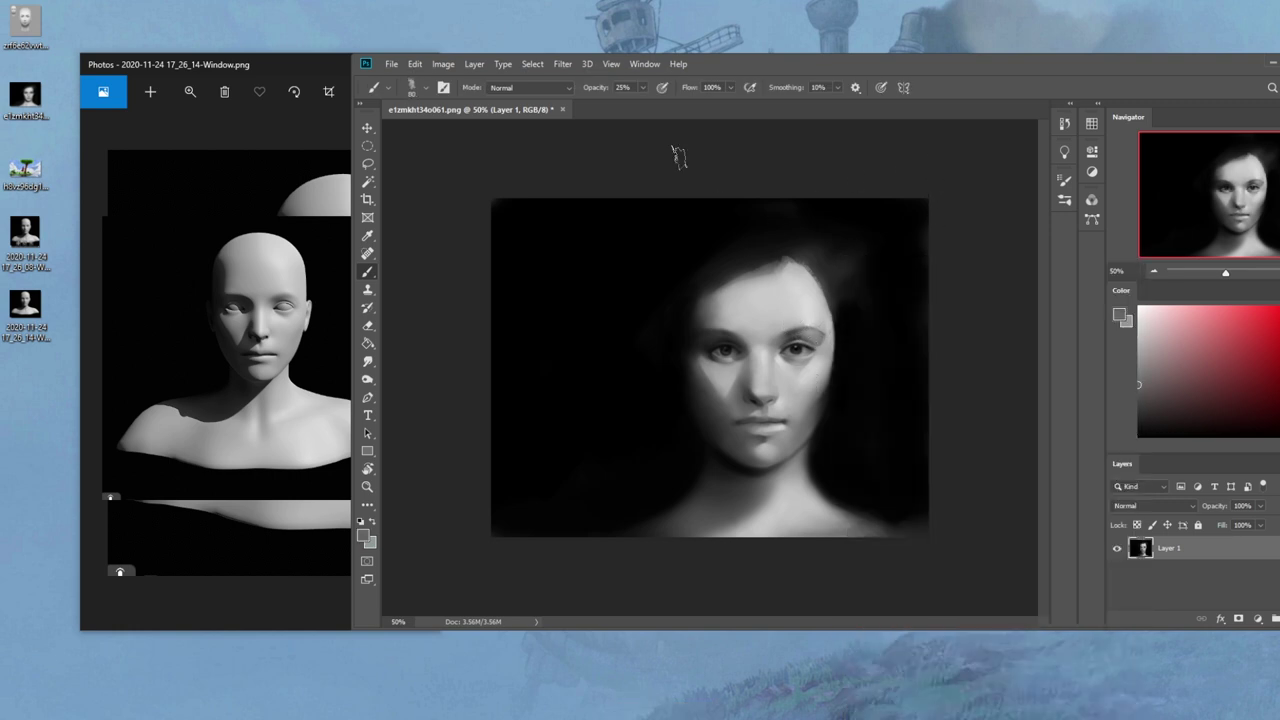
pyautogui.click(642, 87)
pyautogui.moveTo(640, 105); pyautogui.dragTo(661, 106)
pyautogui.press('[')
pyautogui.press('[')
pyautogui.press('[')
pyautogui.press('[')
pyautogui.press('[')
pyautogui.press('[')
pyautogui.press('[')
pyautogui.press('[')
pyautogui.moveTo(642, 88); pyautogui.dragTo(656, 107)
pyautogui.moveTo(791, 352); pyautogui.dragTo(802, 346)
pyautogui.keyDown('alt'); pyautogui.click(725, 395); pyautogui.keyUp('alt')
# Paint a lighter lit area on the left-hand eyeball using greys sampled from the eye
pyautogui.press('z')
pyautogui.moveTo(680, 310); pyautogui.dragTo(823, 416)
pyautogui.press('b')
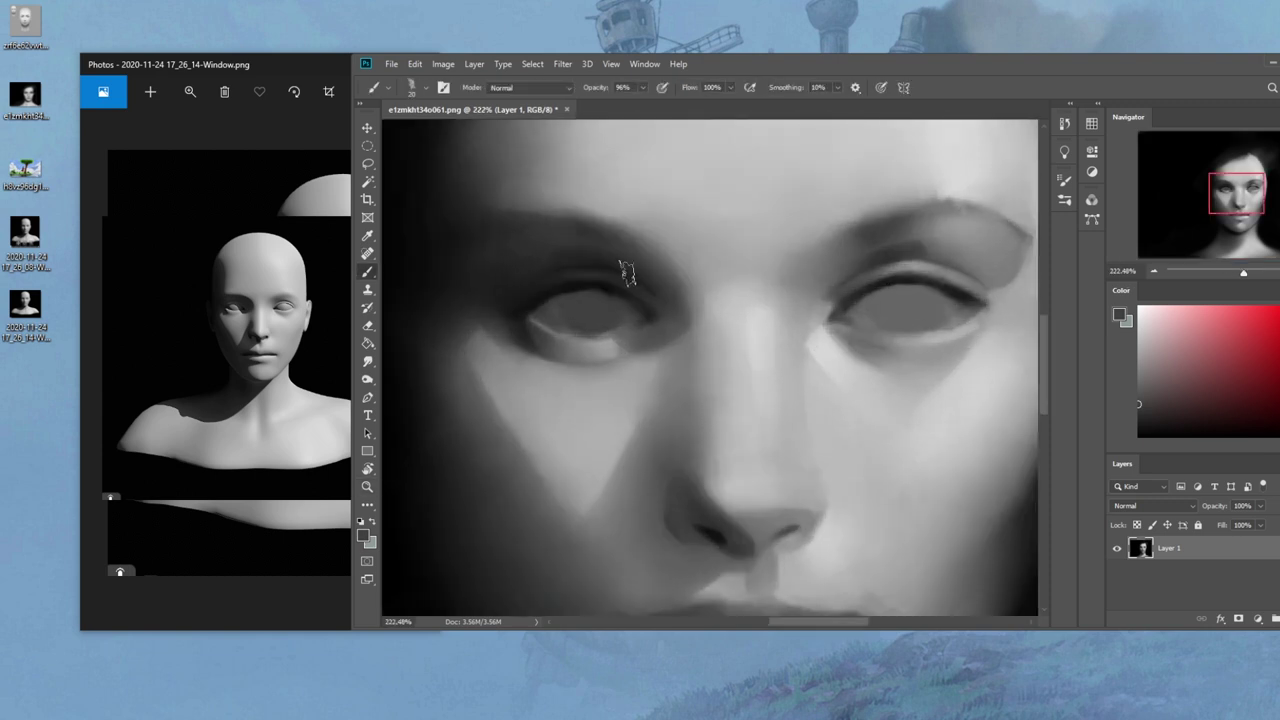
pyautogui.keyDown('alt'); pyautogui.click(622, 320); pyautogui.keyUp('alt')
pyautogui.moveTo(548, 313); pyautogui.dragTo(617, 311)
pyautogui.keyDown('alt'); pyautogui.click(597, 332); pyautogui.keyUp('alt')
pyautogui.moveTo(554, 310)
pyautogui.mouseDown()
pyautogui.moveTo(591, 334)
pyautogui.moveTo(557, 307)
pyautogui.moveTo(593, 343)
pyautogui.moveTo(564, 334)
pyautogui.mouseUp()
pyautogui.hotkey('ctrl', 'alt', 'z')
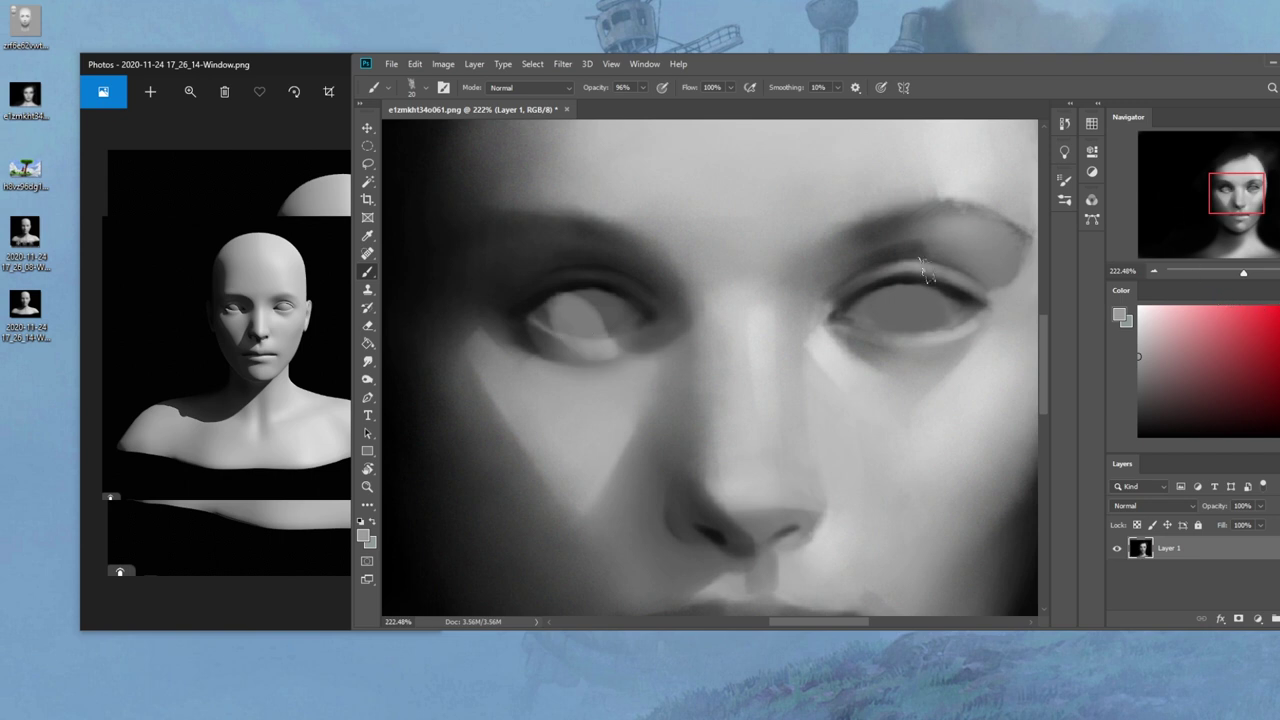
# Lighten the right-hand eyeball and touch up its upper lid with sampled greys
pyautogui.scroll(-5, 950, 340)
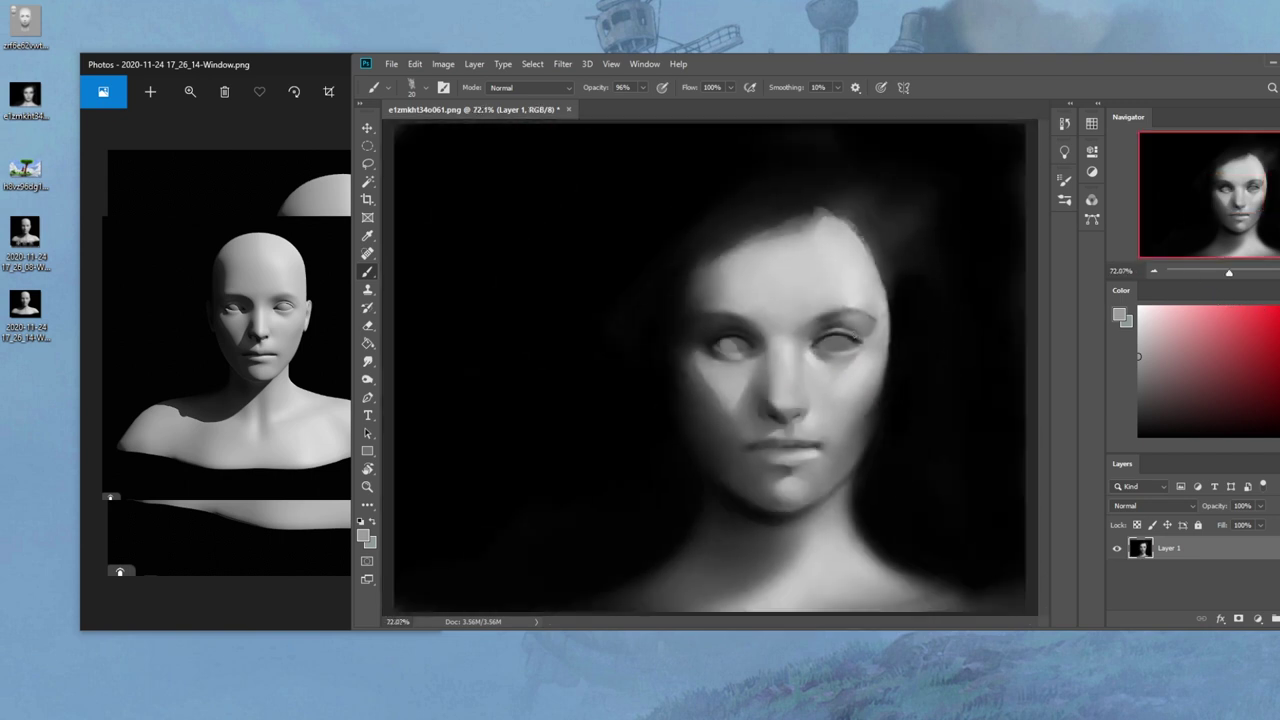
pyautogui.moveTo(832, 342); pyautogui.dragTo(844, 343)
pyautogui.keyDown('alt'); pyautogui.click(852, 330); pyautogui.keyUp('alt')
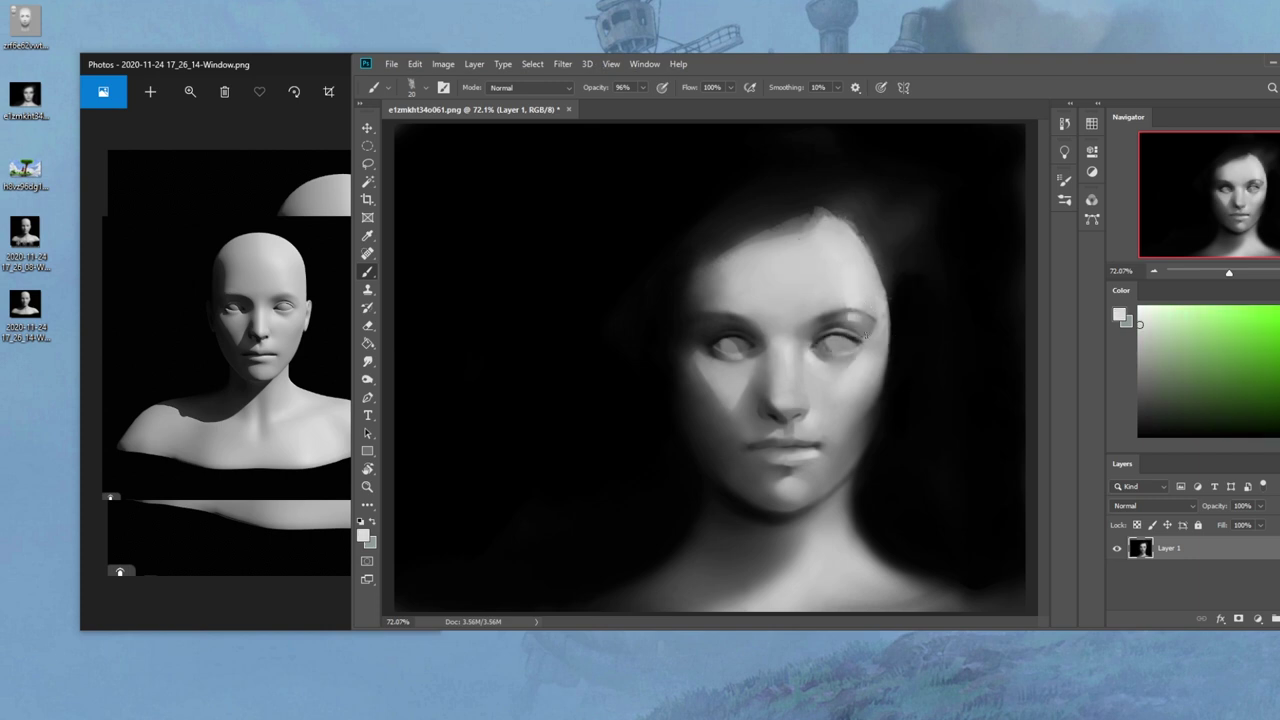
pyautogui.moveTo(852, 321); pyautogui.dragTo(862, 323)
pyautogui.keyDown('alt'); pyautogui.click(854, 325); pyautogui.keyUp('alt')
pyautogui.keyDown('alt'); pyautogui.click(831, 345); pyautogui.keyUp('alt')
pyautogui.keyDown('alt'); pyautogui.click(840, 340); pyautogui.keyUp('alt')
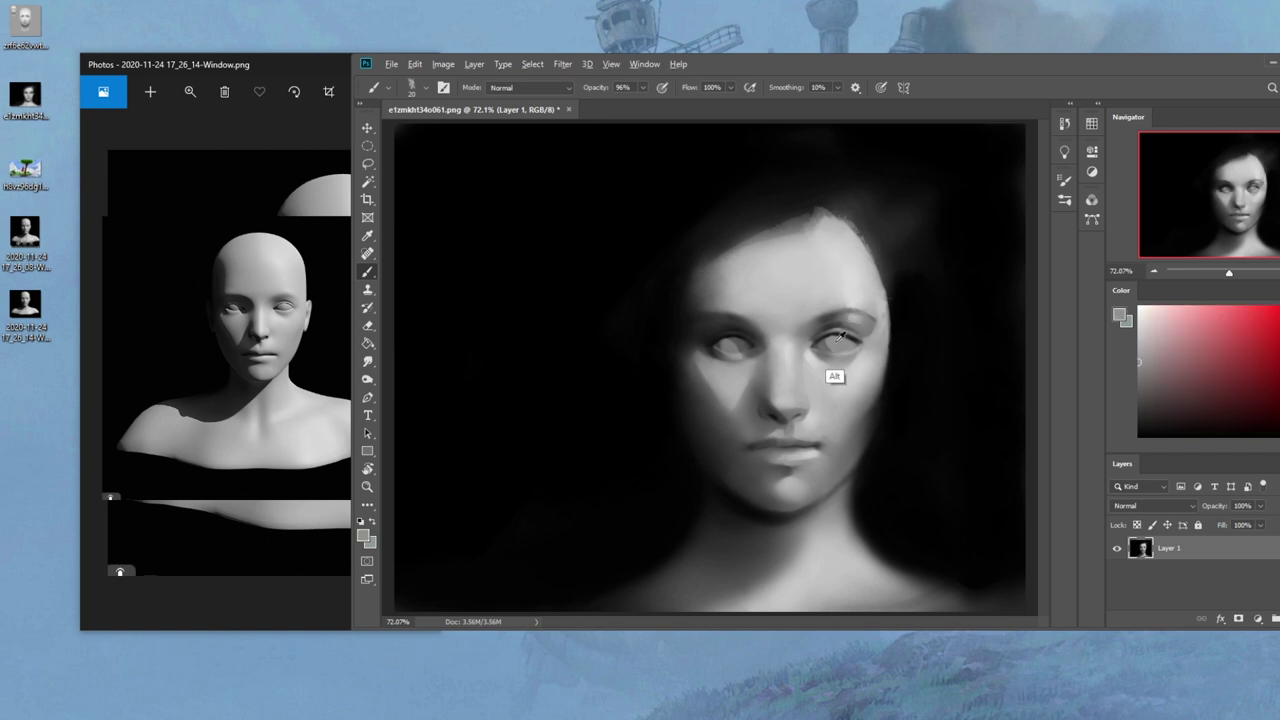
# Reduce the brush to 7 px at 100% opacity and try a sampled grey stroke along the right-hand eye's lower lid
pyautogui.press('[')
pyautogui.press('[')
pyautogui.press('[')
pyautogui.moveTo(641, 87); pyautogui.dragTo(760, 182)
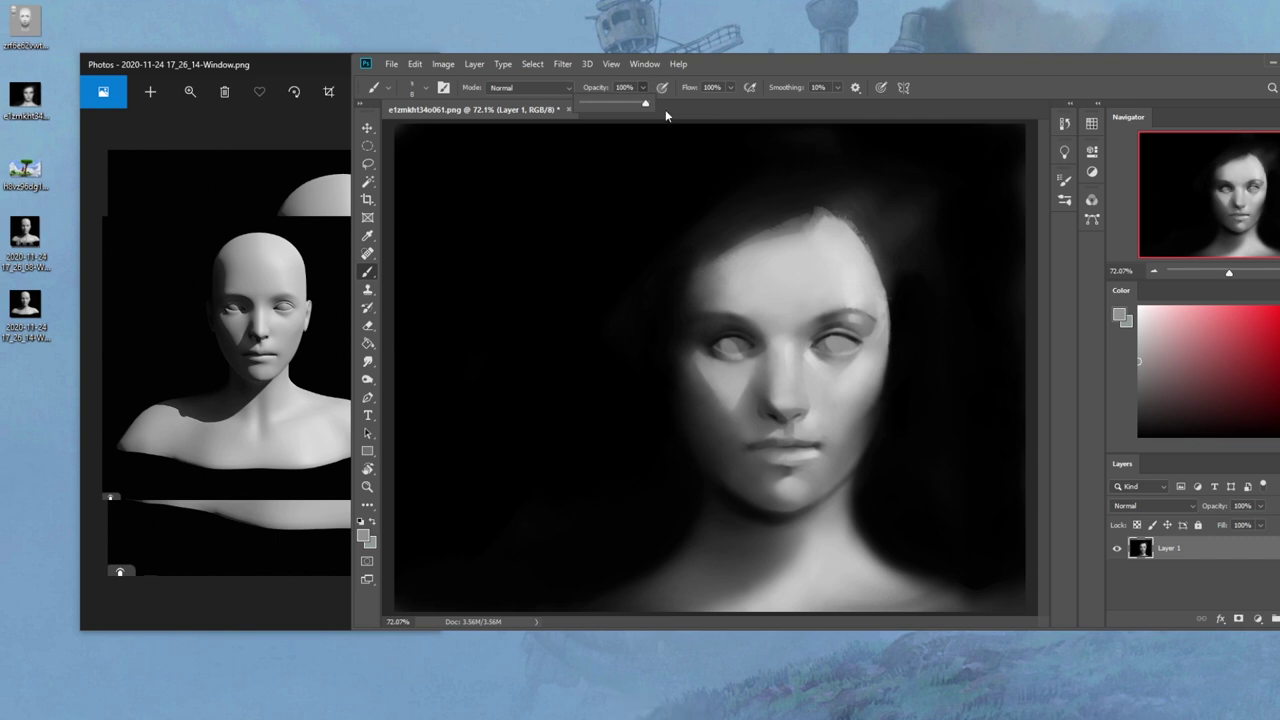
pyautogui.press('[')
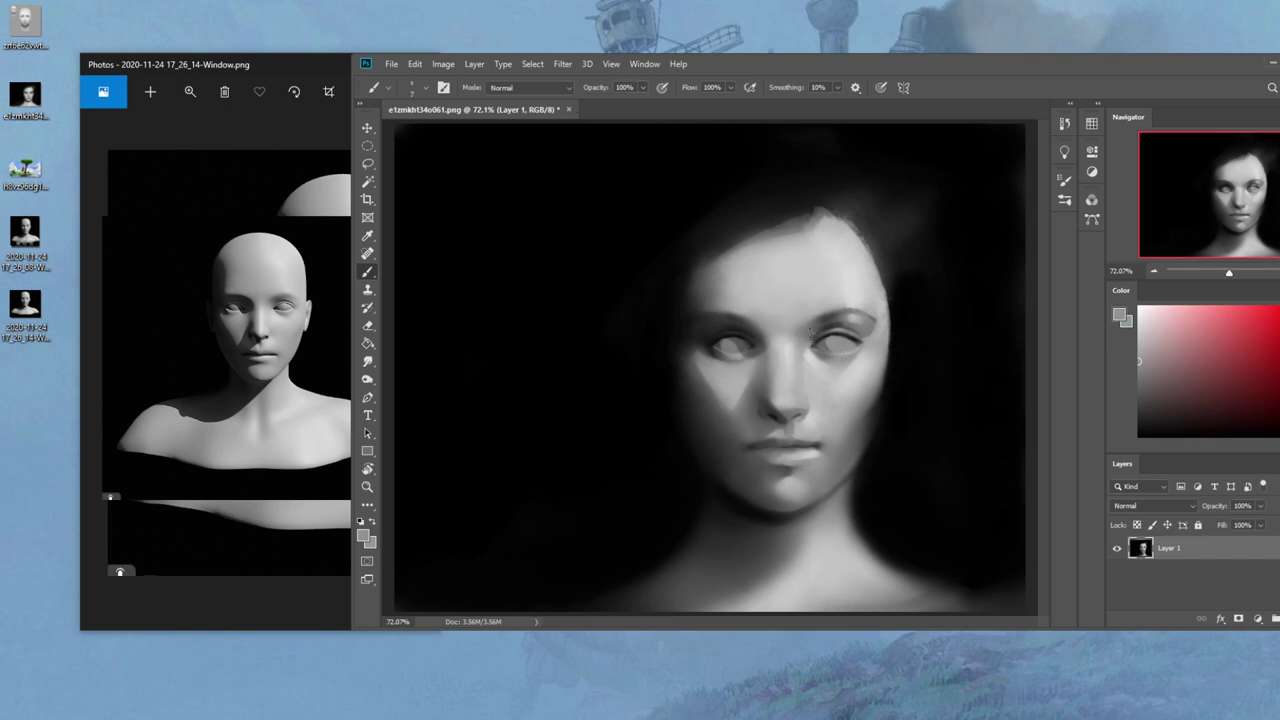
pyautogui.keyDown('alt'); pyautogui.click(848, 340); pyautogui.keyUp('alt')
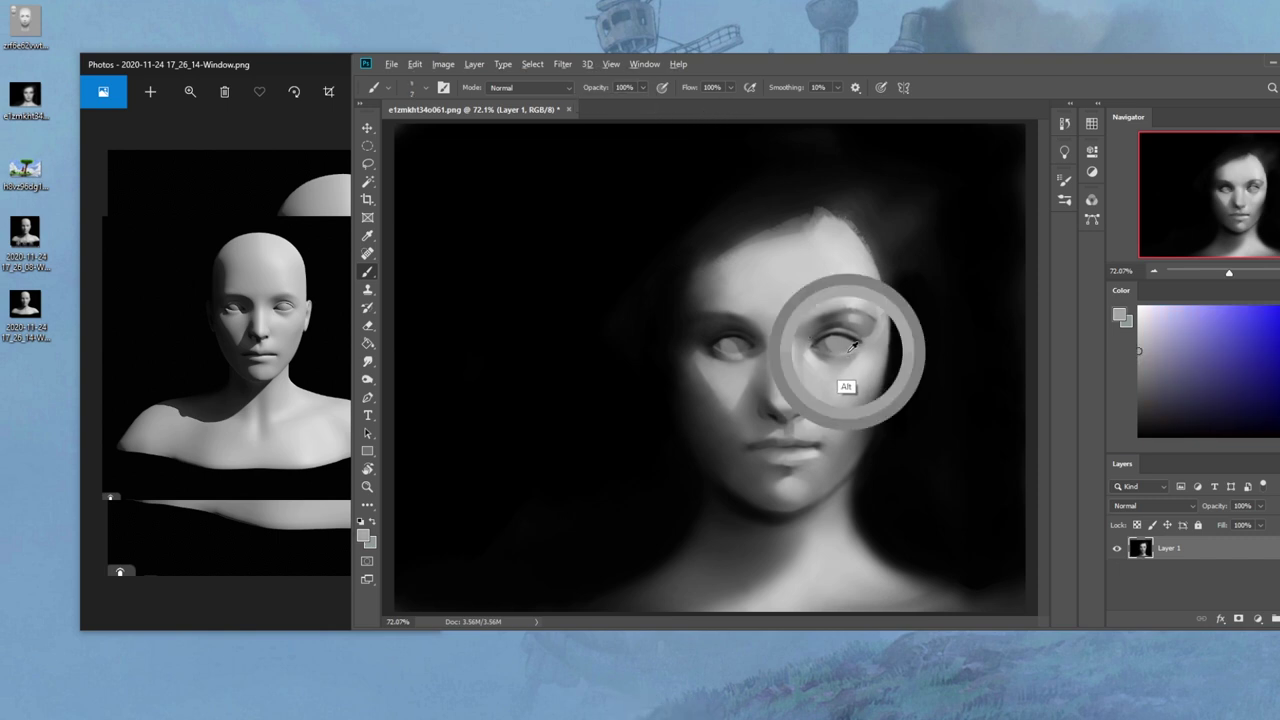
pyautogui.moveTo(864, 349); pyautogui.dragTo(818, 352)
pyautogui.hotkey('ctrl', 'z')
# Refine the left-hand eyeball and its lower lid with sampled light and dark greys
pyautogui.moveTo(718, 346); pyautogui.dragTo(745, 347)
pyautogui.keyDown('alt'); pyautogui.click(774, 346); pyautogui.keyUp('alt')
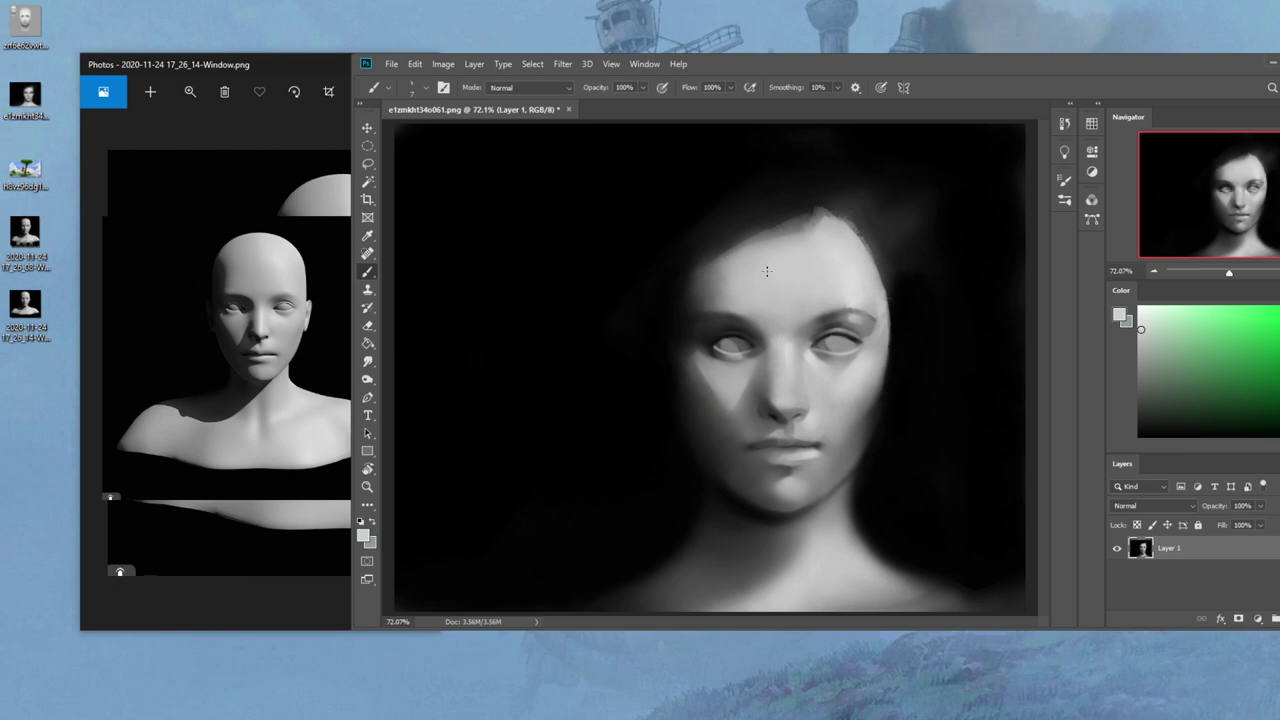
pyautogui.keyDown('alt'); pyautogui.click(755, 347); pyautogui.keyUp('alt')
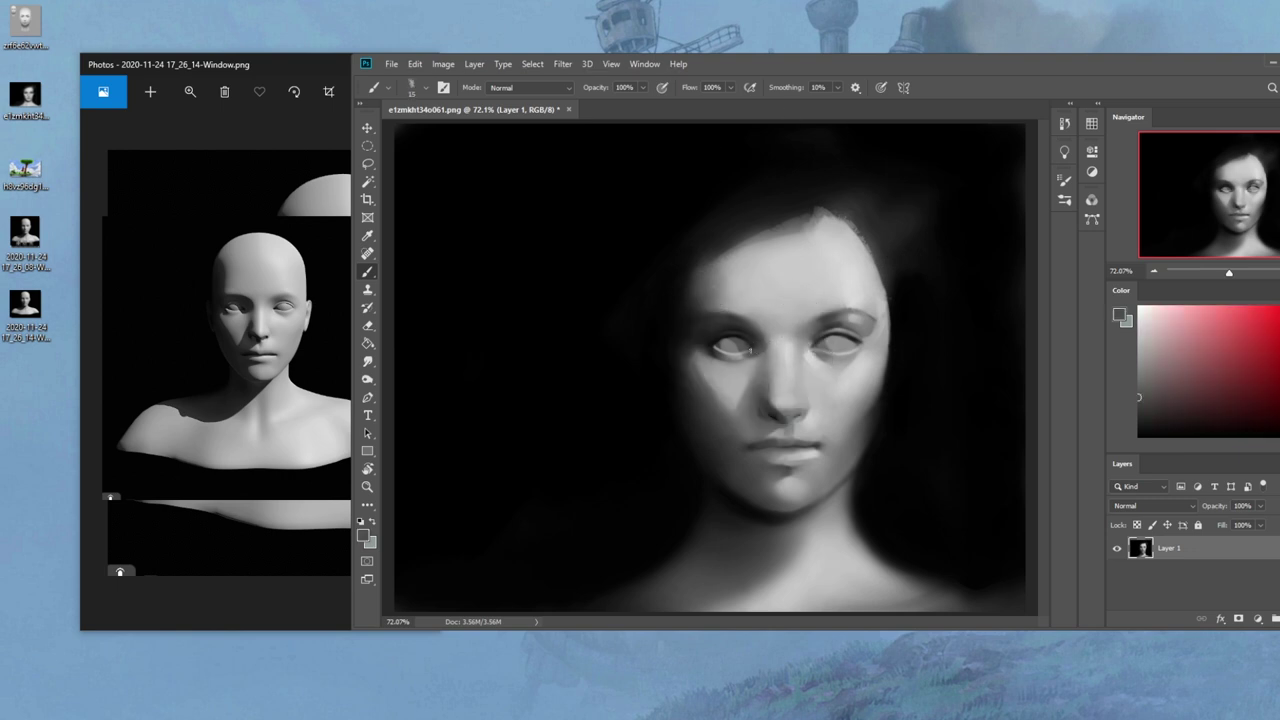
pyautogui.keyDown('alt'); pyautogui.click(718, 351); pyautogui.keyUp('alt')
pyautogui.keyDown('alt'); pyautogui.click(716, 340); pyautogui.keyUp('alt')
# Set the brush to Darken mode at 20 px and deepen the shadow at the left-hand eye's outer corner with sampled dark greys
pyautogui.click(540, 88)
pyautogui.click(520, 152)
pyautogui.keyDown('alt'); pyautogui.click(716, 350); pyautogui.keyUp('alt')
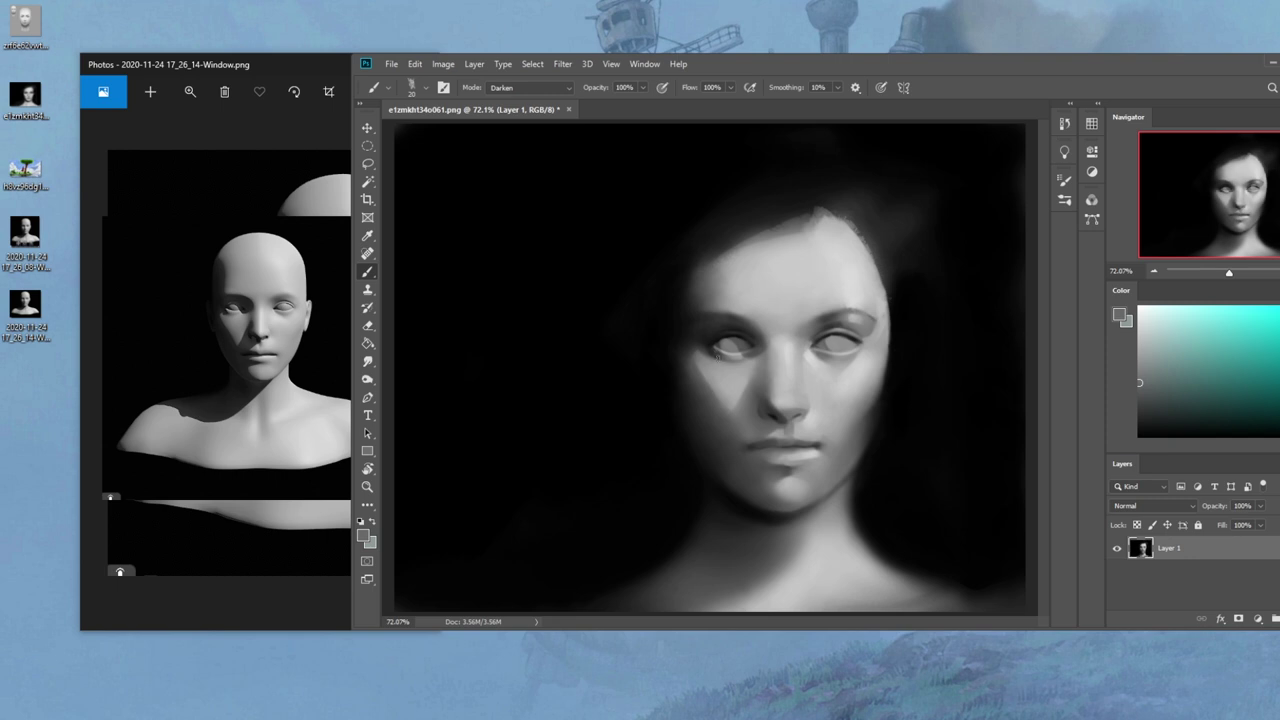
pyautogui.keyDown('alt'); pyautogui.click(716, 346); pyautogui.keyUp('alt')
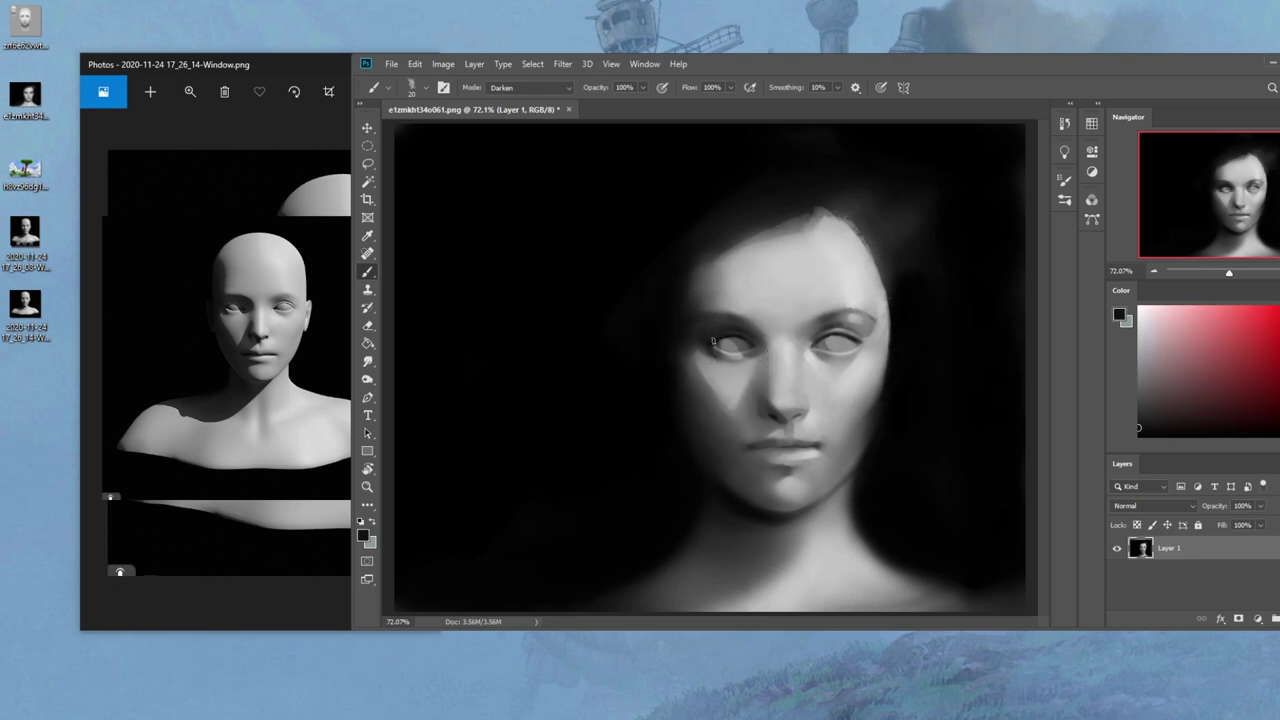
pyautogui.keyDown('alt'); pyautogui.click(714, 349); pyautogui.keyUp('alt')
pyautogui.keyDown('alt'); pyautogui.click(717, 351); pyautogui.keyUp('alt')
pyautogui.keyDown('alt'); pyautogui.click(717, 343); pyautogui.keyUp('alt')
# Return to a smaller brush in Normal mode and refine the left-hand eyeball's outer edge and upper lid with sampled greys
pyautogui.press('z')
pyautogui.moveTo(679, 313); pyautogui.dragTo(911, 410)
pyautogui.keyDown('alt'); pyautogui.click(496, 318); pyautogui.keyUp('alt')
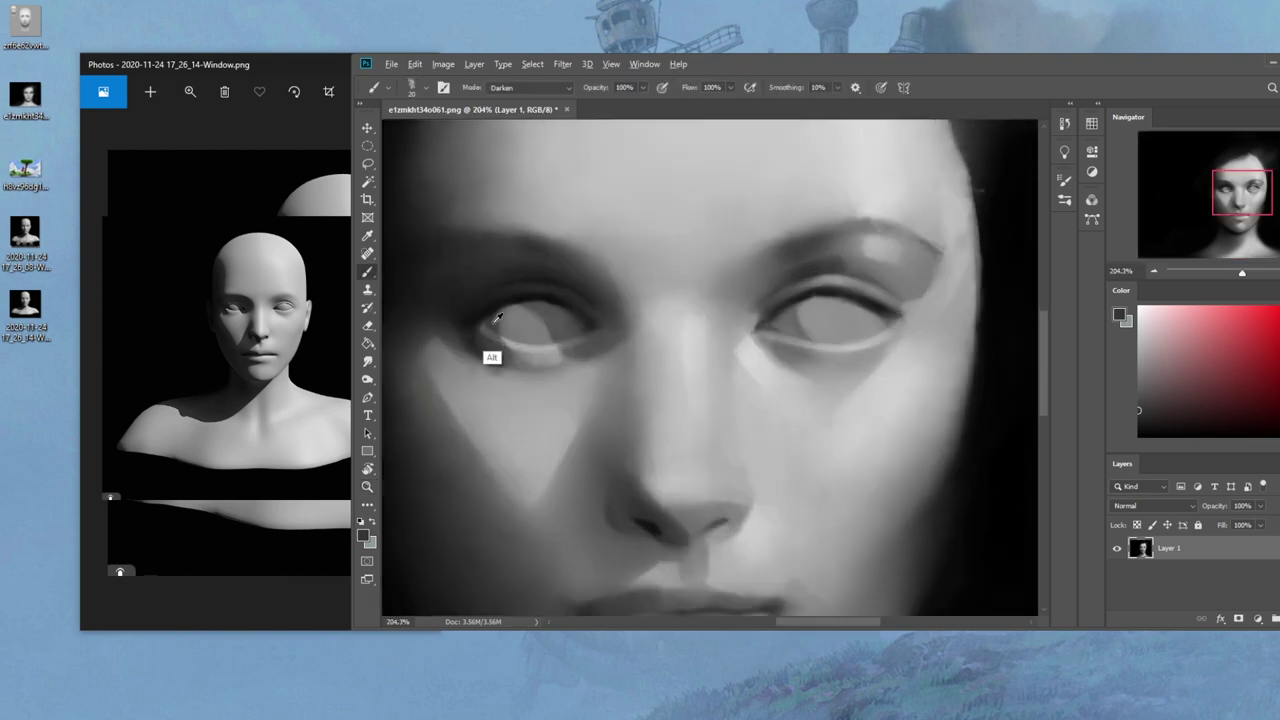
pyautogui.press('[')
pyautogui.press('[')
pyautogui.press('[')
pyautogui.press('[')
pyautogui.click(530, 87)
pyautogui.click(520, 90)
pyautogui.keyDown('alt'); pyautogui.click(497, 328); pyautogui.keyUp('alt')
pyautogui.keyDown('alt'); pyautogui.click(495, 313); pyautogui.keyUp('alt')
pyautogui.keyDown('alt'); pyautogui.click(522, 316); pyautogui.keyUp('alt')
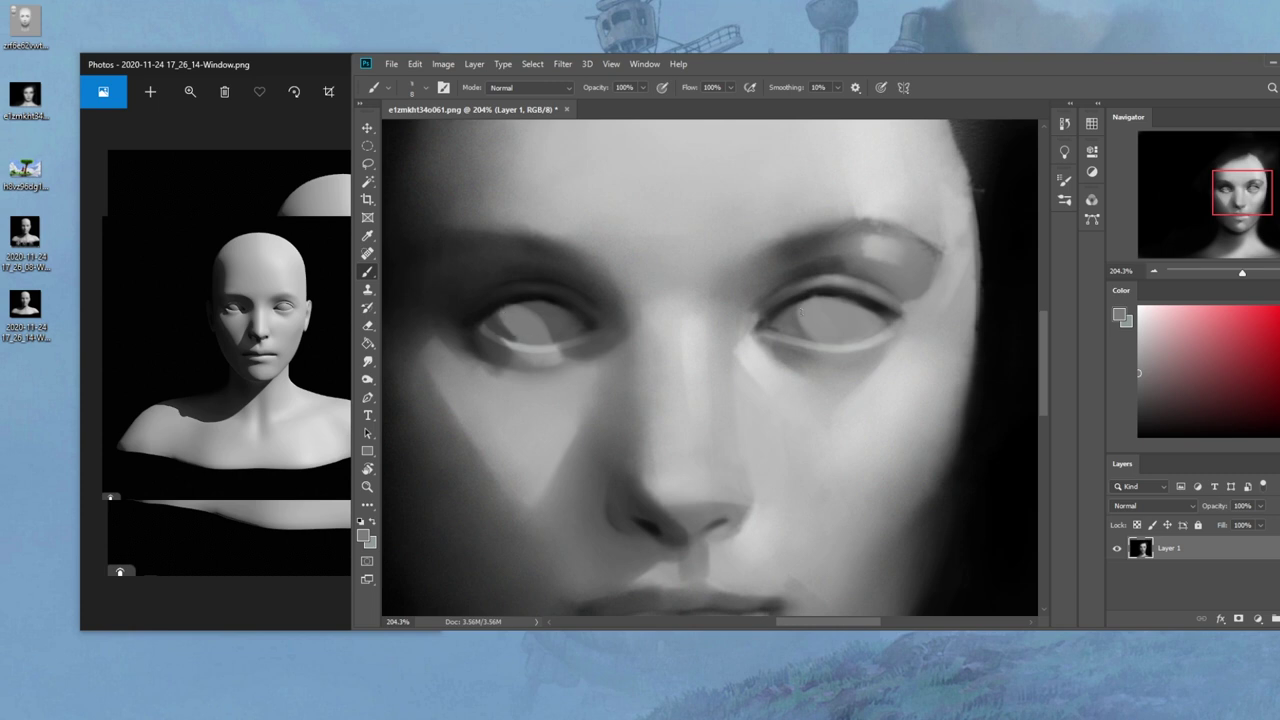
# Refine the right-hand eye's dark upper lid line and try light strokes along the lid above it with sampled greys
pyautogui.keyDown('alt'); pyautogui.click(759, 329); pyautogui.keyUp('alt')
pyautogui.moveTo(782, 316)
pyautogui.mouseDown()
pyautogui.moveTo(766, 326)
pyautogui.moveTo(809, 334)
pyautogui.moveTo(784, 326)
pyautogui.mouseUp()
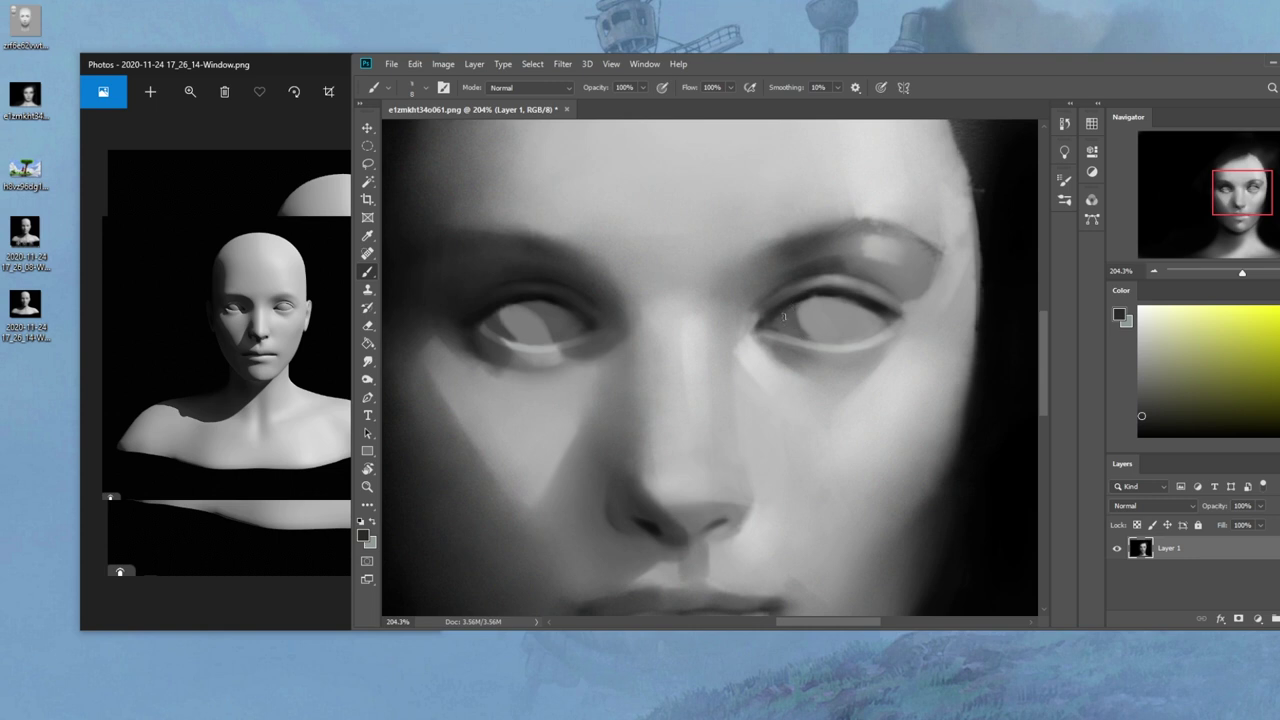
pyautogui.keyDown('alt'); pyautogui.click(827, 291); pyautogui.keyUp('alt')
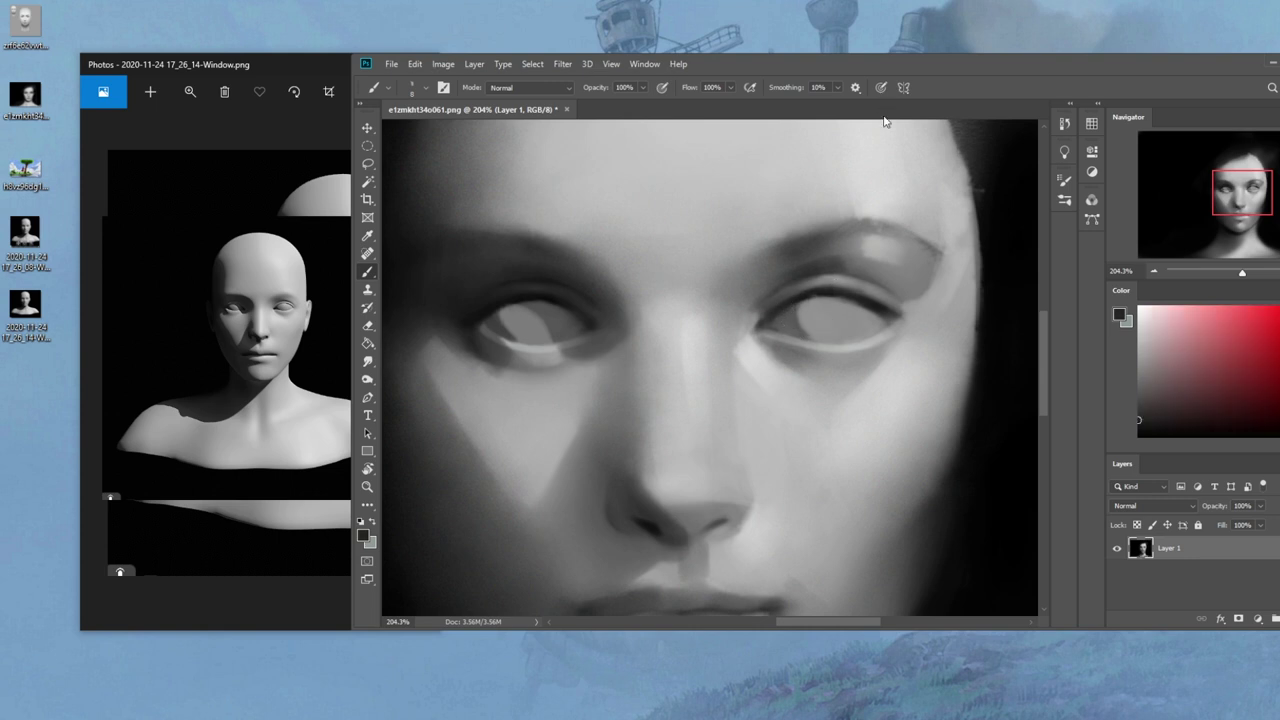
pyautogui.keyDown('alt'); pyautogui.click(876, 212); pyautogui.keyUp('alt')
pyautogui.moveTo(798, 294); pyautogui.dragTo(888, 296)
pyautogui.hotkey('ctrl', 'z')
pyautogui.moveTo(804, 290)
pyautogui.mouseDown()
pyautogui.moveTo(884, 292)
pyautogui.moveTo(808, 277)
pyautogui.mouseUp()
pyautogui.hotkey('ctrl', 'z')
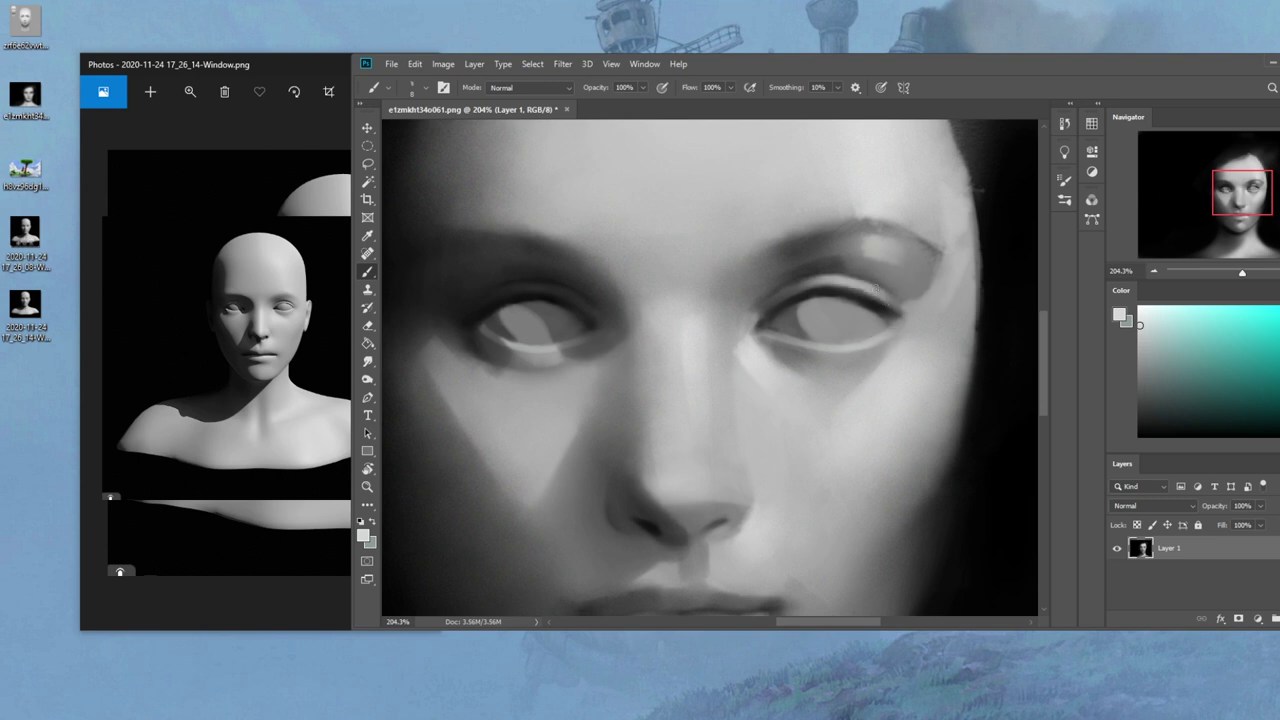
# Lower the brush opacity to 28% and paint a faint light stroke along the left-hand eye's upper lid
pyautogui.hotkey('ctrl', '0')
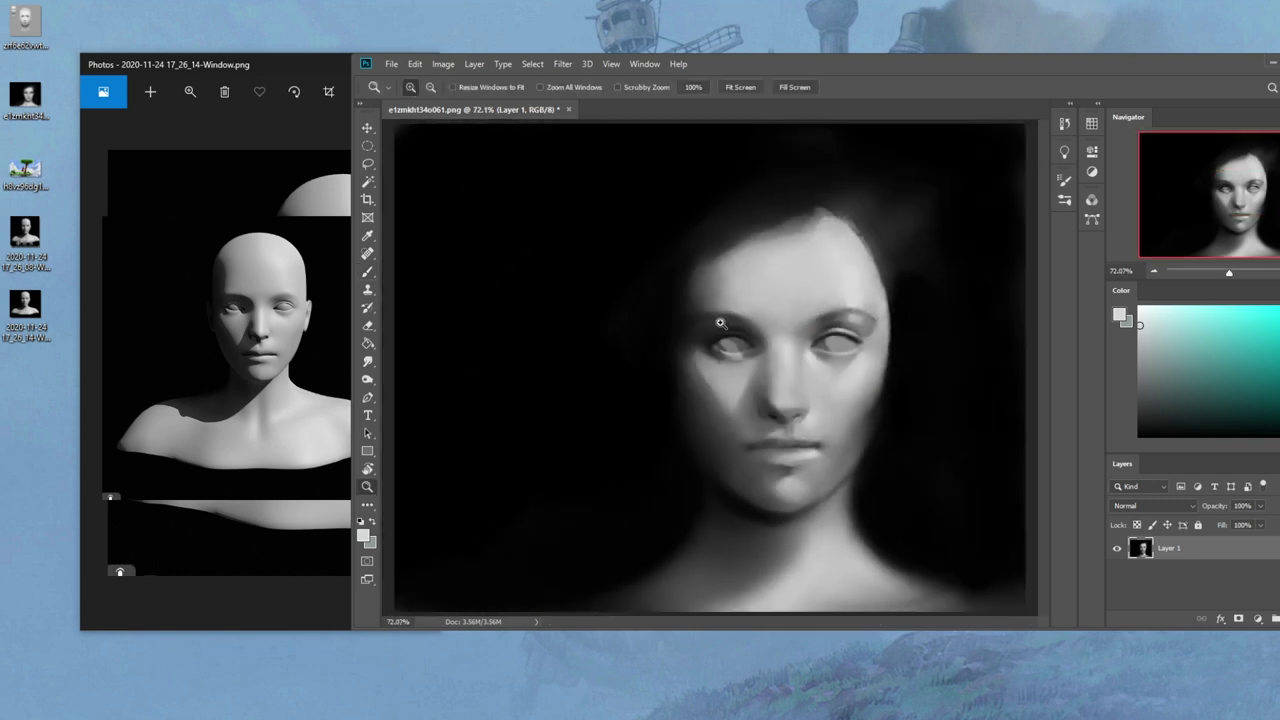
pyautogui.scroll(5, 741, 320)
pyautogui.moveTo(742, 313); pyautogui.dragTo(668, 303)
pyautogui.hotkey('ctrl', 'z')
pyautogui.click(643, 88)
pyautogui.click(598, 103)
pyautogui.moveTo(781, 350)
pyautogui.mouseDown()
pyautogui.moveTo(717, 311)
pyautogui.moveTo(622, 325)
pyautogui.moveTo(731, 306)
pyautogui.moveTo(592, 336)
pyautogui.mouseUp()
pyautogui.hotkey('ctrl', 'z')
pyautogui.moveTo(770, 339); pyautogui.dragTo(633, 312)
pyautogui.scroll(-5, 704, 334)
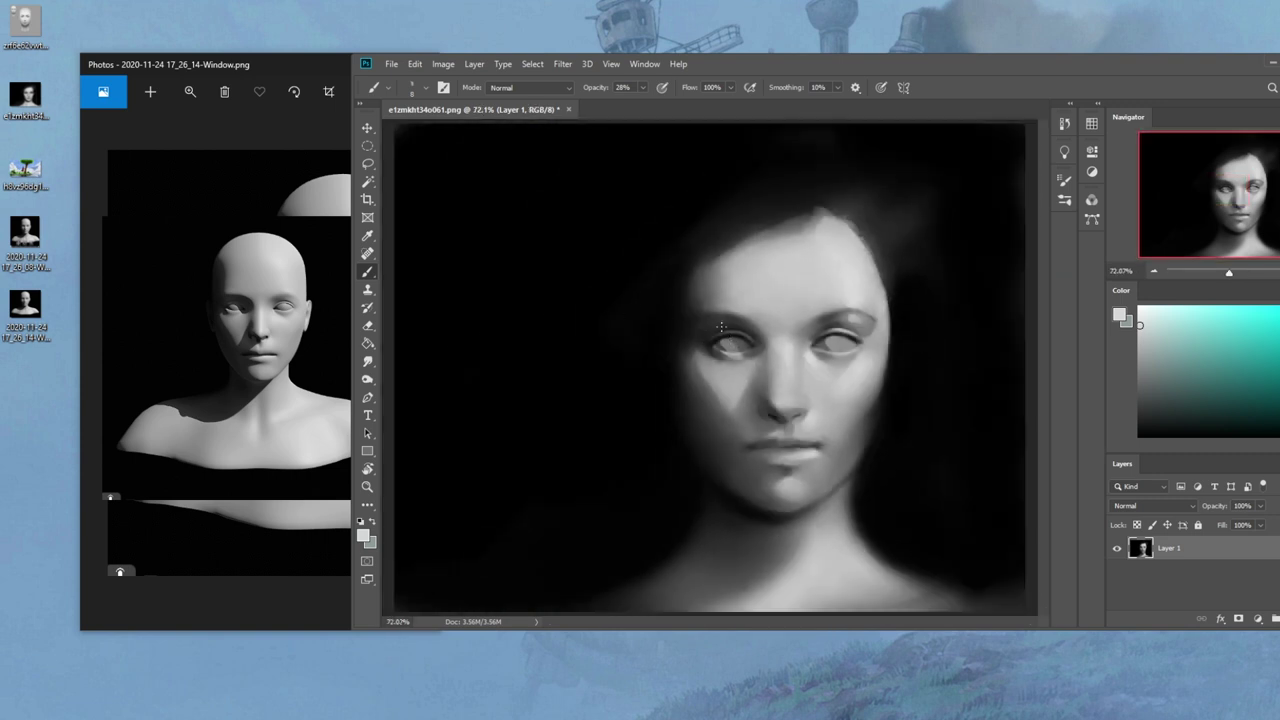
# Set the brush to Darken mode and deepen the shadows at the left-hand eye's corners with sampled dark greys
pyautogui.press('d')
pyautogui.click(522, 90)
pyautogui.click(520, 140)
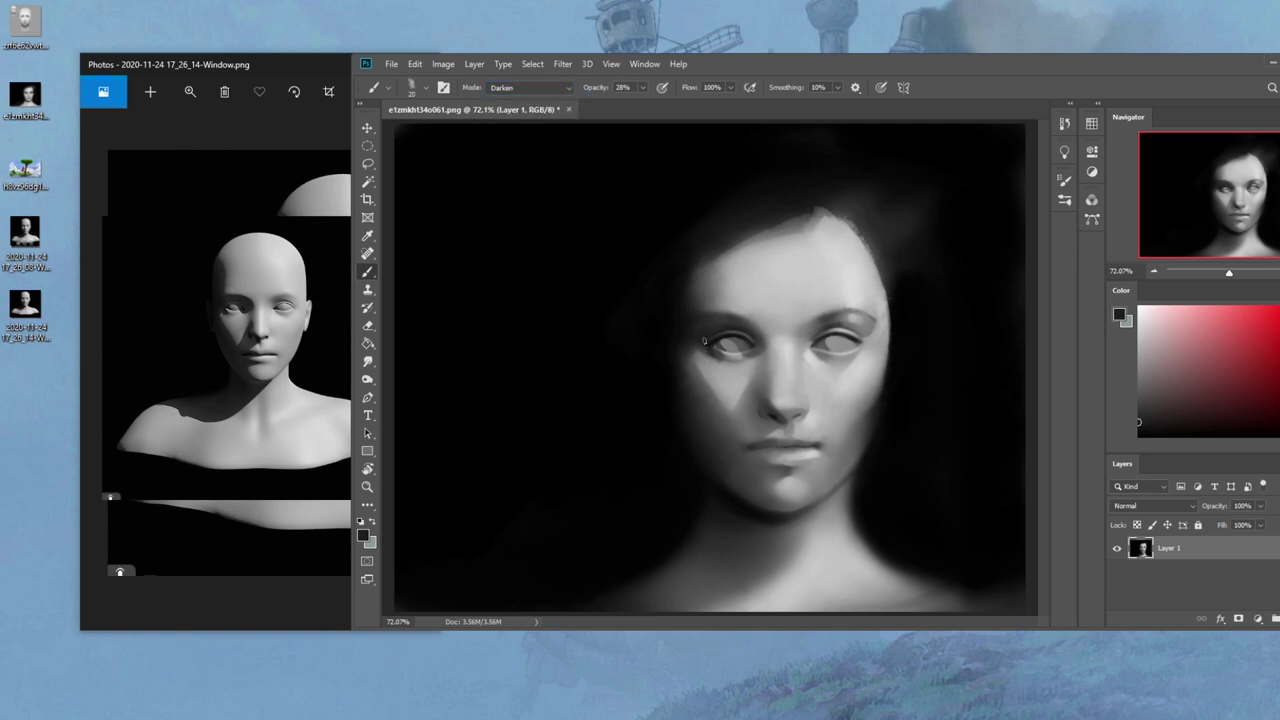
pyautogui.keyDown('alt'); pyautogui.click(760, 345); pyautogui.keyUp('alt')
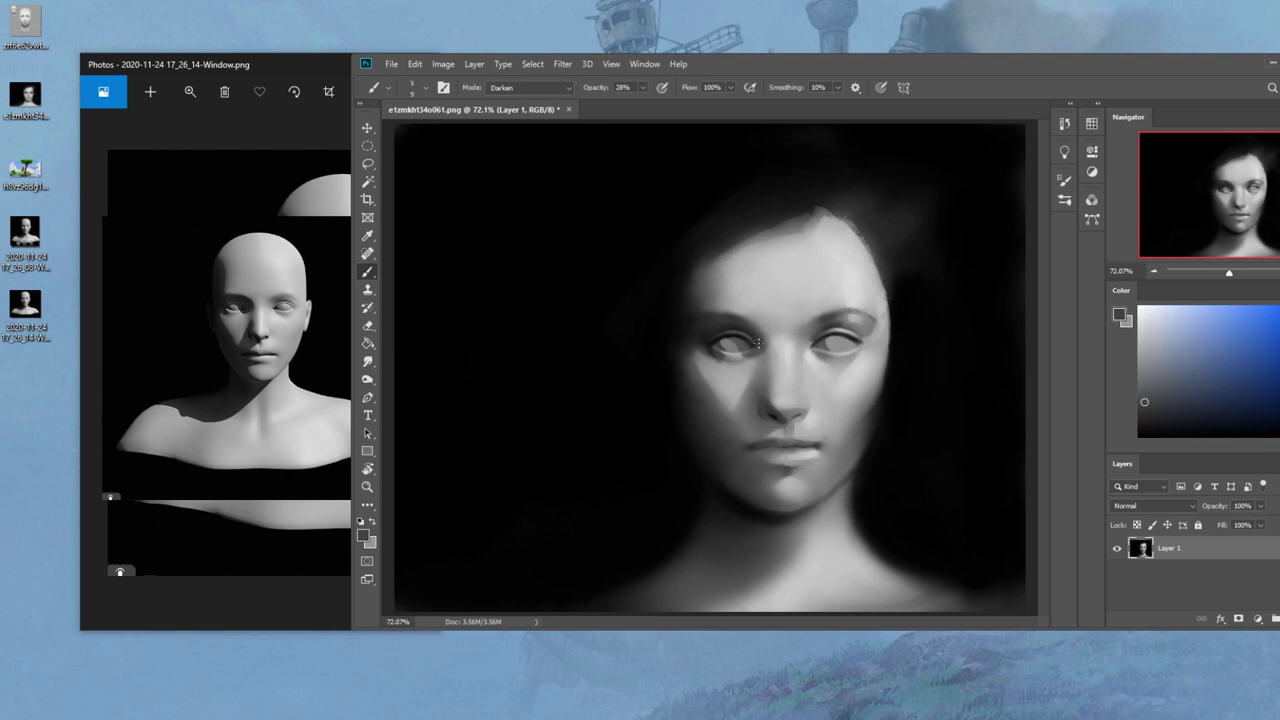
pyautogui.press(']')
pyautogui.keyDown('alt'); pyautogui.click(756, 337); pyautogui.keyUp('alt')
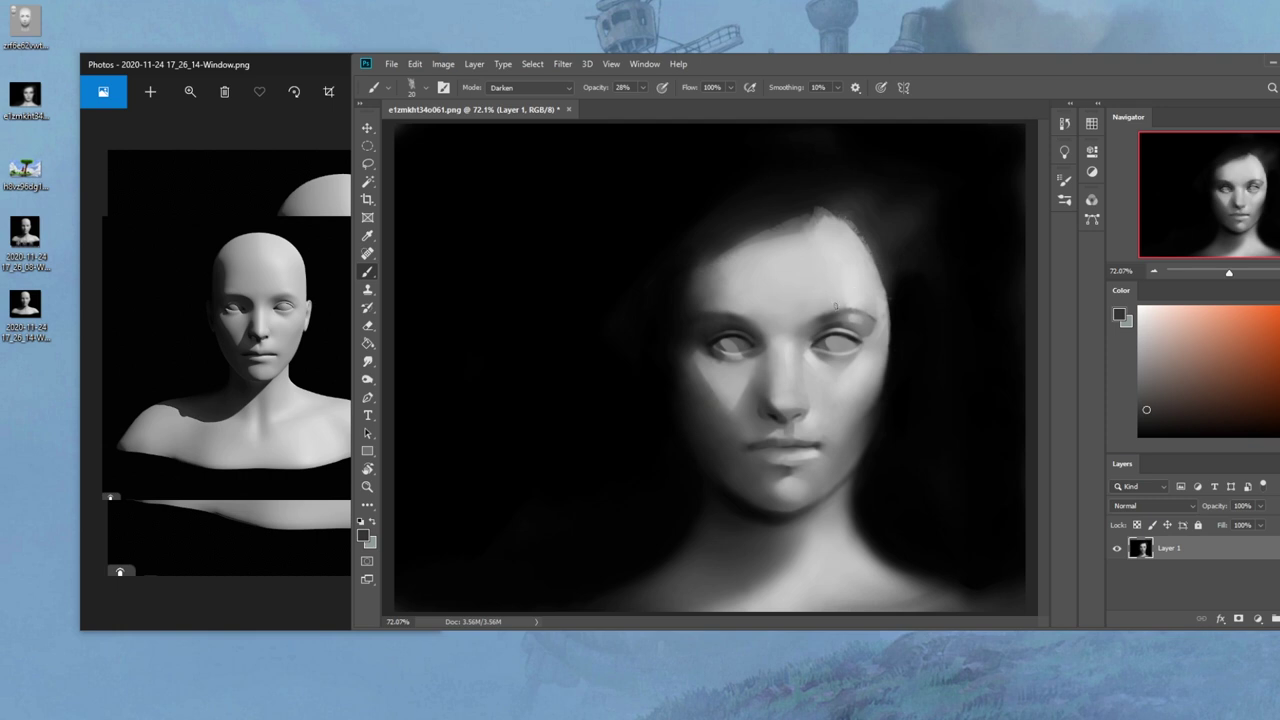
# Return the brush to Normal mode, raise its opacity to 80%, and darken the underside of the nose
pyautogui.keyDown('alt'); pyautogui.click(790, 336); pyautogui.keyUp('alt')
pyautogui.press('[')
pyautogui.press('[')
pyautogui.click(530, 87)
pyautogui.click(585, 100)
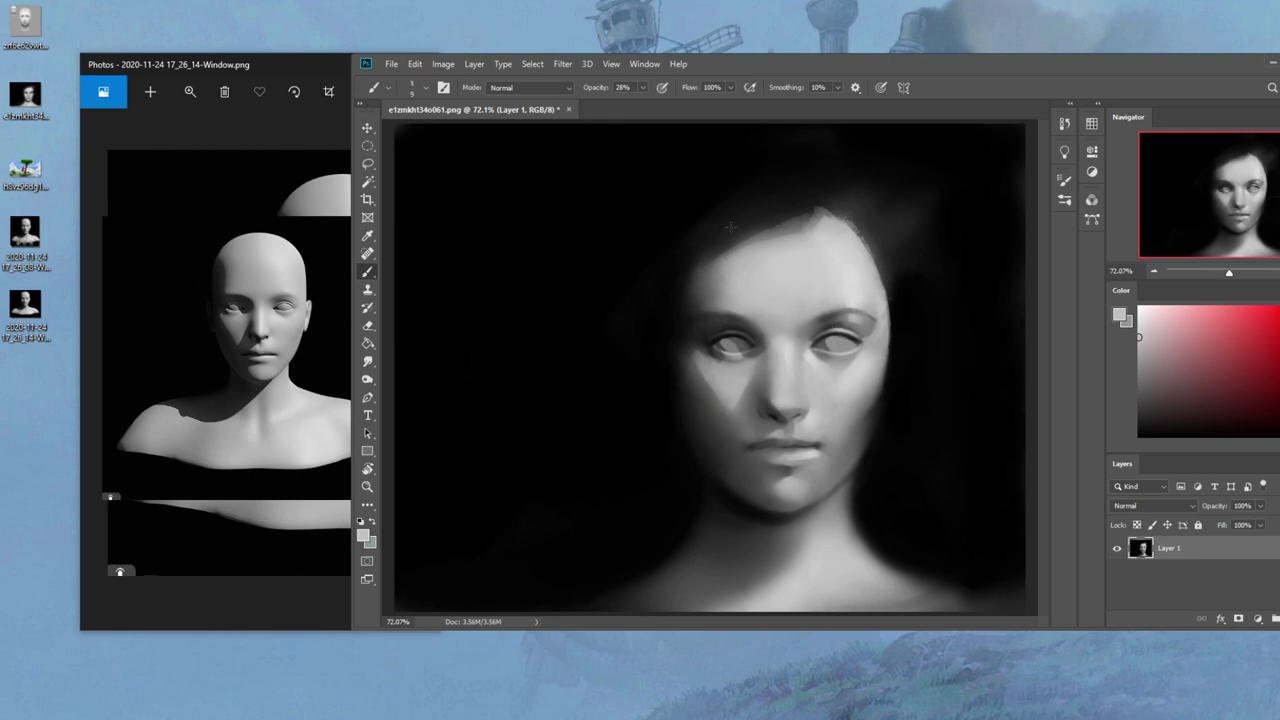
pyautogui.keyDown('alt'); pyautogui.click(651, 188); pyautogui.keyUp('alt')
pyautogui.moveTo(648, 87); pyautogui.dragTo(661, 107)
pyautogui.press(']')
pyautogui.press(']')
pyautogui.press('alt')
pyautogui.moveTo(793, 418); pyautogui.dragTo(801, 415)
# Define the nostrils and the underside of the nose with a small brush and greys sampled from the nose
pyautogui.press('z')
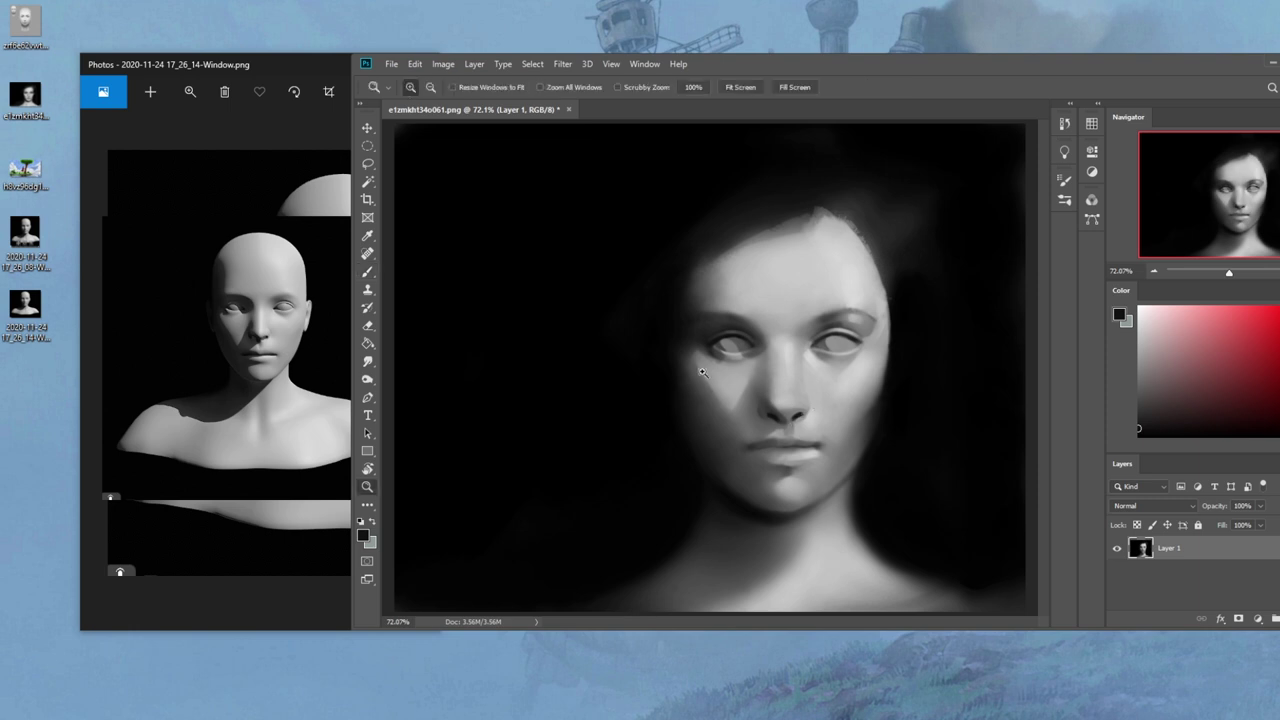
pyautogui.moveTo(706, 366); pyautogui.dragTo(907, 469)
pyautogui.press('b')
pyautogui.keyDown('alt'); pyautogui.click(656, 332); pyautogui.keyUp('alt')
pyautogui.press('[')
pyautogui.press('[')
pyautogui.press('[')
pyautogui.moveTo(686, 337); pyautogui.dragTo(647, 354)
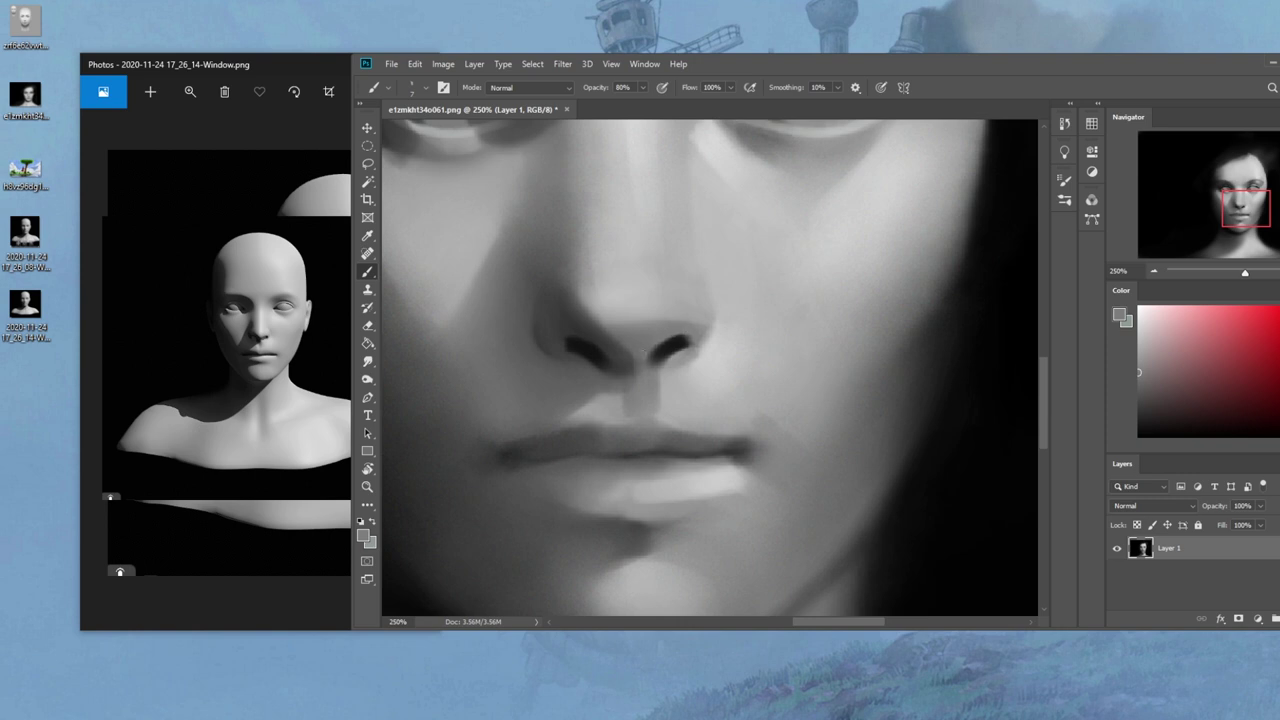
pyautogui.keyDown('alt'); pyautogui.click(605, 372); pyautogui.keyUp('alt')
pyautogui.keyDown('alt'); pyautogui.click(623, 372); pyautogui.keyUp('alt')
pyautogui.keyDown('alt'); pyautogui.click(580, 342); pyautogui.keyUp('alt')
# Soften the nostril edges with the Smudge tool at 8% strength
pyautogui.click(367, 361)
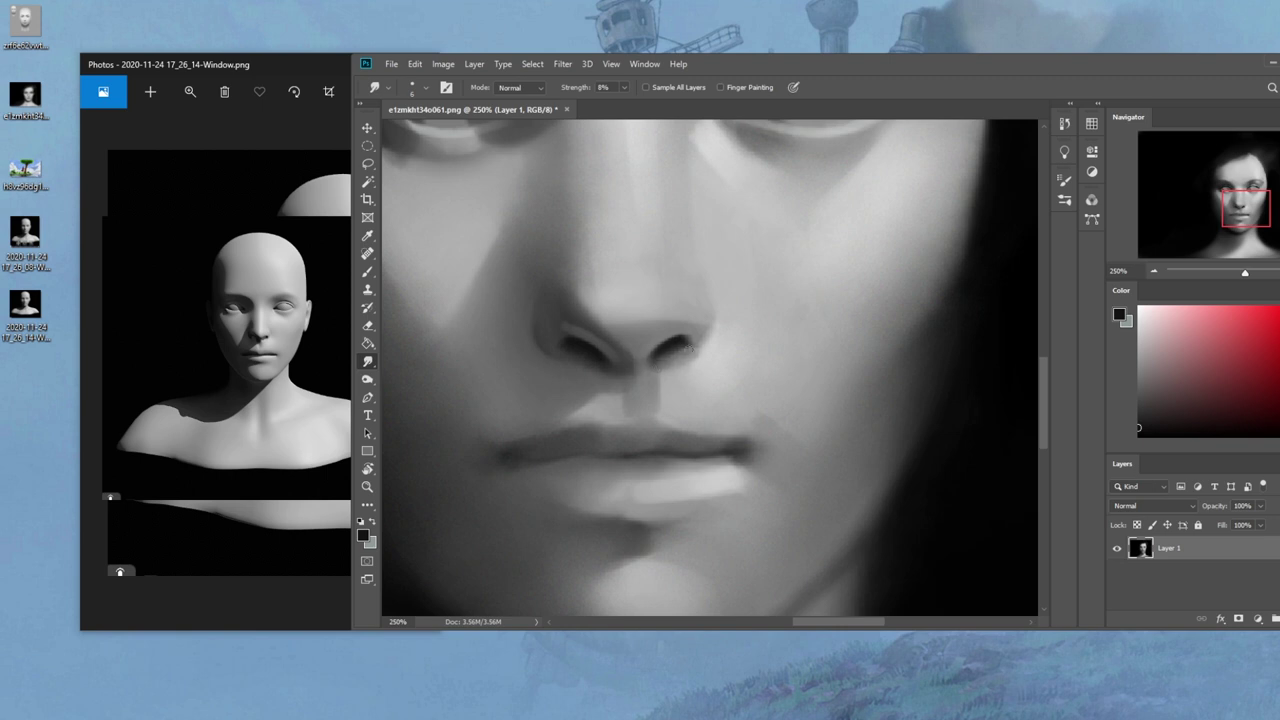
pyautogui.hotkey('ctrl', '-')
pyautogui.hotkey('ctrl', '-')
pyautogui.hotkey('ctrl', '-')
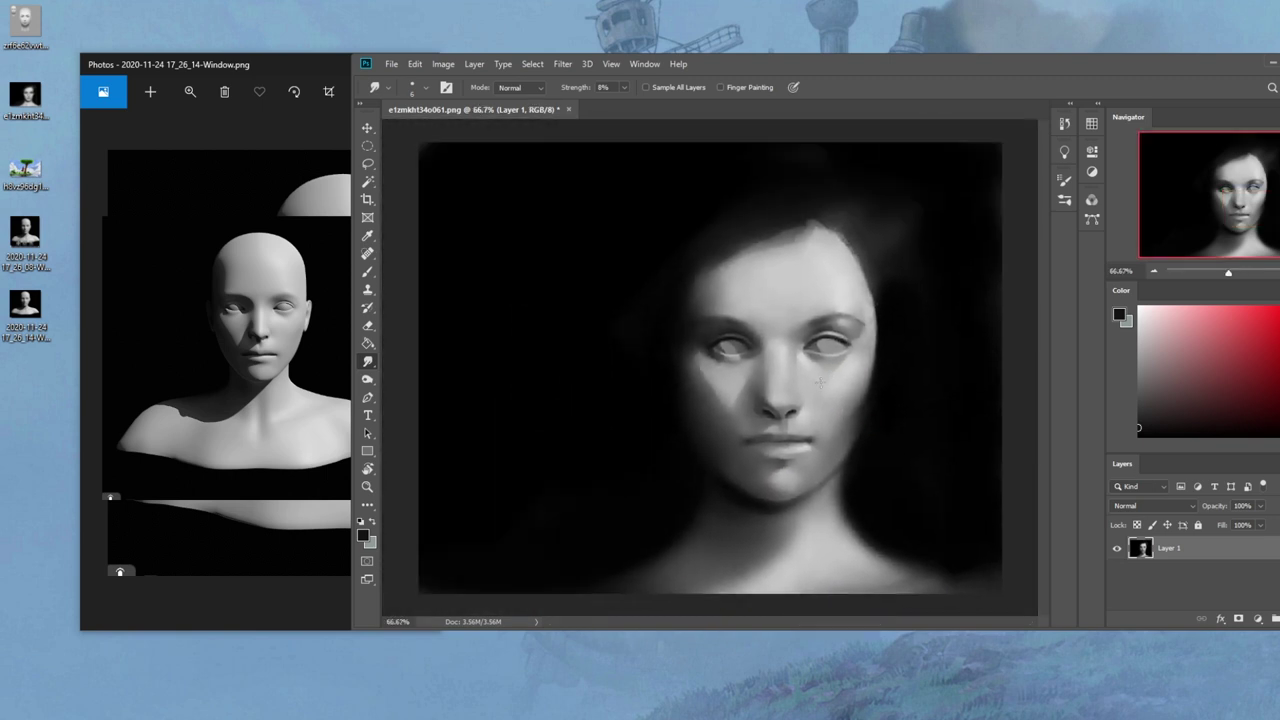
# Shade the nose tip and underside with a 125 px soft brush and sampled greys, and bring back the Smudge tool for blending
pyautogui.press('b')
pyautogui.rightClick(824, 384)
pyautogui.click(851, 380)
pyautogui.press('Return')
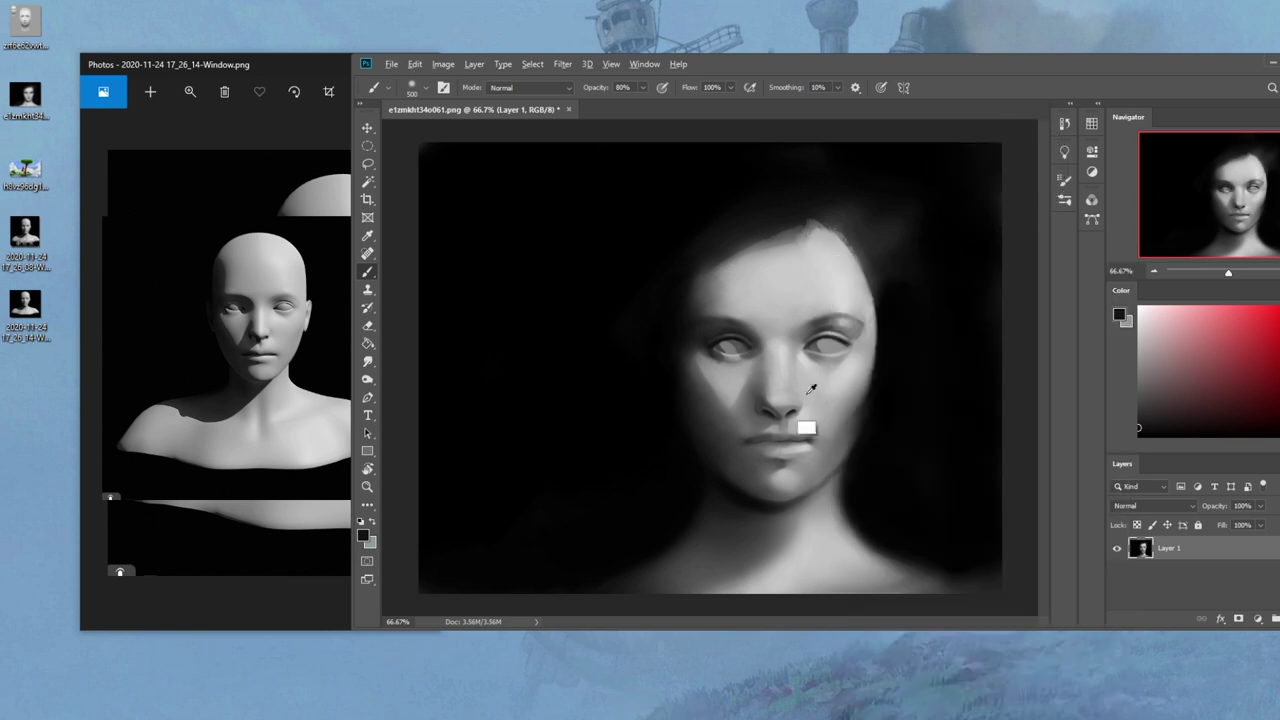
pyautogui.press('[')
pyautogui.press('[')
pyautogui.press('[')
pyautogui.press('[')
pyautogui.press('[')
pyautogui.press('[')
pyautogui.press('[')
pyautogui.keyDown('alt'); pyautogui.click(775, 418); pyautogui.keyUp('alt')
pyautogui.keyDown('alt'); pyautogui.click(772, 418); pyautogui.keyUp('alt')
pyautogui.keyDown('alt'); pyautogui.click(764, 420); pyautogui.keyUp('alt')
pyautogui.keyDown('alt'); pyautogui.click(774, 400); pyautogui.keyUp('alt')
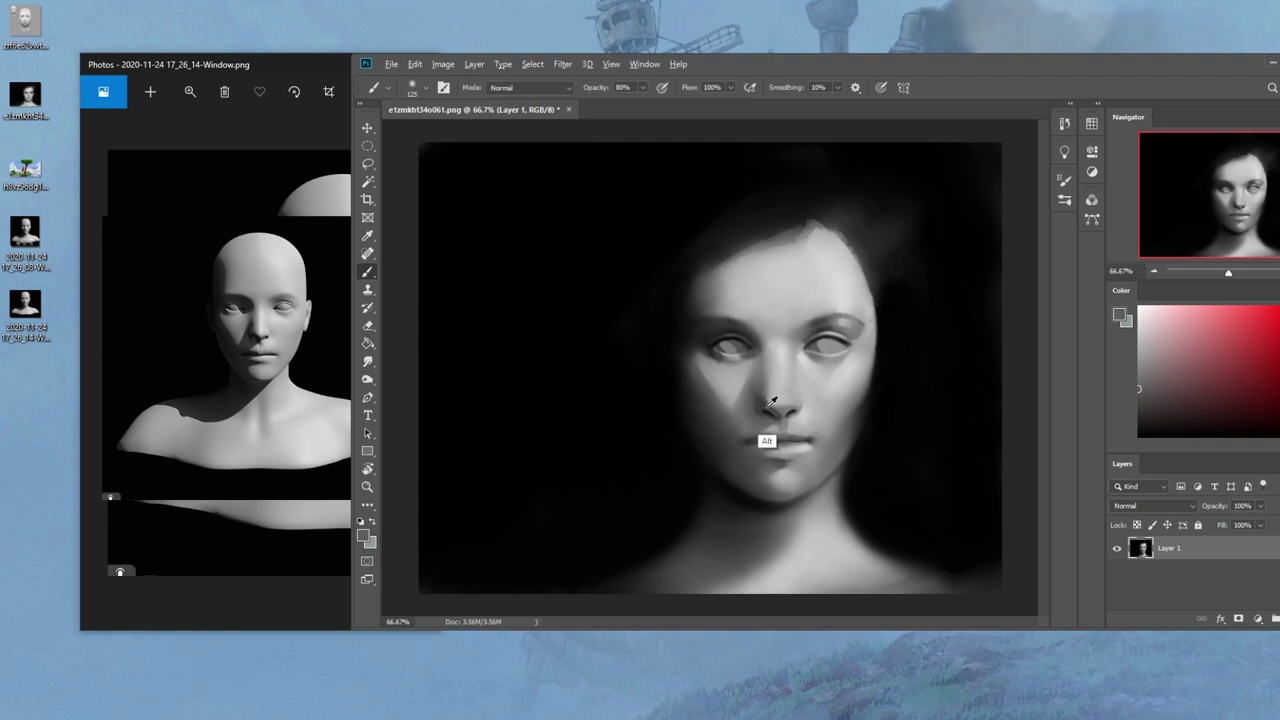
pyautogui.click(368, 362)
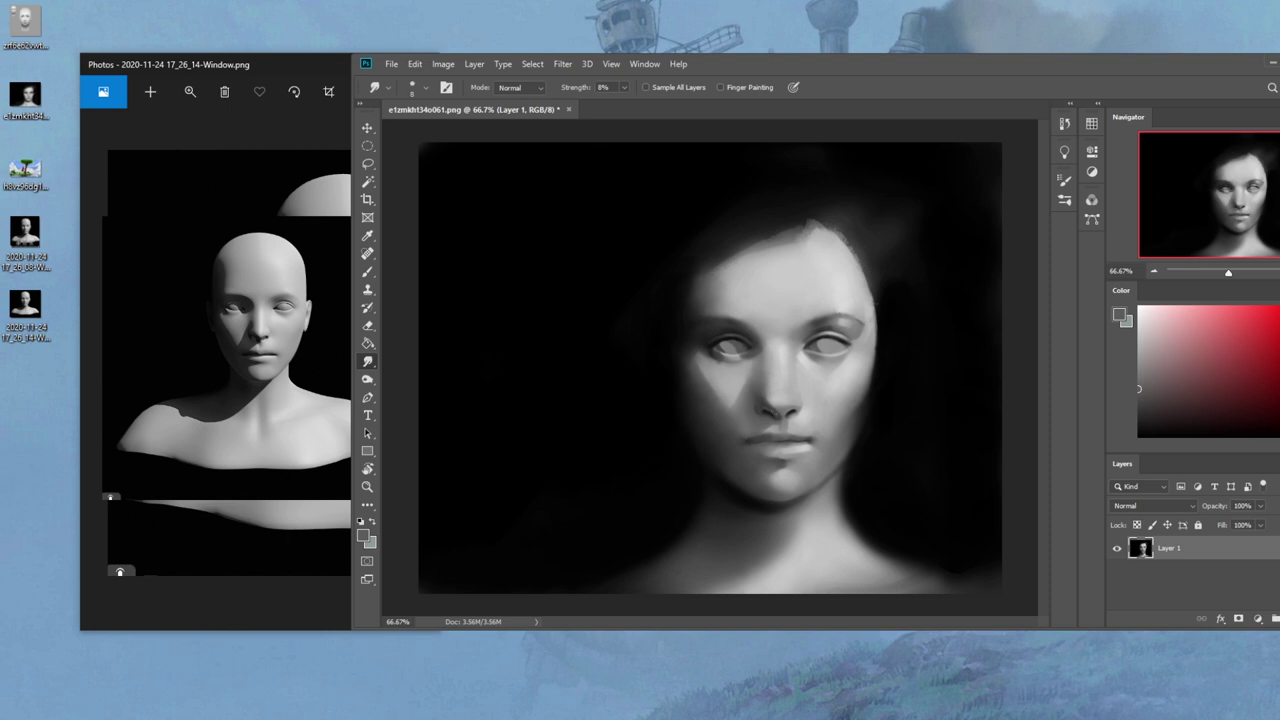
# Reduce the soft brush to 10 px and darken the nostrils with sampled black
pyautogui.hotkey('ctrl', '+')
pyautogui.hotkey('ctrl', '+')
pyautogui.press('b')
pyautogui.moveTo(868, 482); pyautogui.dragTo(667, 425)
pyautogui.keyDown('alt'); pyautogui.click(1010, 504); pyautogui.keyUp('alt')
pyautogui.press('[')
pyautogui.press('[')
pyautogui.press('[')
pyautogui.press('[')
pyautogui.press('[')
pyautogui.press('[')
pyautogui.press('[')
pyautogui.press('[')
pyautogui.press('[')
pyautogui.press('[')
pyautogui.press('[')
pyautogui.press('[')
pyautogui.press('[')
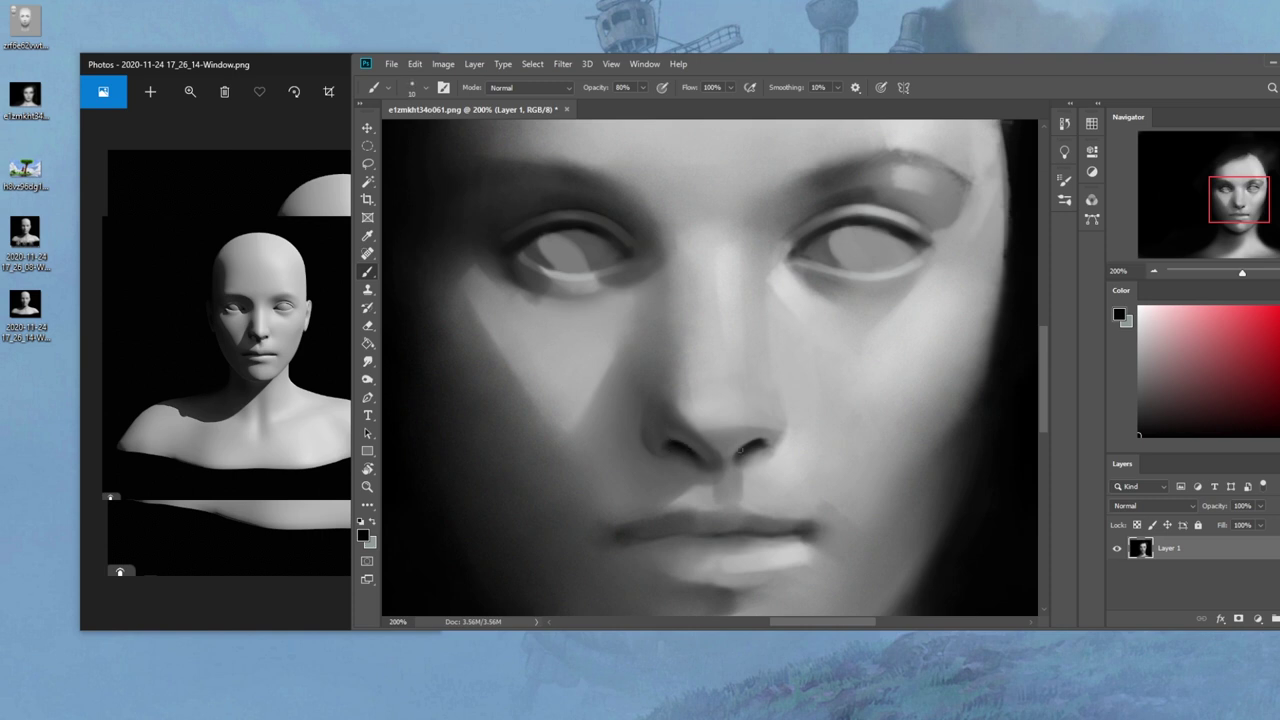
# Set the brush to 25 px at 41% opacity and softly shade around the right-hand nostril with black
pyautogui.press(']')
pyautogui.press(']')
pyautogui.press(']')
pyautogui.press(']')
pyautogui.press(']')
pyautogui.click(644, 88)
pyautogui.moveTo(643, 103); pyautogui.dragTo(617, 103)
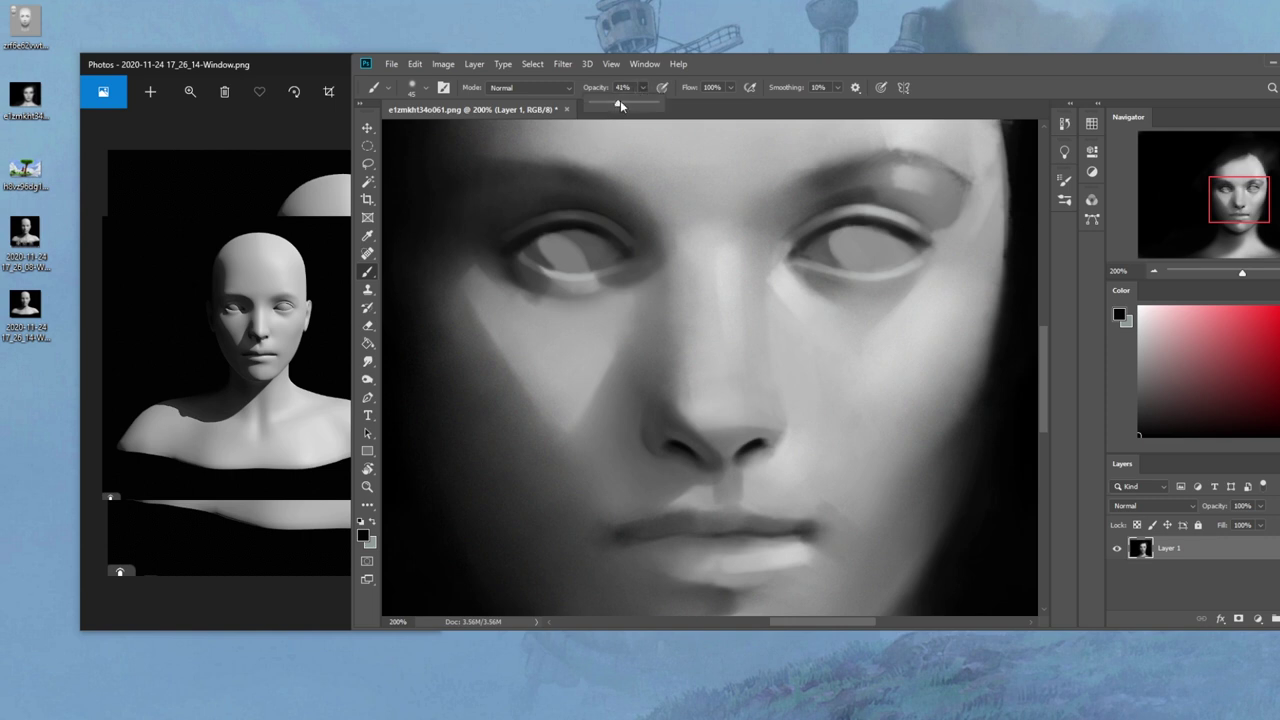
pyautogui.press('[')
pyautogui.press('[')
pyautogui.press('[')
pyautogui.press('[')
pyautogui.moveTo(772, 447); pyautogui.dragTo(783, 430)
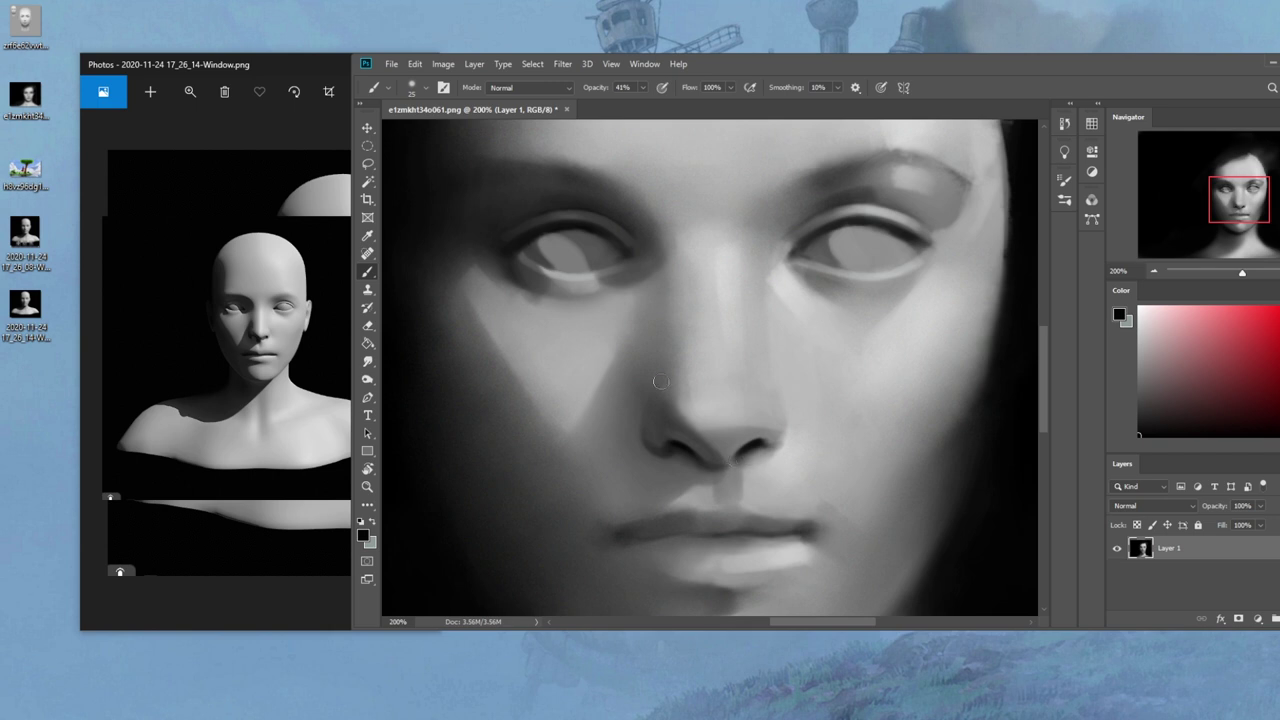
pyautogui.hotkey('ctrl', '0')
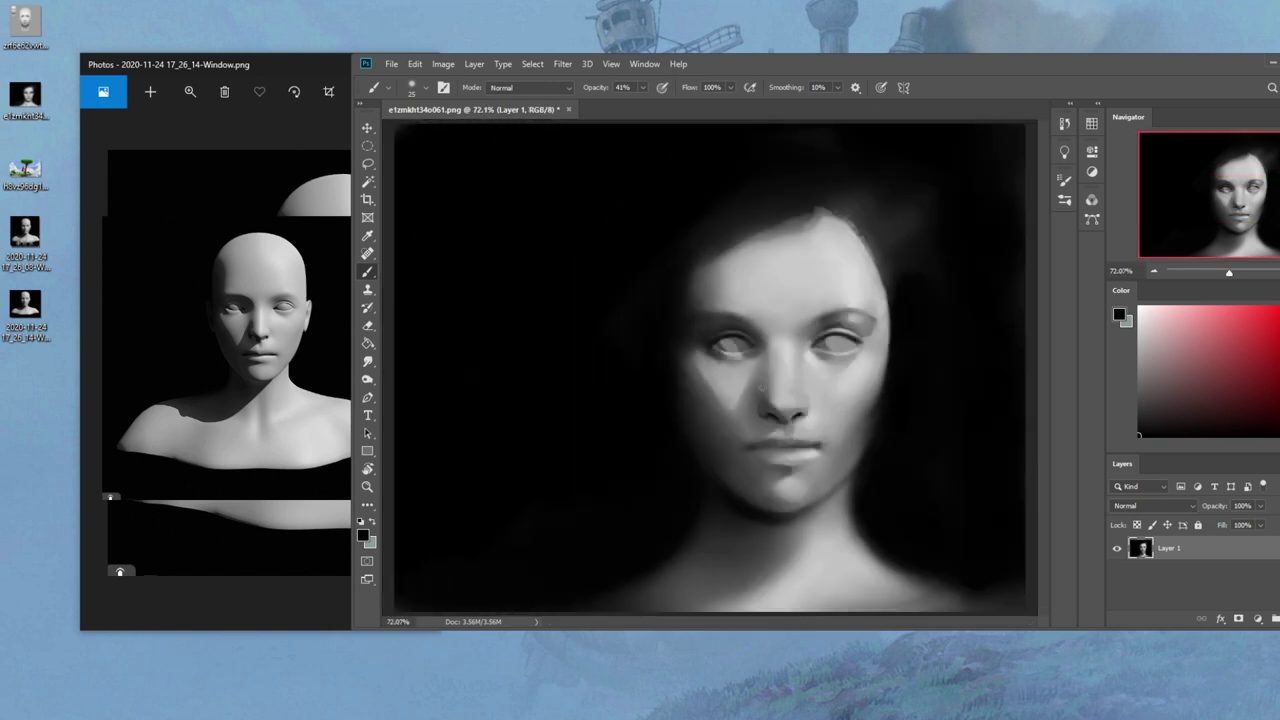
# Switch to a textured brush at 15 px and 100% opacity and refine both nostril wings and the left-hand cheek shadow with sampled greys
pyautogui.rightClick(778, 414)
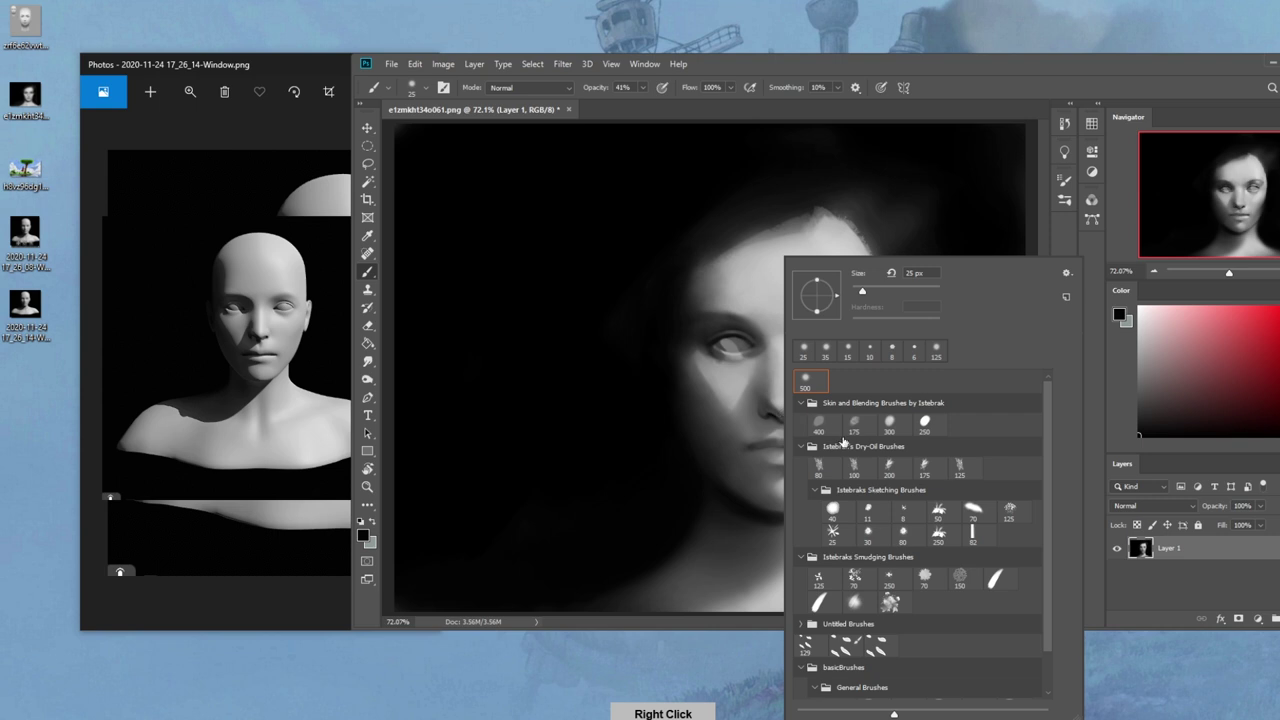
pyautogui.click(965, 184)
pyautogui.press('z')
pyautogui.moveTo(649, 338); pyautogui.dragTo(875, 479)
pyautogui.press('b')
pyautogui.keyDown('alt'); pyautogui.click(749, 331); pyautogui.keyUp('alt')
pyautogui.press('[')
pyautogui.press('[')
pyautogui.press('[')
pyautogui.press('[')
pyautogui.press('[')
pyautogui.press('[')
pyautogui.press('[')
pyautogui.press('[')
pyautogui.press('[')
pyautogui.press('[')
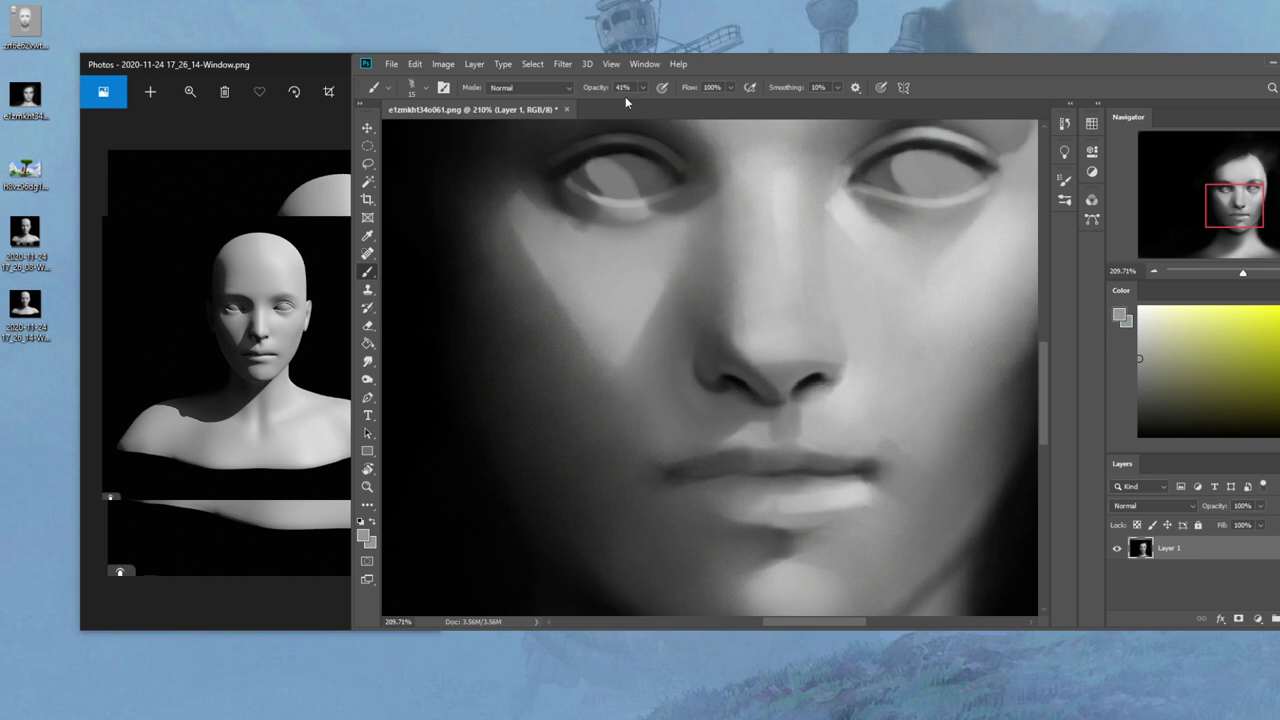
pyautogui.keyDown('alt'); pyautogui.click(690, 380); pyautogui.keyUp('alt')
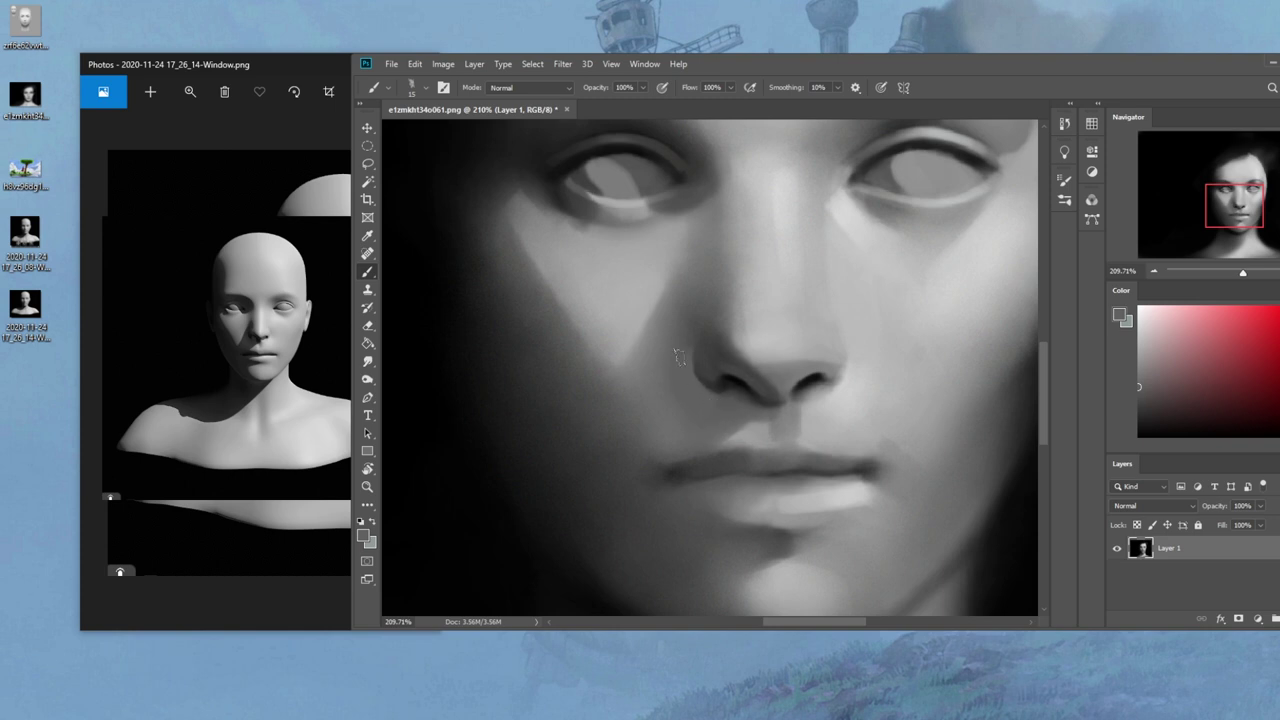
pyautogui.keyDown('alt'); pyautogui.click(834, 366); pyautogui.keyUp('alt')
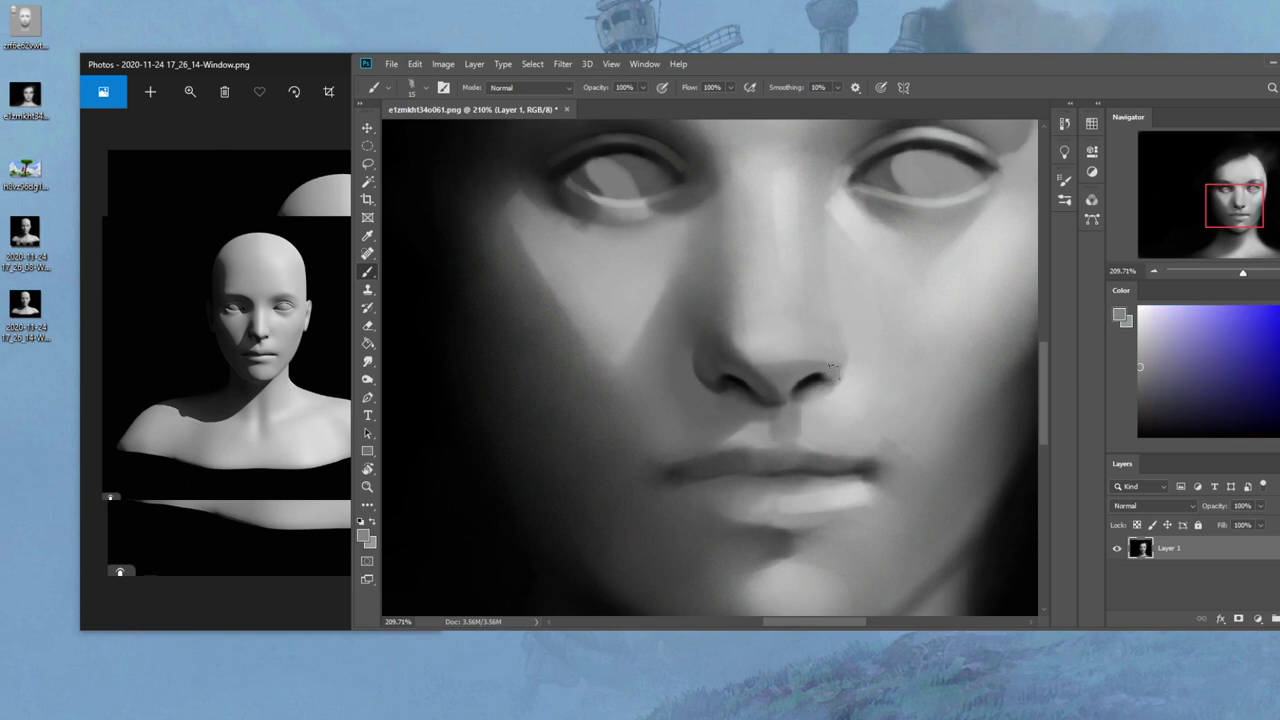
pyautogui.keyDown('alt'); pyautogui.click(575, 362); pyautogui.keyUp('alt')
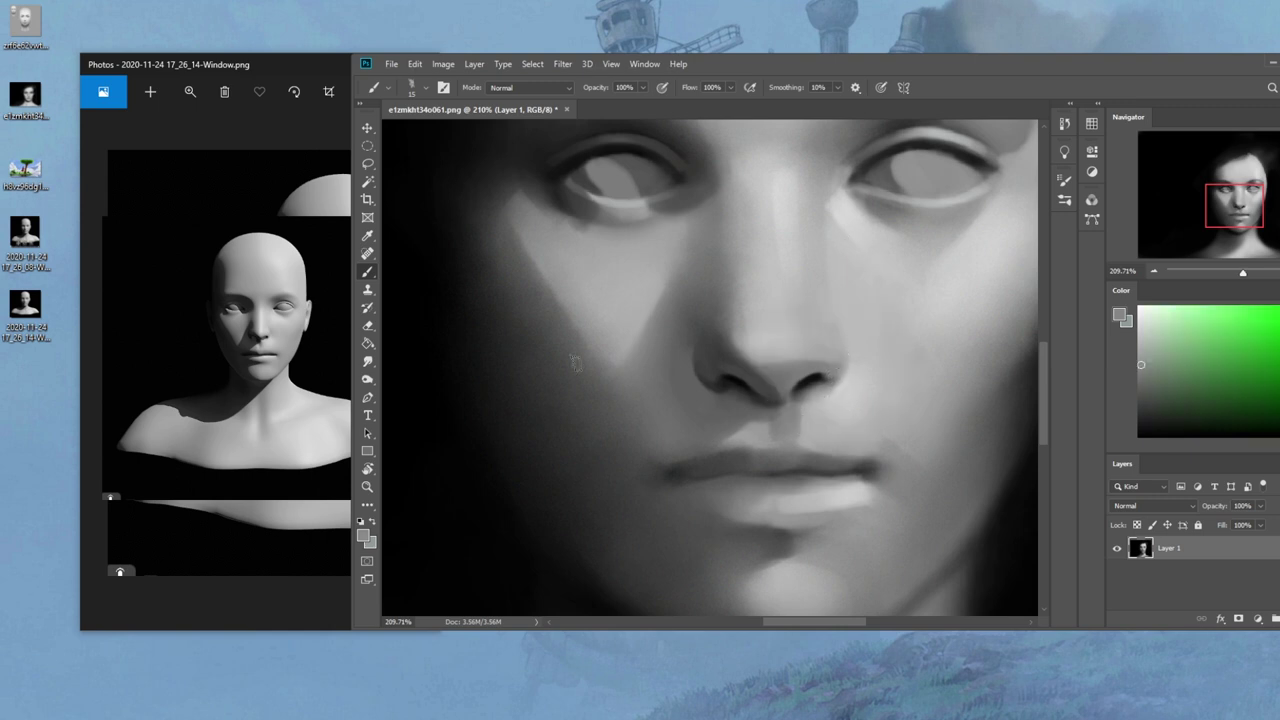
# Paint the cheek plane beside the right-hand nostril with a 25 px brush and greys sampled from the cheek
pyautogui.press(']')
pyautogui.press(']')
pyautogui.press(']')
pyautogui.press(']')
pyautogui.keyDown('alt'); pyautogui.click(896, 377); pyautogui.keyUp('alt')
pyautogui.hotkey('ctrl', '-')
pyautogui.press('[')
pyautogui.press('[')
pyautogui.press('[')
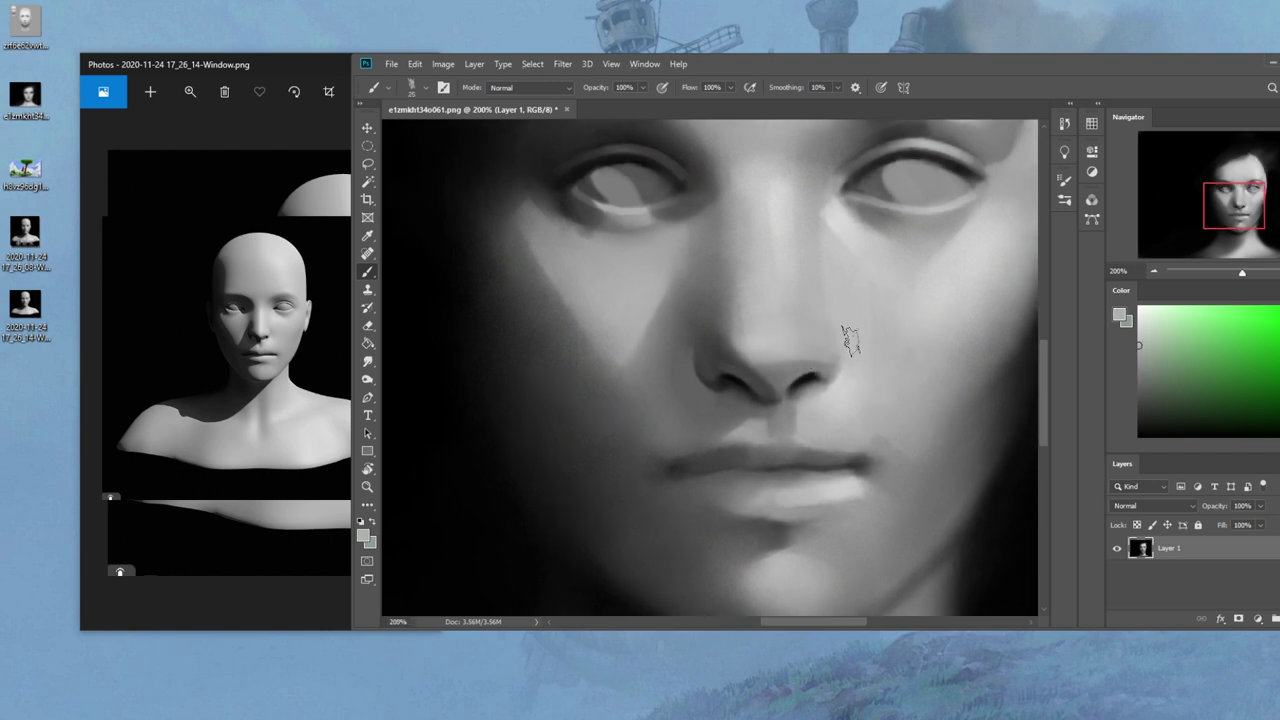
pyautogui.keyDown('alt'); pyautogui.click(845, 360); pyautogui.keyUp('alt')
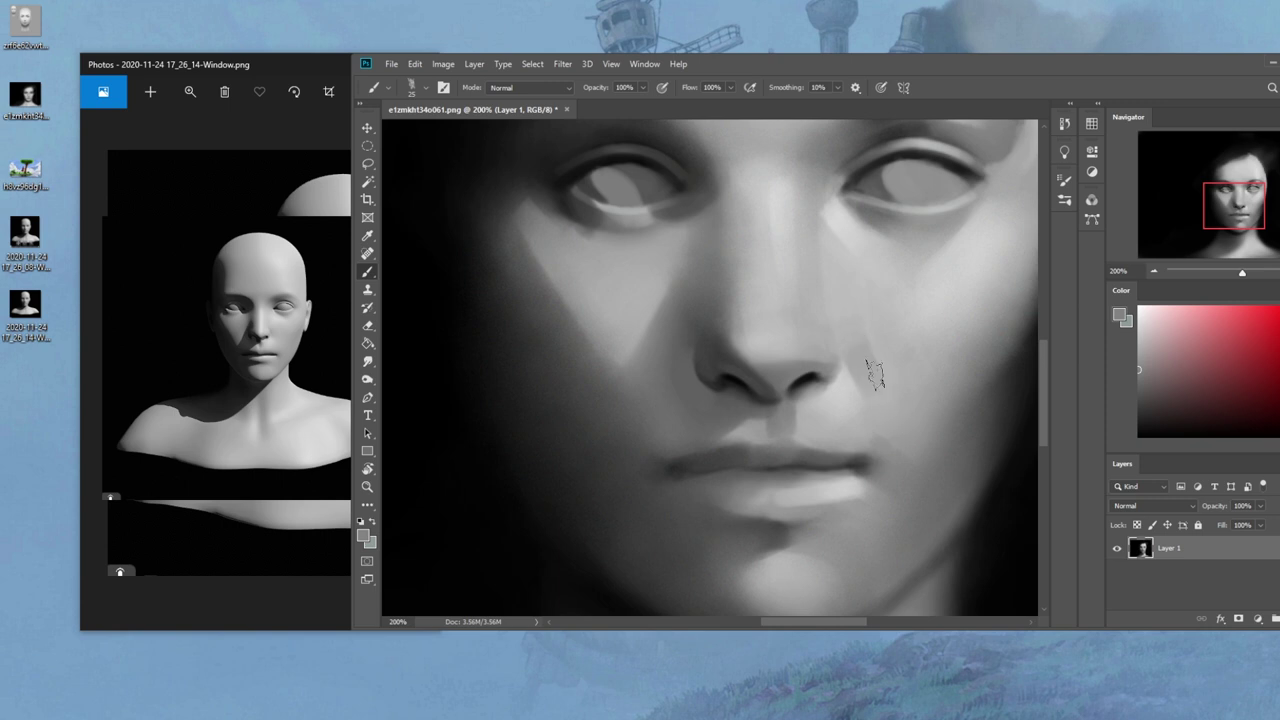
pyautogui.keyDown('alt'); pyautogui.click(863, 353); pyautogui.keyUp('alt')
pyautogui.scroll(-5, 843, 318)
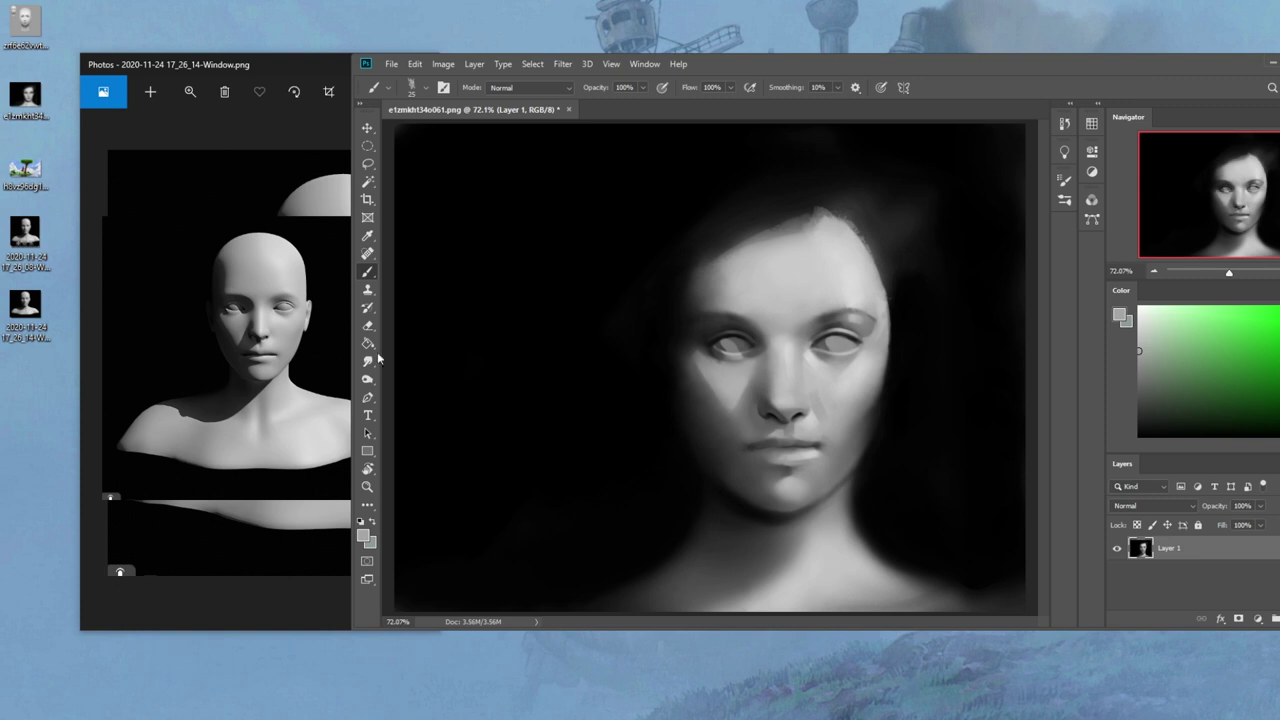
# Blend the cheek and nose shadow edges with the Smudge tool at 8% strength, resizing it to 30 px
pyautogui.click(368, 361)
pyautogui.press(']')
pyautogui.press(']')
pyautogui.press(']')
pyautogui.press(']')
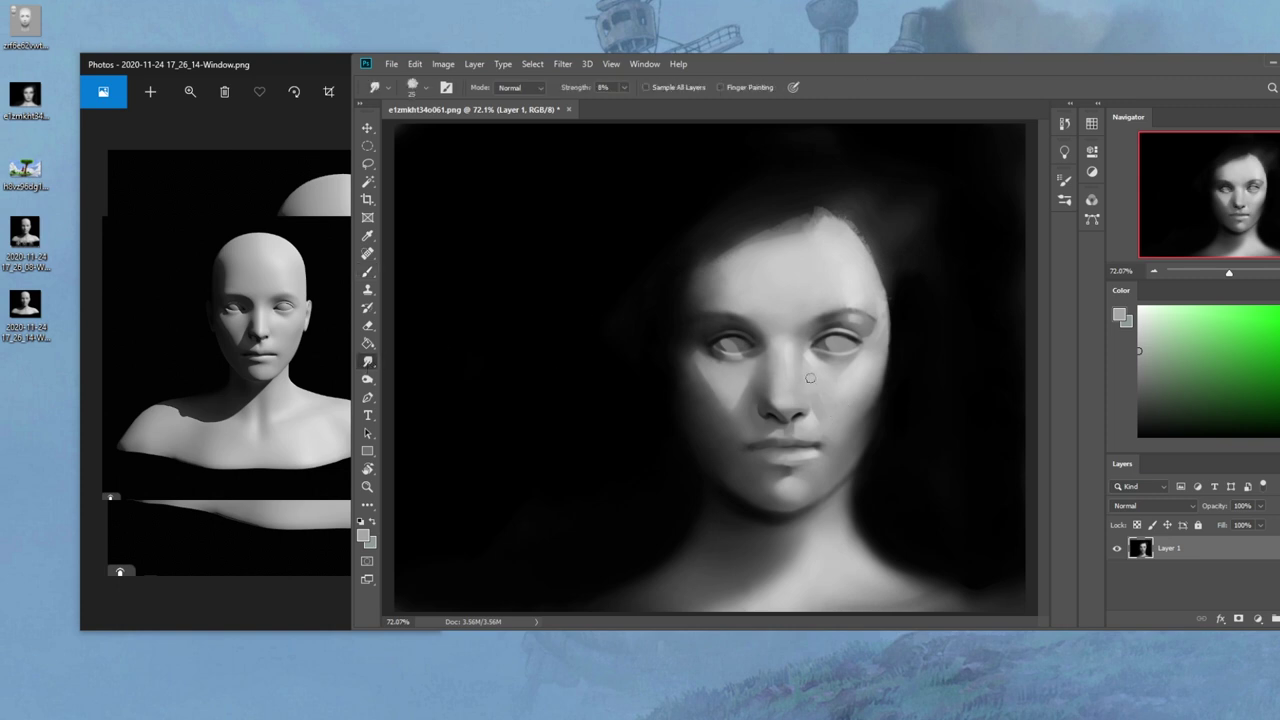
pyautogui.press('[')
pyautogui.press('[')
pyautogui.press(']')
pyautogui.press(']')
pyautogui.press(']')
pyautogui.press(']')
pyautogui.hotkey('ctrl', '-')
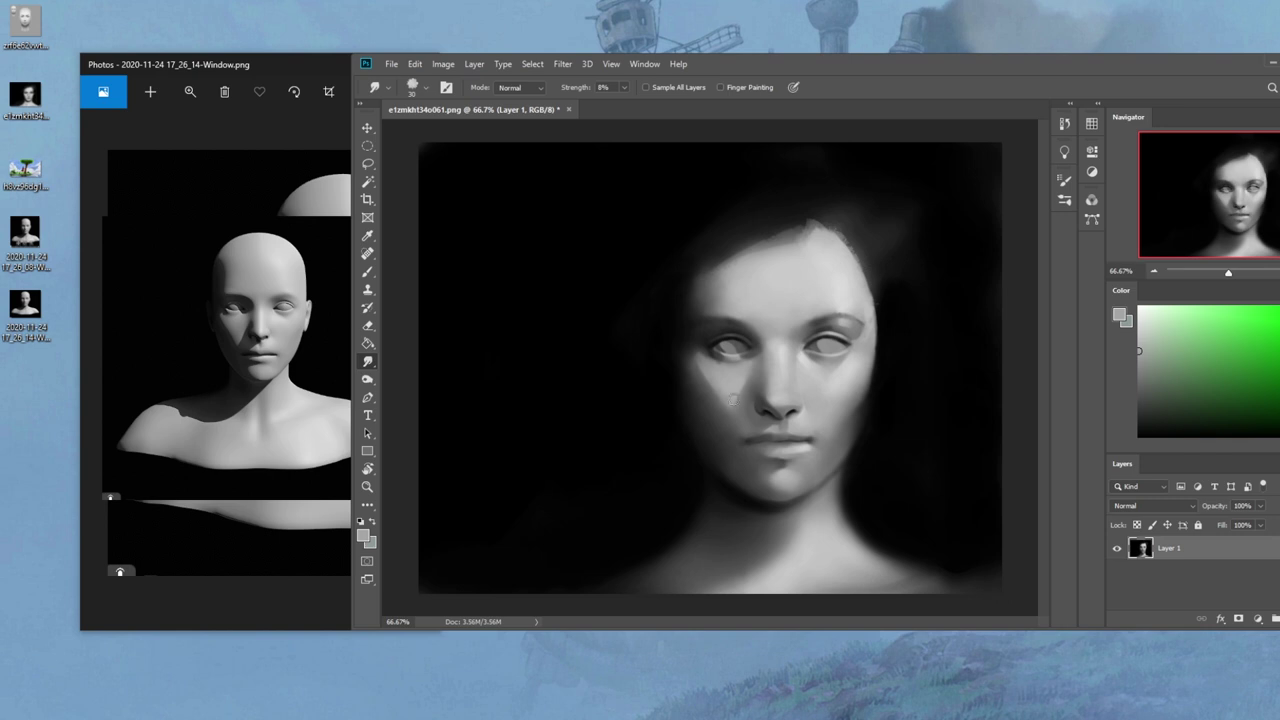
# Touch up the forehead's hairline edge with the 25 px textured brush, using a grey sampled from the forehead and black
pyautogui.press('b')
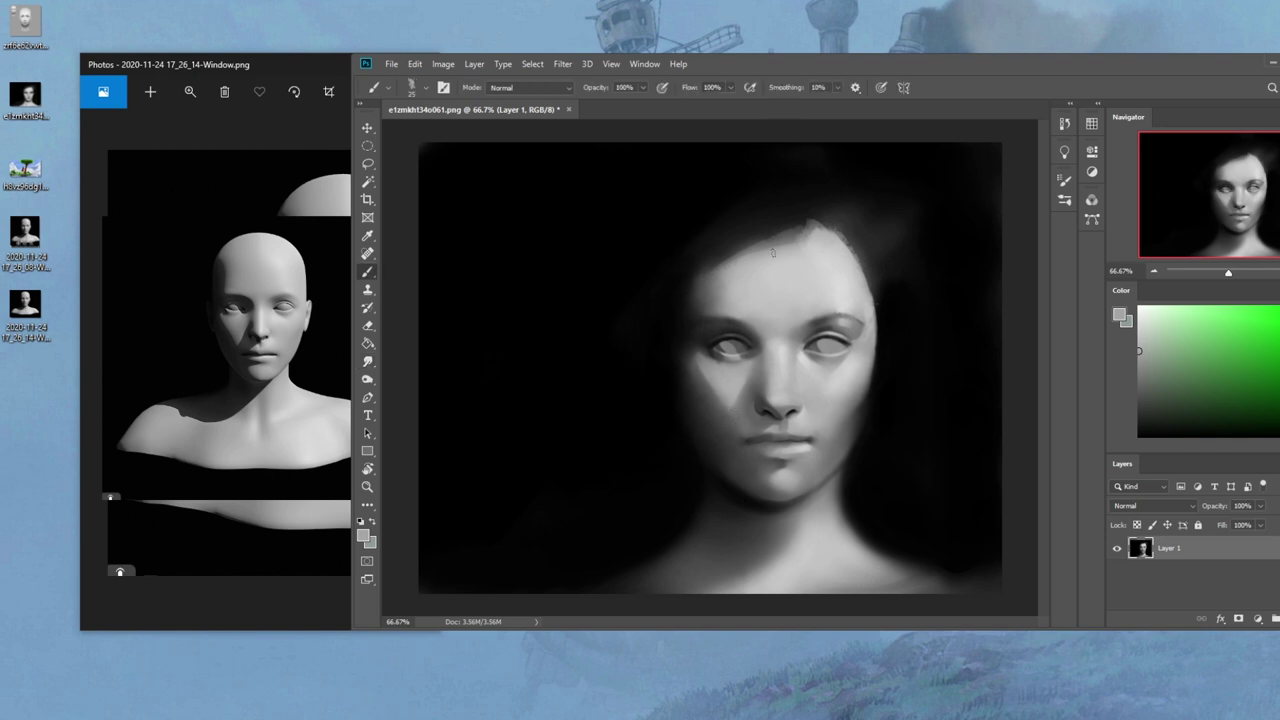
pyautogui.keyDown('alt'); pyautogui.click(840, 294); pyautogui.keyUp('alt')
pyautogui.hotkey('ctrl', '-')
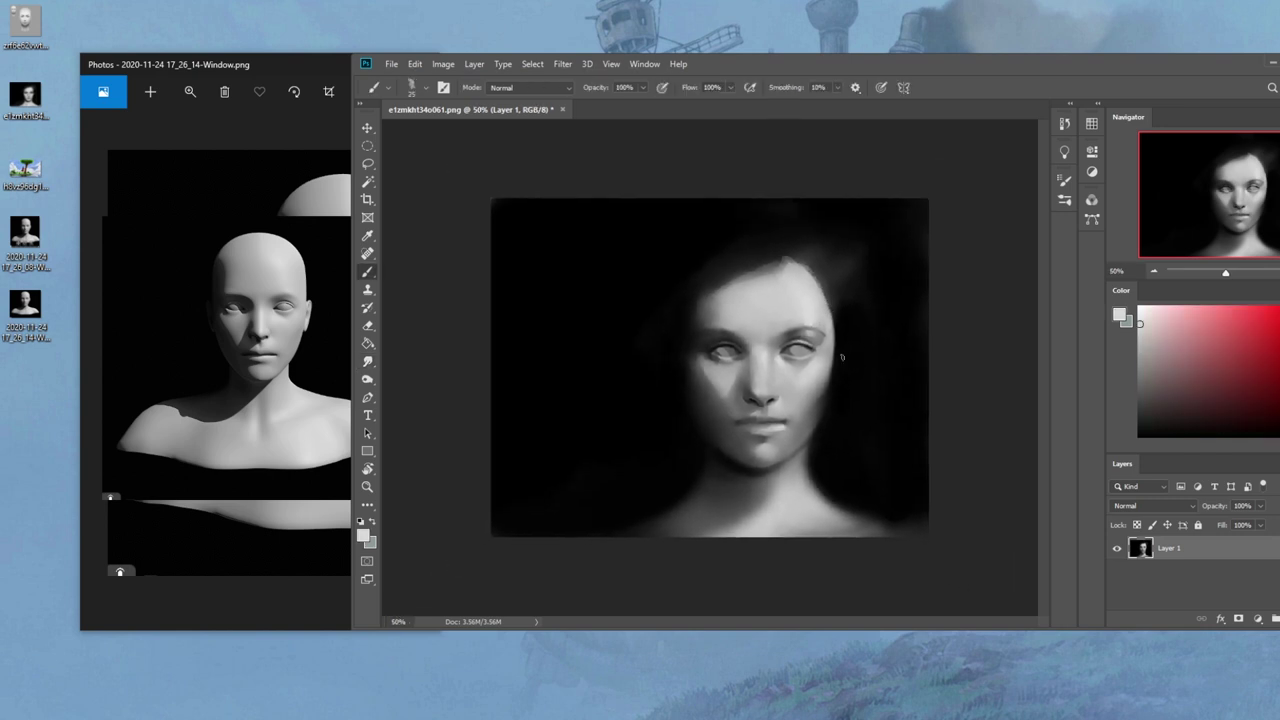
pyautogui.press('d')
# Smudge the right-hand face edge and hair into the dark background at 8% strength, enlarging the Smudge tool to 60 px
pyautogui.click(367, 361)
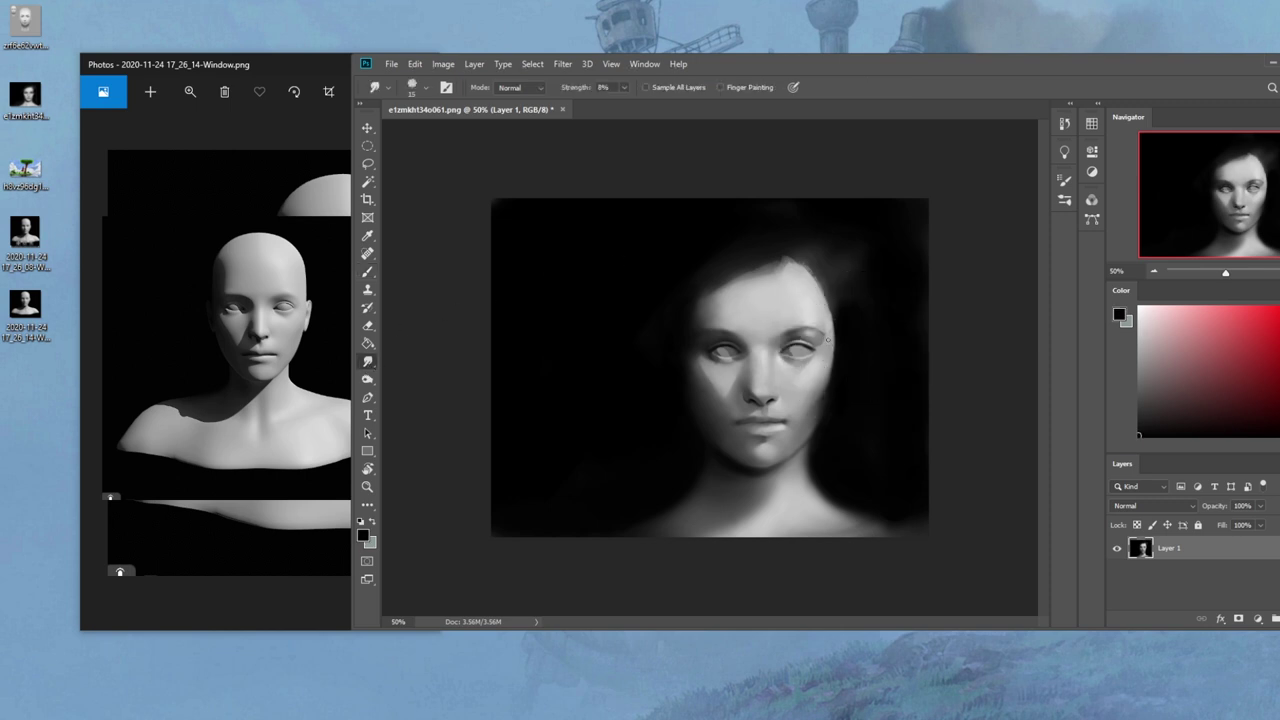
pyautogui.press(']')
pyautogui.press(']')
pyautogui.press(']')
pyautogui.press(']')
pyautogui.moveTo(832, 328)
pyautogui.mouseDown()
pyautogui.moveTo(803, 246)
pyautogui.moveTo(838, 280)
pyautogui.mouseUp()
pyautogui.hotkey('ctrl', 'z')
pyautogui.press(']')
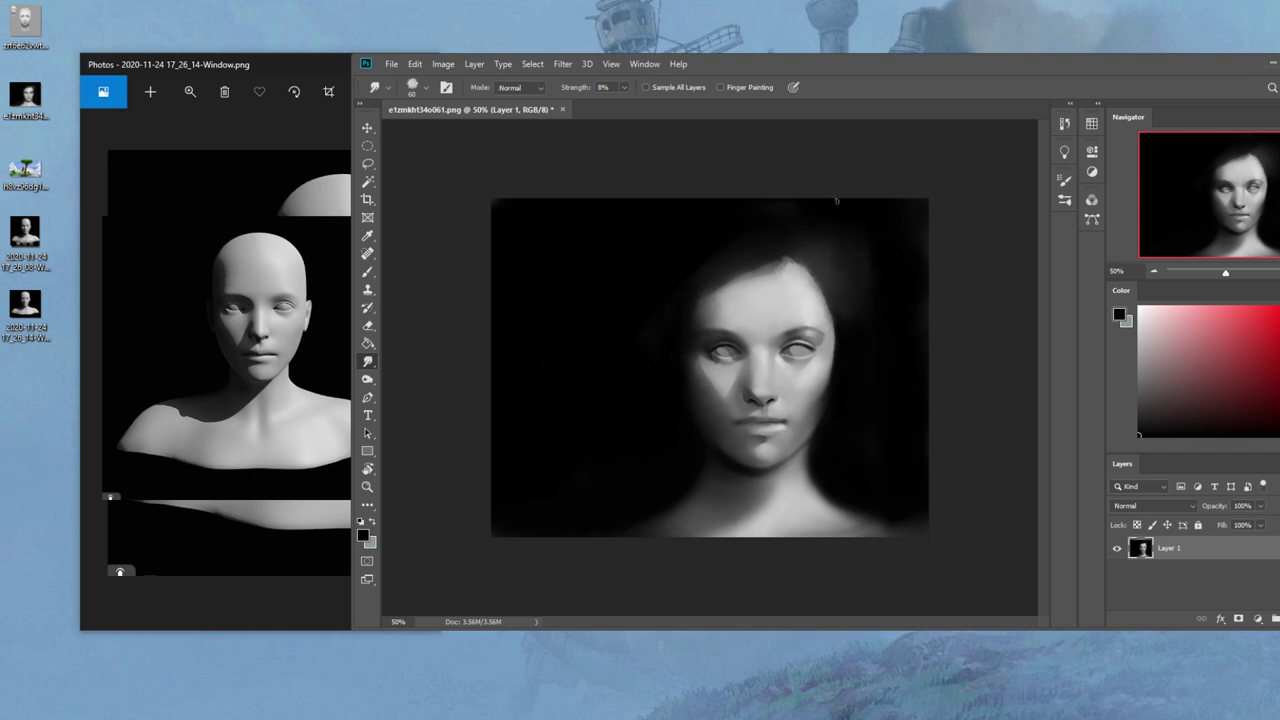
# Paint light grey highlight planes below the left-hand eye and on the right-hand forehead with the textured brush at up to 50 px
pyautogui.press('b')
pyautogui.keyDown('alt'); pyautogui.click(722, 406); pyautogui.keyUp('alt')
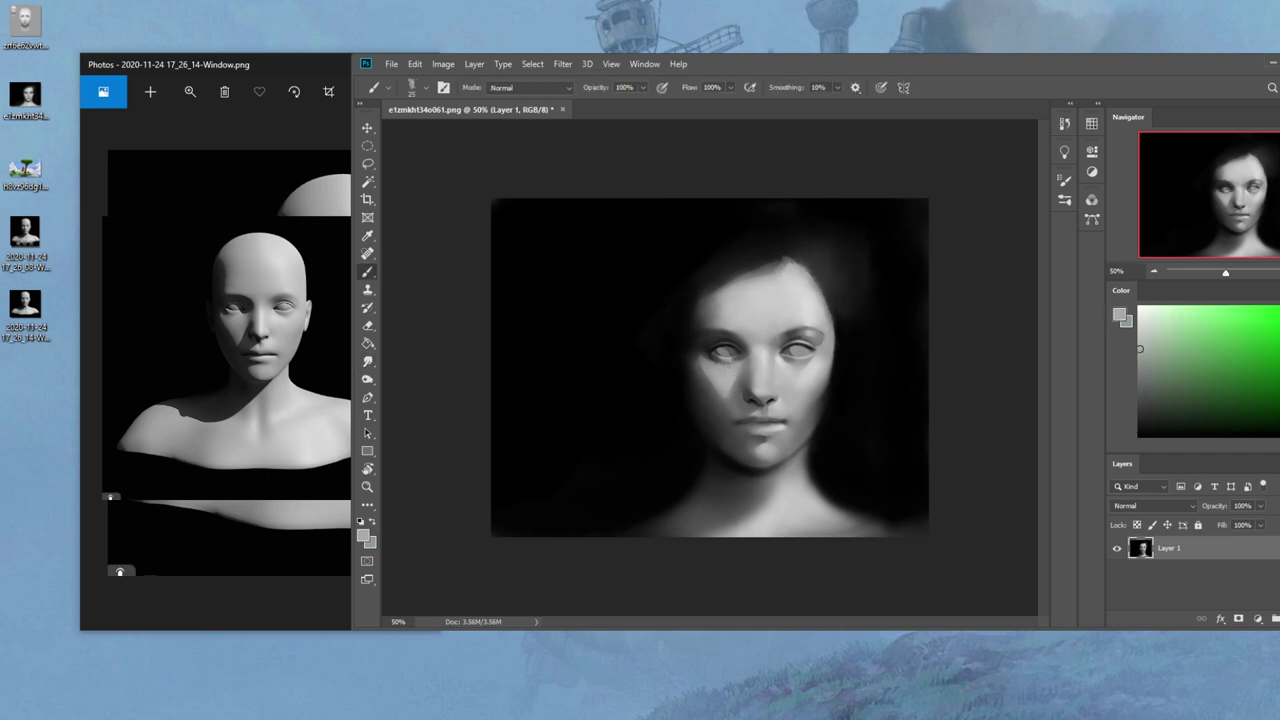
pyautogui.keyDown('alt'); pyautogui.click(808, 305); pyautogui.keyUp('alt')
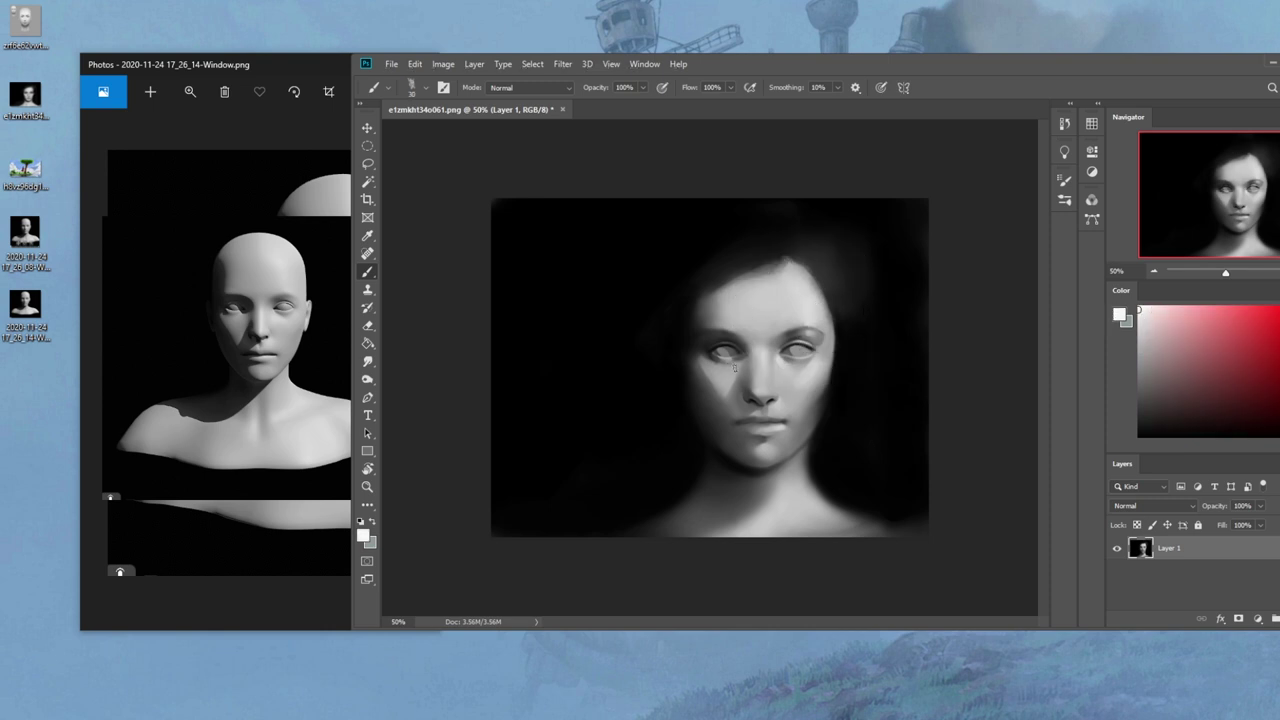
pyautogui.moveTo(736, 364); pyautogui.dragTo(720, 367)
pyautogui.hotkey('ctrl', 'z')
pyautogui.press(']')
pyautogui.press(']')
pyautogui.keyDown('alt'); pyautogui.click(733, 400); pyautogui.keyUp('alt')
pyautogui.click(1139, 318)
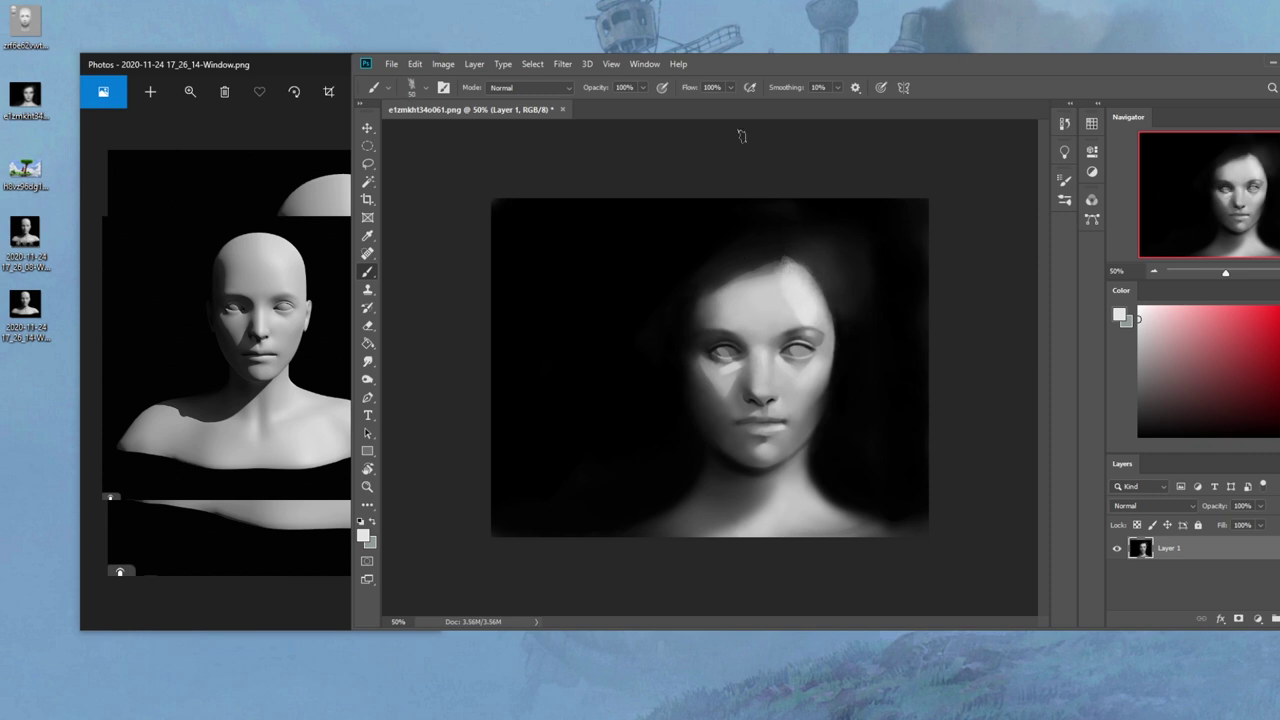
# Set the brush mode to Darken and shade the left and middle forehead with a sampled dark grey
pyautogui.keyDown('alt'); pyautogui.click(715, 299); pyautogui.keyUp('alt')
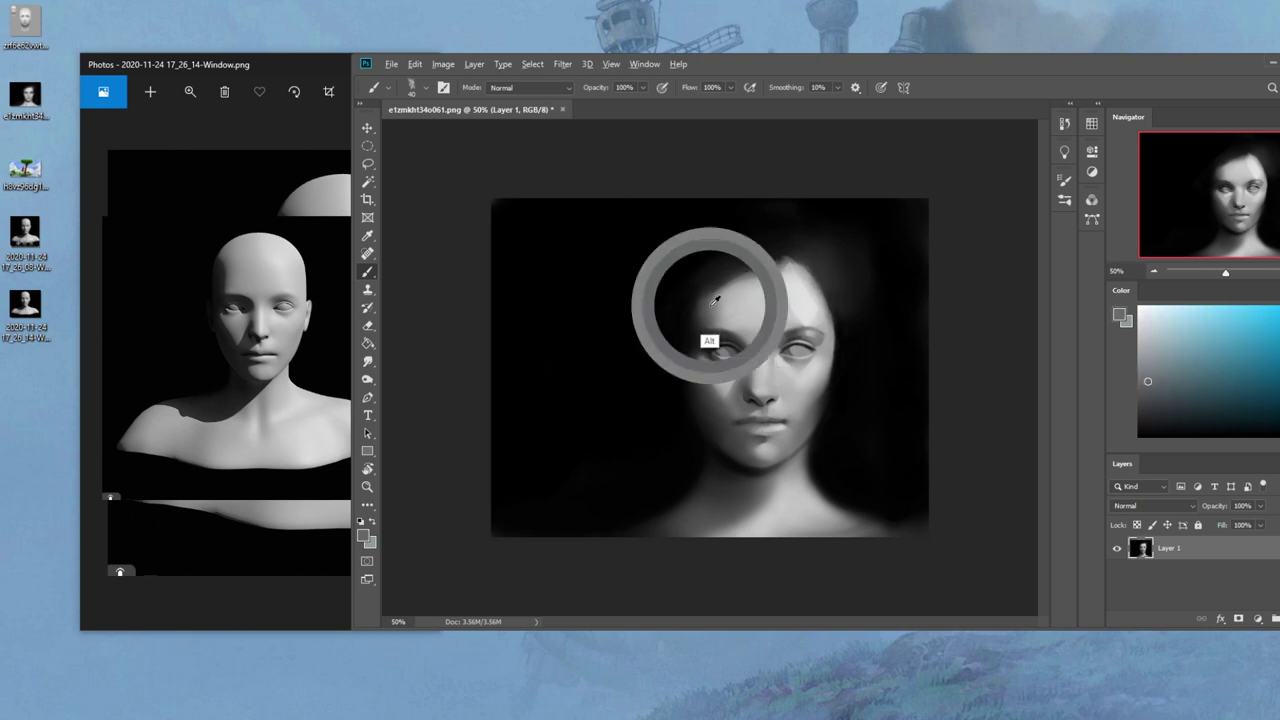
pyautogui.click(541, 90)
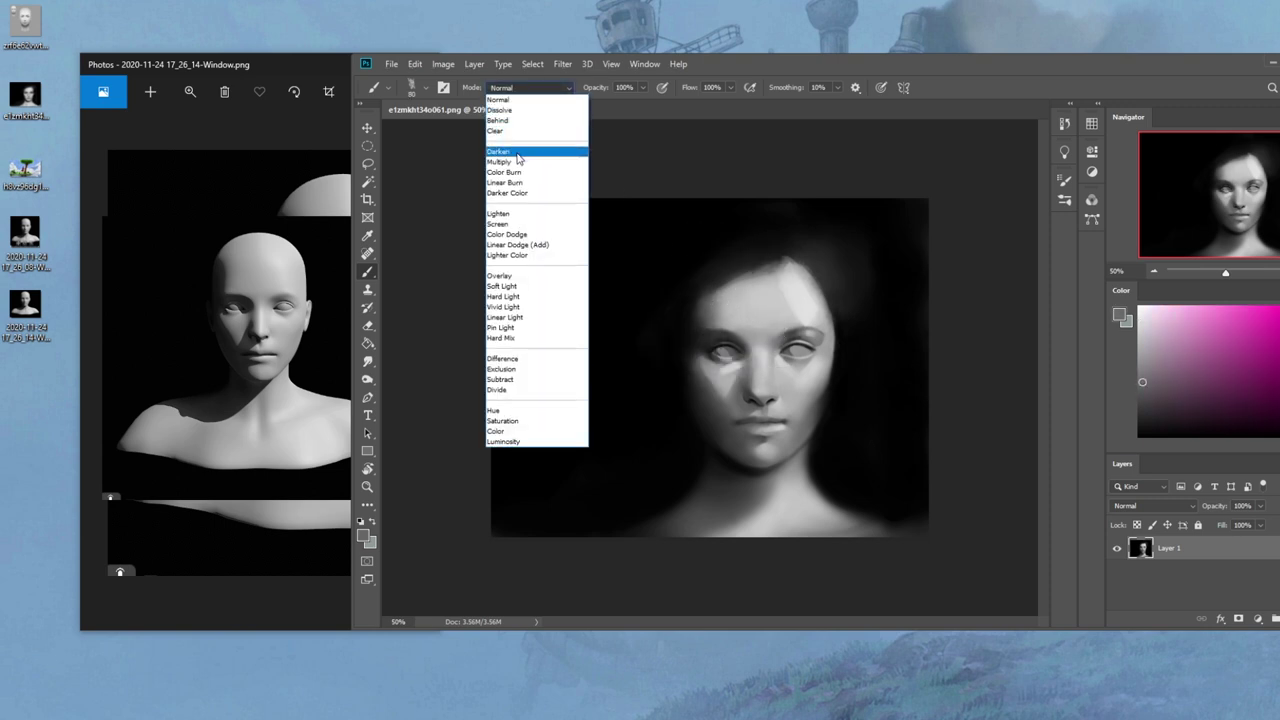
pyautogui.click(517, 152)
pyautogui.press(']')
pyautogui.press(']')
pyautogui.press(']')
pyautogui.moveTo(722, 306); pyautogui.dragTo(740, 330)
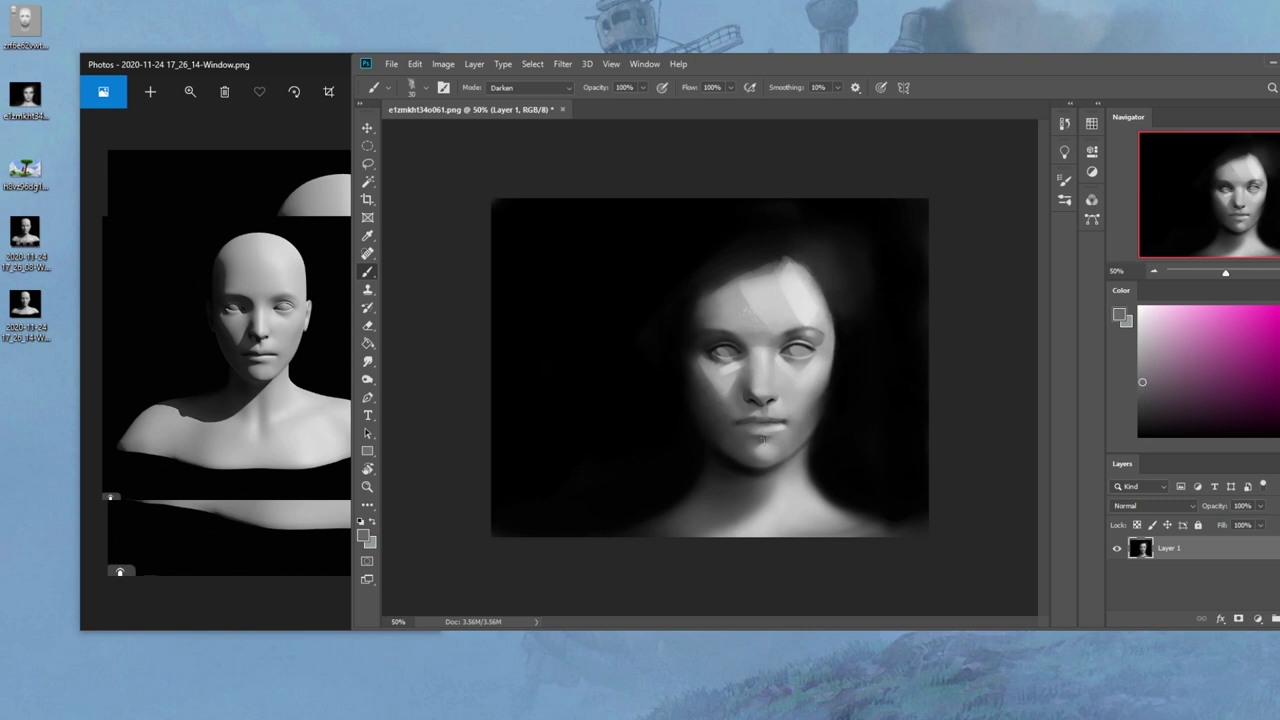
# Switch the brush mode to Lighten and paint a chin highlight with a sampled light grey
pyautogui.click(528, 87)
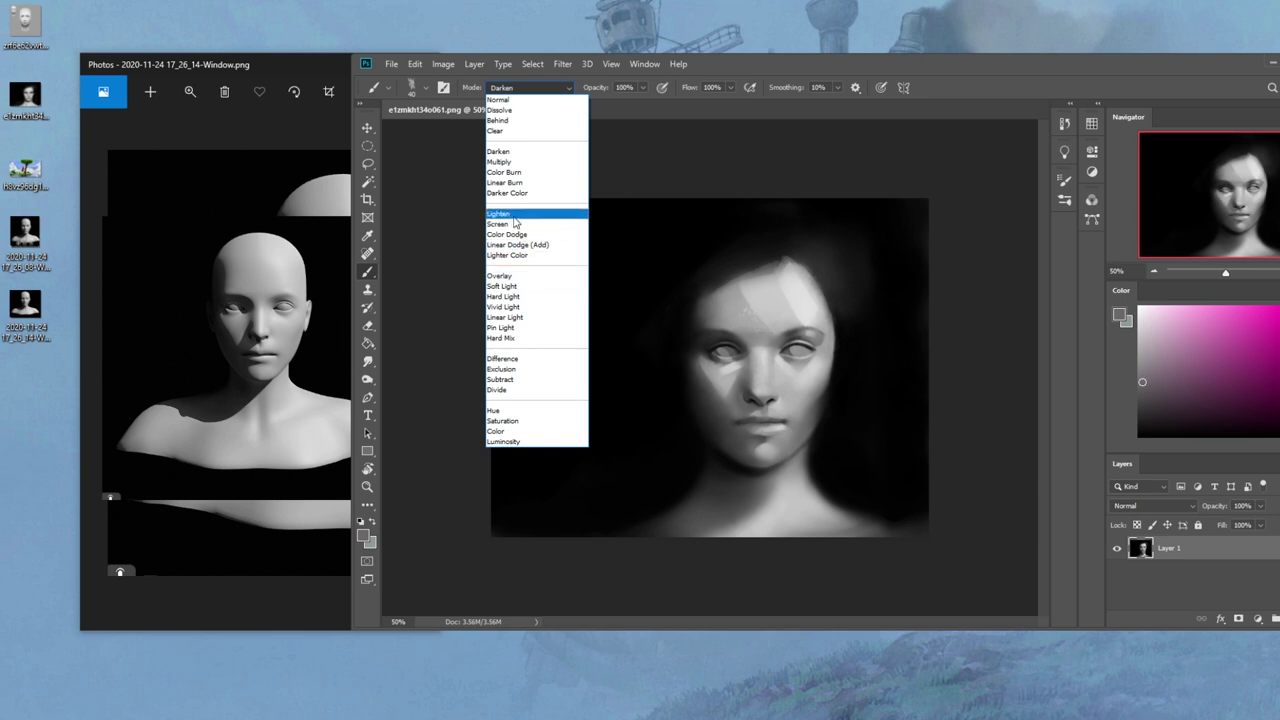
pyautogui.click(585, 213)
pyautogui.keyDown('alt'); pyautogui.click(768, 443); pyautogui.keyUp('alt')
pyautogui.moveTo(779, 446)
pyautogui.mouseDown()
pyautogui.moveTo(761, 459)
pyautogui.moveTo(778, 447)
pyautogui.mouseUp()
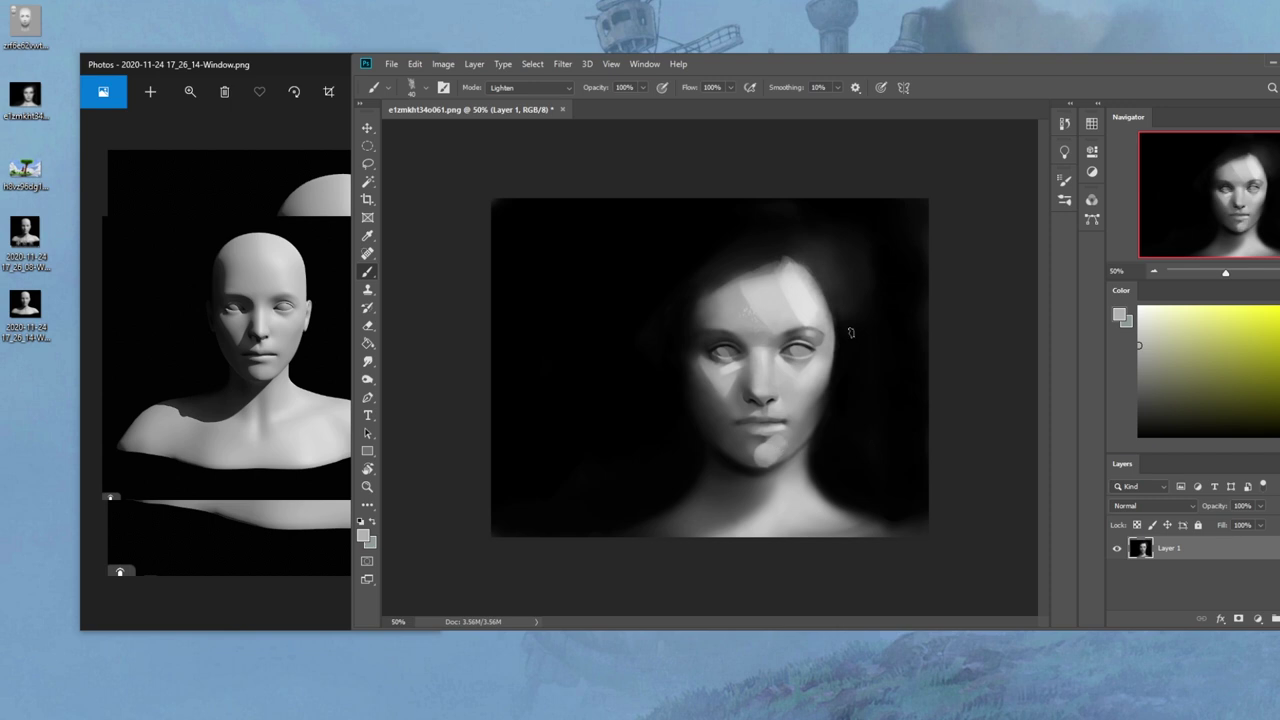
# Lower the brush opacity to 54%, return to Normal mode and reshape the chin highlight with sampled greys at 25 px
pyautogui.click(642, 87)
pyautogui.click(614, 104)
pyautogui.moveTo(772, 445)
pyautogui.mouseDown()
pyautogui.moveTo(760, 452)
pyautogui.moveTo(771, 445)
pyautogui.mouseUp()
pyautogui.keyDown('alt'); pyautogui.click(748, 451); pyautogui.keyUp('alt')
pyautogui.click(527, 88)
pyautogui.click(525, 94)
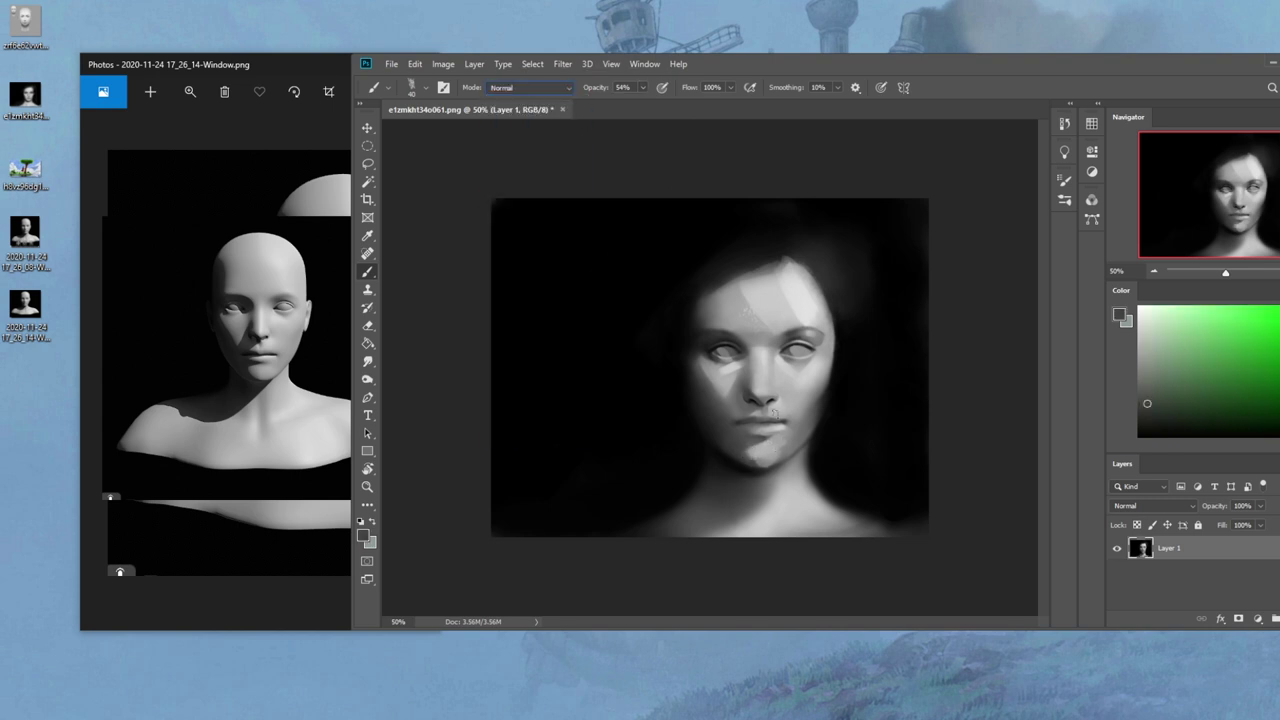
pyautogui.keyDown('alt'); pyautogui.click(739, 481); pyautogui.keyUp('alt')
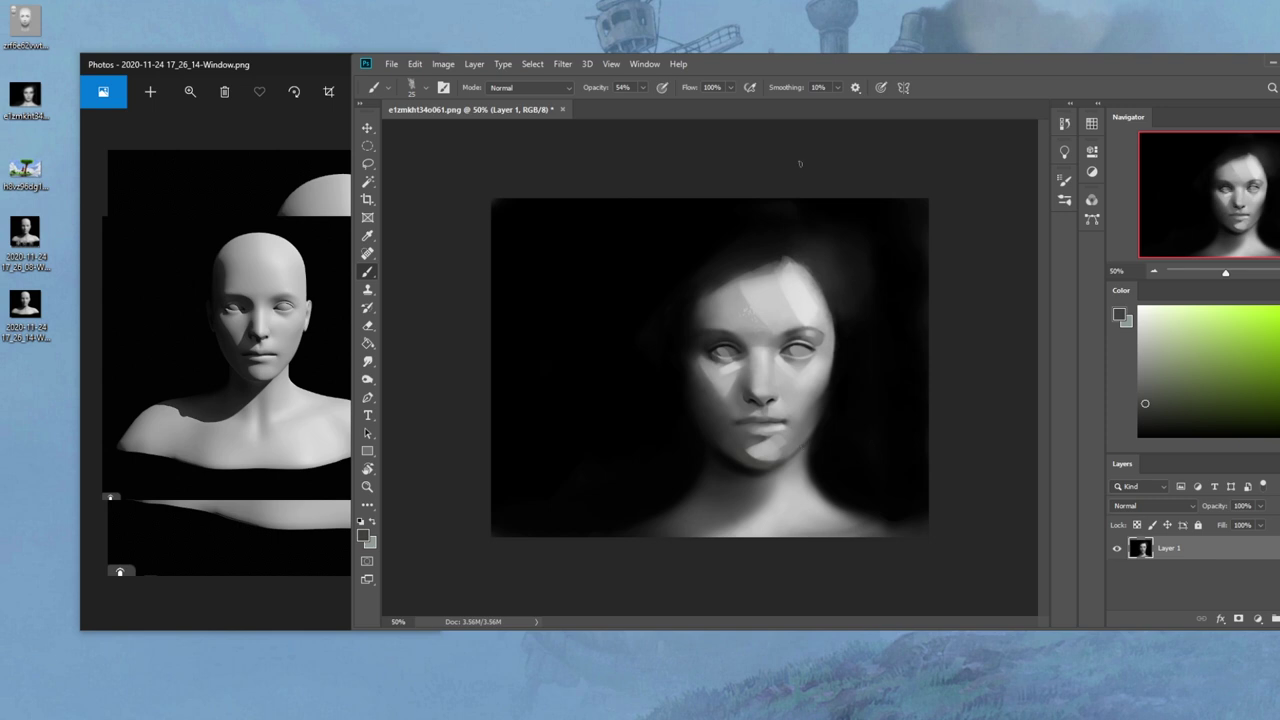
pyautogui.keyDown('alt'); pyautogui.click(793, 436); pyautogui.keyUp('alt')
pyautogui.keyDown('alt'); pyautogui.click(773, 485); pyautogui.keyUp('alt')
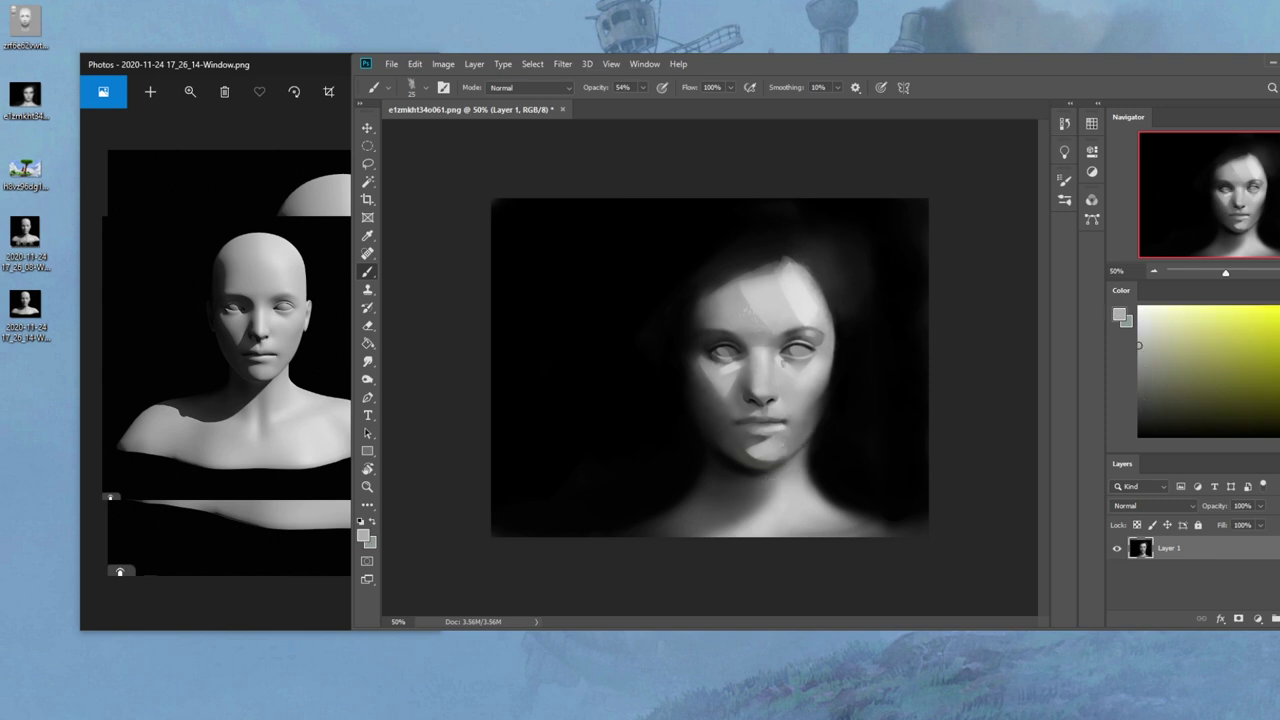
# Paint a bright lower-lip highlight with a light grey at 20 px and 71% opacity
pyautogui.keyDown('alt'); pyautogui.click(778, 458); pyautogui.keyUp('alt')
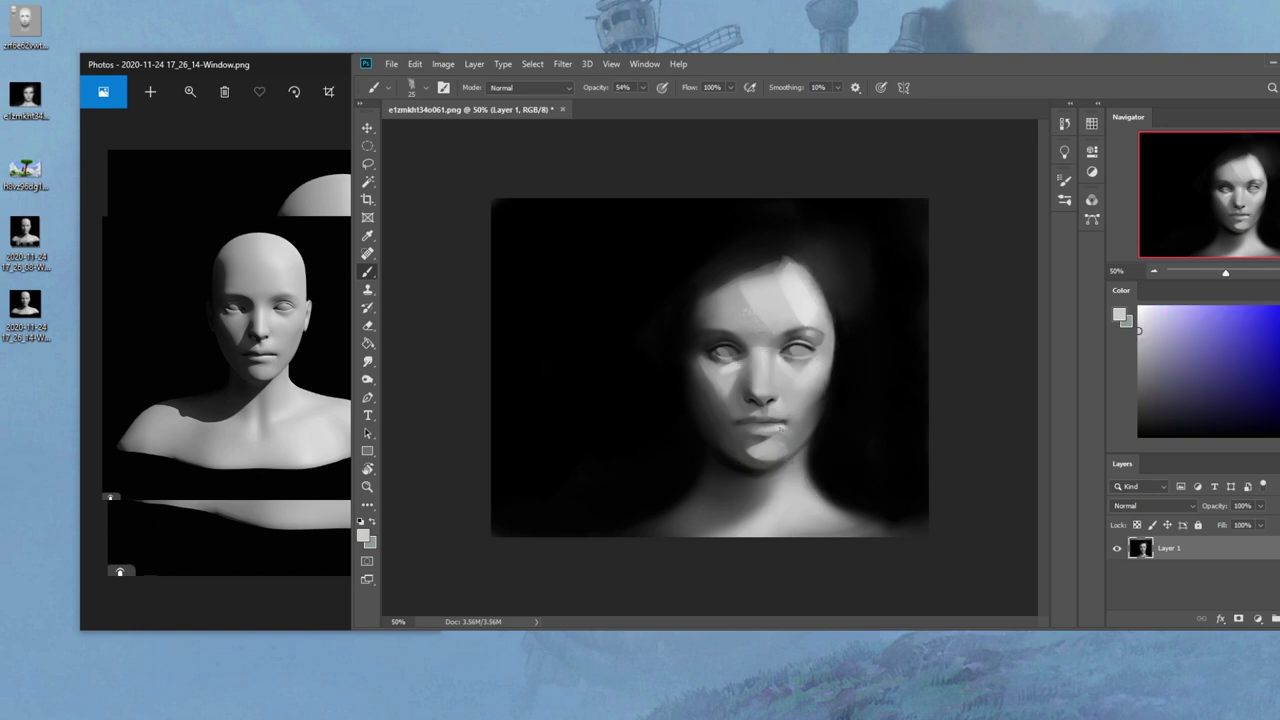
pyautogui.click(642, 87)
pyautogui.press('[')
pyautogui.keyDown('alt'); pyautogui.click(782, 426); pyautogui.keyUp('alt')
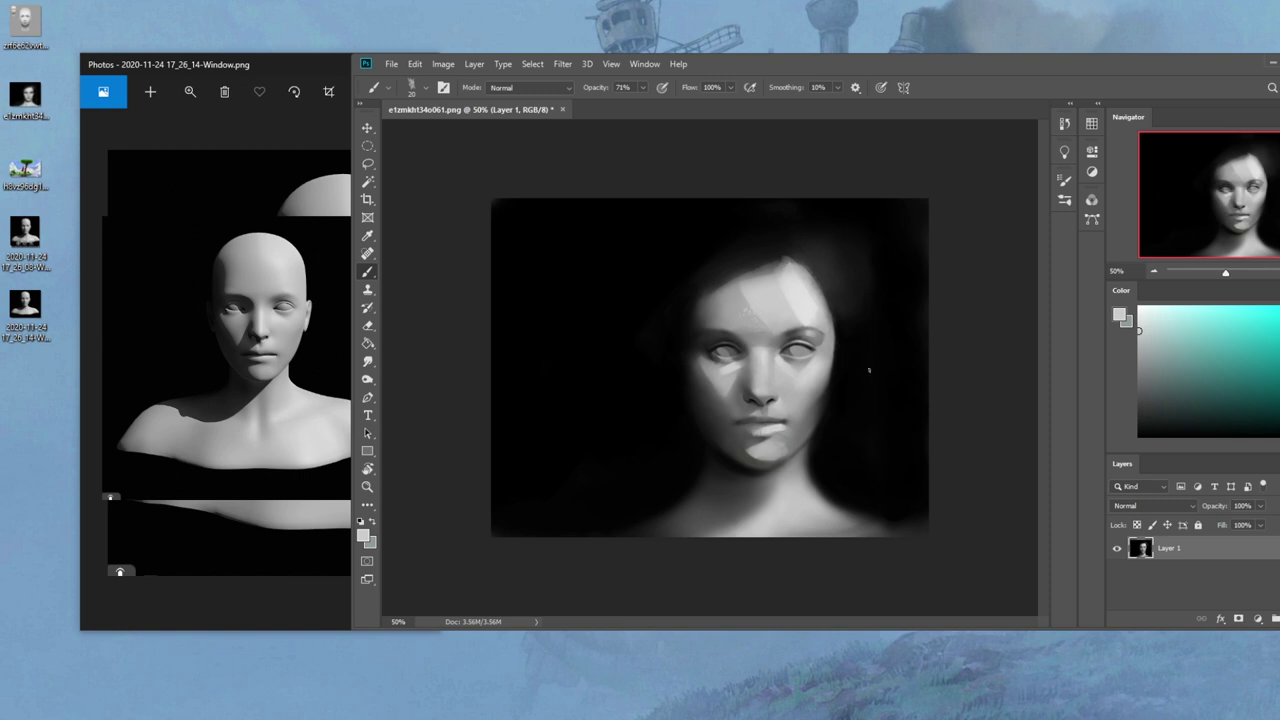
pyautogui.click(1138, 319)
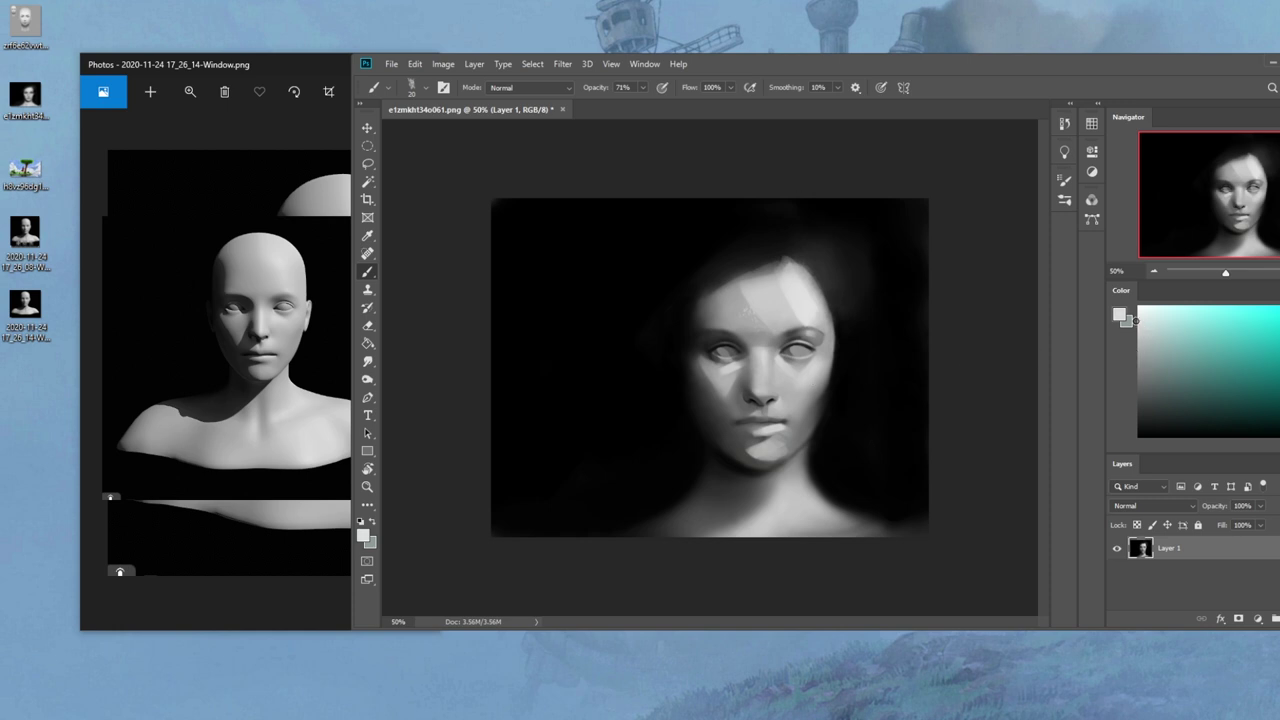
pyautogui.click(787, 417)
# Refine the upper lip, nose shadow and right-hand cheek with greys sampled from the face at 71% opacity
pyautogui.keyDown('alt'); pyautogui.click(772, 414); pyautogui.keyUp('alt')
pyautogui.keyDown('alt'); pyautogui.click(745, 386); pyautogui.keyUp('alt')
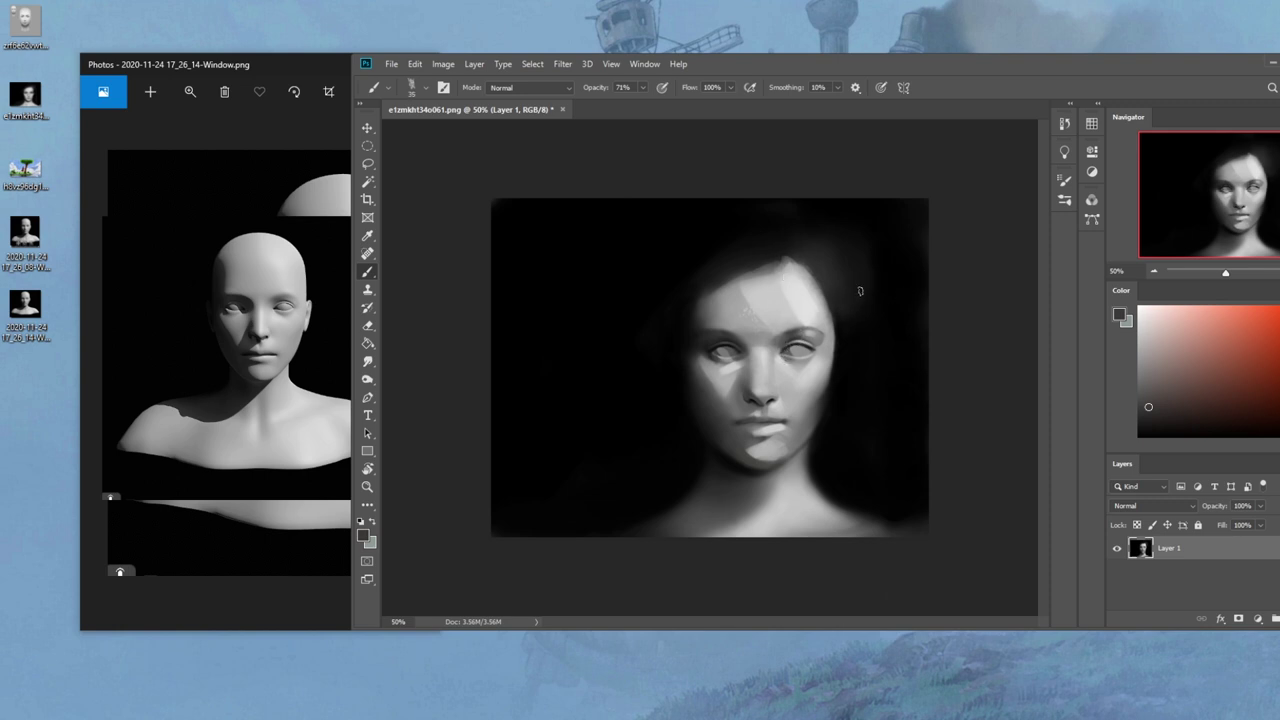
pyautogui.keyDown('alt'); pyautogui.click(810, 388); pyautogui.keyUp('alt')
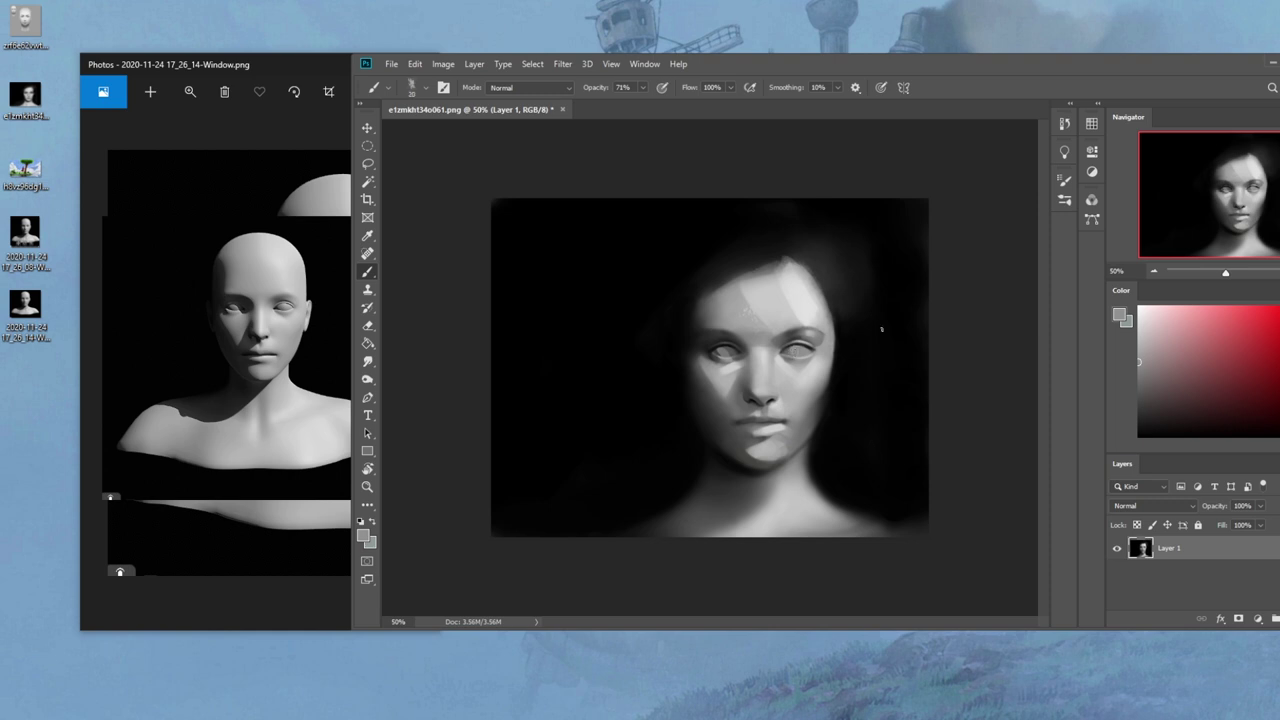
pyautogui.keyDown('alt'); pyautogui.click(831, 406); pyautogui.keyUp('alt')
pyautogui.keyDown('alt'); pyautogui.click(816, 408); pyautogui.keyUp('alt')
# Paint the right-hand cheek plane from jaw to eye at 70 px with sampled light grey, and sample black for the face edge
pyautogui.hotkey('ctrl', '-')
pyautogui.press(']')
pyautogui.press(']')
pyautogui.press(']')
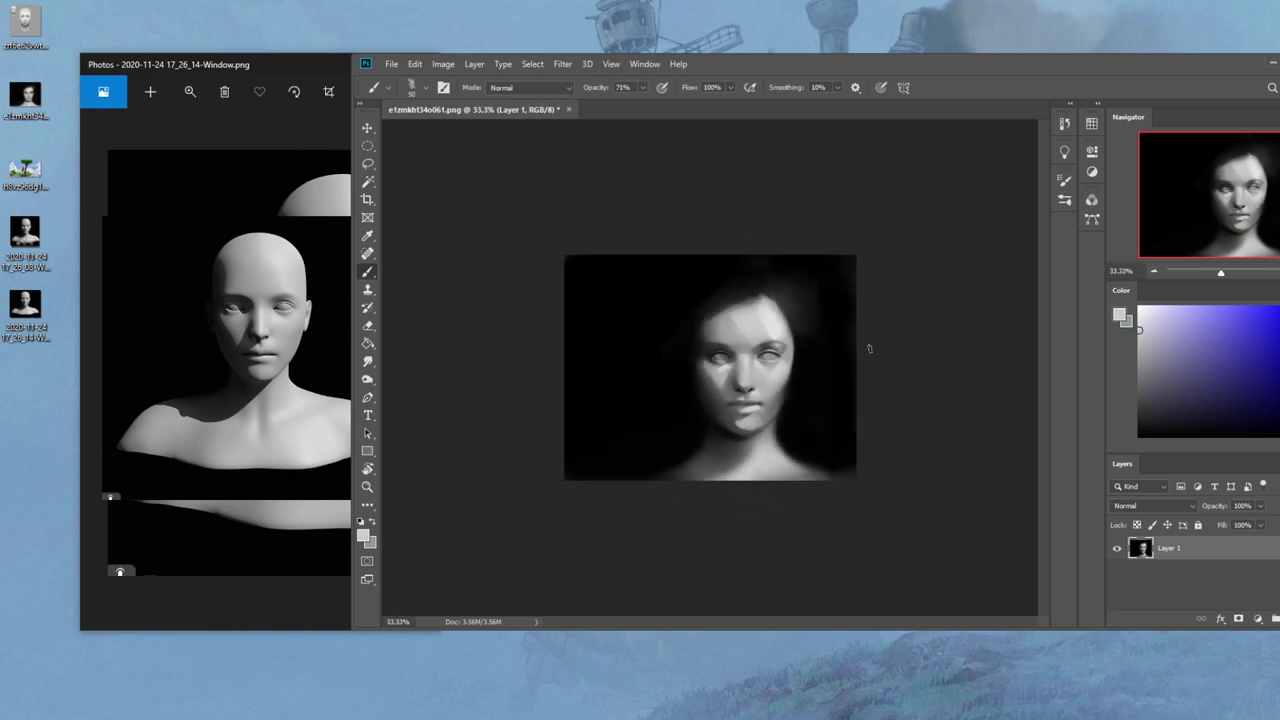
pyautogui.keyDown('alt'); pyautogui.click(800, 418); pyautogui.keyUp('alt')
pyautogui.keyDown('alt'); pyautogui.click(771, 410); pyautogui.keyUp('alt')
pyautogui.moveTo(768, 414); pyautogui.dragTo(786, 372)
pyautogui.moveTo(766, 414)
pyautogui.mouseDown()
pyautogui.moveTo(888, 190)
pyautogui.moveTo(788, 398)
pyautogui.mouseUp()
pyautogui.hotkey('ctrl', 'z')
pyautogui.hotkey('ctrl', 'z')
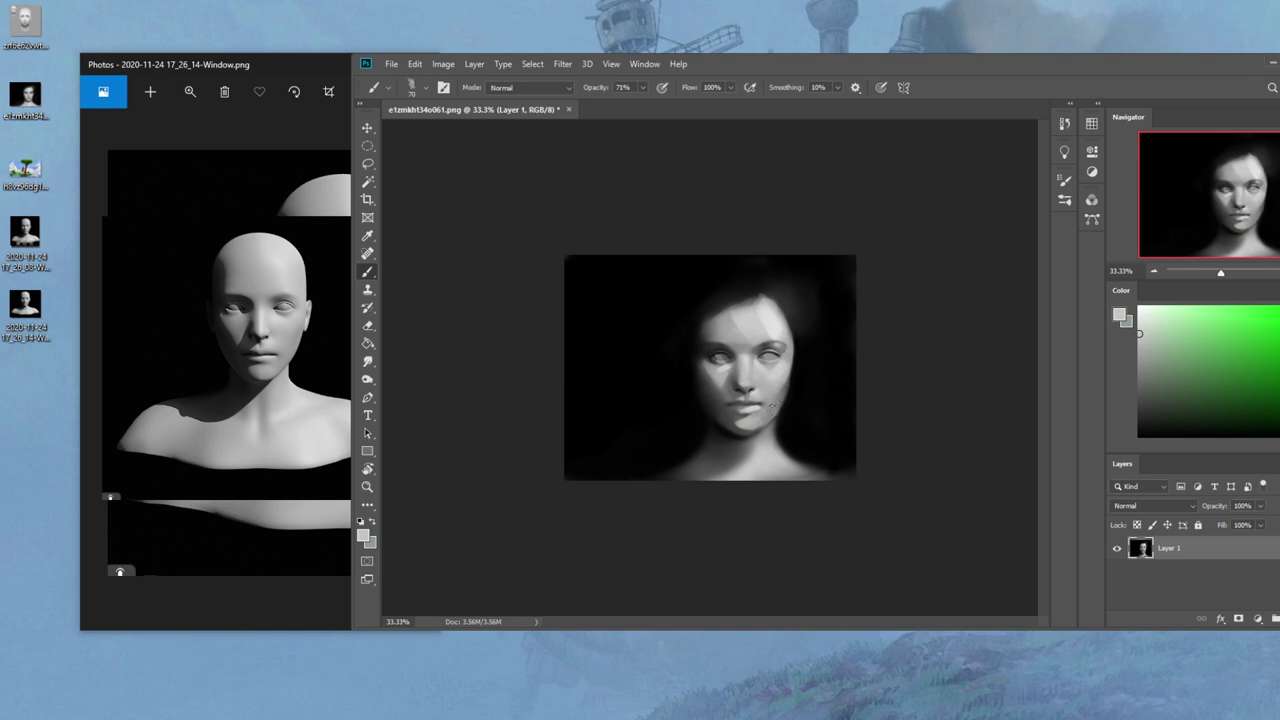
pyautogui.moveTo(764, 414); pyautogui.dragTo(783, 384)
pyautogui.keyDown('alt'); pyautogui.click(817, 381); pyautogui.keyUp('alt')
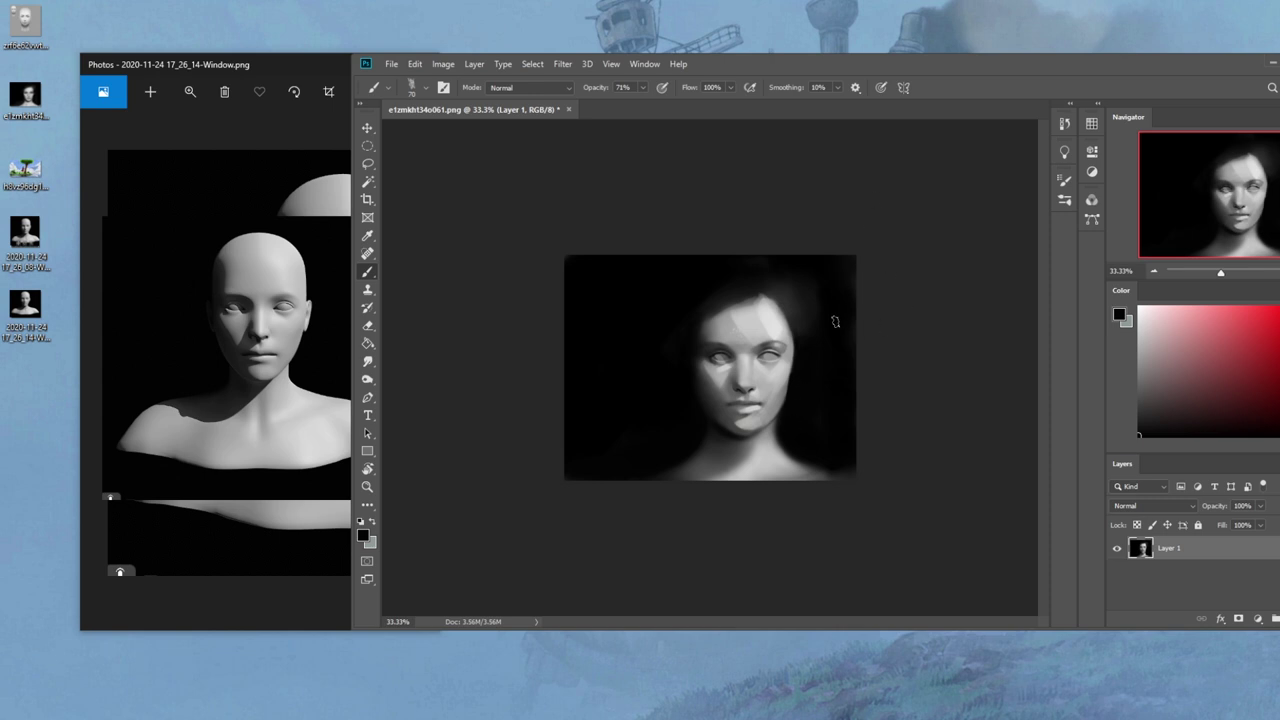
# Refine the eyelid edges and inner corner of the right-hand eye with a 10 px brush and sampled greys
pyautogui.click(368, 364)
pyautogui.press('z')
pyautogui.moveTo(669, 323); pyautogui.dragTo(804, 424)
pyautogui.press('b')
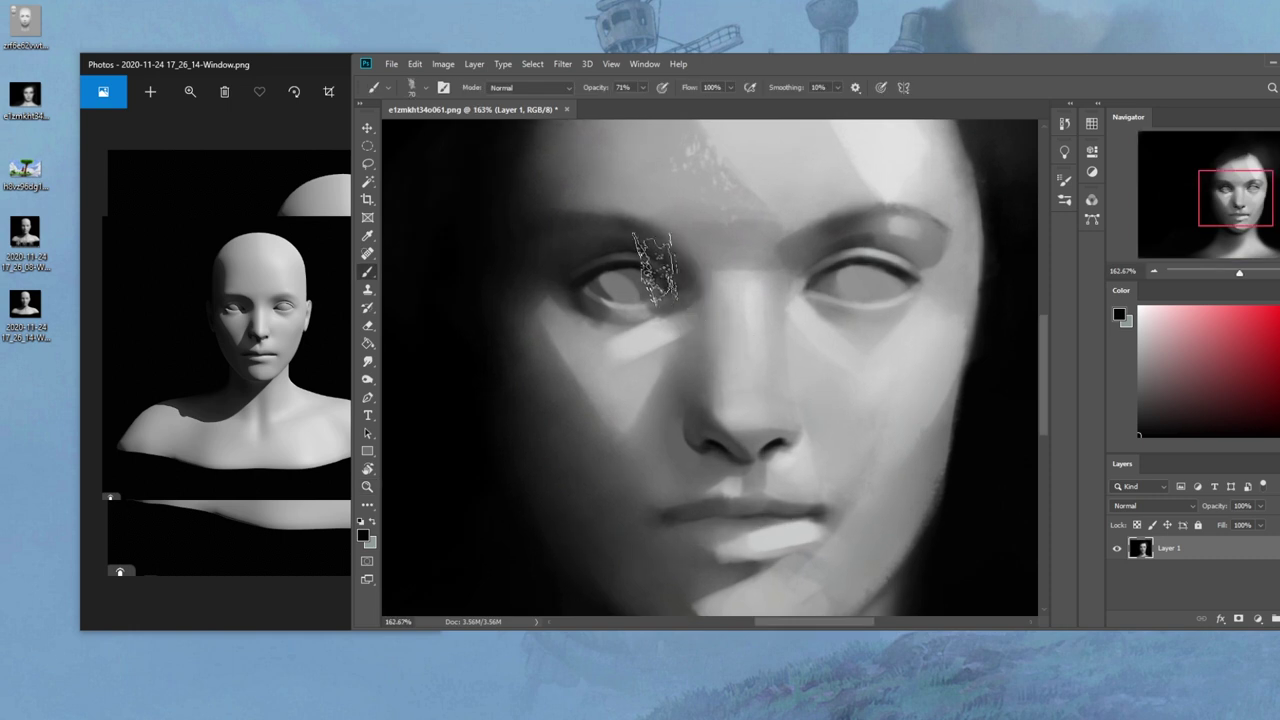
pyautogui.keyDown('alt'); pyautogui.click(597, 333); pyautogui.keyUp('alt')
pyautogui.press('[')
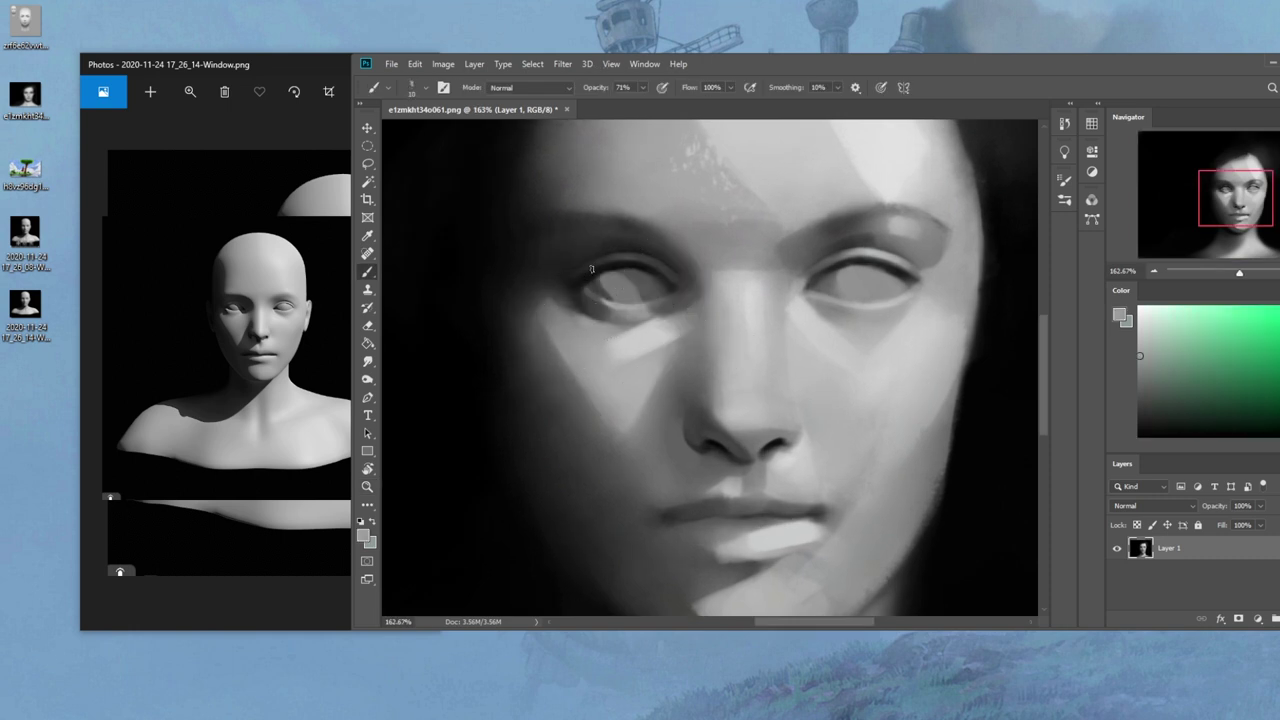
pyautogui.keyDown('alt'); pyautogui.click(598, 305); pyautogui.keyUp('alt')
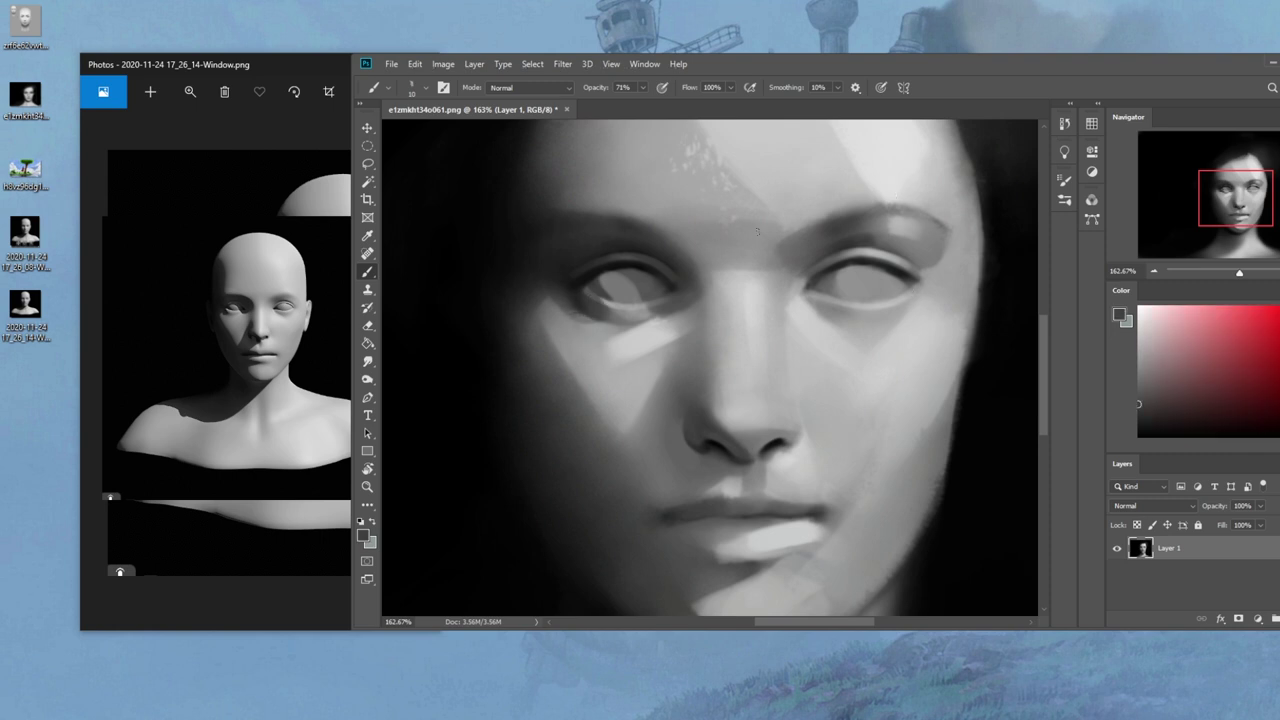
pyautogui.keyDown('alt'); pyautogui.click(806, 304); pyautogui.keyUp('alt')
pyautogui.keyDown('alt'); pyautogui.click(884, 154); pyautogui.keyUp('alt')
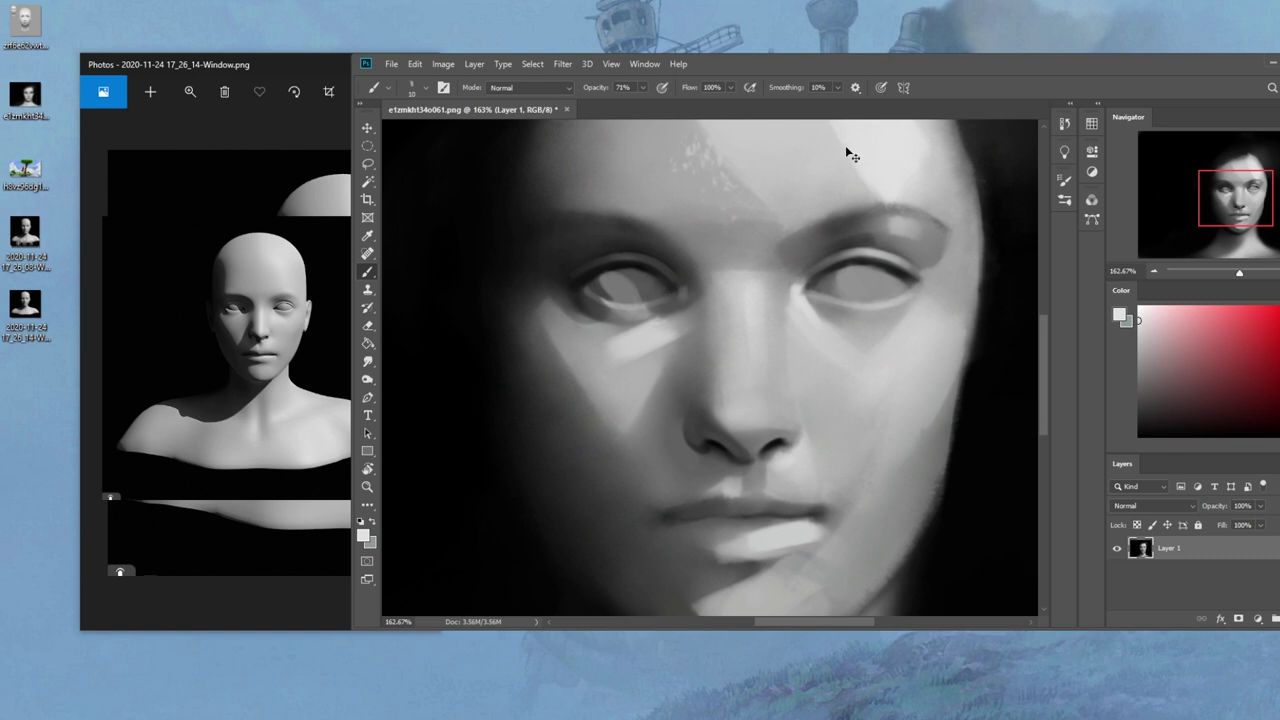
pyautogui.hotkey('ctrl', '0')
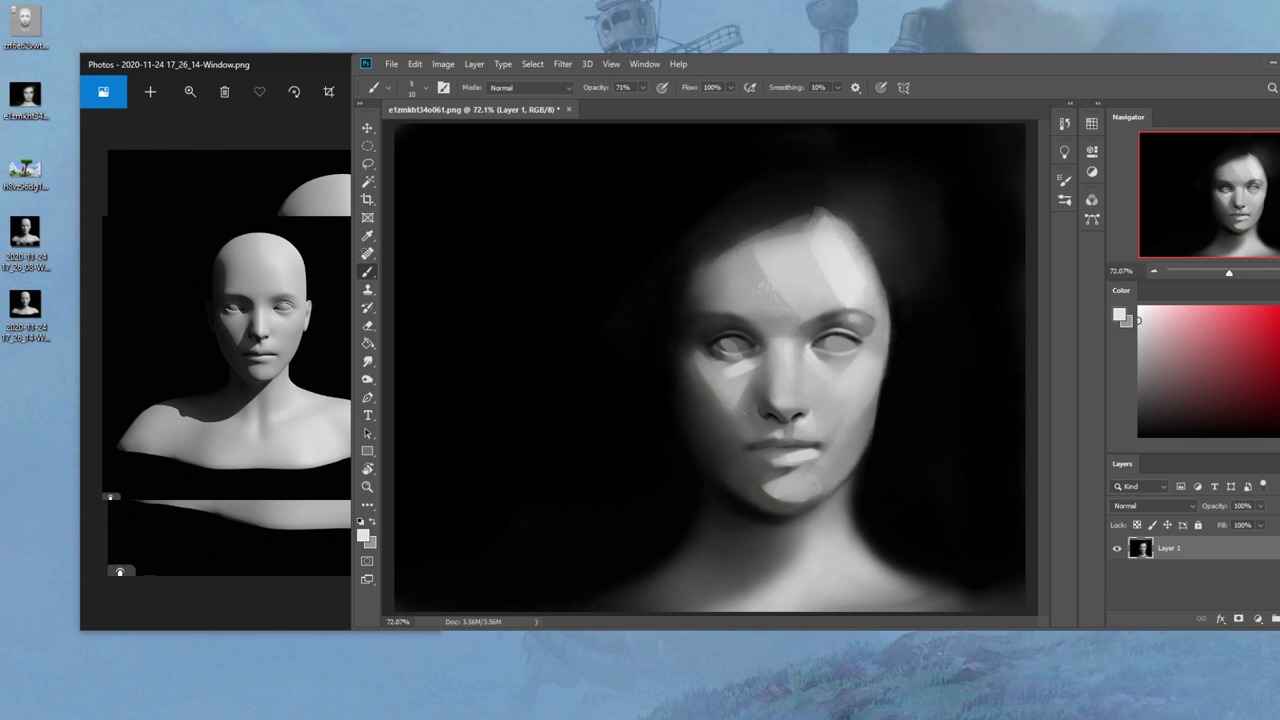
# Choose a soft round brush in Darken mode at 33% opacity and 150 px, and softly shade the face with sampled dark grey
pyautogui.rightClick(785, 255)
pyautogui.doubleClick(806, 378)
pyautogui.keyDown('alt'); pyautogui.click(698, 240); pyautogui.keyUp('alt')
pyautogui.click(545, 89)
pyautogui.click(510, 150)
pyautogui.click(644, 88)
pyautogui.click(618, 103)
pyautogui.press('[')
pyautogui.press('[')
pyautogui.press('[')
pyautogui.press('[')
pyautogui.press('[')
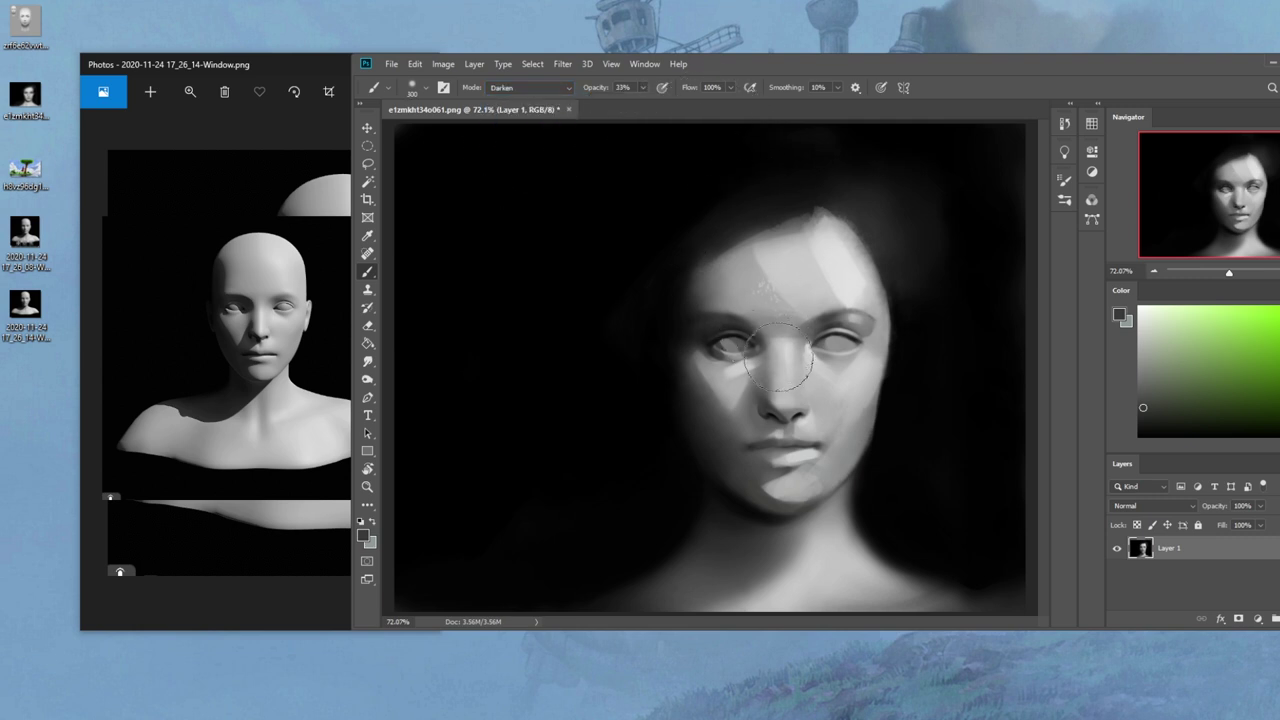
pyautogui.press('[')
pyautogui.hotkey('ctrl', '-')
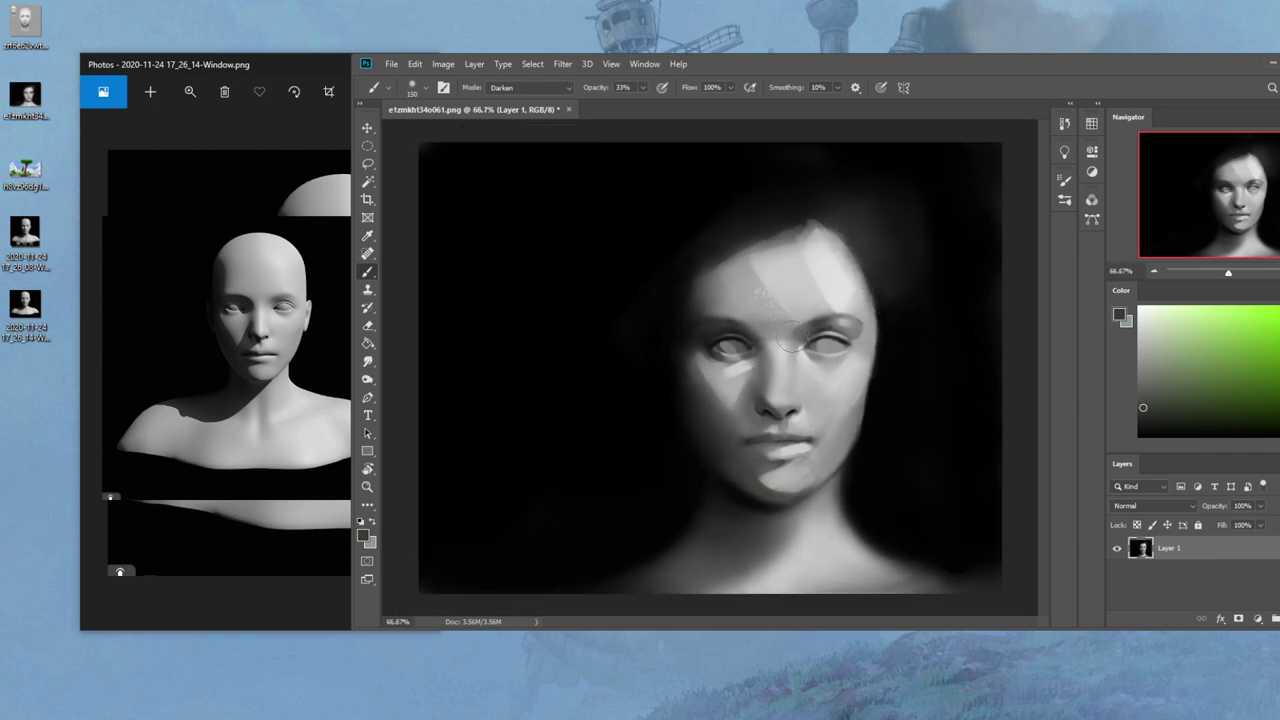
# Sample light grey from the nose bridge and paint between the brows in Normal mode at 33% opacity
pyautogui.press('alt')
pyautogui.keyDown('alt'); pyautogui.click(786, 345); pyautogui.keyUp('alt')
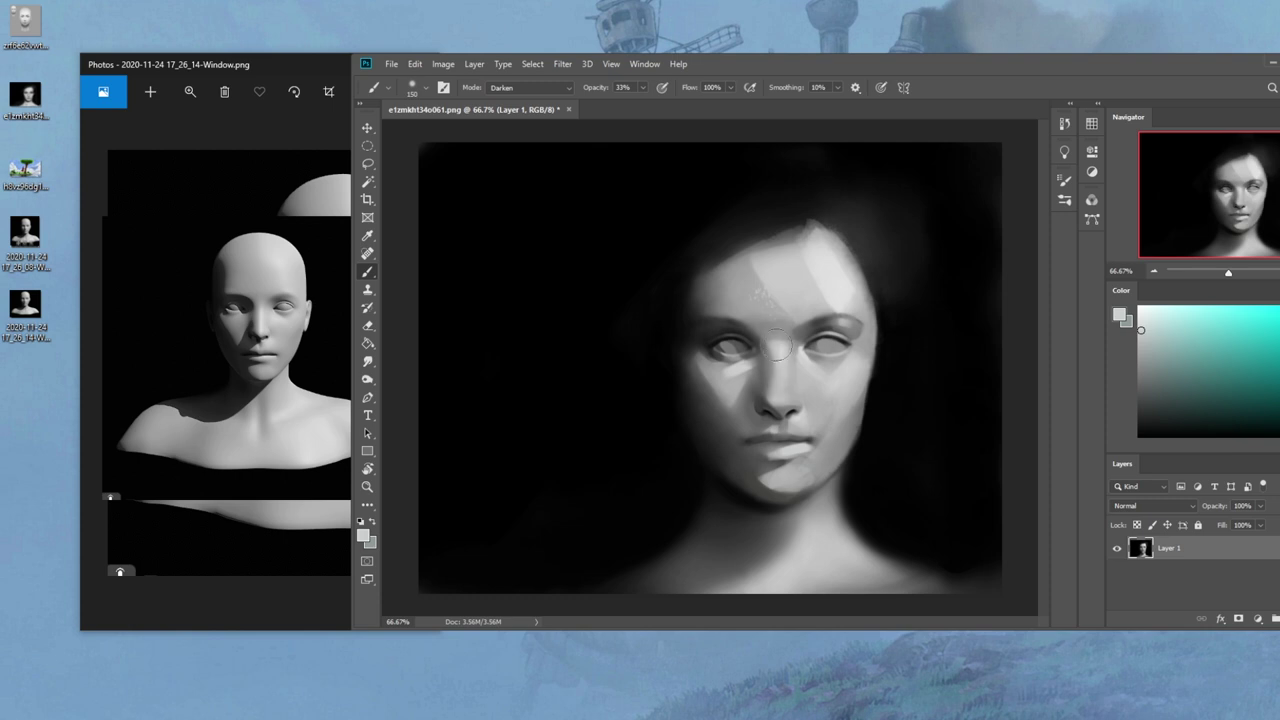
pyautogui.click(530, 88)
pyautogui.click(520, 93)
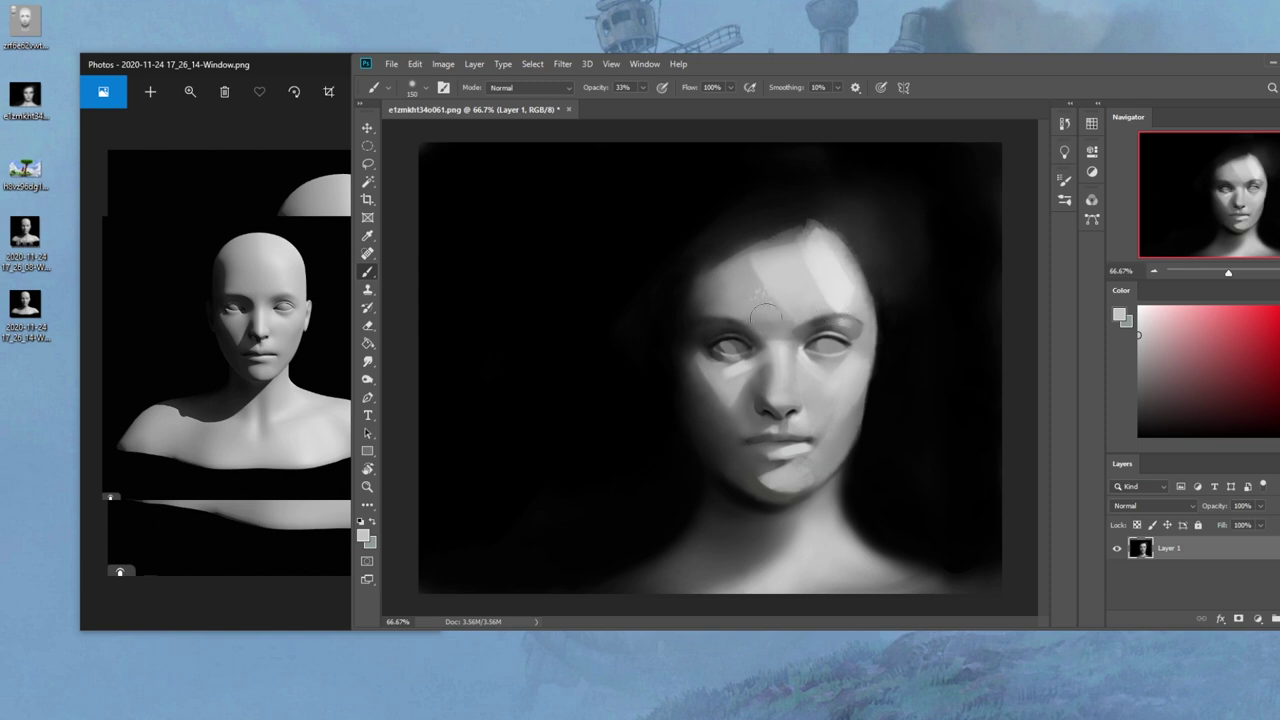
# Soften the hard light-plane edges on the forehead with the Smudge tool at 8% strength and about 25 to 30 px
pyautogui.click(367, 363)
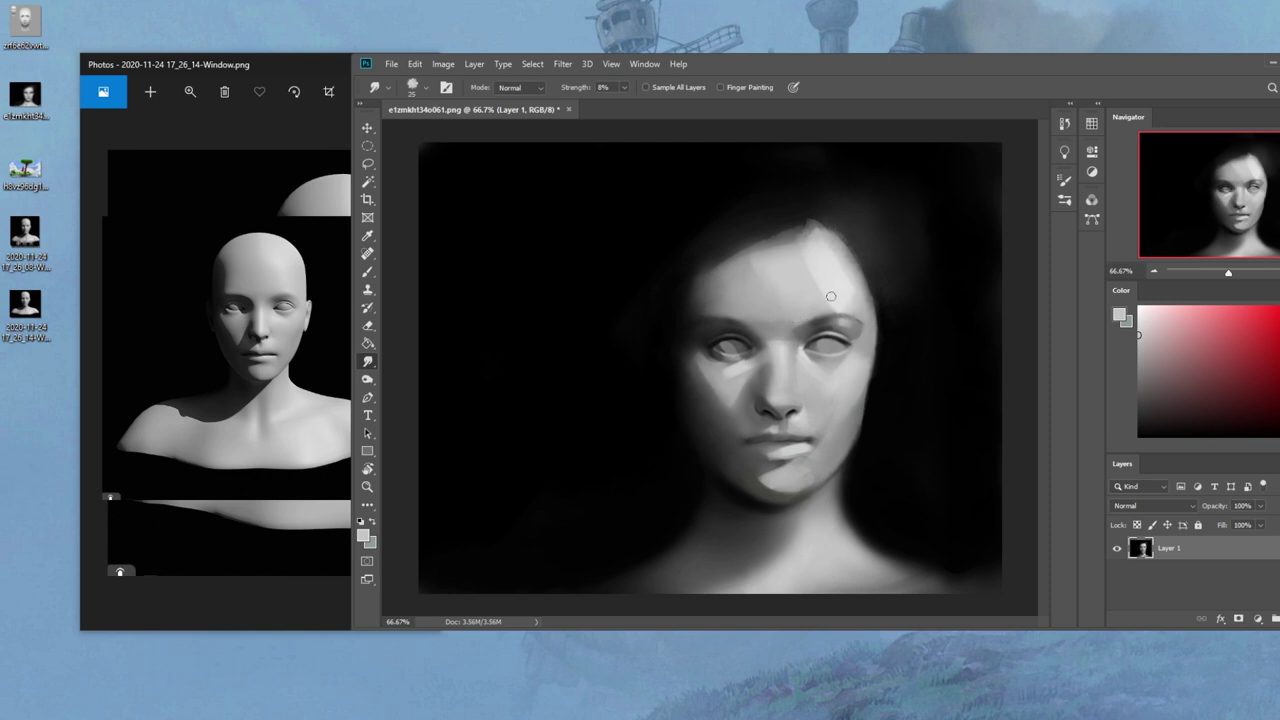
pyautogui.press('[')
pyautogui.press('[')
pyautogui.press('[')
pyautogui.press(']')
pyautogui.press(']')
pyautogui.press(']')
pyautogui.hotkey('ctrl', '-')
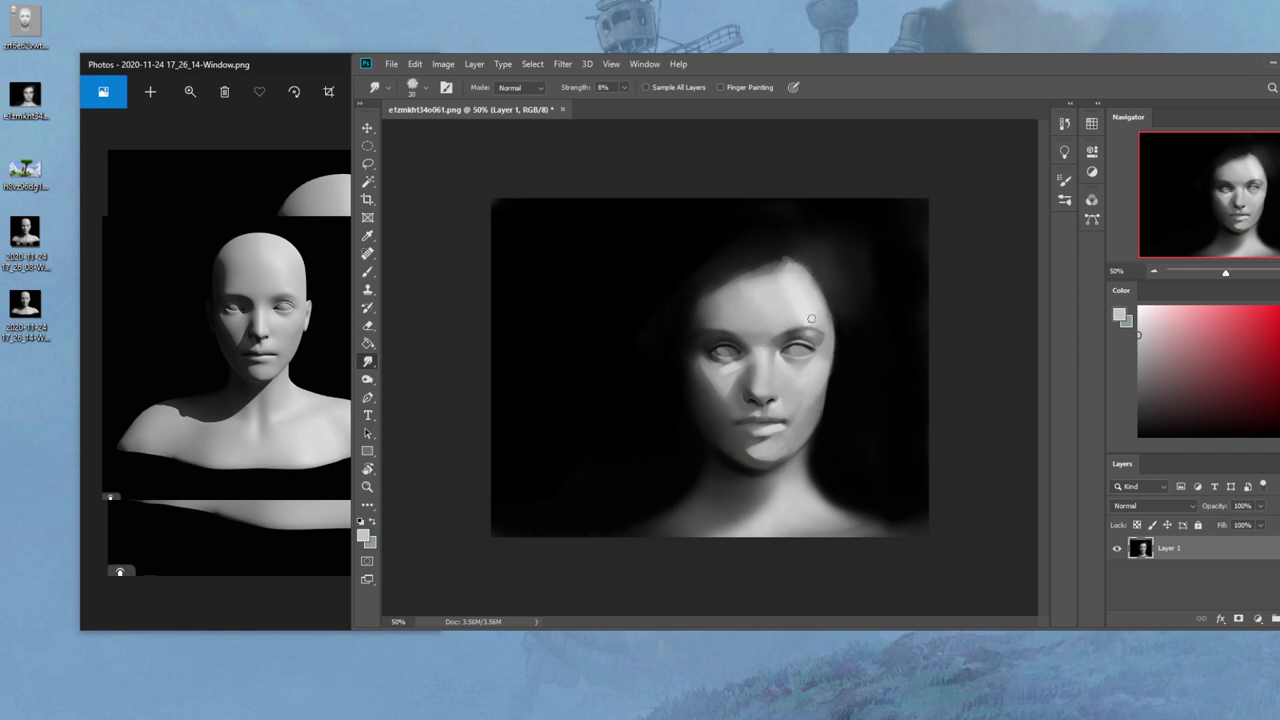
# Smudge the remaining plane edges on the forehead, face and chin at 8% strength, varying the brush size
pyautogui.press(']')
pyautogui.press(']')
pyautogui.press(']')
pyautogui.press(']')
pyautogui.press(']')
pyautogui.press(']')
pyautogui.press('[')
pyautogui.press('[')
pyautogui.press('[')
pyautogui.press('[')
pyautogui.press('[')
pyautogui.press('[')
pyautogui.press('[')
pyautogui.press('[')
pyautogui.press(']')
pyautogui.press('[')
pyautogui.press(']')
pyautogui.press(']')
pyautogui.press('[')
pyautogui.press(']')
pyautogui.press(']')
pyautogui.press('[')
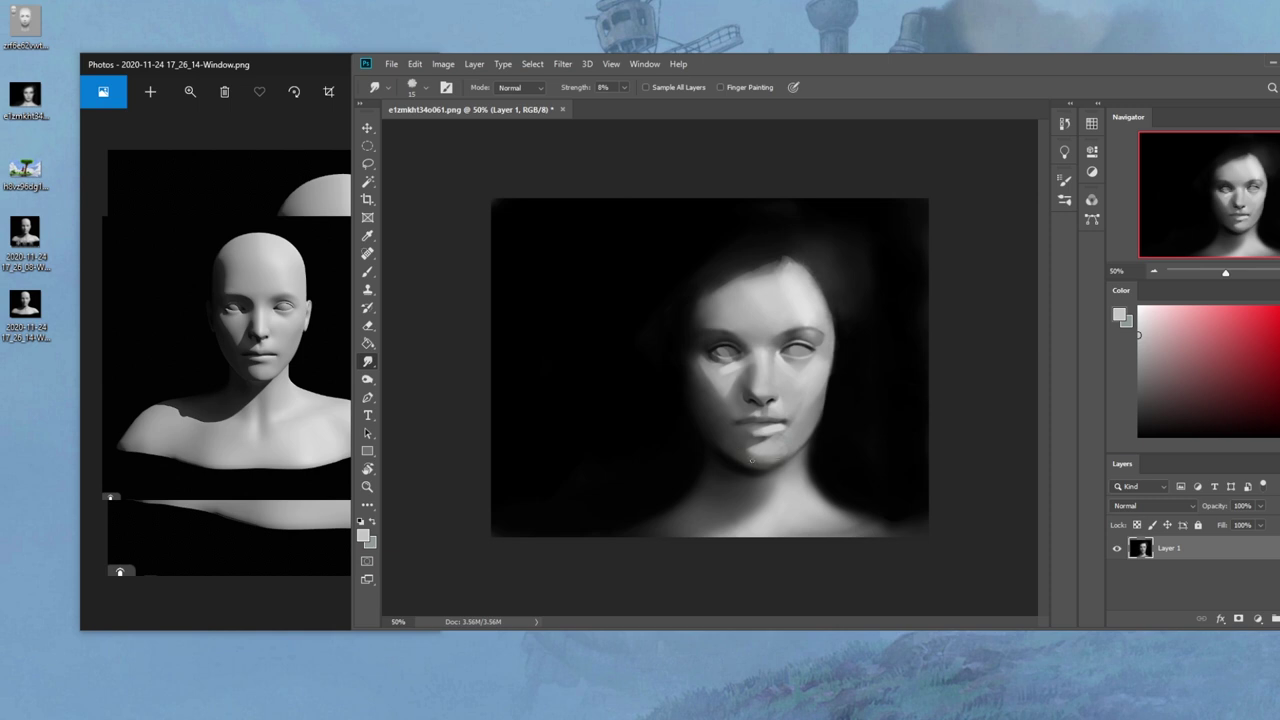
pyautogui.press(']')
# Resize the image to 3000 px wide by 2323 px high with proportions linked
pyautogui.click(443, 64)
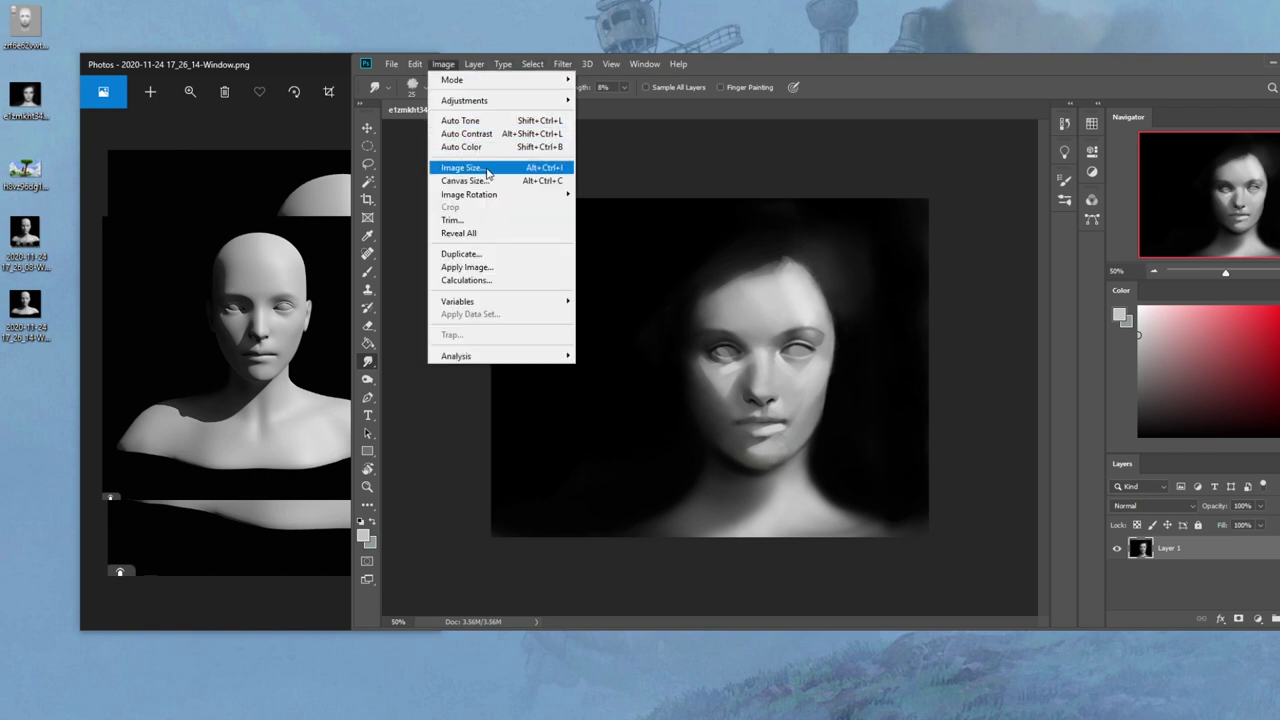
pyautogui.click(490, 172)
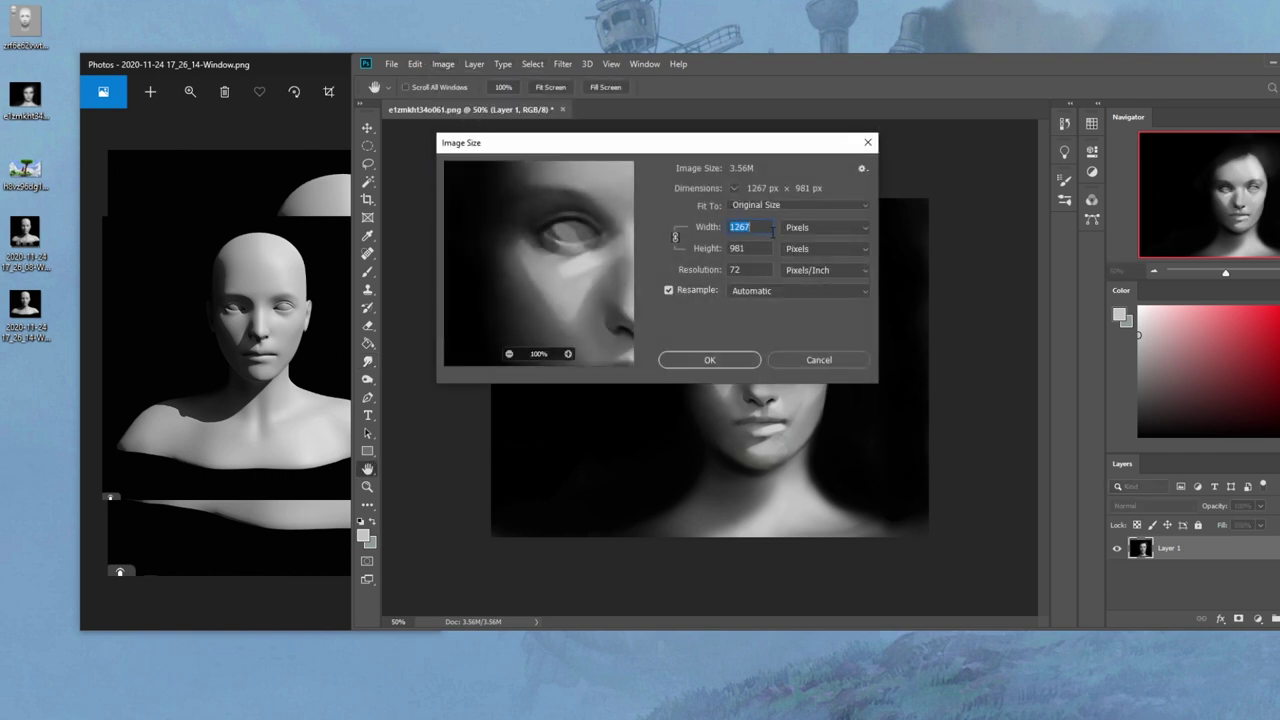
pyautogui.write('3000')
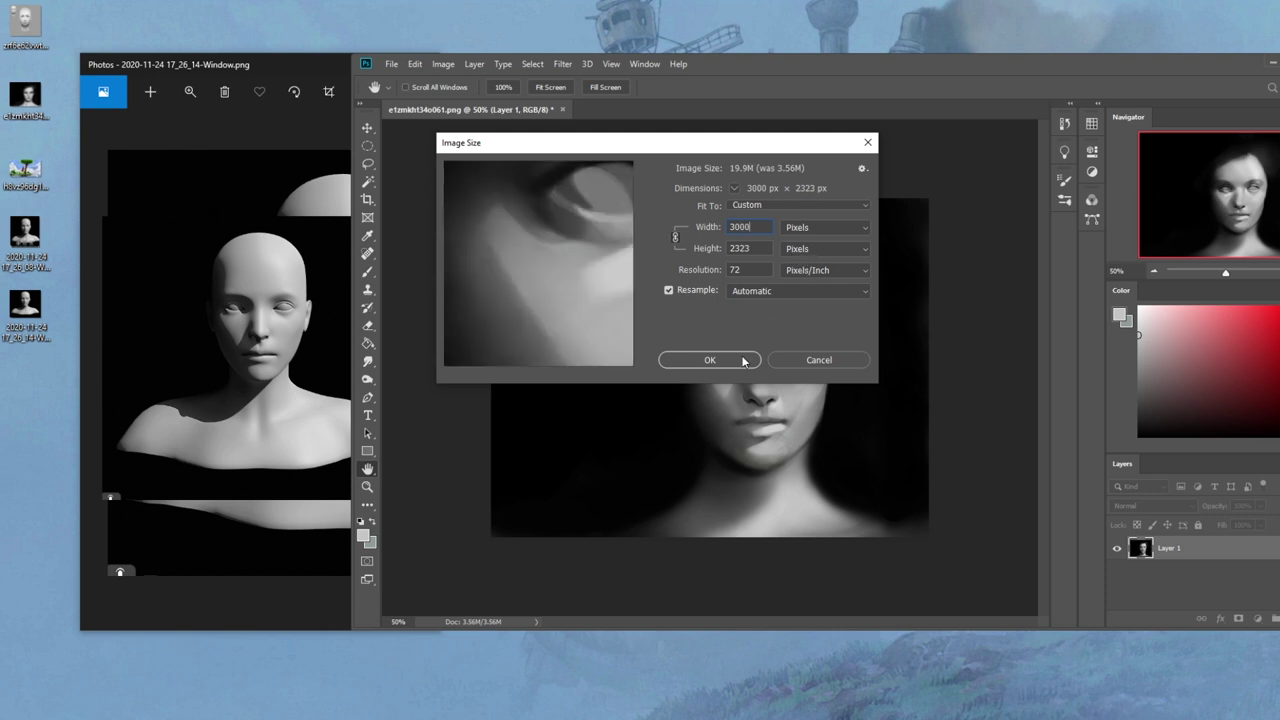
pyautogui.click(709, 360)
# Blend the right-hand cheek with the Smudge tool at 8% strength and about 50 px
pyautogui.keyDown('alt'); pyautogui.scroll(-2, 810, 385); pyautogui.keyUp('alt')
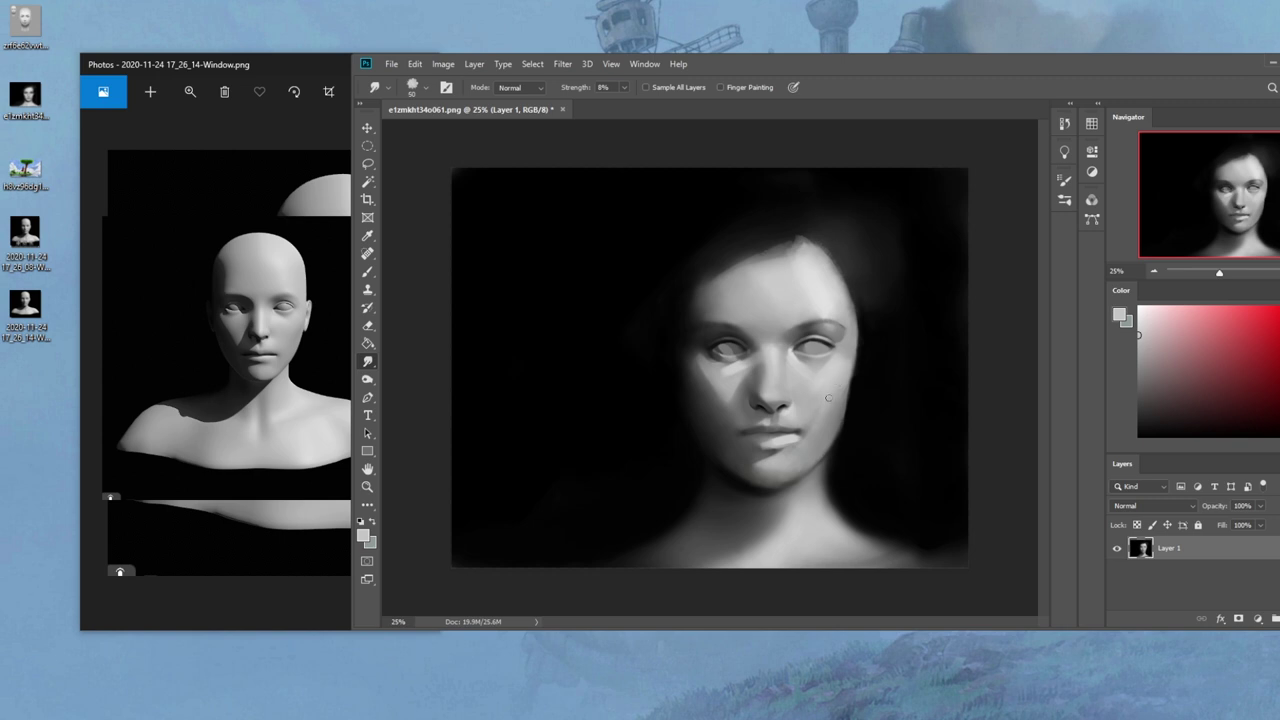
pyautogui.press(']')
pyautogui.press('[')
pyautogui.press('[')
# Sharpen the facial features with the Sharpen tool at 36% strength and 200 px
pyautogui.rightClick(368, 361)
pyautogui.click(420, 369)
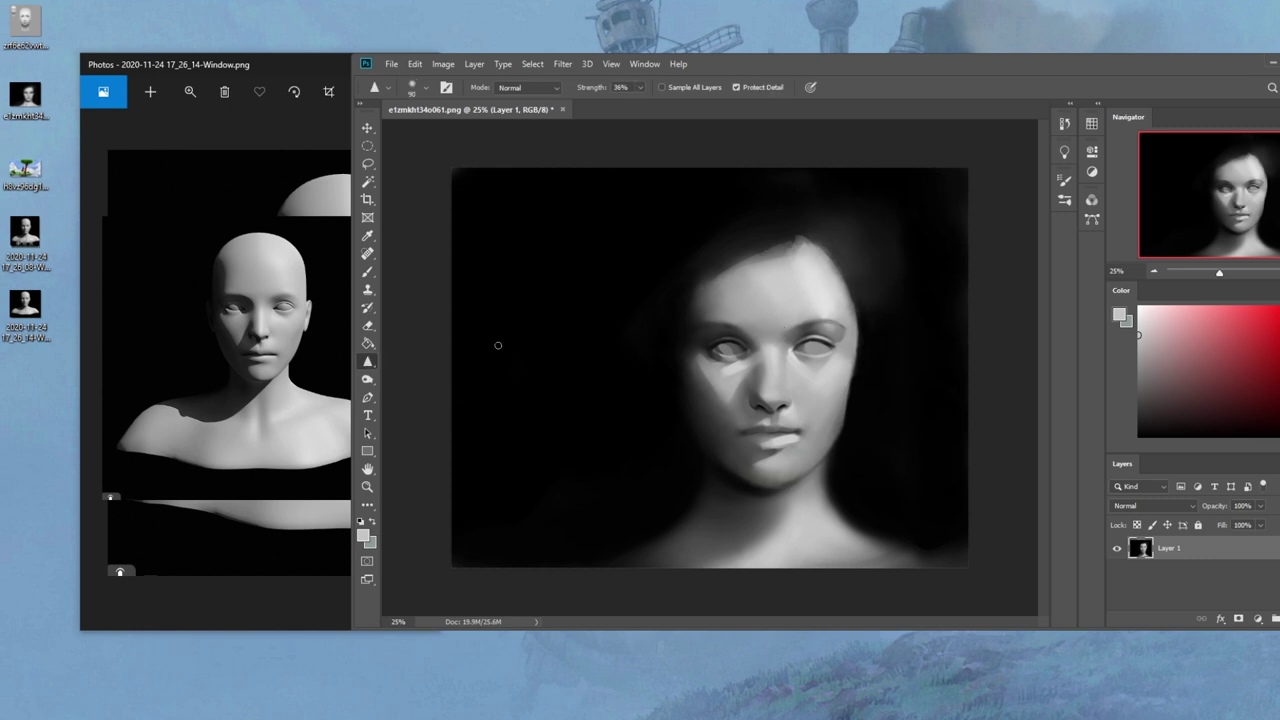
pyautogui.press(']')
pyautogui.press(']')
pyautogui.press(']')
pyautogui.press(']')
pyautogui.hotkey('ctrl', '+')
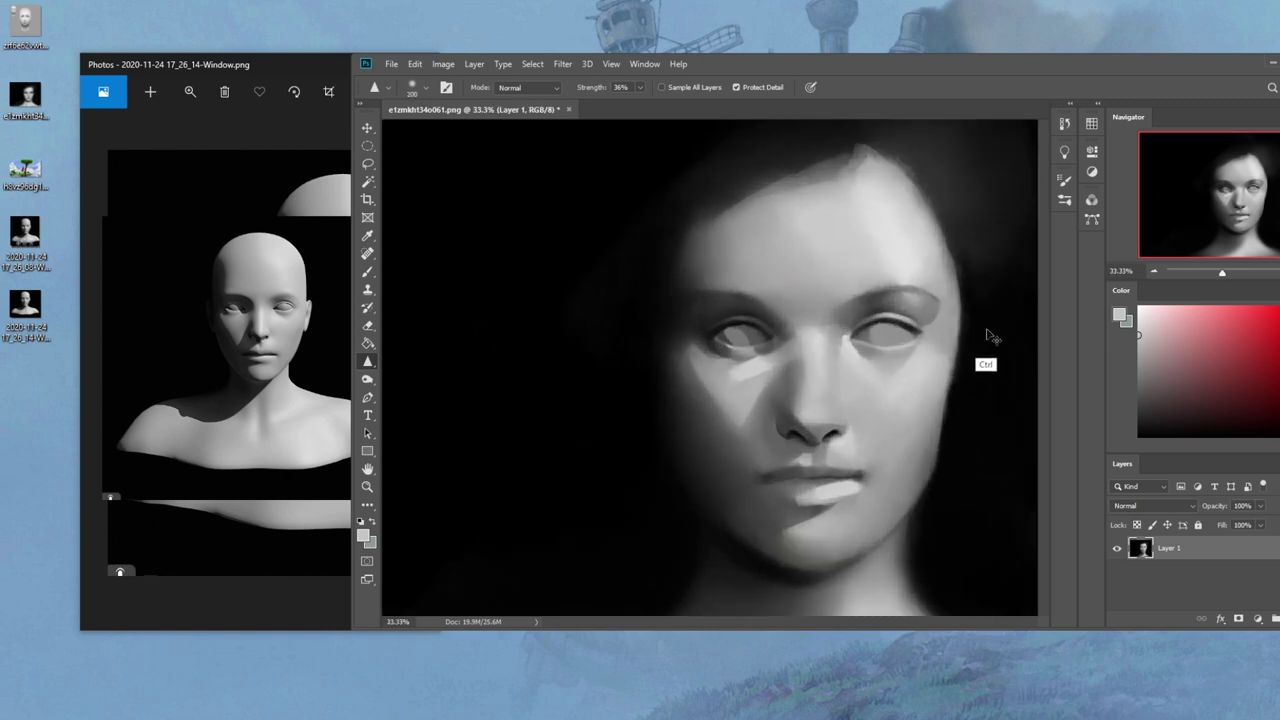
# Lighten the area below the right-hand brow's outer end with grey sampled above it, using a Normal brush at 33% opacity
pyautogui.press('b')
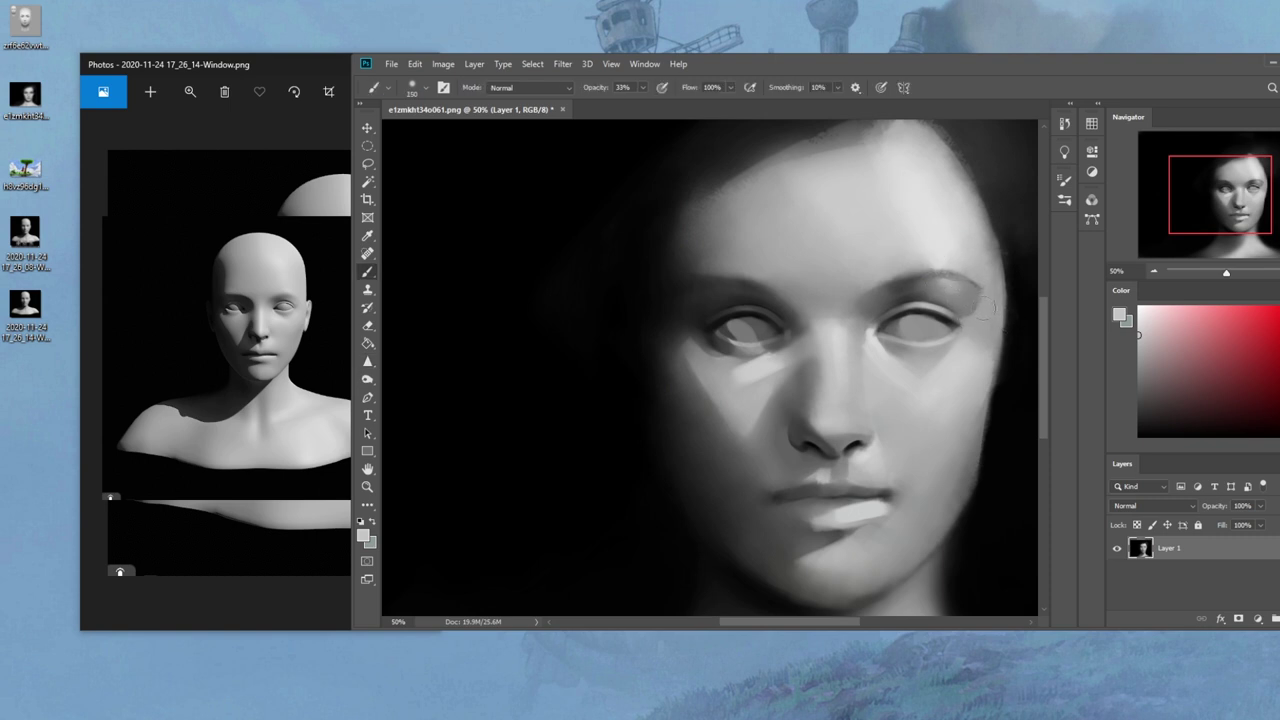
pyautogui.keyDown('alt'); pyautogui.click(928, 231); pyautogui.keyUp('alt')
pyautogui.press(']')
pyautogui.press('[')
pyautogui.press('[')
pyautogui.press('[')
pyautogui.press('[')
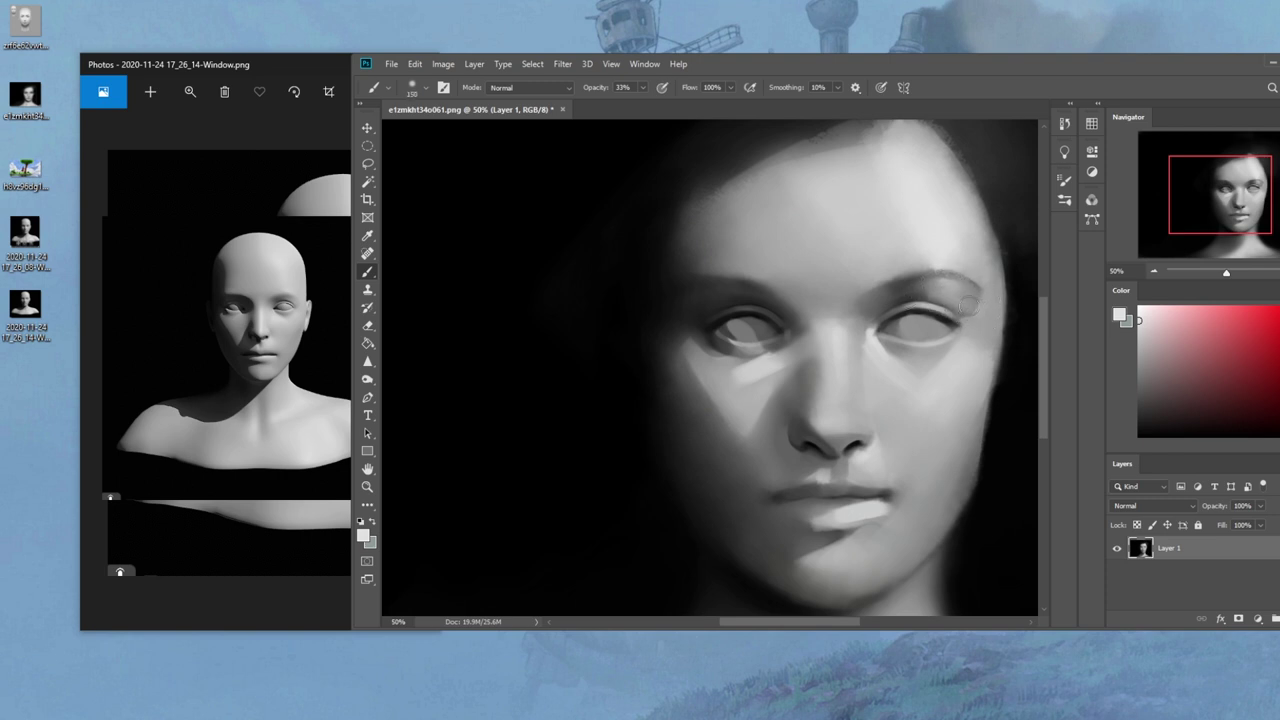
pyautogui.press('[')
pyautogui.hotkey('ctrl', '-')
pyautogui.hotkey('ctrl', '-')
pyautogui.hotkey('ctrl', '-')
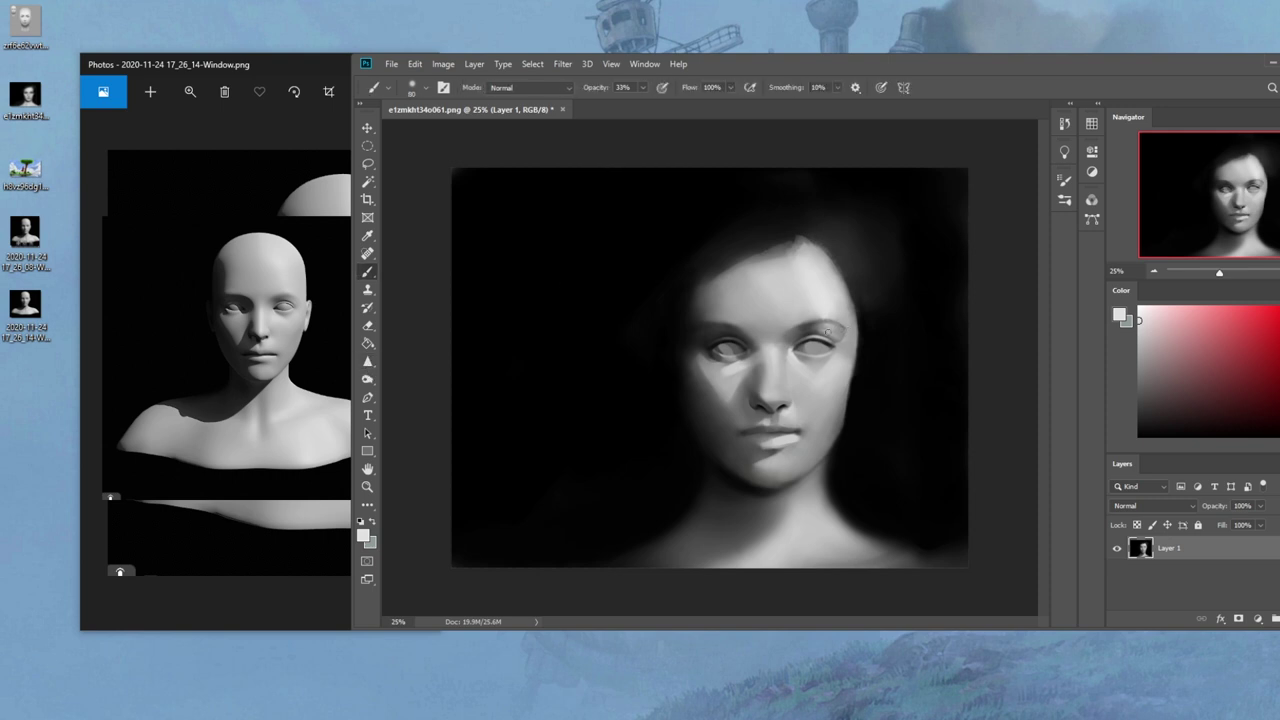
# Refine the right-hand eyelid and brow with sampled greys at 55% opacity and 70 px, and smudge the strokes at 8% strength
pyautogui.keyDown('alt'); pyautogui.click(827, 331); pyautogui.keyUp('alt')
pyautogui.press(']')
pyautogui.press(']')
pyautogui.press(']')
pyautogui.click(642, 88)
pyautogui.moveTo(642, 102); pyautogui.dragTo(697, 97)
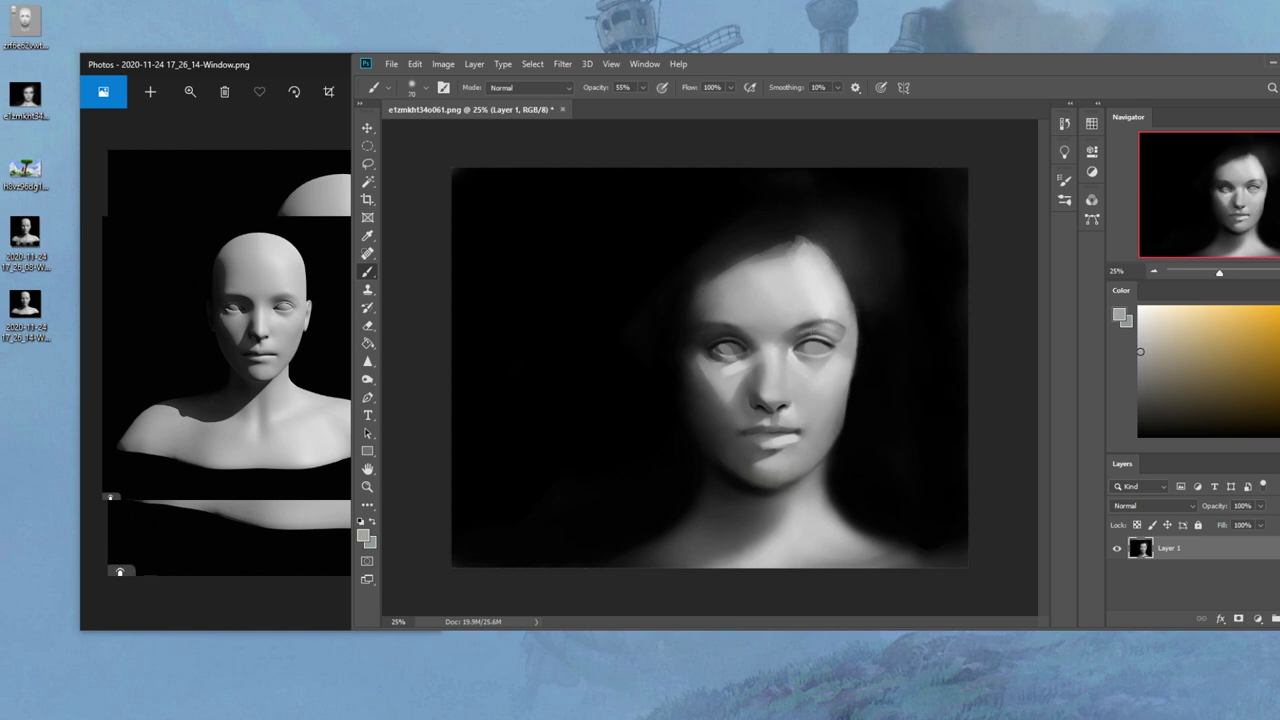
pyautogui.keyDown('alt'); pyautogui.click(816, 362); pyautogui.keyUp('alt')
pyautogui.keyDown('alt'); pyautogui.click(820, 328); pyautogui.keyUp('alt')
pyautogui.click(368, 361)
pyautogui.click(425, 391)
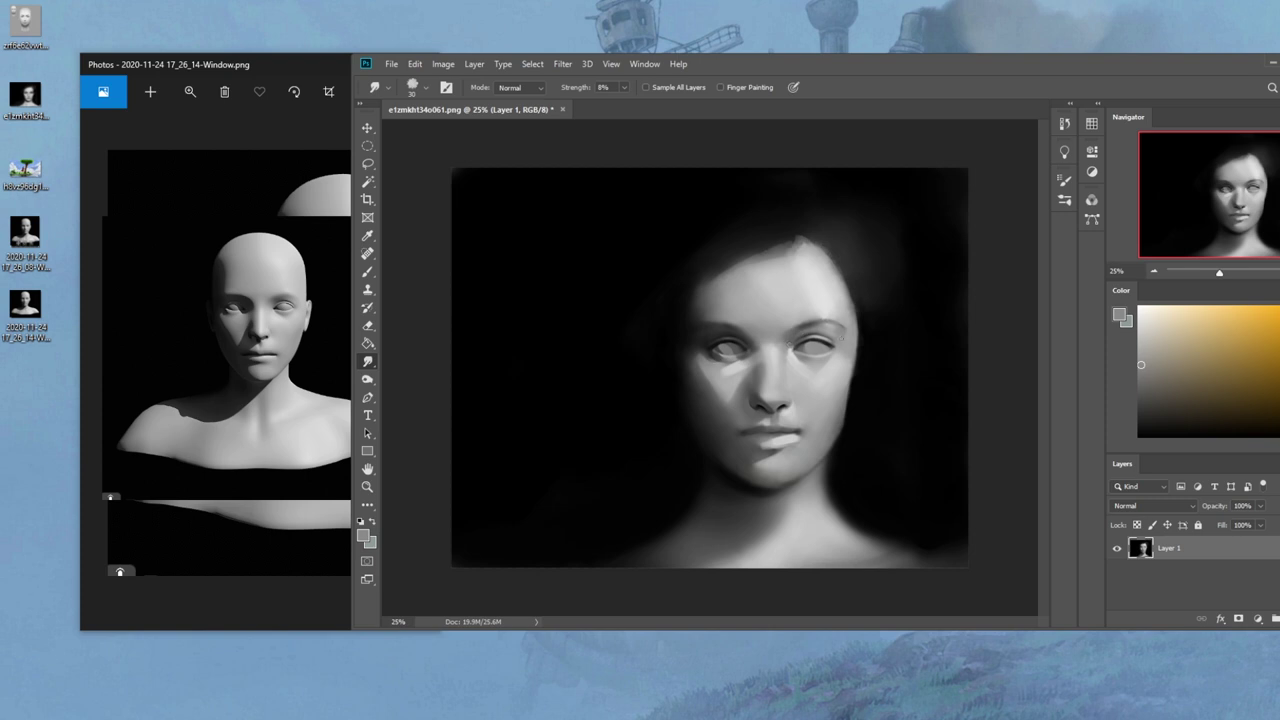
# Set up a black 175 px brush in Darken mode at 22% opacity
pyautogui.press('b')
pyautogui.press('d')
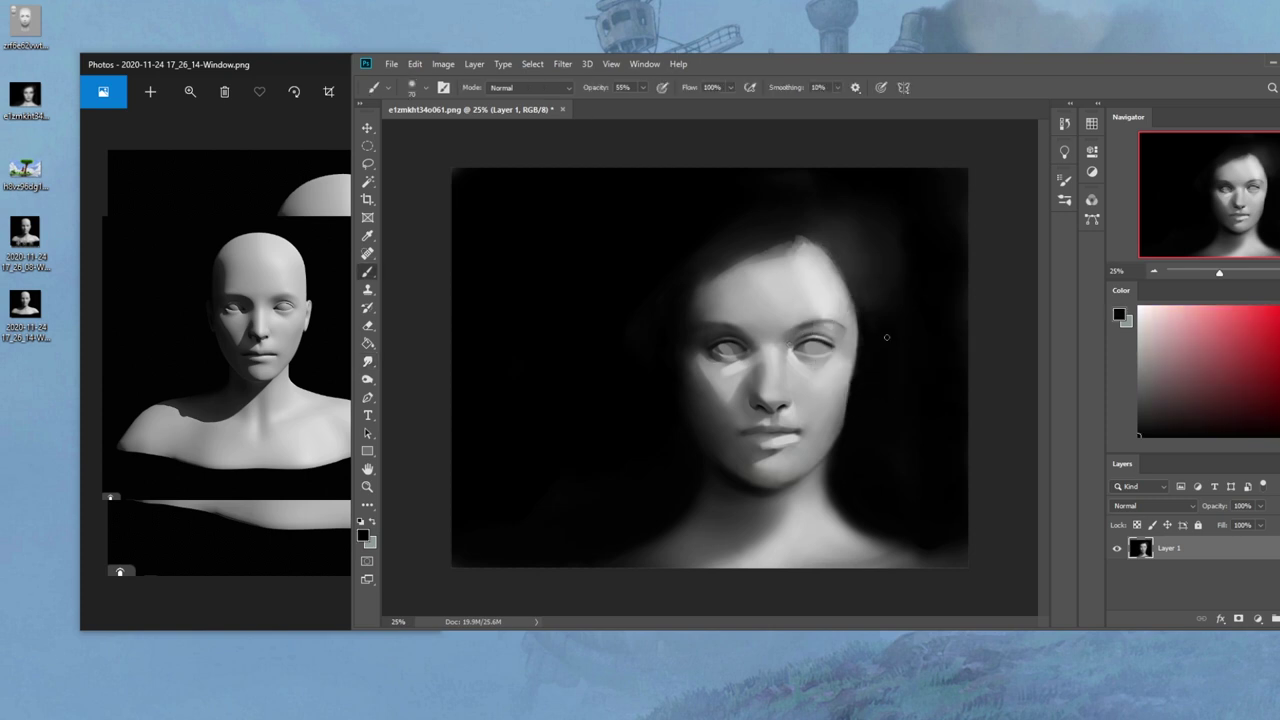
pyautogui.press(']')
pyautogui.press(']')
pyautogui.click(530, 88)
pyautogui.click(537, 148)
pyautogui.click(643, 88)
pyautogui.moveTo(643, 104); pyautogui.dragTo(621, 104)
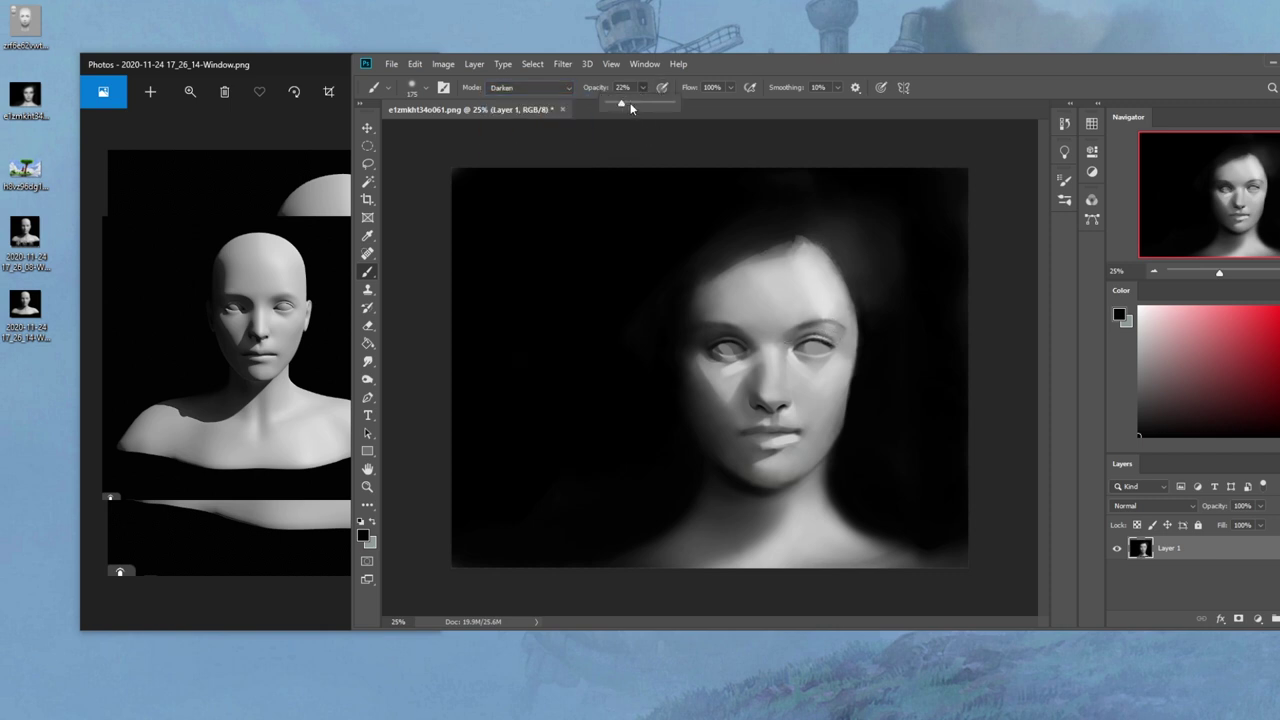
# Shade the right-hand eye socket and outer eyelid with black at about 90 px, and smudge the corner at 8% strength
pyautogui.hotkey('ctrl', '+')
pyautogui.hotkey('ctrl', '+')
pyautogui.press('[')
pyautogui.press('[')
pyautogui.press('[')
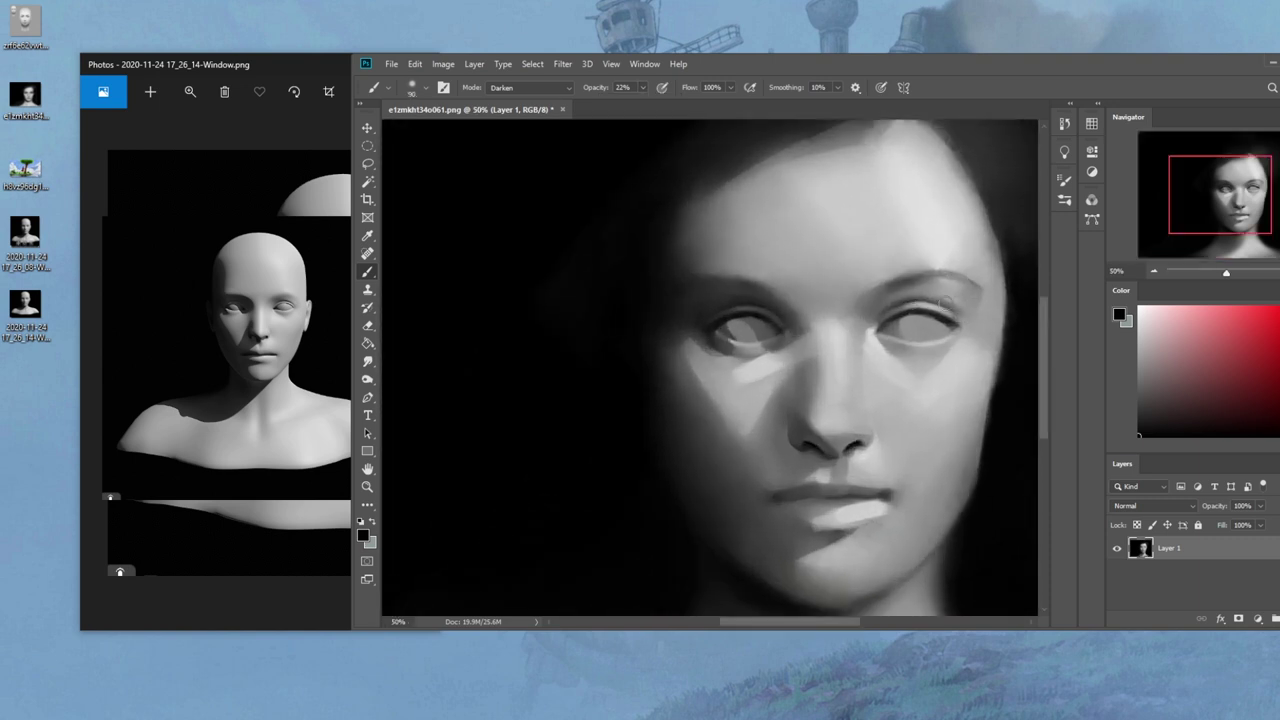
pyautogui.press(']')
pyautogui.click(367, 361)
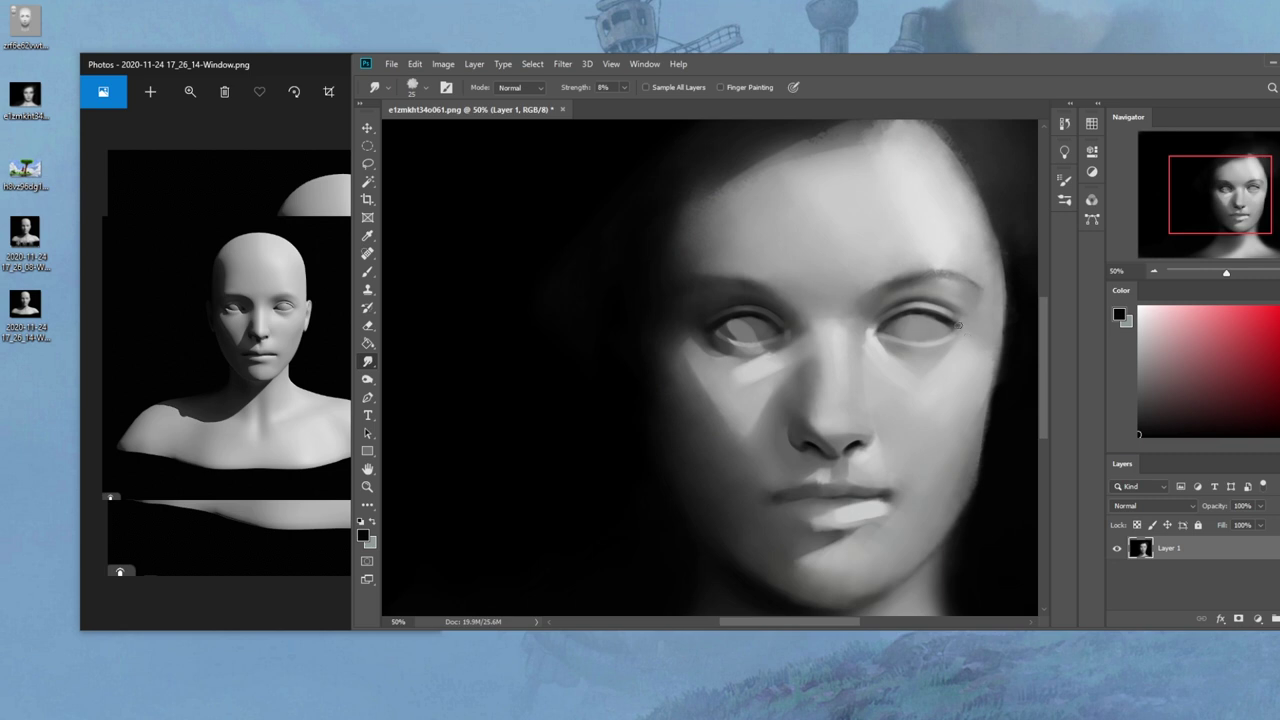
# Touch up the right-hand brow area with light grey sampled from the forehead in Normal mode, and undo the last stroke
pyautogui.press('b')
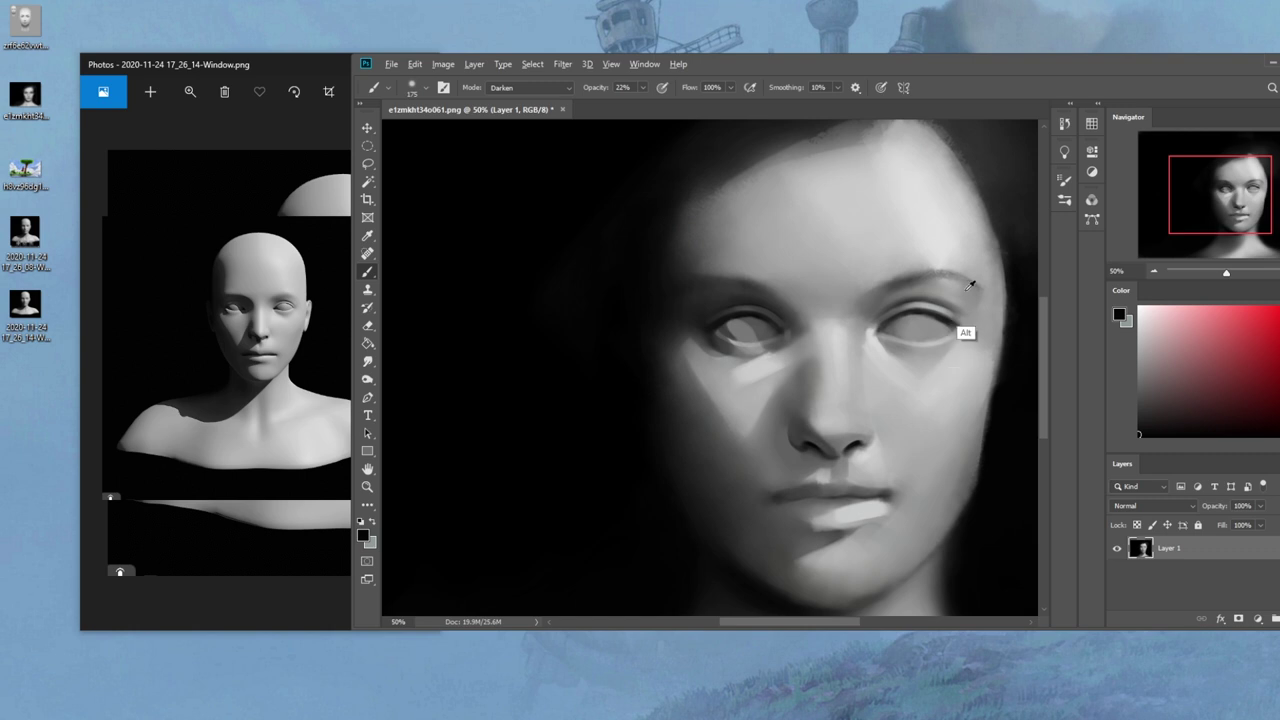
pyautogui.keyDown('alt'); pyautogui.click(935, 199); pyautogui.keyUp('alt')
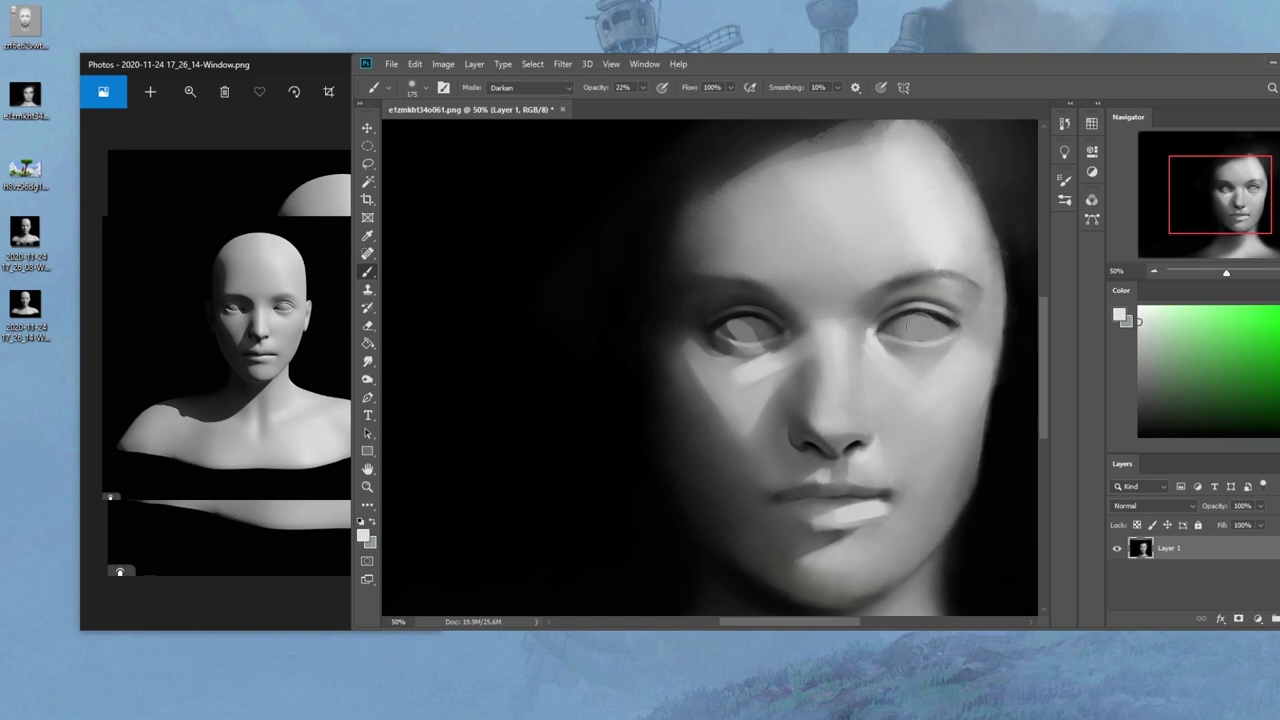
pyautogui.click(564, 88)
pyautogui.click(510, 95)
pyautogui.hotkey('ctrl', 'z')
pyautogui.hotkey('ctrl', '-')
pyautogui.hotkey('ctrl', '-')
pyautogui.hotkey('ctrl', '-')
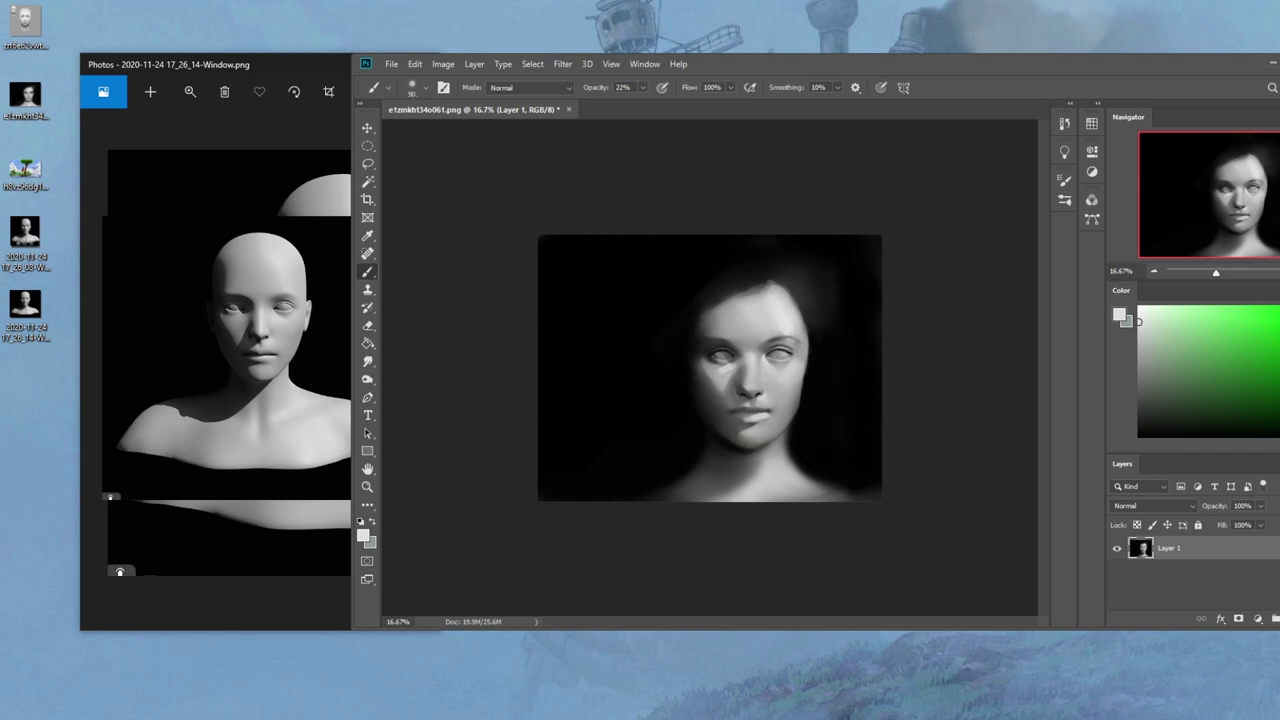
# Sample black from the background and soften the dark area beside the forehead with an enlarged brush at 22% opacity
pyautogui.press(']')
pyautogui.press(']')
pyautogui.press(']')
pyautogui.press(']')
pyautogui.press(']')
pyautogui.press(']')
pyautogui.keyDown('alt'); pyautogui.click(839, 387); pyautogui.keyUp('alt')
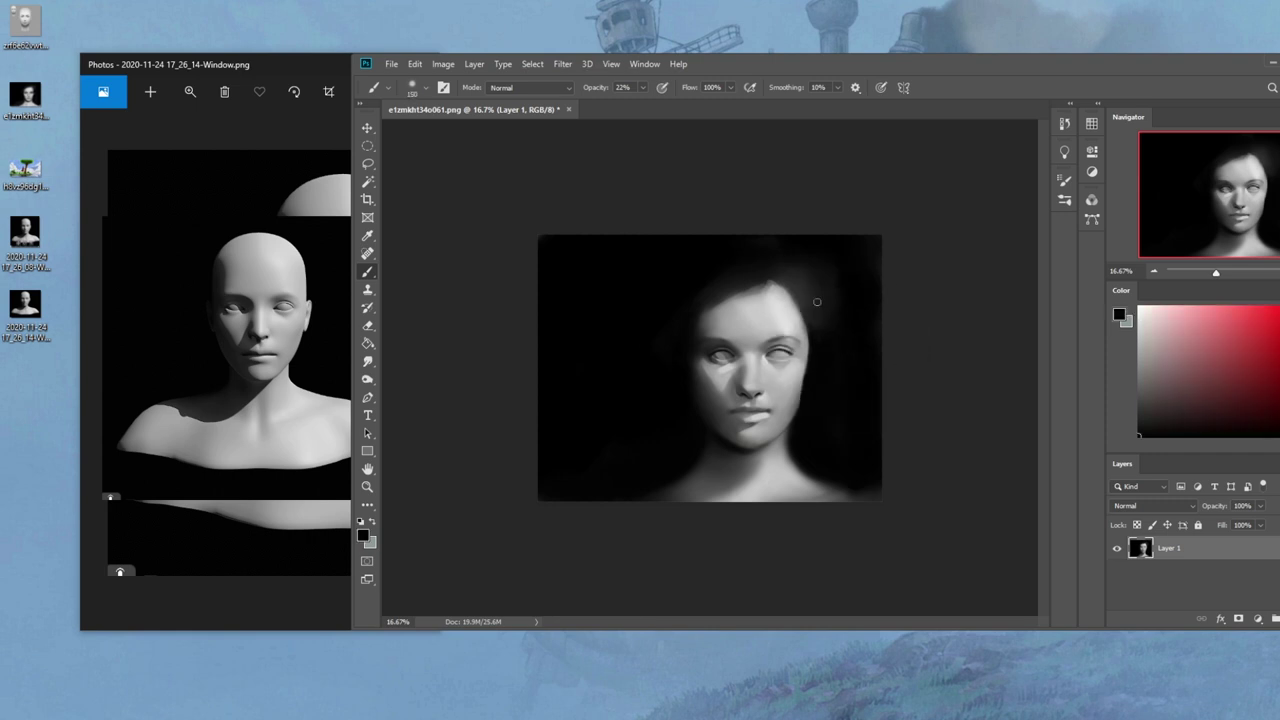
pyautogui.press(']')
pyautogui.press(']')
pyautogui.press(']')
pyautogui.press(']')
pyautogui.press('[')
pyautogui.press('[')
pyautogui.press('[')
pyautogui.press(']')
pyautogui.press(']')
pyautogui.press(']')
pyautogui.press(']')
pyautogui.press(']')
pyautogui.press(']')
pyautogui.press(']')
pyautogui.press(']')
pyautogui.press(']')
# Shade the right-hand temple with black in Darken mode at 34% opacity, and smudge it at 8% strength and 45 px
pyautogui.click(643, 89)
pyautogui.click(648, 103)
pyautogui.click(540, 88)
pyautogui.click(528, 148)
pyautogui.press('[')
pyautogui.press('[')
pyautogui.press('[')
pyautogui.press('[')
pyautogui.press('[')
pyautogui.press('[')
pyautogui.press('[')
pyautogui.hotkey('ctrl', '+')
pyautogui.hotkey('ctrl', '+')
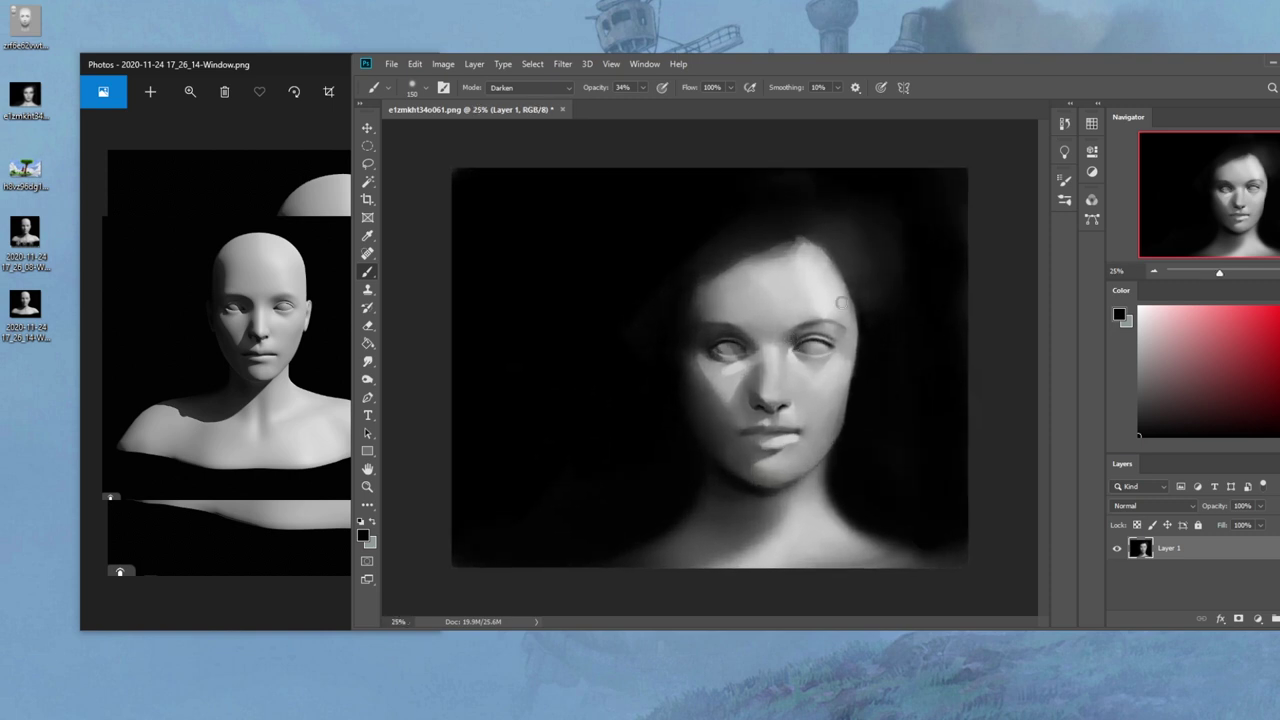
pyautogui.press(']')
pyautogui.press(']')
pyautogui.click(368, 361)
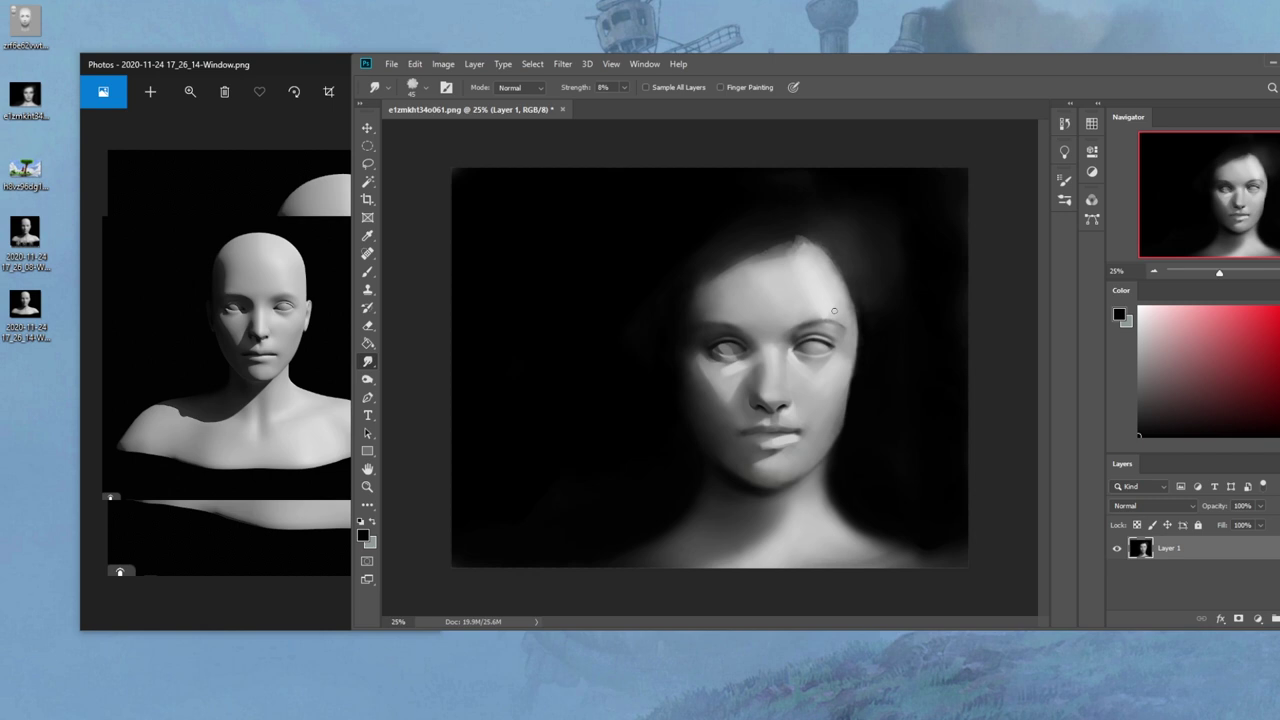
# Sample dark grey from the inner corner of the left-hand eye socket for shading with the Darken brush
pyautogui.press('b')
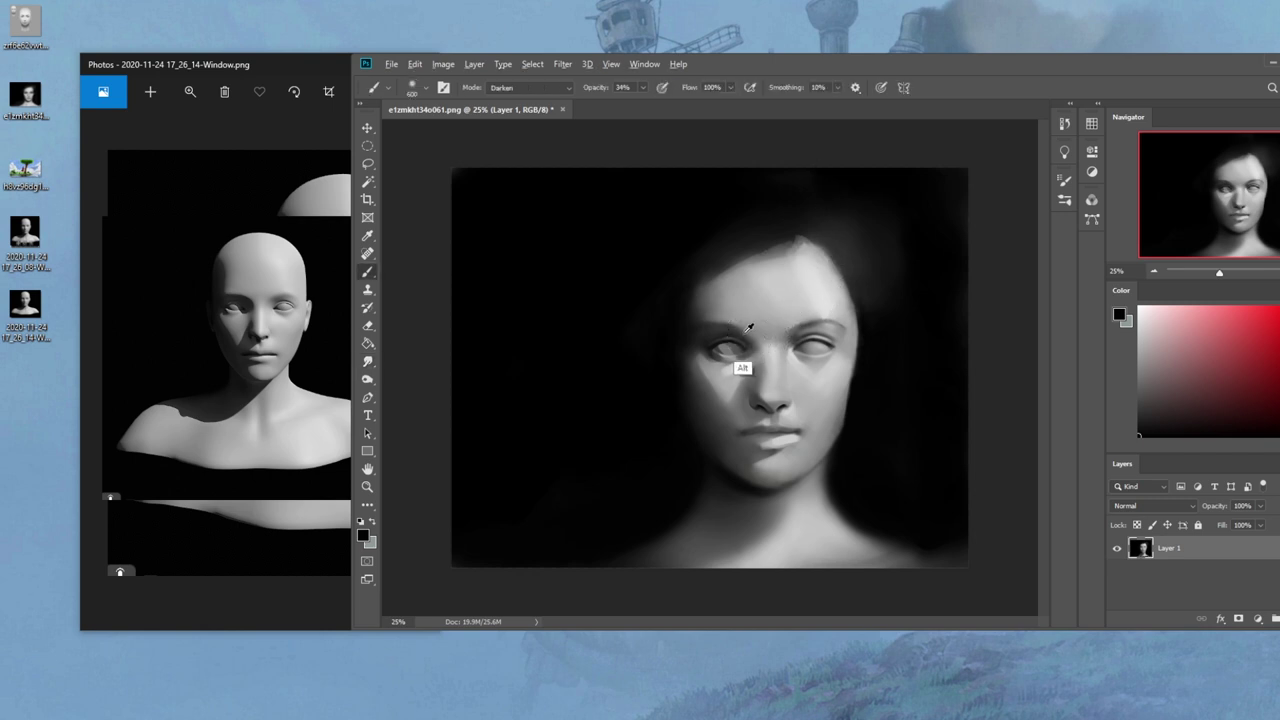
pyautogui.keyDown('alt'); pyautogui.click(740, 335); pyautogui.keyUp('alt')
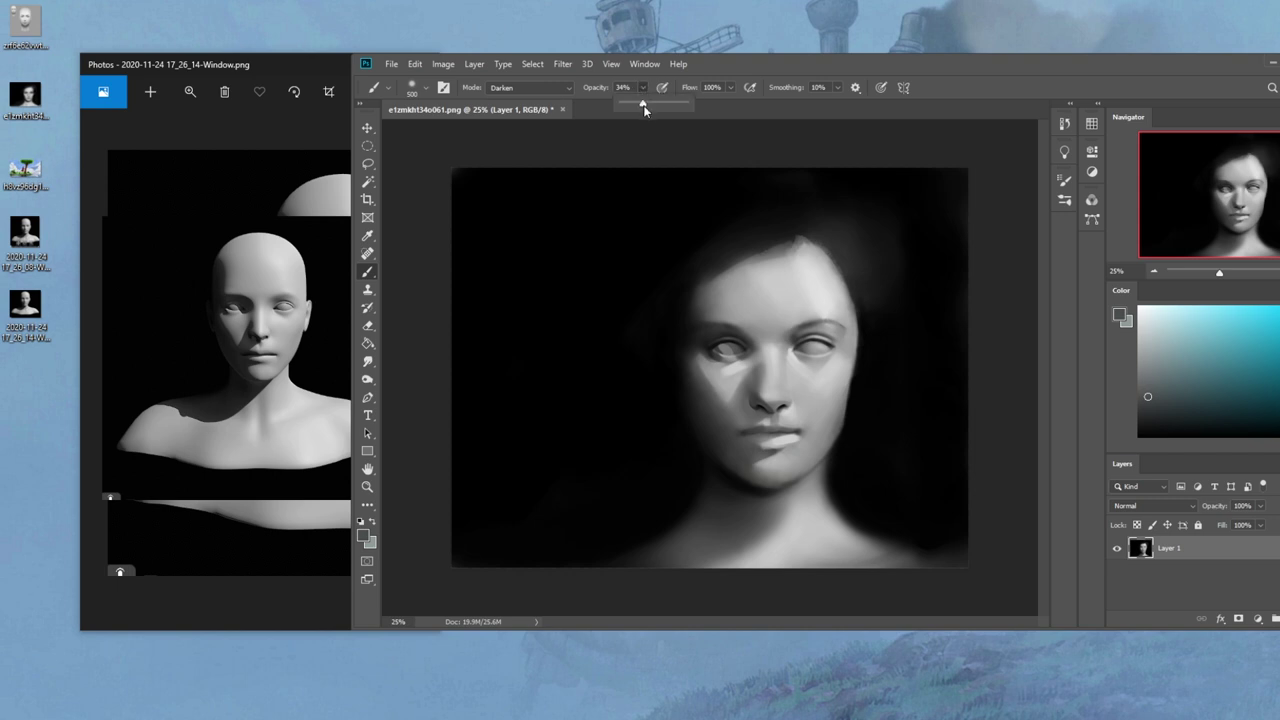
# Set the brush opacity to 47%, keep Darken mode, and sample shadow tones beside the nose and between the eyes
pyautogui.press('4')
pyautogui.press('7')
pyautogui.keyDown('alt'); pyautogui.click(748, 372); pyautogui.keyUp('alt')
pyautogui.click(559, 88)
pyautogui.click(538, 145)
pyautogui.keyDown('alt'); pyautogui.click(763, 331); pyautogui.keyUp('alt')
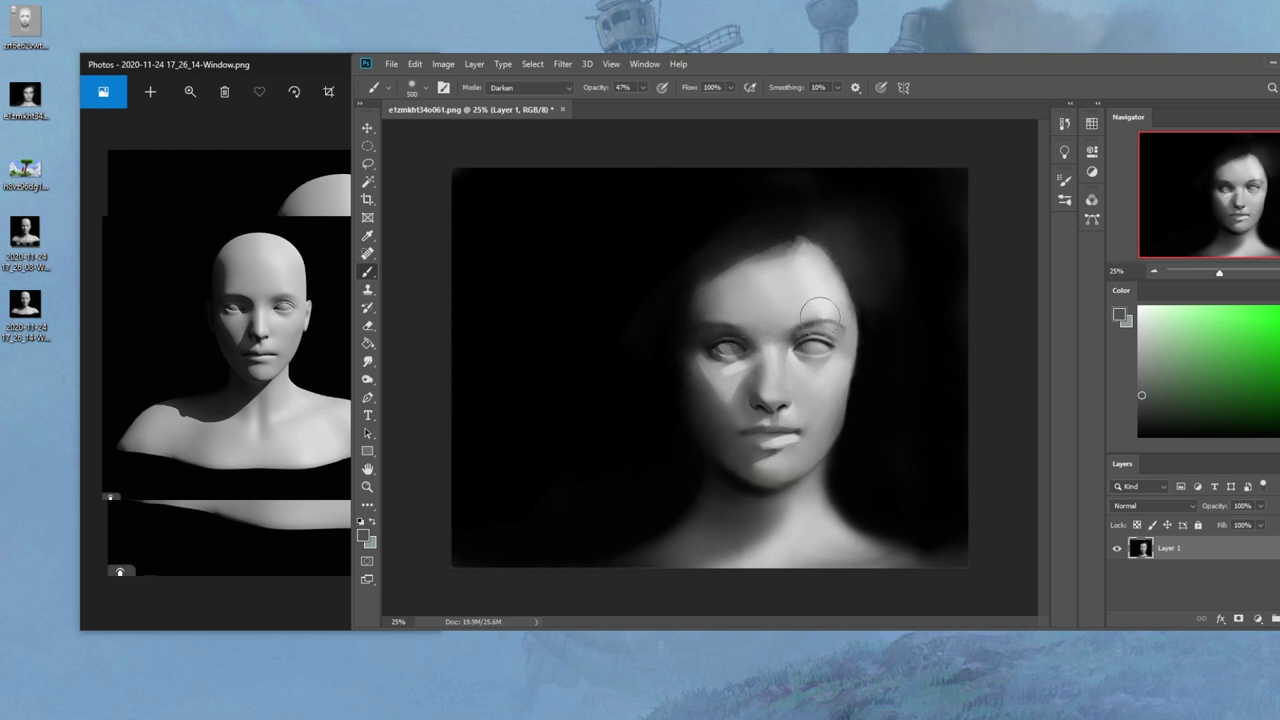
# Change the brush to Normal mode at 150 px and sample a lighter grey from the nose bridge
pyautogui.press('[')
pyautogui.press('[')
pyautogui.press('[')
pyautogui.press('[')
pyautogui.press('[')
pyautogui.press('[')
pyautogui.press('[')
pyautogui.click(535, 88)
pyautogui.click(537, 100)
pyautogui.keyDown('alt'); pyautogui.click(769, 353); pyautogui.keyUp('alt')
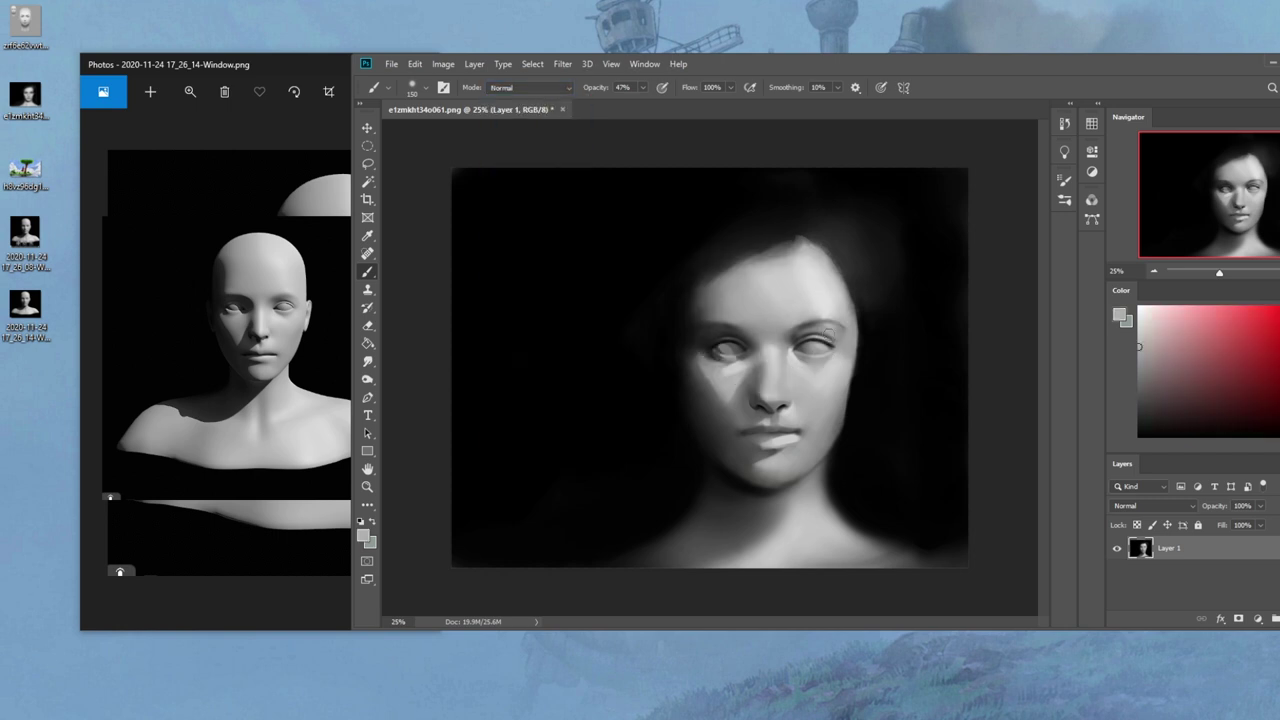
pyautogui.keyDown('alt'); pyautogui.click(769, 357); pyautogui.keyUp('alt')
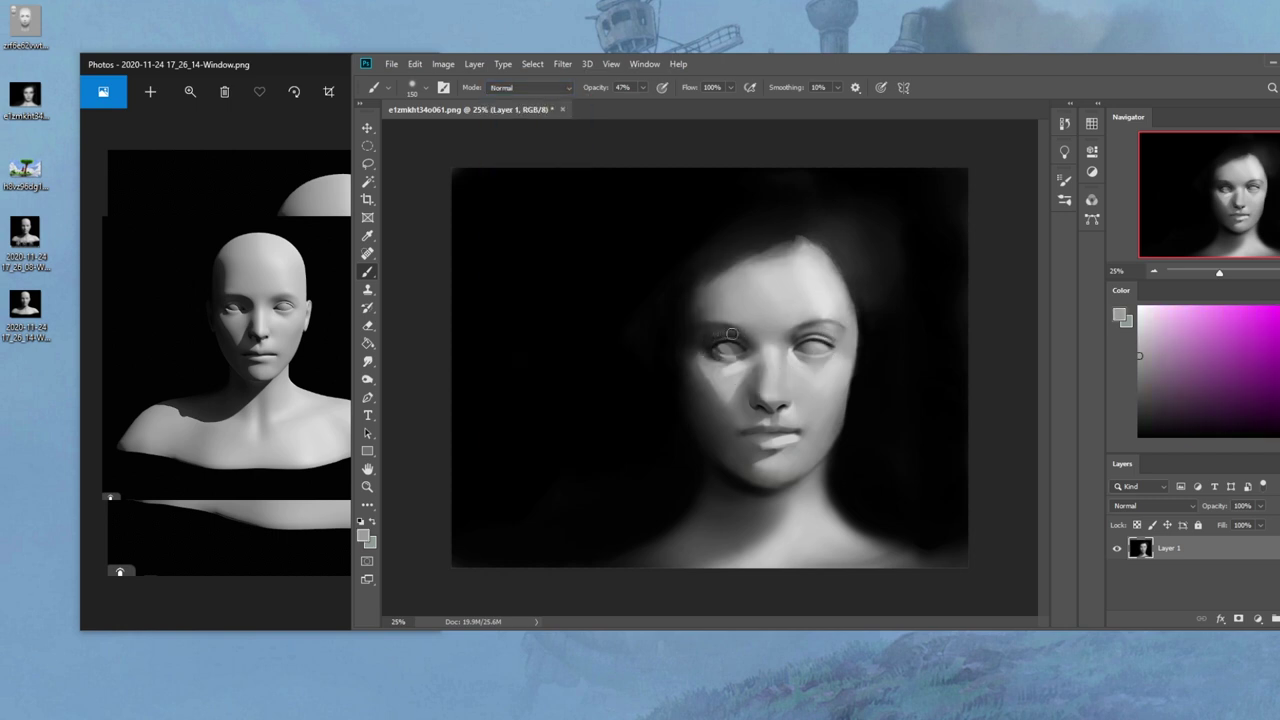
# Lower the brush opacity to 22%, touch up the lid above the left-hand eye, and resample the nose bridge tone
pyautogui.click(642, 87)
pyautogui.click(626, 103)
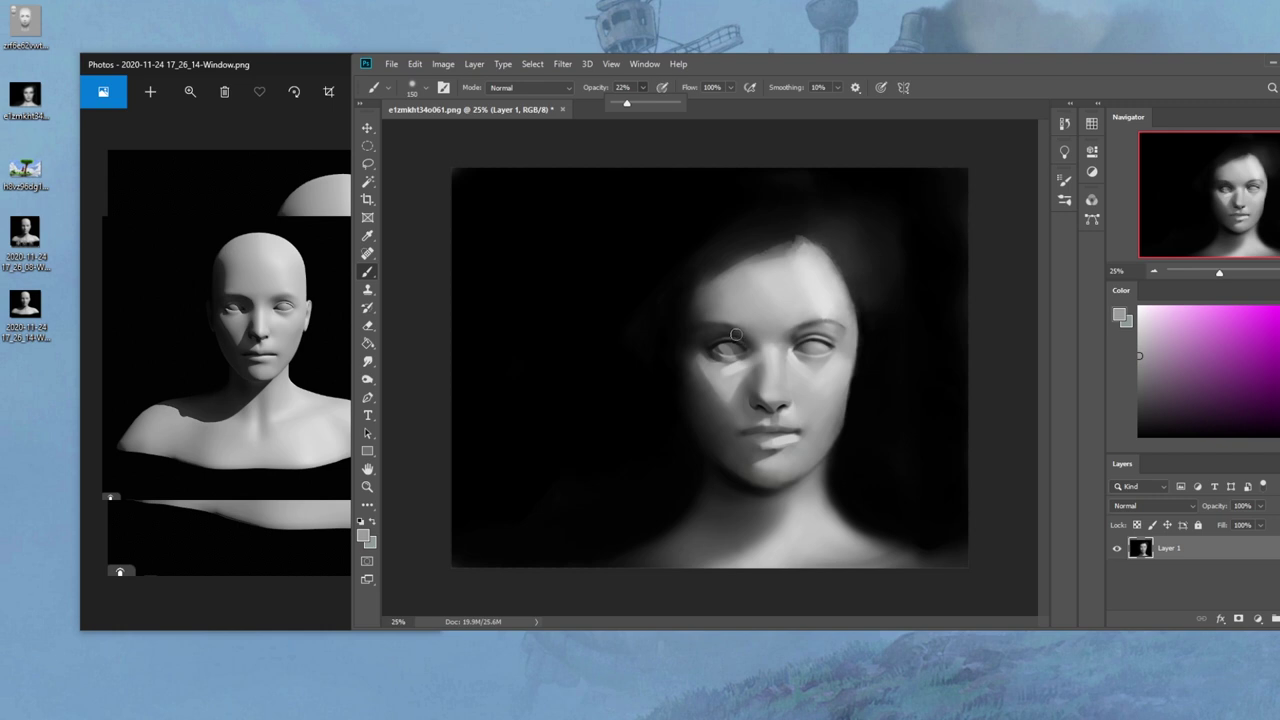
pyautogui.click(729, 335)
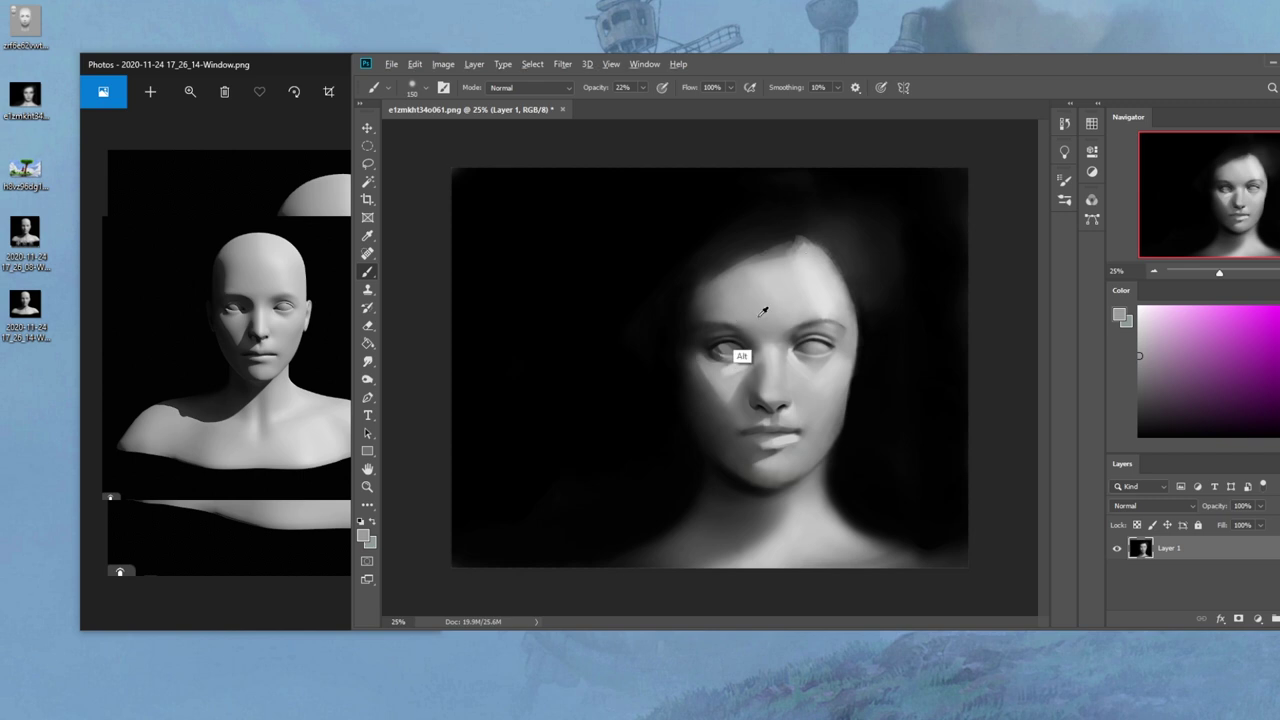
pyautogui.keyDown('alt'); pyautogui.click(764, 352); pyautogui.keyUp('alt')
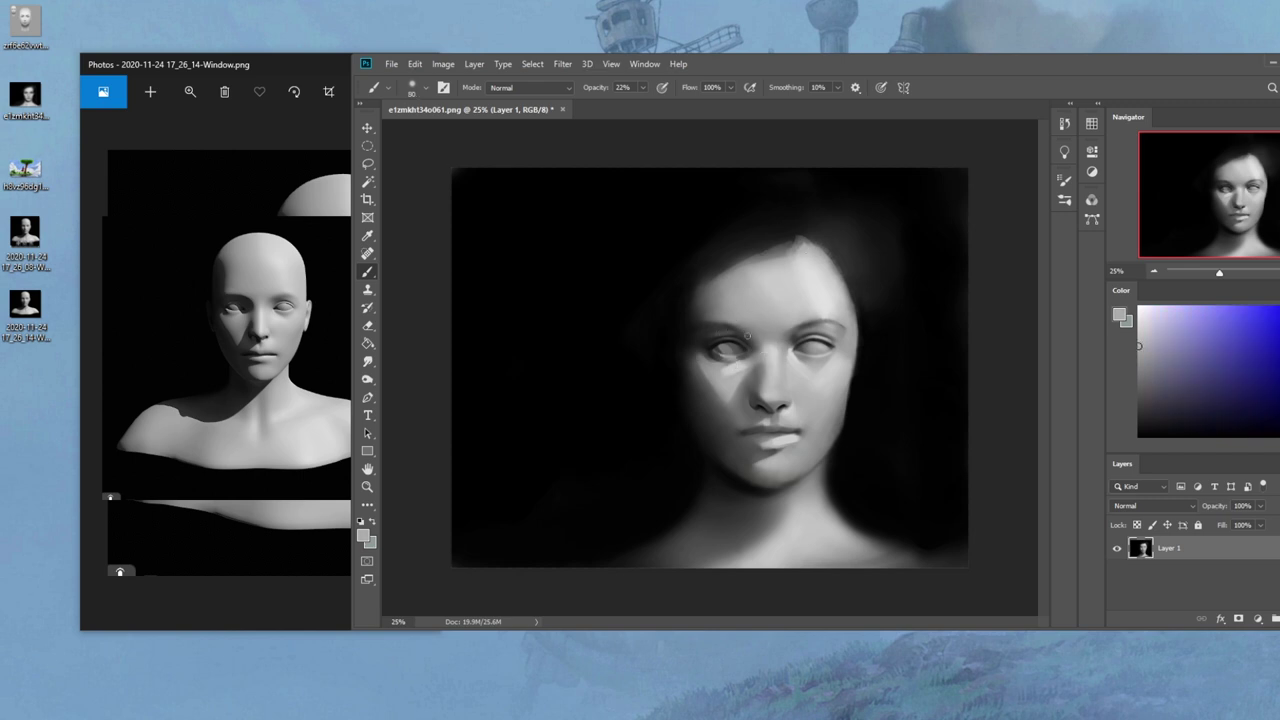
# Retouch the upper lid and brow shadow of the left-hand eye with sampled dark tones, using a 50 px brush at 48% opacity
pyautogui.hotkey('ctrl', '+')
pyautogui.click(642, 88)
pyautogui.moveTo(642, 105); pyautogui.dragTo(657, 105)
pyautogui.keyDown('alt'); pyautogui.click(767, 304); pyautogui.keyUp('alt')
pyautogui.keyDown('alt'); pyautogui.click(768, 301); pyautogui.keyUp('alt')
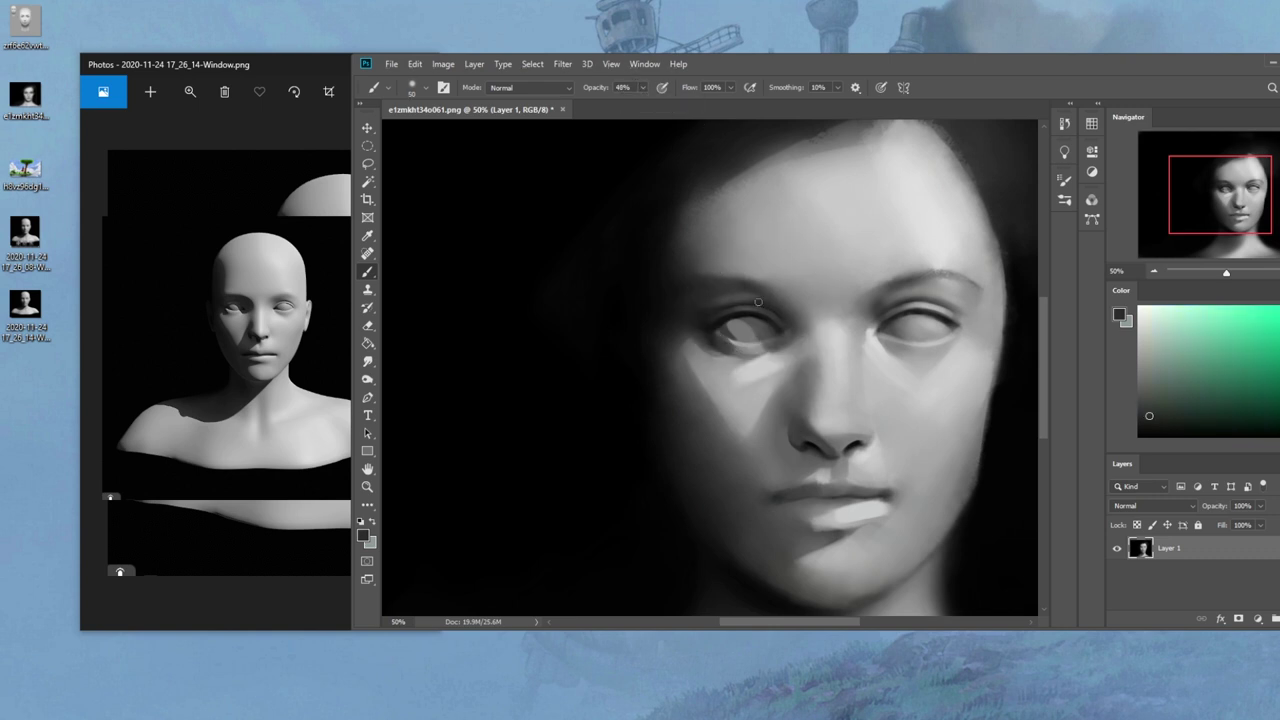
pyautogui.press('alt')
pyautogui.keyDown('alt'); pyautogui.click(768, 316); pyautogui.keyUp('alt')
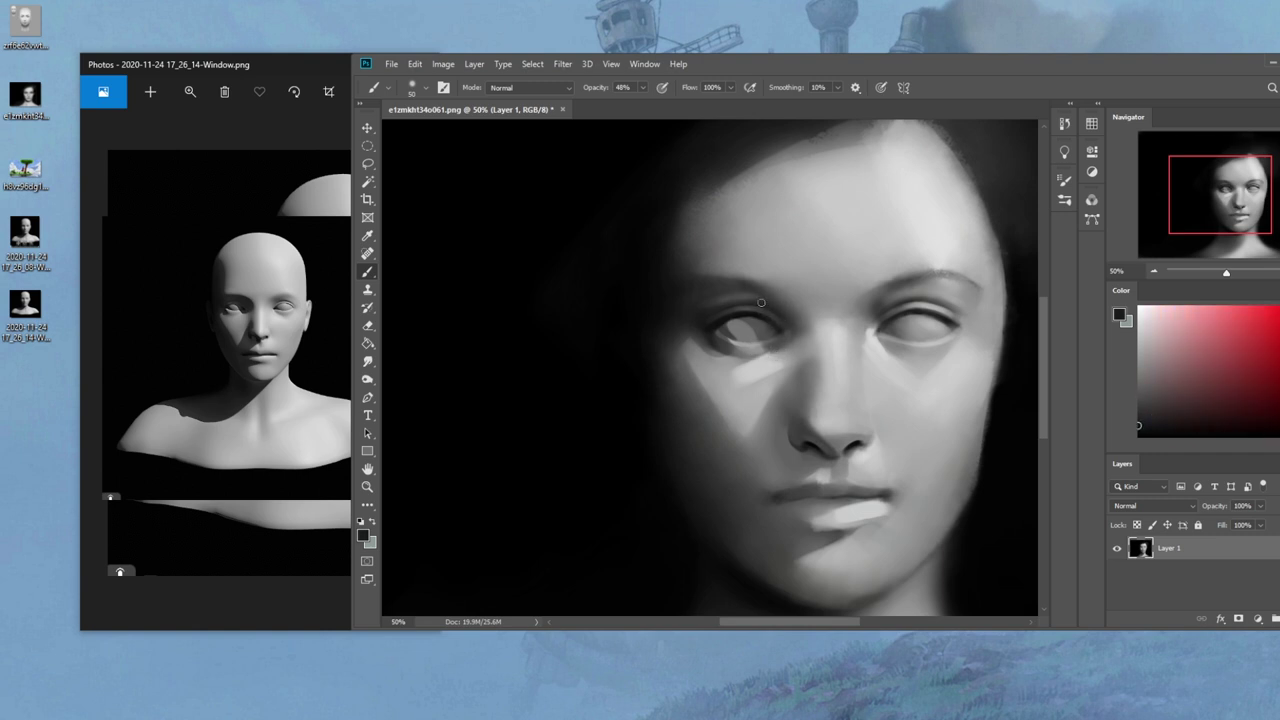
# Sample a light forehead tone and blend the area above the left-hand eye with the Smudge tool at 8% strength
pyautogui.keyDown('alt'); pyautogui.click(845, 250); pyautogui.keyUp('alt')
pyautogui.click(367, 359)
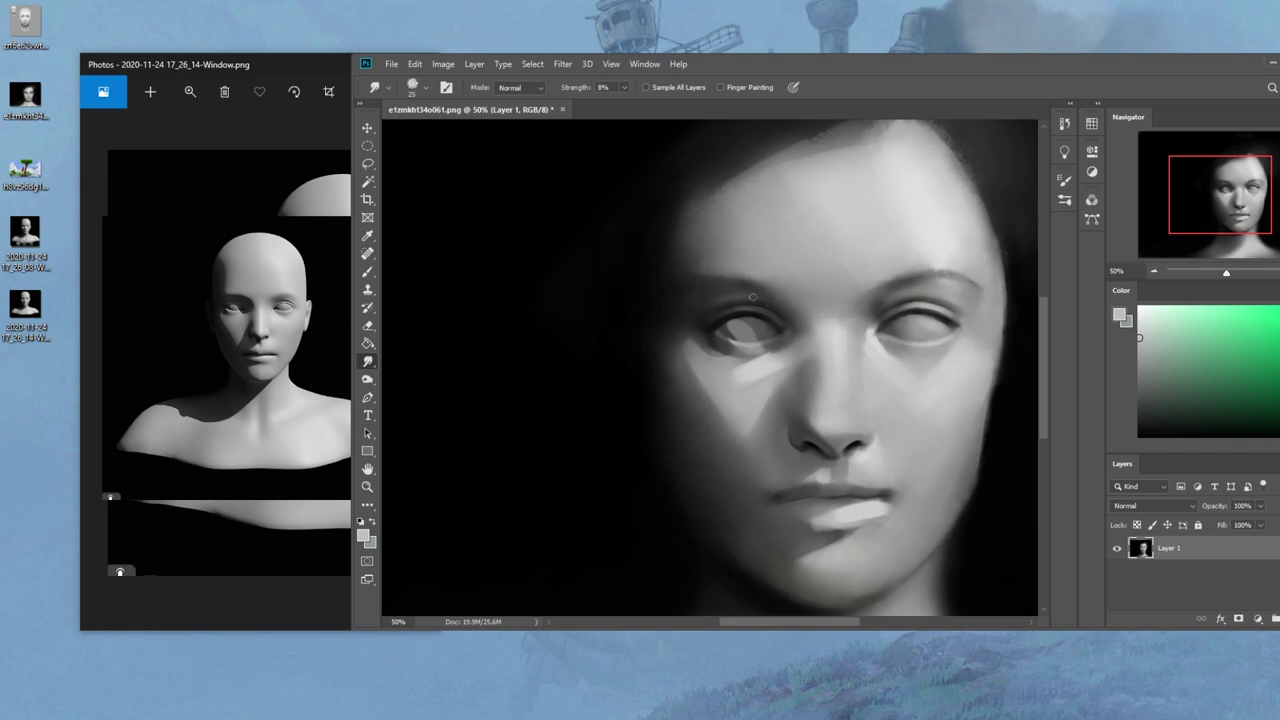
pyautogui.hotkey('ctrl', '-')
pyautogui.hotkey('ctrl', '-')
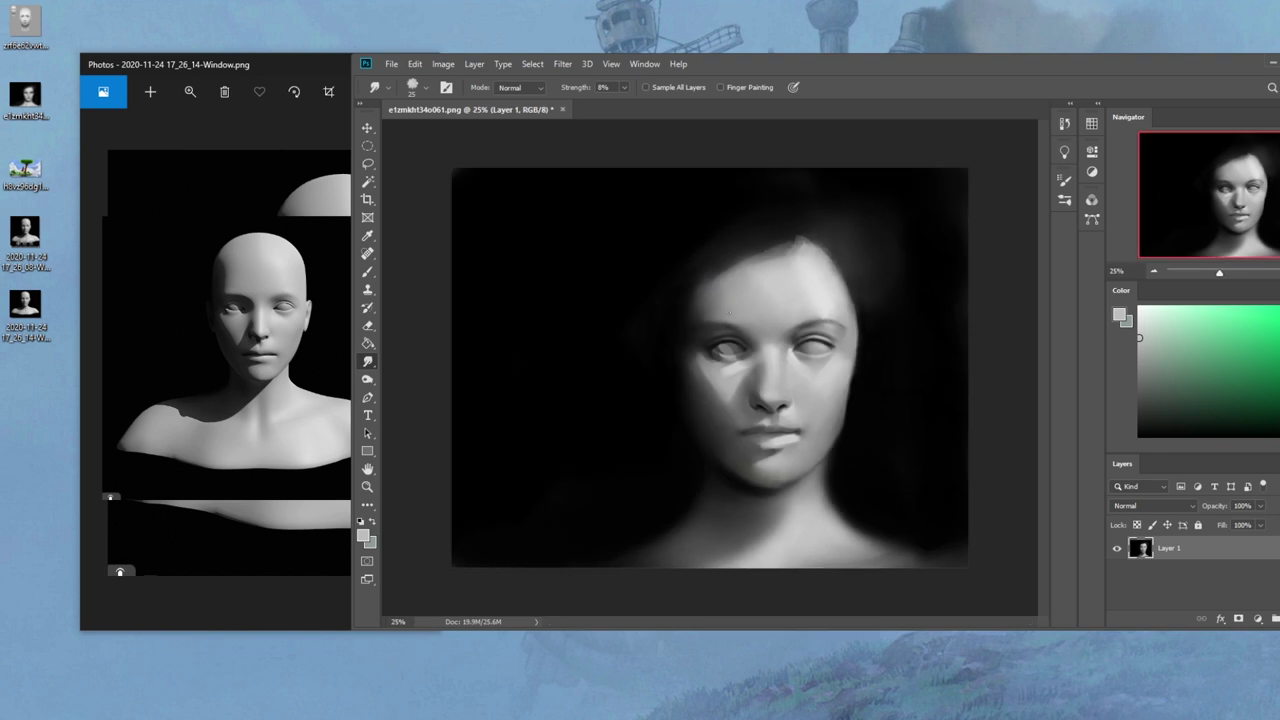
# Soften the facial shading with sampled tones using a 400 px brush at 16% opacity, and finish with the Smudge tool
pyautogui.press('b')
pyautogui.keyDown('alt'); pyautogui.click(750, 309); pyautogui.keyUp('alt')
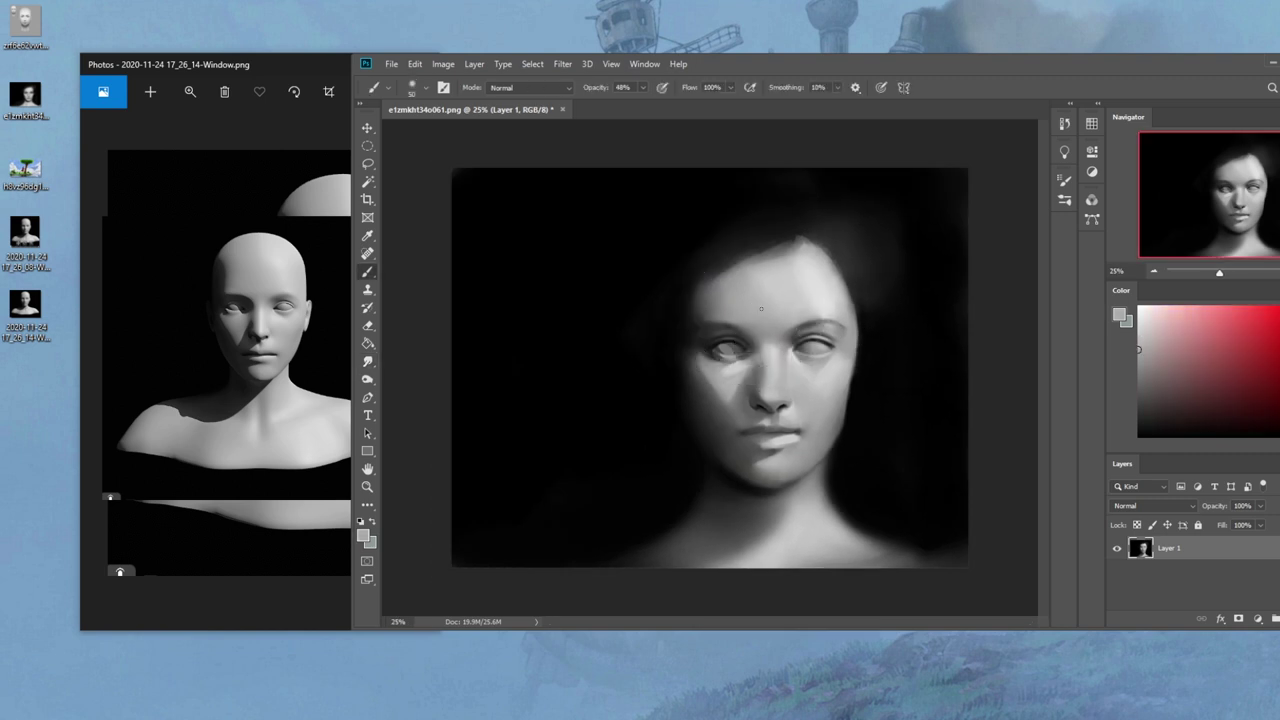
pyautogui.press(']')
pyautogui.press(']')
pyautogui.press(']')
pyautogui.press(']')
pyautogui.press(']')
pyautogui.press(']')
pyautogui.press(']')
pyautogui.press(']')
pyautogui.press(']')
pyautogui.press(']')
pyautogui.press(']')
pyautogui.click(642, 87)
pyautogui.moveTo(631, 104); pyautogui.dragTo(619, 104)
pyautogui.keyDown('alt'); pyautogui.click(800, 346); pyautogui.keyUp('alt')
pyautogui.click(368, 361)
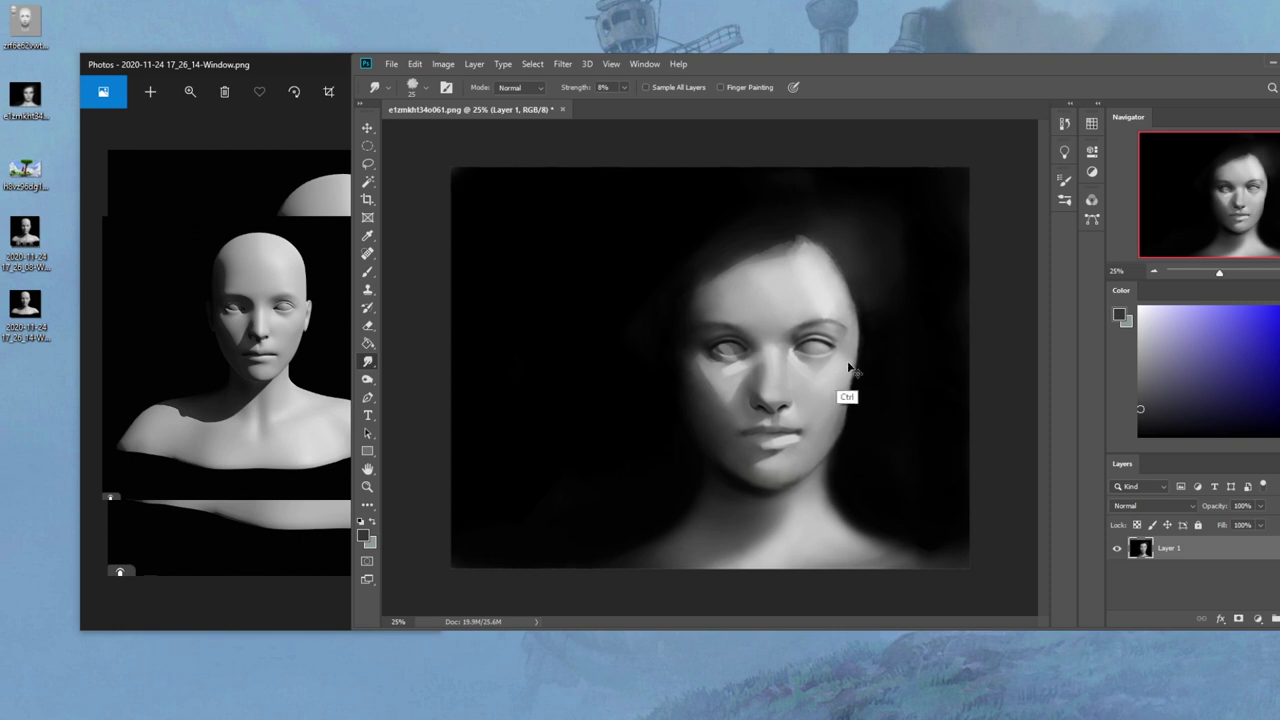
# Sample the bright forehead highlight and brush it along the lit side of the forehead, adjusting the brush size
pyautogui.hotkey('ctrl', '+')
pyautogui.press('b')
pyautogui.press('alt')
pyautogui.keyDown('alt'); pyautogui.click(930, 208); pyautogui.keyUp('alt')
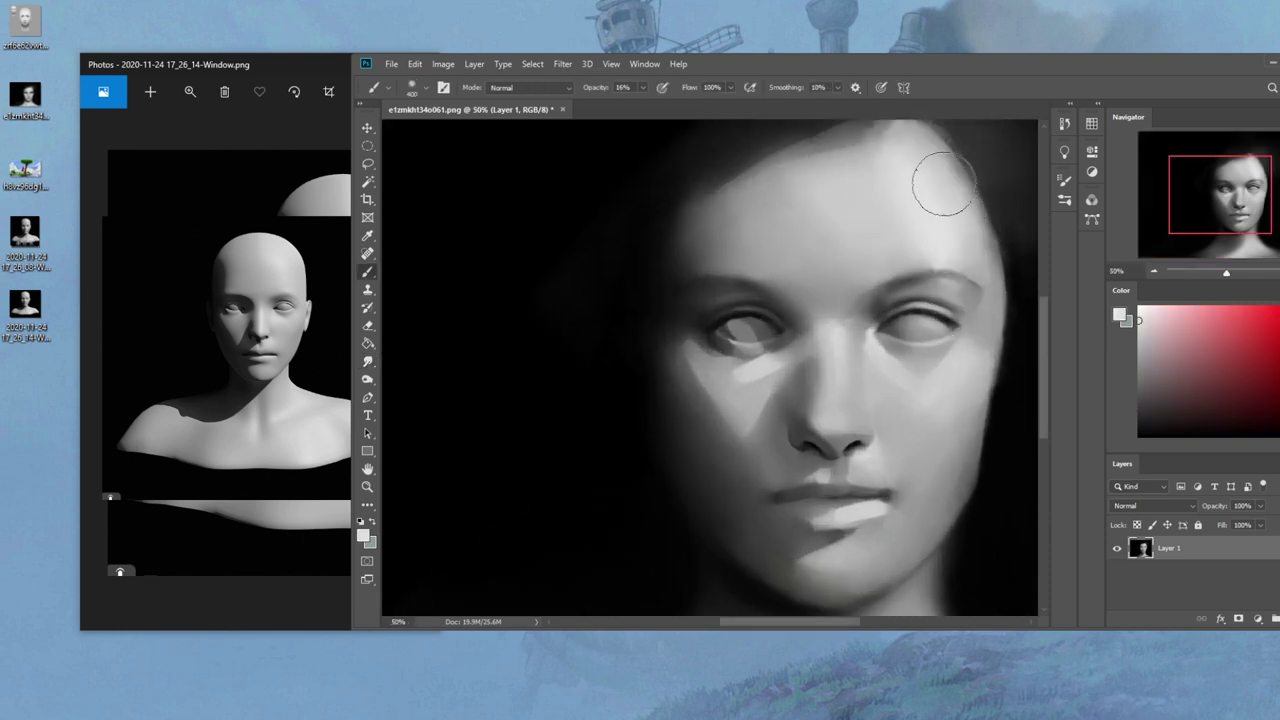
pyautogui.click(642, 88)
pyautogui.press('[')
pyautogui.press('[')
pyautogui.press('[')
pyautogui.press(']')
pyautogui.press(']')
pyautogui.press(']')
pyautogui.press(']')
# Refine the right-hand eye and nose bridge with sampled tones using a 40 px brush at 56% opacity, undoing one stroke
pyautogui.press('ctrl')
pyautogui.keyDown('alt'); pyautogui.click(895, 314); pyautogui.keyUp('alt')
pyautogui.keyDown('alt'); pyautogui.click(938, 314); pyautogui.keyUp('alt')
pyautogui.press('[')
pyautogui.press('[')
pyautogui.moveTo(643, 88); pyautogui.dragTo(658, 105)
pyautogui.press('[')
pyautogui.keyDown('alt'); pyautogui.click(922, 307); pyautogui.keyUp('alt')
pyautogui.hotkey('ctrl', 'z')
pyautogui.keyDown('alt'); pyautogui.click(806, 298); pyautogui.keyUp('alt')
pyautogui.keyDown('alt'); pyautogui.click(885, 325); pyautogui.keyUp('alt')
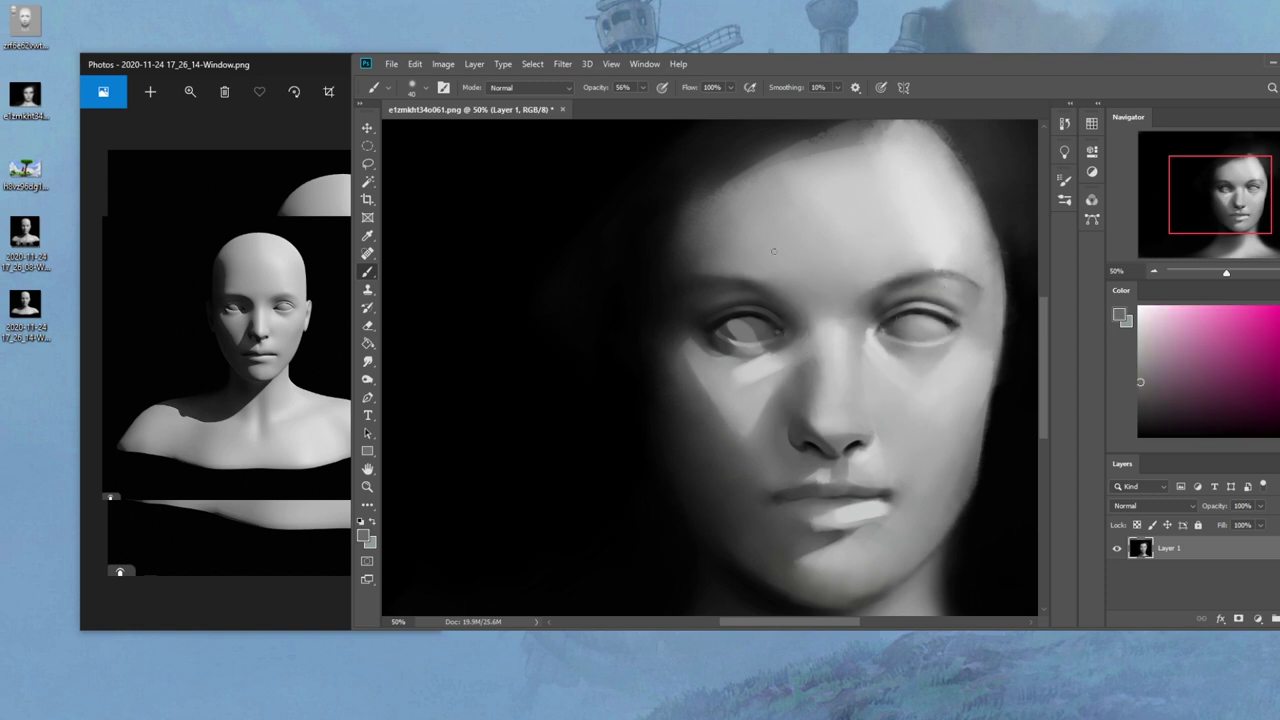
# Darken the inner corner of the left-hand eye with a sampled near-black tone at 74% opacity, enlarging the brush to 90 px
pyautogui.press('alt')
pyautogui.keyDown('alt'); pyautogui.click(742, 310); pyautogui.keyUp('alt')
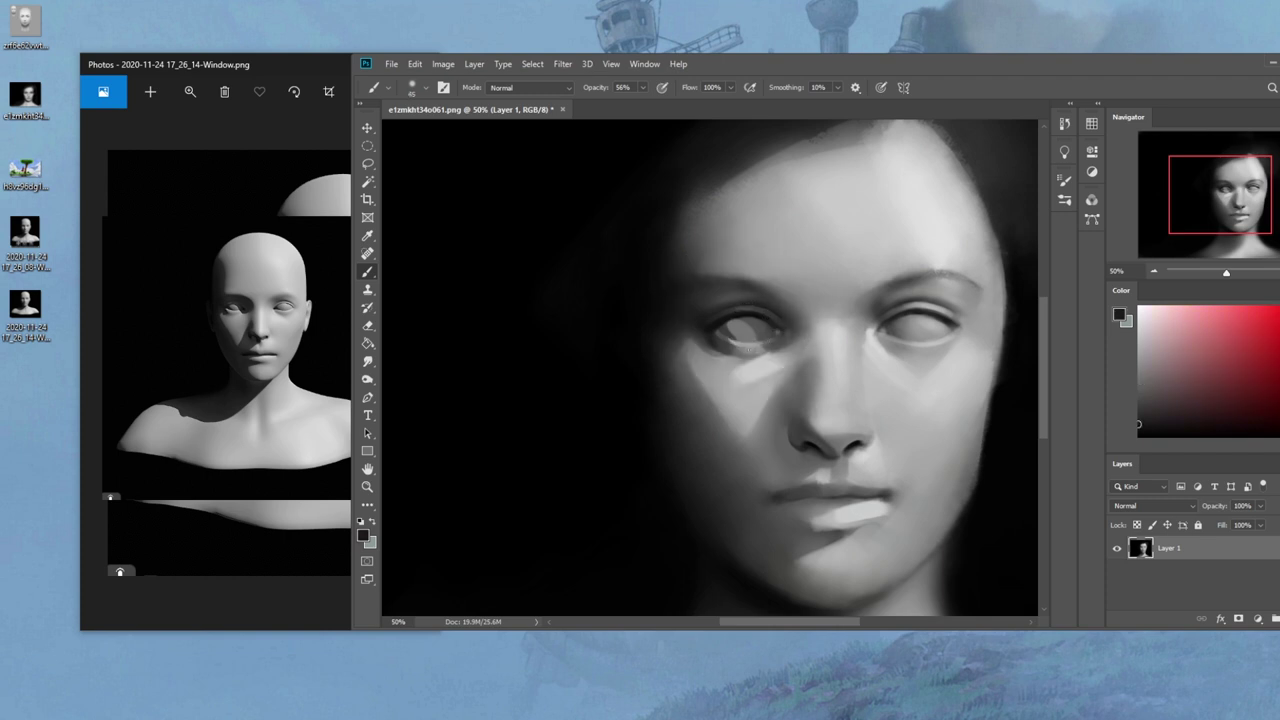
pyautogui.click(642, 87)
pyautogui.moveTo(641, 103); pyautogui.dragTo(654, 103)
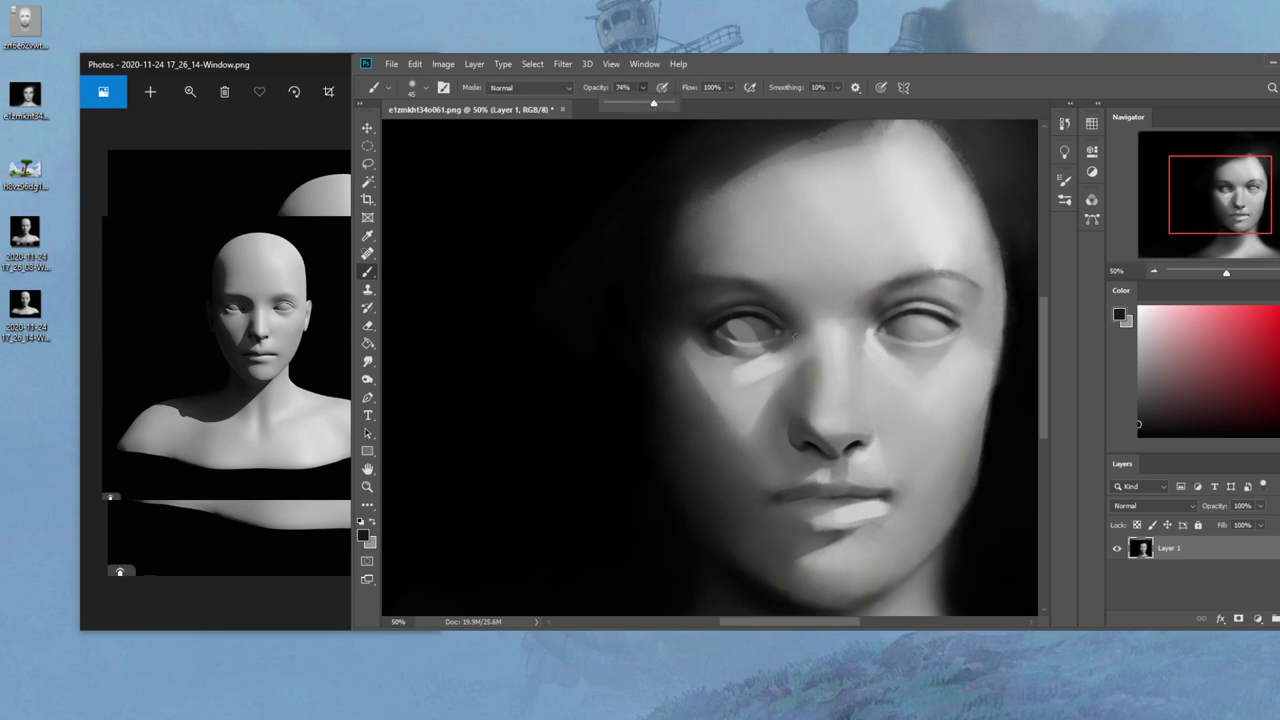
pyautogui.click(775, 329)
pyautogui.press(']')
pyautogui.press(']')
pyautogui.press(']')
pyautogui.press(']')
pyautogui.press(']')
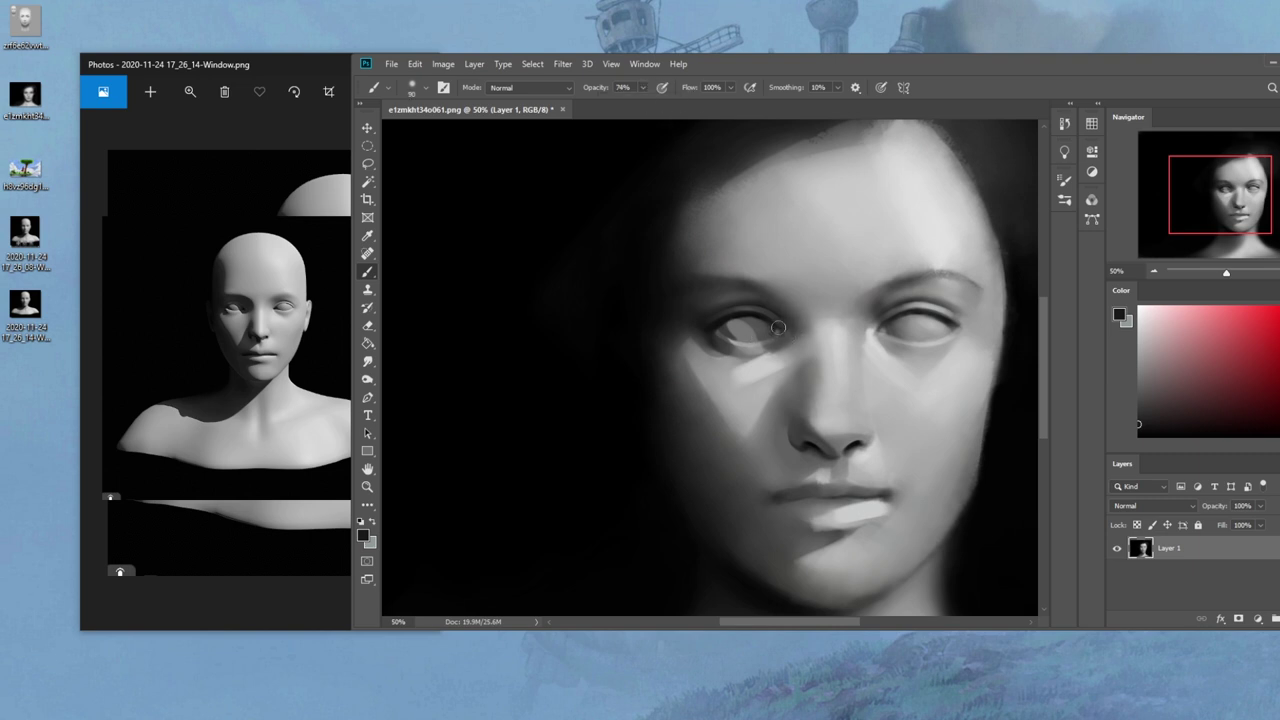
# Smudge the bright streak beneath the left-hand eye into the cheek and soften the eyeball with the Blur tool at 100% strength
pyautogui.click(367, 361)
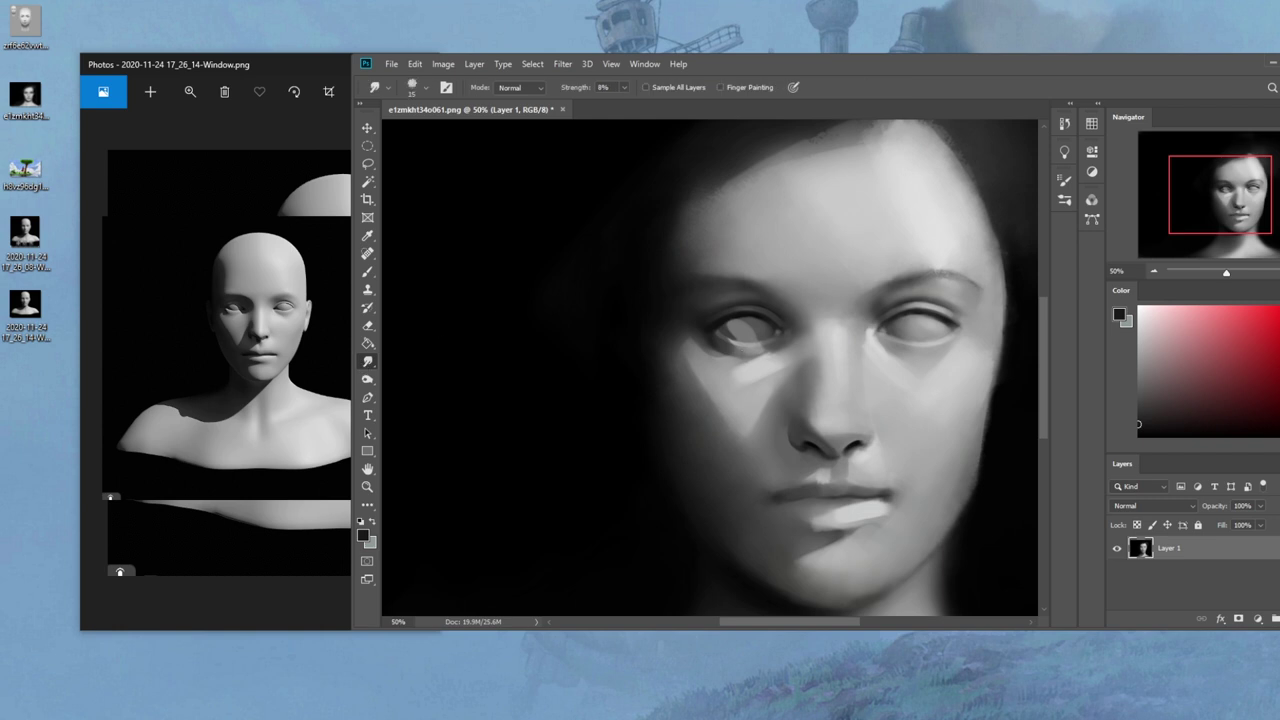
pyautogui.press('[')
pyautogui.press('[')
pyautogui.press('[')
pyautogui.rightClick(367, 361)
pyautogui.click(412, 363)
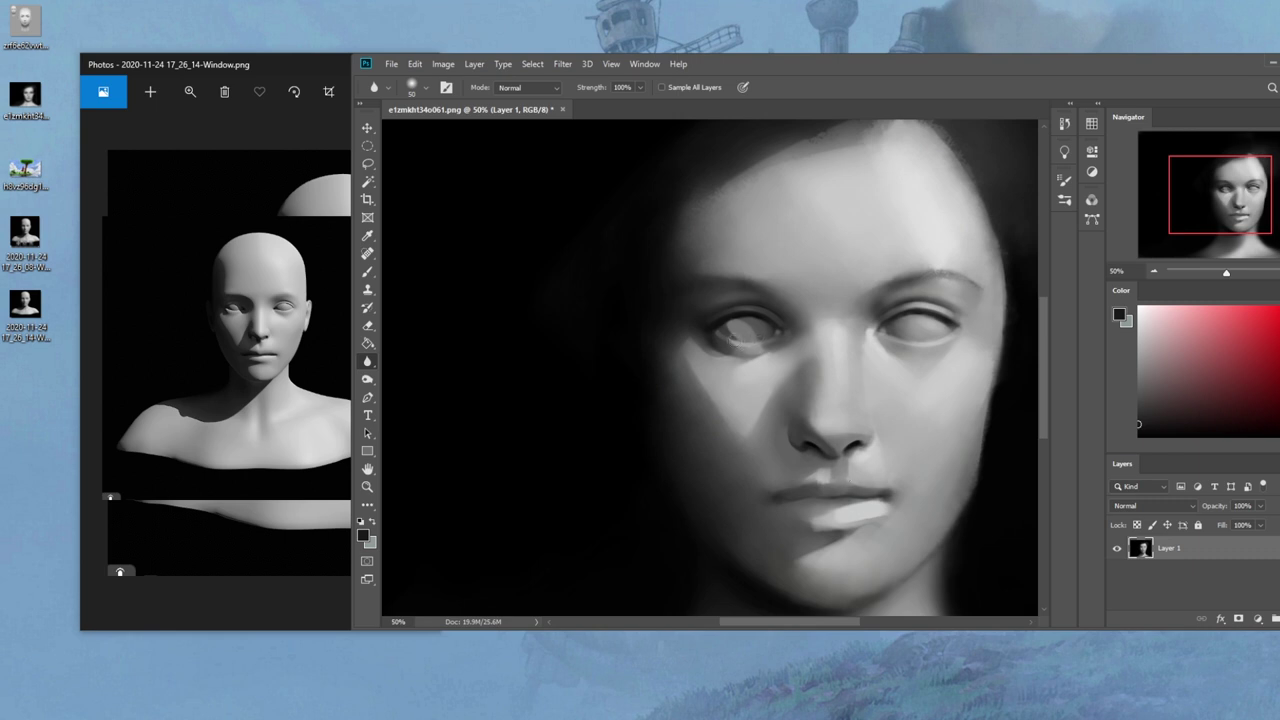
pyautogui.moveTo(728, 334); pyautogui.dragTo(730, 326)
# Paint sampled cheek tones beneath the inner corner of the left-hand eye with a 300 px brush
pyautogui.press('b')
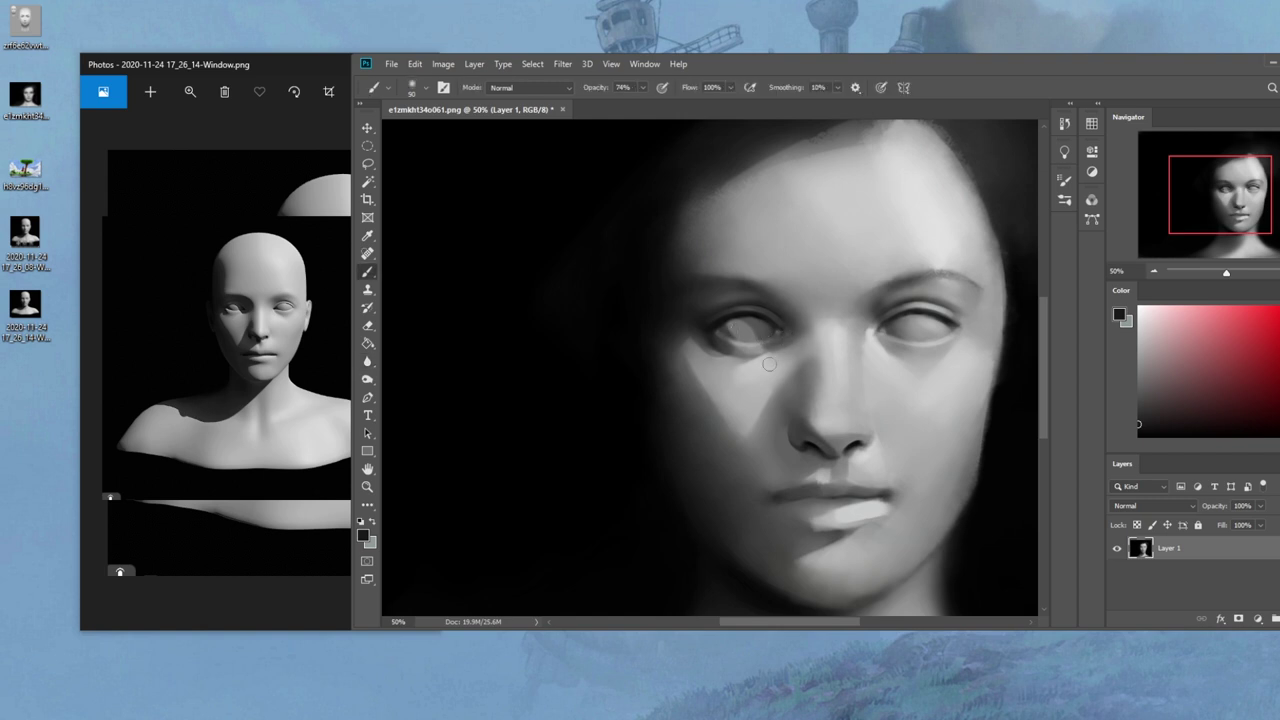
pyautogui.keyDown('alt'); pyautogui.click(760, 358); pyautogui.keyUp('alt')
pyautogui.press(']')
pyautogui.press(']')
pyautogui.press(']')
pyautogui.press(']')
pyautogui.press(']')
pyautogui.press(']')
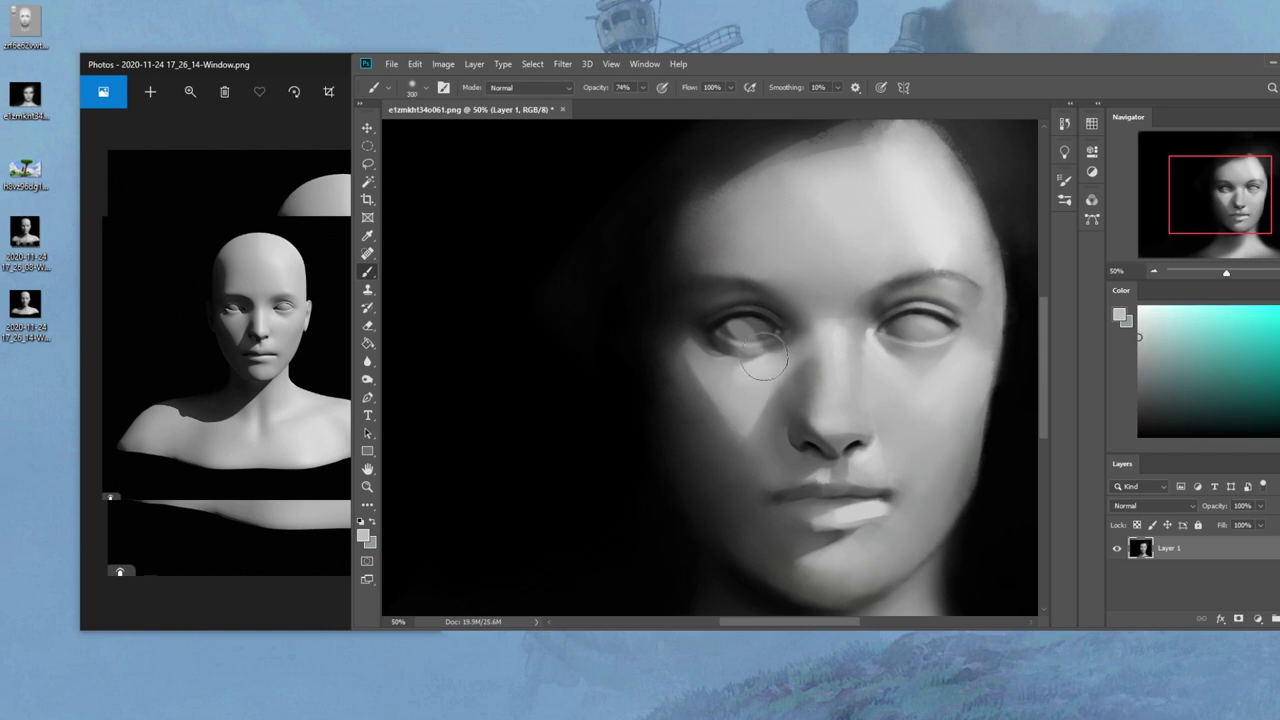
pyautogui.moveTo(764, 356); pyautogui.dragTo(748, 362)
pyautogui.keyDown('alt'); pyautogui.click(720, 402); pyautogui.keyUp('alt')
pyautogui.moveTo(762, 358); pyautogui.dragTo(749, 366)
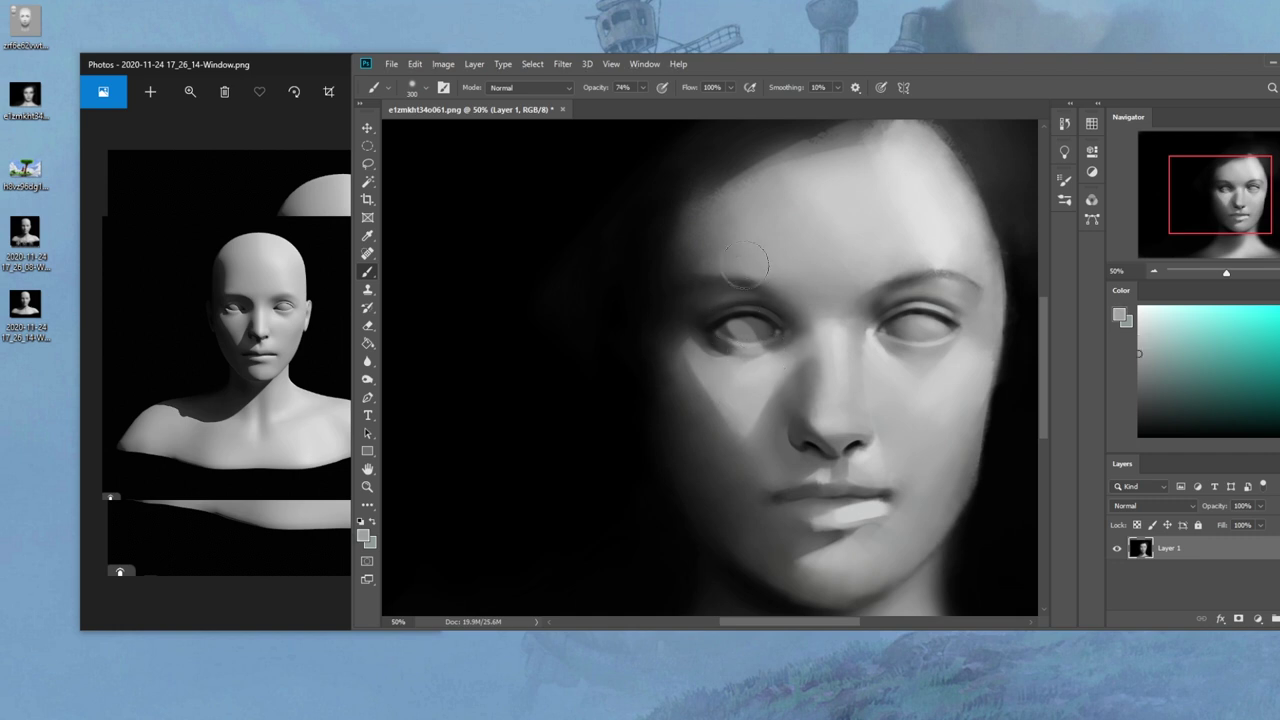
# Brush a sampled cheek tone under the left-hand eye at 83% opacity and smudge its inner corner
pyautogui.click(643, 87)
pyautogui.moveTo(649, 103); pyautogui.dragTo(656, 103)
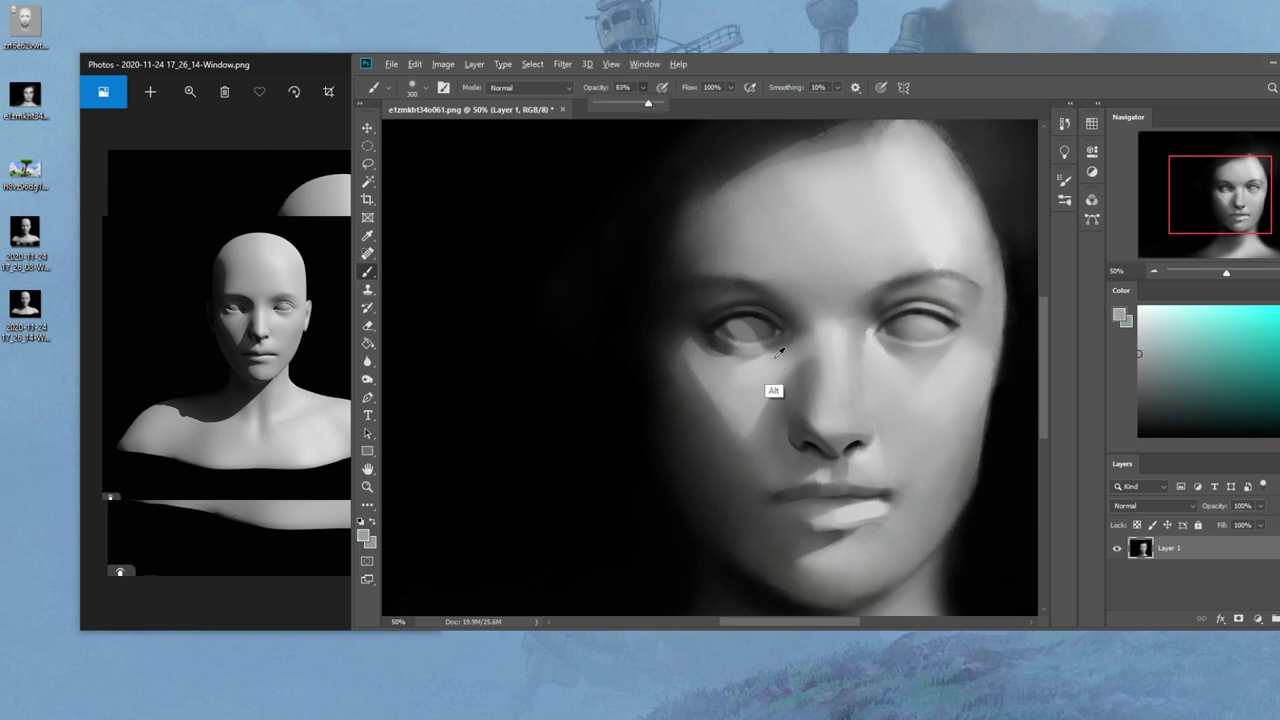
pyautogui.keyDown('alt'); pyautogui.click(764, 402); pyautogui.keyUp('alt')
pyautogui.moveTo(764, 360); pyautogui.dragTo(749, 363)
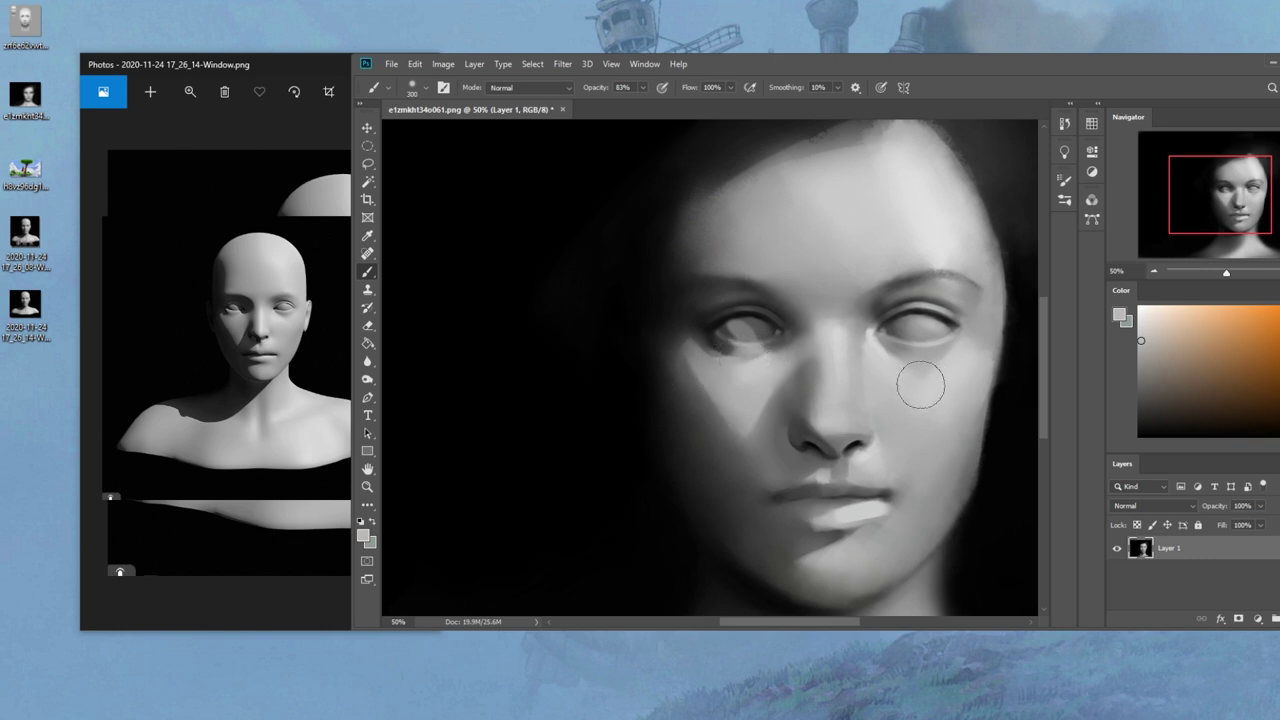
pyautogui.moveTo(367, 361); pyautogui.dragTo(412, 388)
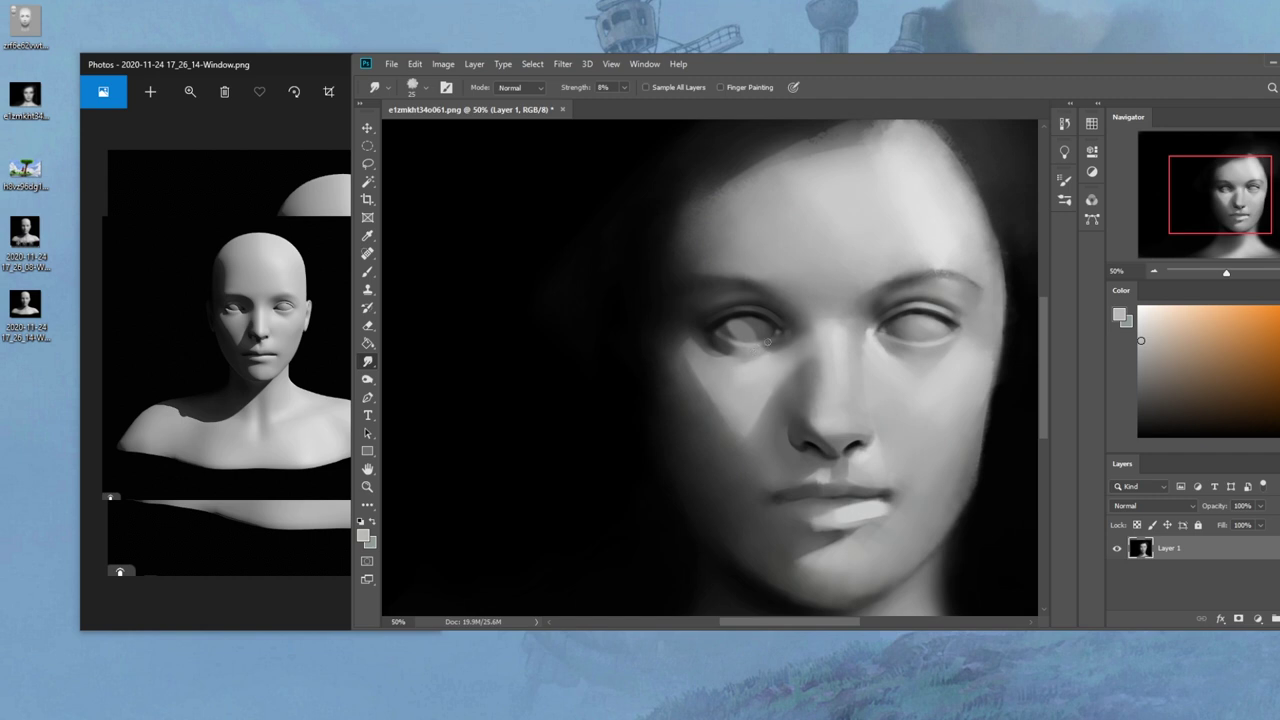
# Shade the inner corner of the left-hand eye with a sampled dark grey and blend it with the Smudge tool
pyautogui.press('b')
pyautogui.press('alt')
pyautogui.keyDown('alt'); pyautogui.click(780, 343); pyautogui.keyUp('alt')
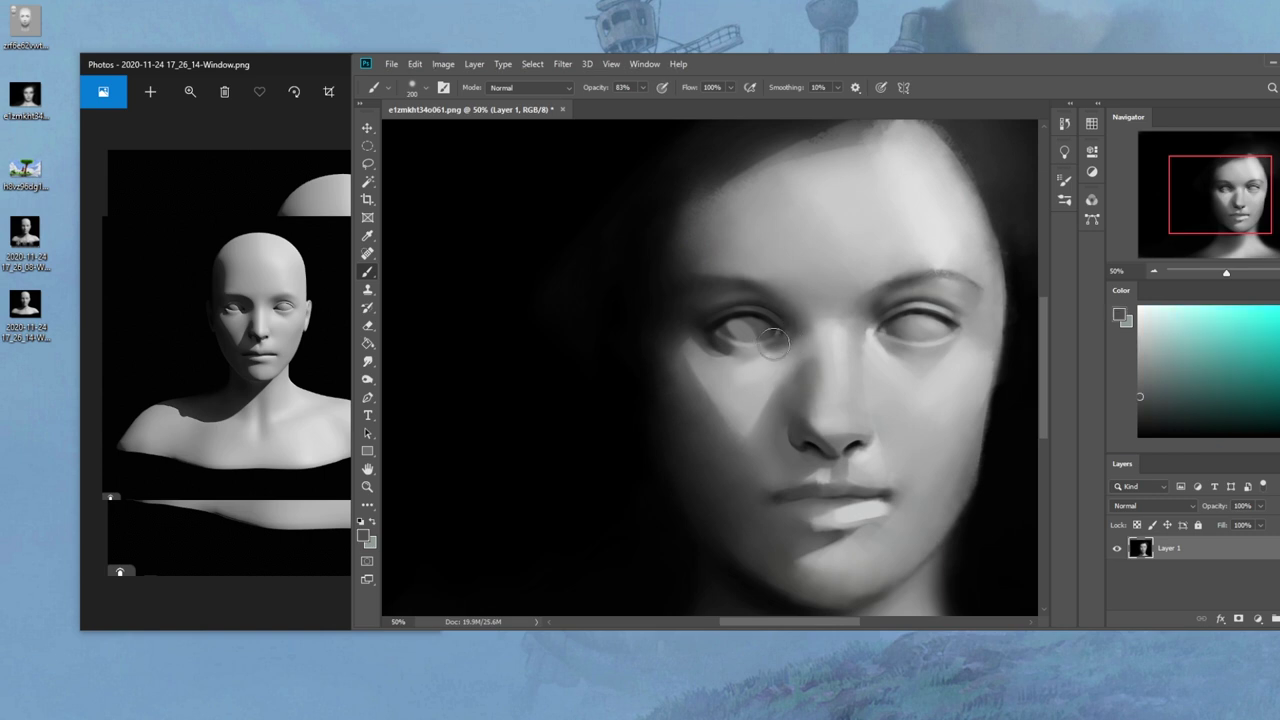
pyautogui.press(']')
pyautogui.press(']')
pyautogui.keyDown('alt'); pyautogui.click(777, 347); pyautogui.keyUp('alt')
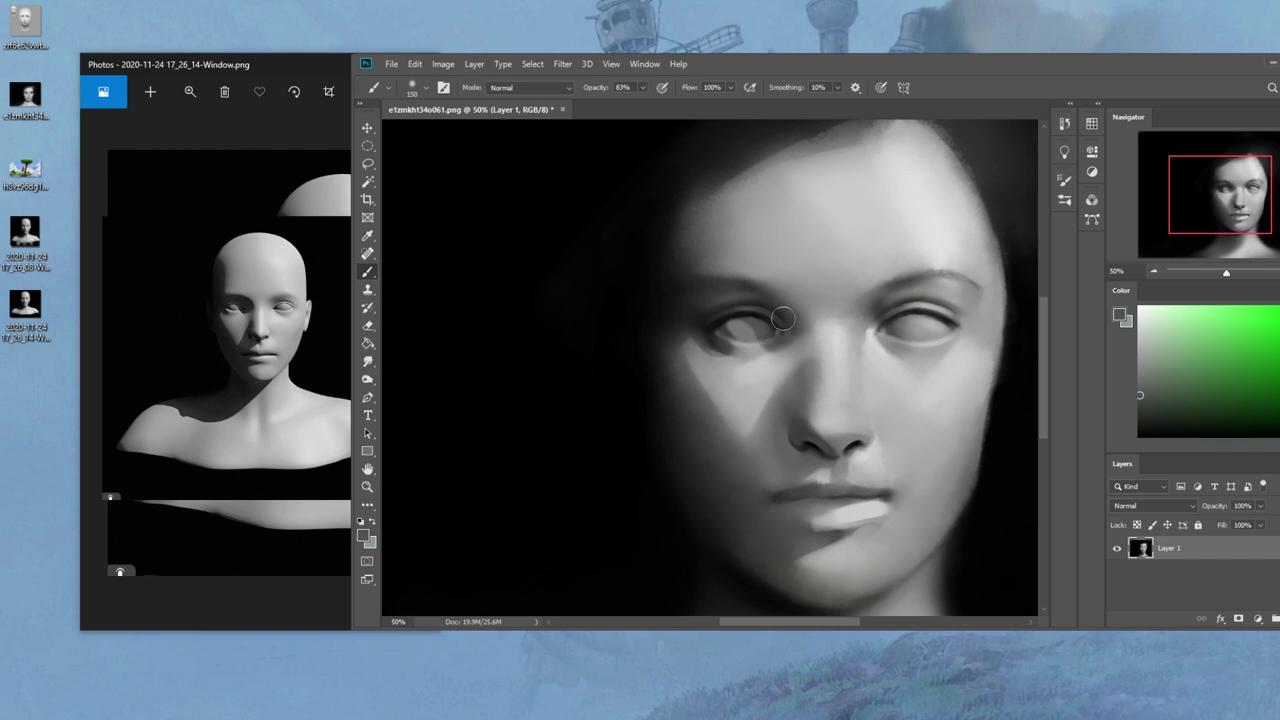
pyautogui.click(368, 361)
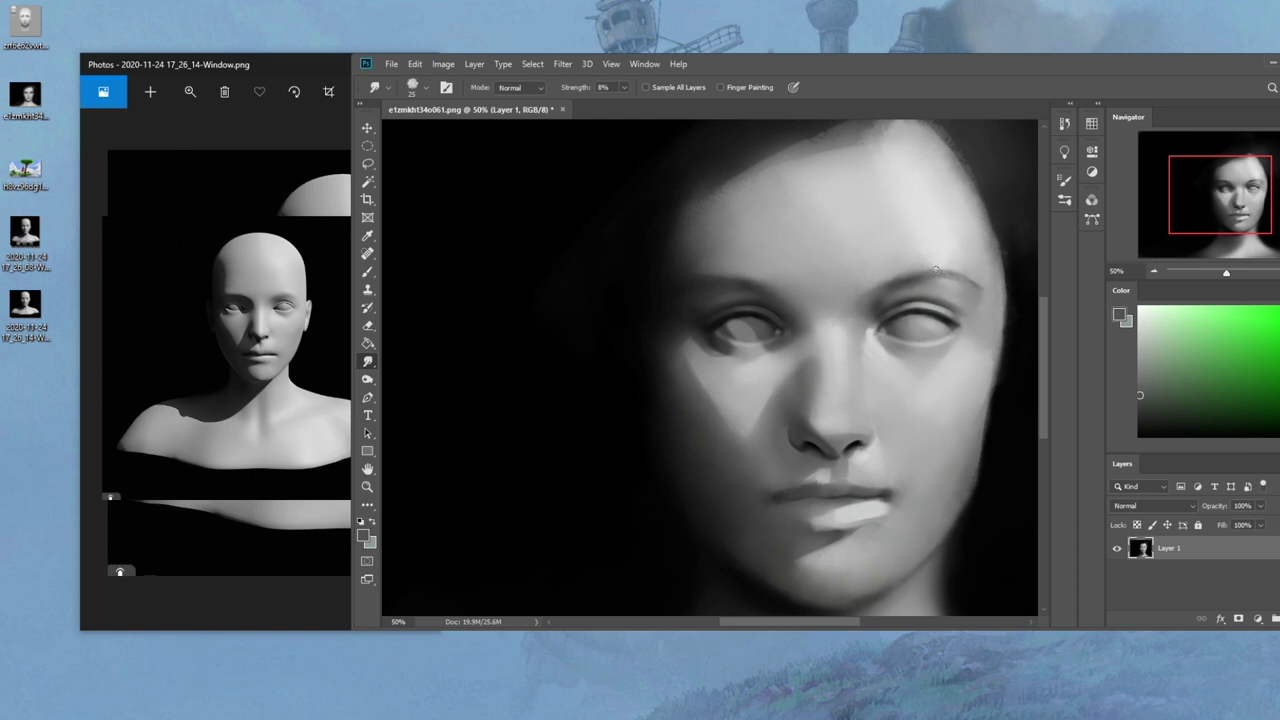
# Activate the Blur tool at 100% strength with the portrait shown at 33.3%
pyautogui.hotkey('ctrl', '-')
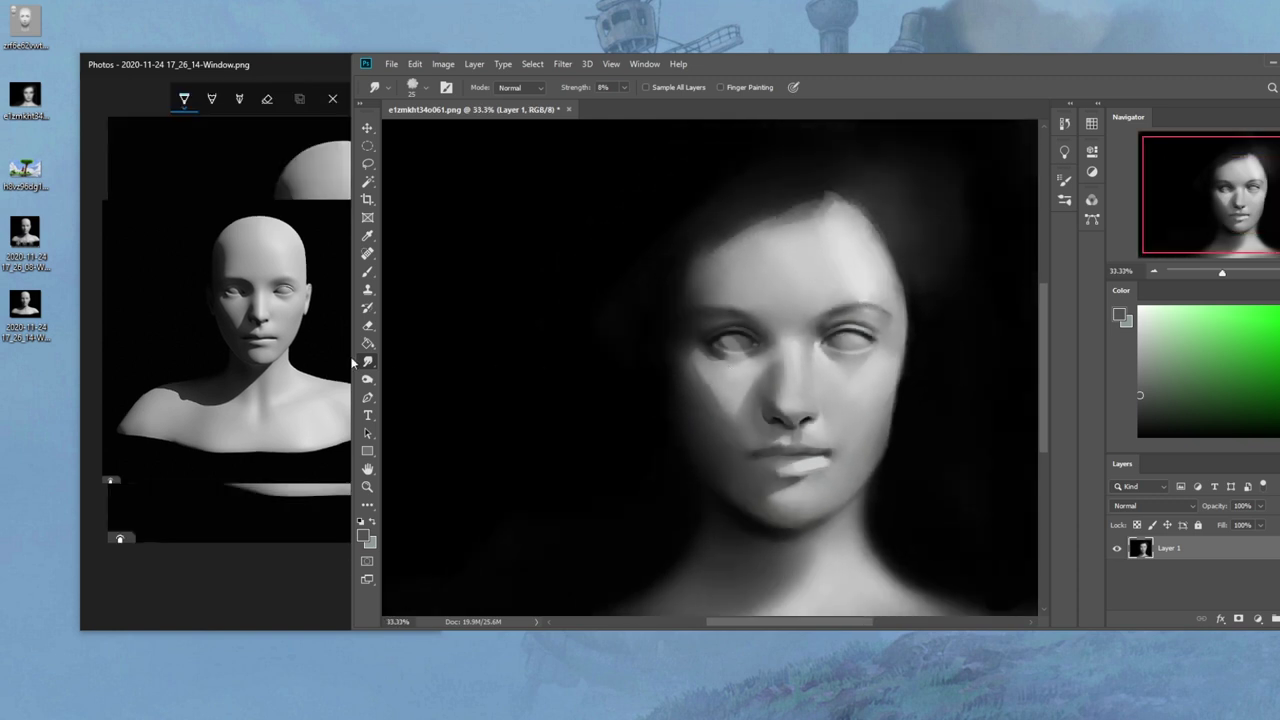
pyautogui.rightClick(368, 361)
pyautogui.click(427, 361)
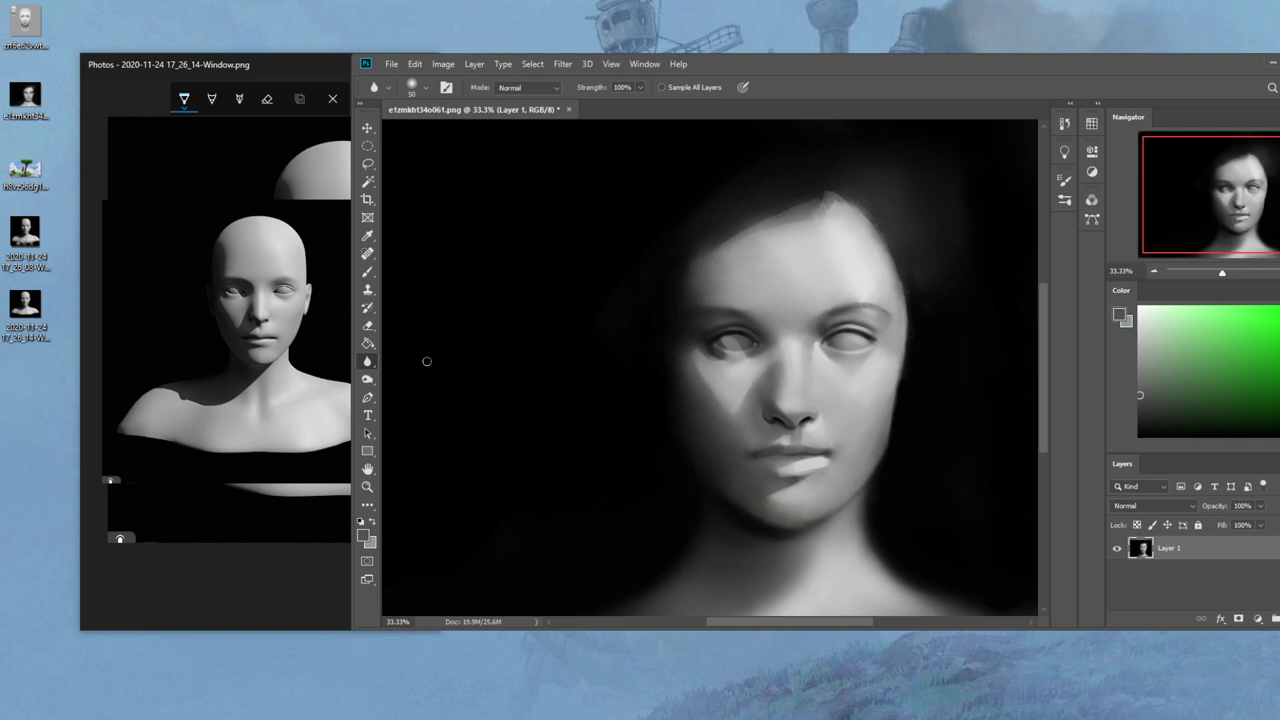
# Close the drawing tools in the Photos reference window, move it clear of the painting, and return to Photoshop
pyautogui.click(332, 98)
pyautogui.moveTo(267, 66); pyautogui.dragTo(187, 78)
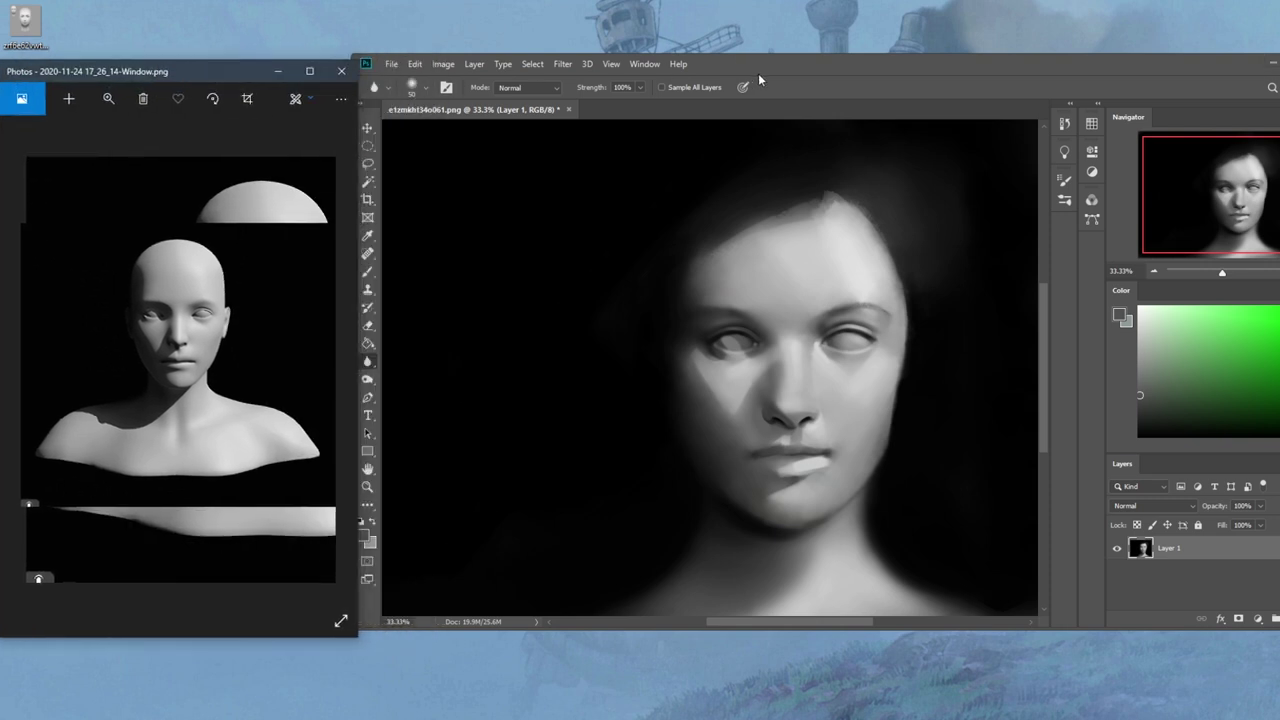
pyautogui.click(873, 38)
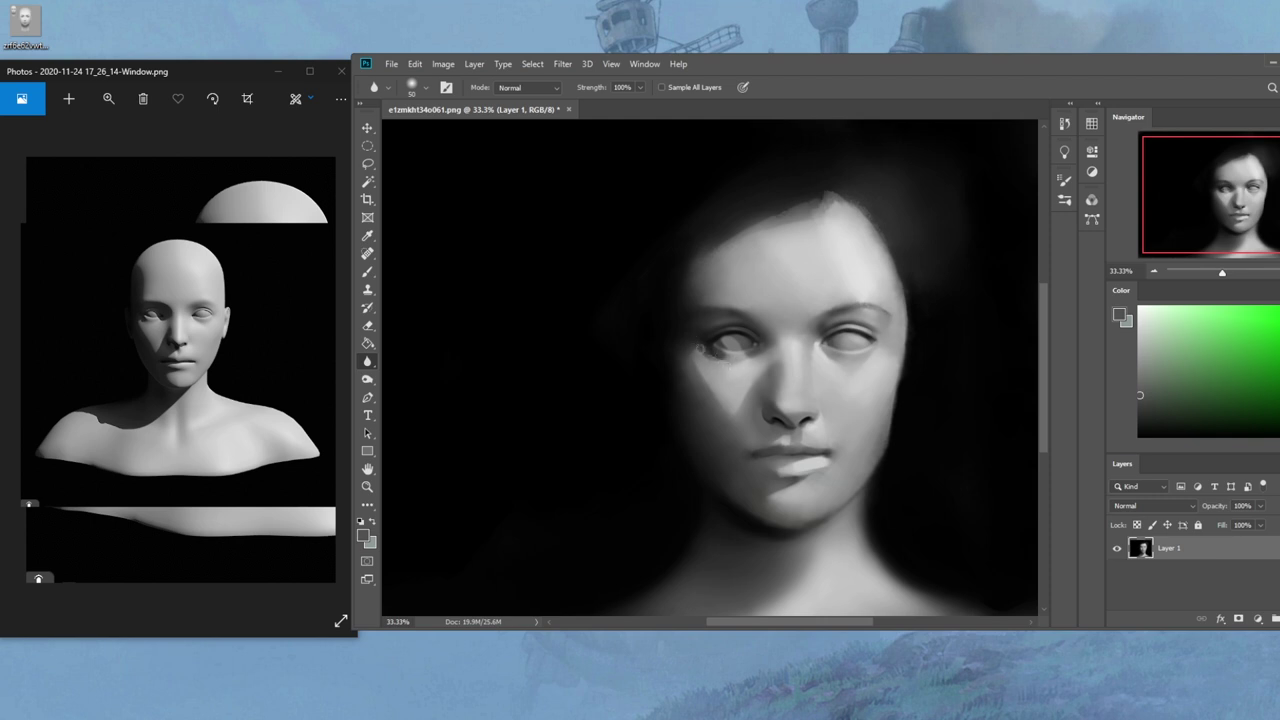
# Smudge the area between the nose bridge and the right-hand eye, undo the last stroke, and reactivate the Brush tool
pyautogui.rightClick(368, 361)
pyautogui.click(410, 387)
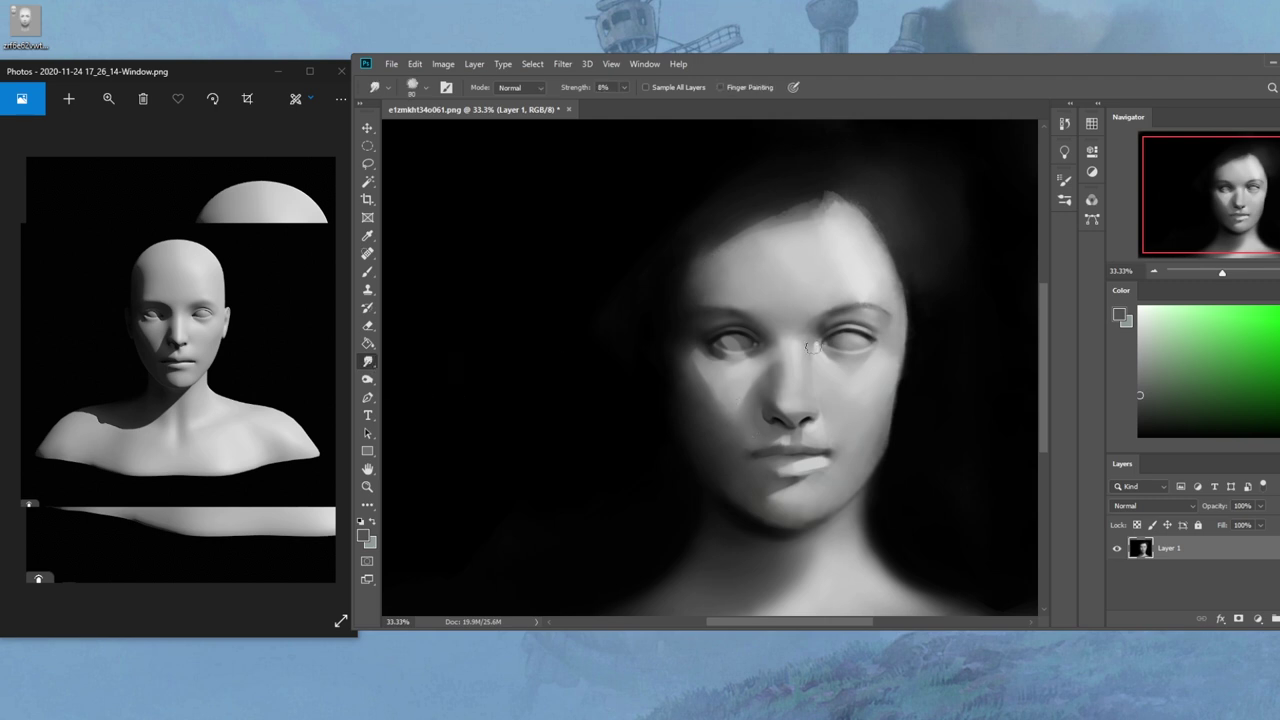
pyautogui.hotkey('ctrl', 'z')
pyautogui.hotkey('ctrl', '-')
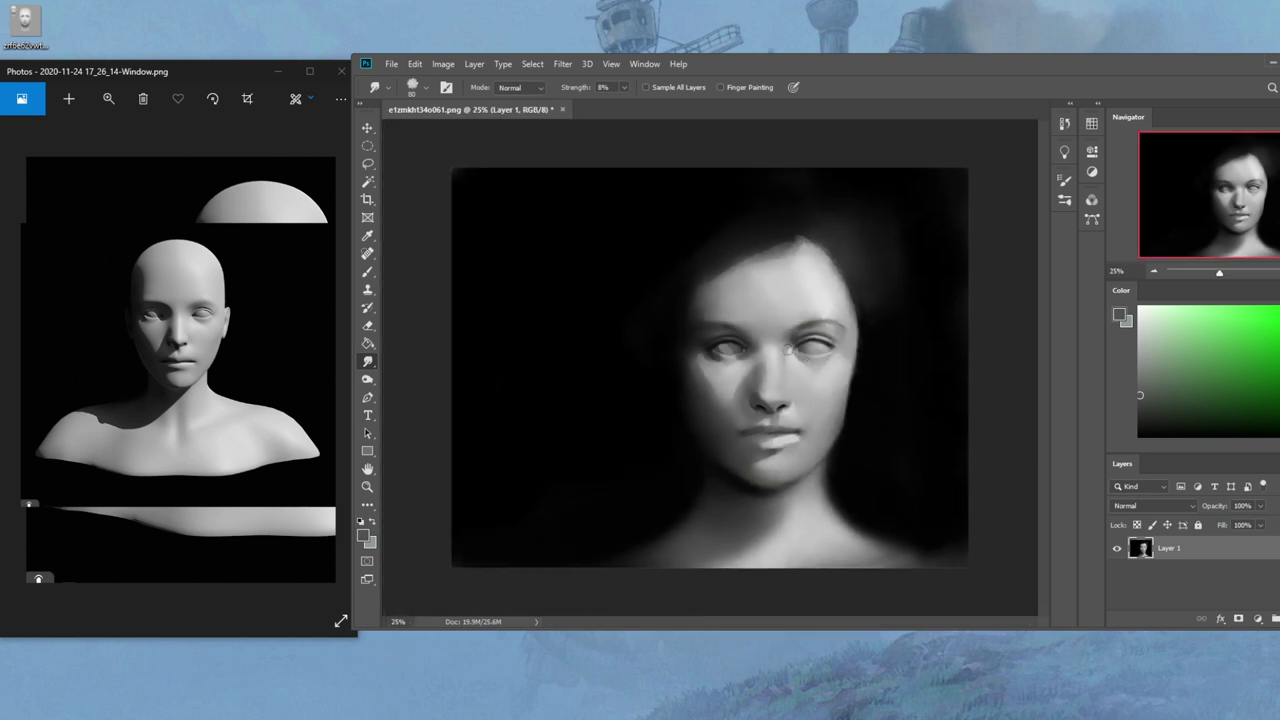
pyautogui.hotkey('ctrl', '-')
pyautogui.press('b')
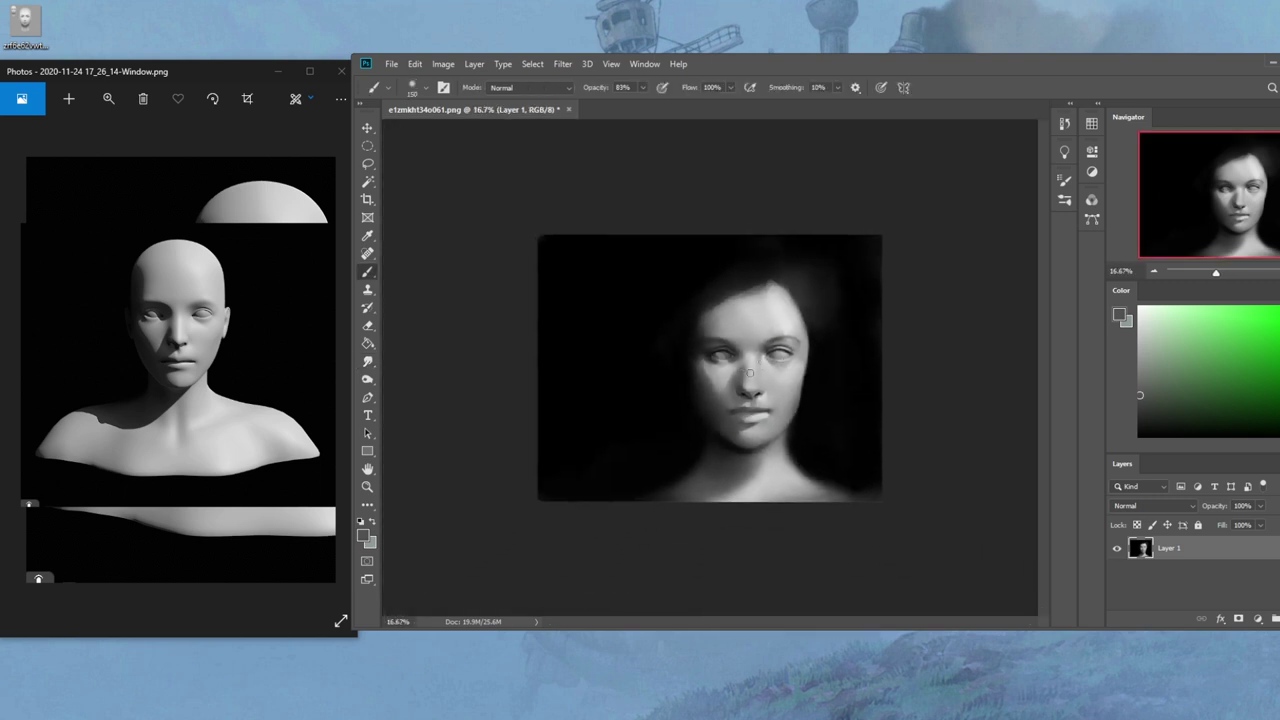
# Shade beside the nose bridge in Darken mode with a 600 px brush and a grey sampled from the nose shadow
pyautogui.keyDown('alt'); pyautogui.click(736, 367); pyautogui.keyUp('alt')
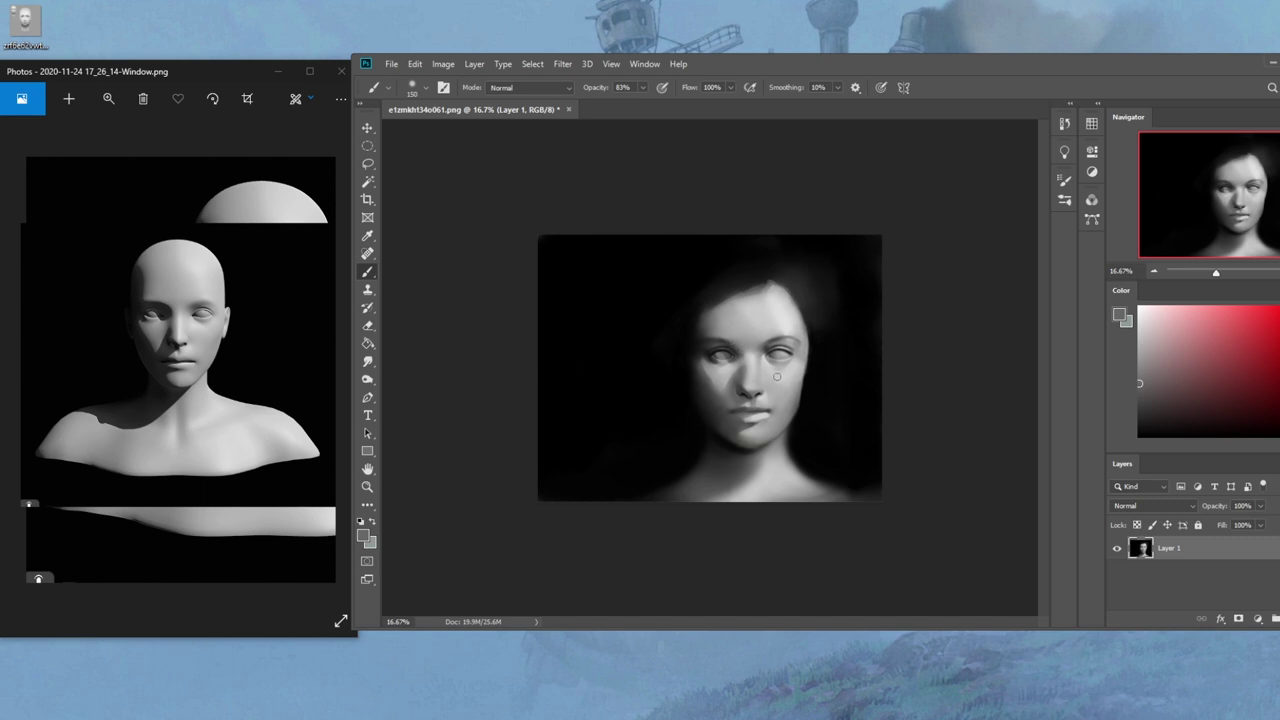
pyautogui.press(']')
pyautogui.press(']')
pyautogui.press(']')
pyautogui.press(']')
pyautogui.press(']')
pyautogui.press(']')
pyautogui.press(']')
pyautogui.click(530, 87)
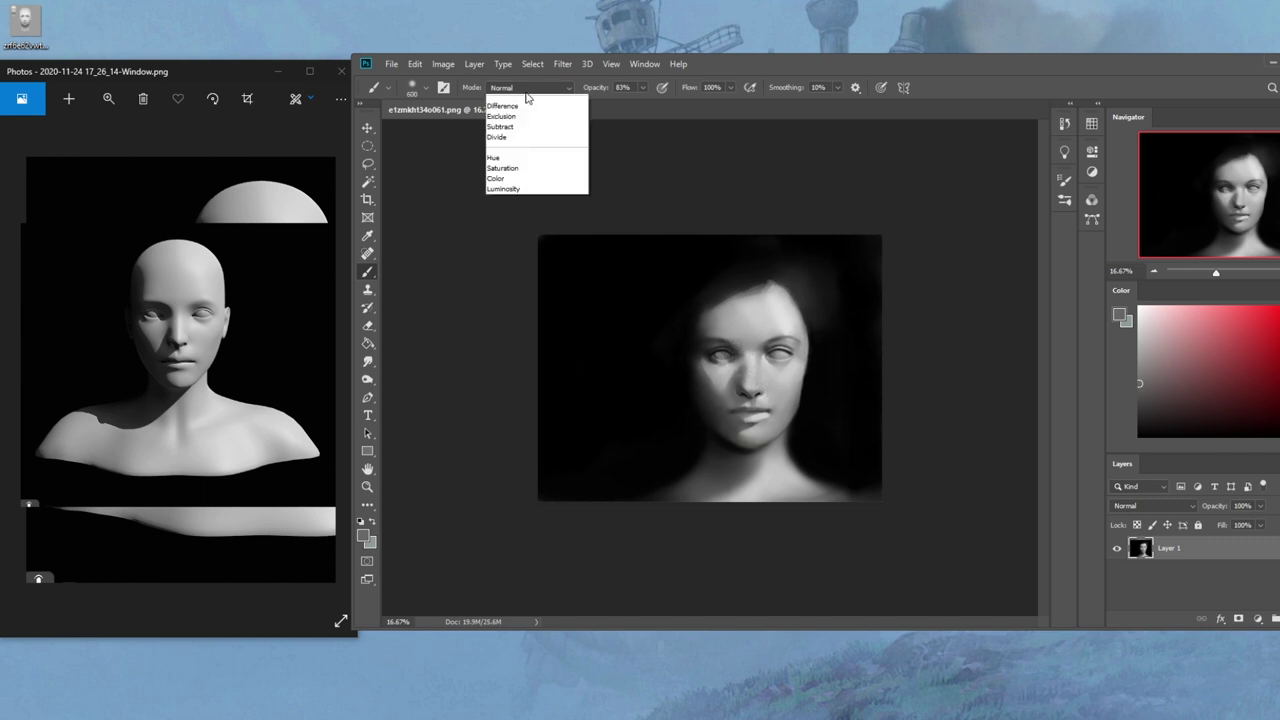
pyautogui.click(532, 146)
pyautogui.moveTo(739, 357); pyautogui.dragTo(741, 358)
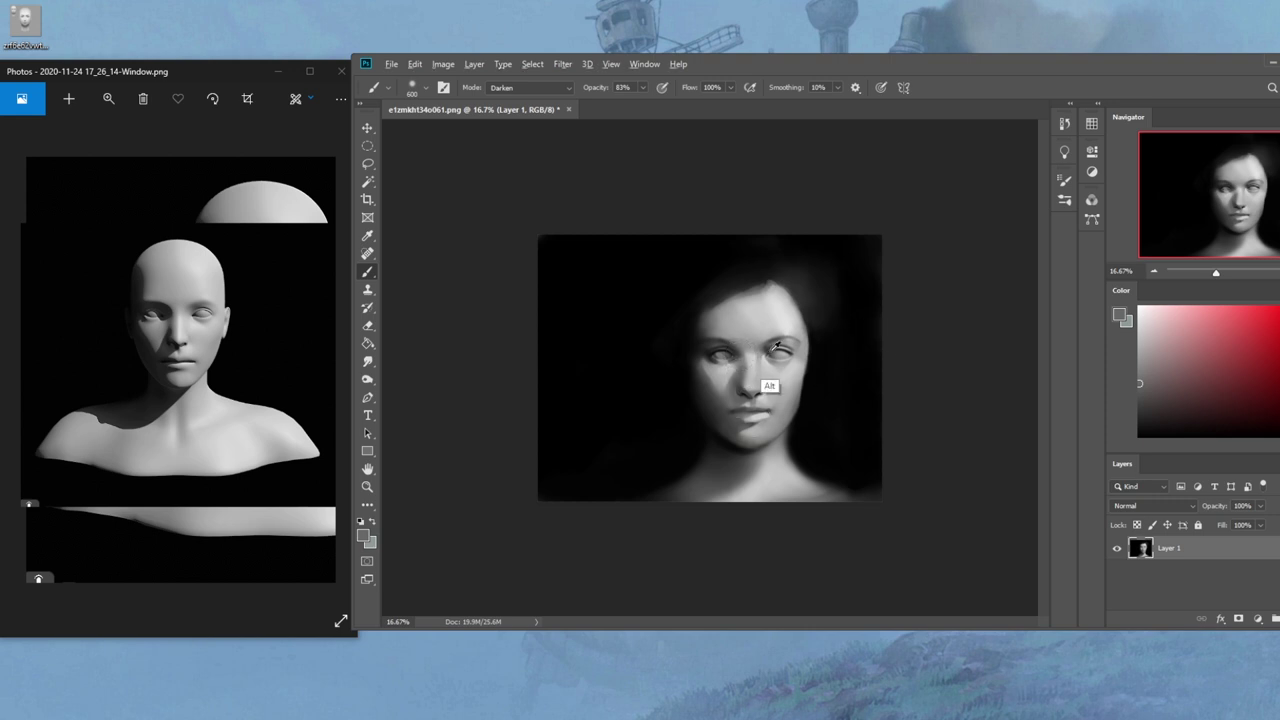
# Shade the left-hand cheek and jaw in Darken mode at 40% opacity using tones sampled from the face
pyautogui.keyDown('alt'); pyautogui.click(822, 393); pyautogui.keyUp('alt')
pyautogui.press('[')
pyautogui.moveTo(643, 91); pyautogui.dragTo(616, 102)
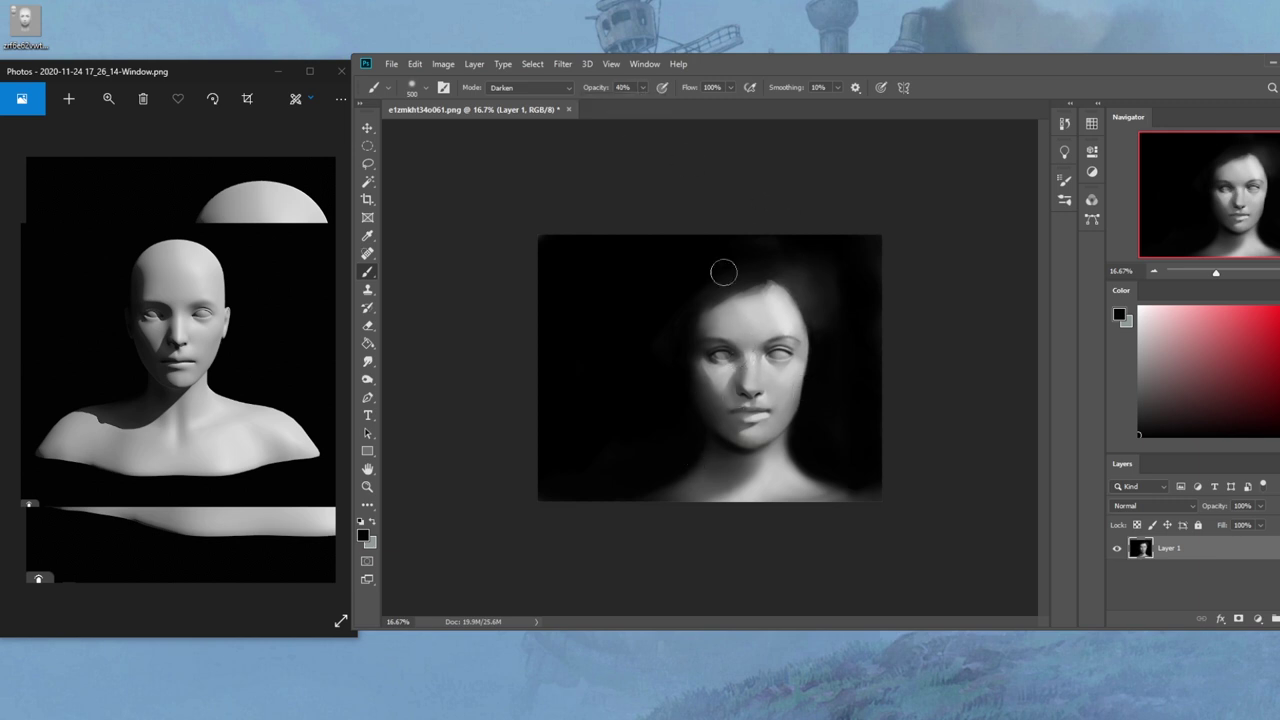
pyautogui.keyDown('alt'); pyautogui.click(722, 392); pyautogui.keyUp('alt')
pyautogui.moveTo(710, 394); pyautogui.dragTo(729, 420)
pyautogui.keyDown('alt'); pyautogui.click(735, 390); pyautogui.keyUp('alt')
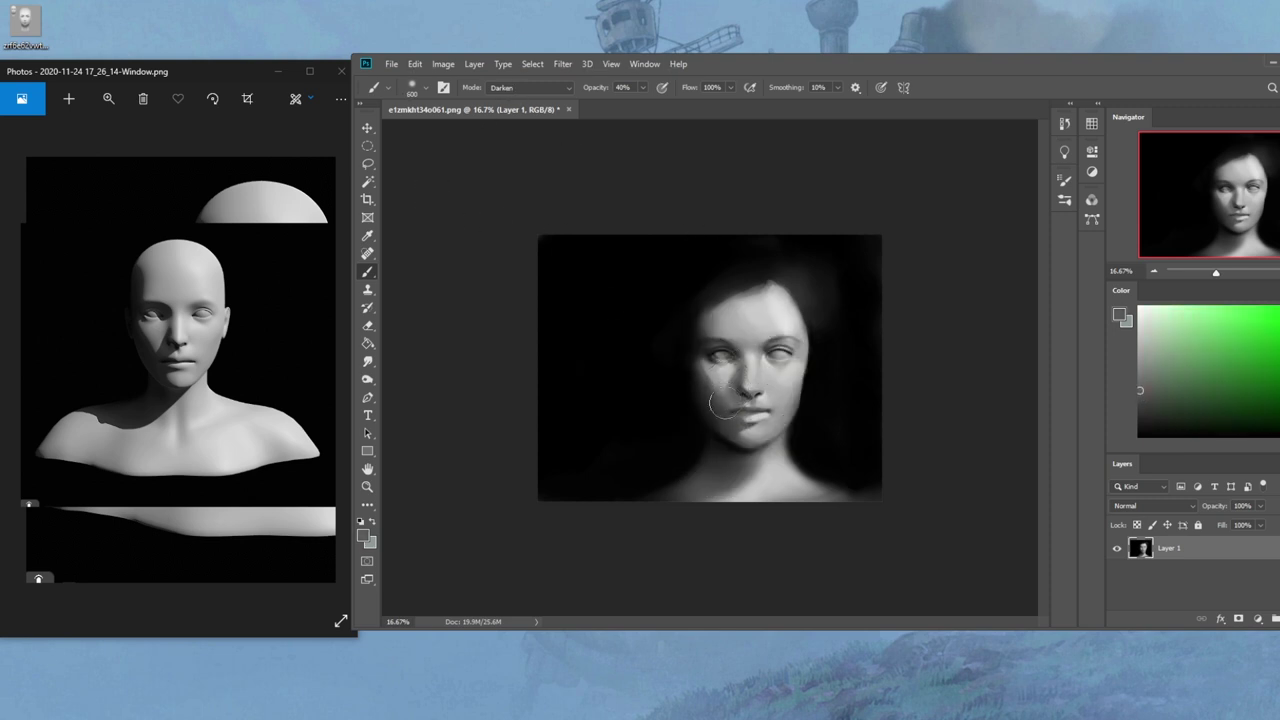
pyautogui.keyDown('alt'); pyautogui.click(738, 382); pyautogui.keyUp('alt')
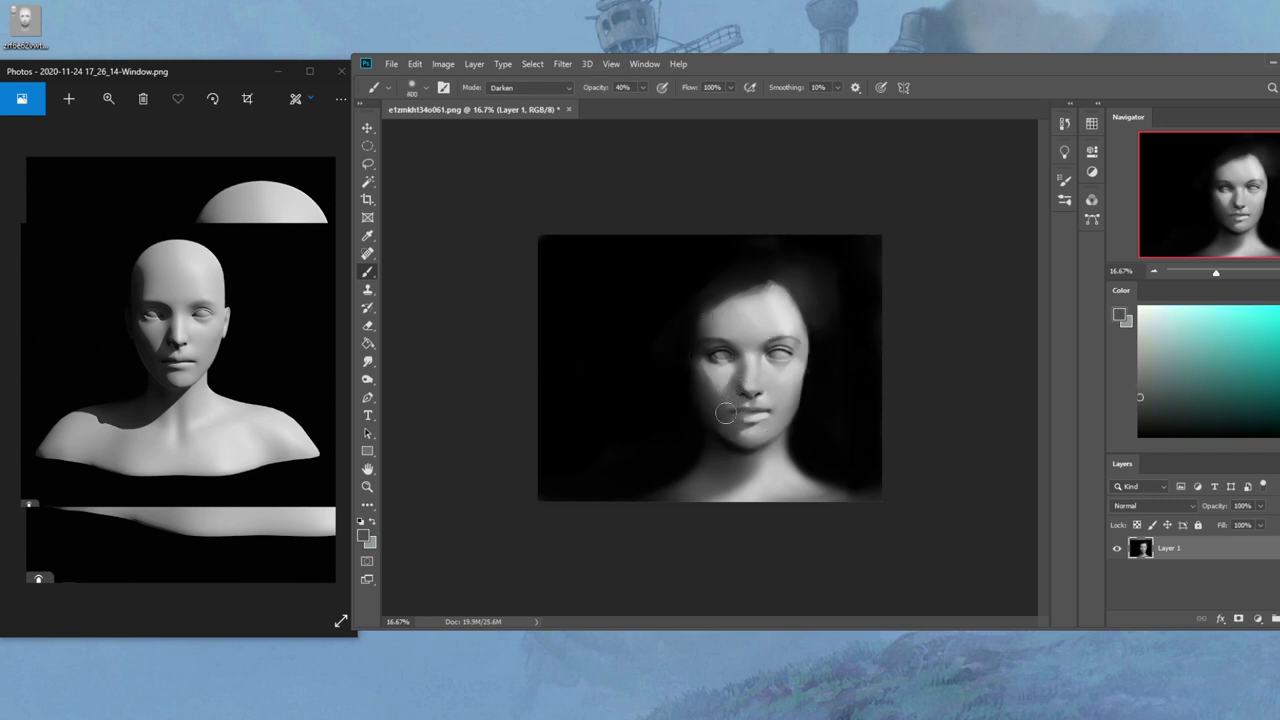
pyautogui.moveTo(697, 378); pyautogui.dragTo(740, 428)
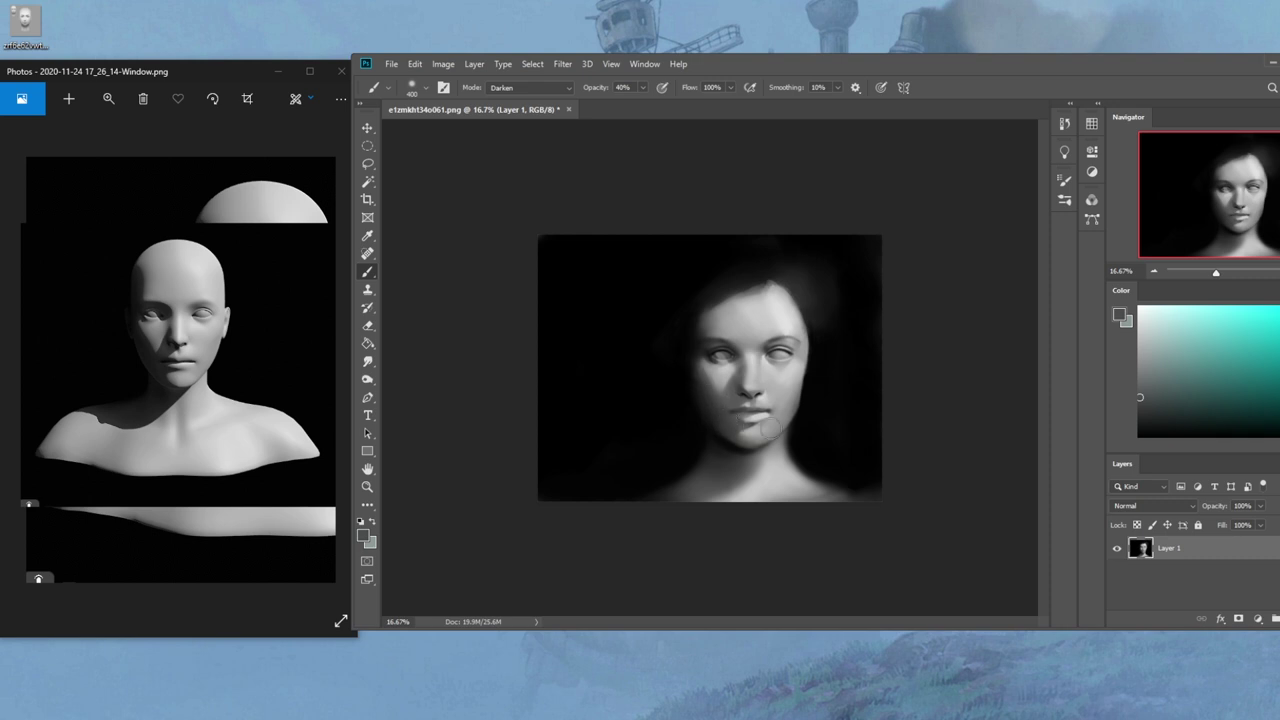
# Switch the brush to Lighten mode, set its opacity to 53%, and enlarge its tip
pyautogui.click(543, 91)
pyautogui.click(520, 218)
pyautogui.moveTo(645, 108); pyautogui.dragTo(654, 108)
pyautogui.press('[')
pyautogui.press(']')
pyautogui.press(']')
pyautogui.press(']')
# Return the brush to Darken mode at 800 px and sample near-black tones beside the left-hand cheek and jaw
pyautogui.click(563, 86)
pyautogui.click(515, 143)
pyautogui.press('alt')
pyautogui.keyDown('alt'); pyautogui.click(709, 404); pyautogui.keyUp('alt')
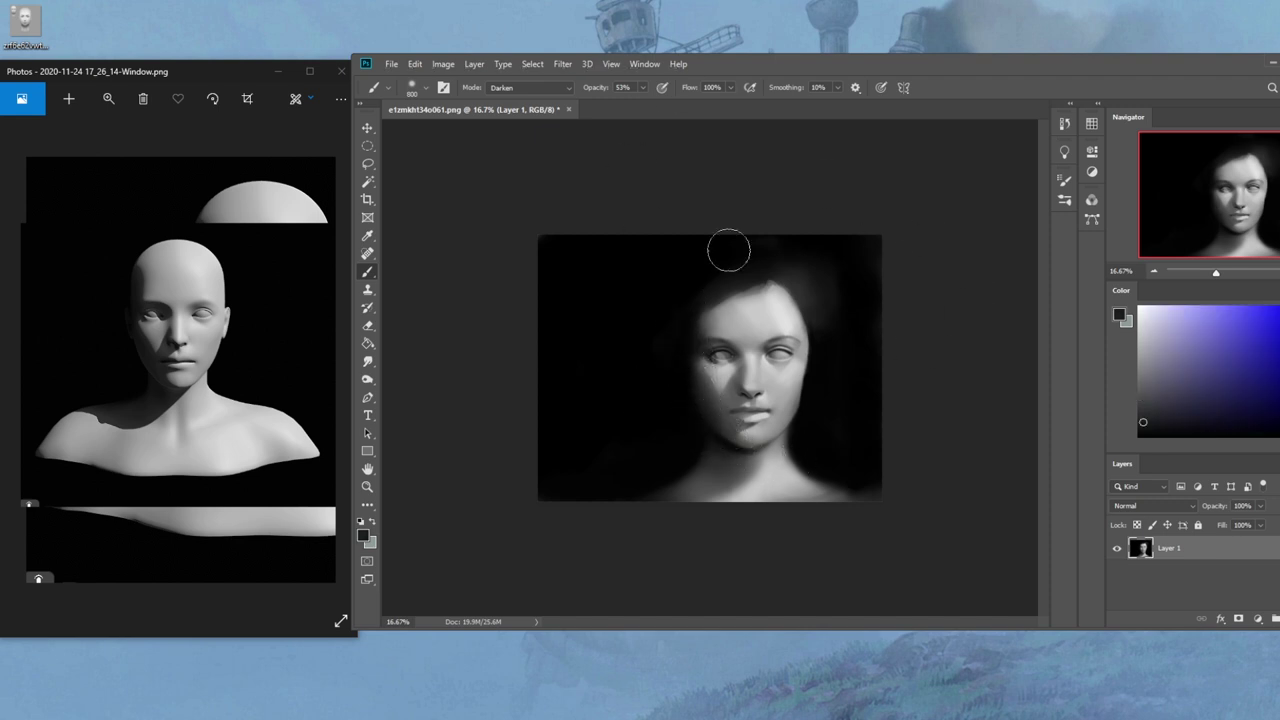
pyautogui.keyDown('alt'); pyautogui.click(714, 430); pyautogui.keyUp('alt')
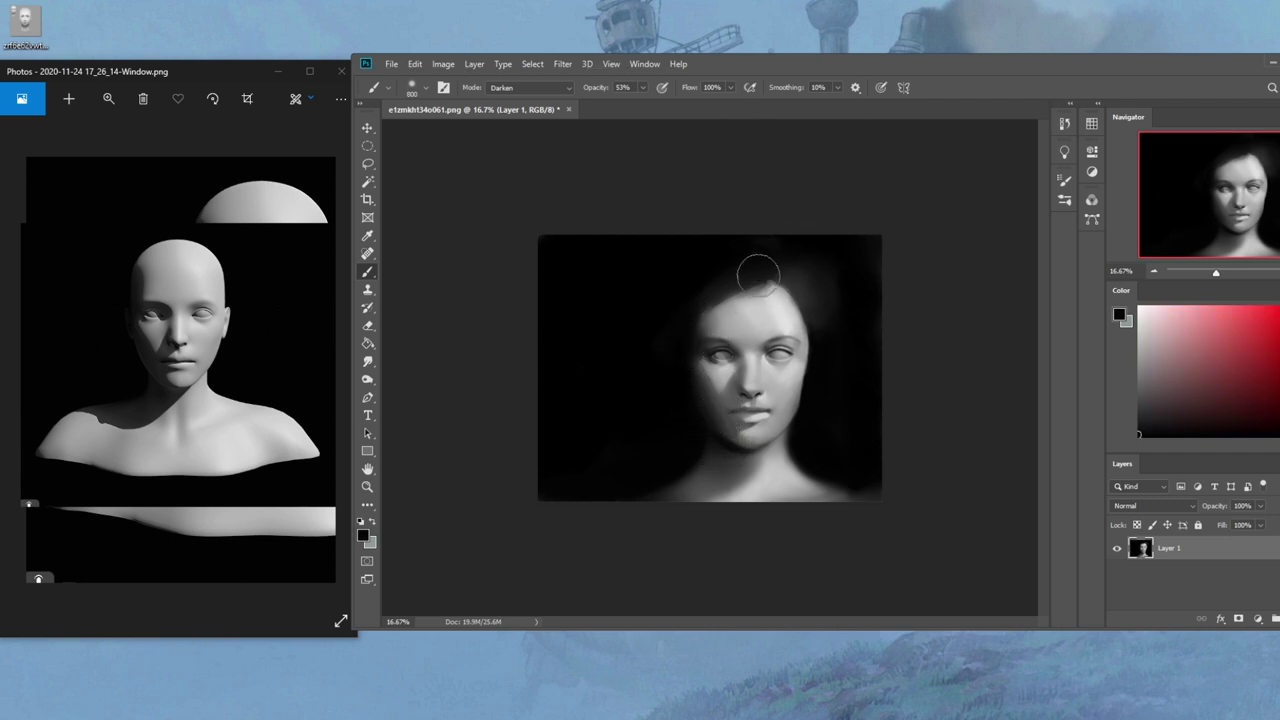
# Darken the left-hand side of the face from eye to jaw at 25% opacity with a 900 px brush
pyautogui.click(644, 88)
pyautogui.moveTo(641, 105); pyautogui.dragTo(623, 106)
pyautogui.click(686, 363)
pyautogui.press('[')
pyautogui.press('[')
pyautogui.press('[')
pyautogui.press('[')
pyautogui.press(']')
pyautogui.press(']')
pyautogui.press(']')
pyautogui.press(']')
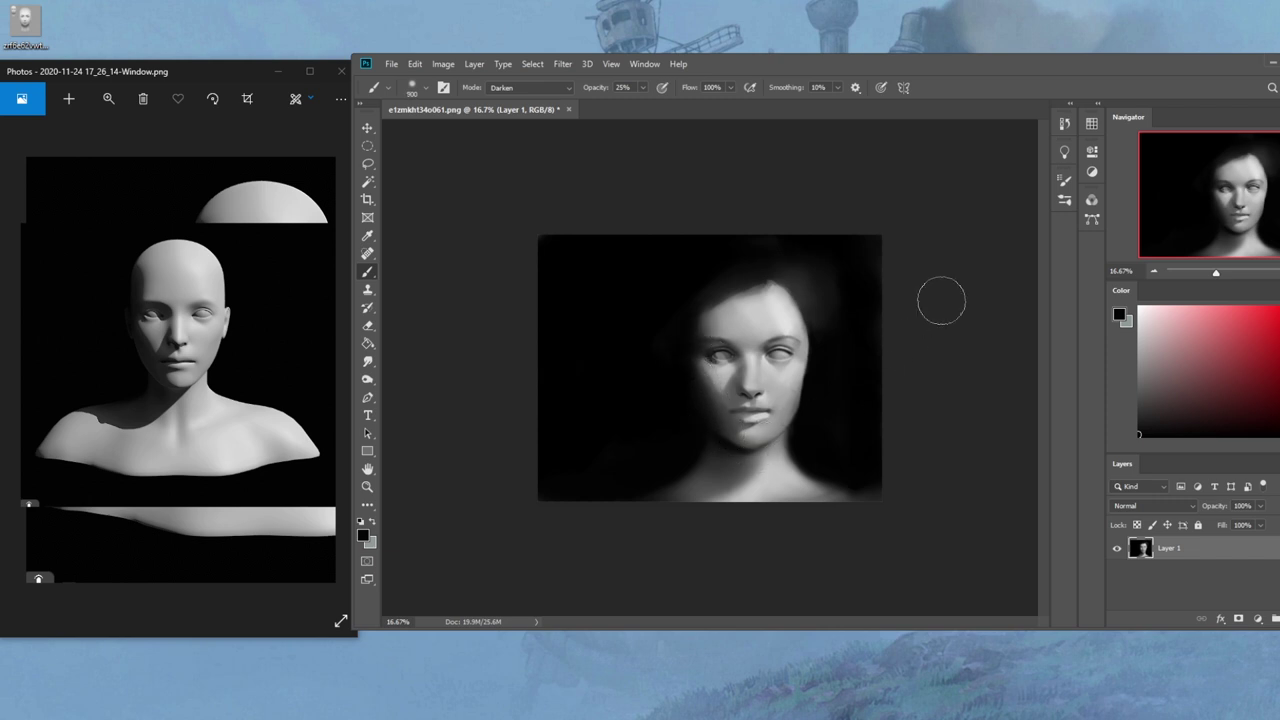
pyautogui.moveTo(711, 355)
pyautogui.mouseDown()
pyautogui.moveTo(694, 364)
pyautogui.moveTo(730, 444)
pyautogui.mouseUp()
# Load the 80 px Dry-Oil brush preset and reduce its size for work on the chin and neck
pyautogui.press('z')
pyautogui.moveTo(658, 340); pyautogui.dragTo(836, 490)
pyautogui.press('b')
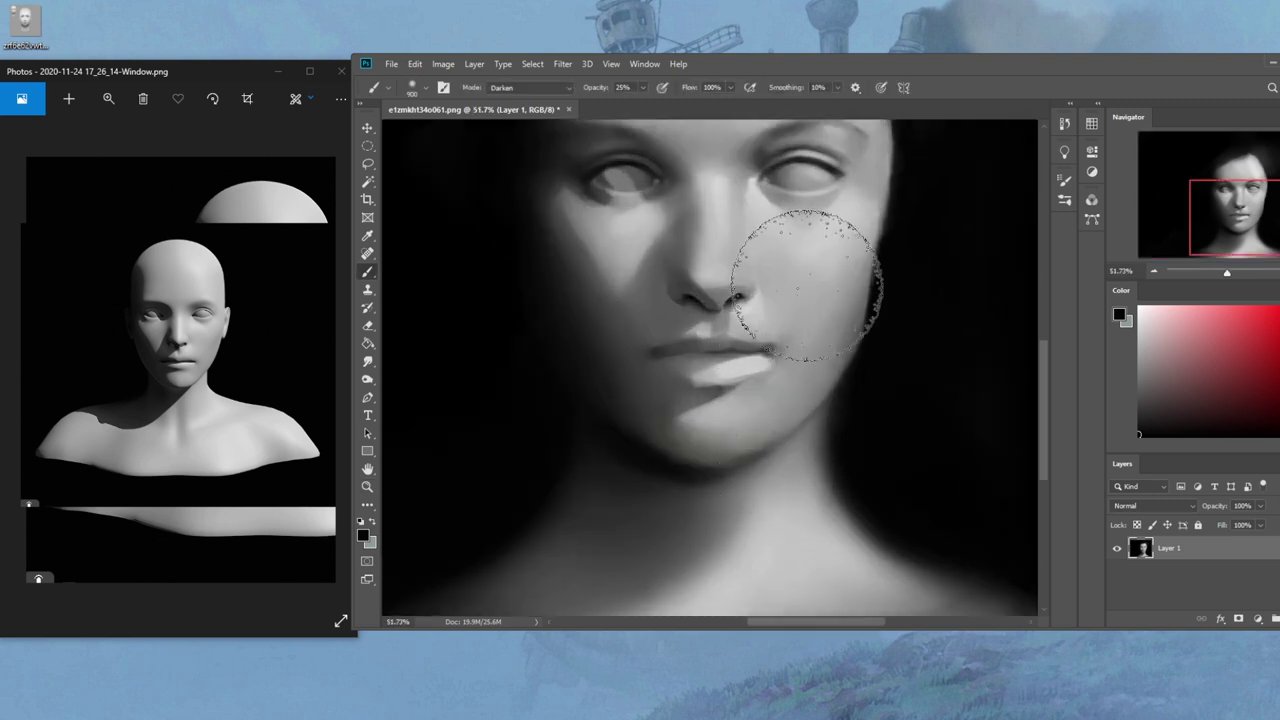
pyautogui.rightClick(842, 302)
pyautogui.click(866, 467)
pyautogui.click(660, 490)
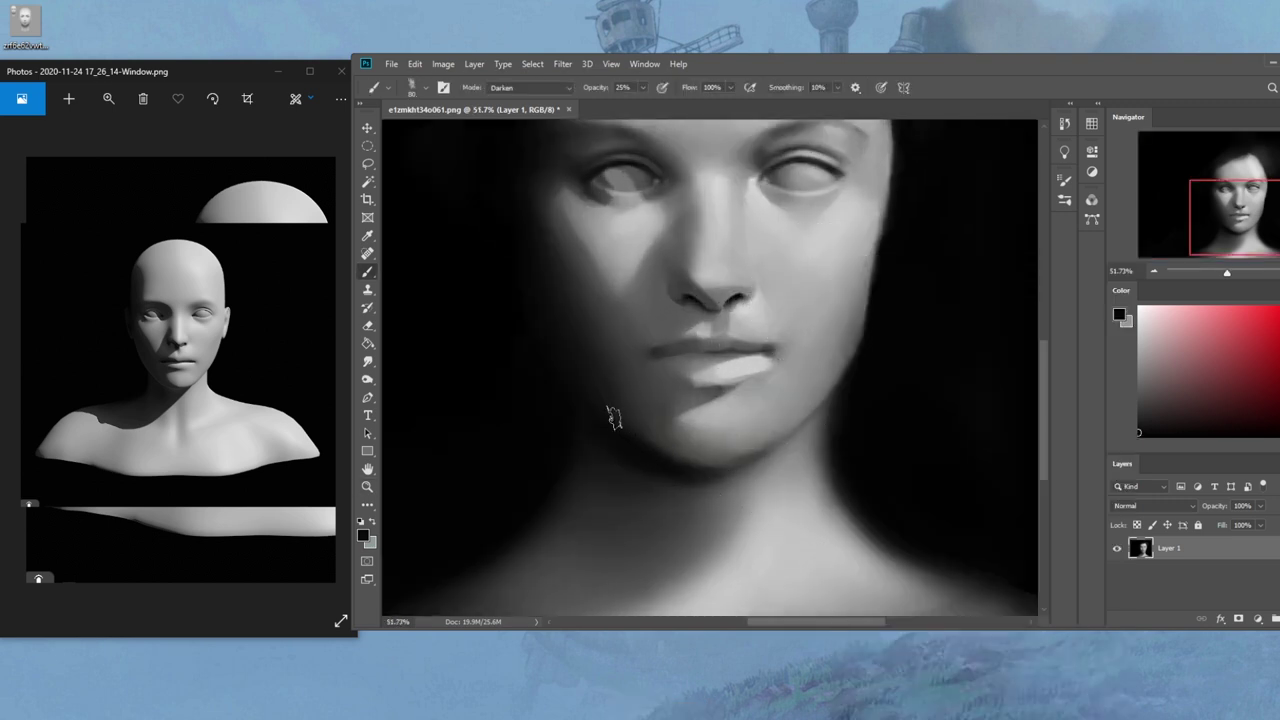
pyautogui.press('[')
# Define the underside of the chin and jaw in Normal mode at 68% opacity with a 20 px brush and sampled dark greys
pyautogui.click(642, 87)
pyautogui.click(549, 86)
pyautogui.click(520, 92)
pyautogui.press('[')
pyautogui.press('[')
pyautogui.keyDown('alt'); pyautogui.click(709, 470); pyautogui.keyUp('alt')
pyautogui.moveTo(729, 463); pyautogui.dragTo(777, 450)
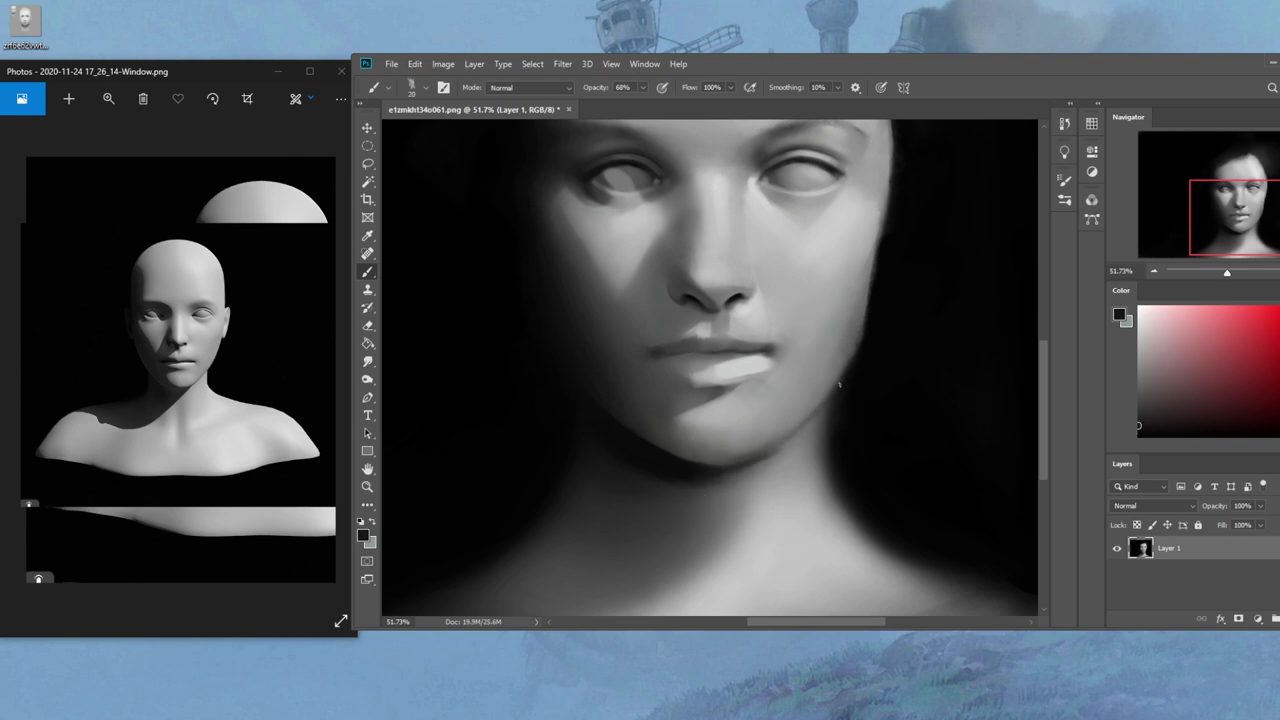
pyautogui.hotkey('ctrl', 'z')
pyautogui.keyDown('alt'); pyautogui.click(706, 456); pyautogui.keyUp('alt')
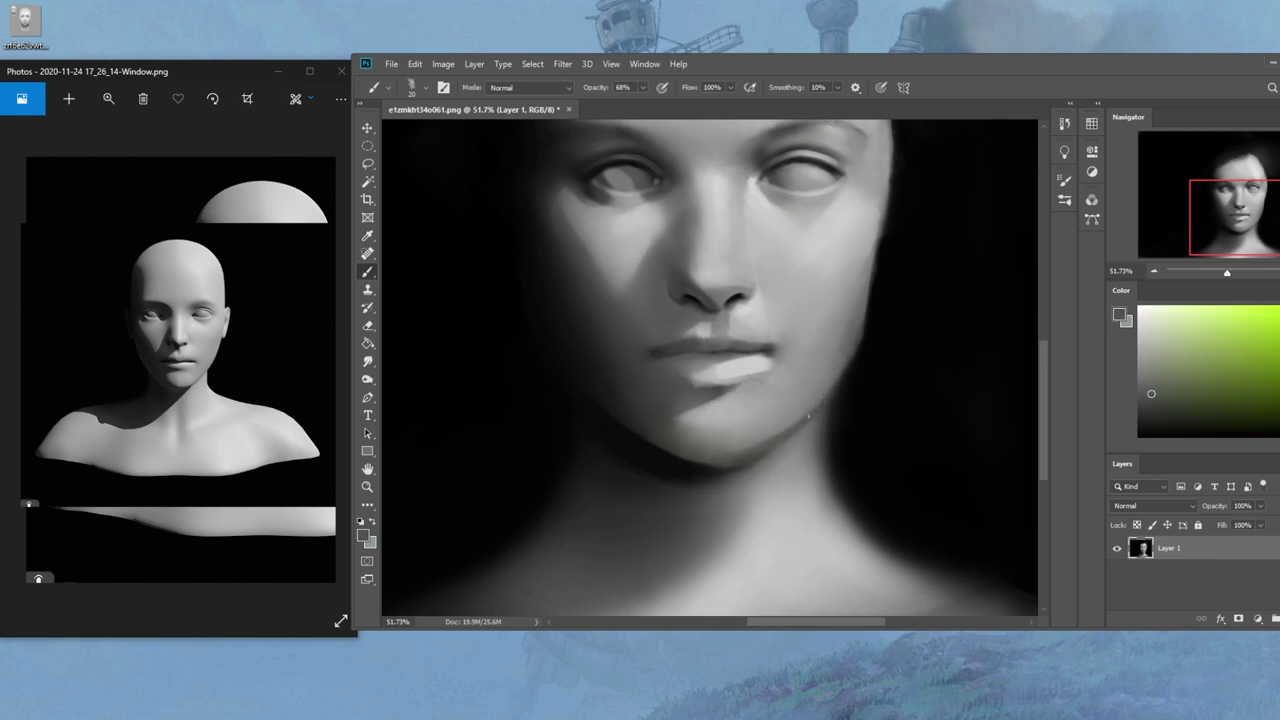
# Blend the lit side of the neck below the jaw using greys sampled from the neck
pyautogui.keyDown('alt'); pyautogui.click(818, 450); pyautogui.keyUp('alt')
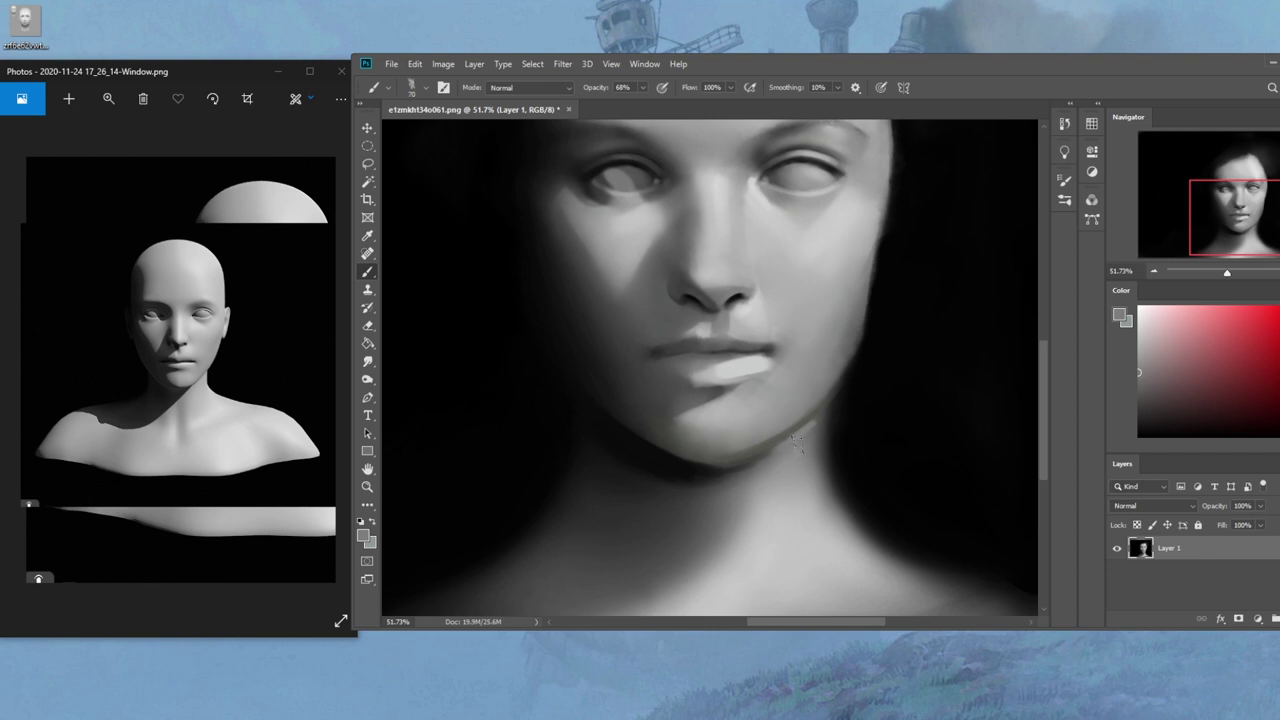
pyautogui.keyDown('alt'); pyautogui.click(792, 499); pyautogui.keyUp('alt')
pyautogui.moveTo(812, 510); pyautogui.dragTo(762, 486)
pyautogui.keyDown('alt'); pyautogui.click(788, 489); pyautogui.keyUp('alt')
# Brighten the lit part of the neck in Lighten mode with a 150 px brush
pyautogui.click(507, 87)
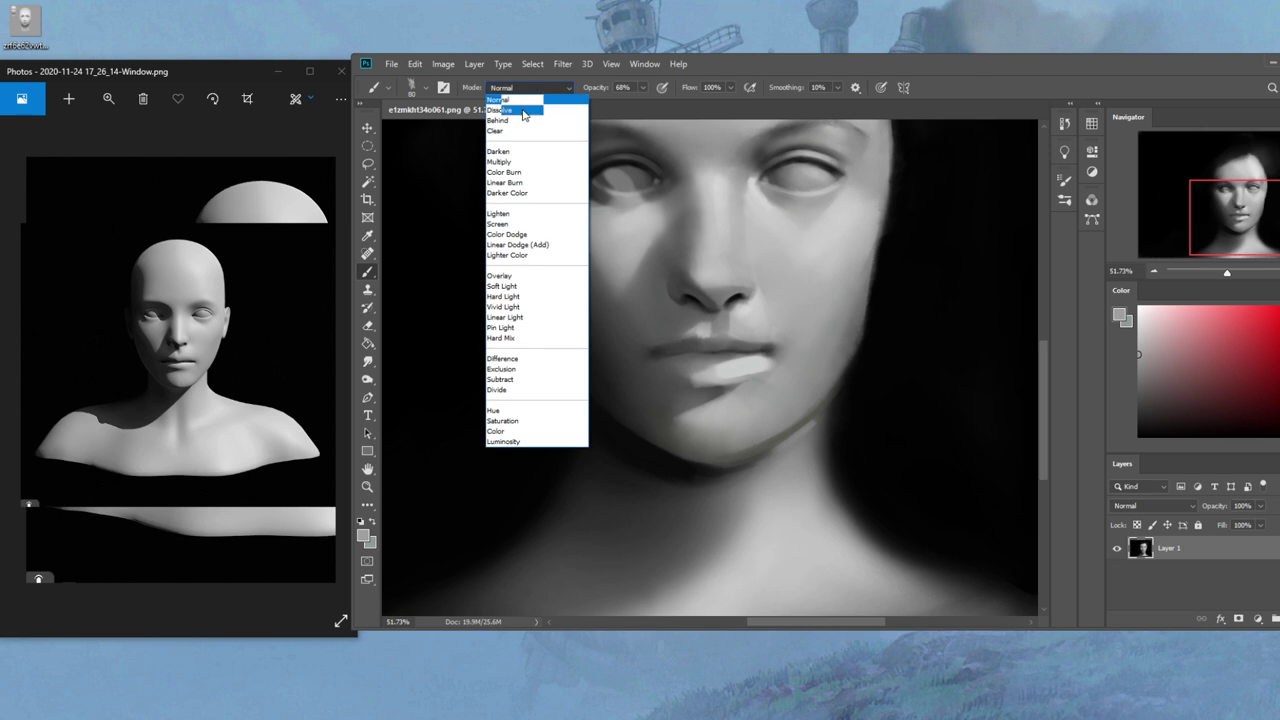
pyautogui.click(515, 214)
pyautogui.hotkey('ctrl', '-')
pyautogui.hotkey('ctrl', '-')
pyautogui.hotkey('ctrl', '-')
pyautogui.hotkey('ctrl', '-')
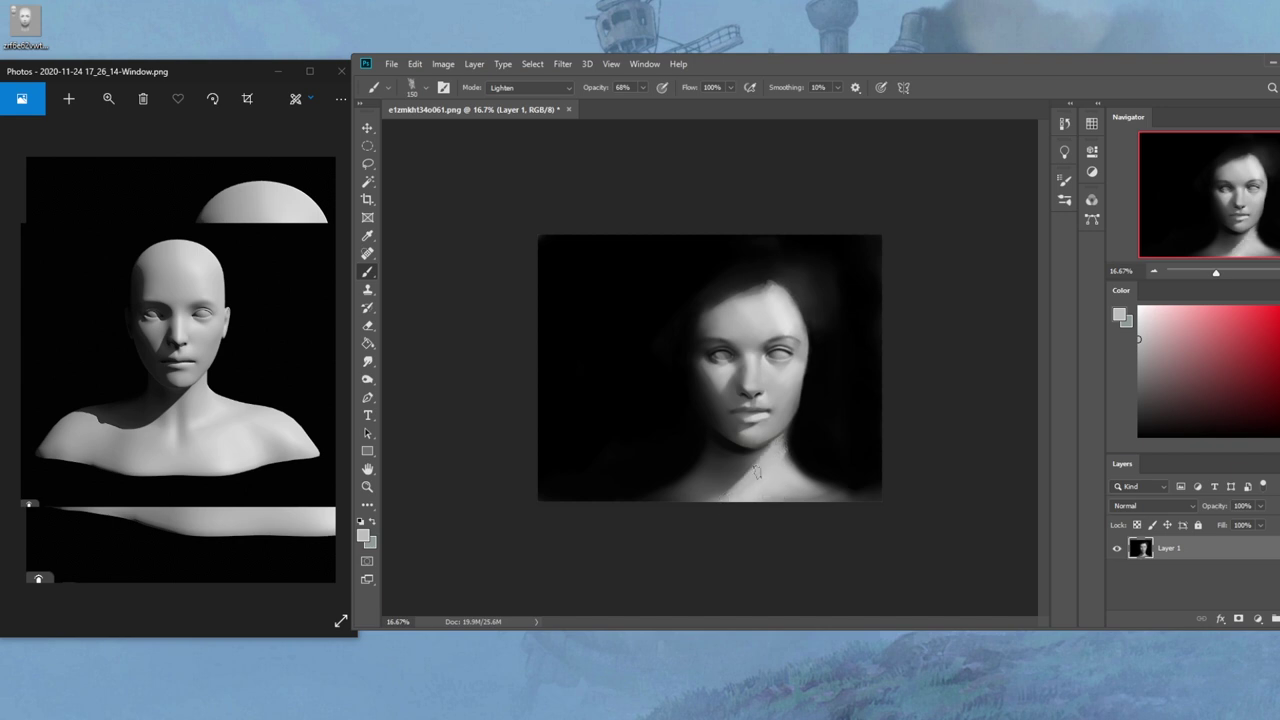
# Trim the right-hand edge of the neck with sampled black in Normal mode
pyautogui.keyDown('alt'); pyautogui.click(791, 437); pyautogui.keyUp('alt')
pyautogui.click(539, 88)
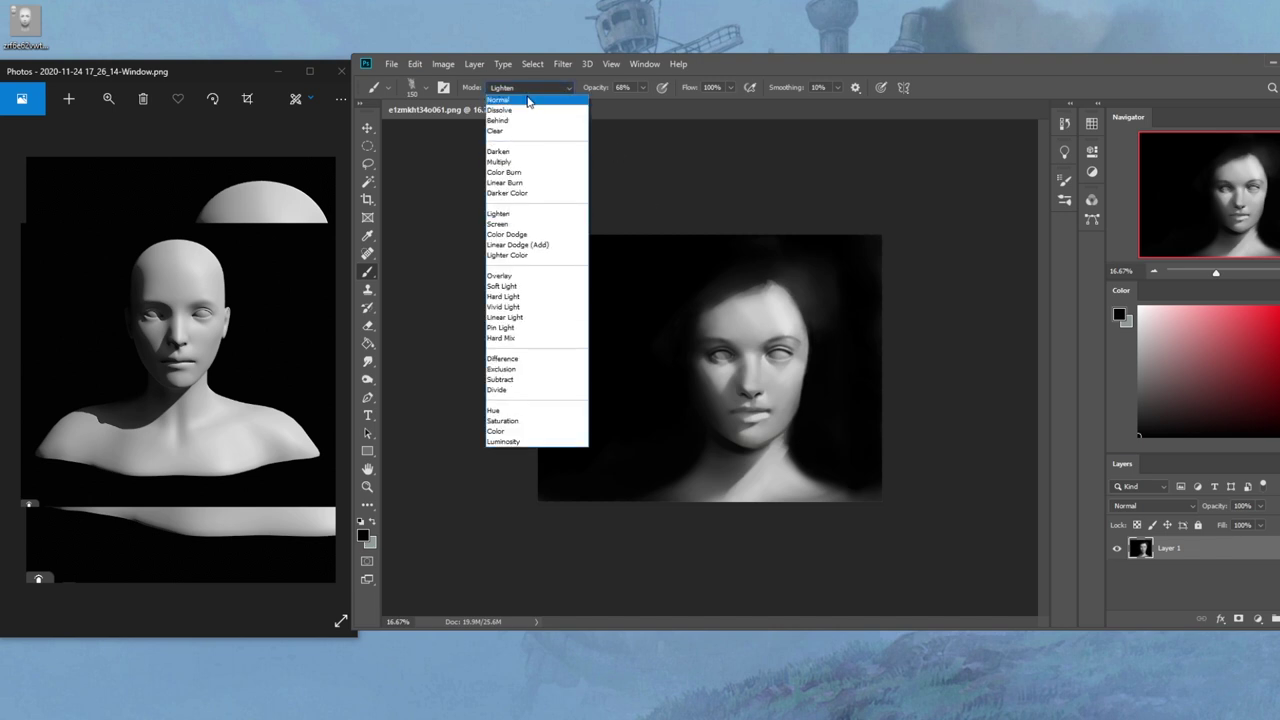
pyautogui.click(505, 92)
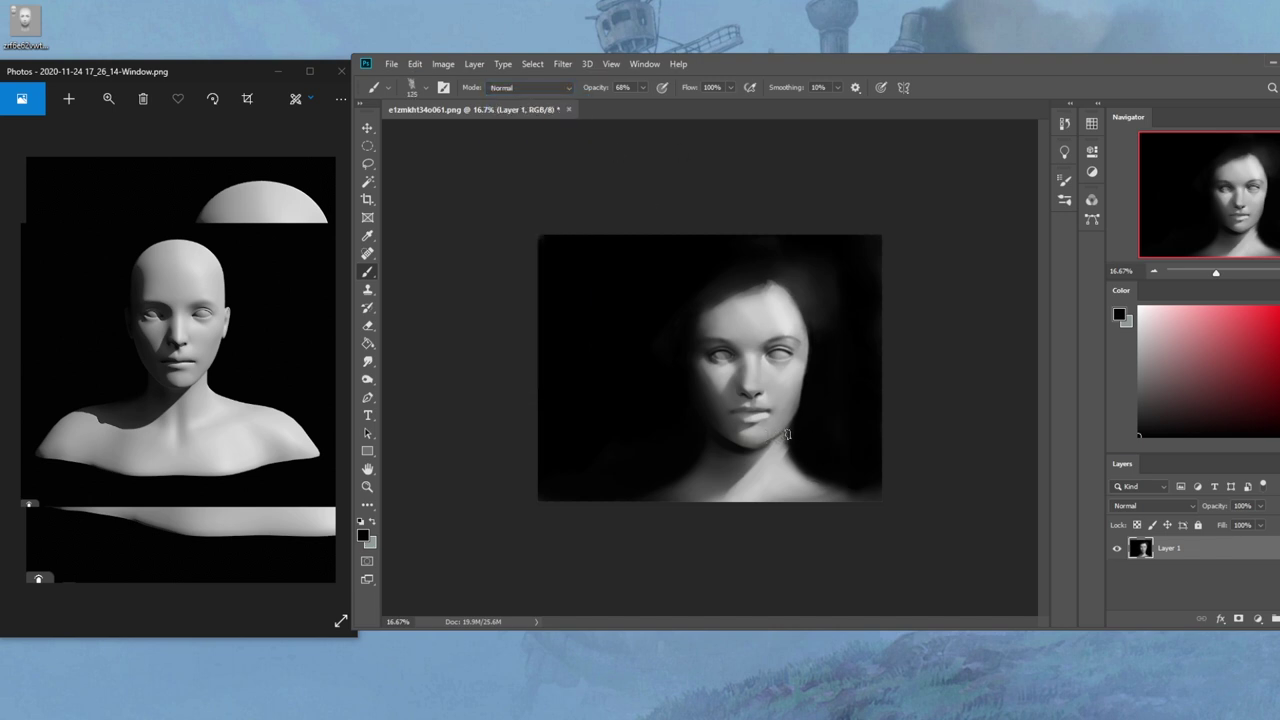
pyautogui.moveTo(789, 449); pyautogui.dragTo(794, 462)
# Define the shoulder outlines by painting black around them with the brush enlarged to 600 px
pyautogui.press(']')
pyautogui.press(']')
pyautogui.press(']')
pyautogui.press(']')
pyautogui.press(']')
pyautogui.press(']')
pyautogui.press(']')
pyautogui.press(']')
pyautogui.press(']')
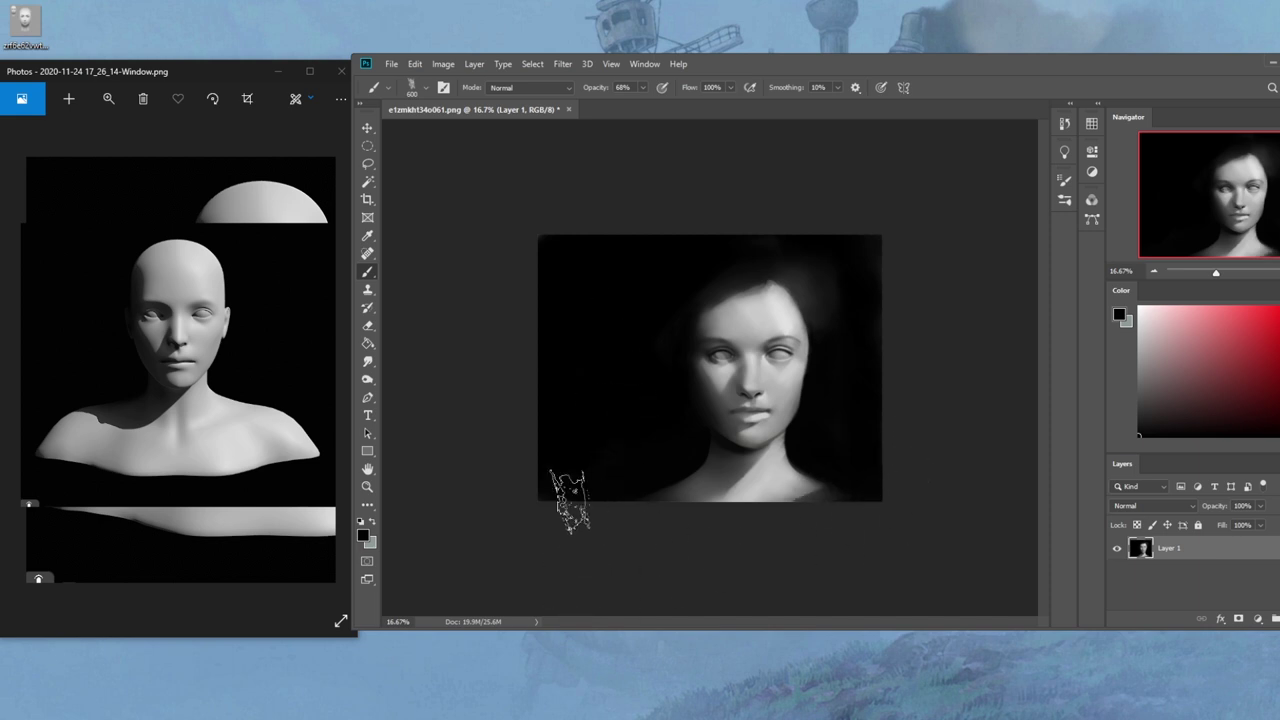
# Cover the grey haze to the right of the head with sampled black, resizing the brush from 150 to 500 px
pyautogui.press('[')
pyautogui.press('[')
pyautogui.press('[')
pyautogui.press('[')
pyautogui.press('[')
pyautogui.press('[')
pyautogui.press('[')
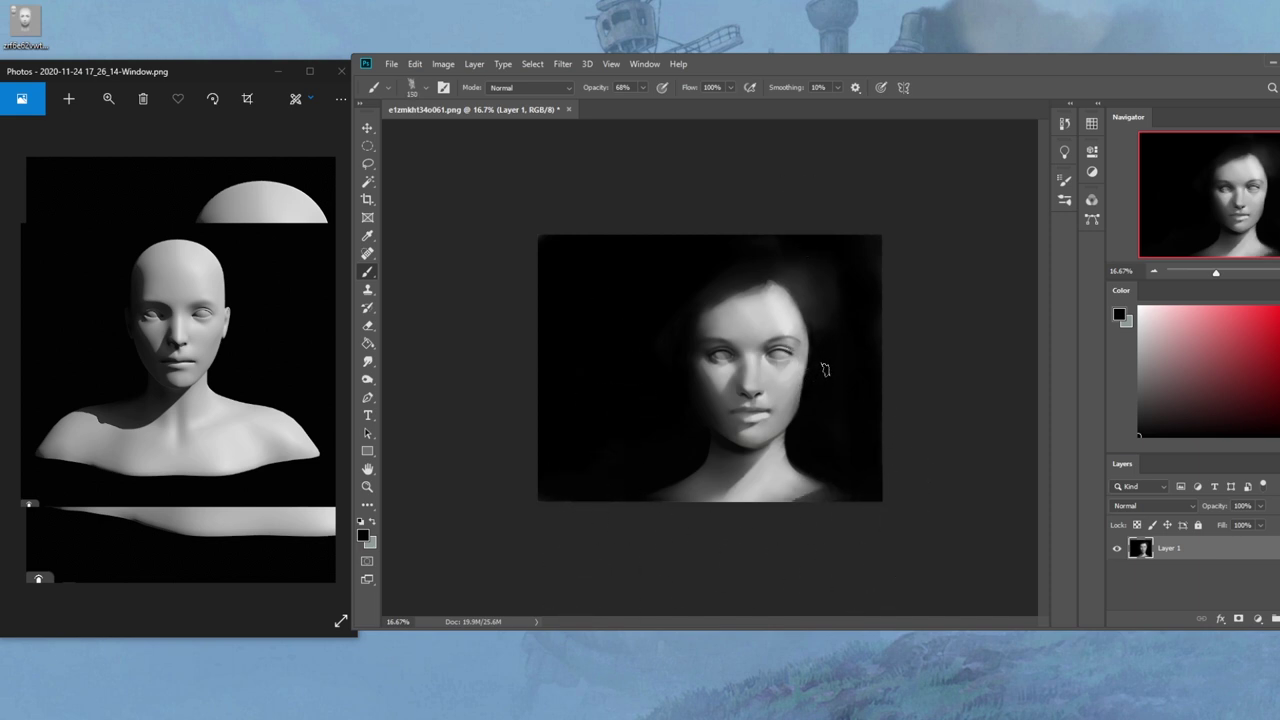
pyautogui.press(']')
pyautogui.press(']')
pyautogui.press(']')
pyautogui.press(']')
pyautogui.press(']')
pyautogui.press(']')
pyautogui.keyDown('alt'); pyautogui.click(864, 318); pyautogui.keyUp('alt')
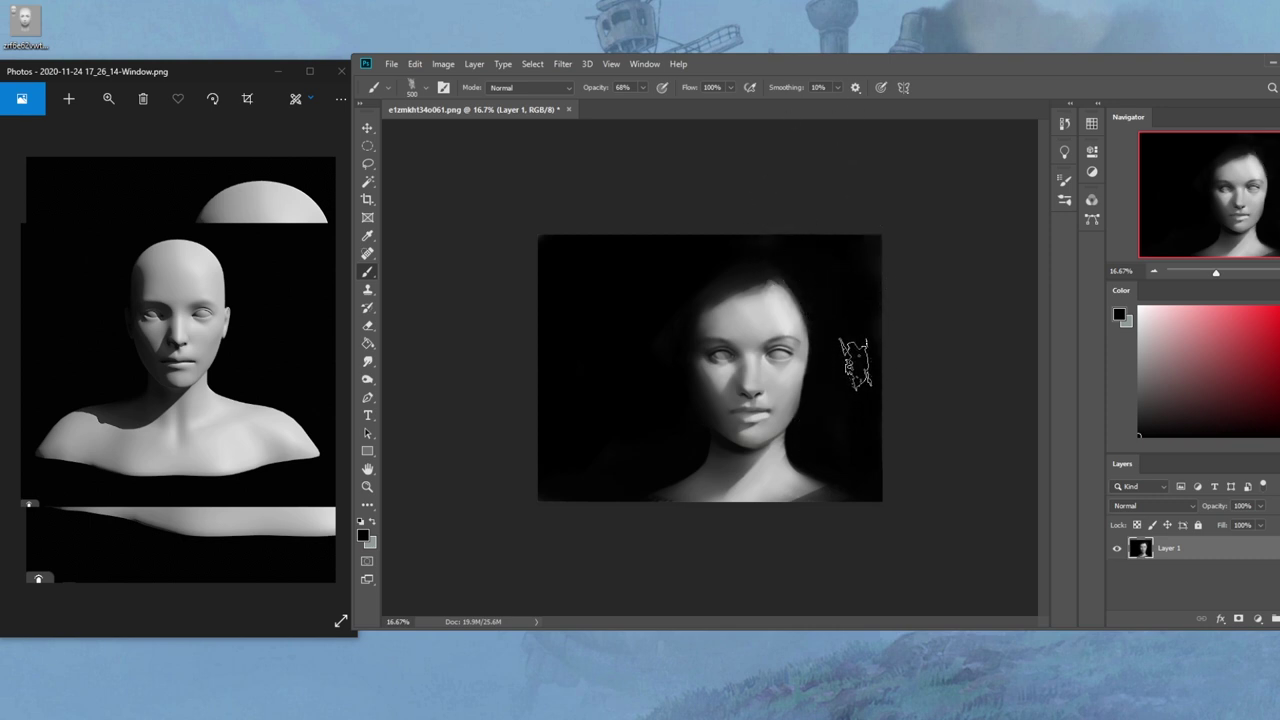
# Set the Smudge tool's strength to 5% and blend the lower neck
pyautogui.click(368, 362)
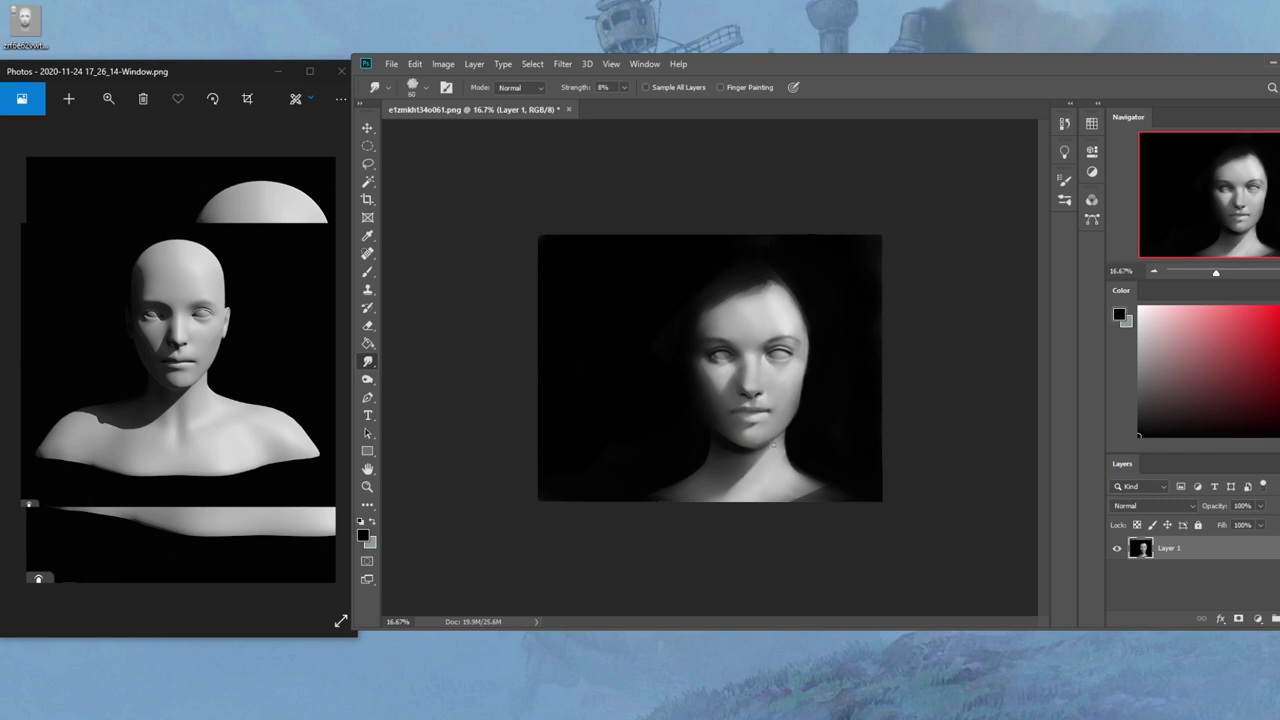
pyautogui.click(623, 87)
pyautogui.moveTo(626, 104); pyautogui.dragTo(621, 106)
pyautogui.click(724, 496)
# Soften the neck's shadow transition using the soft round 500 px brush and greys sampled from the neck
pyautogui.press('b')
pyautogui.rightClick(815, 308)
pyautogui.click(866, 382)
pyautogui.click(946, 208)
pyautogui.keyDown('alt'); pyautogui.click(745, 457); pyautogui.keyUp('alt')
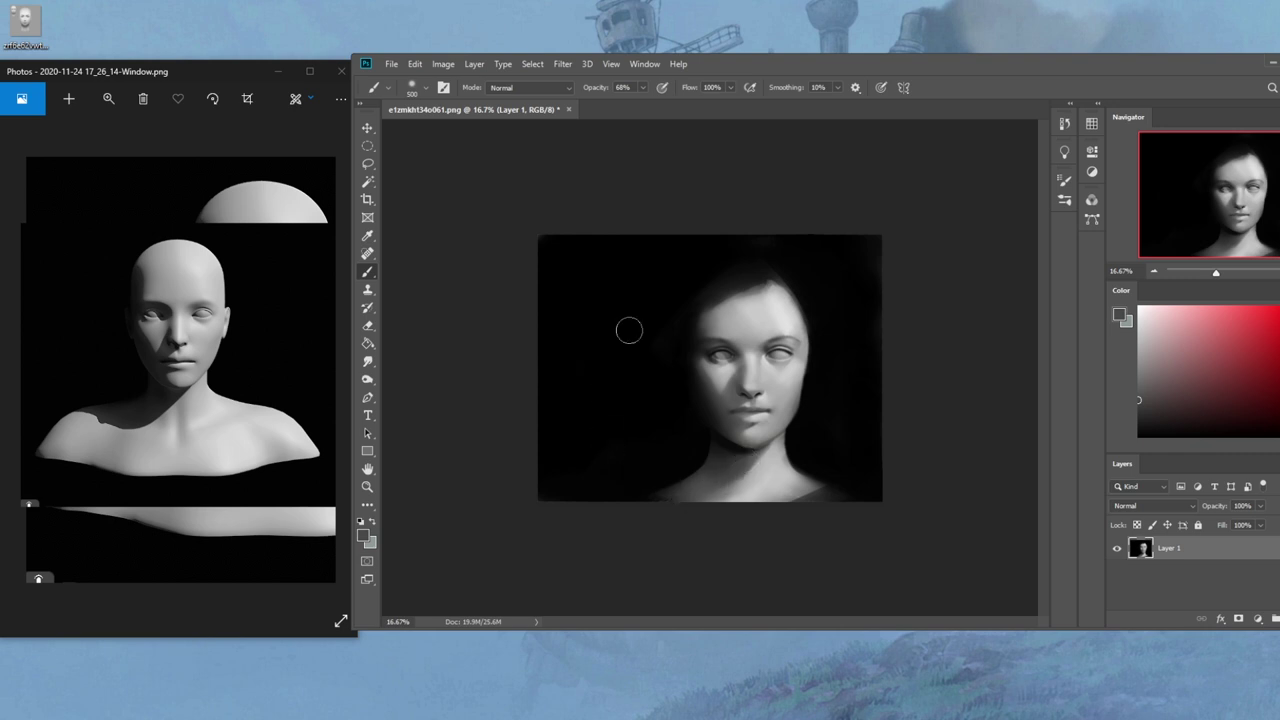
pyautogui.keyDown('alt'); pyautogui.click(772, 462); pyautogui.keyUp('alt')
pyautogui.moveTo(781, 444); pyautogui.dragTo(760, 482)
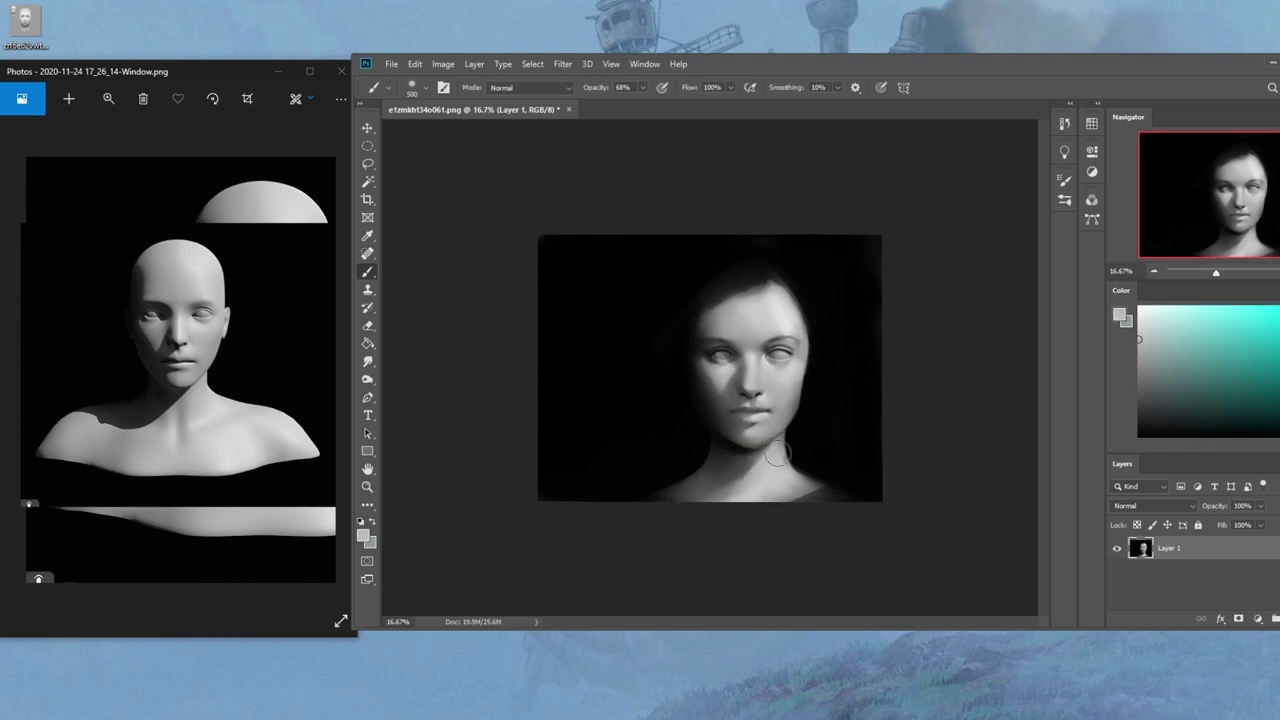
# Sample the background black for a 1000 px brush and activate the Smudge tool for the face's right-hand edge
pyautogui.keyDown('alt'); pyautogui.click(833, 376); pyautogui.keyUp('alt')
pyautogui.hotkey('ctrl', '-')
pyautogui.hotkey('ctrl', '-')
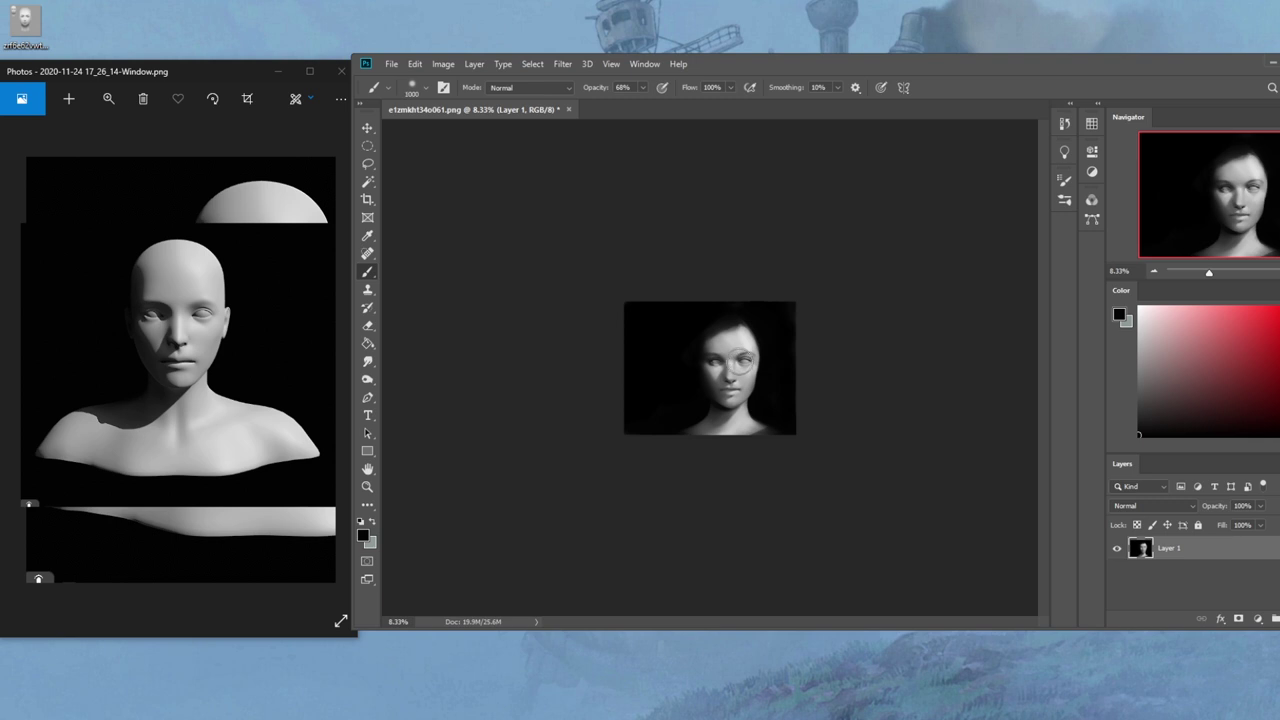
pyautogui.click(368, 360)
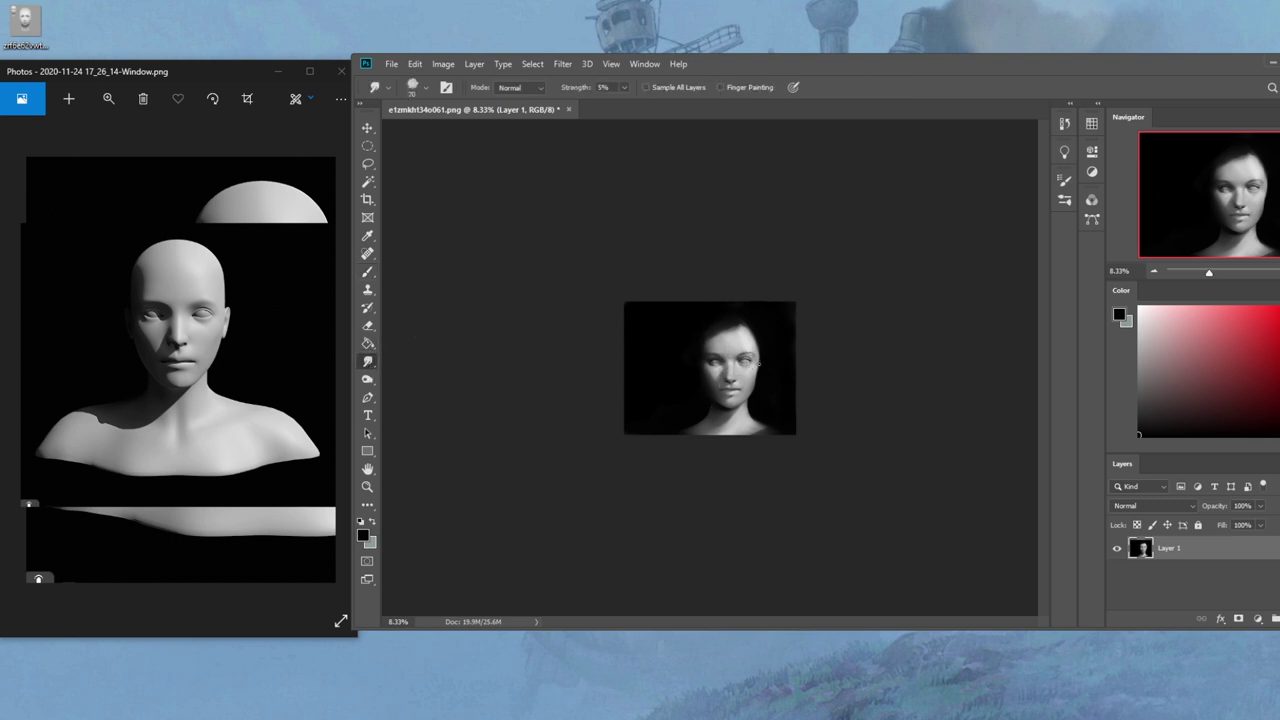
pyautogui.hotkey('ctrl', '+')
pyautogui.hotkey('ctrl', '+')
pyautogui.hotkey('ctrl', '+')
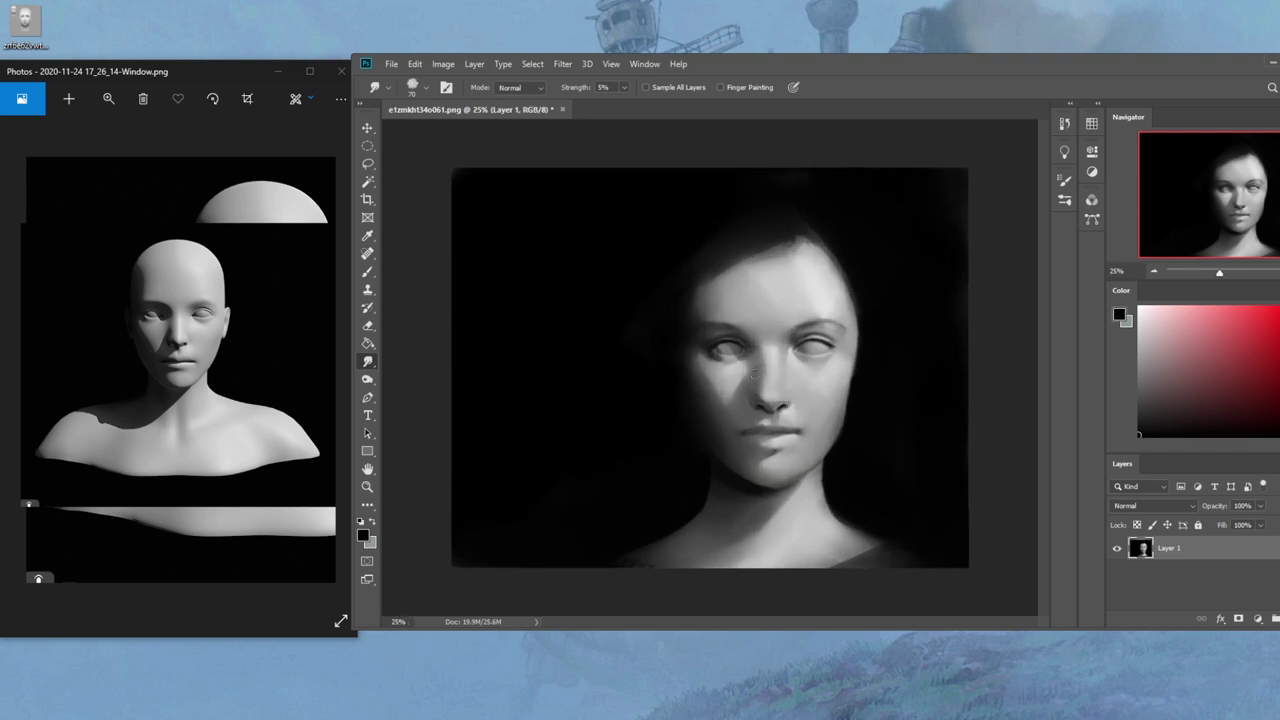
# Shade the shadowed side of the nose with a dark grey sampled there, adjusting the soft brush up to 900 px
pyautogui.press('b')
pyautogui.keyDown('alt'); pyautogui.click(760, 385); pyautogui.keyUp('alt')
pyautogui.press('[')
pyautogui.press('[')
pyautogui.press('[')
pyautogui.press('[')
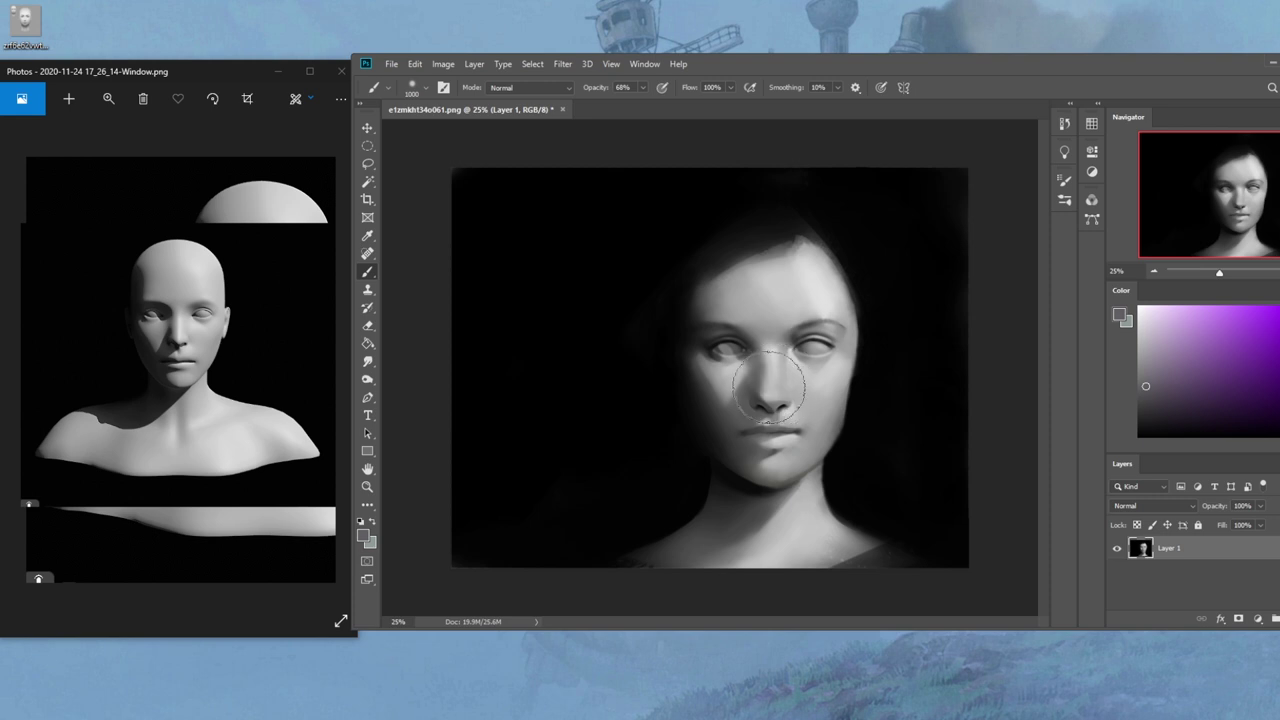
pyautogui.press('[')
pyautogui.press('[')
pyautogui.press('[')
pyautogui.press(']')
pyautogui.press(']')
pyautogui.press(']')
pyautogui.press(']')
pyautogui.press(']')
pyautogui.press(']')
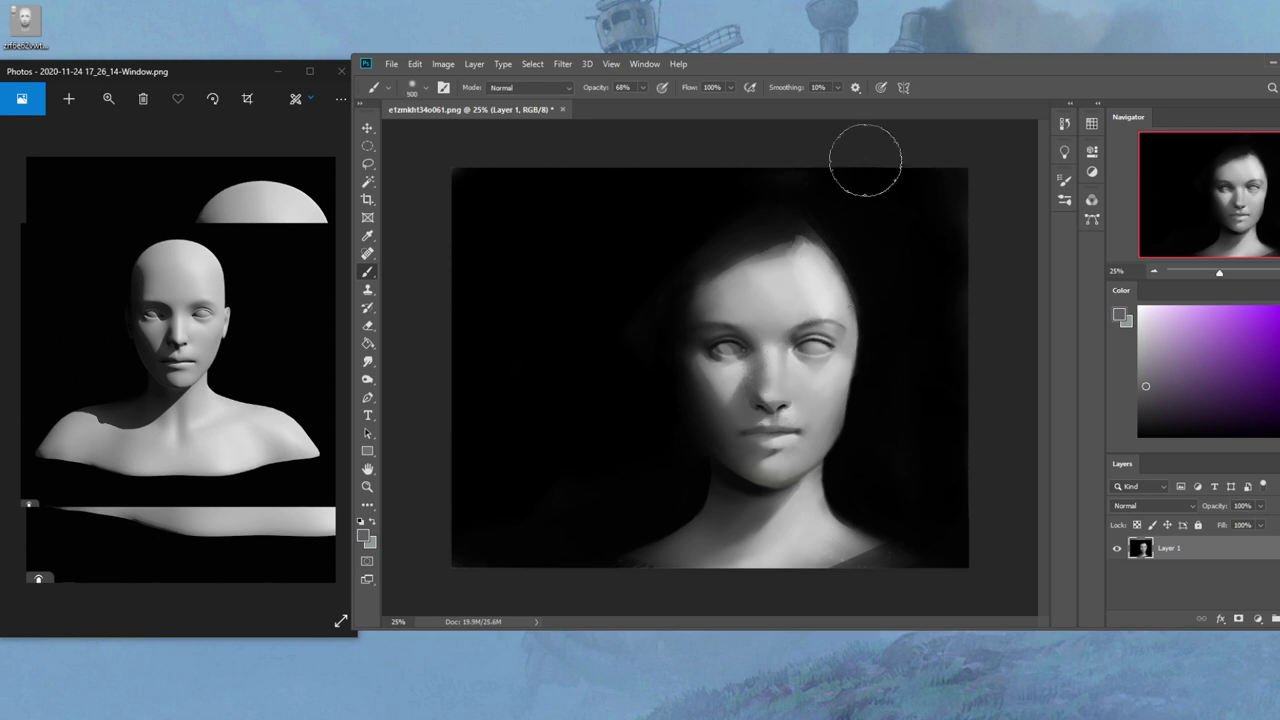
# Set the paint colour to white and brush opacity to 36%, and load the 30 px sketching brush preset
pyautogui.keyDown('alt'); pyautogui.click(794, 338); pyautogui.keyUp('alt')
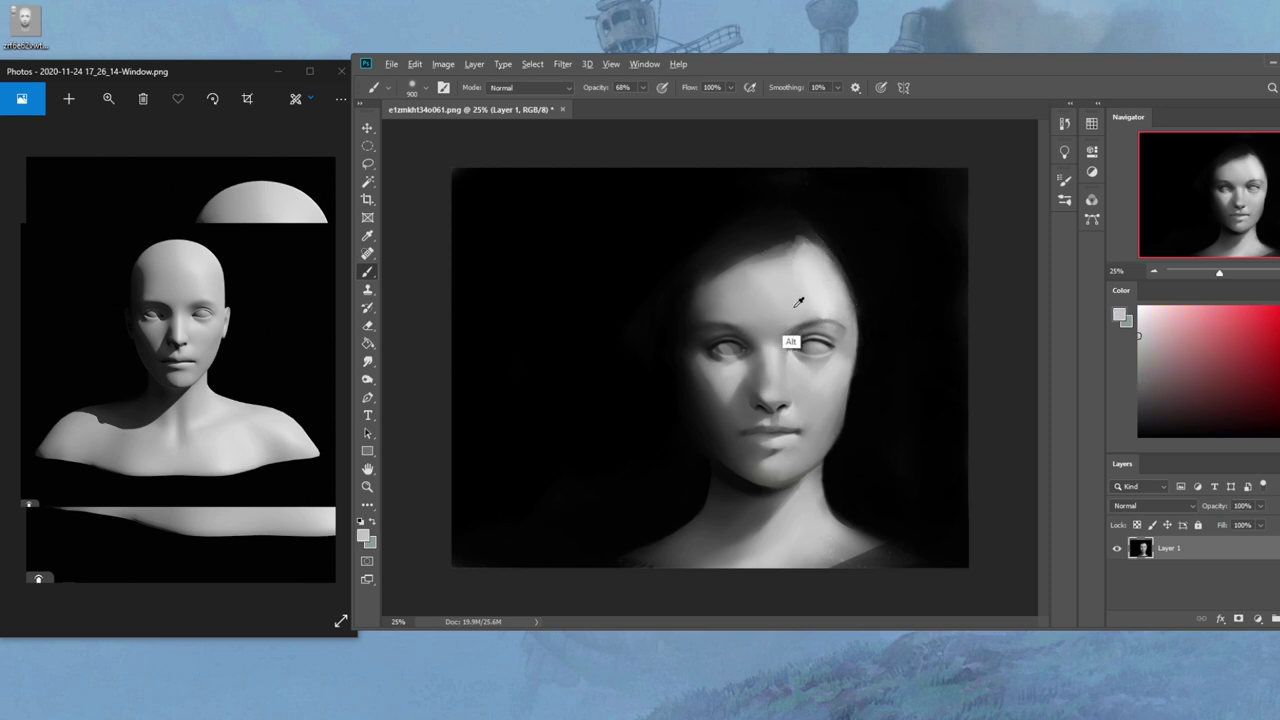
pyautogui.moveTo(1199, 327); pyautogui.dragTo(1110, 292)
pyautogui.press('[')
pyautogui.press('[')
pyautogui.press('[')
pyautogui.press('3')
pyautogui.press('6')
pyautogui.press('ctrl')
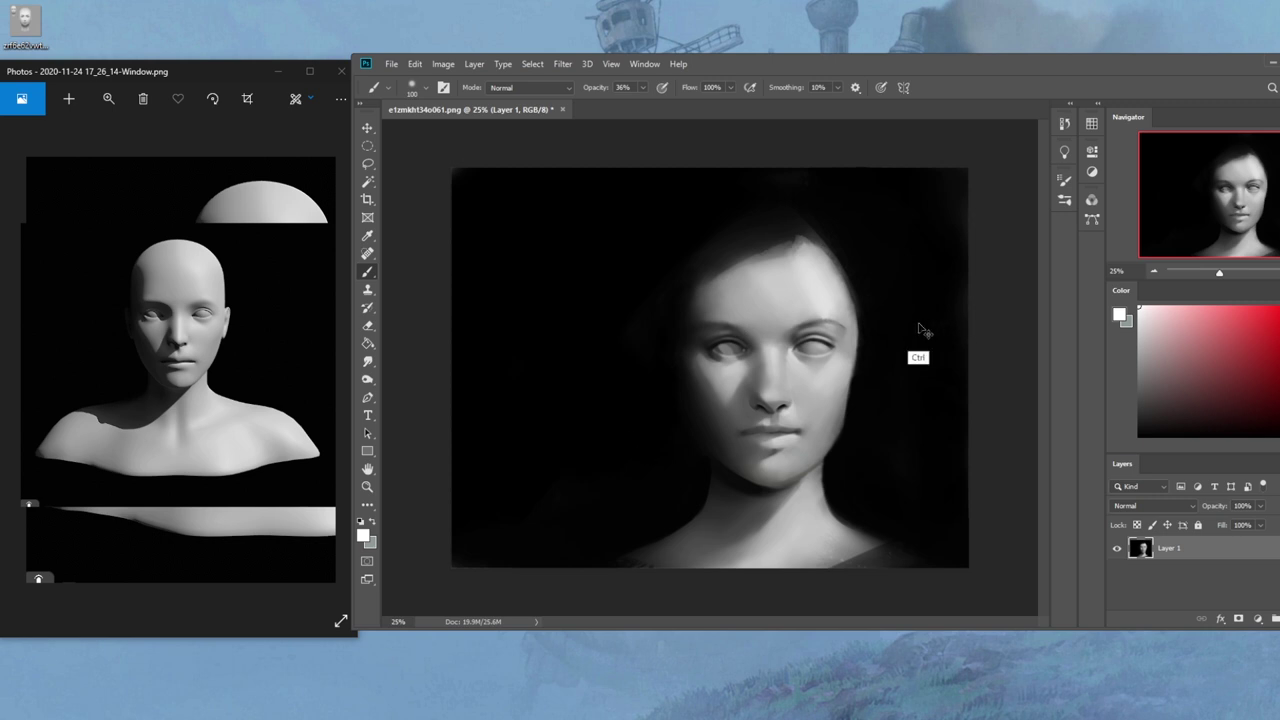
pyautogui.rightClick(816, 345)
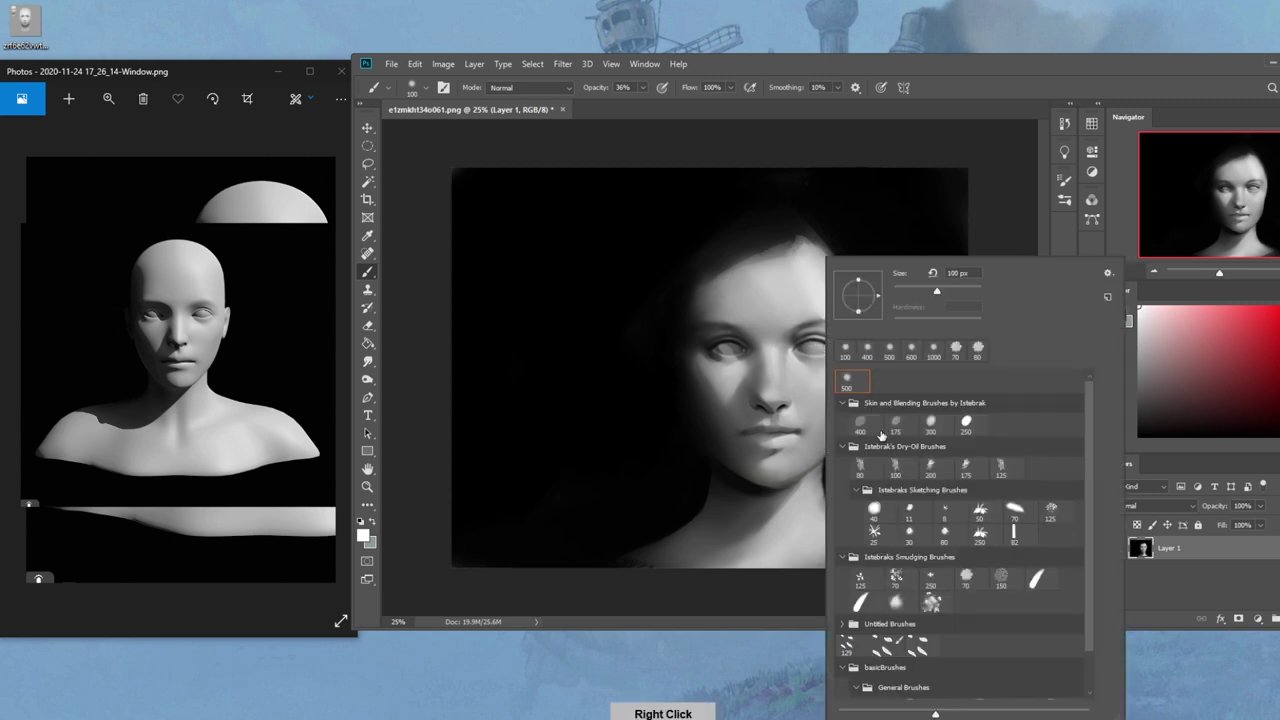
pyautogui.doubleClick(909, 530)
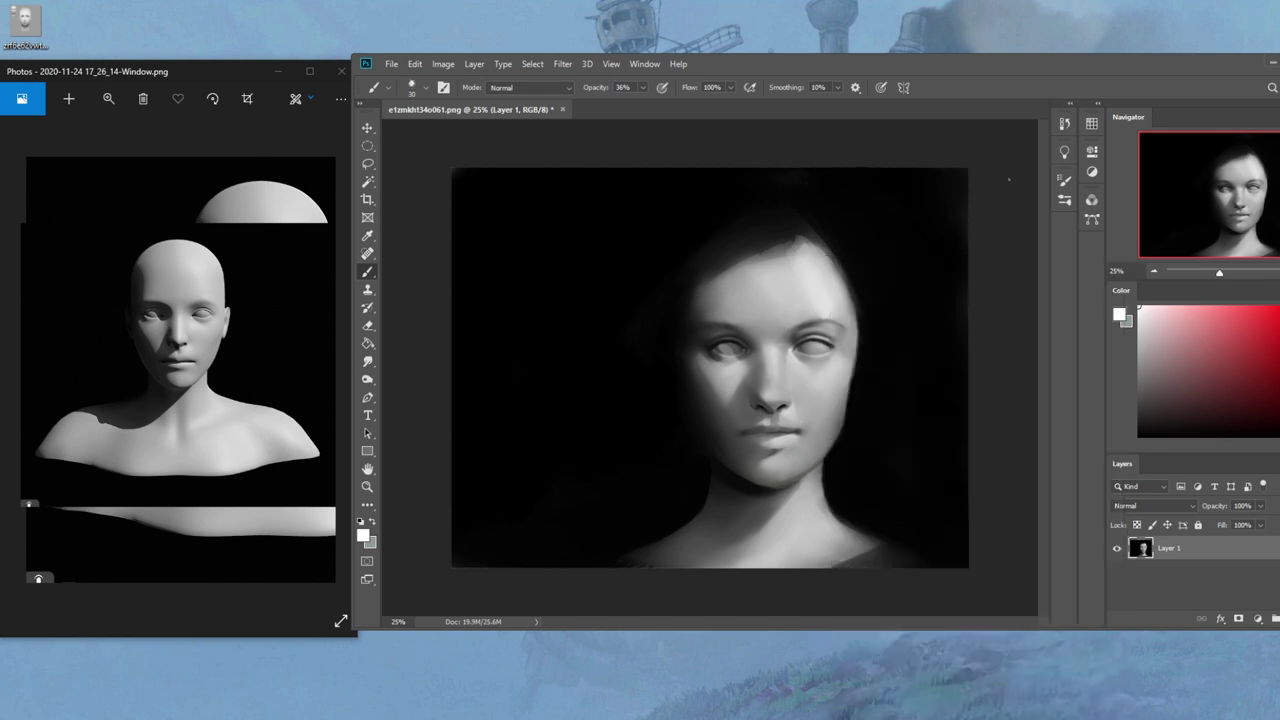
# Try to shade the inner corner of the right-hand eye with black and a sampled grey using an enlarged brush
pyautogui.press('d')
pyautogui.press(']')
pyautogui.press(']')
pyautogui.press(']')
pyautogui.press(']')
pyautogui.press(']')
pyautogui.press(']')
pyautogui.moveTo(794, 330)
pyautogui.mouseDown()
pyautogui.moveTo(829, 315)
pyautogui.moveTo(805, 325)
pyautogui.mouseUp()
pyautogui.keyDown('alt'); pyautogui.click(794, 363); pyautogui.keyUp('alt')
pyautogui.press('ctrl')
# Step back through the painting history to discard the latest run of brush strokes
pyautogui.click(1064, 124)
pyautogui.click(952, 198)
pyautogui.click(955, 213)
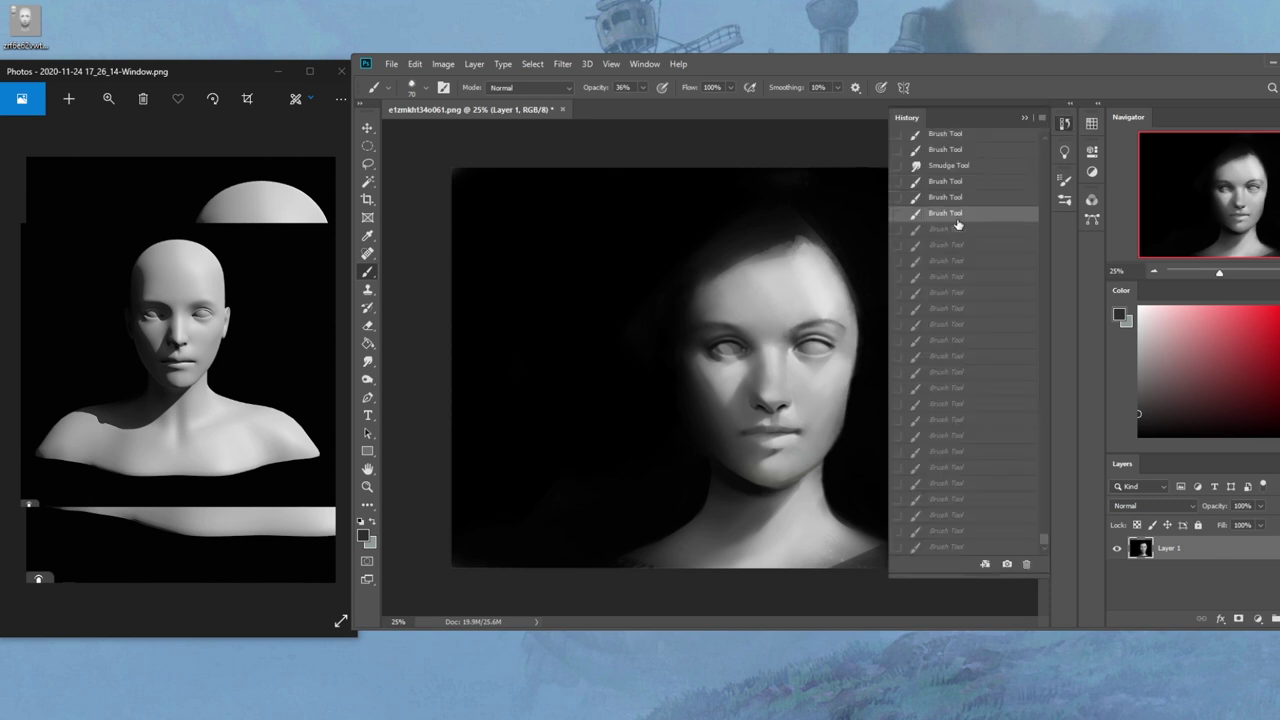
# Touch up the shadows around the jaw and mouth corner with black at 76% brush opacity, using the Smudge tool for blending
pyautogui.click(1024, 118)
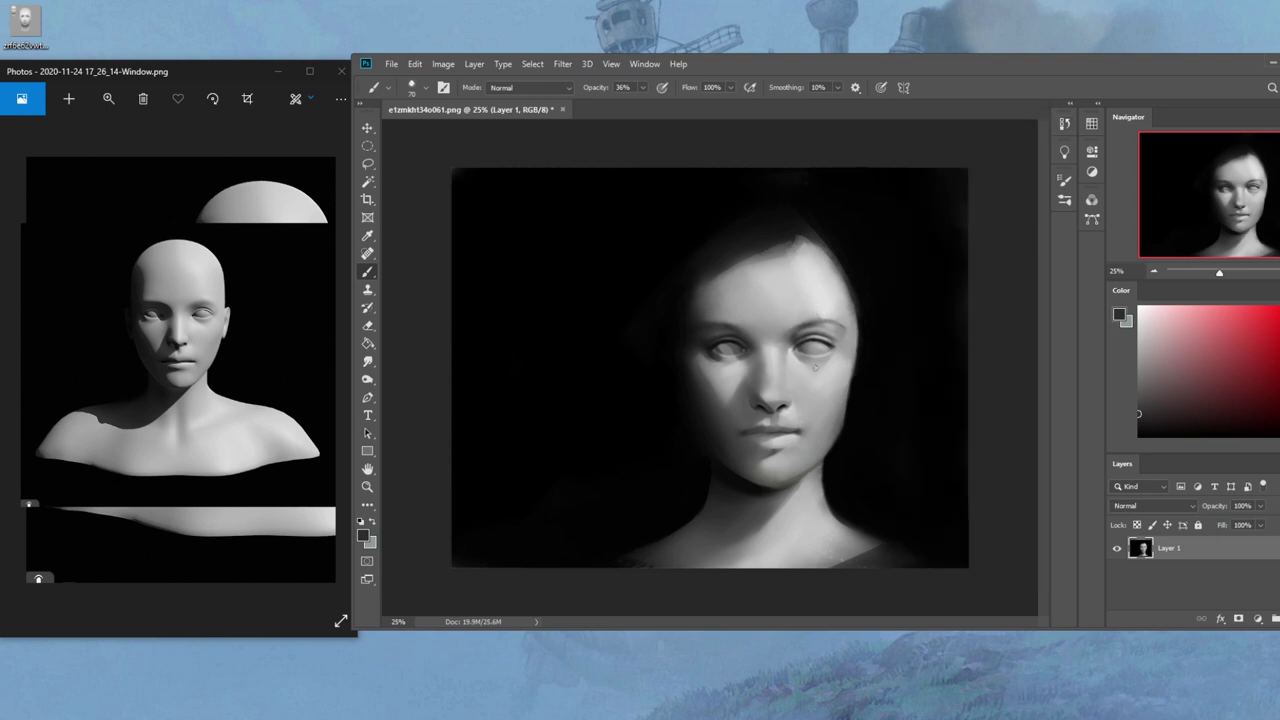
pyautogui.click(368, 361)
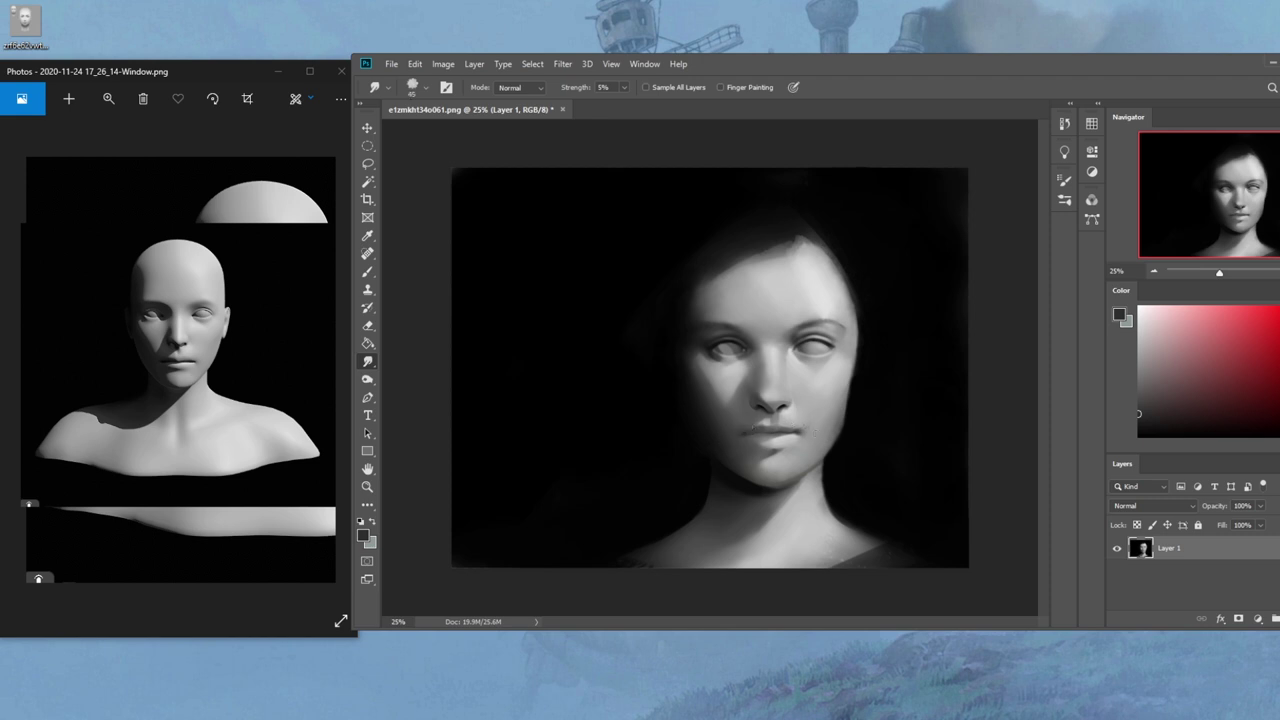
pyautogui.press('b')
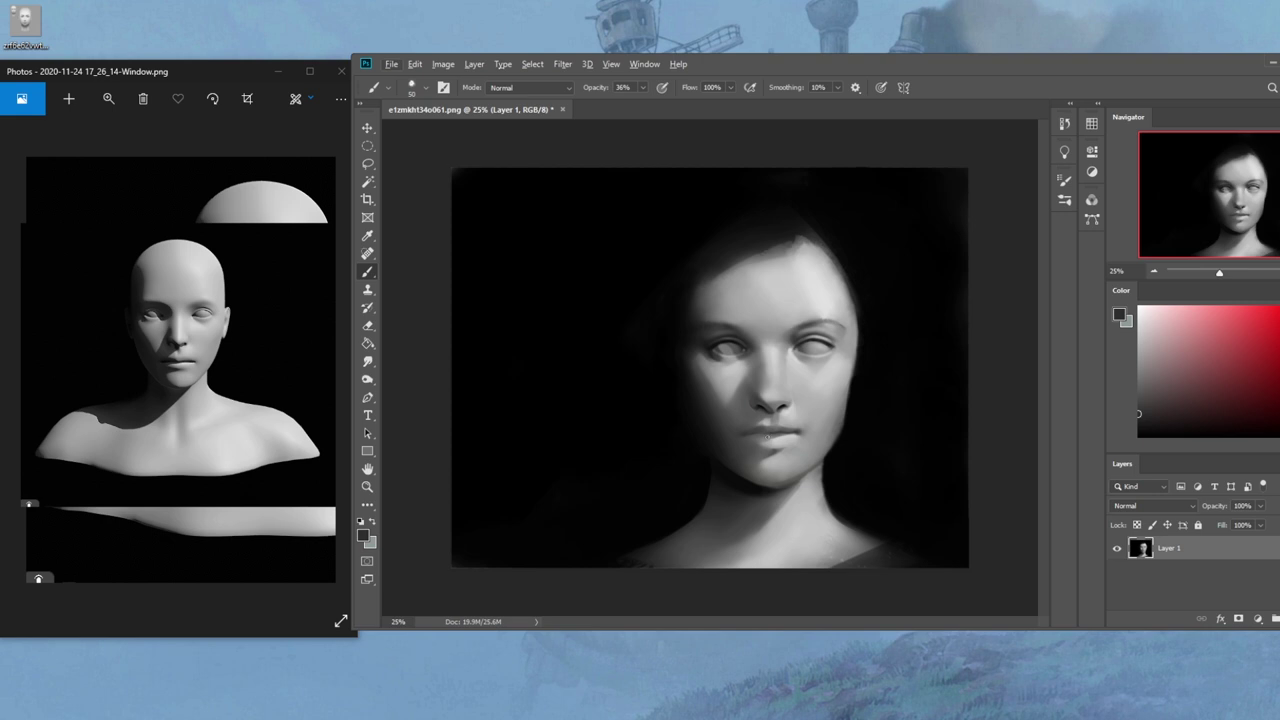
pyautogui.moveTo(642, 88); pyautogui.dragTo(669, 106)
pyautogui.click(370, 362)
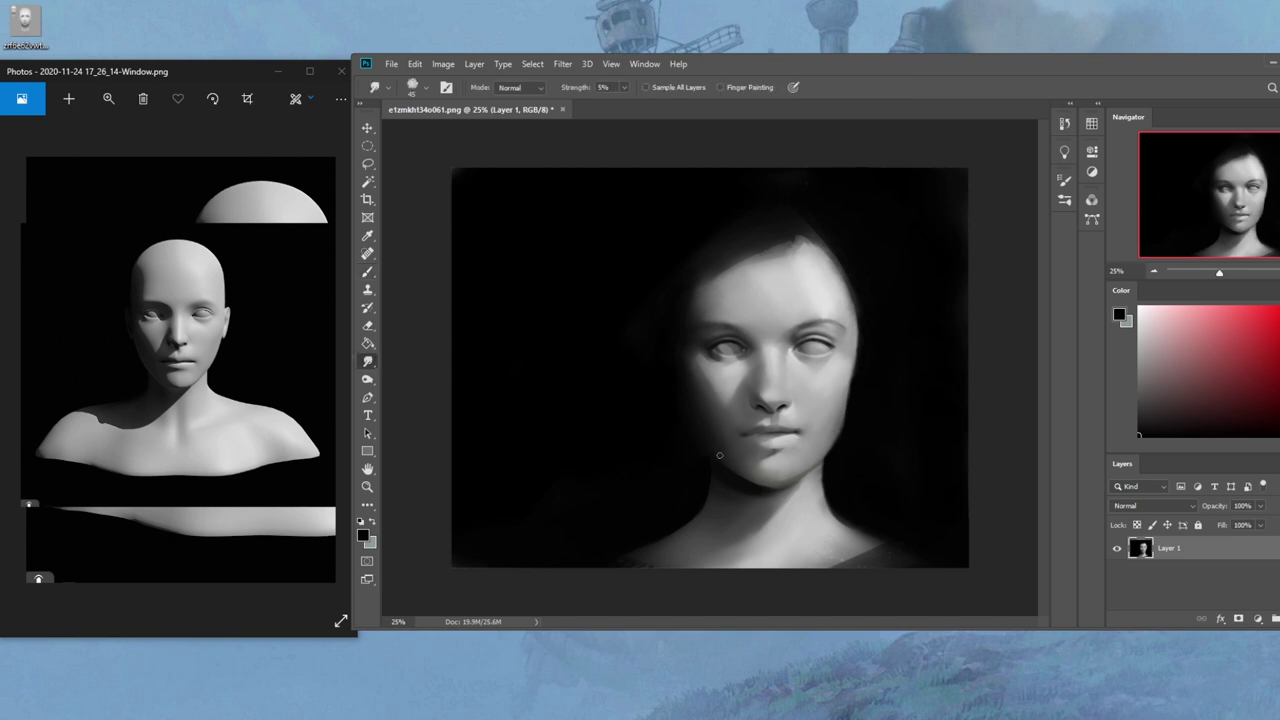
pyautogui.press('b')
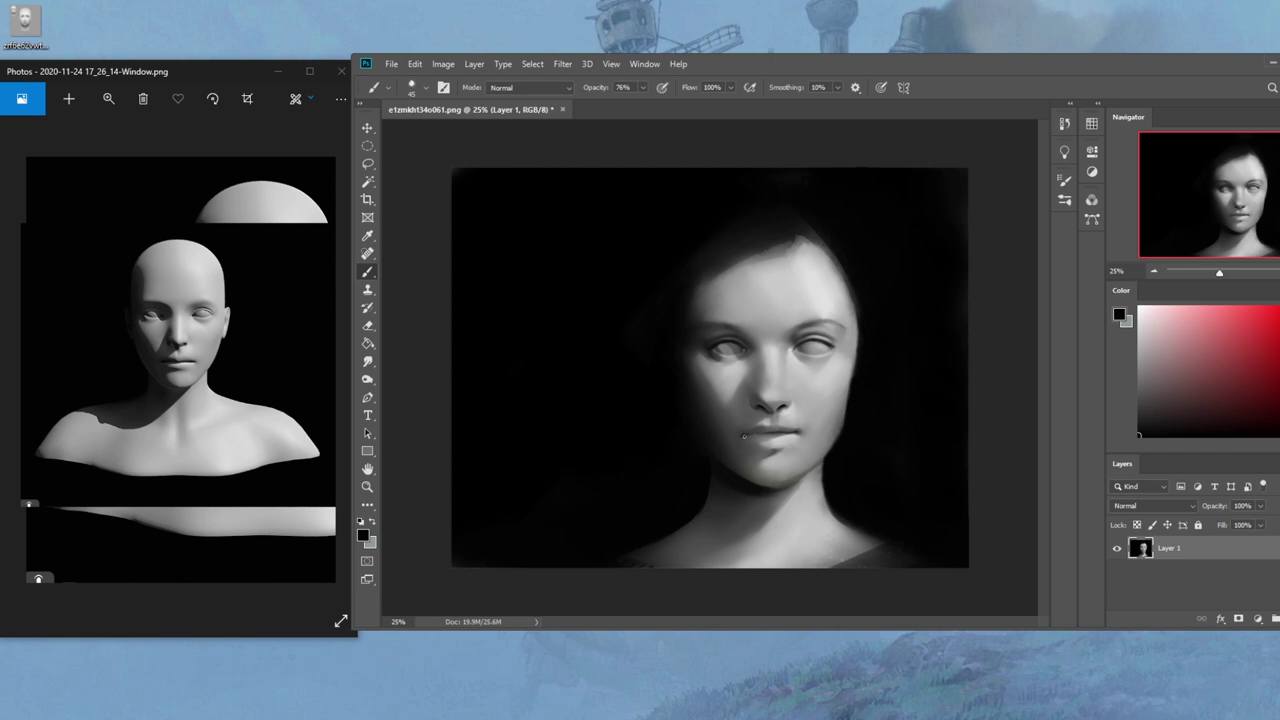
pyautogui.press('r')
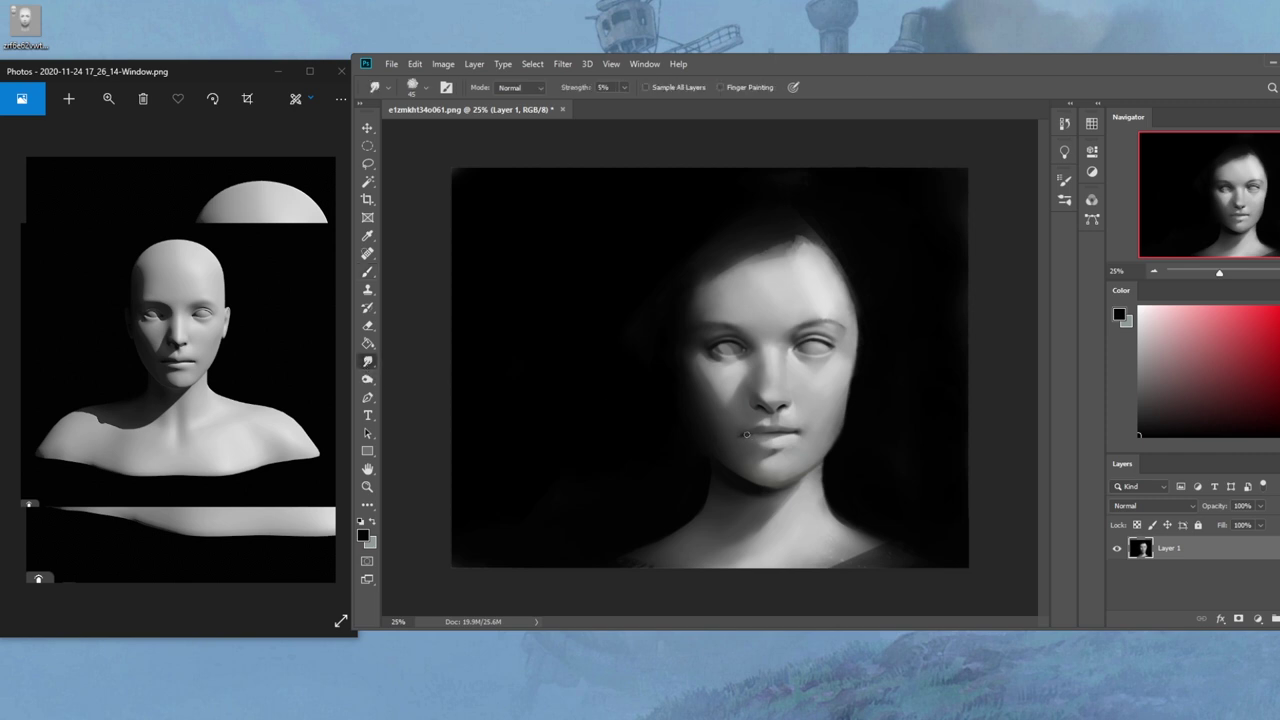
pyautogui.press('b')
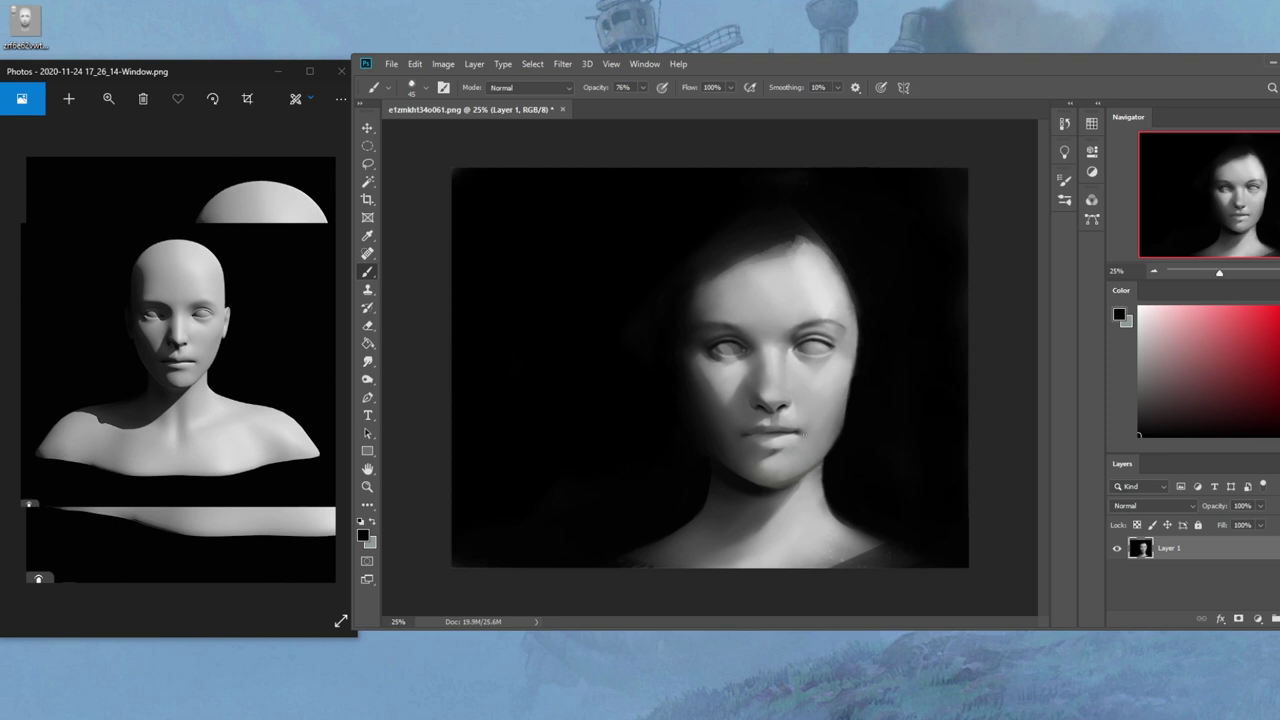
# Lower the brush opacity to 37% and rework the face's shadow edges with black, enlarging and reducing the brush down to 100 px
pyautogui.click(642, 88)
pyautogui.moveTo(642, 104); pyautogui.dragTo(618, 105)
pyautogui.press(']')
pyautogui.press(']')
pyautogui.press(']')
pyautogui.press(']')
pyautogui.press(']')
pyautogui.press(']')
pyautogui.press(']')
pyautogui.press(']')
pyautogui.press(']')
pyautogui.press(']')
pyautogui.press('[')
pyautogui.press('[')
pyautogui.press('[')
pyautogui.press('[')
pyautogui.press('[')
pyautogui.press('[')
# Blend the tones around the inner corner of the right-hand eye with the Smudge tool at 25 px
pyautogui.click(368, 361)
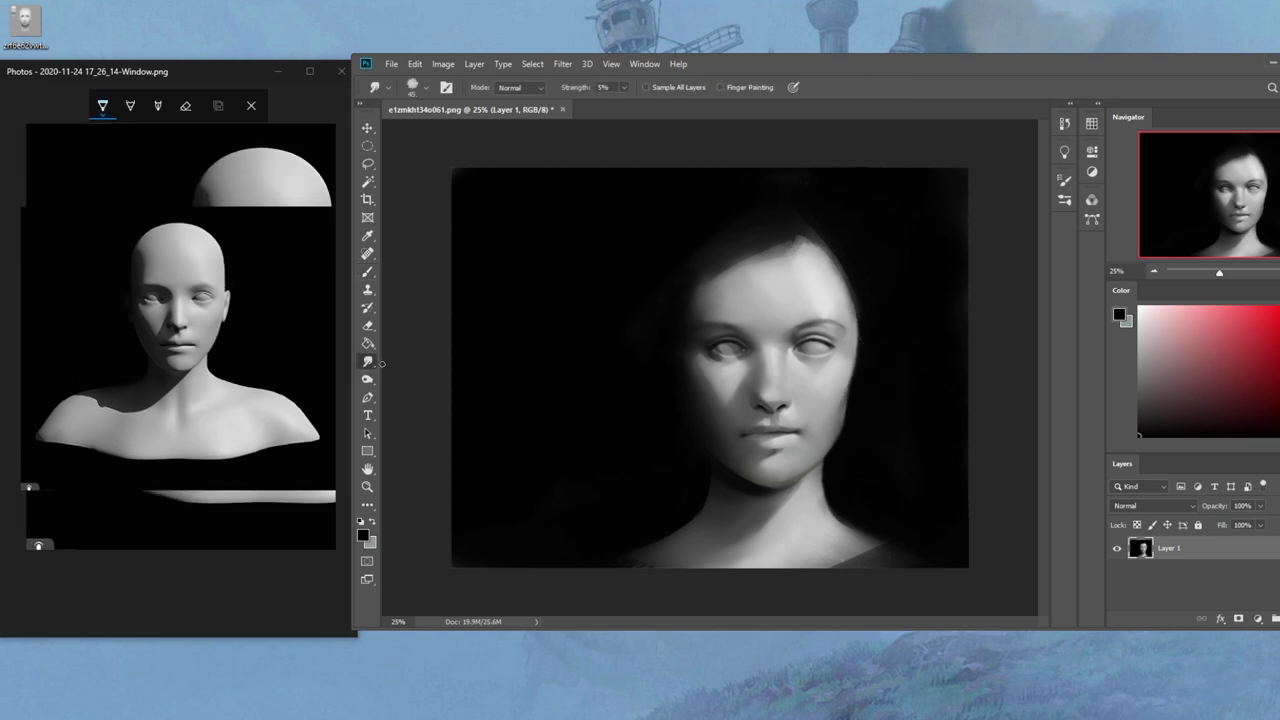
pyautogui.click(251, 105)
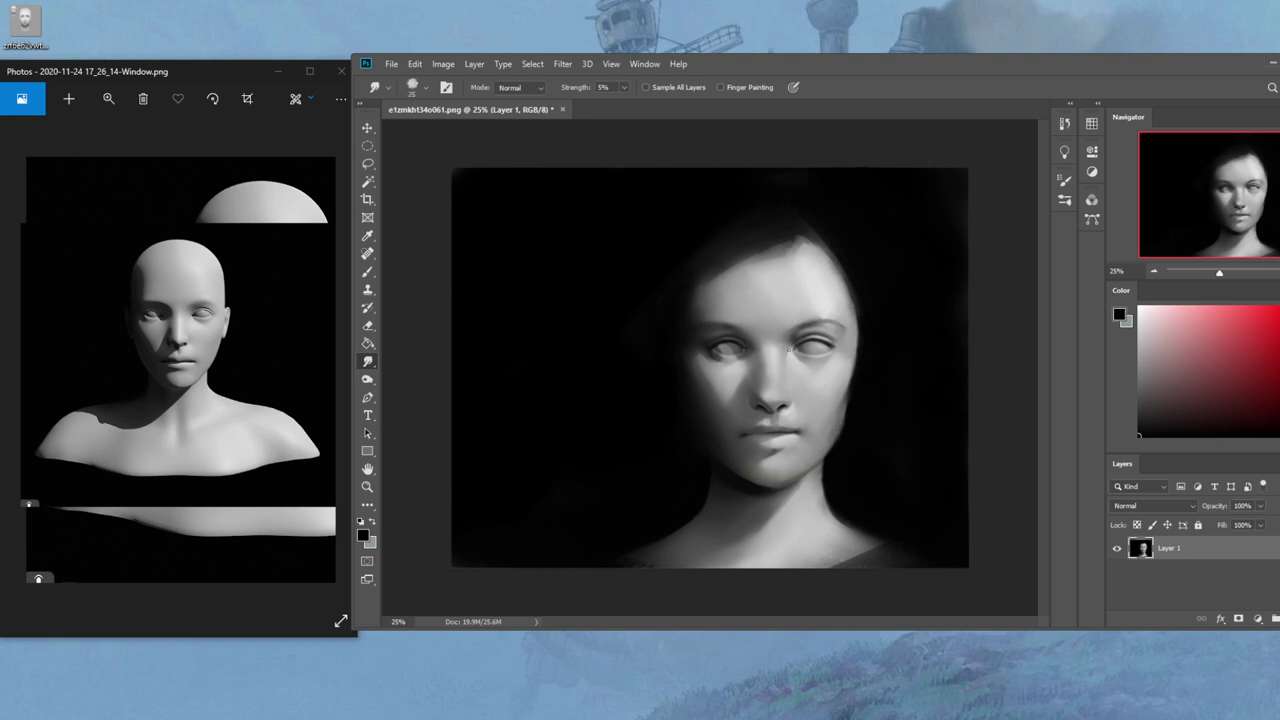
pyautogui.press('b')
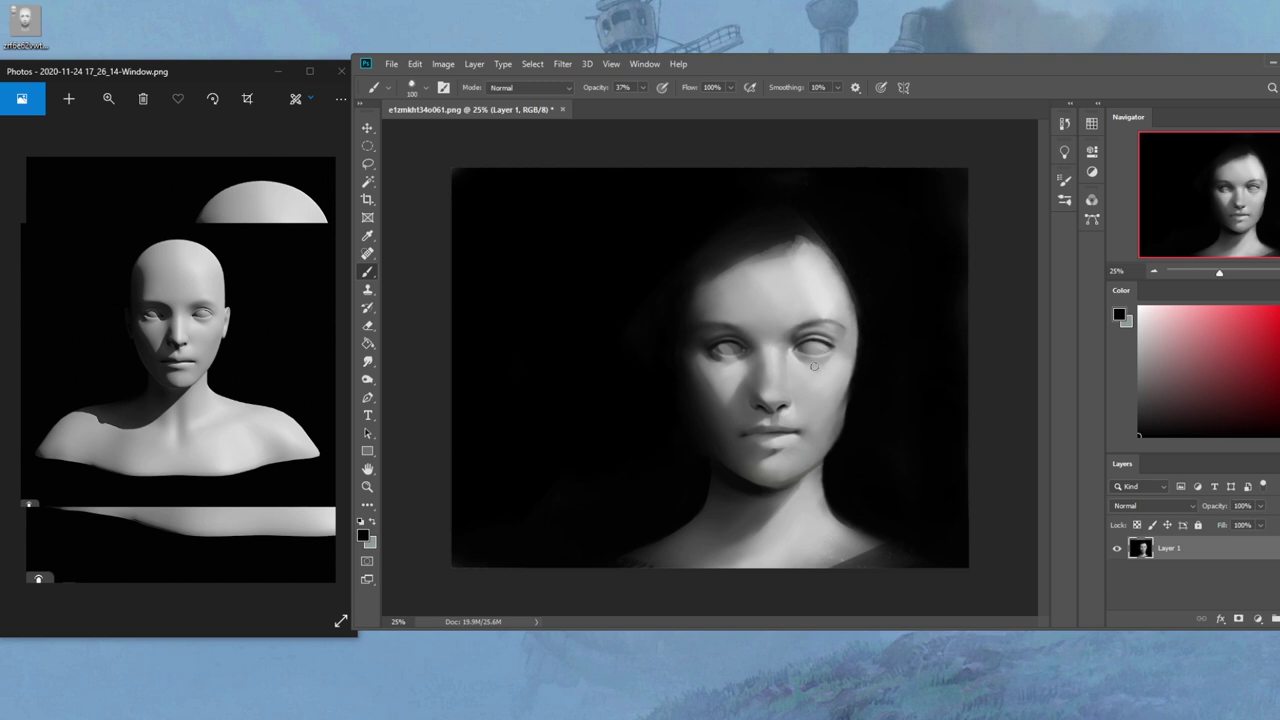
# Set the brush to Lighten mode at 500 px with a light grey
pyautogui.rightClick(820, 364)
pyautogui.press('Escape')
pyautogui.click(527, 87)
pyautogui.click(498, 213)
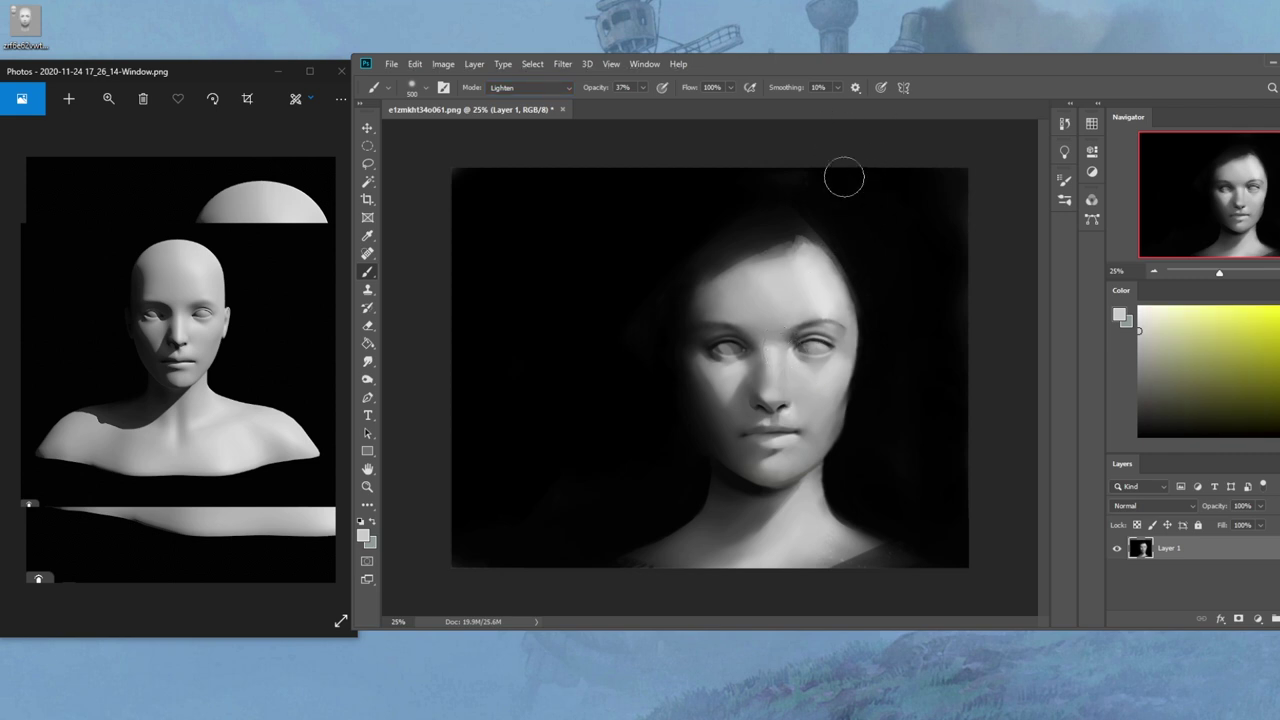
# Darken the nose bridge and eye areas softly with black in Darken mode at 16% opacity, adjusting the brush to 700 px
pyautogui.click(1139, 435)
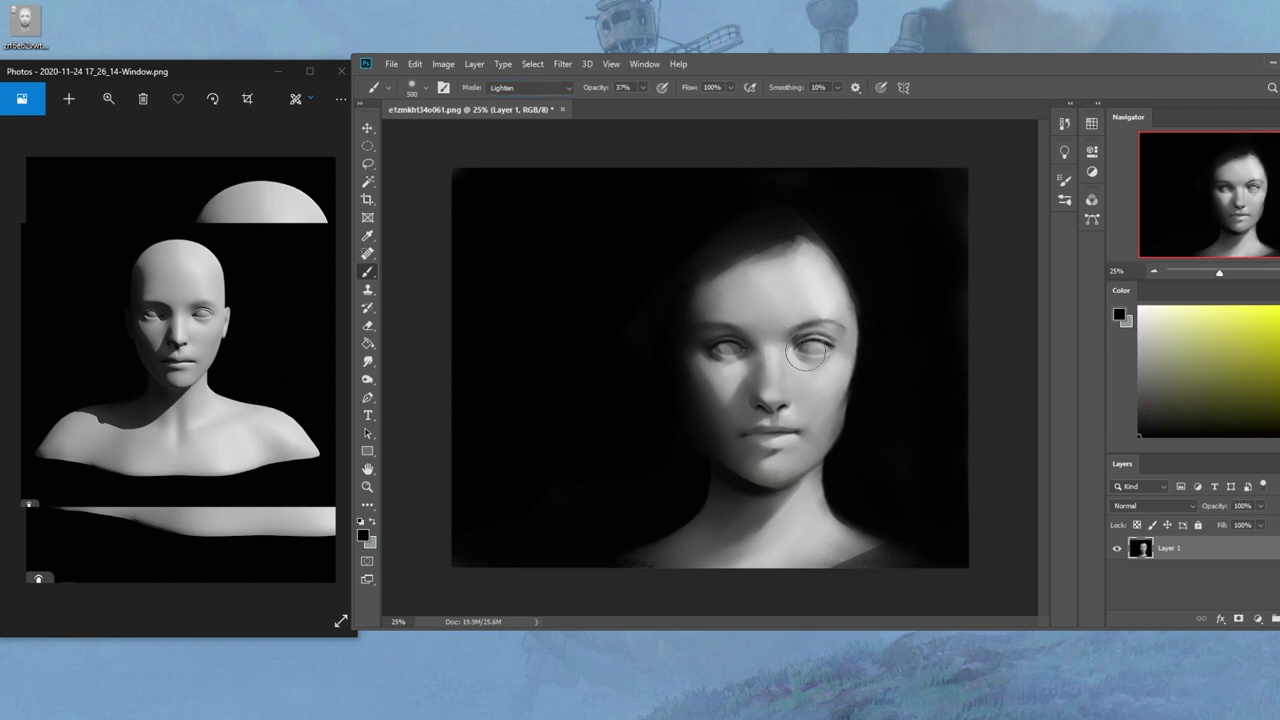
pyautogui.click(555, 88)
pyautogui.click(517, 152)
pyautogui.press(']')
pyautogui.press(']')
pyautogui.press(']')
pyautogui.click(643, 88)
pyautogui.moveTo(633, 105); pyautogui.dragTo(626, 105)
pyautogui.press(']')
pyautogui.press('[')
pyautogui.press('[')
pyautogui.press('[')
pyautogui.press('[')
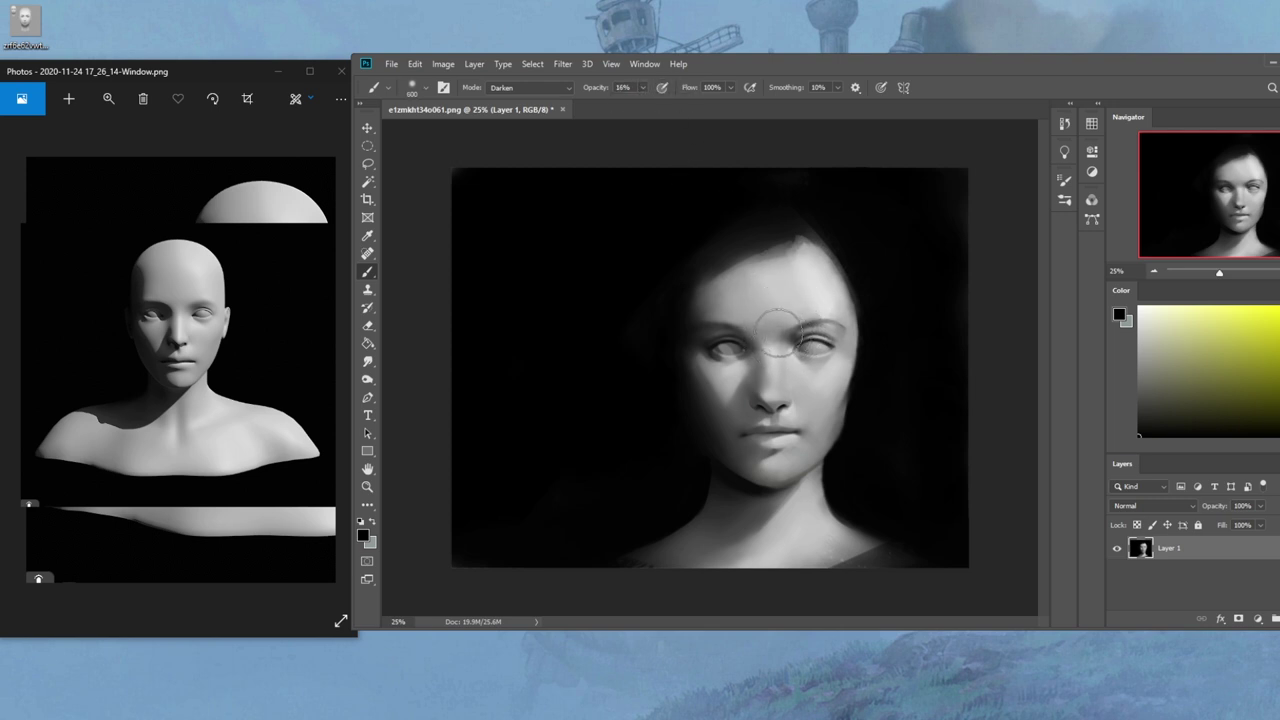
pyautogui.press('[')
pyautogui.press('[')
pyautogui.press(']')
pyautogui.press(']')
pyautogui.press(']')
pyautogui.press(']')
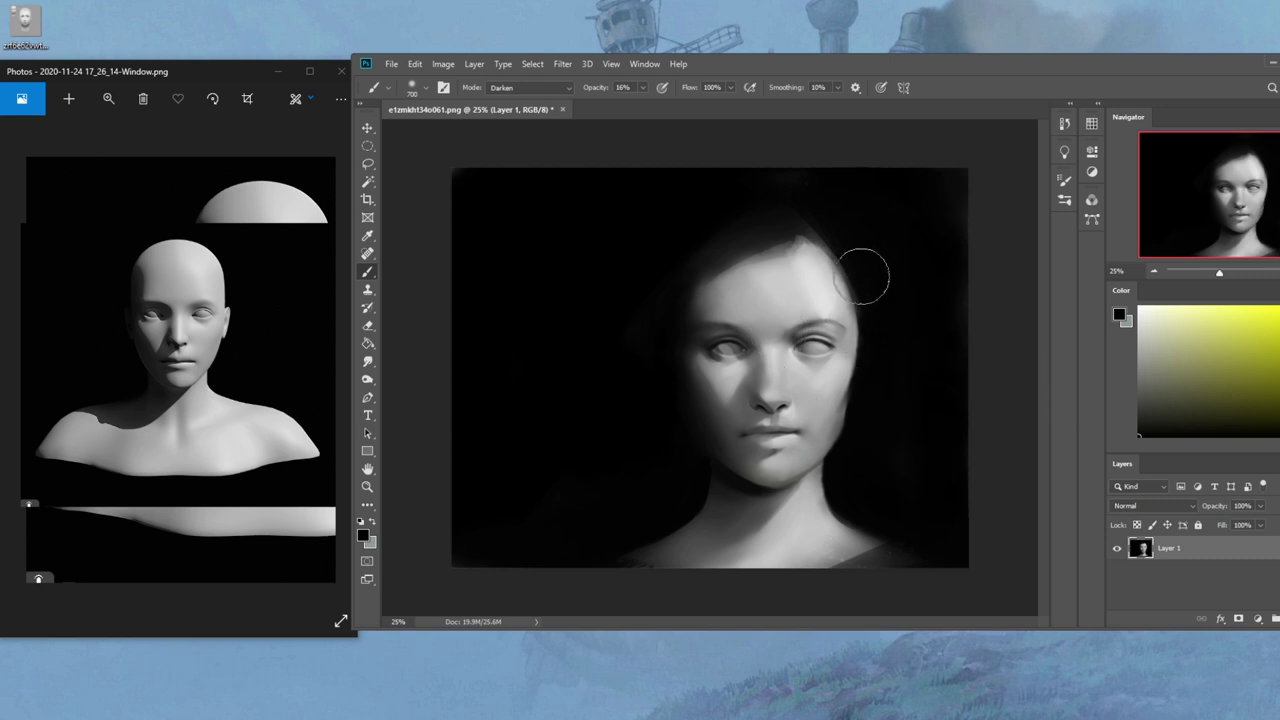
pyautogui.click(367, 361)
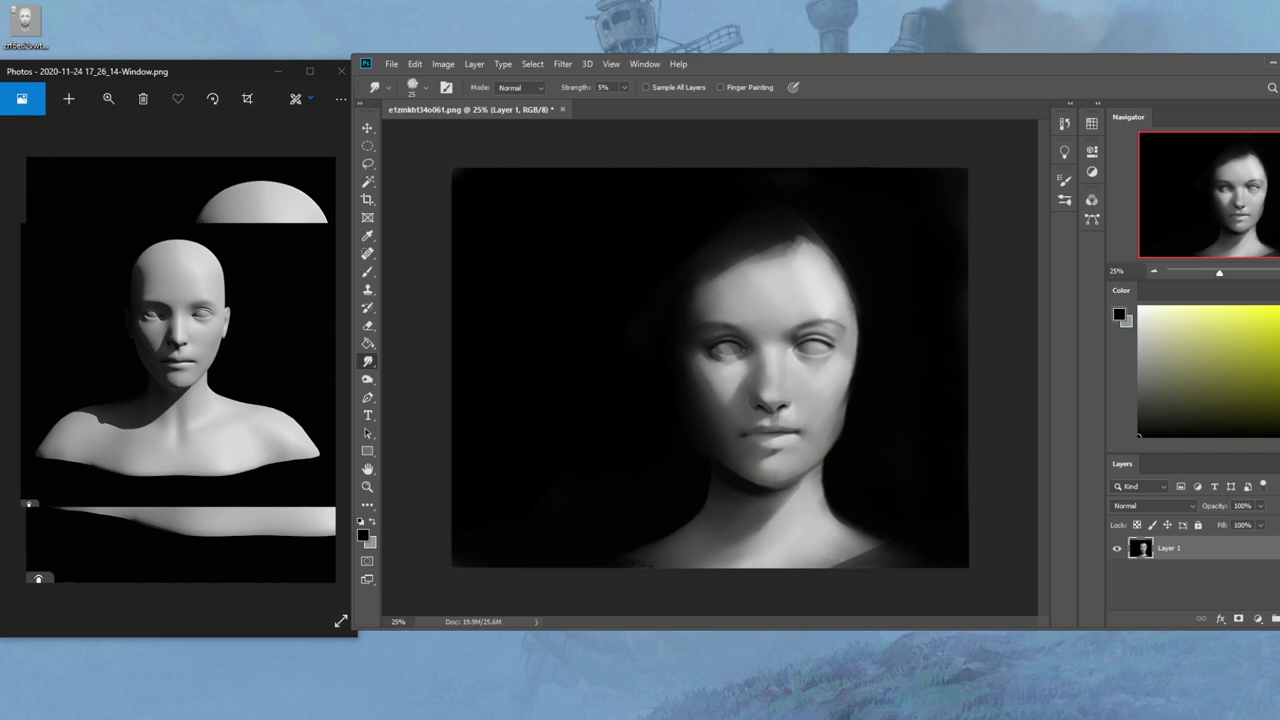
pyautogui.click(367, 271)
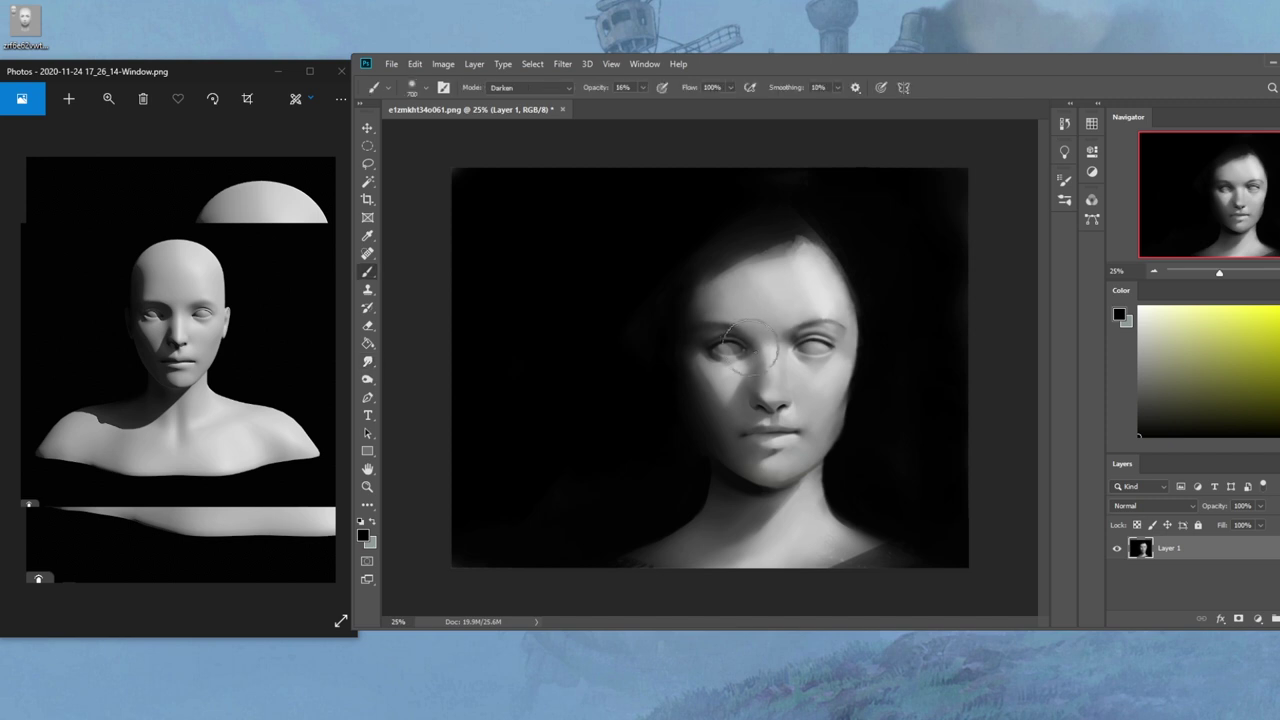
# Shade the left-hand eye with dark greys sampled there, using an 80 px brush in Normal mode at 37% opacity
pyautogui.keyDown('alt'); pyautogui.click(737, 363); pyautogui.keyUp('alt')
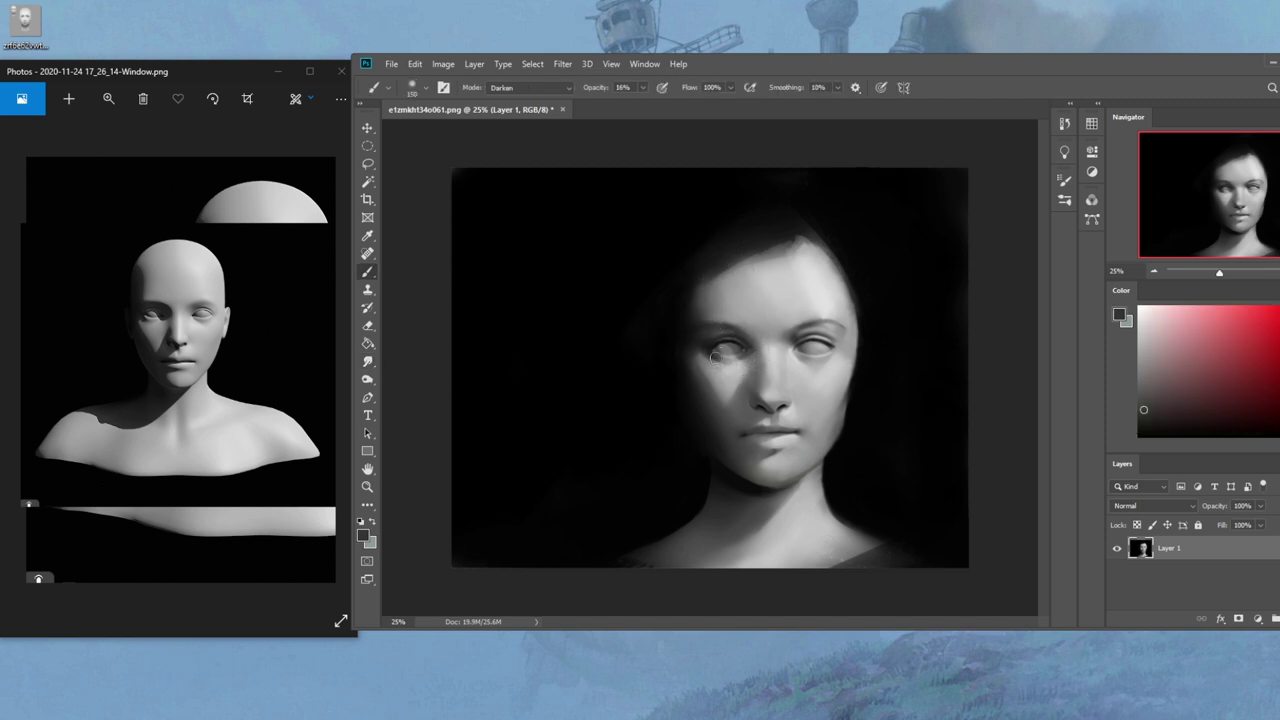
pyautogui.click(569, 88)
pyautogui.click(530, 94)
pyautogui.moveTo(642, 87); pyautogui.dragTo(655, 127)
pyautogui.press('[')
pyautogui.press('[')
pyautogui.keyDown('alt'); pyautogui.click(741, 342); pyautogui.keyUp('alt')
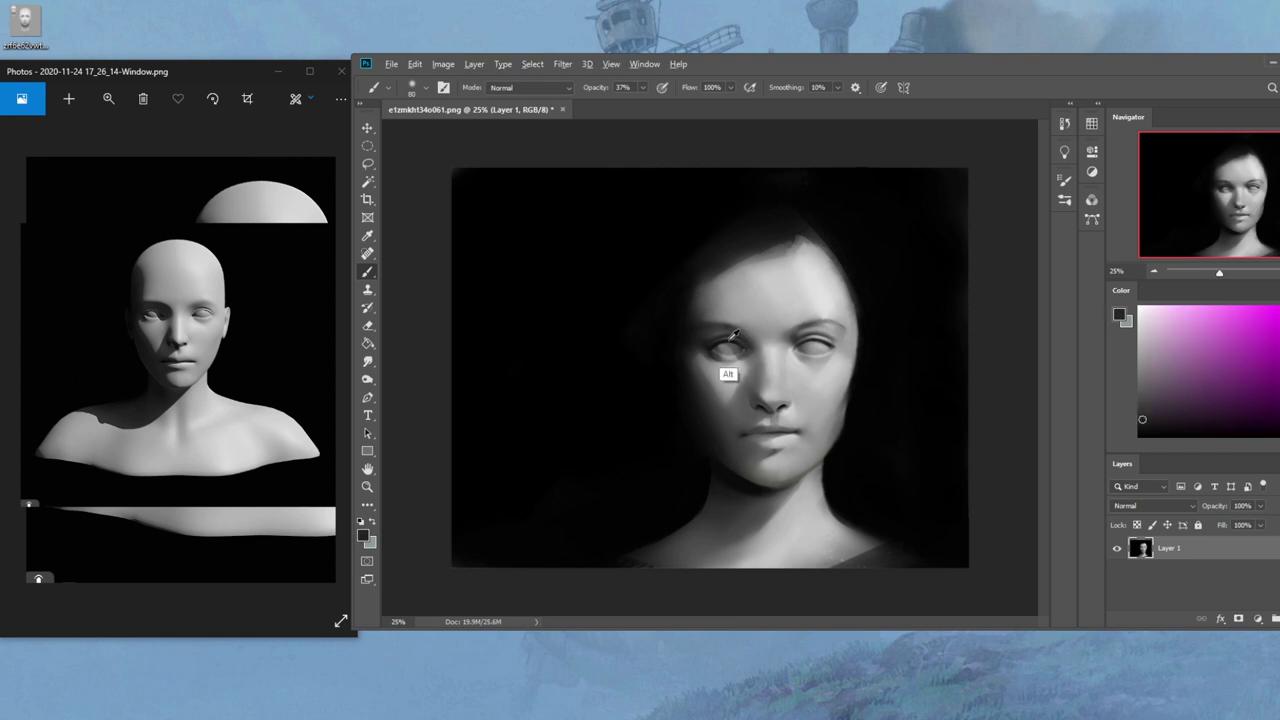
# Deepen the upper part of the left-hand eye with sampled dark greys in Darken mode at 58% opacity
pyautogui.click(644, 88)
pyautogui.click(657, 106)
pyautogui.click(546, 88)
pyautogui.click(531, 152)
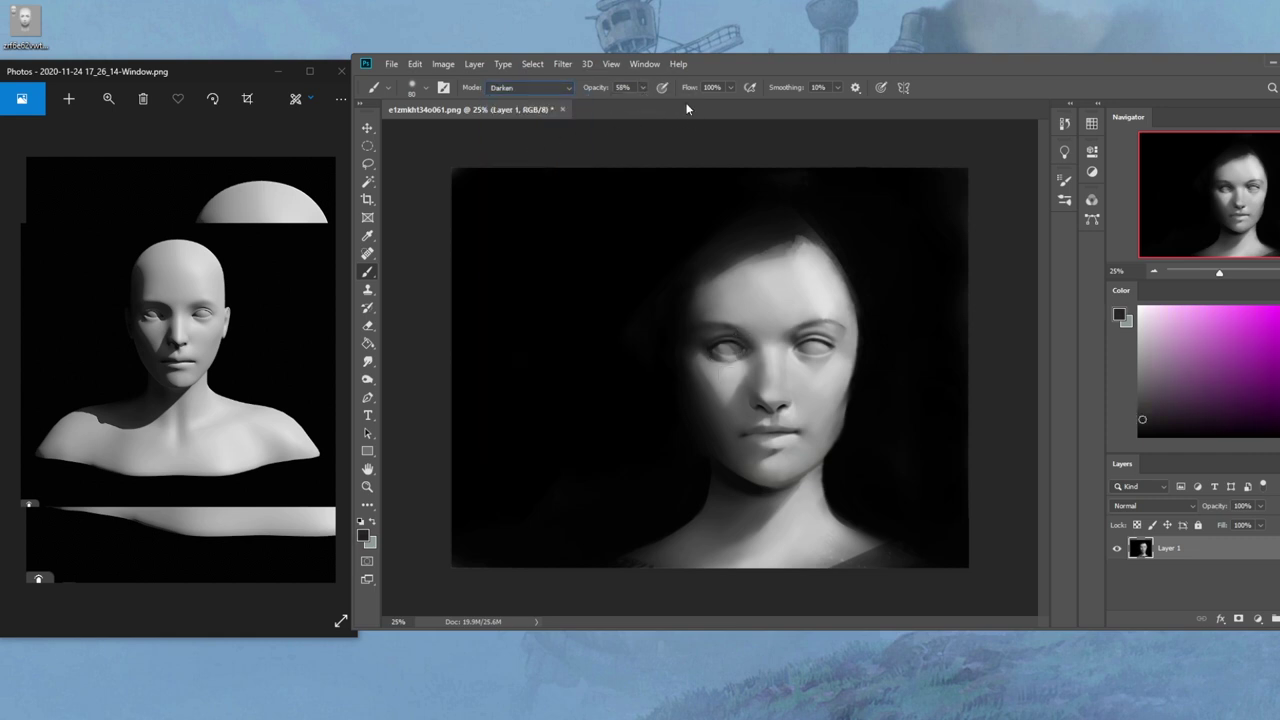
pyautogui.keyDown('alt'); pyautogui.click(736, 343); pyautogui.keyUp('alt')
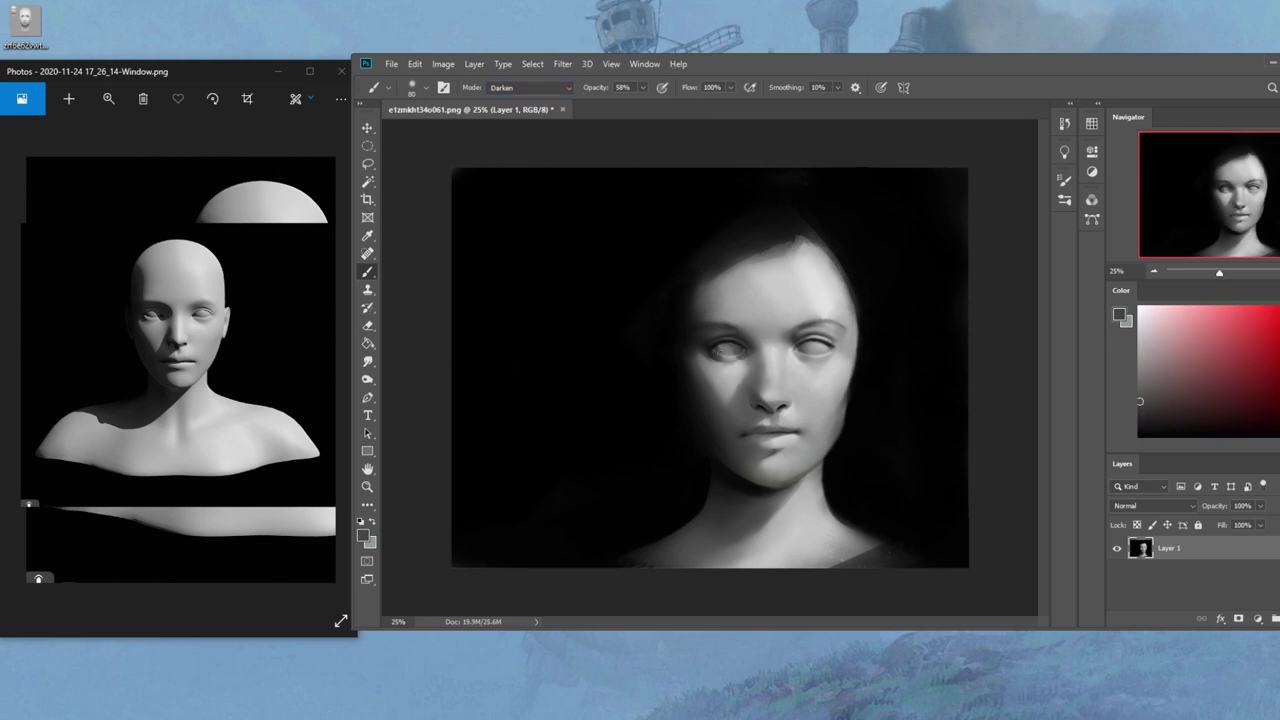
pyautogui.keyDown('alt'); pyautogui.click(726, 340); pyautogui.keyUp('alt')
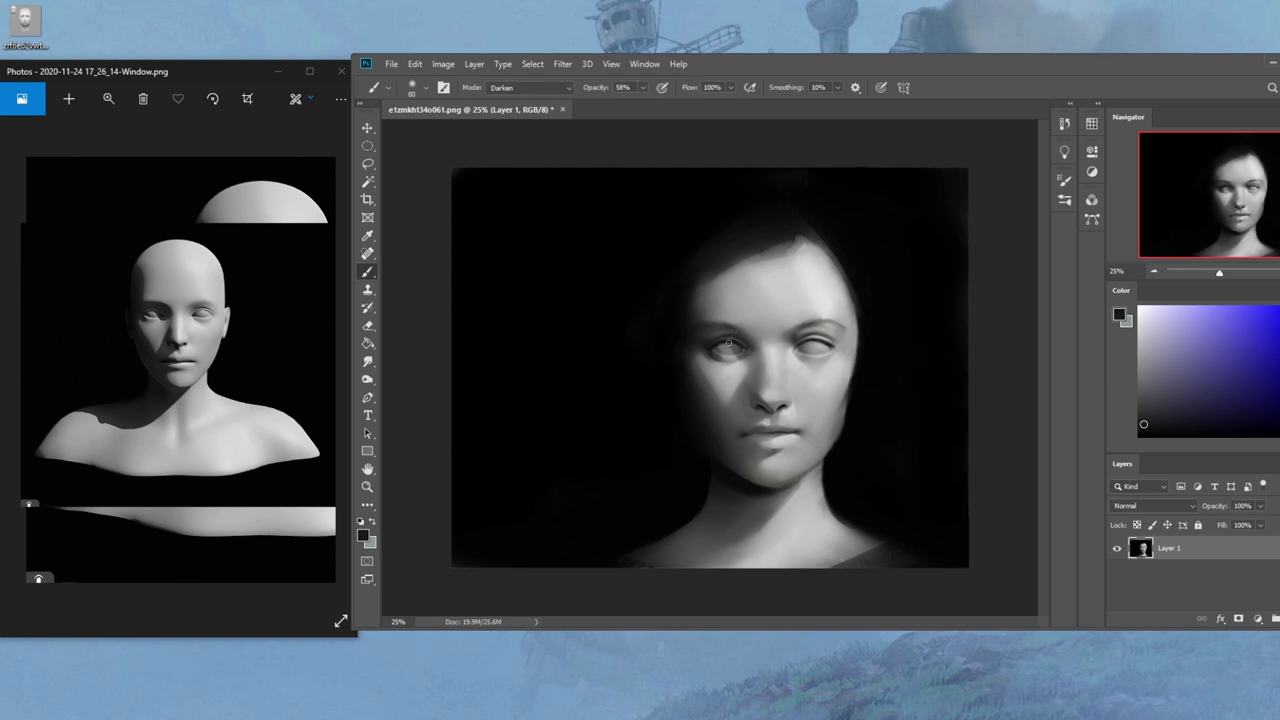
# Darken broad areas around the face with a very large soft brush, 1500 px and 1200 px, at 41% opacity
pyautogui.press(']')
pyautogui.press(']')
pyautogui.press(']')
pyautogui.press(']')
pyautogui.press(']')
pyautogui.press(']')
pyautogui.press(']')
pyautogui.press(']')
pyautogui.press(']')
pyautogui.press(']')
pyautogui.press(']')
pyautogui.press(']')
pyautogui.press(']')
pyautogui.press(']')
pyautogui.press(']')
pyautogui.press(']')
pyautogui.moveTo(635, 104); pyautogui.dragTo(622, 104)
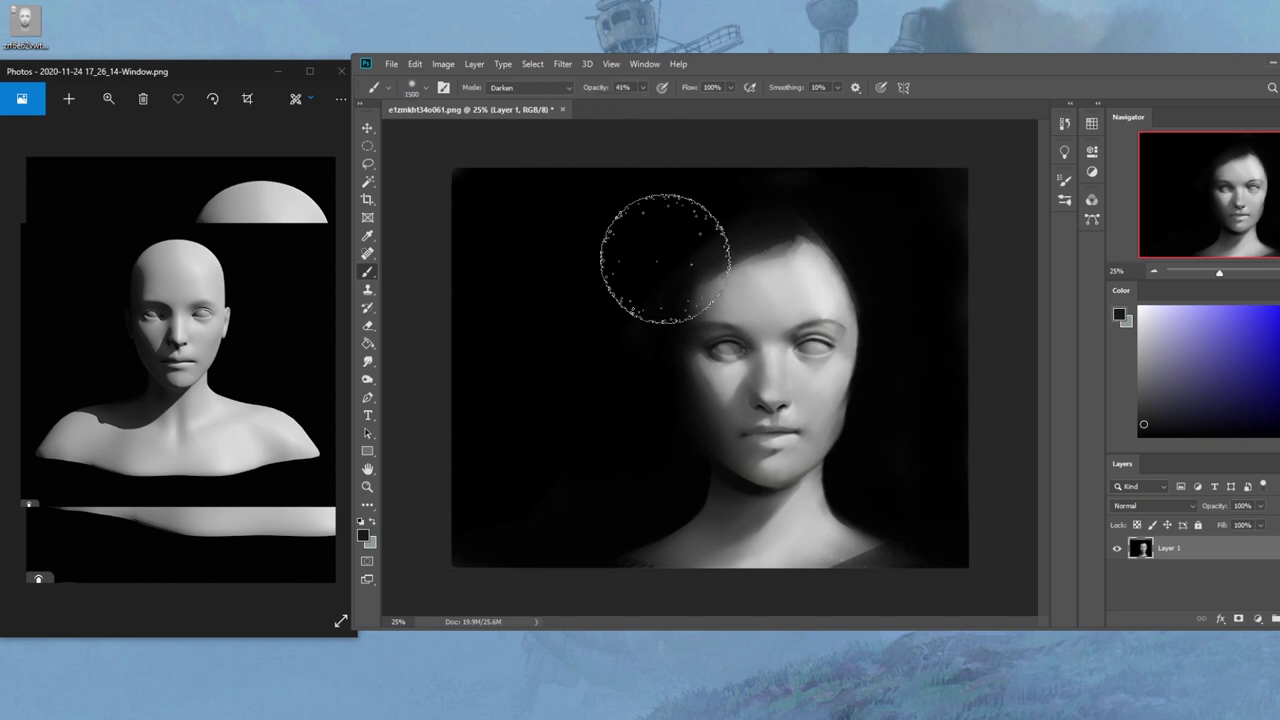
pyautogui.press('[')
pyautogui.press('[')
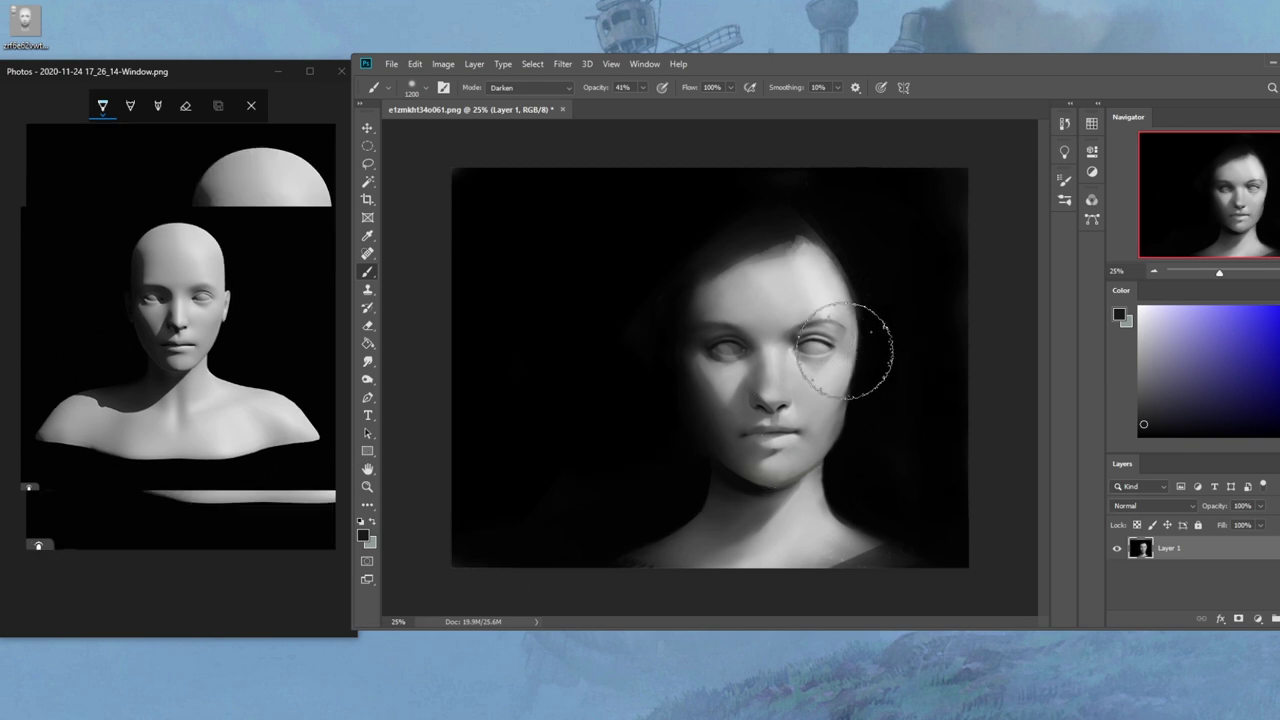
pyautogui.click(251, 105)
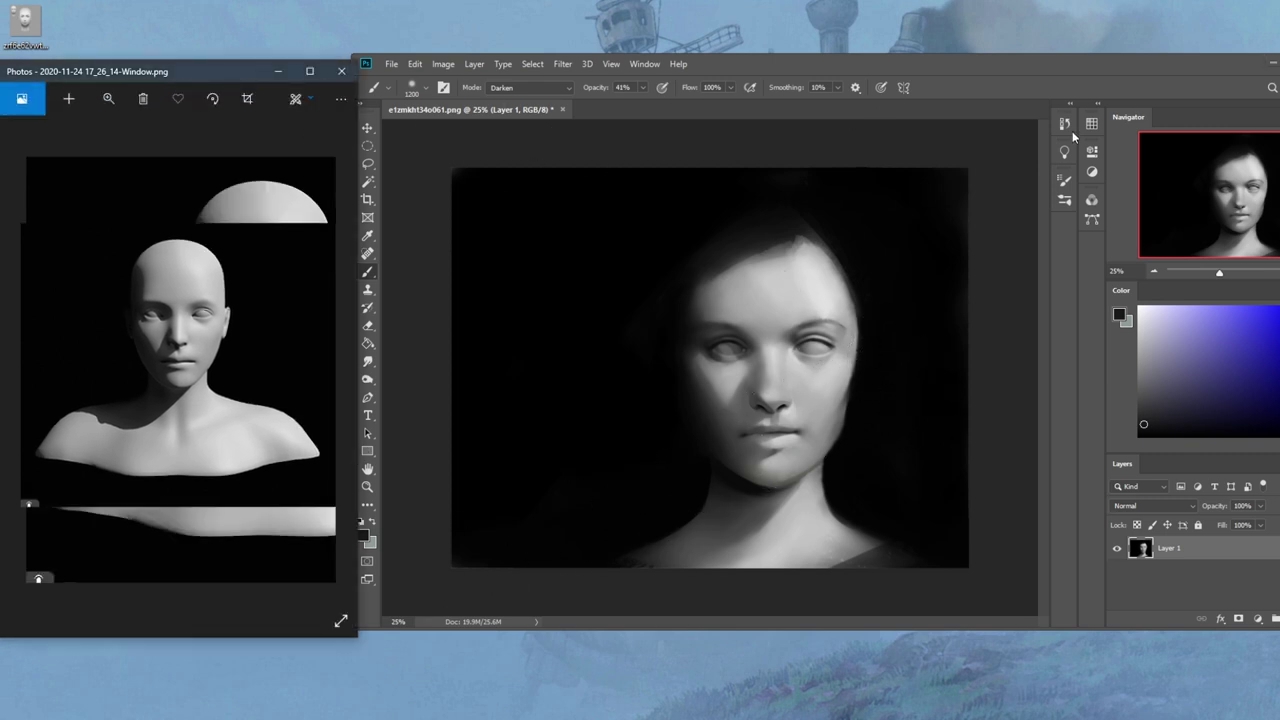
# Compare an earlier history state with the latest brush stroke and return to the latest one
pyautogui.click(1065, 124)
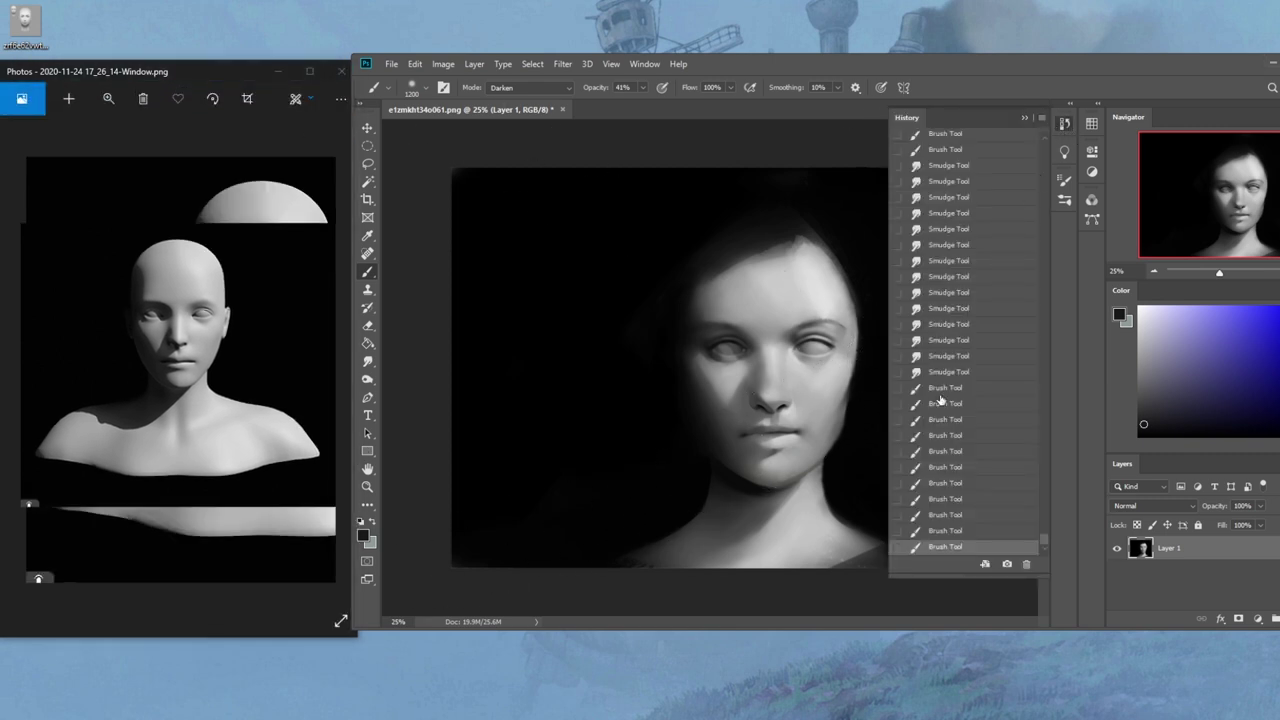
pyautogui.click(943, 486)
pyautogui.click(948, 548)
pyautogui.click(1023, 118)
# Shade the area beneath the left-hand eye with a 150 px dark brush, lowering its opacity to 18%
pyautogui.press('[')
pyautogui.press('[')
pyautogui.press('[')
pyautogui.press('[')
pyautogui.press('[')
pyautogui.press('[')
pyautogui.press('[')
pyautogui.press('[')
pyautogui.press('[')
pyautogui.moveTo(742, 356); pyautogui.dragTo(729, 369)
pyautogui.press('[')
pyautogui.click(644, 89)
pyautogui.click(629, 103)
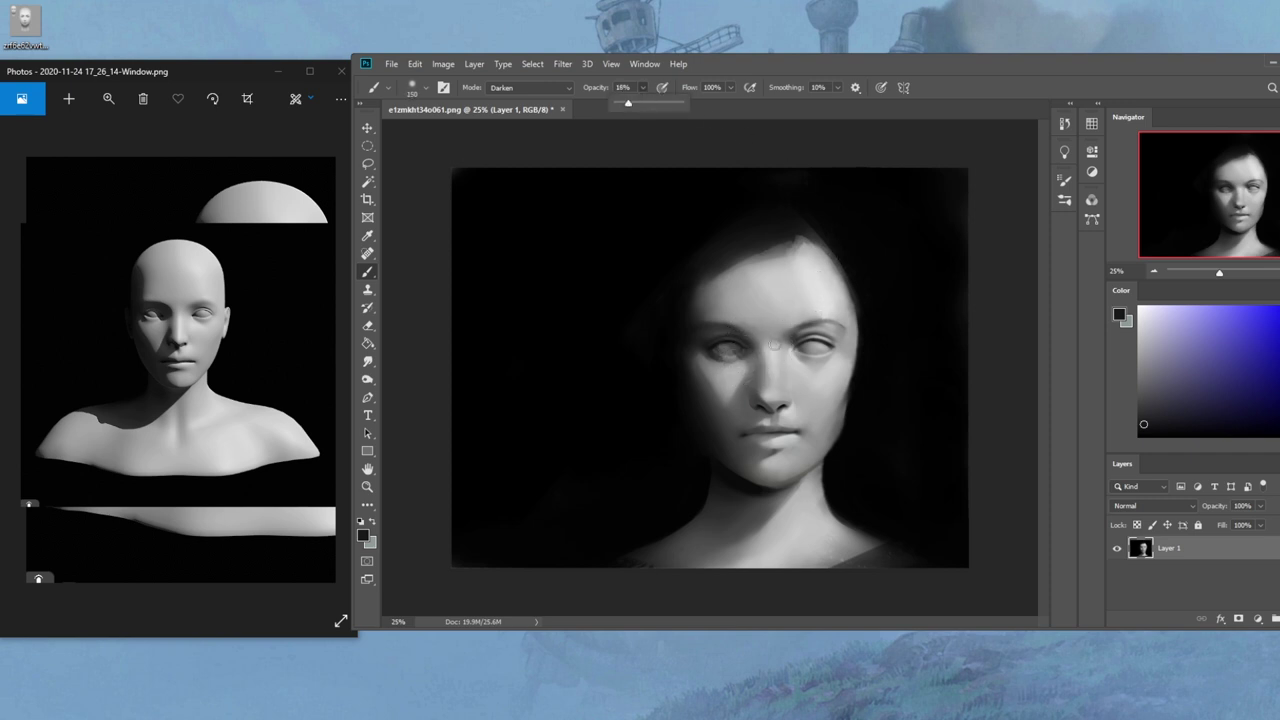
pyautogui.click(739, 367)
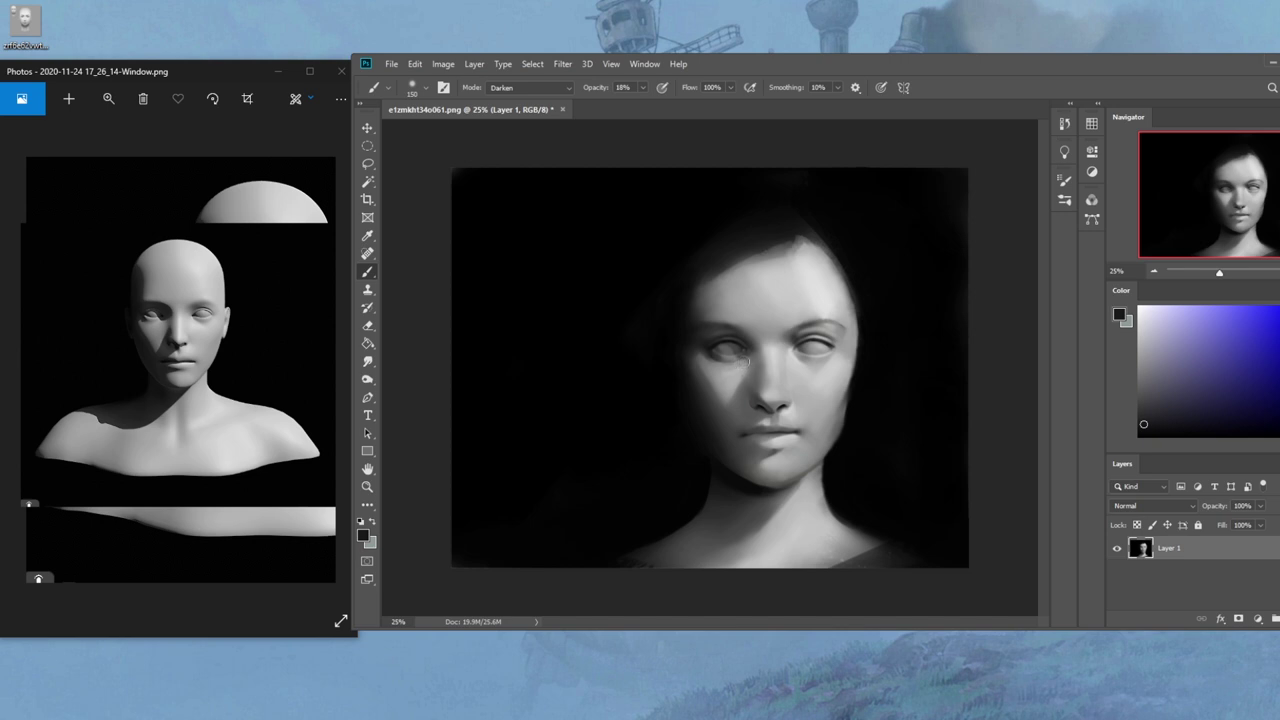
# Retouch the skin below the right-hand eye with sampled light greys, using the 150 px brush in Normal mode at 66% opacity
pyautogui.keyDown('alt'); pyautogui.click(831, 353); pyautogui.keyUp('alt')
pyautogui.click(537, 88)
pyautogui.click(537, 101)
pyautogui.click(643, 88)
pyautogui.moveTo(646, 103); pyautogui.dragTo(703, 108)
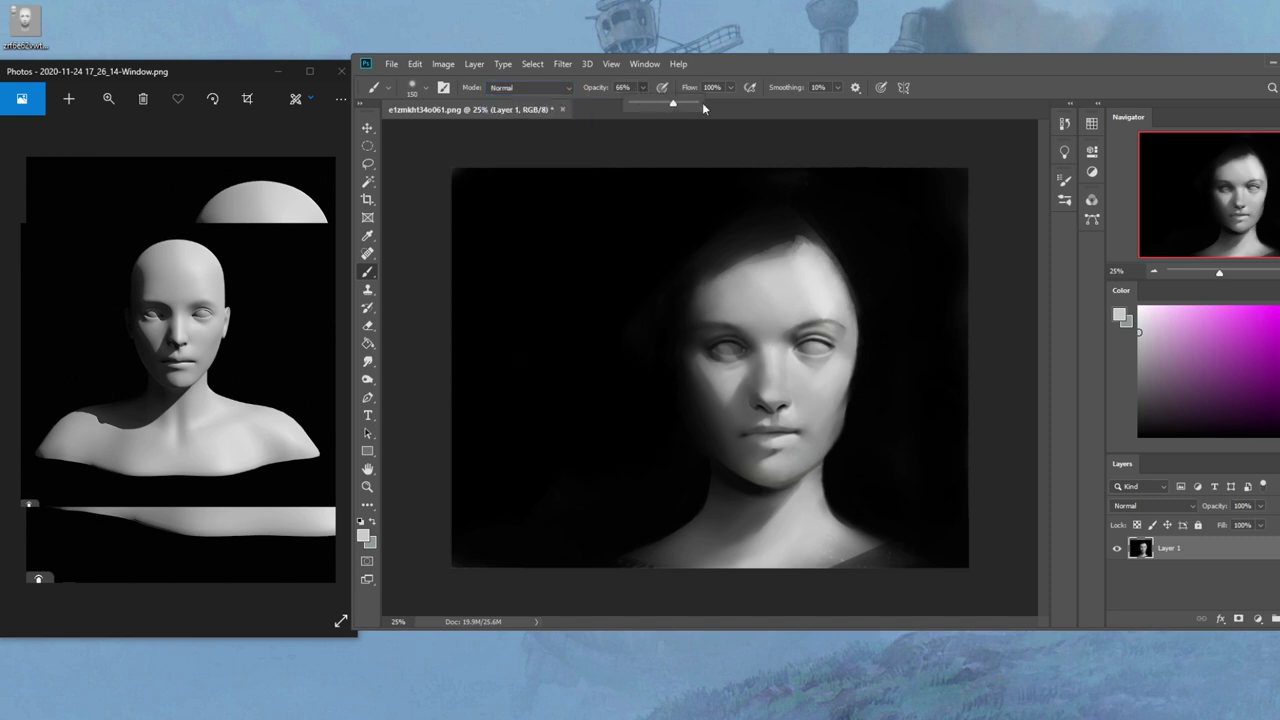
pyautogui.keyDown('alt'); pyautogui.click(839, 409); pyautogui.keyUp('alt')
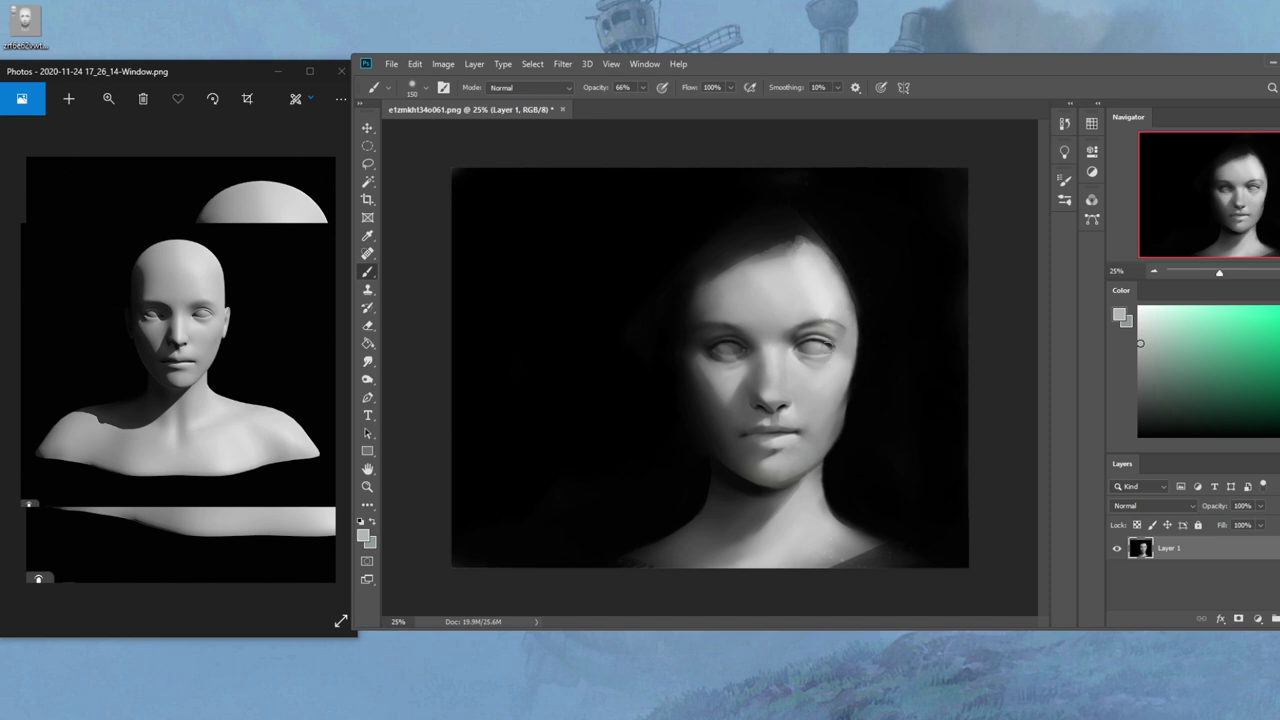
# Refine the cheek below the right-hand eye with the 30 px sketching brush preset and blend it with the Smudge tool
pyautogui.doubleClick(874, 472)
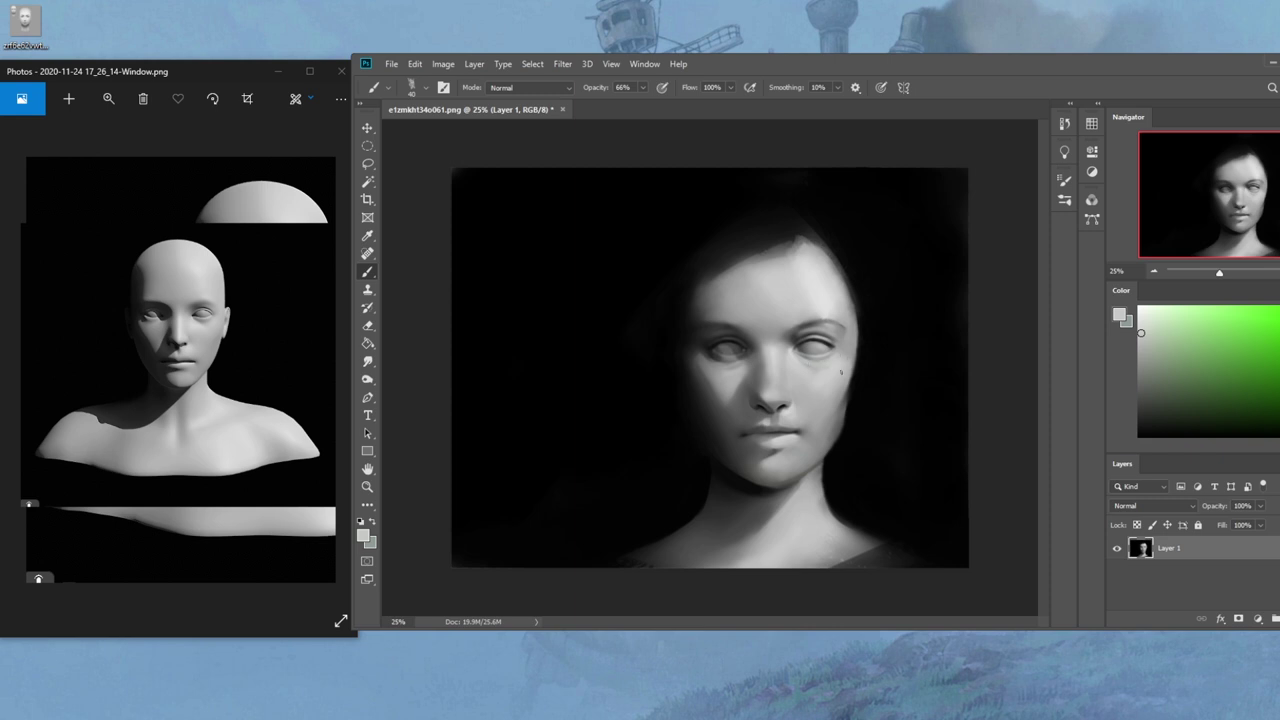
pyautogui.click(367, 360)
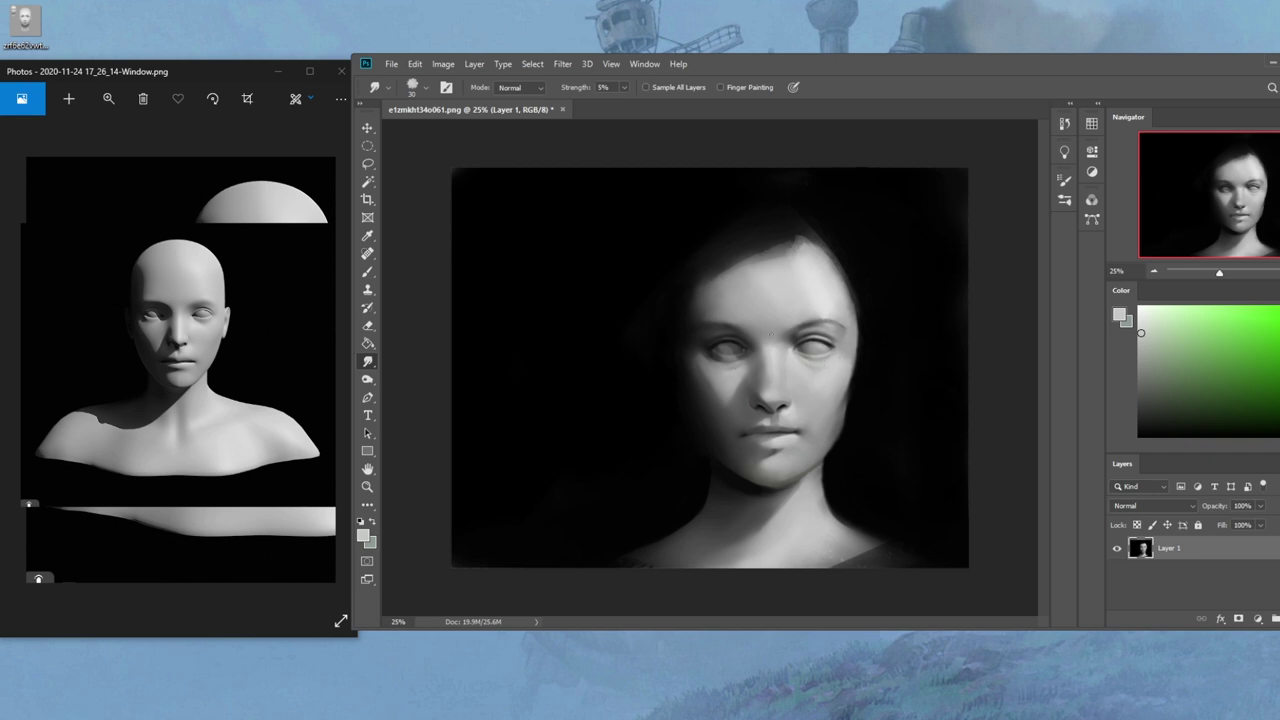
pyautogui.press('b')
# Touch up the lower eyelid areas of both eyes with sampled greys and smooth them with the Smudge tool
pyautogui.keyDown('alt'); pyautogui.click(735, 366); pyautogui.keyUp('alt')
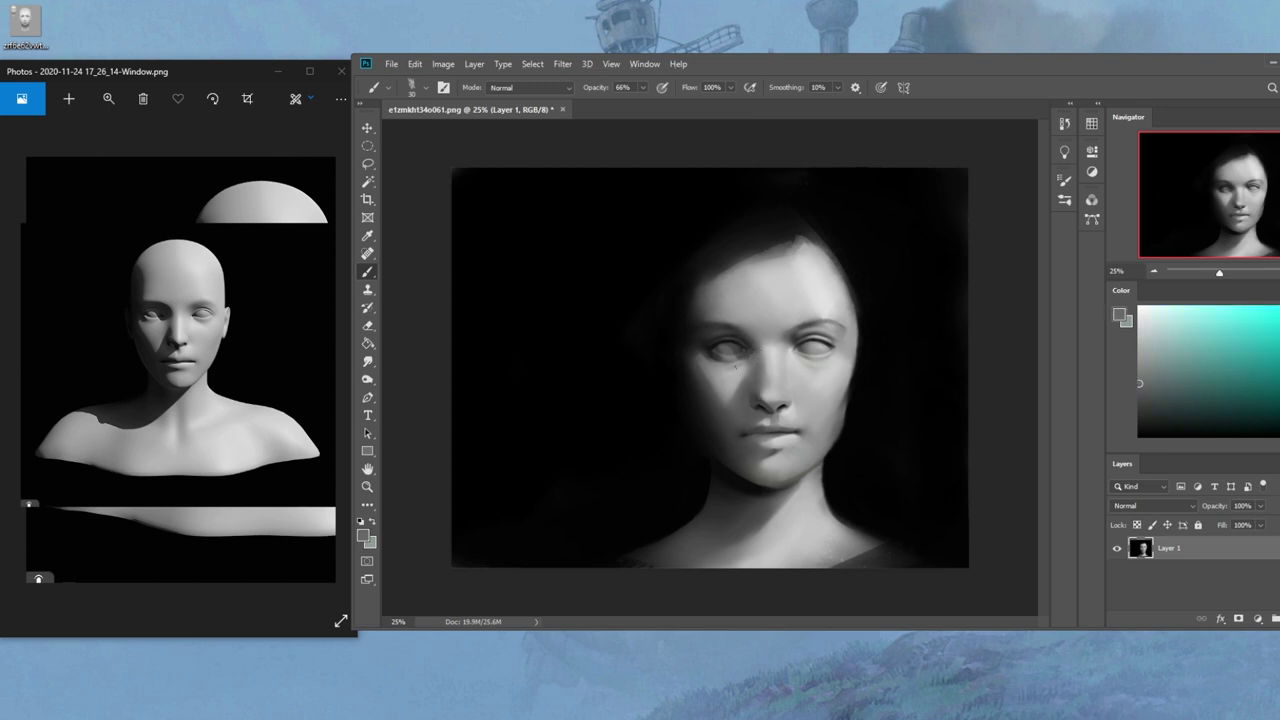
pyautogui.keyDown('alt'); pyautogui.click(735, 366); pyautogui.keyUp('alt')
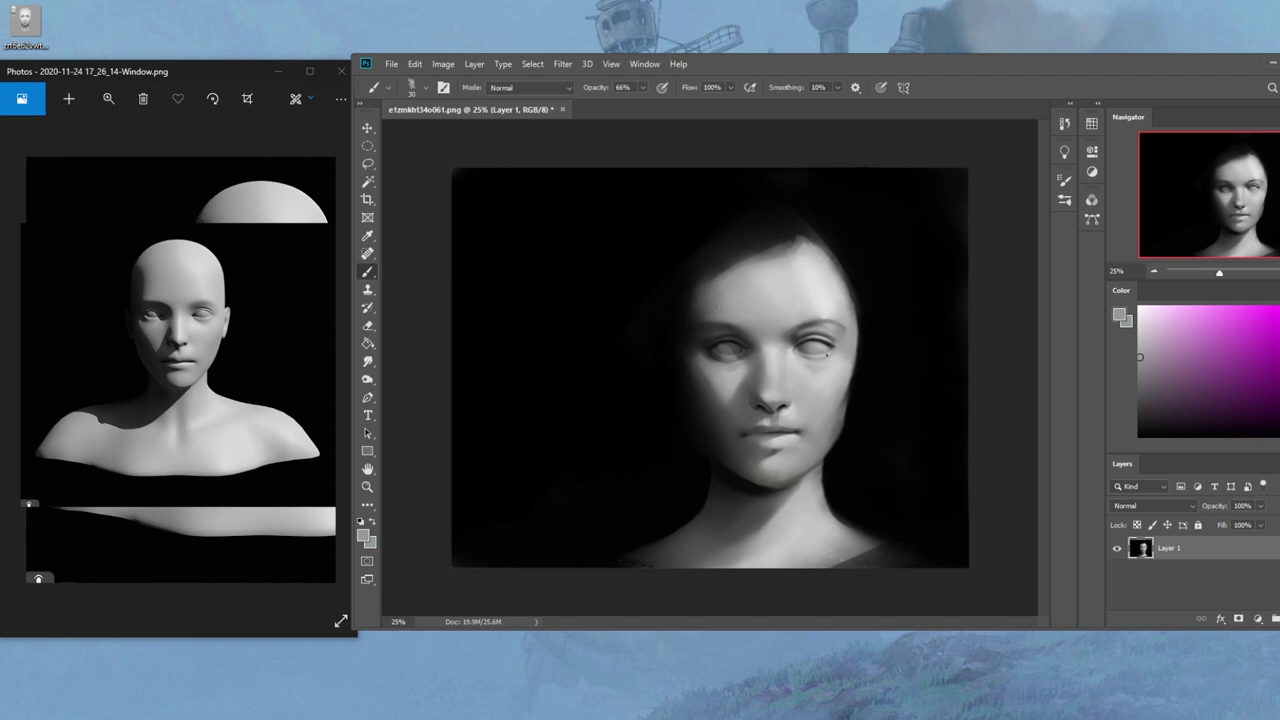
pyautogui.press('r')
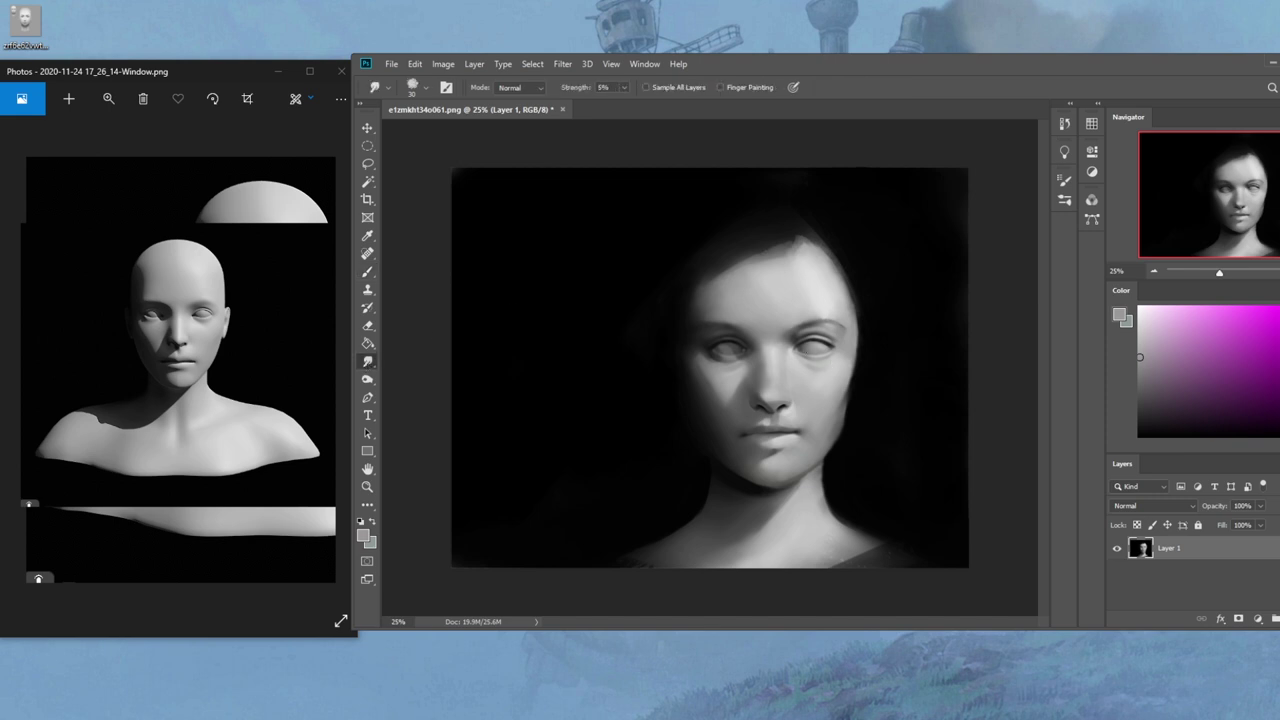
pyautogui.press('b')
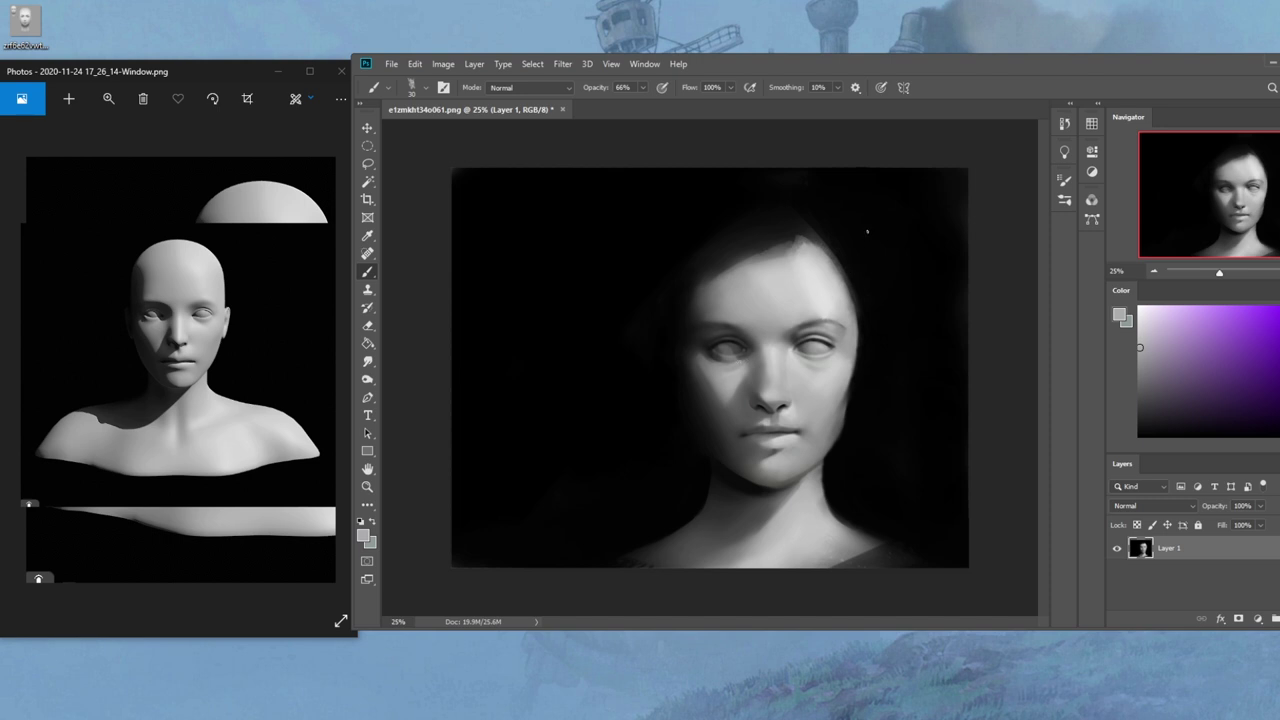
# Touch up the shadow near the forehead and hairline with a sampled dark grey and smooth it with the Smudge tool
pyautogui.keyDown('alt'); pyautogui.click(721, 410); pyautogui.keyUp('alt')
pyautogui.keyDown('alt'); pyautogui.click(699, 398); pyautogui.keyUp('alt')
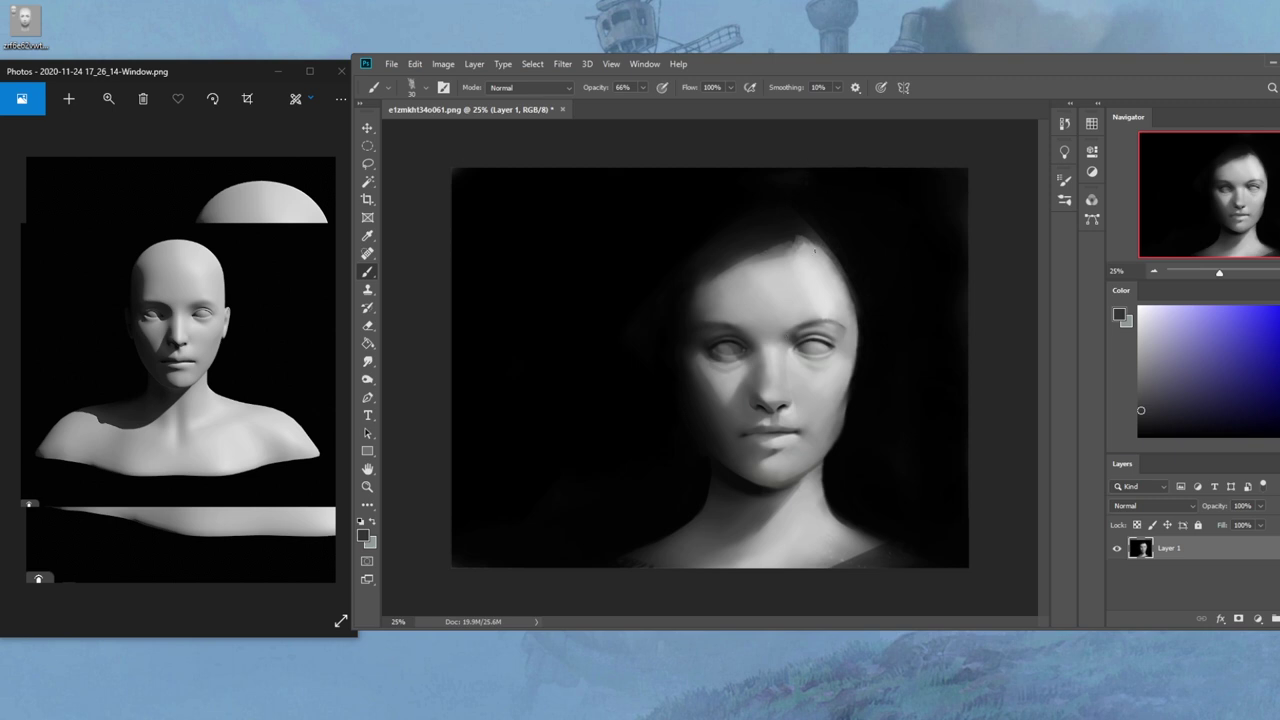
pyautogui.click(367, 361)
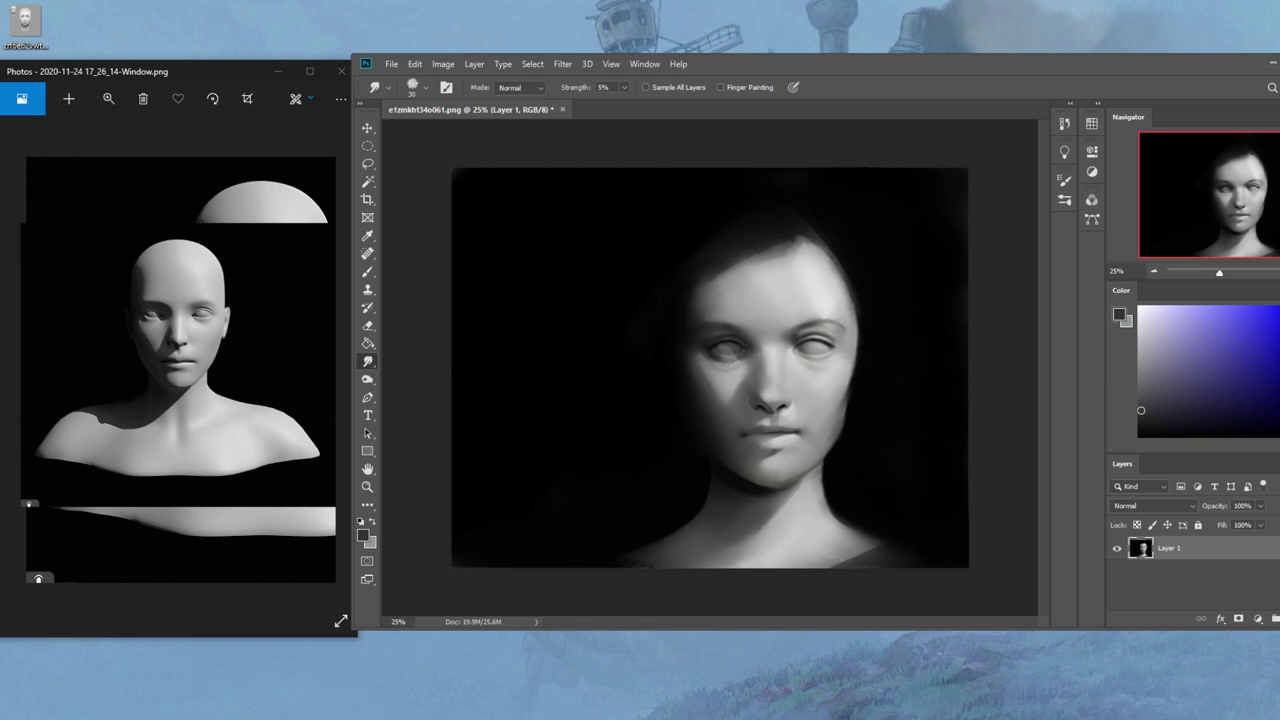
pyautogui.press('b')
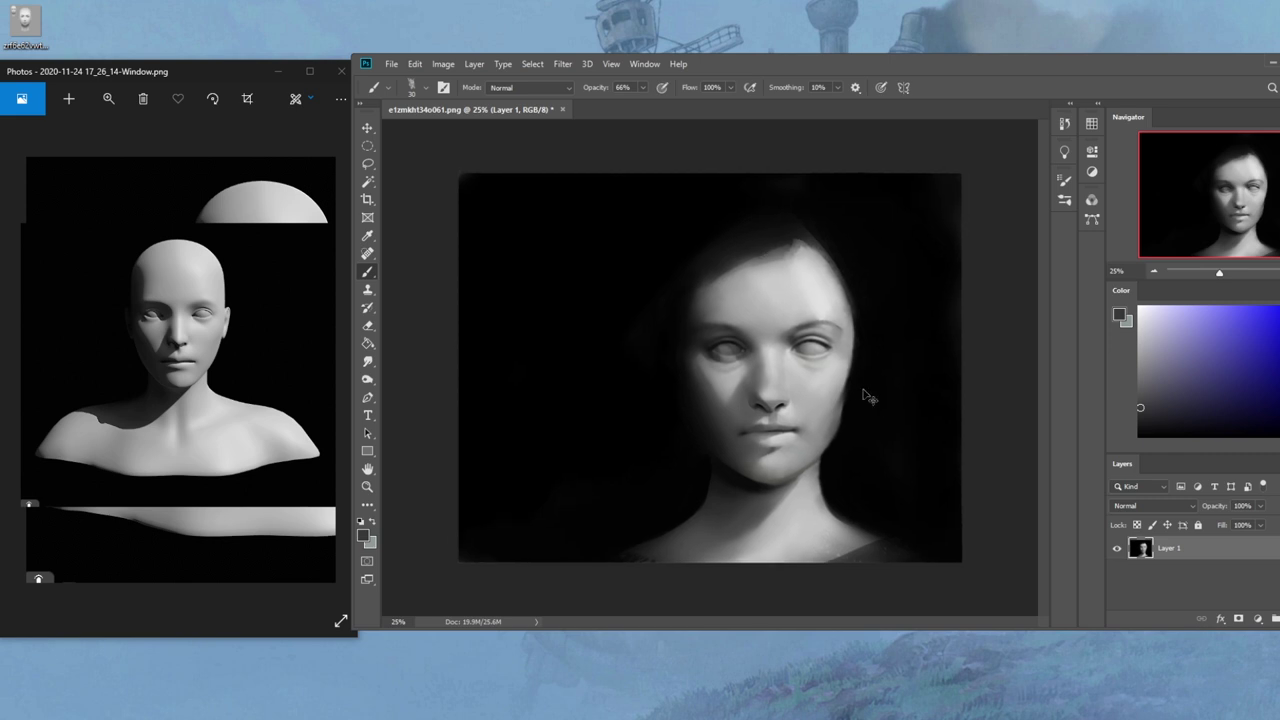
pyautogui.hotkey('ctrl', '-')
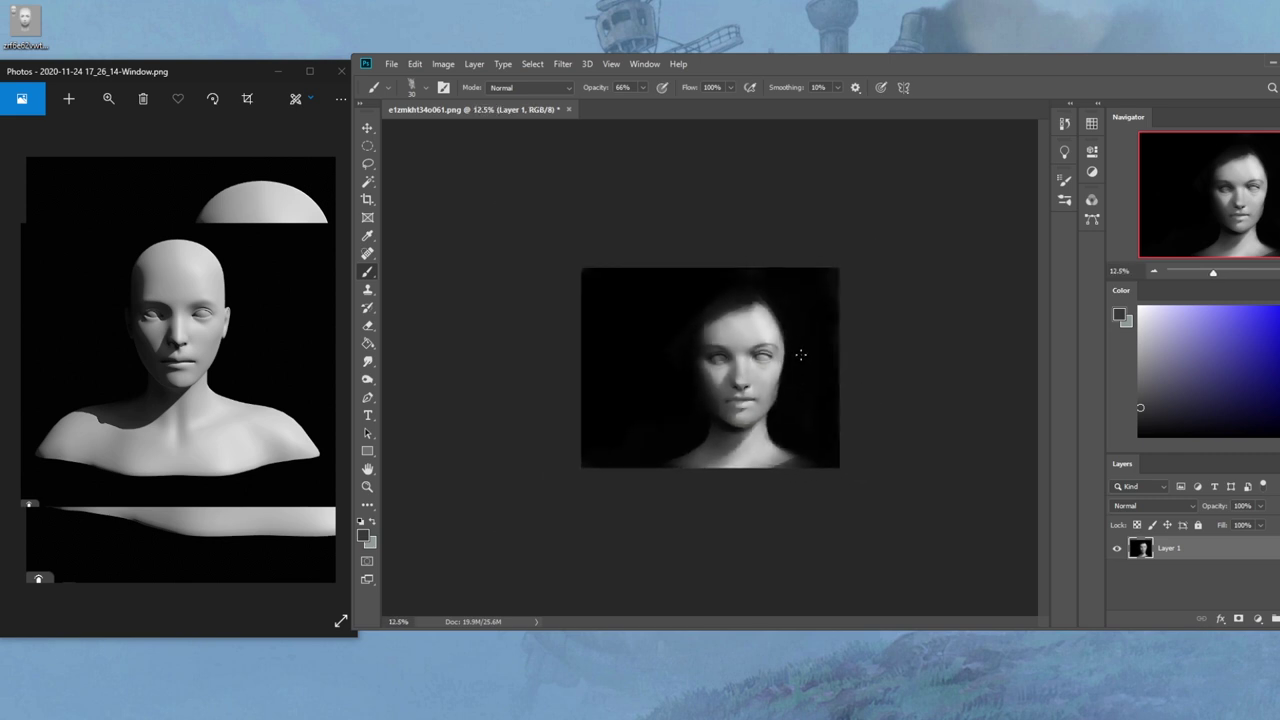
pyautogui.rightClick(367, 361)
pyautogui.click(410, 389)
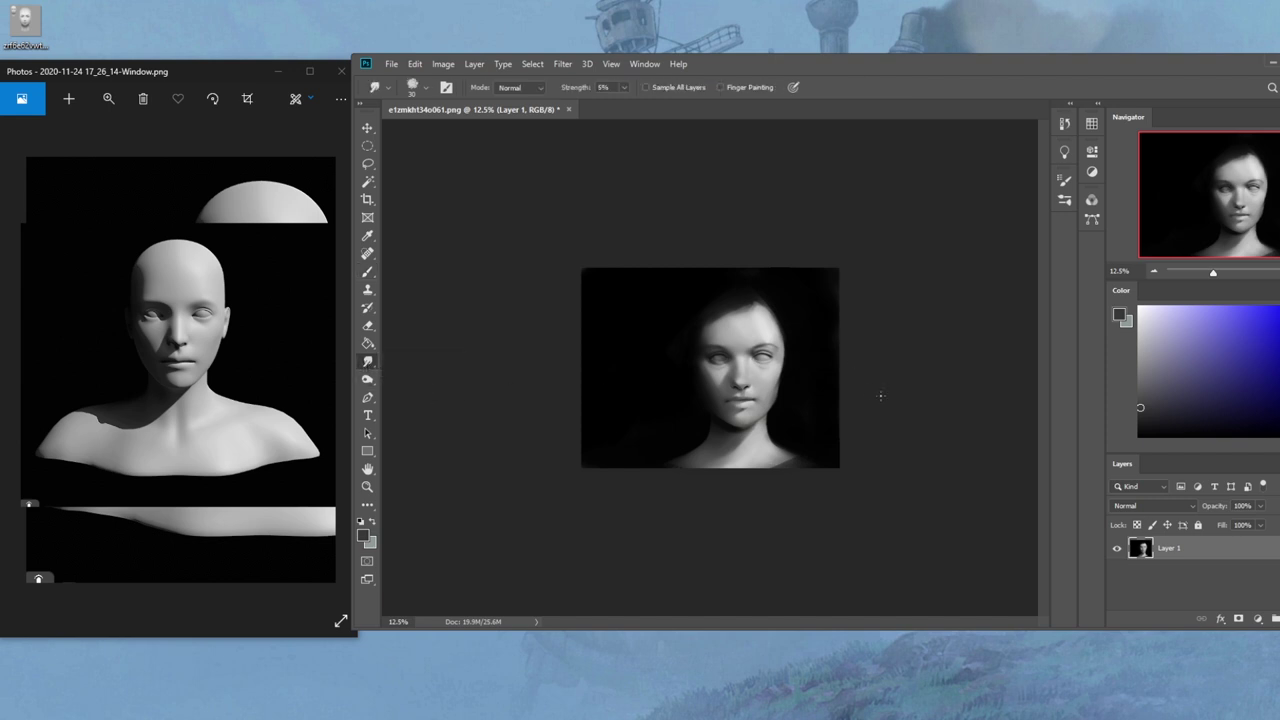
# Duplicate the painting layer and apply a Gaussian Blur with a 37.4 px radius to the copy
pyautogui.hotkey('ctrl', 'j')
pyautogui.click(562, 64)
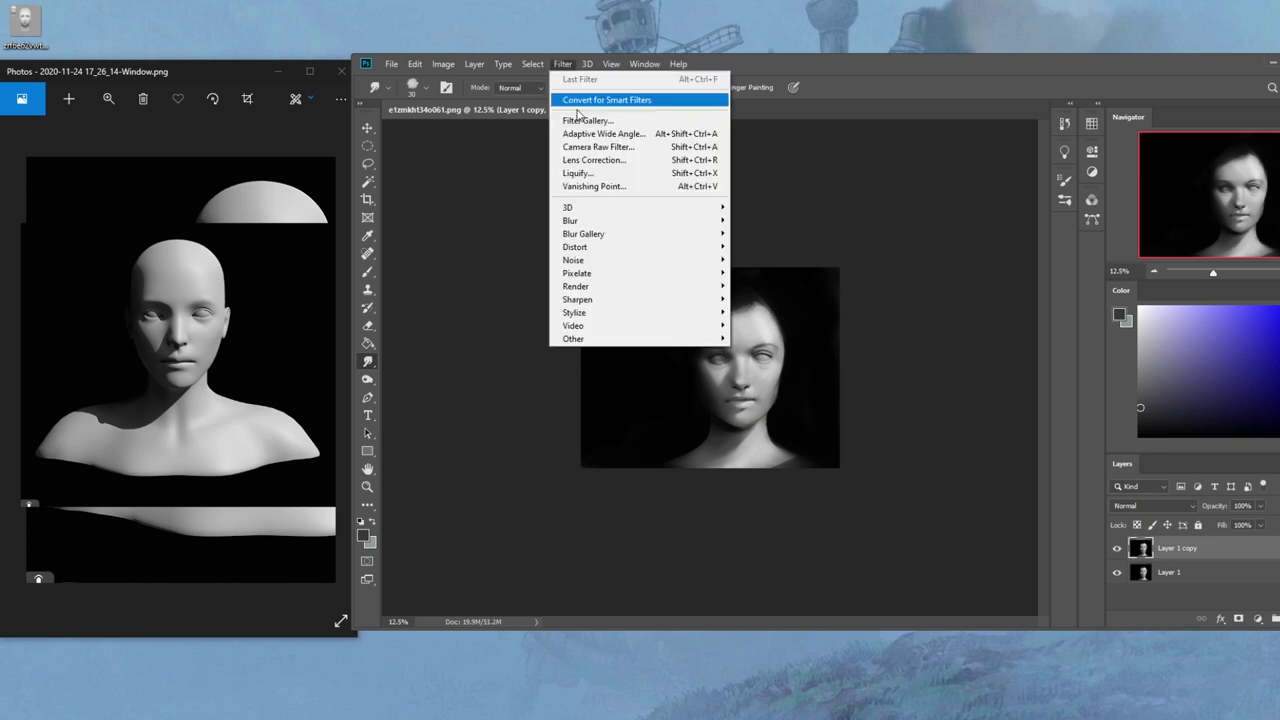
pyautogui.moveTo(590, 222)
pyautogui.click(770, 272)
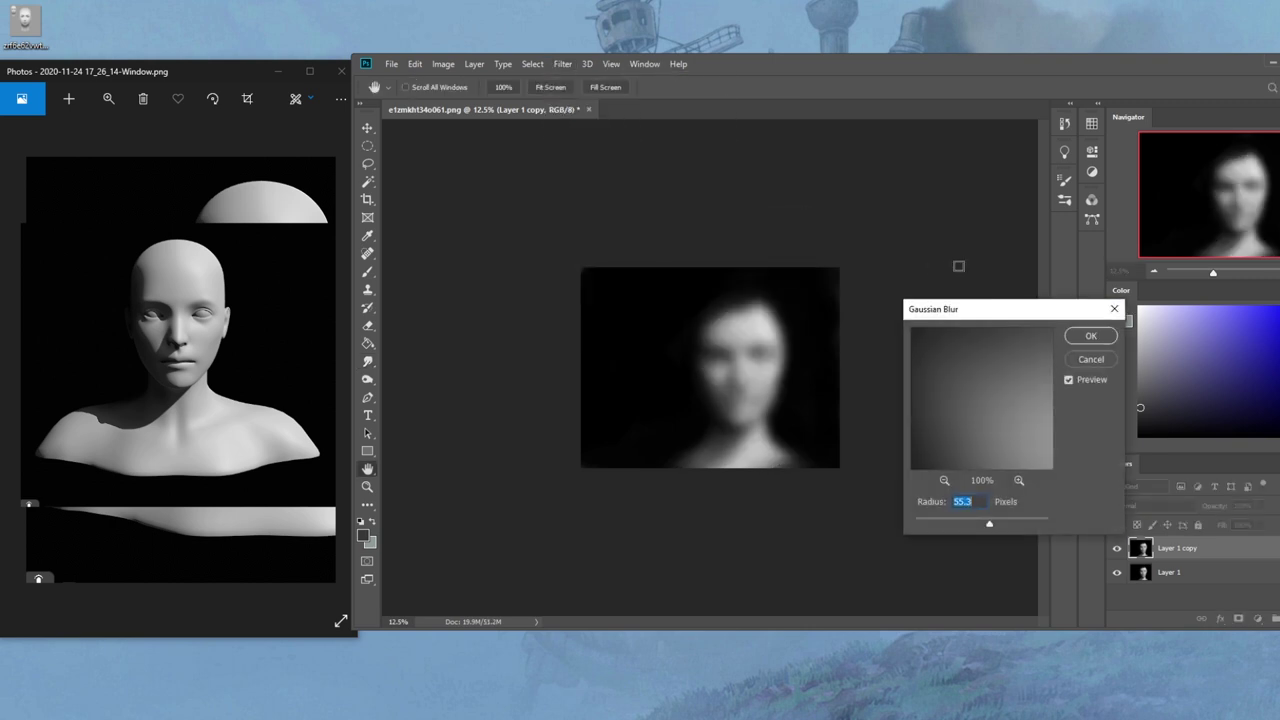
pyautogui.moveTo(987, 527); pyautogui.dragTo(983, 527)
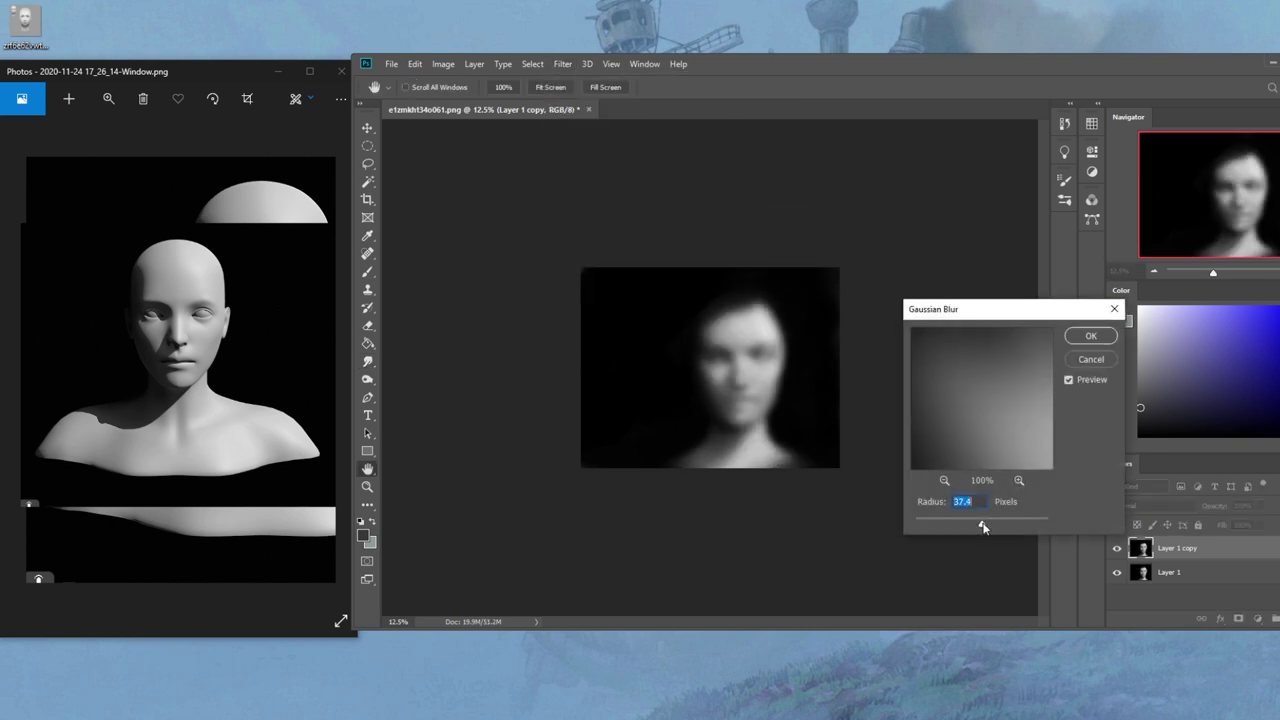
pyautogui.click(1097, 336)
# Erase the blur over the eyes, nose and mouth with a large Eraser at 100% opacity, reduced from 1100 to 1000 px
pyautogui.press('e')
pyautogui.press(']')
pyautogui.press(']')
pyautogui.press(']')
pyautogui.press(']')
pyautogui.press(']')
pyautogui.press(']')
pyautogui.press(']')
pyautogui.press(']')
pyautogui.press(']')
pyautogui.click(759, 353)
pyautogui.click(587, 88)
pyautogui.moveTo(586, 103); pyautogui.dragTo(700, 104)
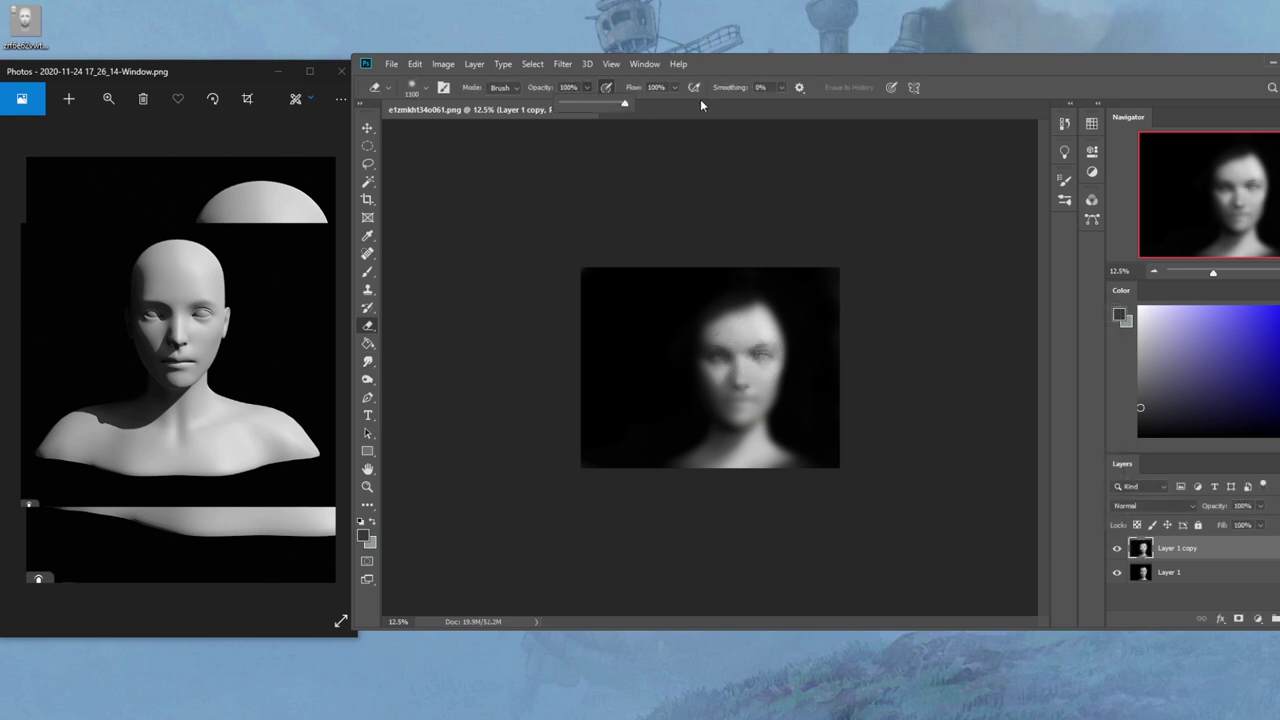
pyautogui.click(748, 372)
pyautogui.moveTo(748, 368)
pyautogui.mouseDown()
pyautogui.moveTo(742, 346)
pyautogui.moveTo(744, 376)
pyautogui.mouseUp()
pyautogui.press('[')
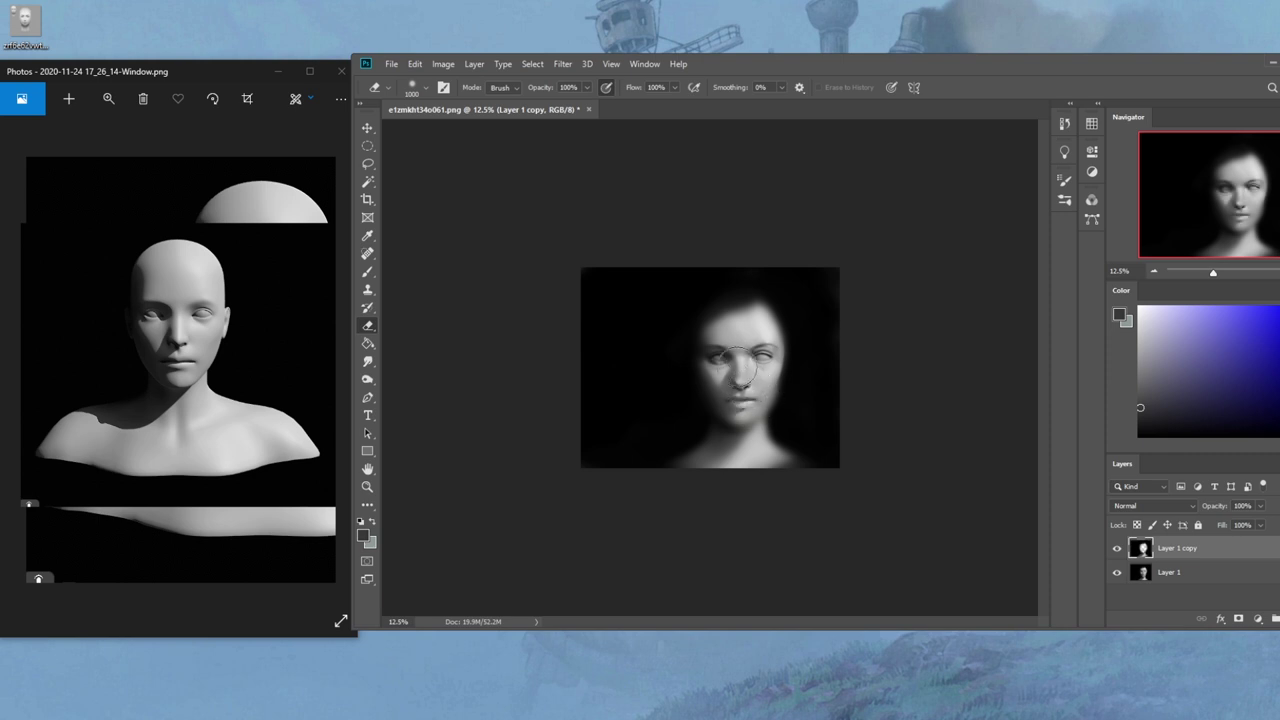
# Enlarge the Eraser to 1700 px for clearing blur from the face and compare the painting with the blurred copy hidden and shown
pyautogui.press(']')
pyautogui.press(']')
pyautogui.press(']')
pyautogui.press(']')
pyautogui.press(']')
pyautogui.press(']')
pyautogui.press(']')
pyautogui.click(1116, 550)
pyautogui.click(1115, 550)
pyautogui.click(1117, 550)
pyautogui.click(1117, 550)
# Add a new layer above the blurred copy and set its blending mode to Darken
pyautogui.click(1258, 619)
pyautogui.click(1155, 505)
pyautogui.click(1140, 423)
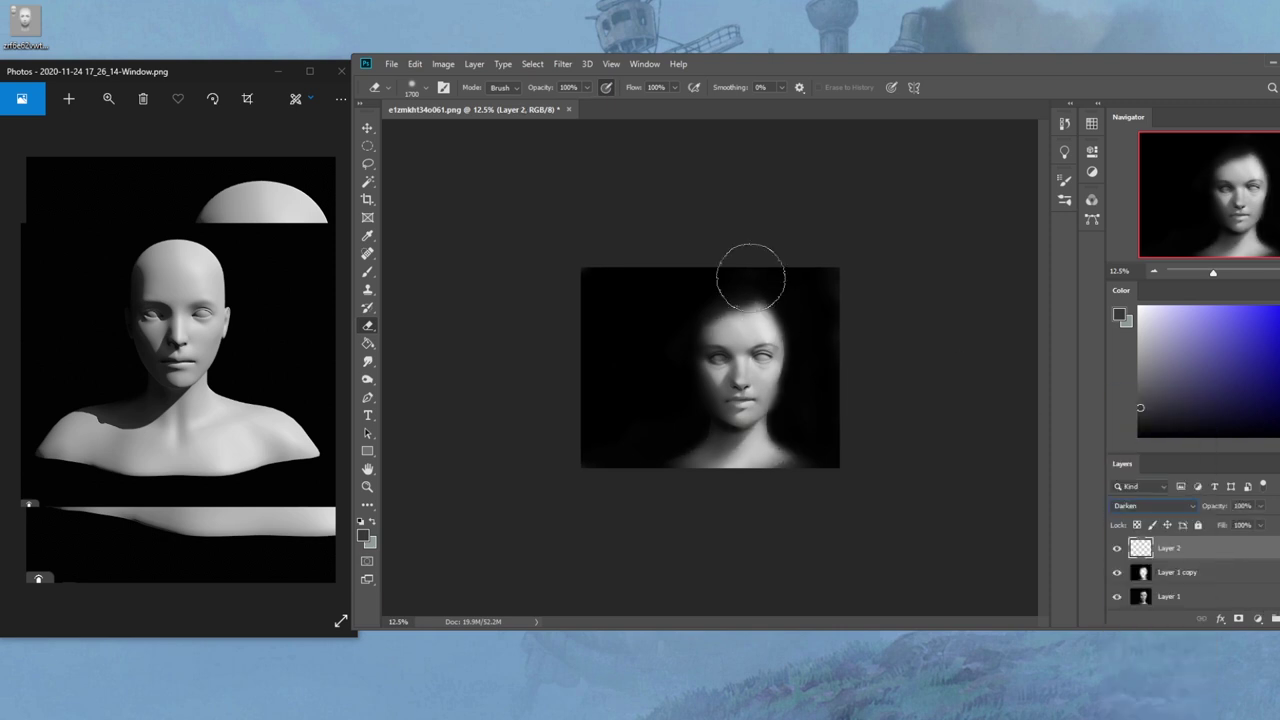
pyautogui.click(820, 286)
pyautogui.click(823, 287)
# Darken the forehead with sampled background black and a soft 2000 px brush, lowering the opacity from 66% to 23%
pyautogui.press('b')
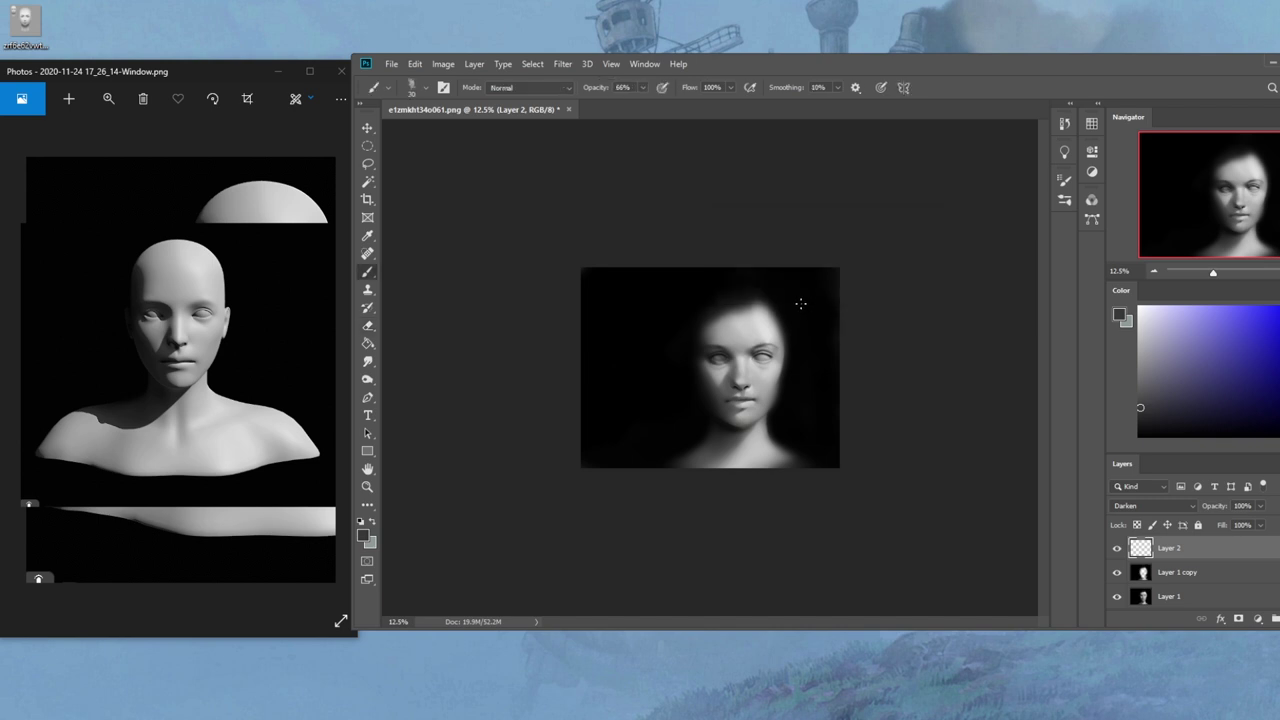
pyautogui.keyDown('alt'); pyautogui.click(801, 304); pyautogui.keyUp('alt')
pyautogui.rightClick(741, 257)
pyautogui.doubleClick(765, 389)
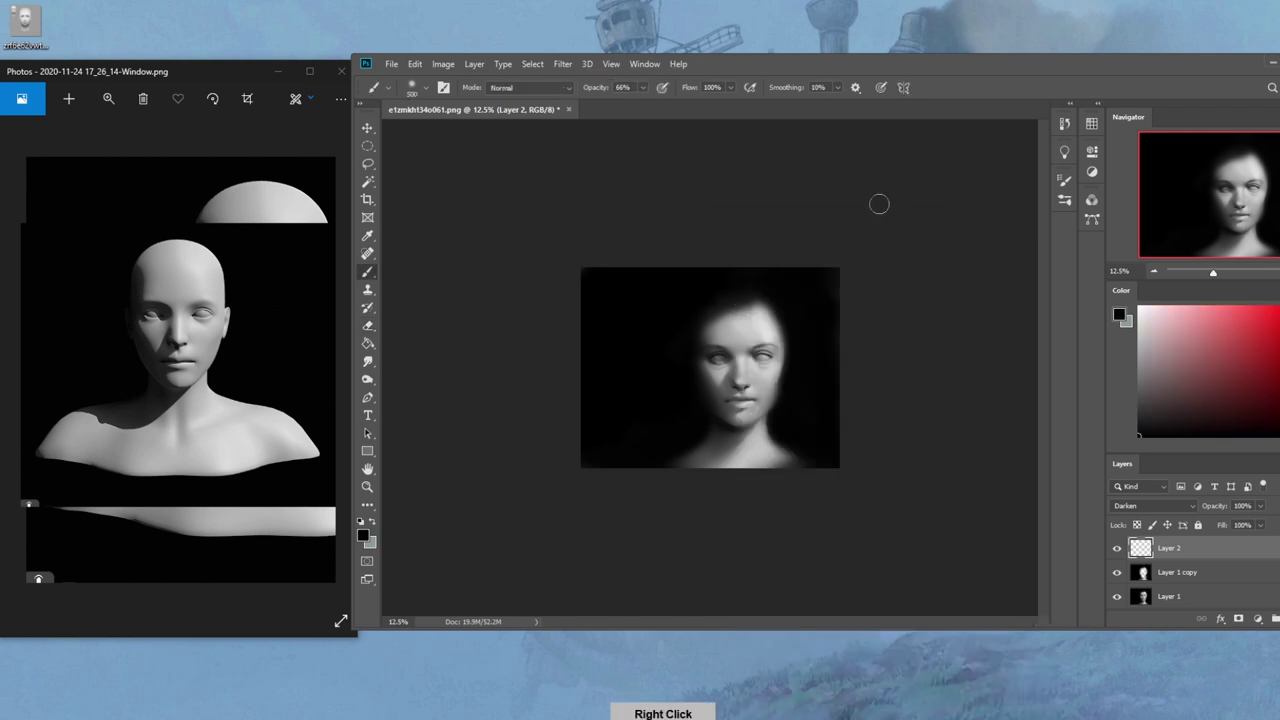
pyautogui.press(']')
pyautogui.press(']')
pyautogui.press(']')
pyautogui.press(']')
pyautogui.press(']')
pyautogui.press(']')
pyautogui.press(']')
pyautogui.press(']')
pyautogui.press(']')
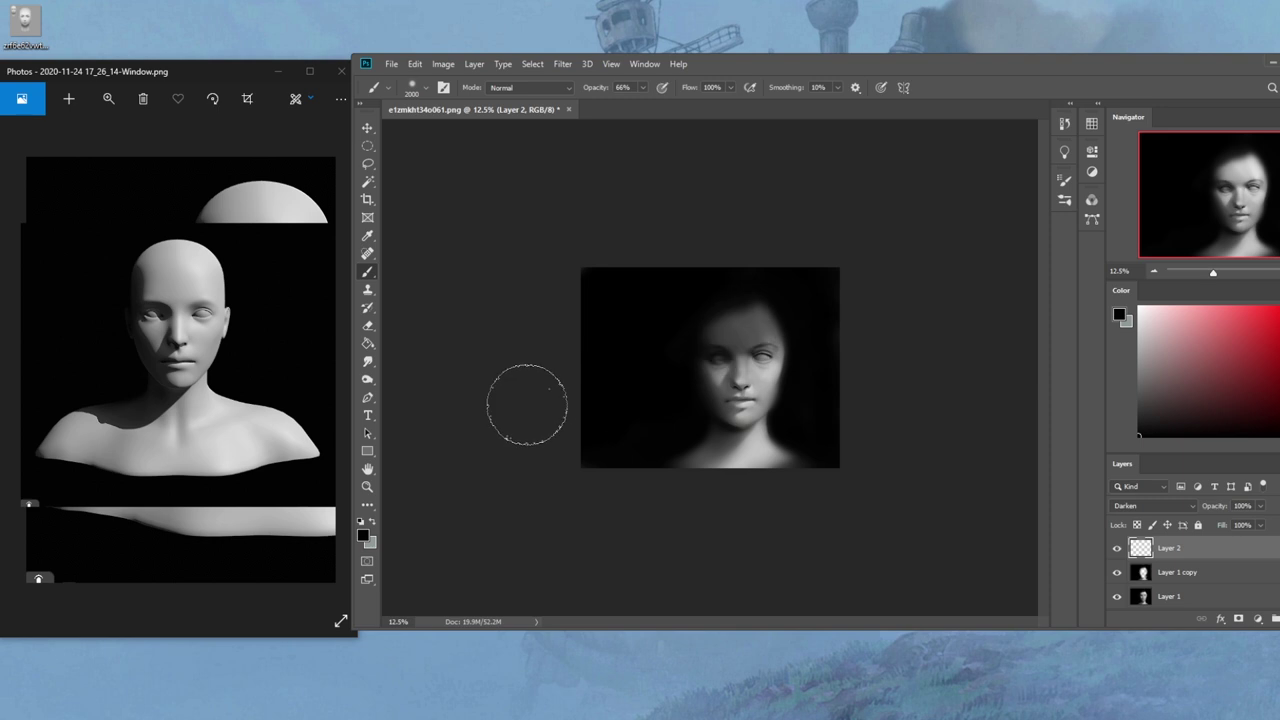
pyautogui.moveTo(643, 87); pyautogui.dragTo(620, 100)
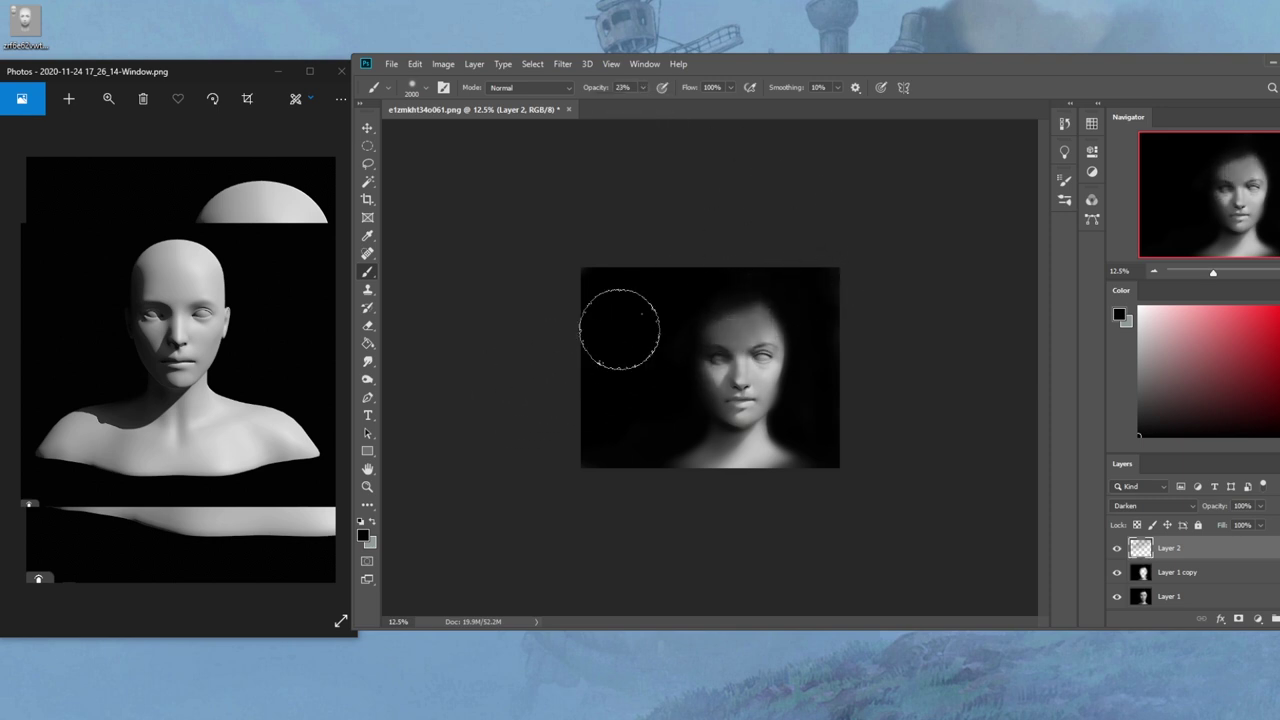
# Erase the dark shading around the brows and lower forehead with a smaller Eraser
pyautogui.press('e')
pyautogui.press('[')
pyautogui.press('[')
pyautogui.press('[')
pyautogui.press('[')
pyautogui.press('[')
pyautogui.press('[')
pyautogui.press('[')
pyautogui.press('[')
pyautogui.press('[')
pyautogui.press('[')
pyautogui.moveTo(760, 345)
pyautogui.mouseDown()
pyautogui.moveTo(794, 323)
pyautogui.moveTo(740, 340)
pyautogui.mouseUp()
# Sweep a 1500 px Eraser diagonally across the portrait to clear the dark shading from the face and background
pyautogui.press(']')
pyautogui.press(']')
pyautogui.press(']')
pyautogui.press(']')
pyautogui.press(']')
pyautogui.press(']')
pyautogui.press(']')
pyautogui.press(']')
pyautogui.press(']')
pyautogui.moveTo(827, 321); pyautogui.dragTo(535, 485)
pyautogui.moveTo(836, 308); pyautogui.dragTo(509, 473)
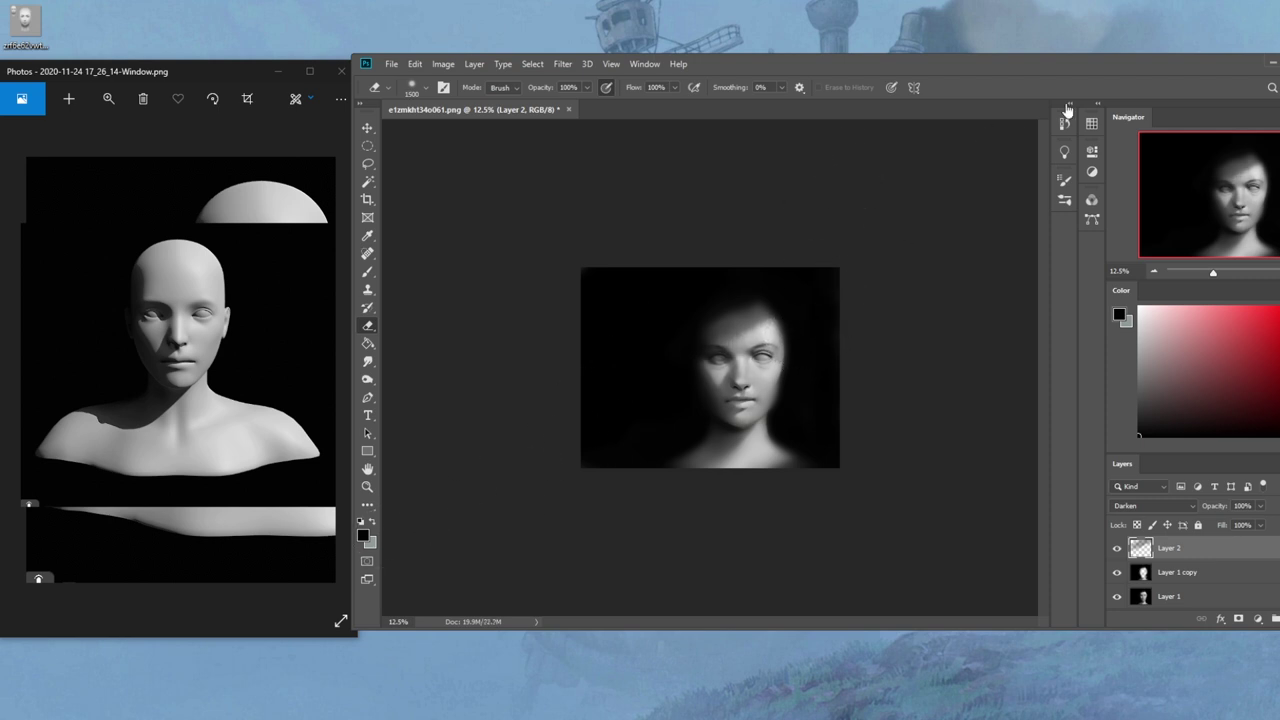
# Try softening the forehead shading with a 2100 px Eraser at 52% and 18% flow, and undo the last erasure
pyautogui.moveTo(675, 87); pyautogui.dragTo(643, 108)
pyautogui.press(']')
pyautogui.press(']')
pyautogui.press(']')
pyautogui.press(']')
pyautogui.press(']')
pyautogui.press(']')
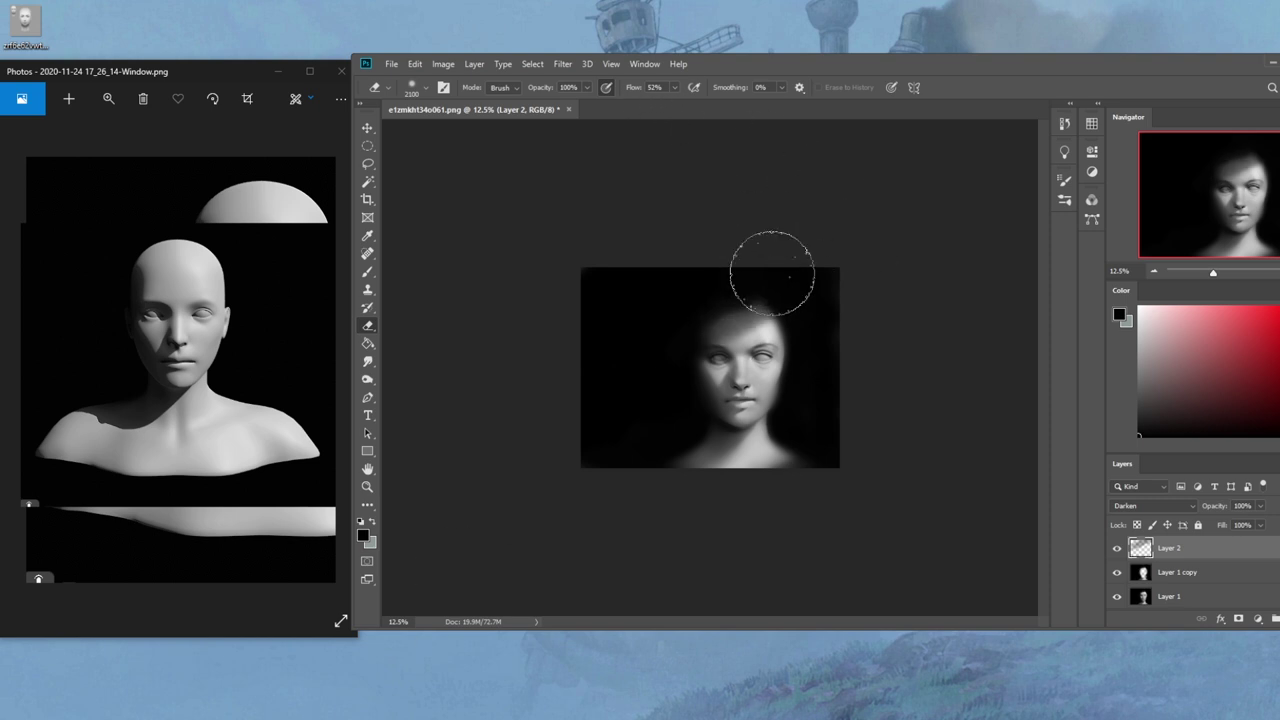
pyautogui.moveTo(676, 87); pyautogui.dragTo(655, 107)
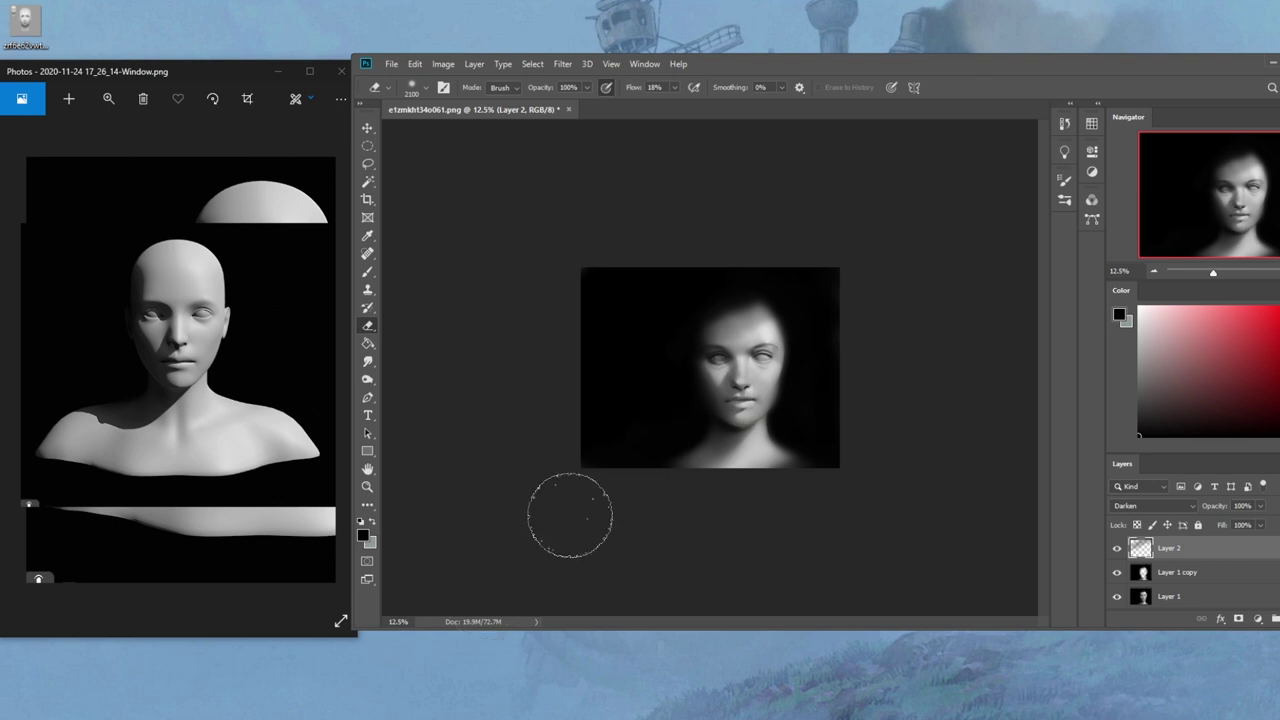
pyautogui.hotkey('ctrl', 'z')
# Set the 2100 px Eraser to 30% opacity and 100% flow and lightly erase the dark shading diagonally across the face
pyautogui.click(587, 87)
pyautogui.moveTo(574, 100)
pyautogui.mouseDown()
pyautogui.moveTo(551, 103)
pyautogui.moveTo(578, 104)
pyautogui.mouseUp()
pyautogui.click(675, 87)
pyautogui.click(587, 88)
pyautogui.moveTo(812, 334); pyautogui.dragTo(617, 455)
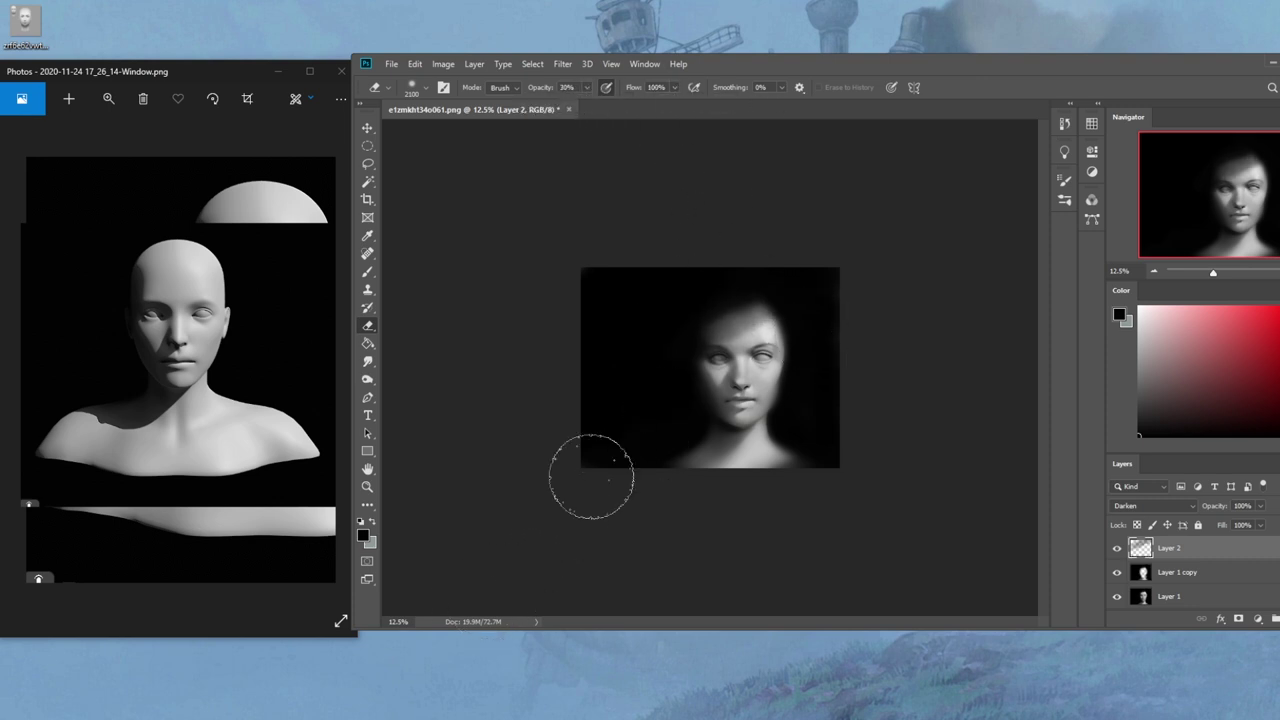
# Reduce the soft black brush to 500 px at 23% opacity for shading around the face
pyautogui.press('z')
pyautogui.moveTo(605, 283); pyautogui.dragTo(779, 419)
pyautogui.press('b')
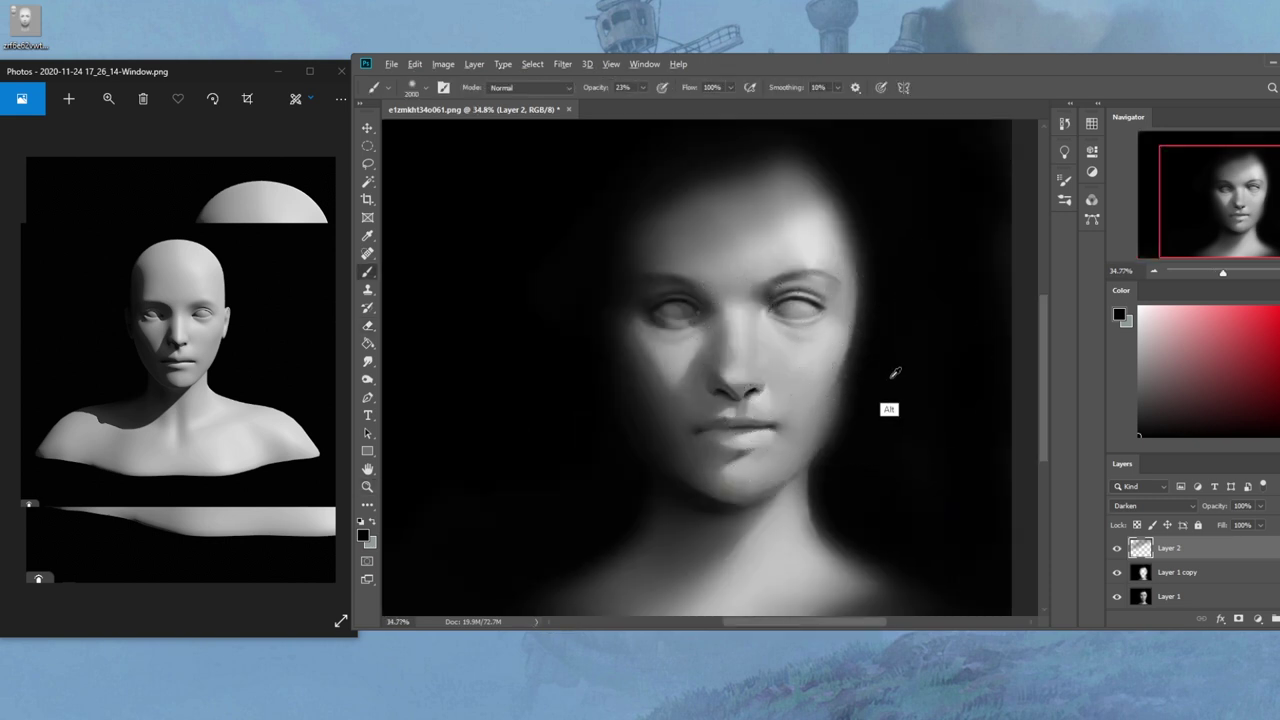
pyautogui.press('[')
pyautogui.press('[')
pyautogui.press('[')
pyautogui.press('[')
pyautogui.press('[')
pyautogui.press('[')
pyautogui.press('[')
pyautogui.press('[')
pyautogui.press('[')
pyautogui.press('[')
pyautogui.press('[')
pyautogui.press('[')
pyautogui.press('[')
pyautogui.press('[')
pyautogui.press('[')
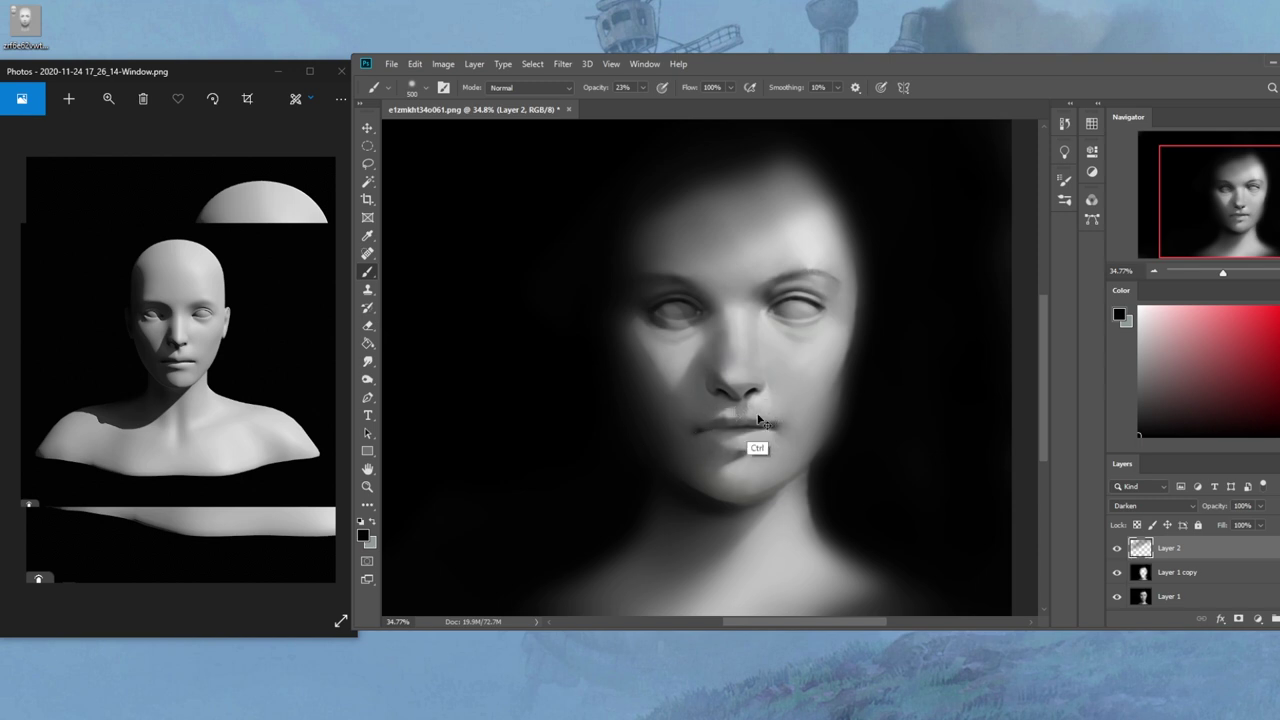
pyautogui.hotkey('ctrl', '-')
pyautogui.hotkey('ctrl', '-')
pyautogui.hotkey('ctrl', '-')
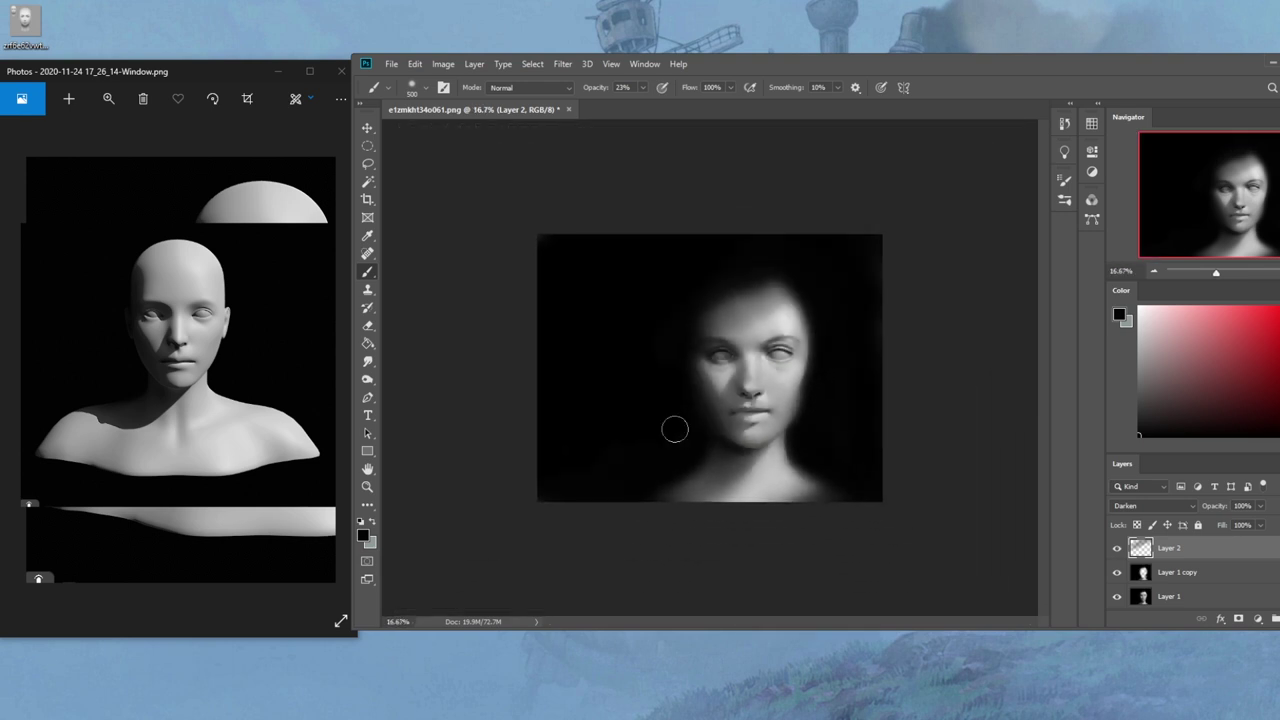
# Refine the dark shading around the face with the Eraser at 30% opacity, reducing its size from 900 to 150 px
pyautogui.press('e')
pyautogui.press('[')
pyautogui.press('[')
pyautogui.press('[')
pyautogui.press('[')
pyautogui.press('[')
pyautogui.press('[')
pyautogui.press('[')
pyautogui.press('[')
pyautogui.press('[')
pyautogui.press('[')
pyautogui.press('[')
pyautogui.press('[')
pyautogui.press('[')
pyautogui.press('[')
pyautogui.press('[')
pyautogui.press('[')
pyautogui.press('[')
pyautogui.press('[')
pyautogui.press('[')
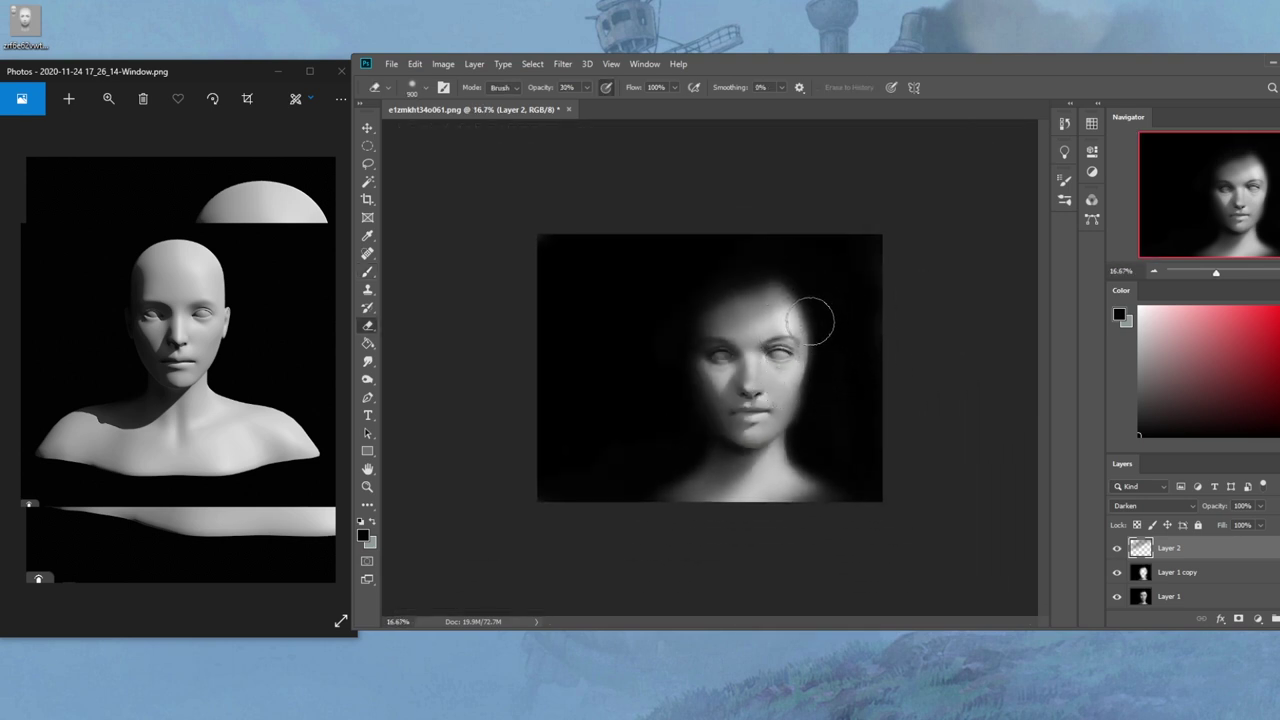
pyautogui.press('[')
pyautogui.press('[')
pyautogui.press('[')
pyautogui.press('[')
pyautogui.press('[')
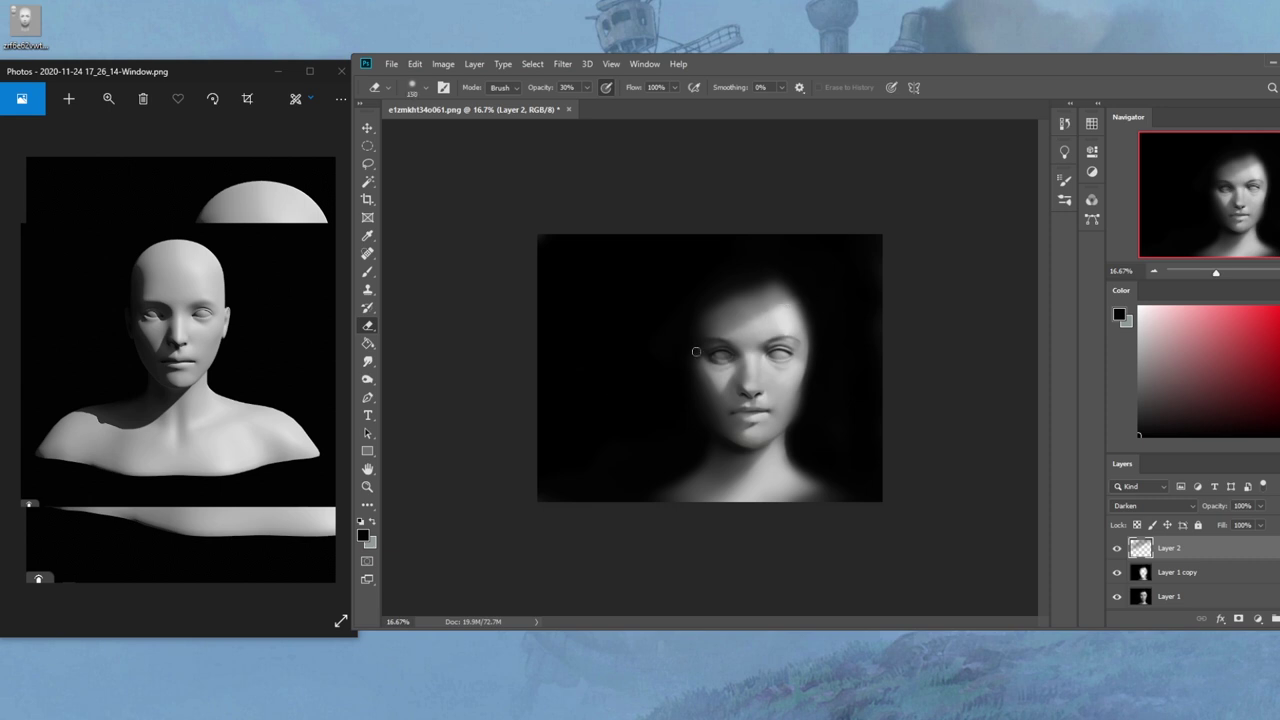
# Rotate the Darken layer's shading by about 16.9° and position it over the forehead
pyautogui.press('v')
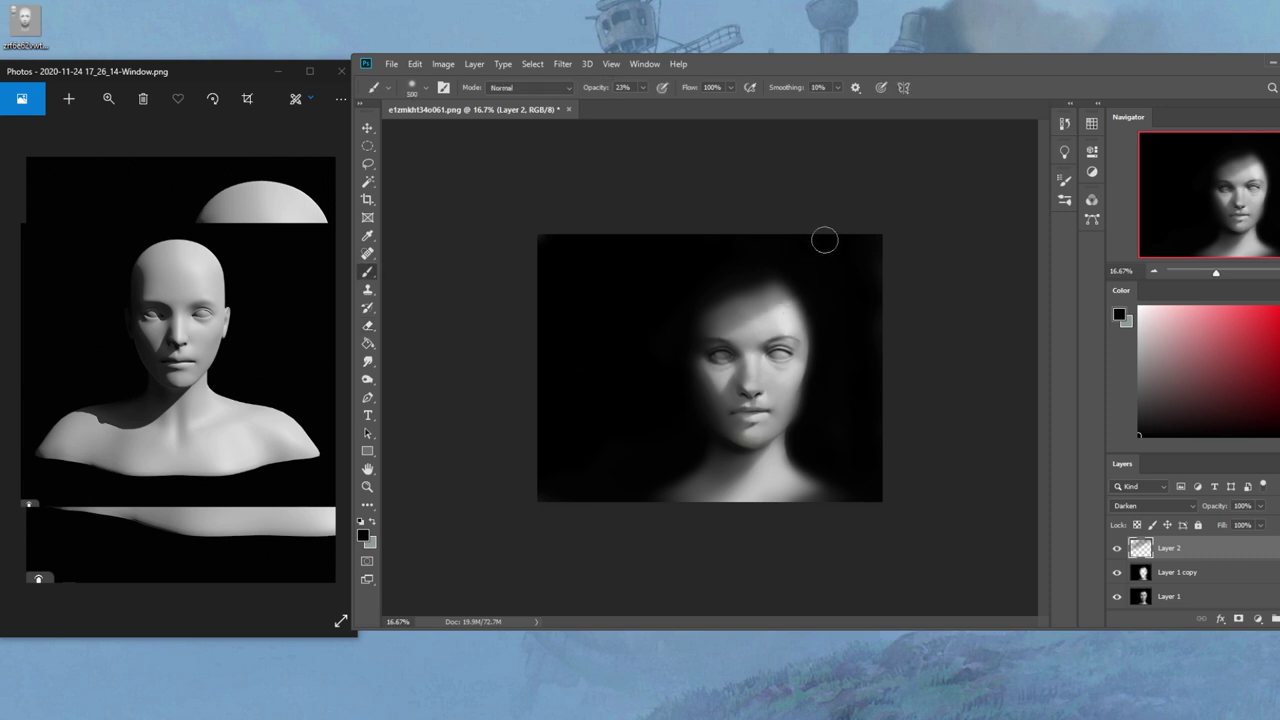
pyautogui.moveTo(837, 219); pyautogui.dragTo(881, 255)
pyautogui.moveTo(741, 314); pyautogui.dragTo(749, 336)
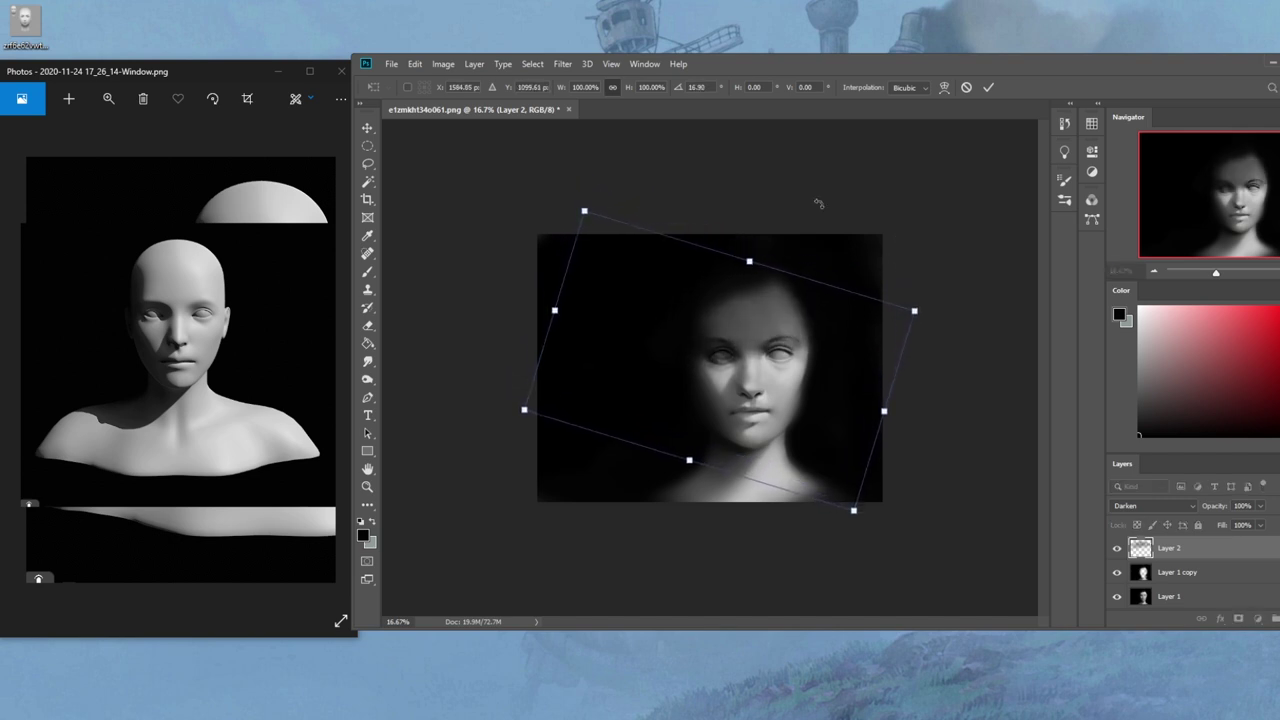
pyautogui.click(967, 87)
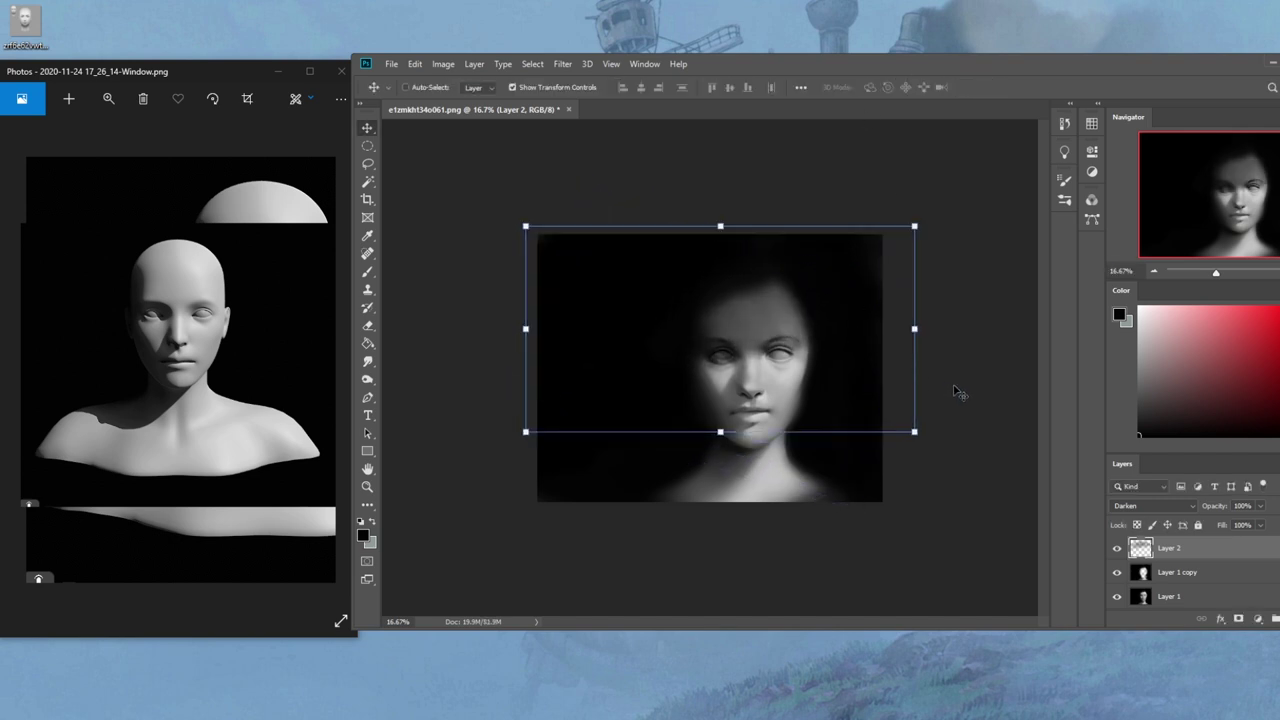
# Add a new layer directly above the blurred copy and choose a hard round brush preset sized to 100 px
pyautogui.click(1225, 574)
pyautogui.click(1257, 619)
pyautogui.press('b')
pyautogui.rightClick(782, 355)
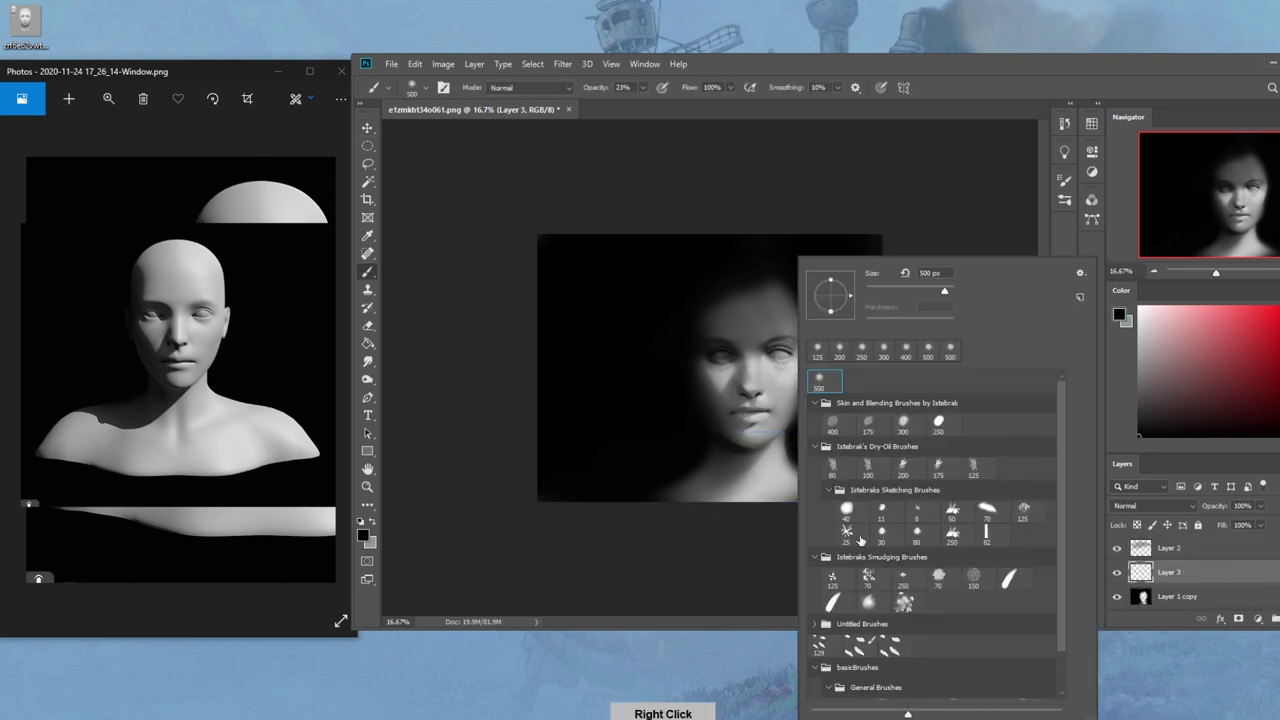
pyautogui.scroll(-3, 1065, 557)
pyautogui.click(882, 665)
pyautogui.click(935, 200)
pyautogui.hotkey('ctrl', '-')
pyautogui.press('[')
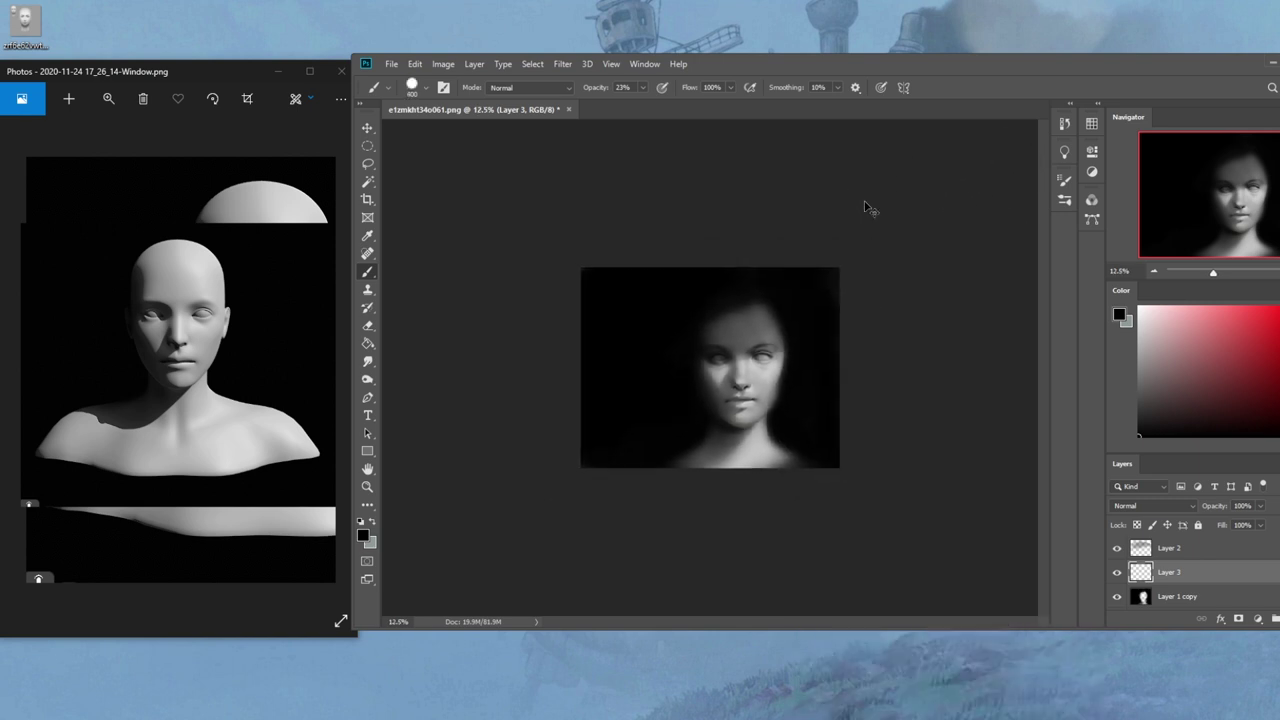
pyautogui.hotkey('ctrl', '+')
pyautogui.hotkey('ctrl', '+')
pyautogui.hotkey('ctrl', '+')
pyautogui.hotkey('ctrl', '+')
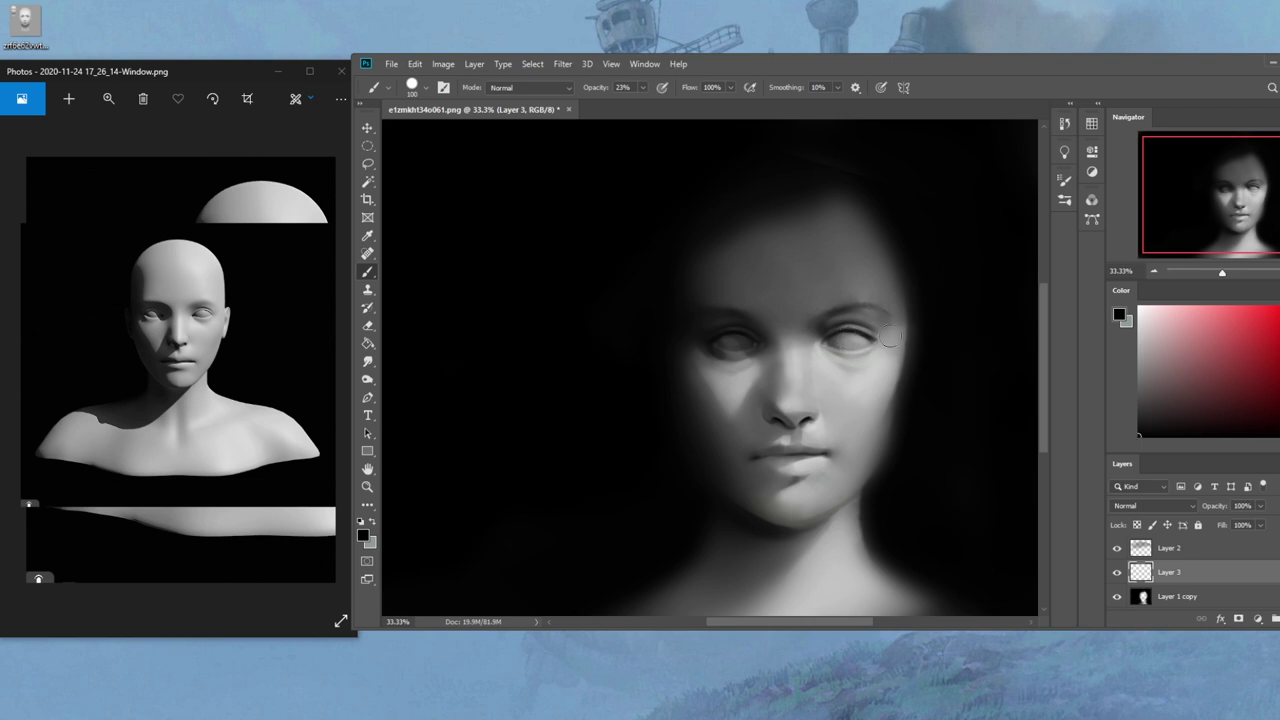
# Paint dark irises over both eyes with the 100 px hard round black brush at 23% opacity
pyautogui.moveTo(846, 339); pyautogui.dragTo(848, 340)
pyautogui.moveTo(735, 339); pyautogui.dragTo(735, 342)
pyautogui.hotkey('ctrl', '-')
pyautogui.hotkey('ctrl', '-')
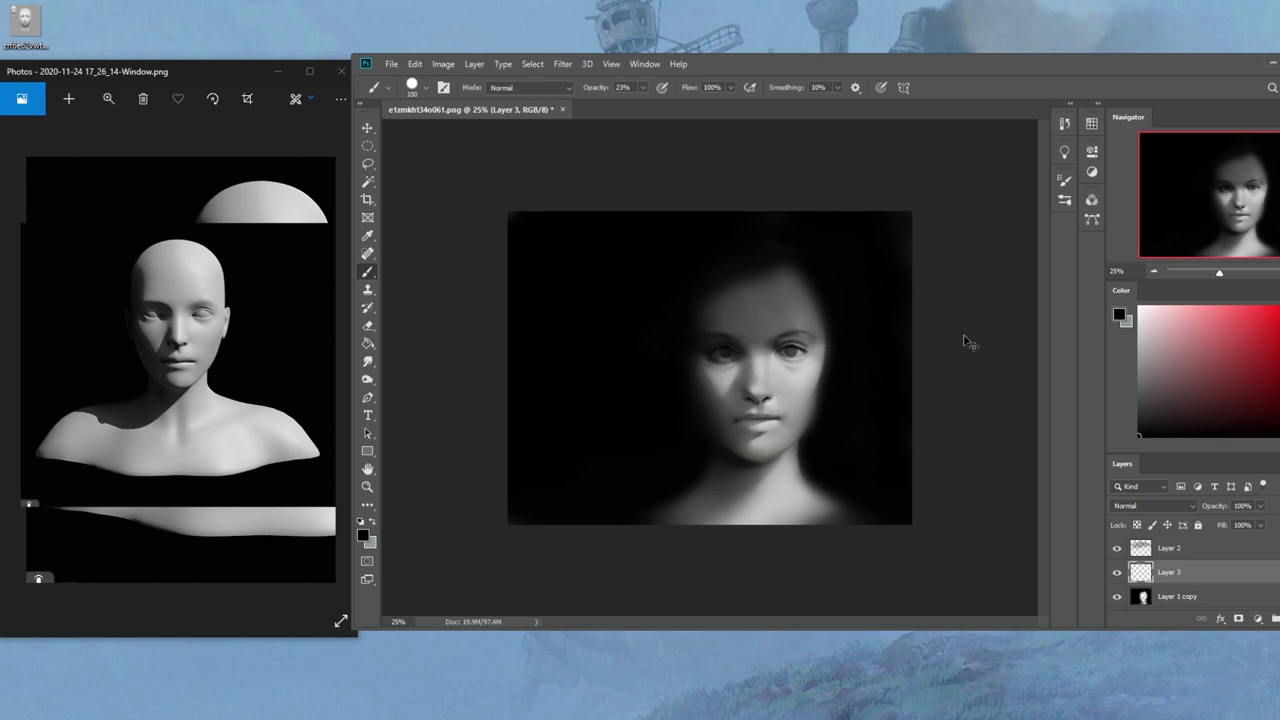
# Clean up the iris paint around the eyelids with an 80 px dry-oil Eraser preset at 100% opacity
pyautogui.press('e')
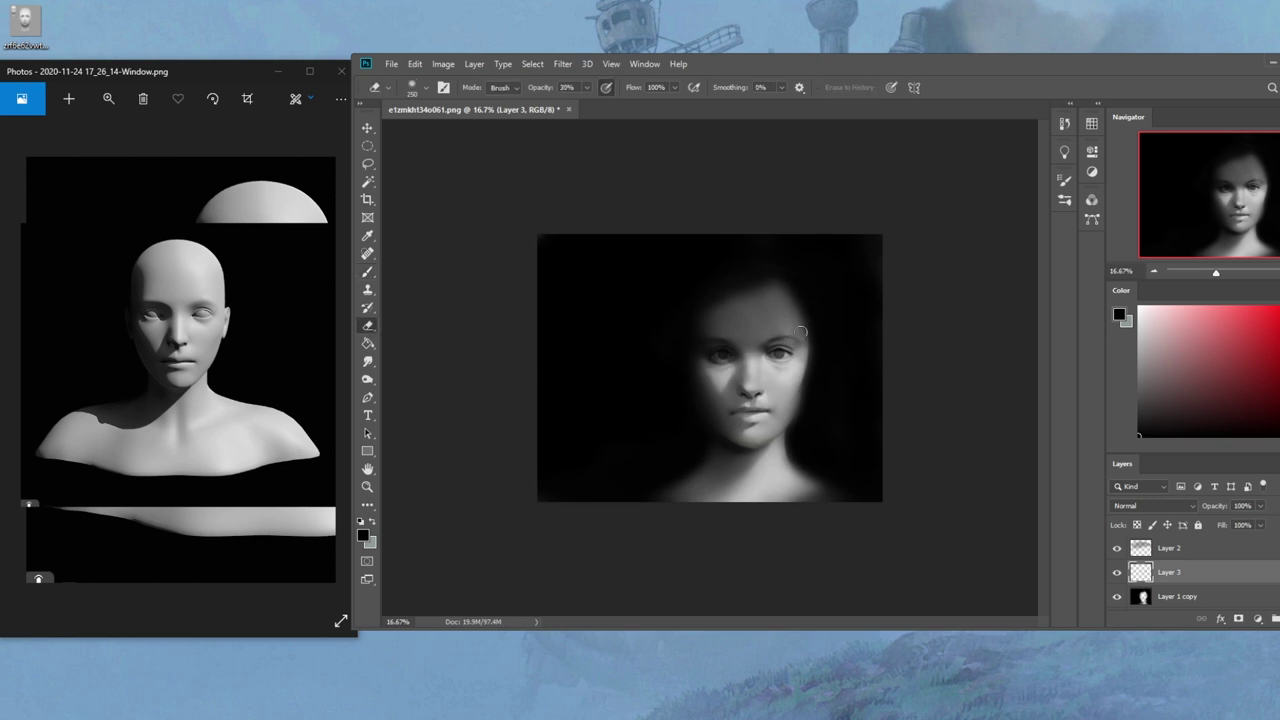
pyautogui.rightClick(816, 346)
pyautogui.click(868, 468)
pyautogui.click(934, 188)
pyautogui.hotkey('ctrl', '+')
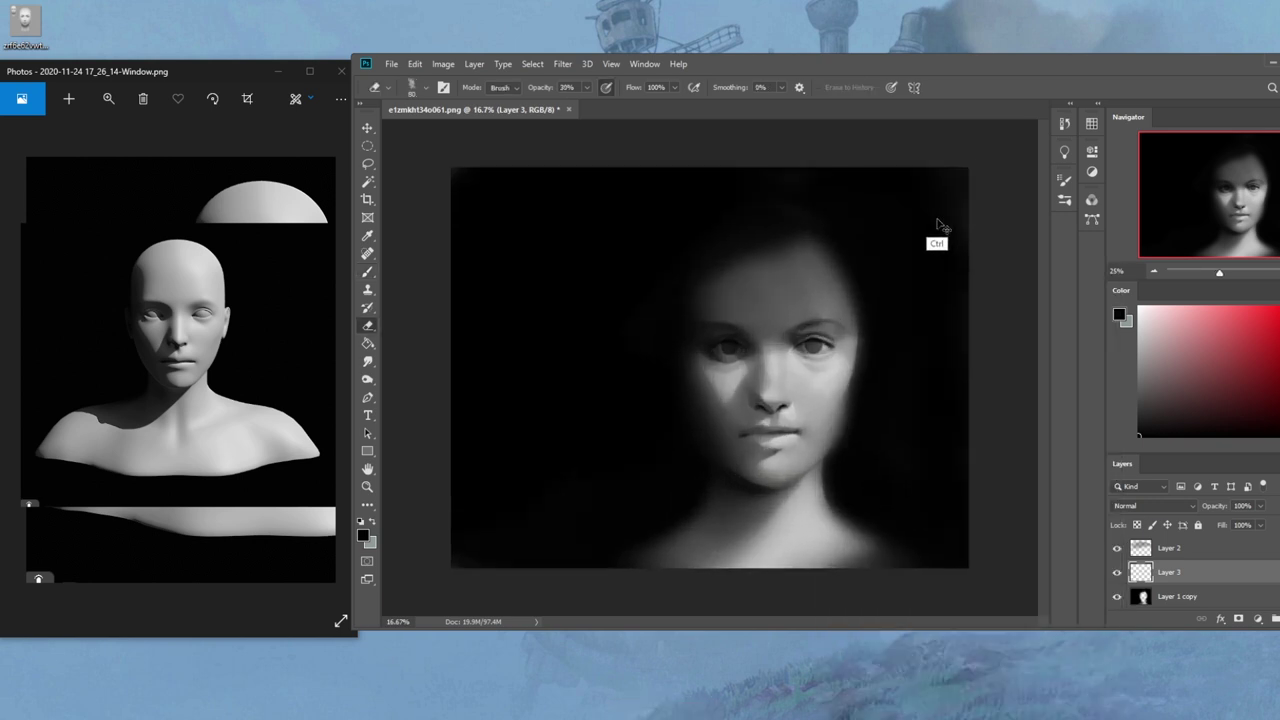
pyautogui.moveTo(588, 88)
pyautogui.mouseDown()
pyautogui.moveTo(594, 108)
pyautogui.moveTo(840, 212)
pyautogui.mouseUp()
pyautogui.click(866, 322)
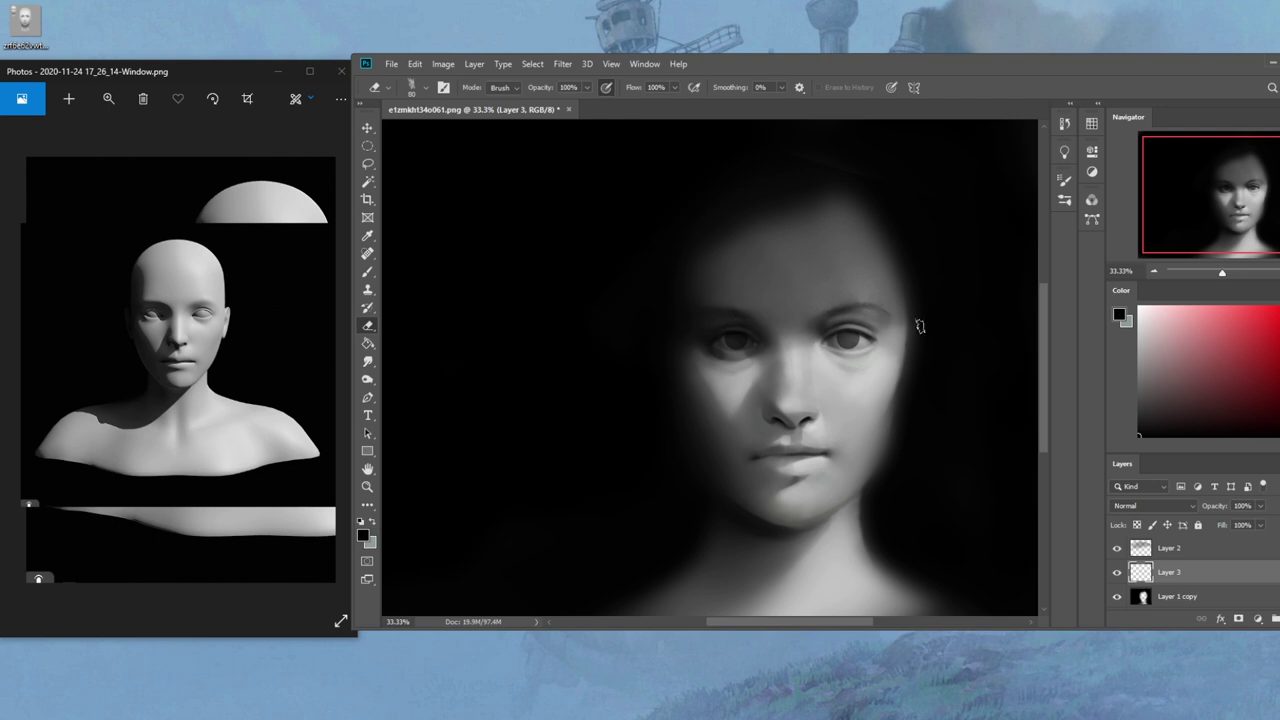
pyautogui.hotkey('ctrl', '-')
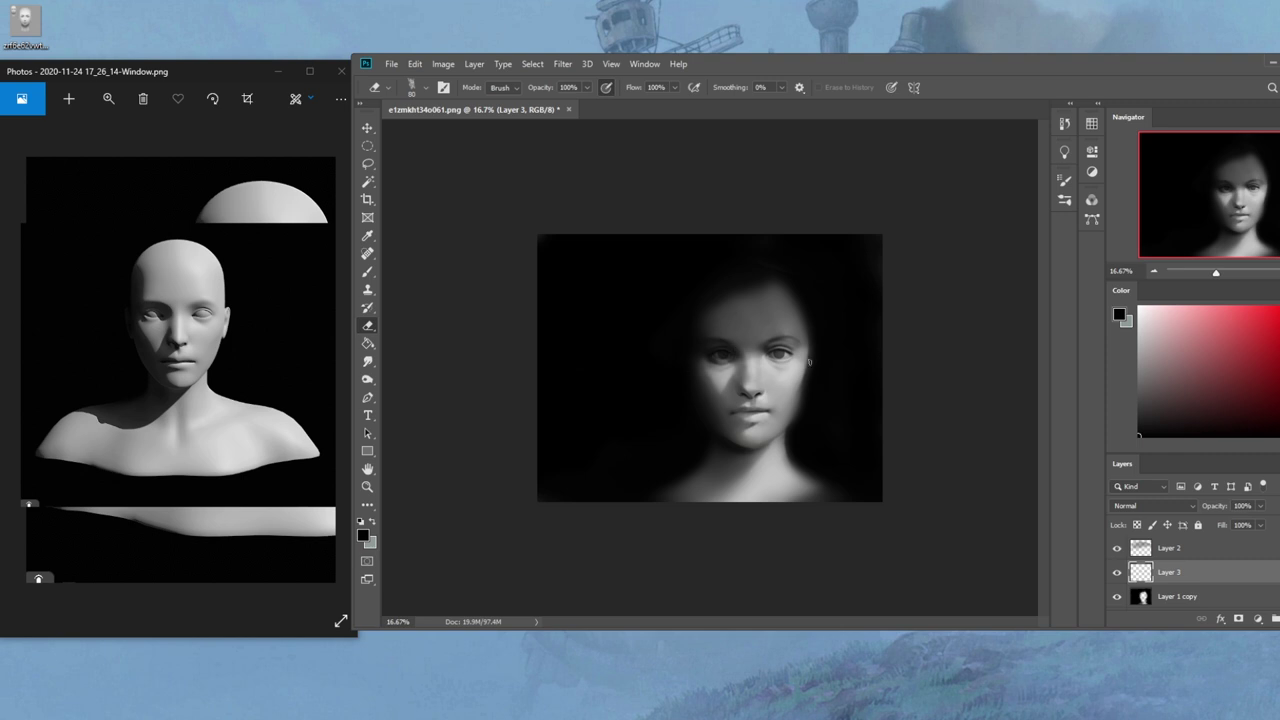
pyautogui.click(368, 362)
pyautogui.click(420, 364)
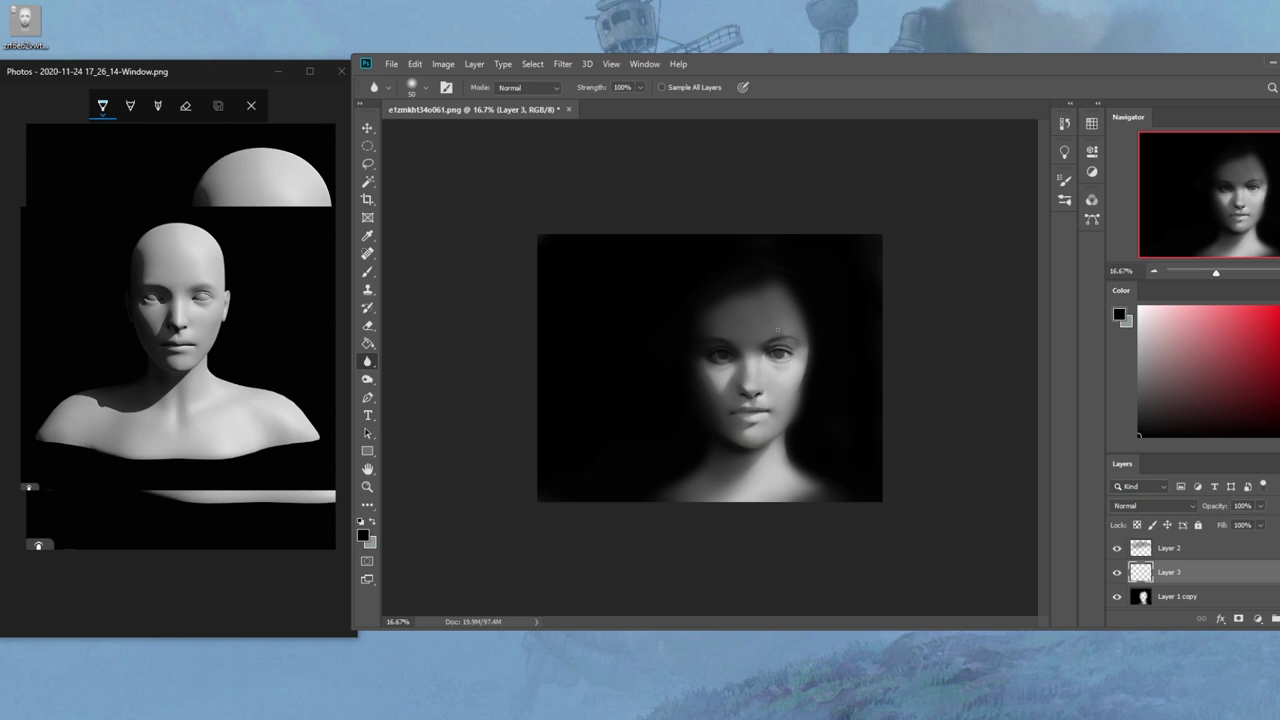
pyautogui.hotkey('ctrl', '+')
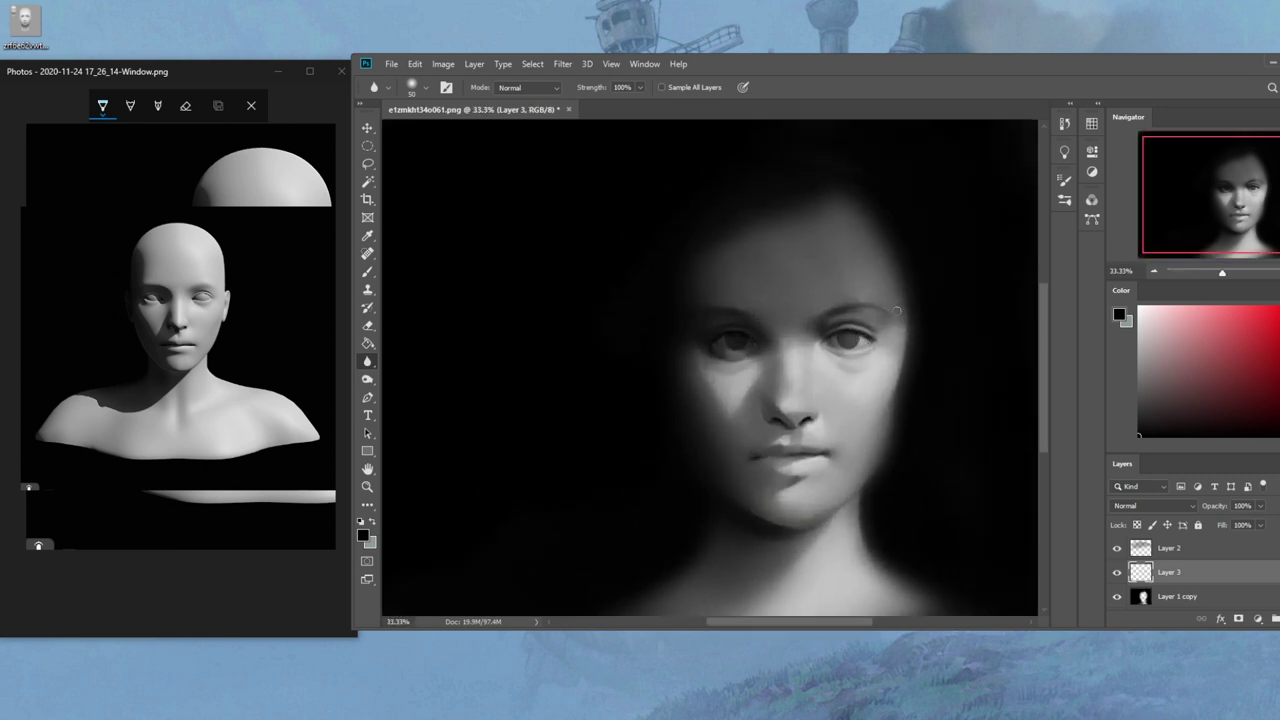
pyautogui.press(']')
pyautogui.press(']')
# Switch the Eraser to a hard round preset sized 175 px
pyautogui.press('e')
pyautogui.rightClick(952, 315)
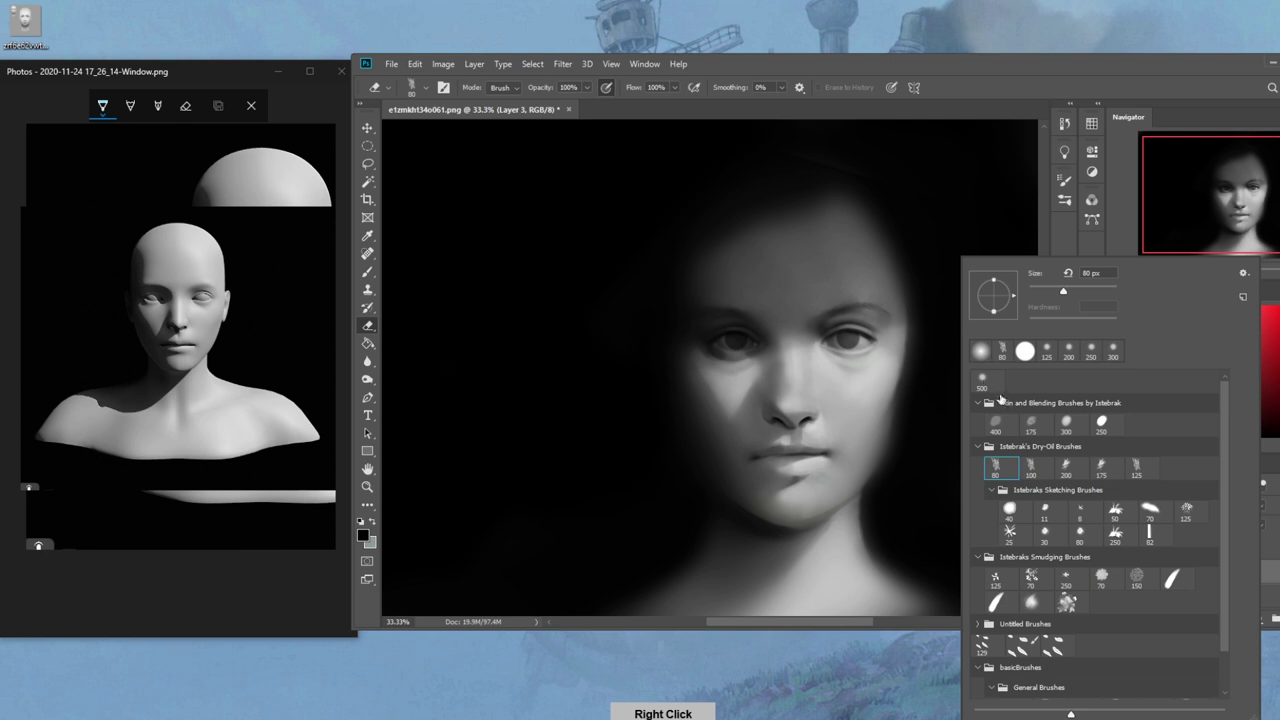
pyautogui.scroll(-2, 1232, 639)
pyautogui.click(1043, 665)
pyautogui.click(985, 168)
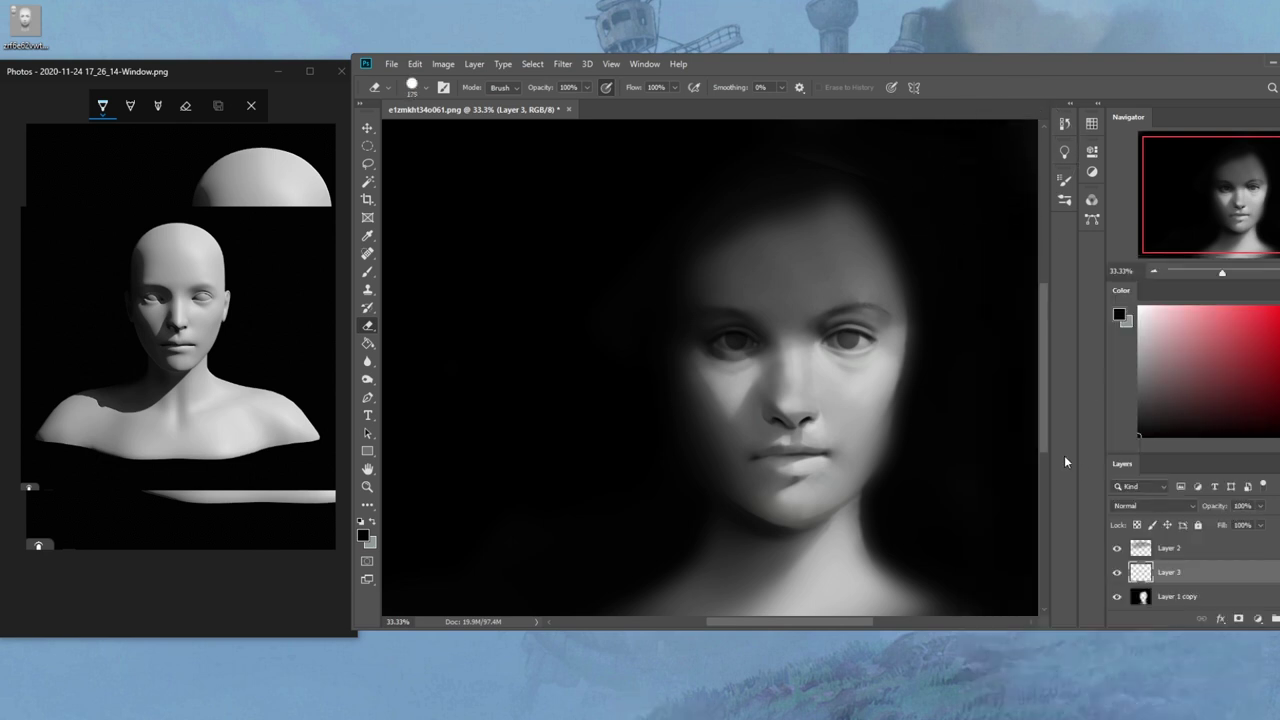
# Paint black pupils in both eyes with the hard round brush at 40 px, raising its opacity to 100%
pyautogui.press('b')
pyautogui.press('[')
pyautogui.press('[')
pyautogui.press('[')
pyautogui.press('[')
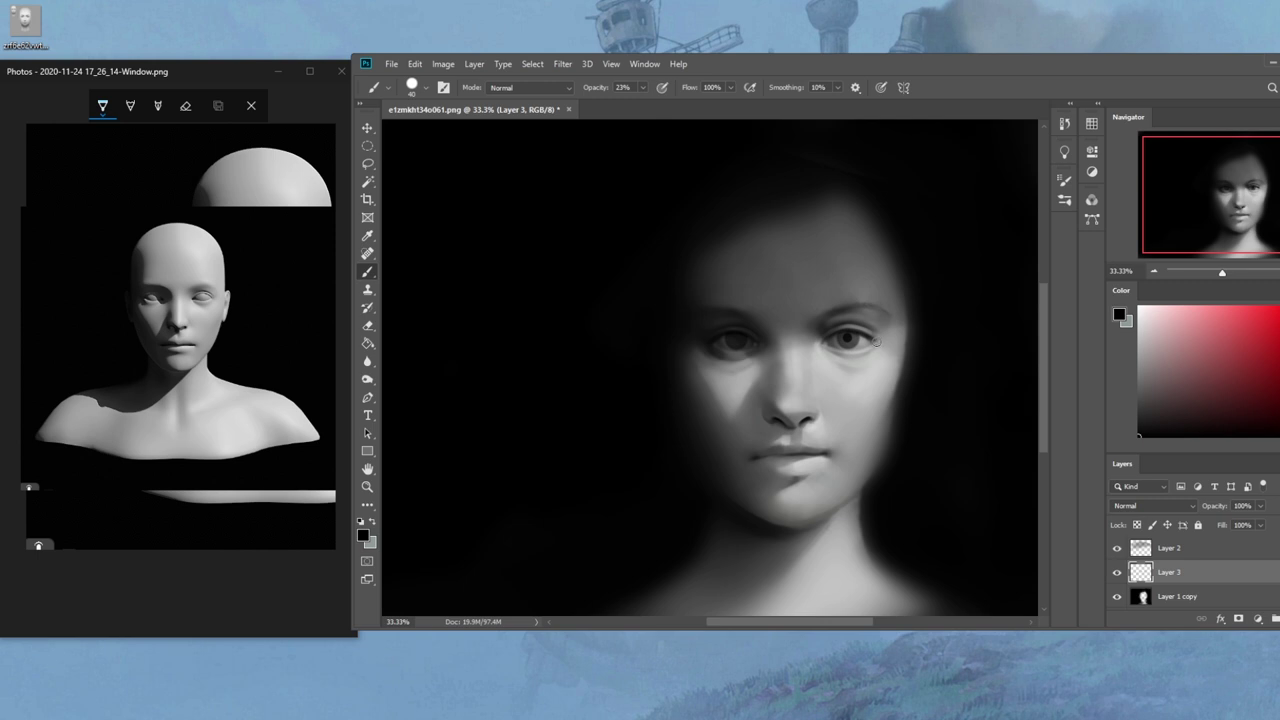
pyautogui.click(643, 87)
pyautogui.click(659, 105)
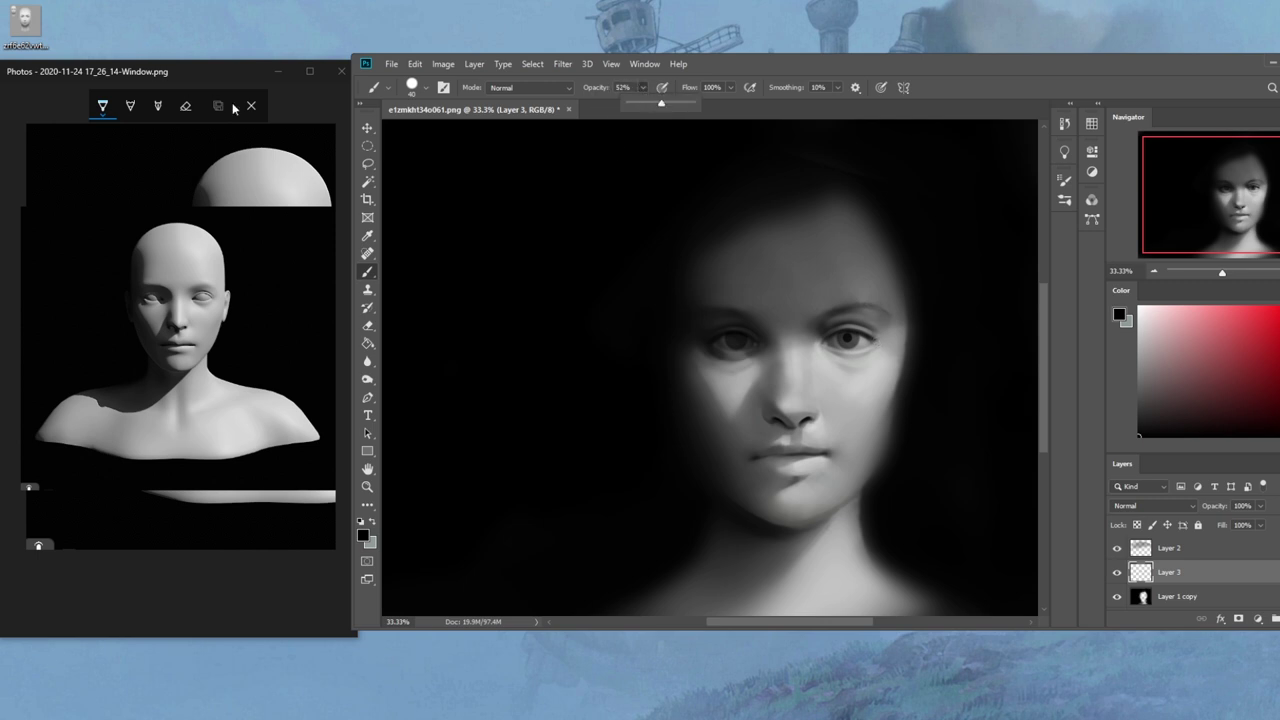
pyautogui.click(251, 105)
pyautogui.click(642, 88)
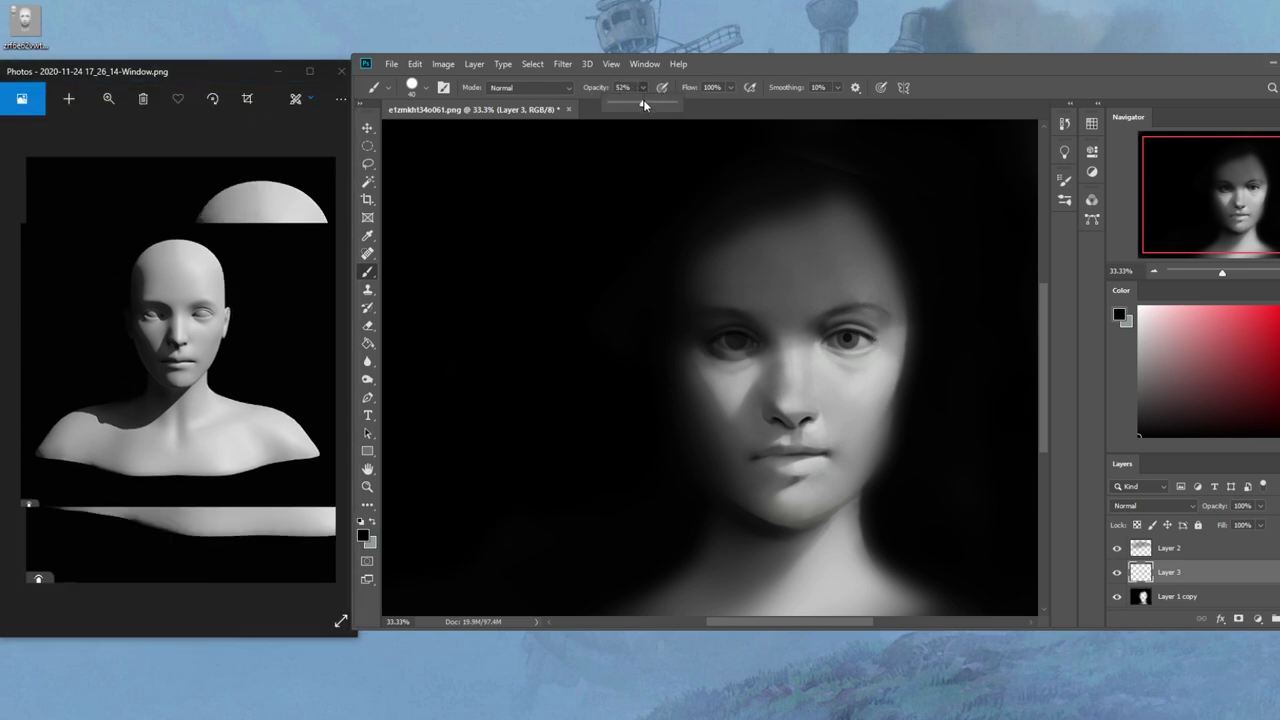
pyautogui.click(736, 339)
pyautogui.hotkey('ctrl', '-')
pyautogui.hotkey('ctrl', '-')
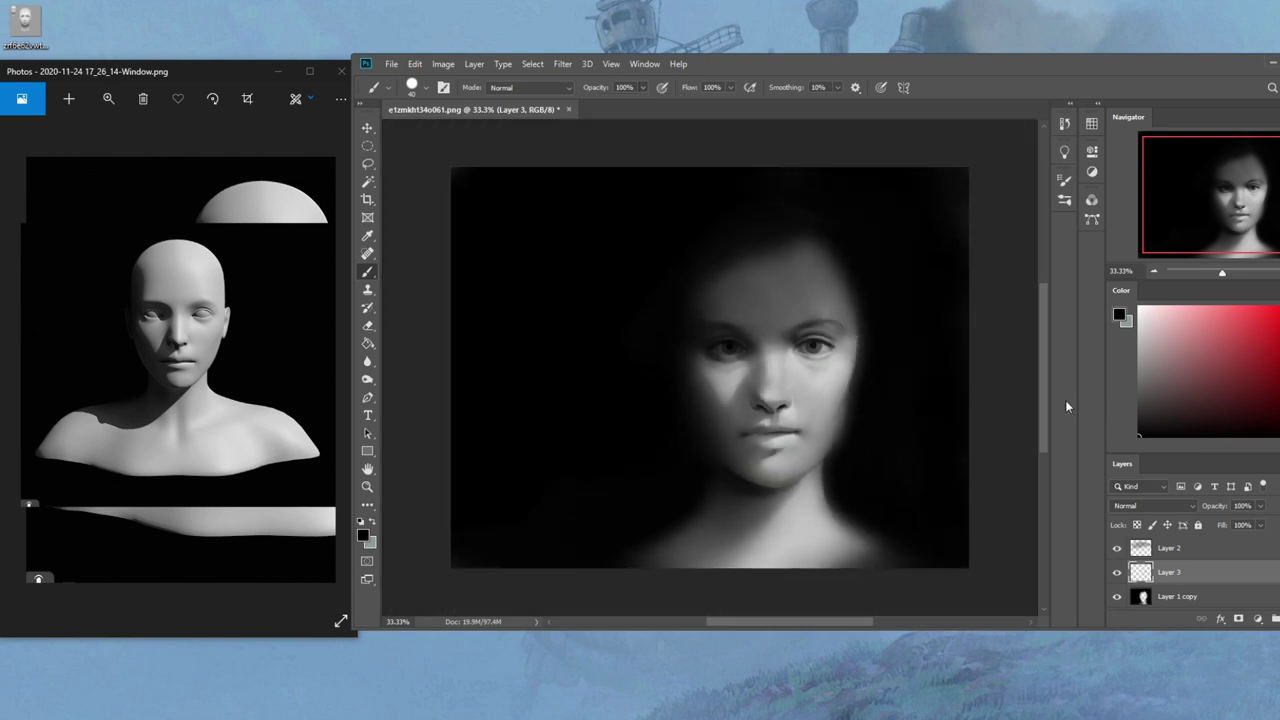
# Enlarge and darken both pupils with the black brush, increasing its size to 50 px
pyautogui.hotkey('ctrl', '+')
pyautogui.hotkey('ctrl', '+')
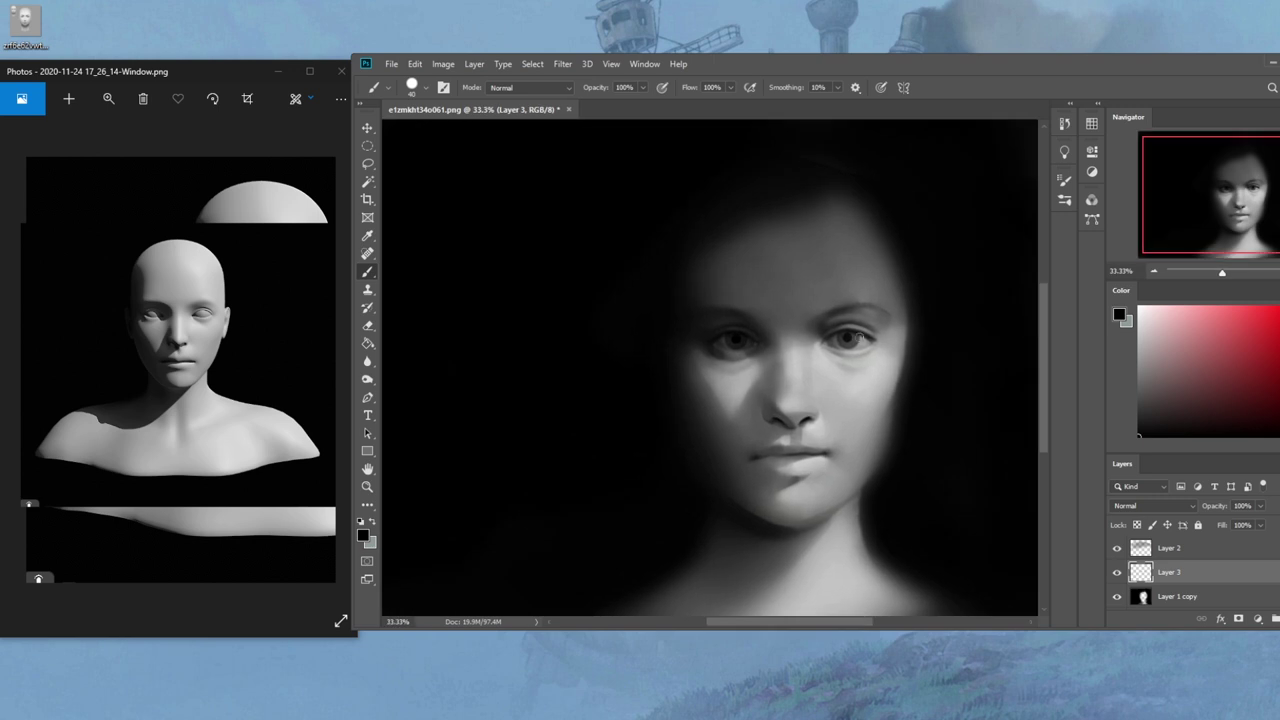
pyautogui.hotkey('ctrl', '+')
pyautogui.hotkey('ctrl', '+')
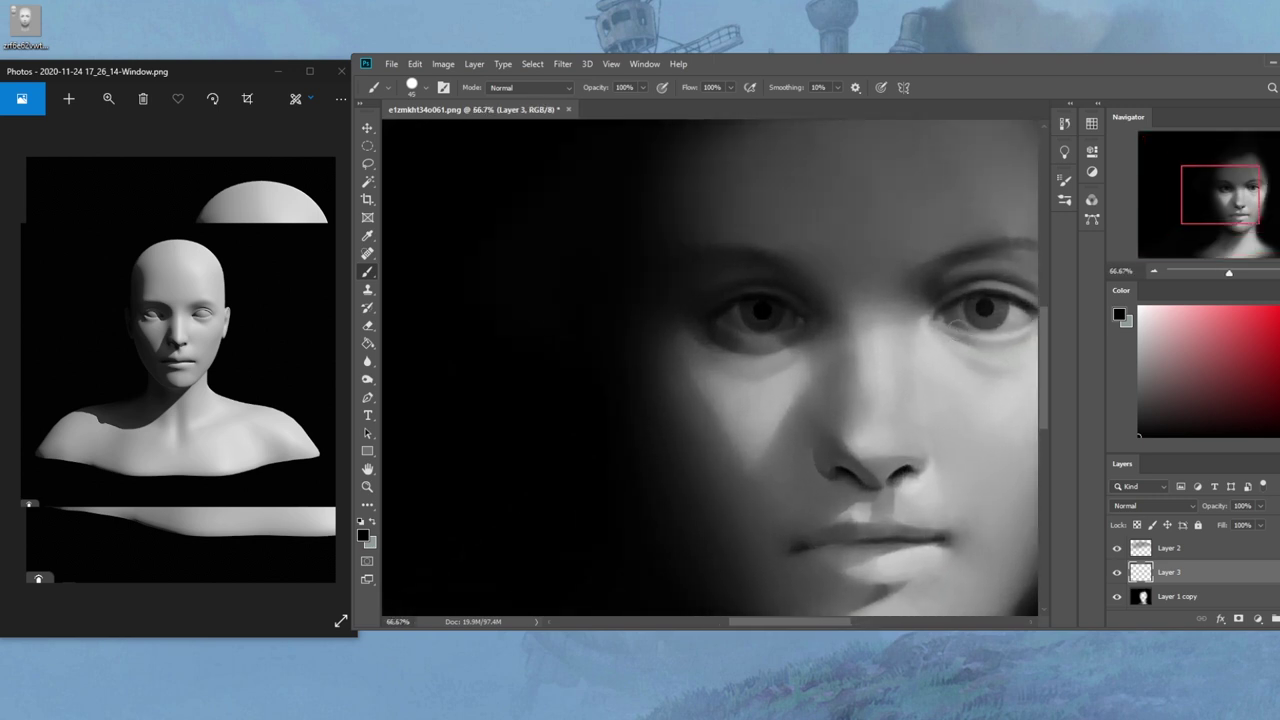
pyautogui.press(']')
pyautogui.click(986, 308)
pyautogui.moveTo(966, 411); pyautogui.dragTo(761, 414)
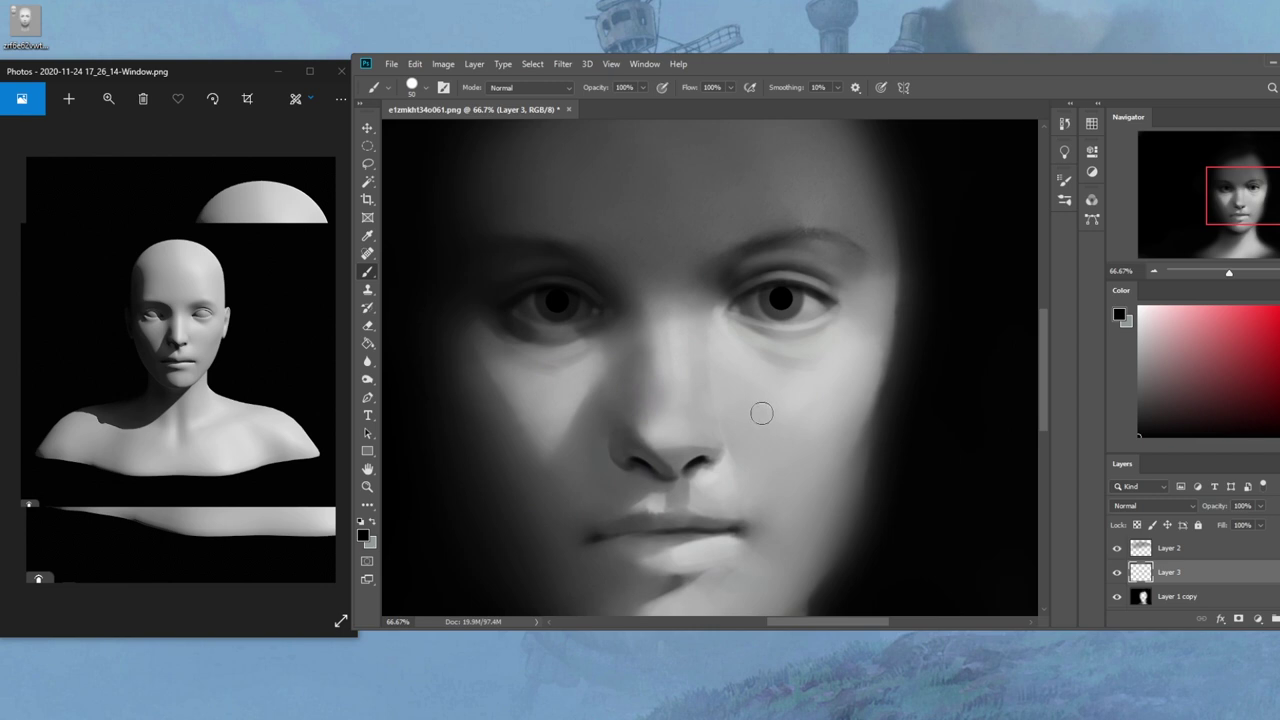
pyautogui.hotkey('ctrl', '-')
pyautogui.hotkey('ctrl', '-')
pyautogui.hotkey('ctrl', '-')
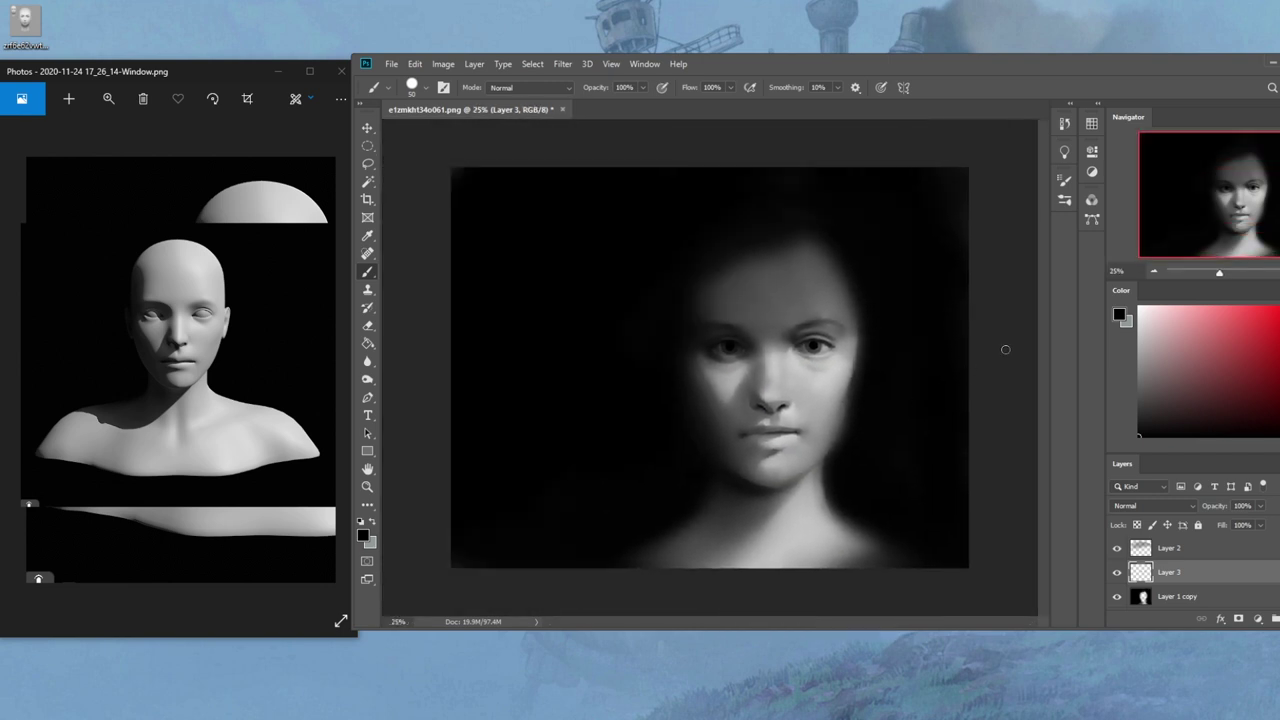
# Choose the soft textured 500 px brush preset for shading the eyes
pyautogui.press('v')
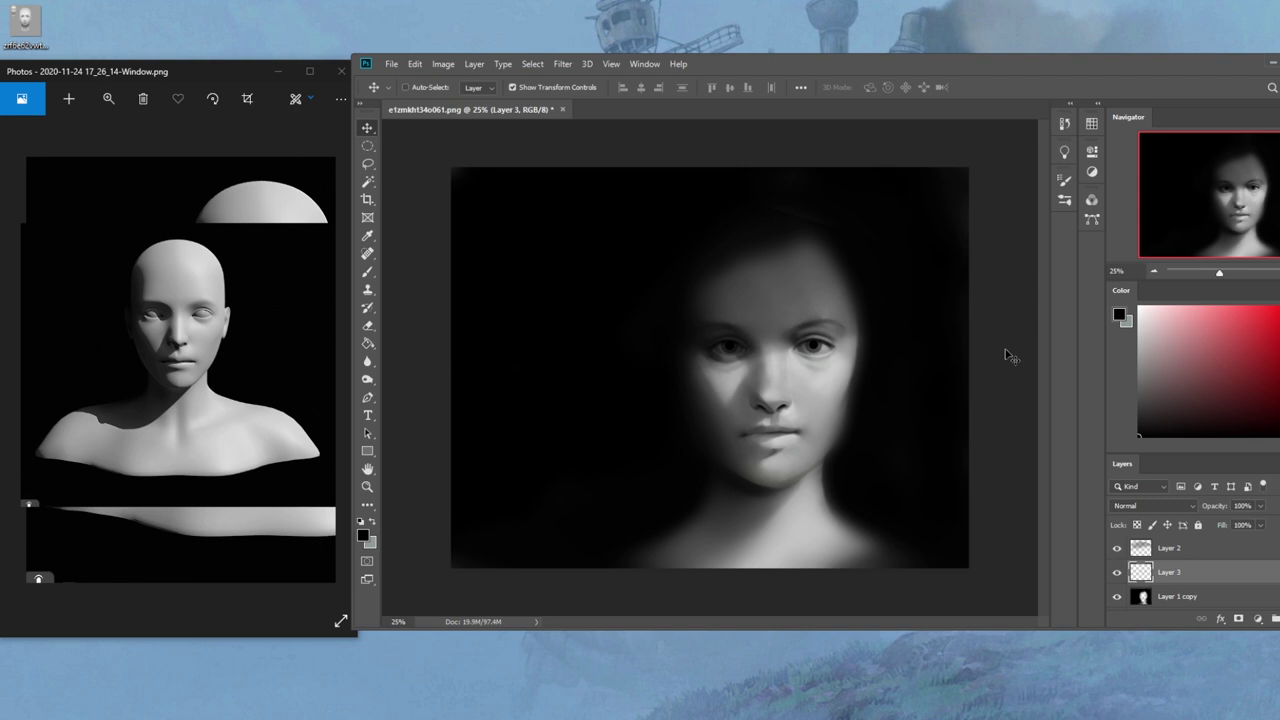
pyautogui.press('b')
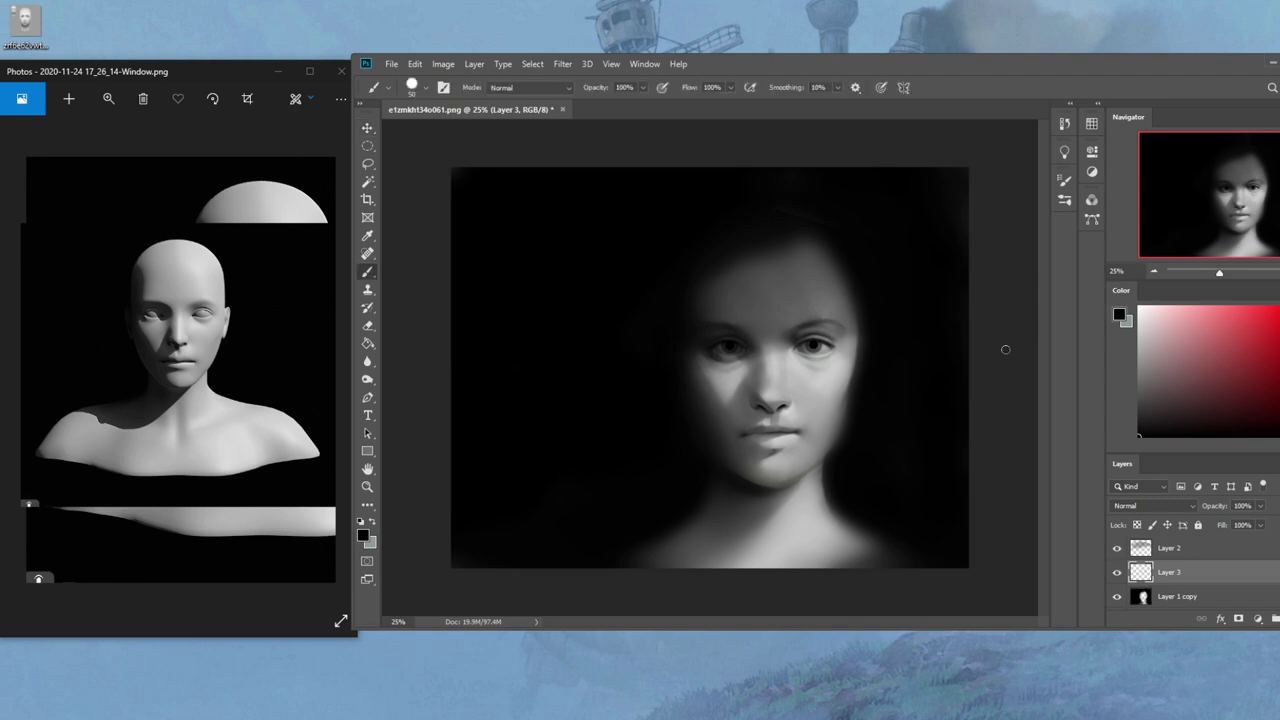
pyautogui.rightClick(878, 368)
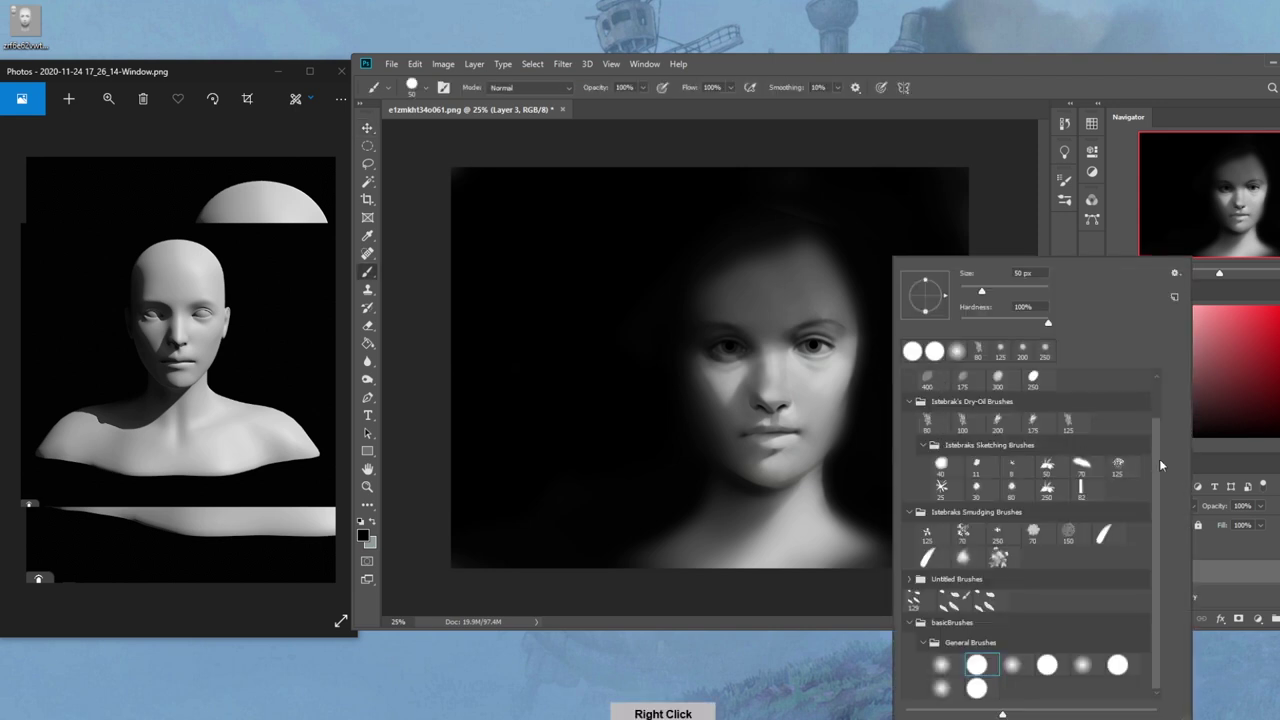
pyautogui.moveTo(1159, 455); pyautogui.dragTo(1156, 398)
pyautogui.click(920, 382)
pyautogui.click(1013, 178)
# Shade the top of the lit eye's iris softly with the brush reduced to 150 px and 42% opacity
pyautogui.press('z')
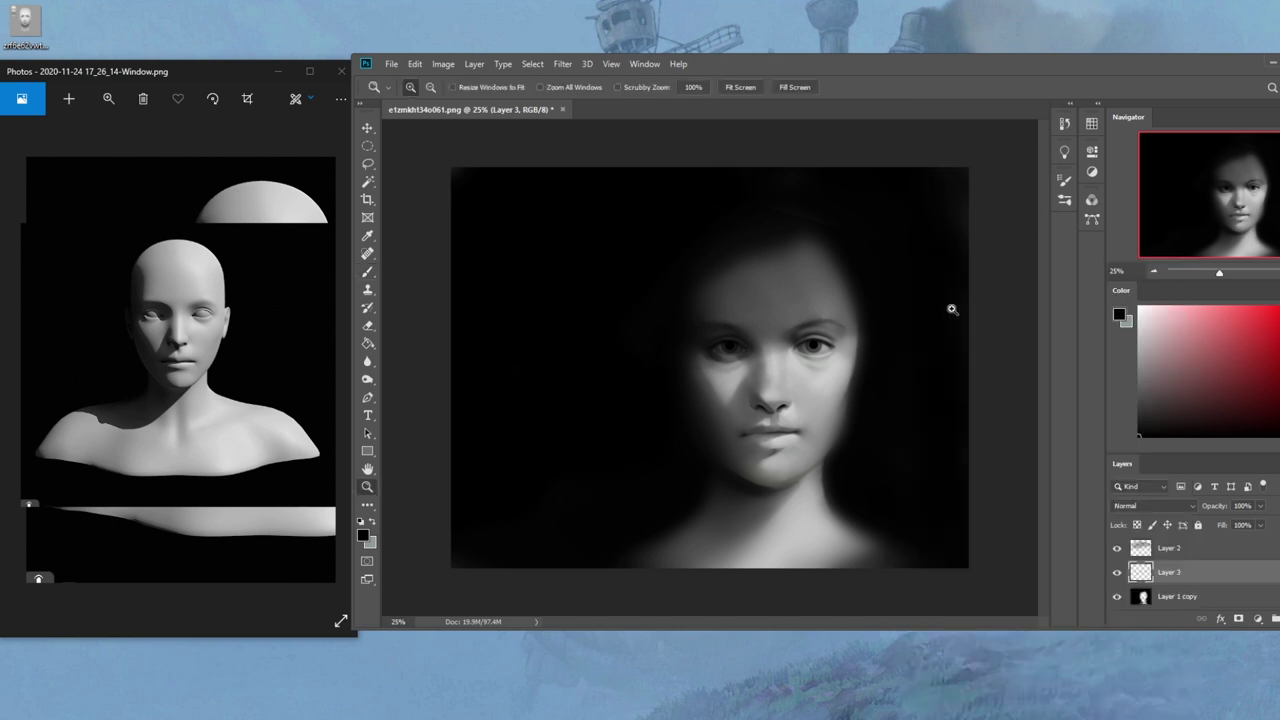
pyautogui.moveTo(675, 293); pyautogui.dragTo(904, 408)
pyautogui.press('b')
pyautogui.press('[')
pyautogui.press('[')
pyautogui.press('[')
pyautogui.press('[')
pyautogui.press('[')
pyautogui.press('[')
pyautogui.press('[')
pyautogui.press('[')
pyautogui.press('[')
pyautogui.press('[')
pyautogui.press('[')
pyautogui.press('[')
pyautogui.press(']')
pyautogui.press(']')
pyautogui.press(']')
pyautogui.press(']')
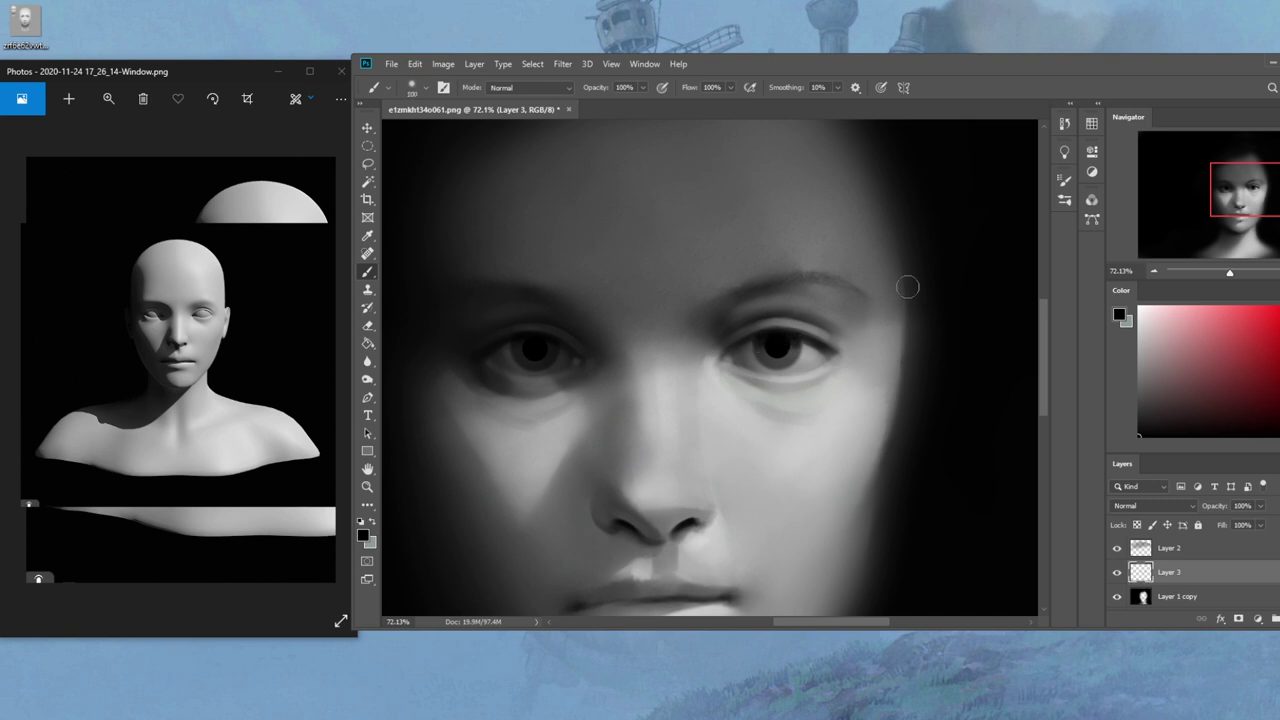
pyautogui.moveTo(643, 88); pyautogui.dragTo(605, 107)
pyautogui.moveTo(795, 343); pyautogui.dragTo(772, 341)
# Hide Layer 2 and merge Layer 3 down into Layer 1 copy
pyautogui.click(1117, 548)
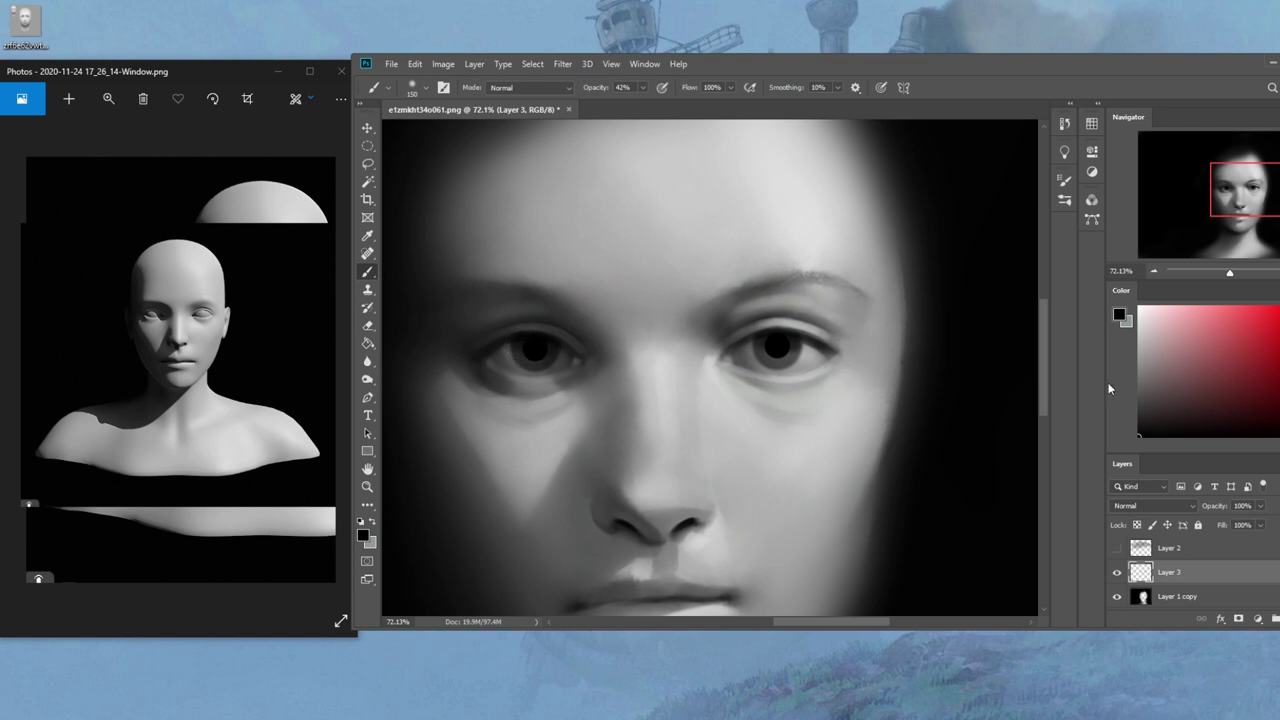
pyautogui.rightClick(1181, 578)
pyautogui.click(1122, 394)
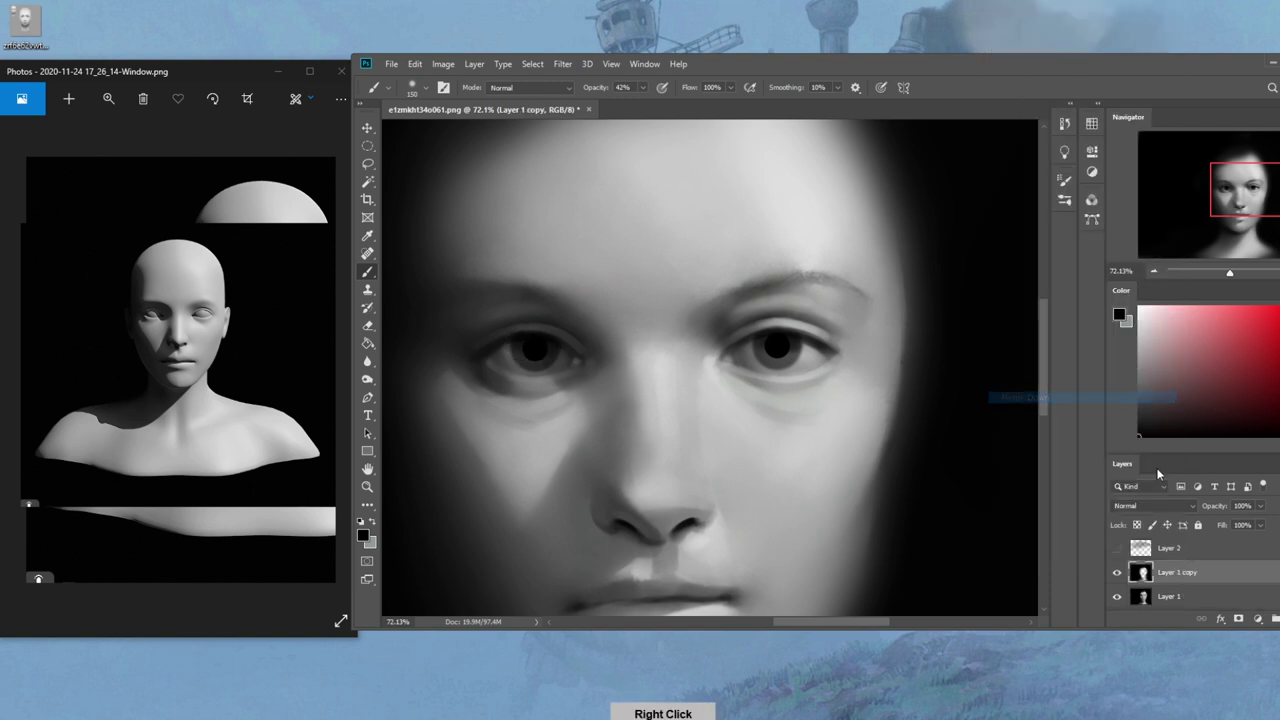
# Add a new layer directly above Layer 1 copy and reduce the soft brush size
pyautogui.hotkey('ctrl', 'shift', 'alt', 'n')
pyautogui.press('[')
pyautogui.press('[')
pyautogui.press('[')
pyautogui.press('[')
pyautogui.press('[')
pyautogui.press('[')
pyautogui.press('[')
pyautogui.press('[')
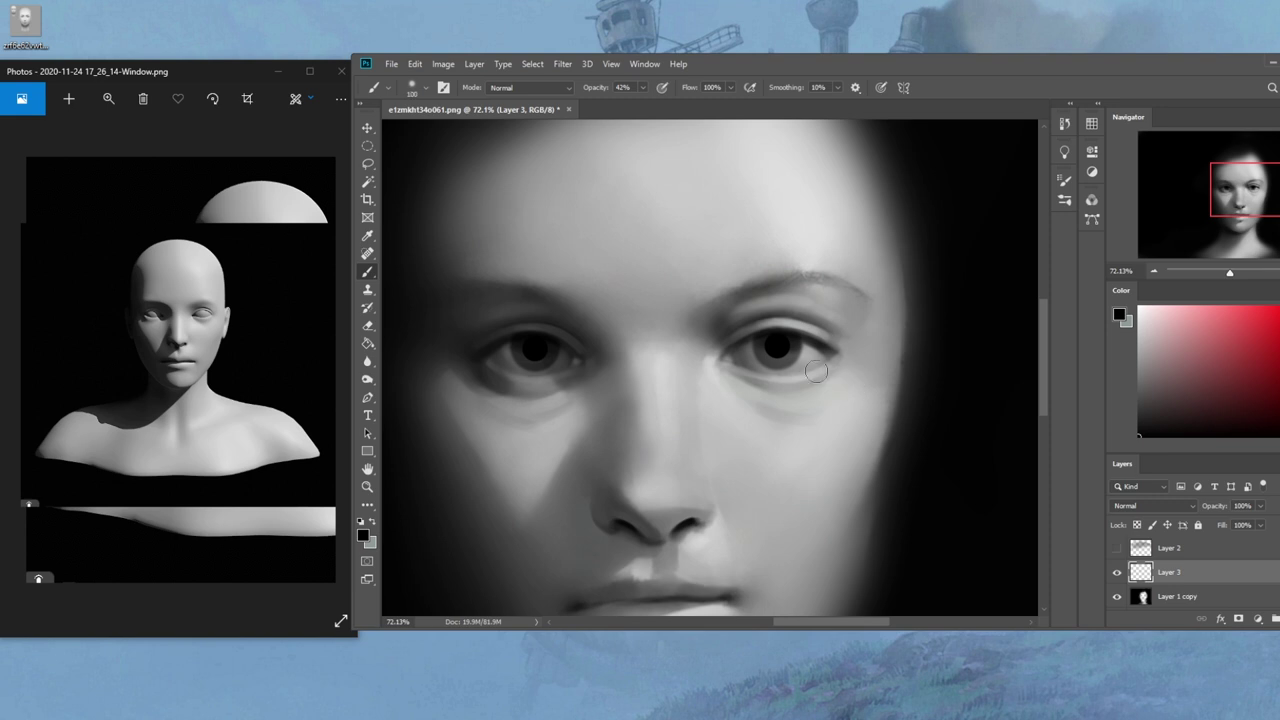
# Sample the light forehead tone and brush it over the irises at 42% opacity, undoing the last dab on the shadowed eye
pyautogui.keyDown('alt'); pyautogui.click(759, 220); pyautogui.keyUp('alt')
pyautogui.press(']')
pyautogui.press(']')
pyautogui.press('[')
pyautogui.press('[')
pyautogui.moveTo(766, 350); pyautogui.dragTo(786, 359)
pyautogui.click(553, 357)
pyautogui.hotkey('ctrl', 'z')
pyautogui.hotkey('ctrl', '-')
pyautogui.hotkey('ctrl', '-')
pyautogui.hotkey('ctrl', '-')
pyautogui.hotkey('ctrl', '-')
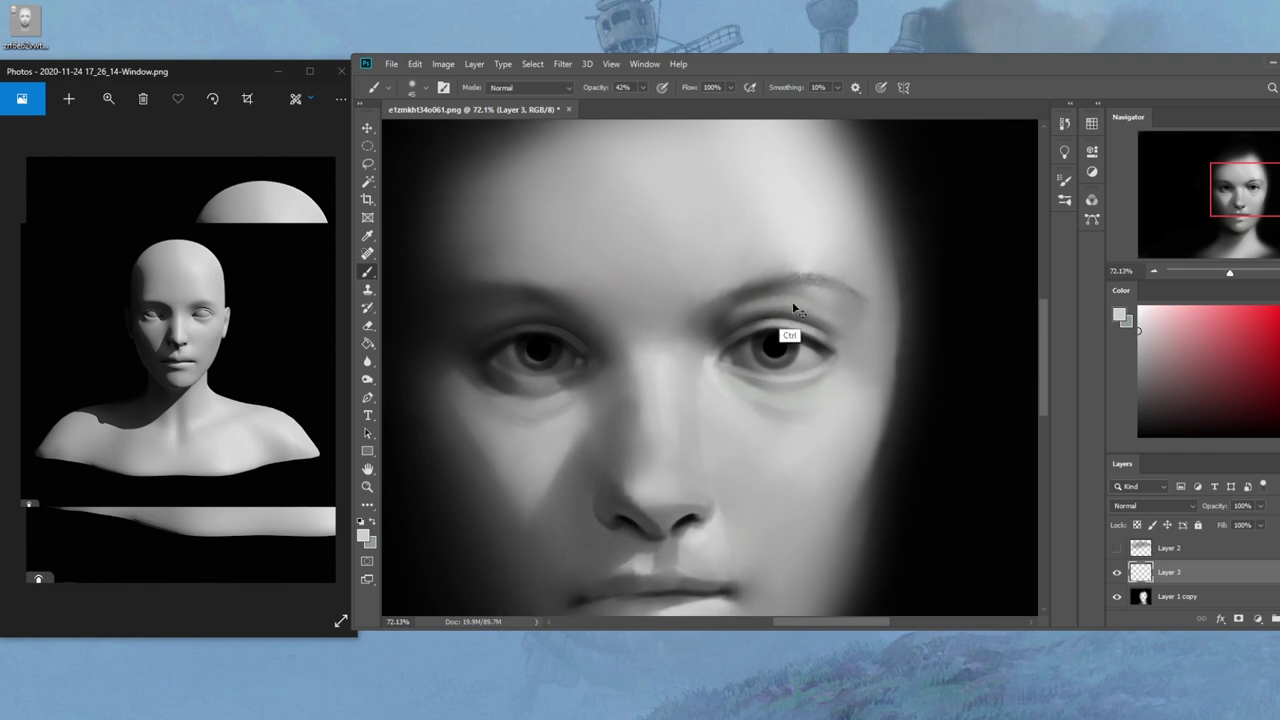
pyautogui.scroll(-1, 870, 392)
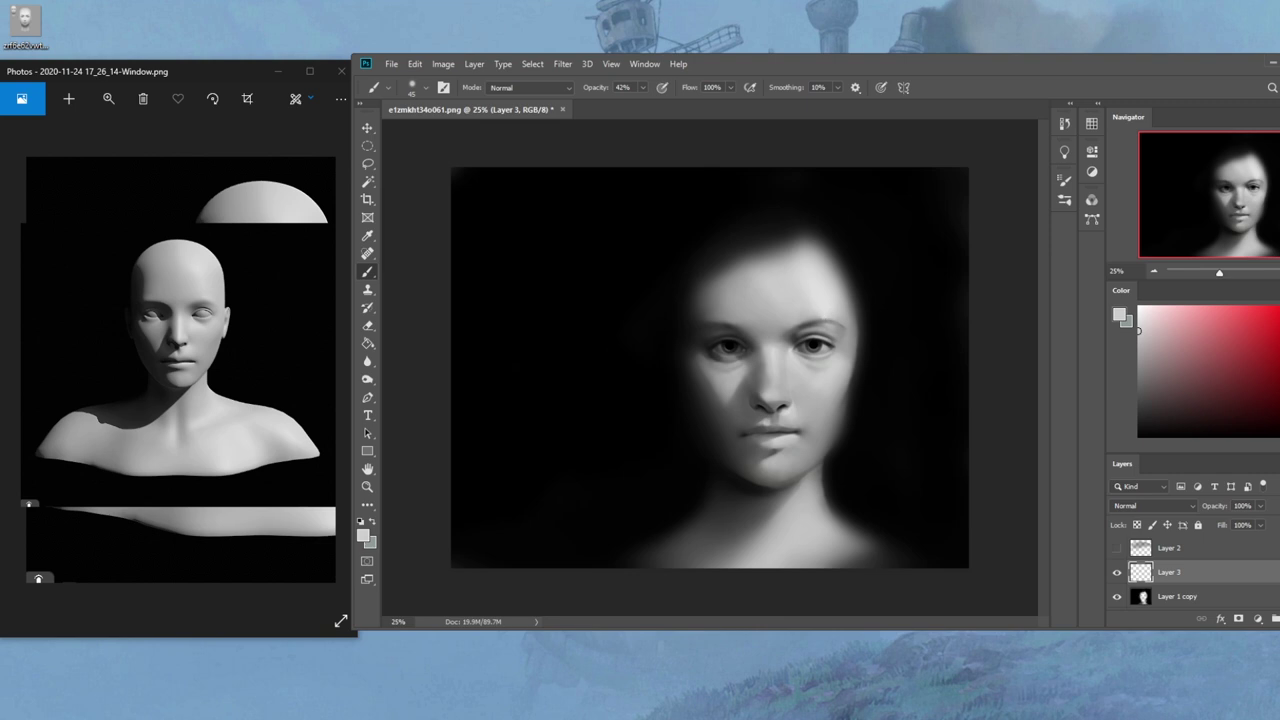
# Dab the sampled light tone over the shadowed eye with the soft brush enlarged to 175 px
pyautogui.press(']')
pyautogui.press(']')
pyautogui.press(']')
pyautogui.press(']')
pyautogui.click(730, 349)
# Set up a hard round 175 px brush at 100% opacity with pure white as the foreground color
pyautogui.press('d')
pyautogui.click(643, 88)
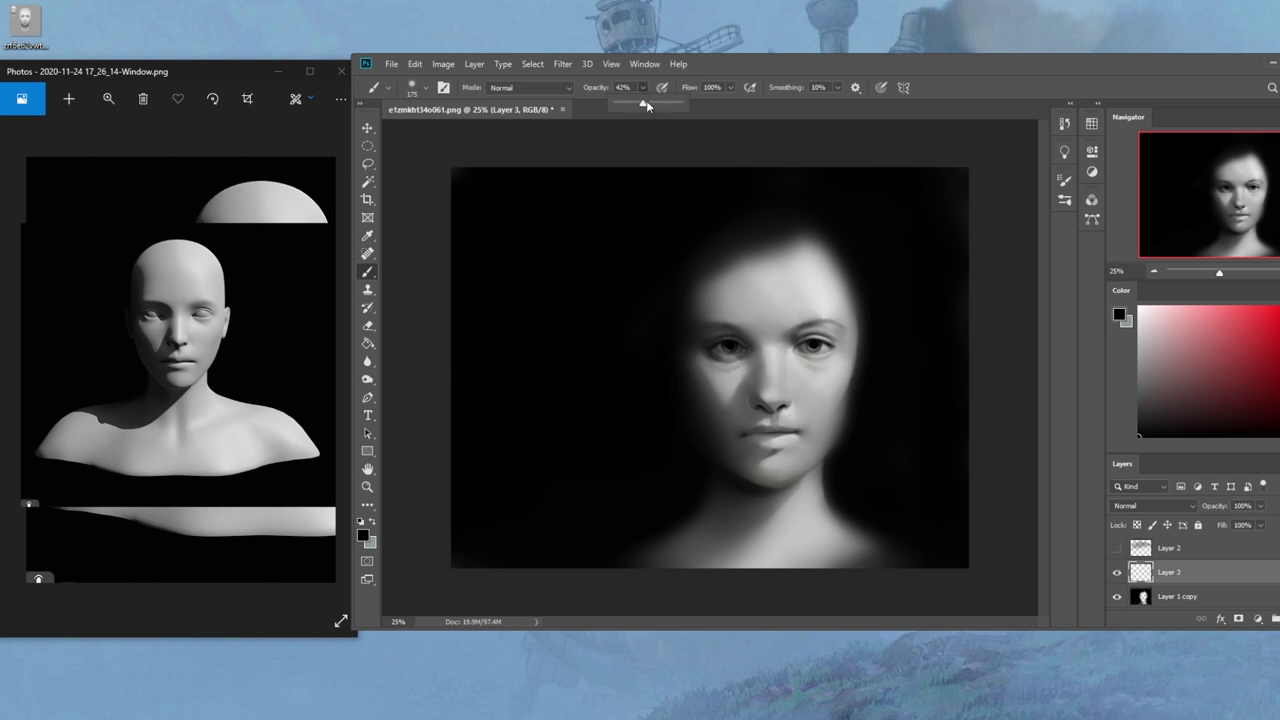
pyautogui.keyDown('alt'); pyautogui.click(807, 277); pyautogui.keyUp('alt')
pyautogui.rightClick(908, 330)
pyautogui.scroll(-2, 995, 680)
pyautogui.click(994, 685)
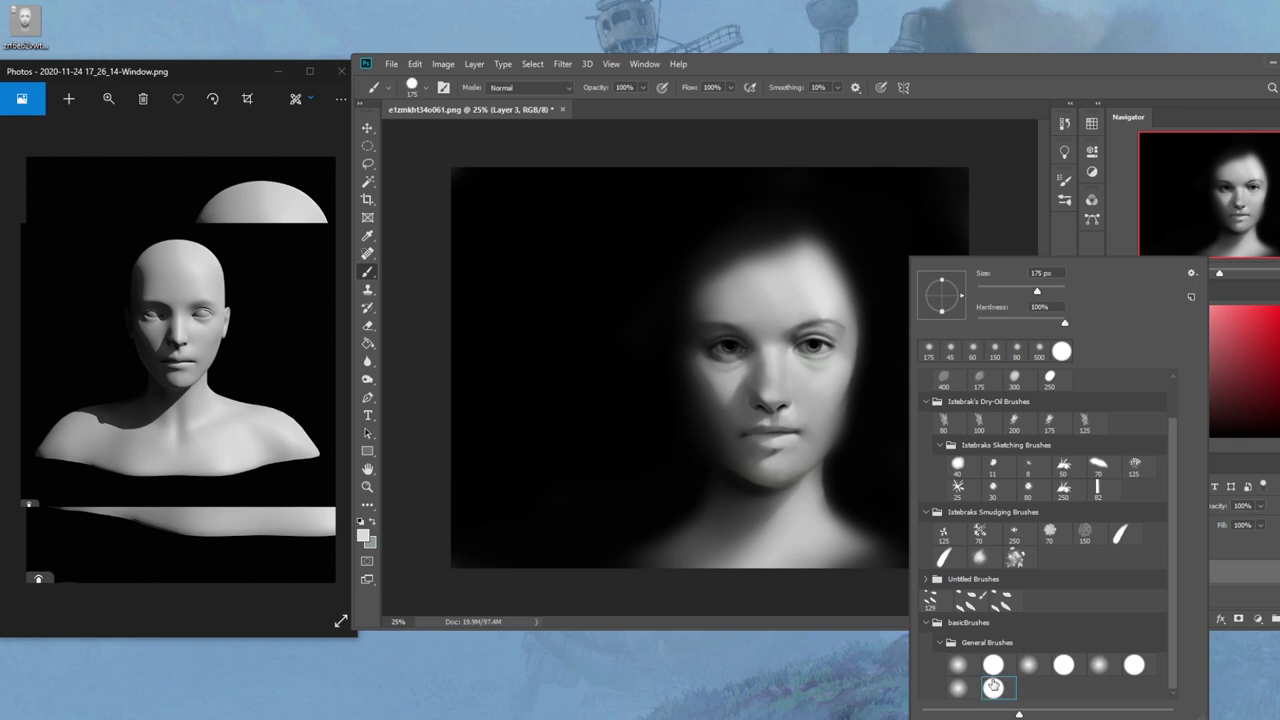
pyautogui.click(997, 157)
pyautogui.moveTo(1167, 322); pyautogui.dragTo(1126, 296)
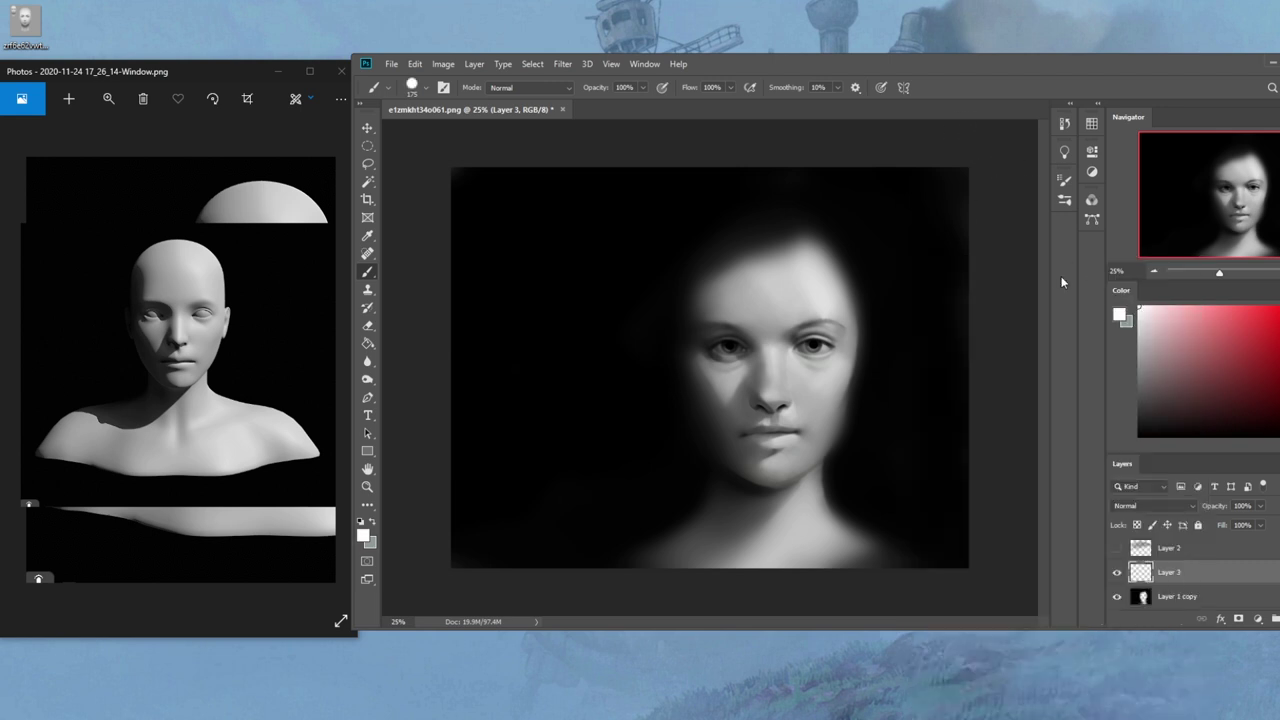
# Try painting a hard white highlight below the lit eye's pupil with the brush reduced to 6 px
pyautogui.press('[')
pyautogui.press('[')
pyautogui.press('[')
pyautogui.press('[')
pyautogui.press('[')
pyautogui.press('[')
pyautogui.press('[')
pyautogui.press('[')
pyautogui.press('[')
pyautogui.hotkey('ctrl', '+')
pyautogui.hotkey('ctrl', '+')
pyautogui.press('[')
pyautogui.press('[')
pyautogui.press('[')
pyautogui.press('[')
pyautogui.press('[')
pyautogui.press('[')
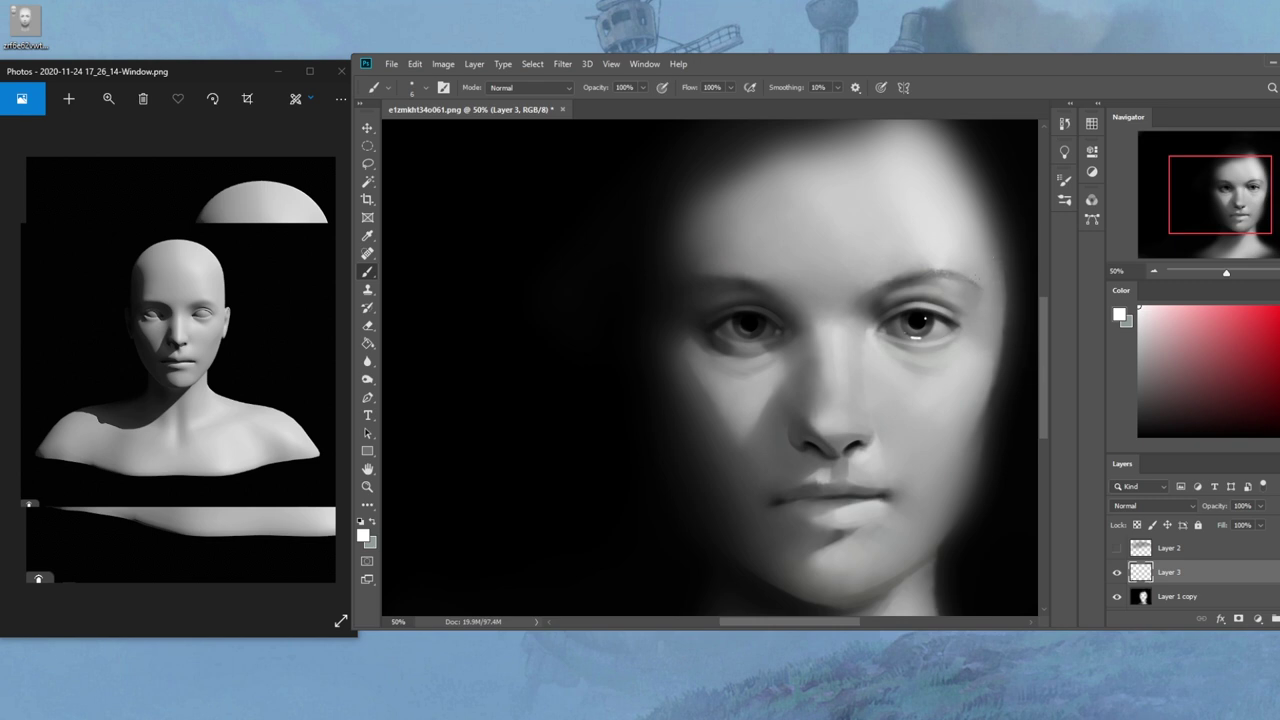
# Switch to the soft textured 500 px brush preset and reduce it to 45 px
pyautogui.rightClick(985, 345)
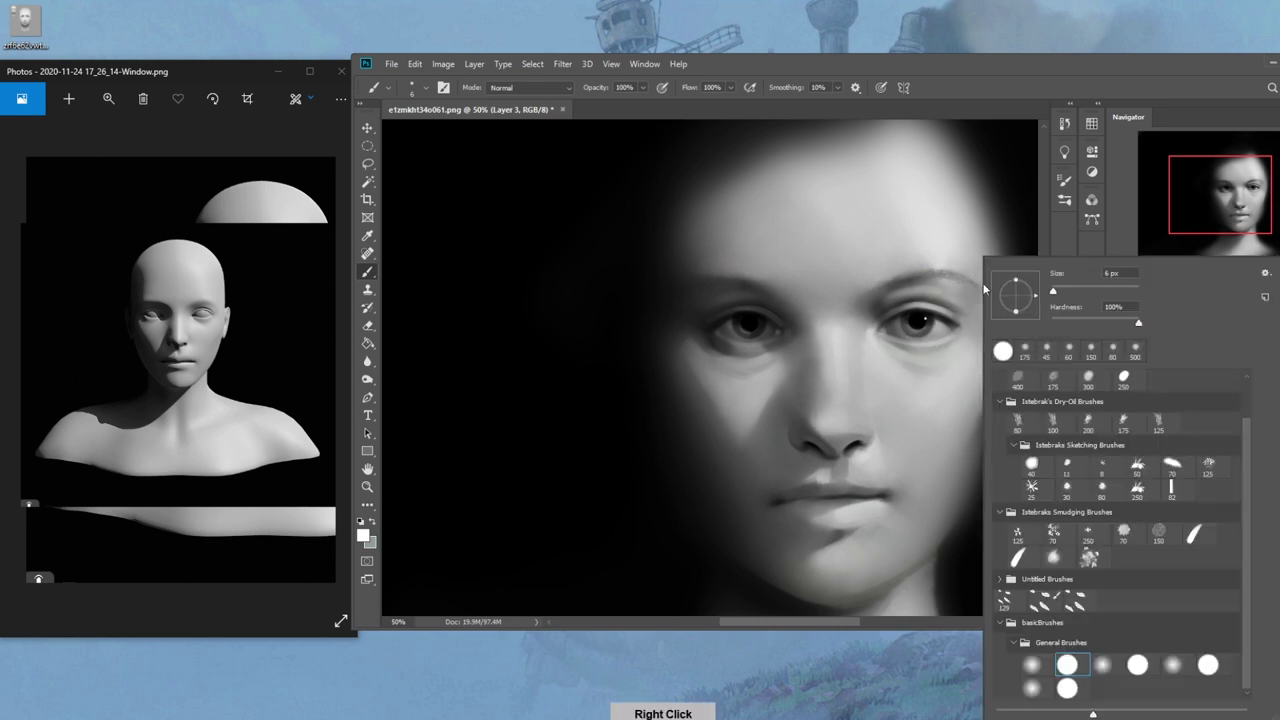
pyautogui.moveTo(1245, 446); pyautogui.dragTo(1250, 392)
pyautogui.click(1005, 381)
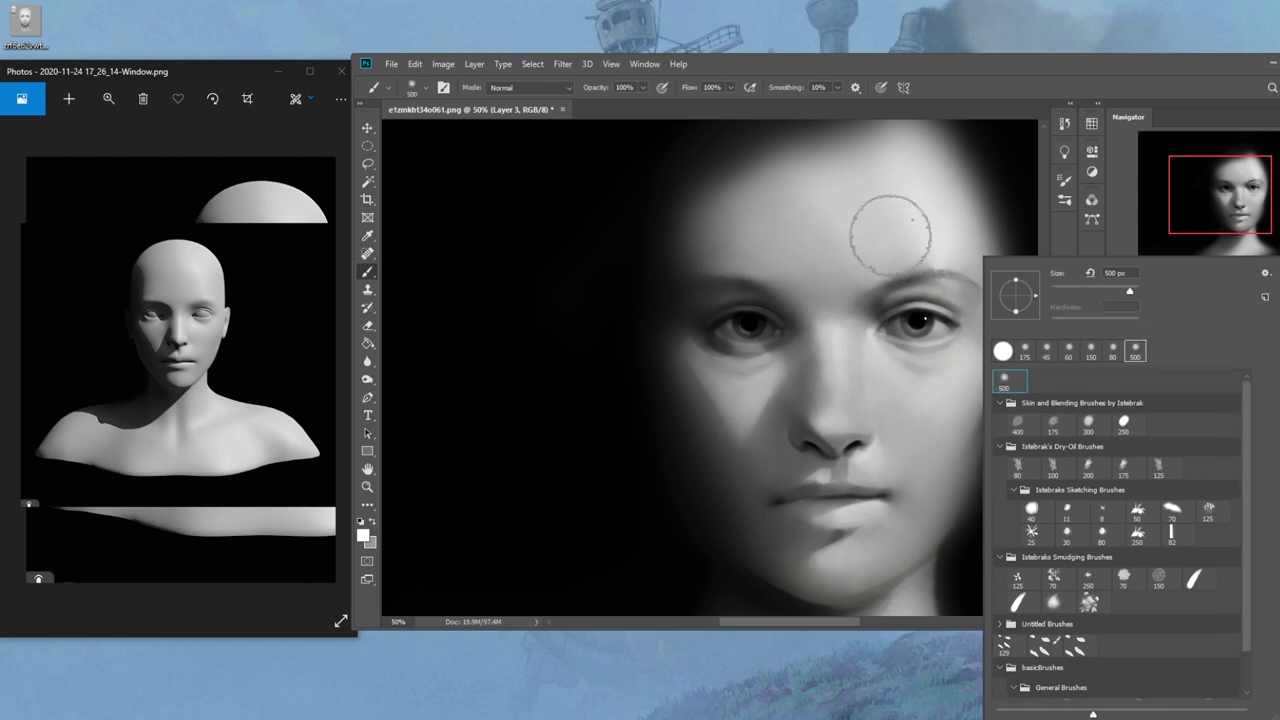
pyautogui.click(940, 229)
pyautogui.press('[')
pyautogui.press('[')
pyautogui.press('[')
pyautogui.press('[')
pyautogui.press('[')
pyautogui.press('[')
pyautogui.press('[')
pyautogui.press('[')
pyautogui.press('[')
pyautogui.press('[')
pyautogui.press('[')
pyautogui.press('[')
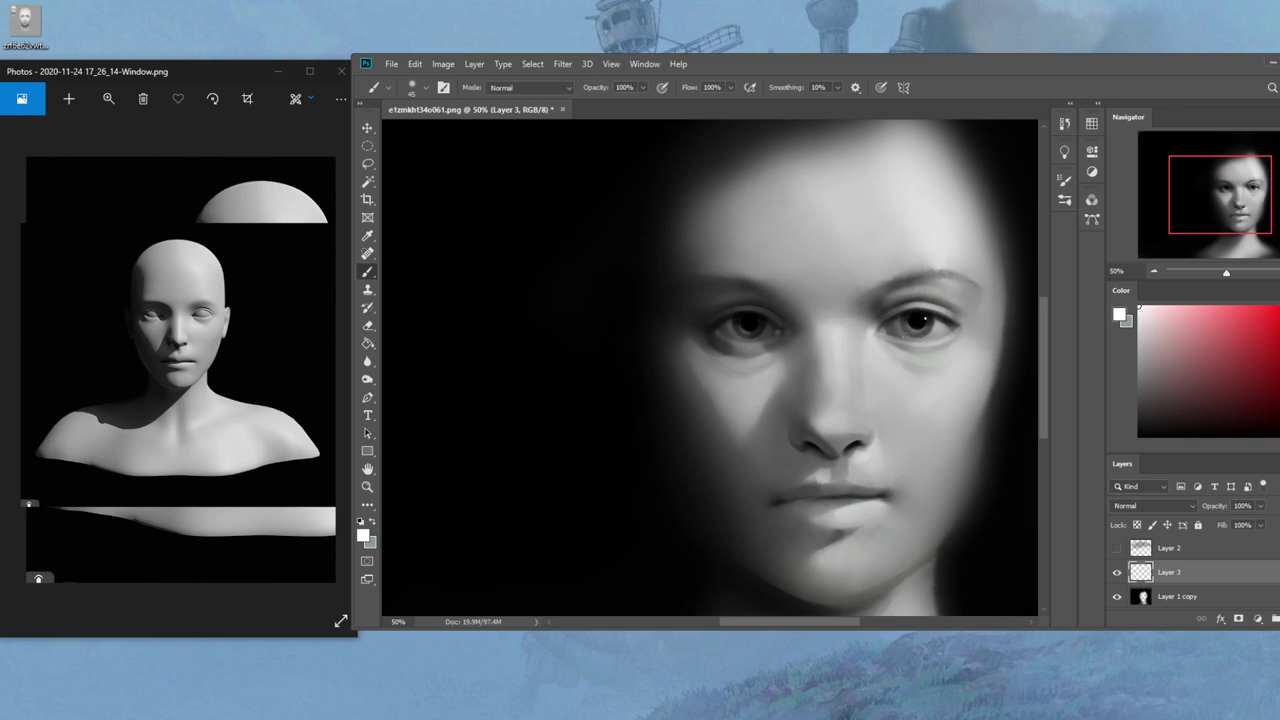
# Add a soft white glow to the lower iris of the lit eye with the brush at 36% opacity
pyautogui.click(643, 87)
pyautogui.moveTo(646, 104); pyautogui.dragTo(602, 104)
pyautogui.click(923, 340)
pyautogui.hotkey('ctrl', '-')
pyautogui.hotkey('ctrl', '-')
pyautogui.keyDown('ctrl'); pyautogui.click(818, 356); pyautogui.keyUp('ctrl')
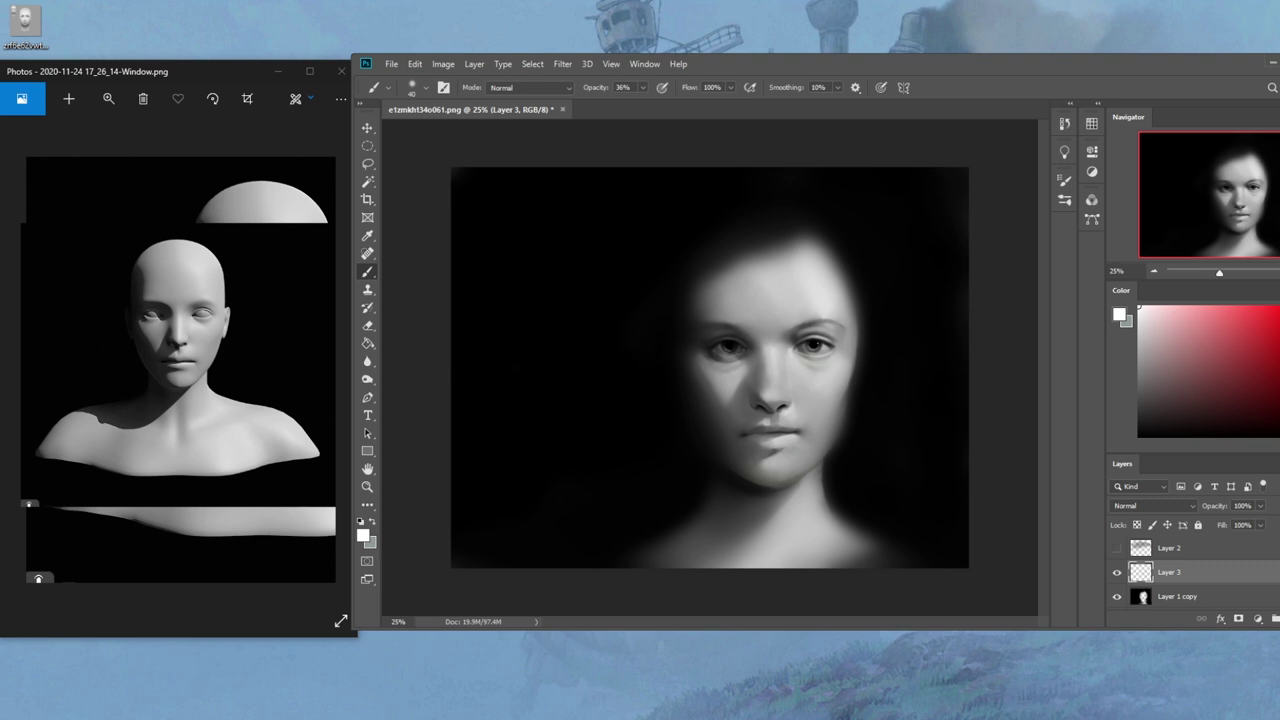
# Show Layer 2 again and switch to the 80 px textured brush preset
pyautogui.click(1117, 548)
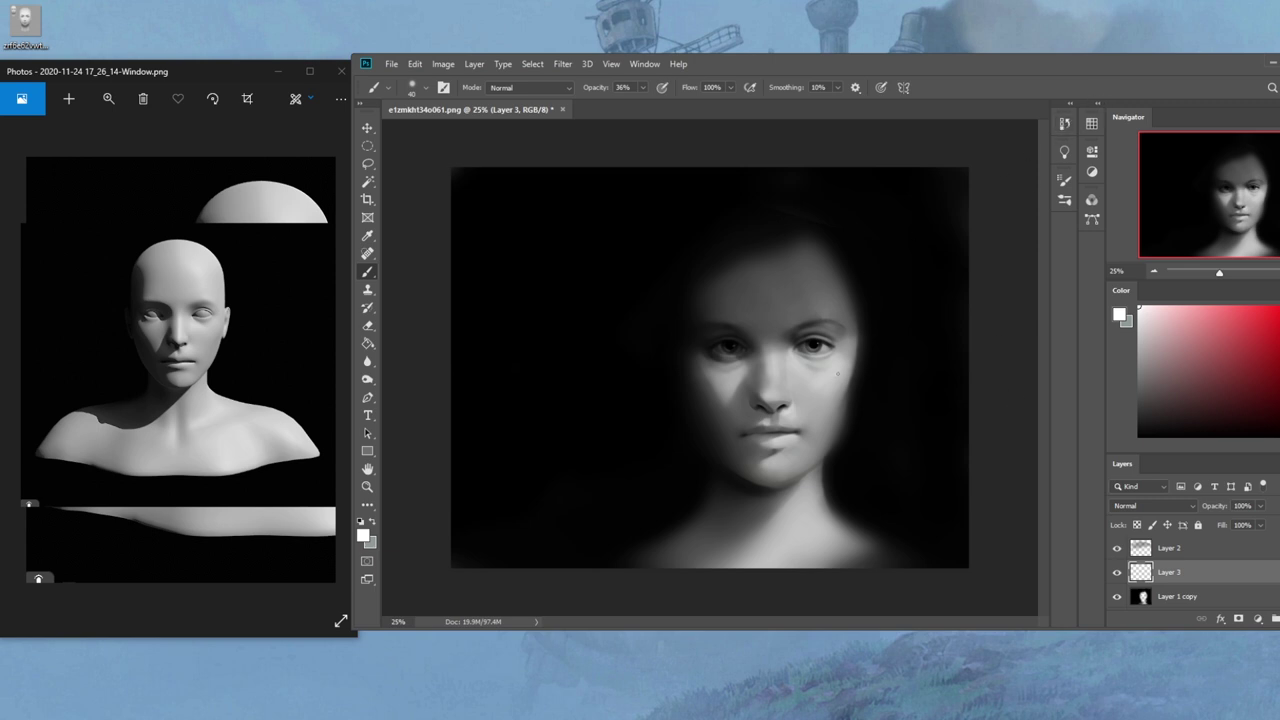
pyautogui.rightClick(838, 374)
pyautogui.click(1015, 196)
pyautogui.hotkey('ctrl', '-')
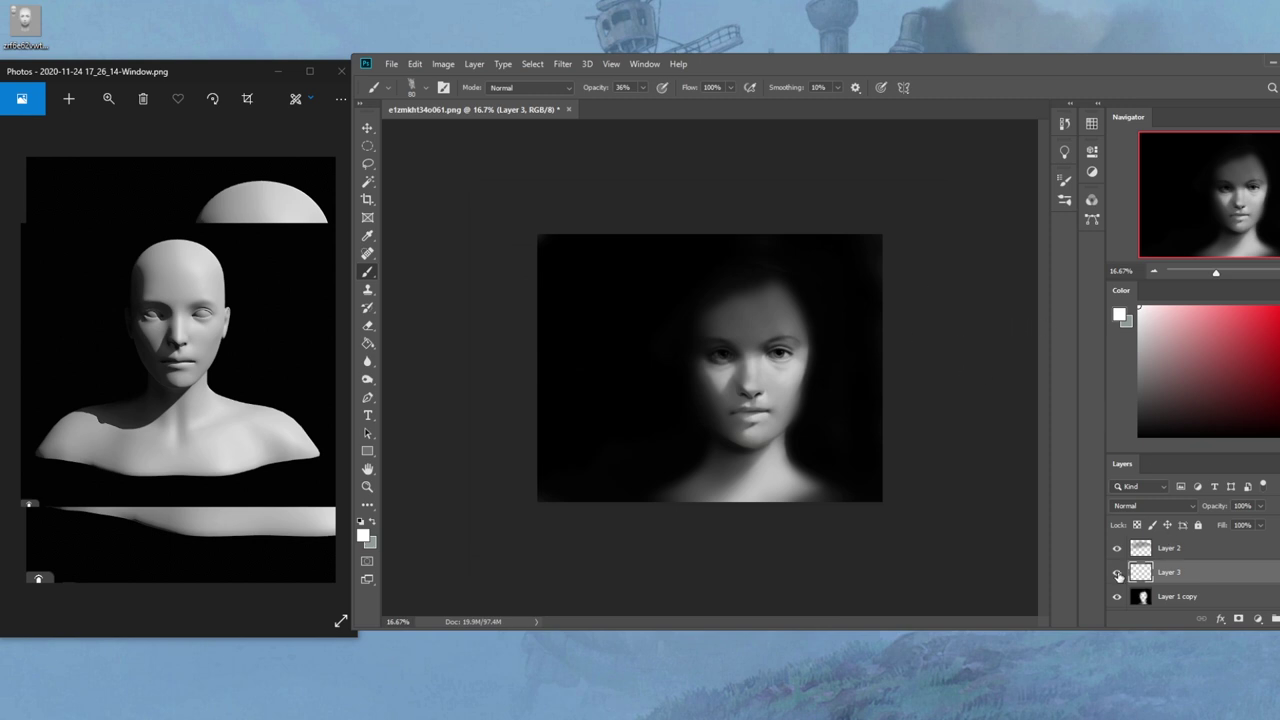
# Deepen the lower edge of the lit eye with a dark tone sampled from the upper lid, then sample the skin beside it
pyautogui.press('z')
pyautogui.moveTo(626, 294)
pyautogui.mouseDown()
pyautogui.moveTo(880, 443)
pyautogui.moveTo(877, 467)
pyautogui.mouseUp()
pyautogui.press('b')
pyautogui.keyDown('alt'); pyautogui.click(791, 289); pyautogui.keyUp('alt')
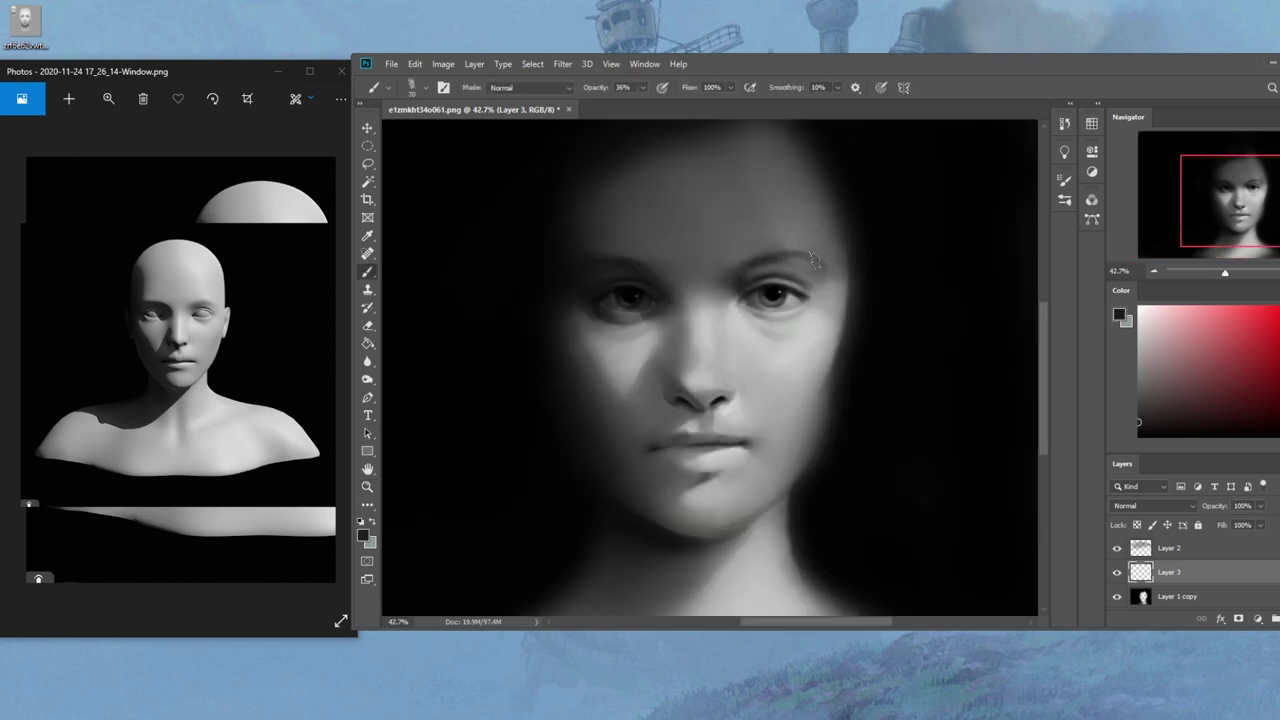
pyautogui.moveTo(770, 318); pyautogui.dragTo(805, 310)
pyautogui.keyDown('alt'); pyautogui.click(807, 311); pyautogui.keyUp('alt')
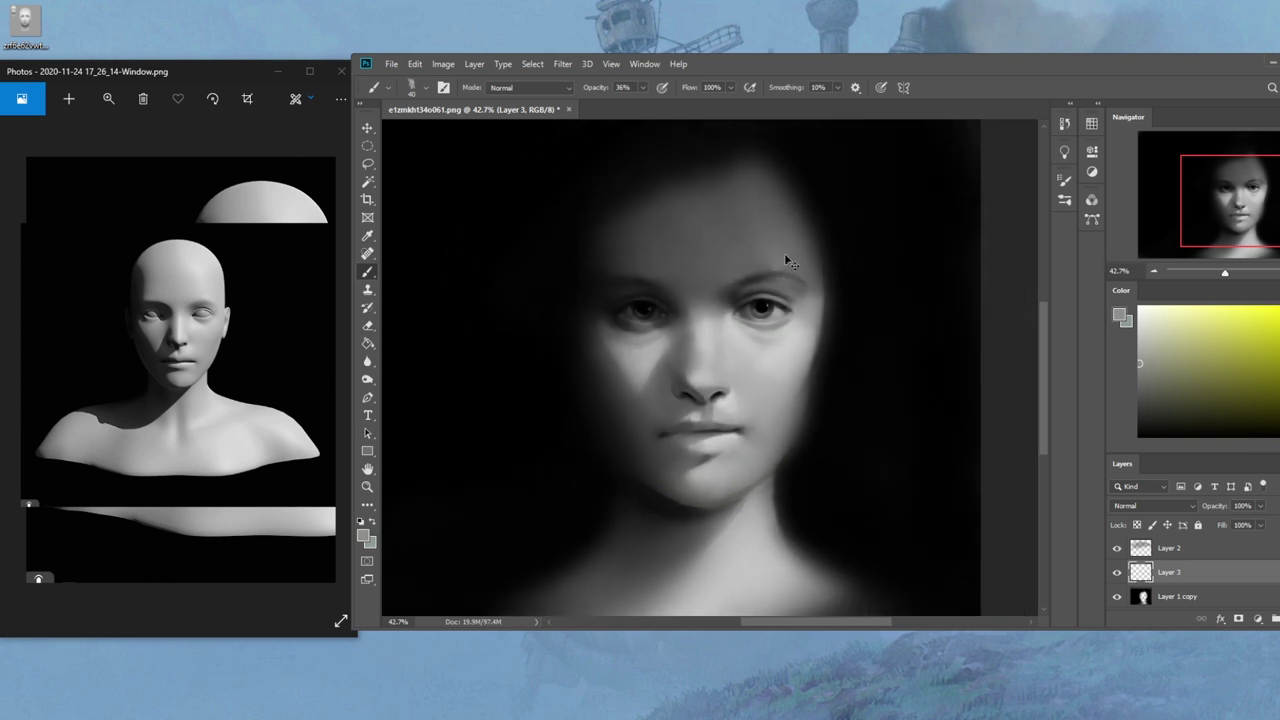
# Shade along the underside of the lower lip with a grey sampled beside it
pyautogui.hotkey('ctrl', '-')
pyautogui.hotkey('ctrl', '-')
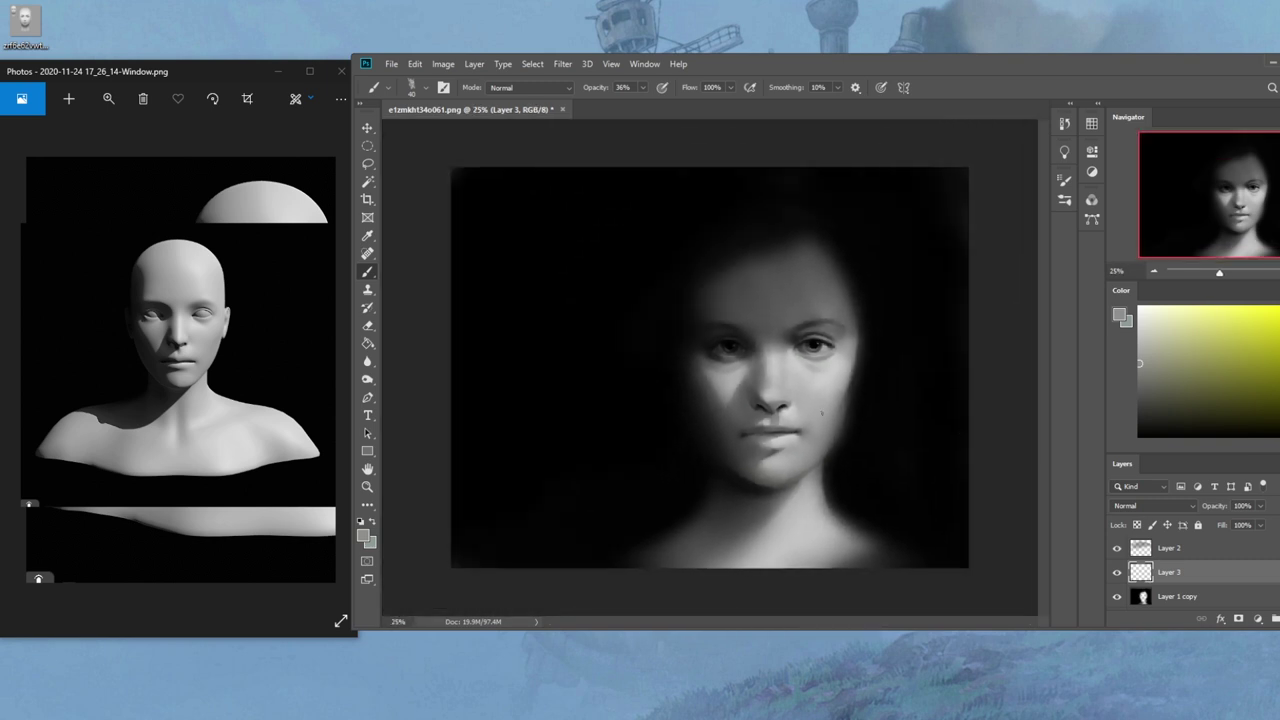
pyautogui.keyDown('alt'); pyautogui.click(760, 447); pyautogui.keyUp('alt')
pyautogui.moveTo(764, 446); pyautogui.dragTo(786, 444)
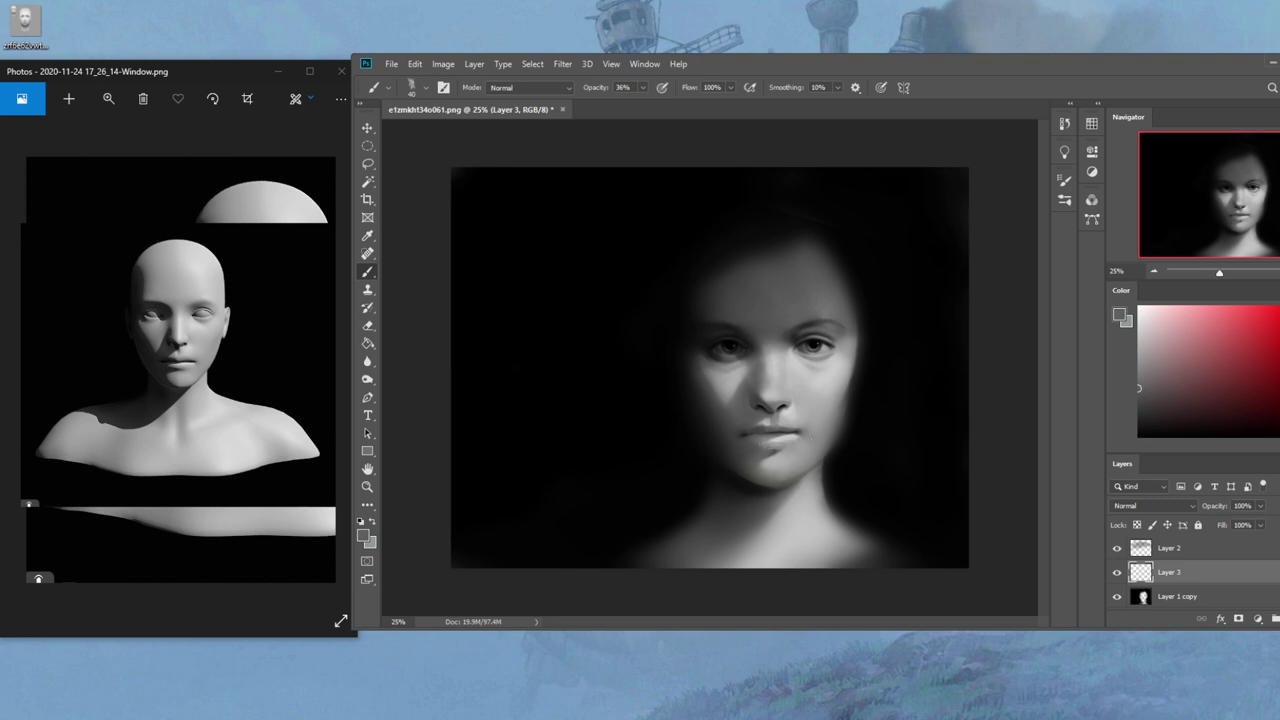
# Darken the neck and shoulders with a soft round brush in sampled background black, enlarged to about 1800 px
pyautogui.keyDown('alt'); pyautogui.click(914, 453); pyautogui.keyUp('alt')
pyautogui.hotkey('ctrl', '-')
pyautogui.hotkey('ctrl', '-')
pyautogui.rightClick(795, 421)
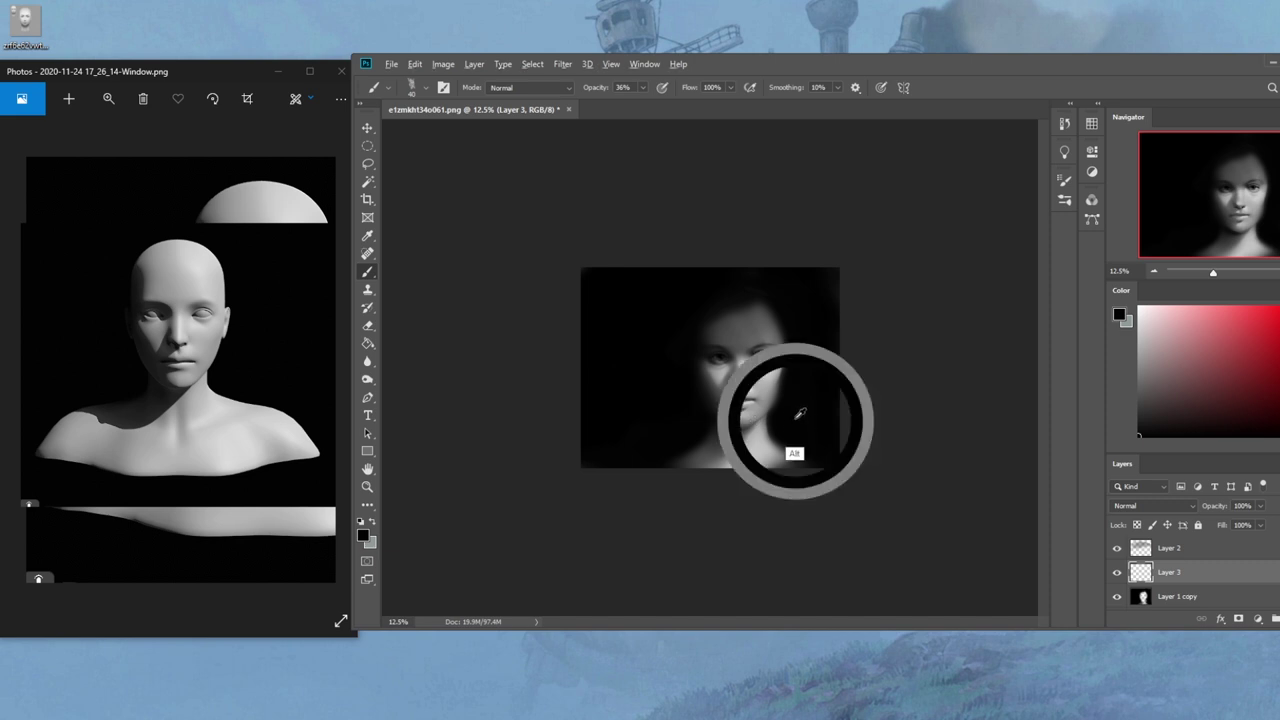
pyautogui.click(867, 202)
pyautogui.keyDown('alt'); pyautogui.click(789, 393); pyautogui.keyUp('alt')
pyautogui.press(']')
pyautogui.press(']')
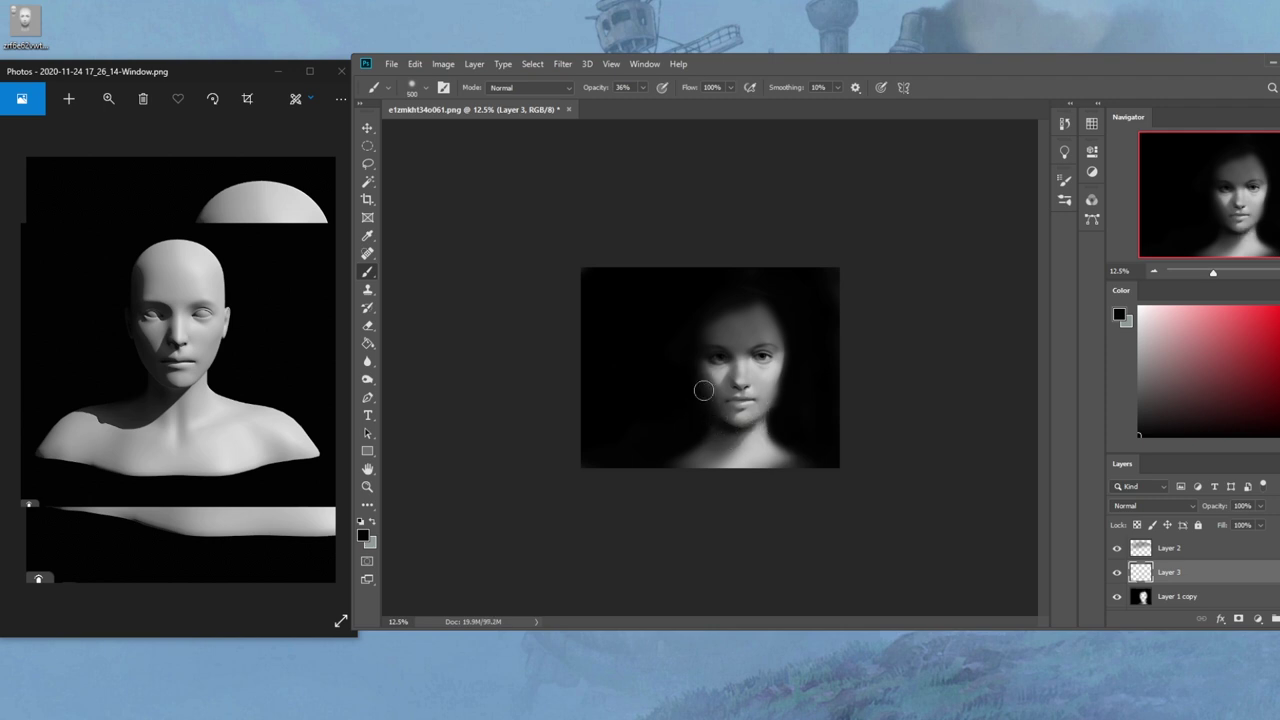
pyautogui.press(']')
pyautogui.press(']')
pyautogui.press(']')
pyautogui.press(']')
pyautogui.press(']')
pyautogui.press(']')
pyautogui.press(']')
pyautogui.press(']')
pyautogui.press(']')
pyautogui.press(']')
pyautogui.press(']')
pyautogui.press(']')
pyautogui.moveTo(785, 441)
pyautogui.mouseDown()
pyautogui.moveTo(731, 460)
pyautogui.moveTo(642, 408)
pyautogui.mouseUp()
pyautogui.press('[')
pyautogui.moveTo(663, 454)
pyautogui.mouseDown()
pyautogui.moveTo(834, 399)
pyautogui.moveTo(832, 434)
pyautogui.moveTo(837, 425)
pyautogui.moveTo(716, 469)
pyautogui.moveTo(619, 443)
pyautogui.mouseUp()
# Reduce the soft brush to 1400 px at 60% opacity and try extending the shadow over the canvas's lower right corner
pyautogui.press('[')
pyautogui.press('[')
pyautogui.click(642, 88)
pyautogui.moveTo(643, 102); pyautogui.dragTo(661, 103)
pyautogui.hotkey('ctrl', 'z')
pyautogui.moveTo(797, 463)
pyautogui.mouseDown()
pyautogui.moveTo(586, 457)
pyautogui.moveTo(830, 465)
pyautogui.mouseUp()
pyautogui.hotkey('ctrl', 'z')
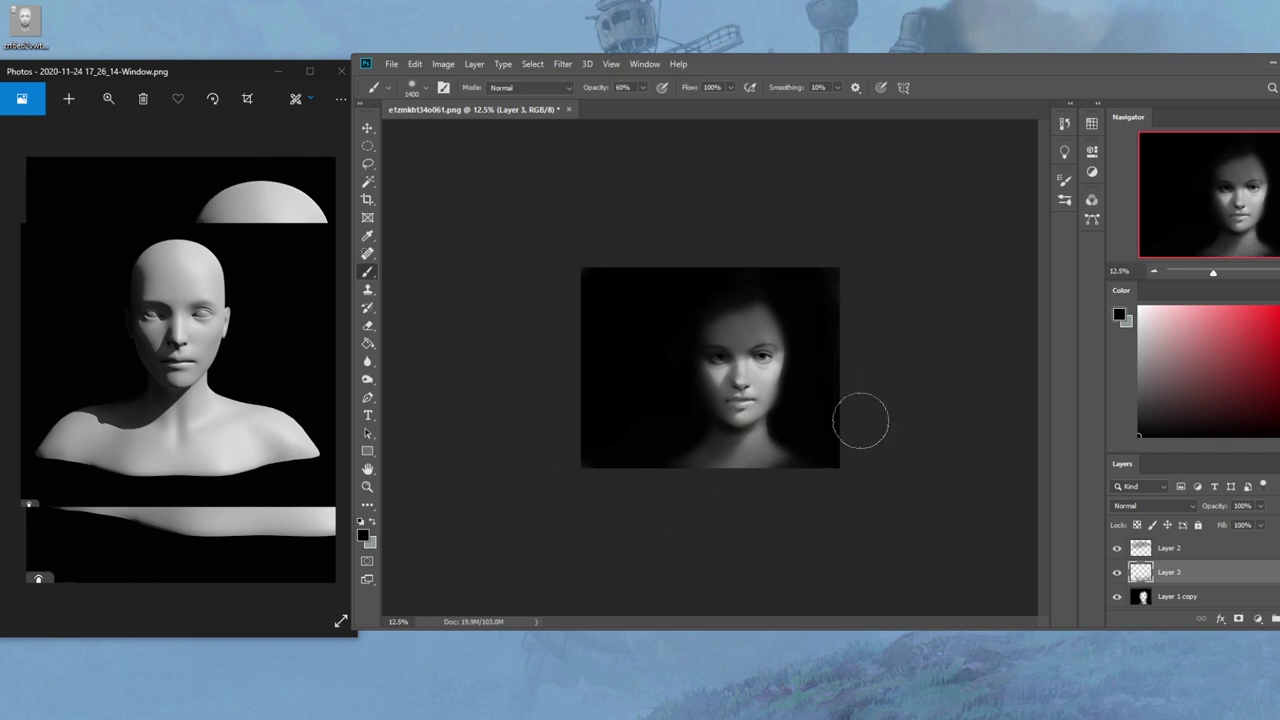
# Add a soft glow to the shadow-side cheek with a sampled light grey and the brush at 1100 px
pyautogui.keyDown('alt'); pyautogui.click(725, 382); pyautogui.keyUp('alt')
pyautogui.press('[')
pyautogui.press('[')
pyautogui.click(731, 379)
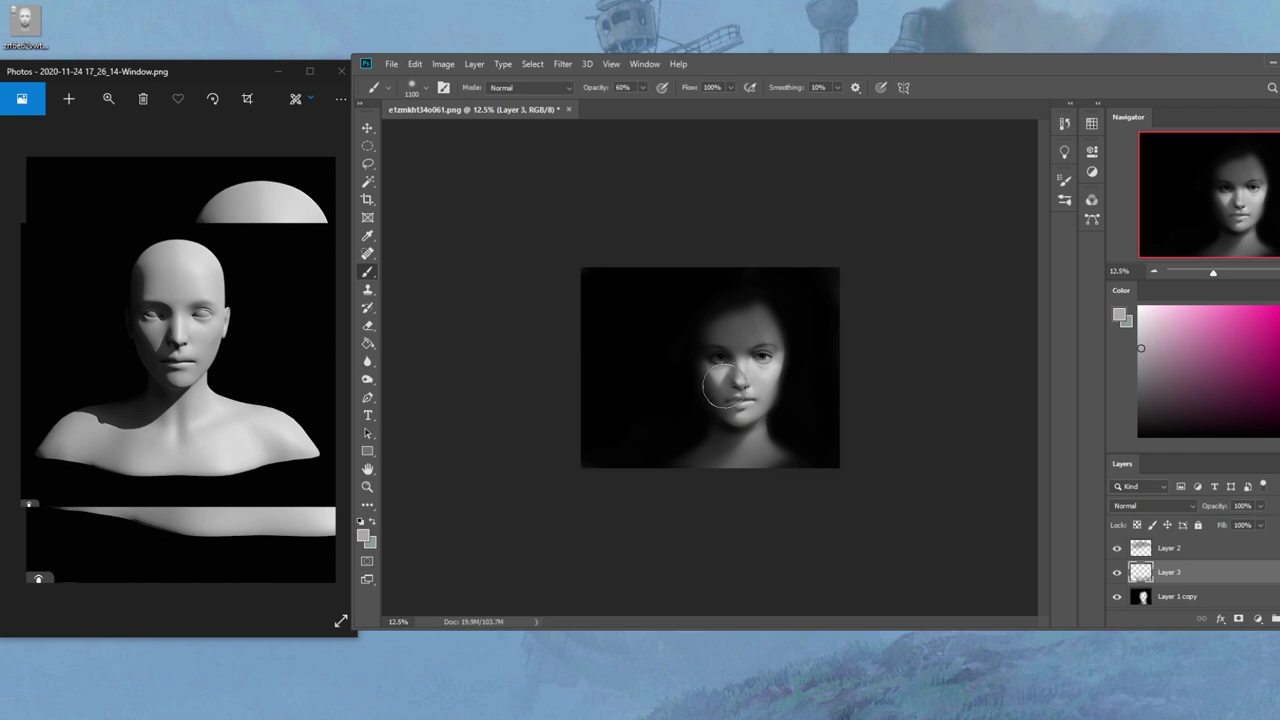
pyautogui.hotkey('ctrl', '+')
pyautogui.hotkey('ctrl', '+')
pyautogui.hotkey('ctrl', '+')
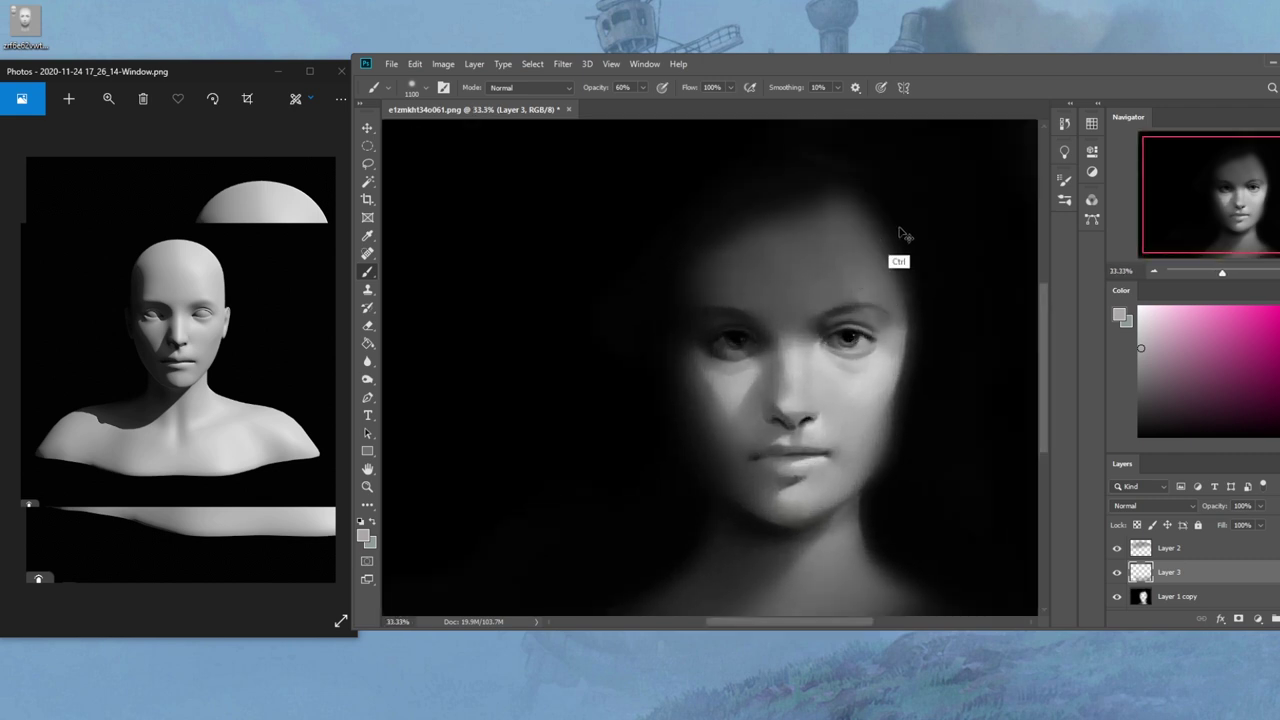
# Compare the last two history states of the painting and stay on the earlier one
pyautogui.click(1064, 123)
pyautogui.click(946, 531)
pyautogui.click(947, 547)
pyautogui.click(946, 531)
pyautogui.click(947, 547)
pyautogui.click(946, 531)
pyautogui.click(1024, 118)
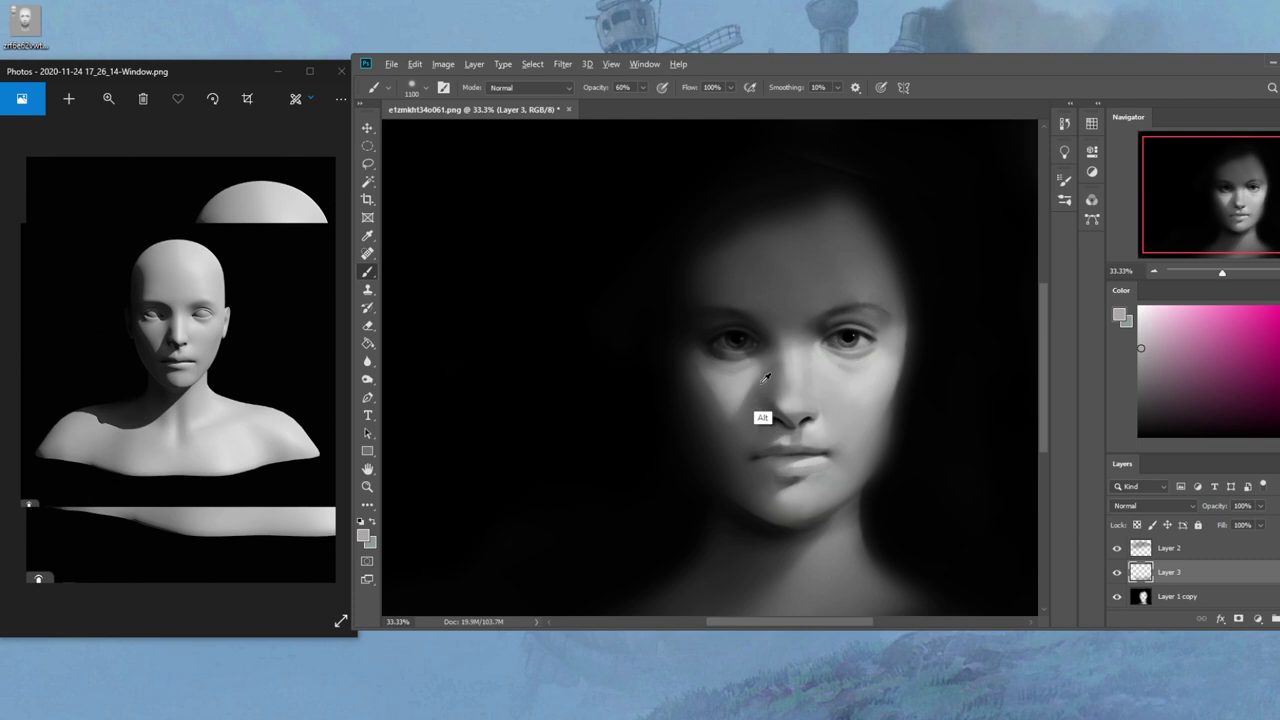
# Sample a light grey from the shadow-side cheek and reduce the soft round brush to 500 px
pyautogui.keyDown('alt'); pyautogui.click(729, 426); pyautogui.keyUp('alt')
pyautogui.press('[')
pyautogui.press('[')
pyautogui.press('[')
pyautogui.press('[')
pyautogui.press('[')
pyautogui.press('[')
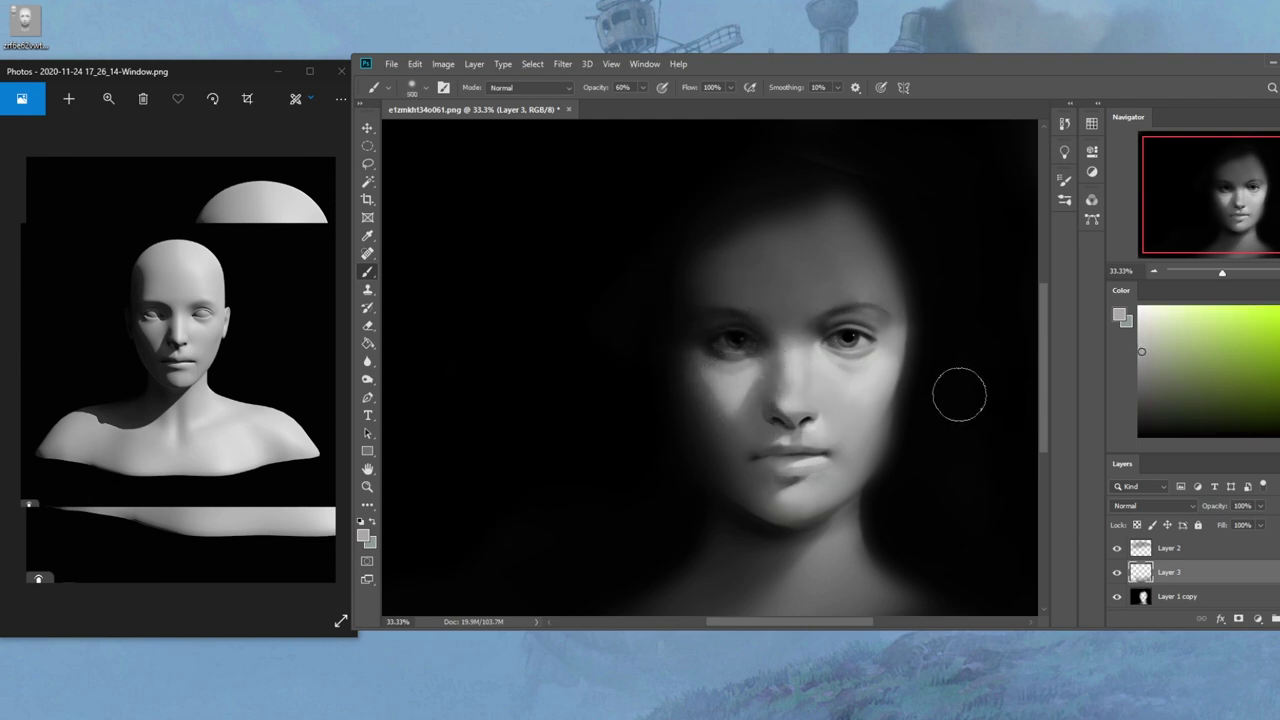
# Switch to the 80 px dry-oil brush preset with white as the foreground color
pyautogui.hotkey('ctrl', '-')
pyautogui.hotkey('ctrl', '-')
pyautogui.rightClick(822, 364)
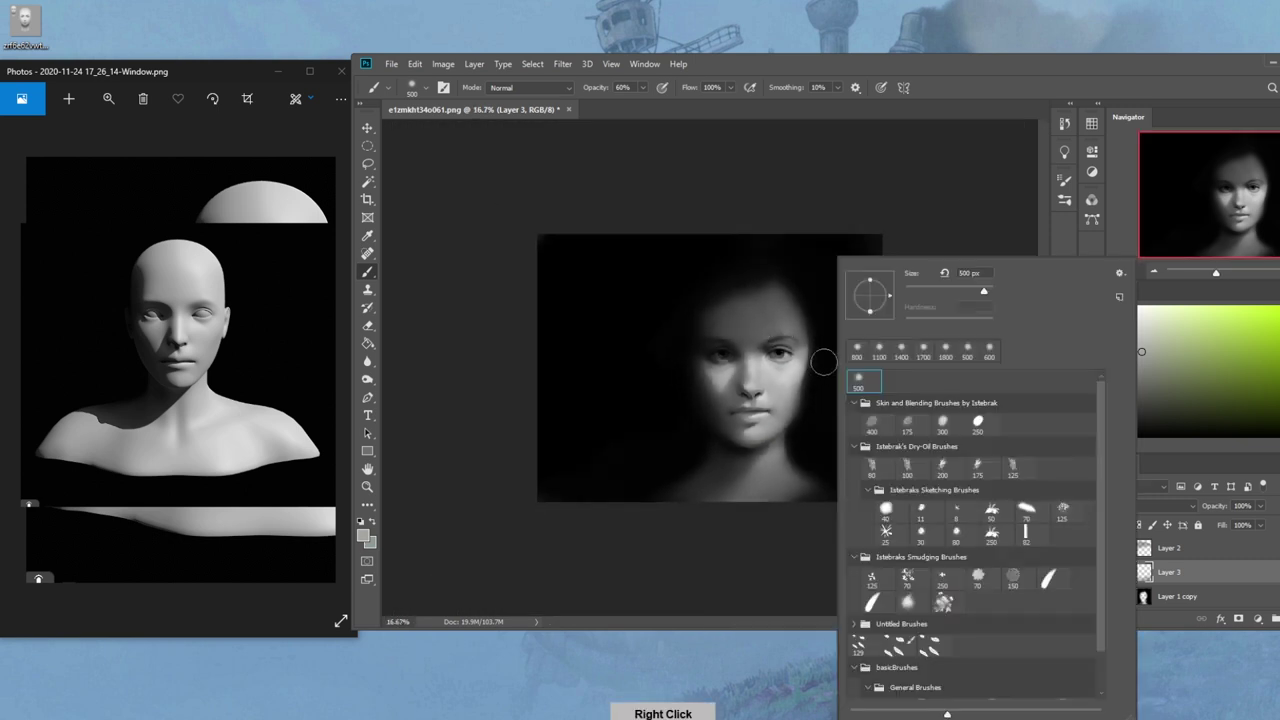
pyautogui.click(866, 459)
pyautogui.click(949, 173)
pyautogui.moveTo(1152, 337); pyautogui.dragTo(1113, 272)
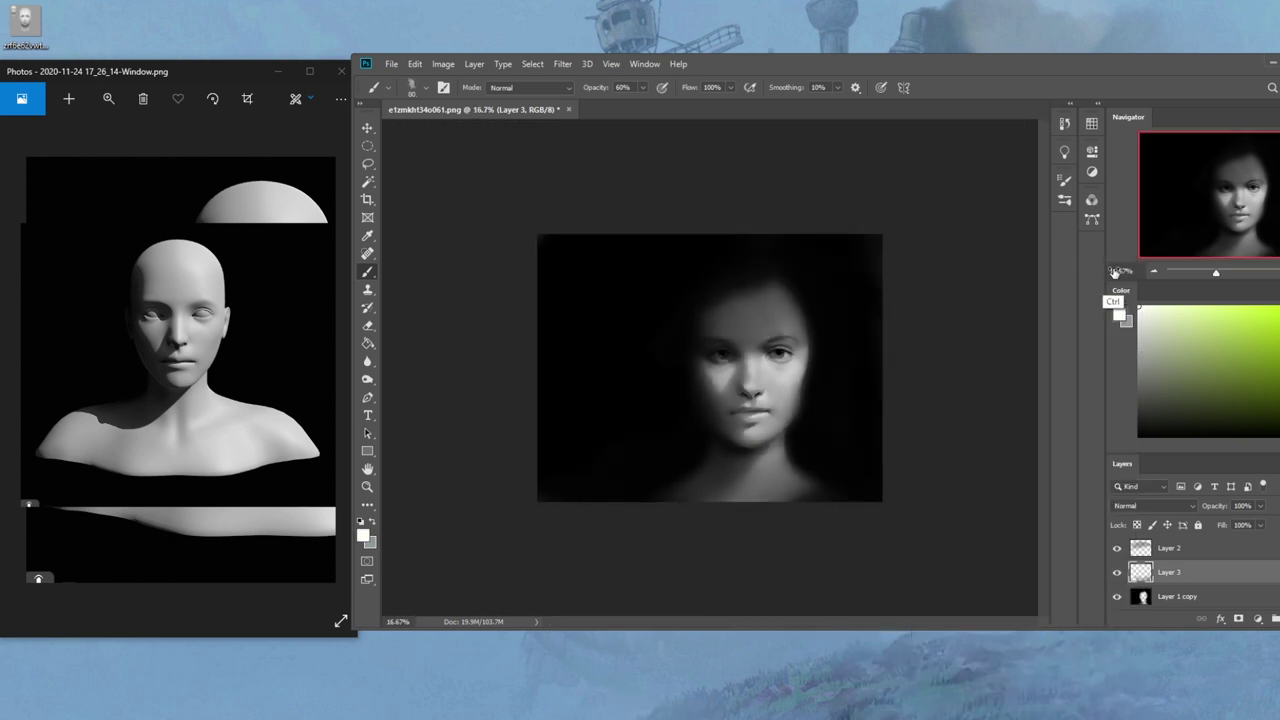
# Paint white highlights below the lit eye and beside the nostril with the brush at 30 px and 70% opacity
pyautogui.hotkey('ctrl', '+')
pyautogui.hotkey('ctrl', '+')
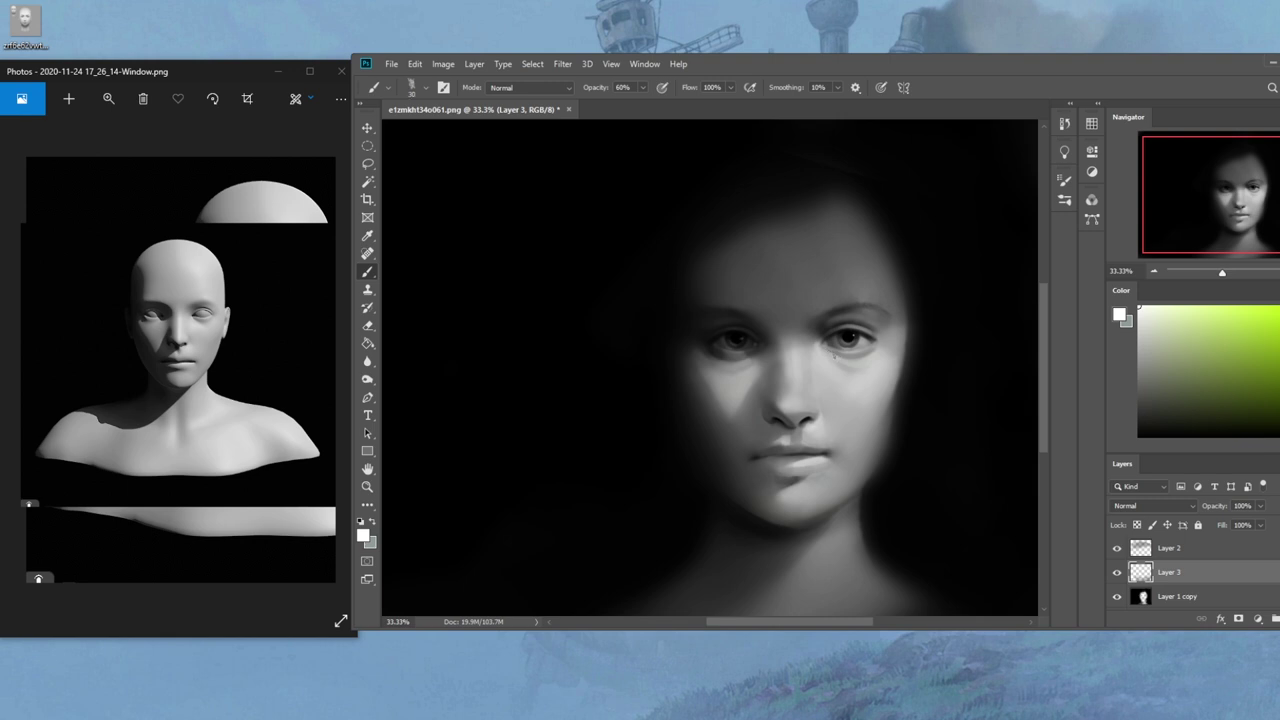
pyautogui.moveTo(643, 87); pyautogui.dragTo(651, 106)
pyautogui.press('[')
pyautogui.press('[')
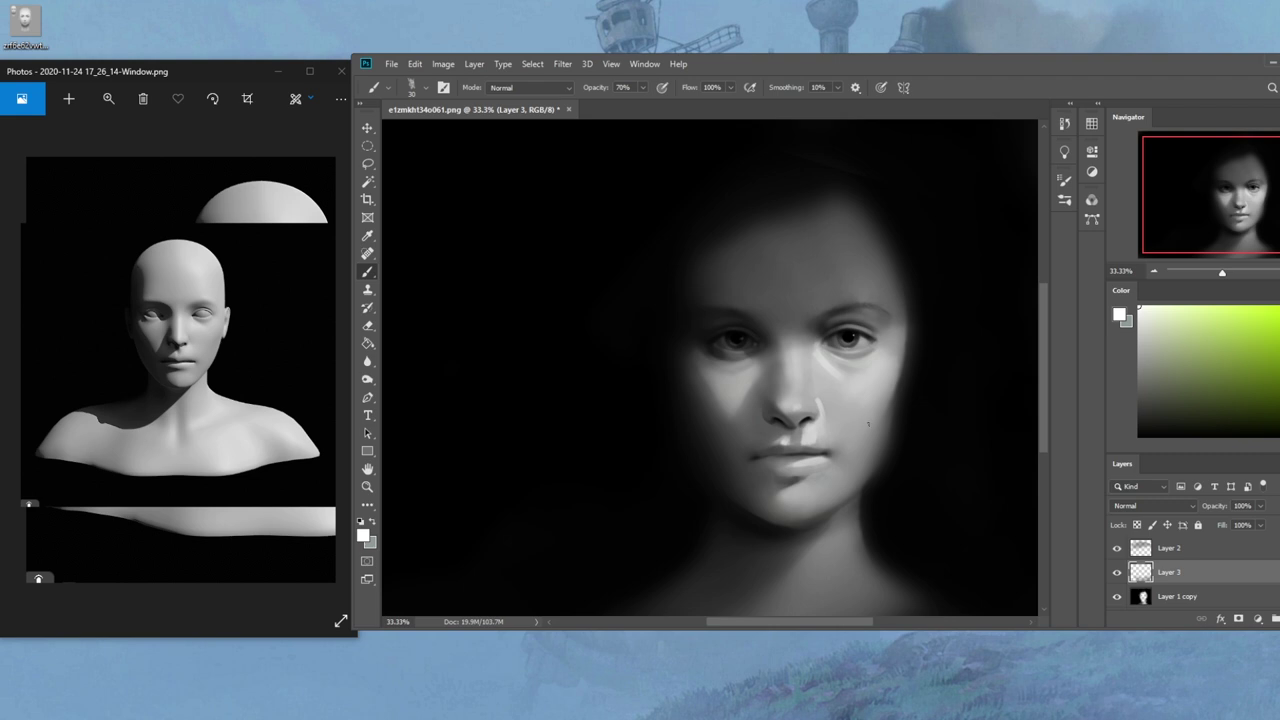
# Refine the highlights around the mouth with a light grey sampled below the lower lip, then choose near-white as the foreground color
pyautogui.keyDown('alt'); pyautogui.click(812, 470); pyautogui.keyUp('alt')
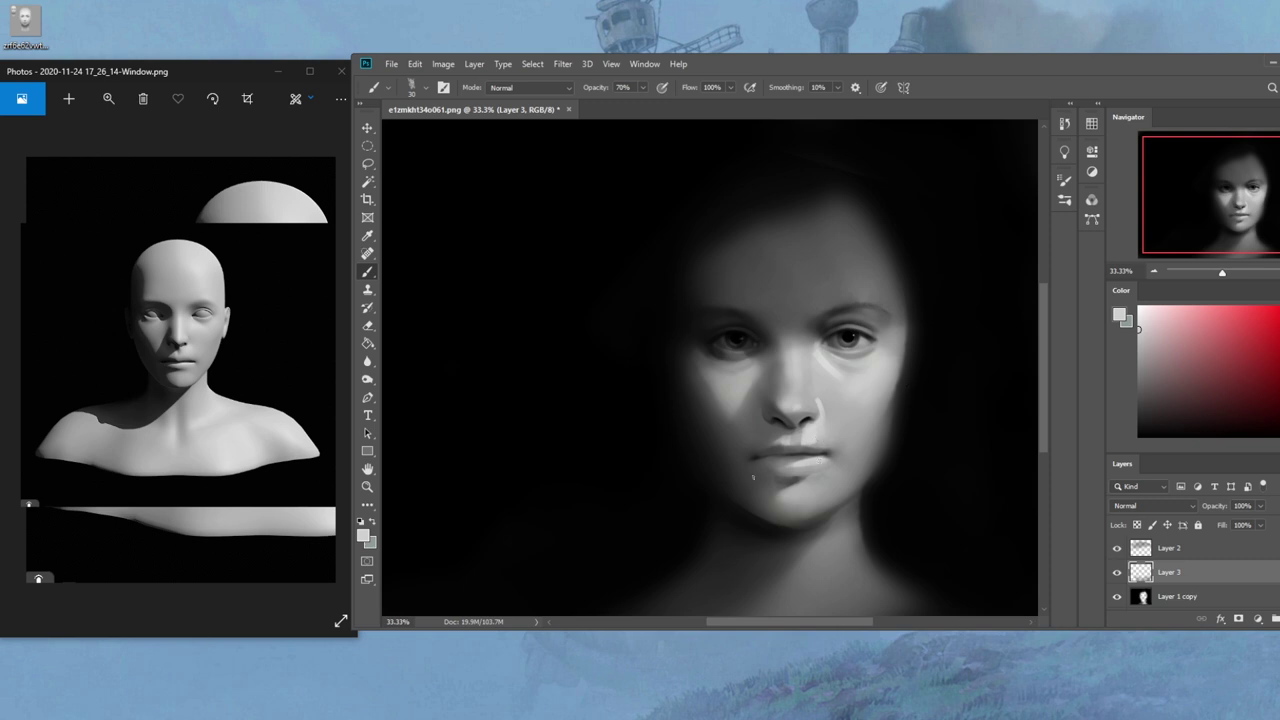
pyautogui.click(1138, 311)
pyautogui.hotkey('ctrl', '-')
pyautogui.hotkey('ctrl', '-')
pyautogui.press('ctrl')
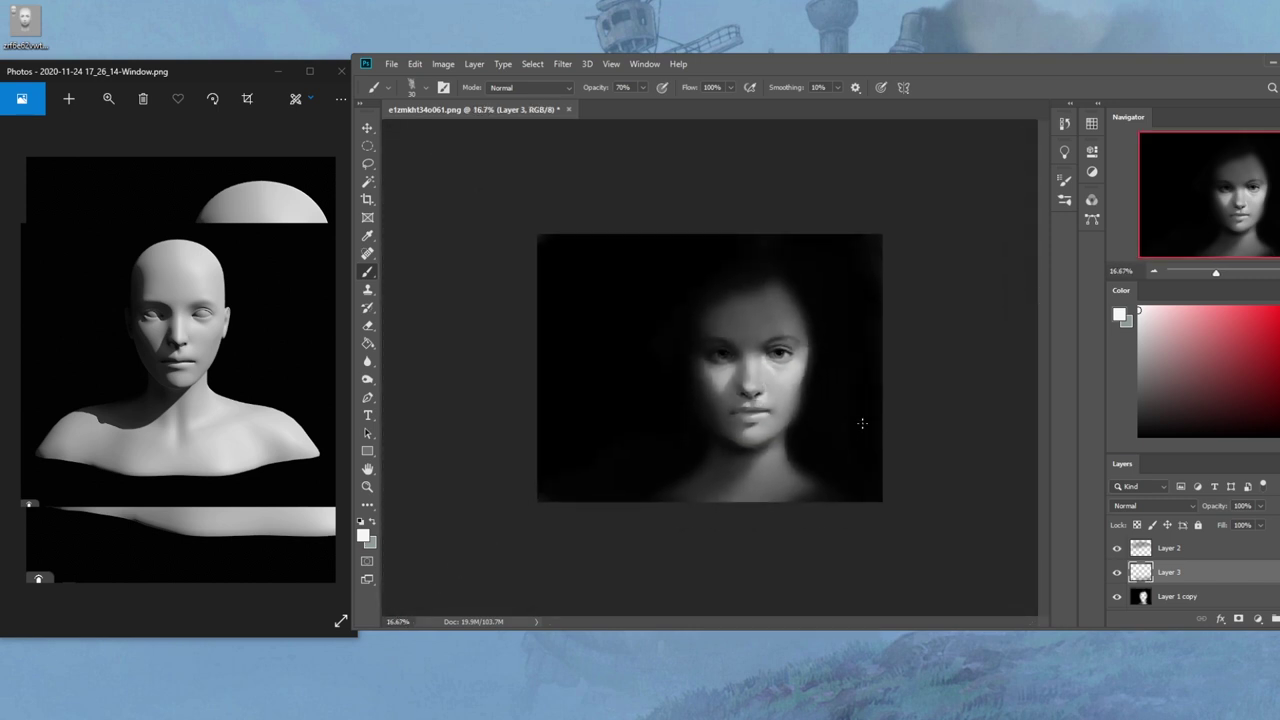
# Blend the highlights around the nose, mouth and lit cheek with sampled light tones and a 60 px brush
pyautogui.keyDown('alt'); pyautogui.click(760, 402); pyautogui.keyUp('alt')
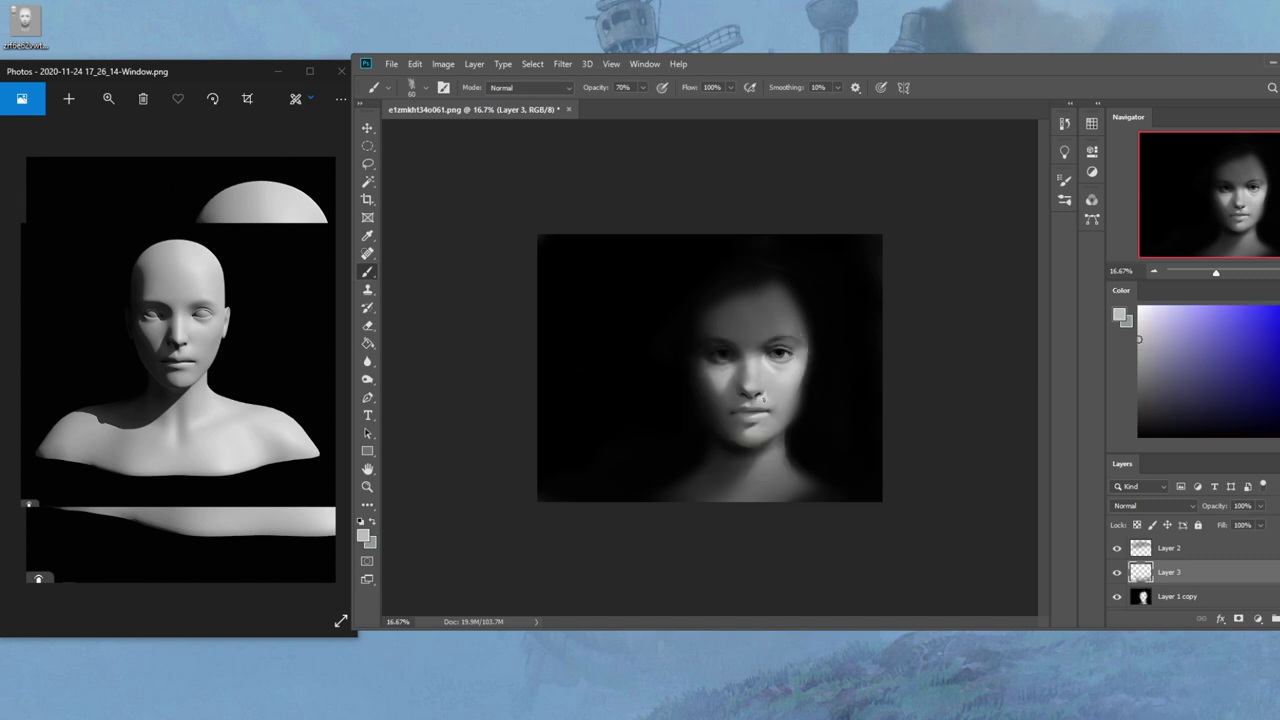
pyautogui.keyDown('alt'); pyautogui.click(764, 361); pyautogui.keyUp('alt')
pyautogui.keyDown('alt'); pyautogui.click(816, 383); pyautogui.keyUp('alt')
pyautogui.keyDown('alt'); pyautogui.click(782, 405); pyautogui.keyUp('alt')
pyautogui.keyDown('alt'); pyautogui.click(766, 380); pyautogui.keyUp('alt')
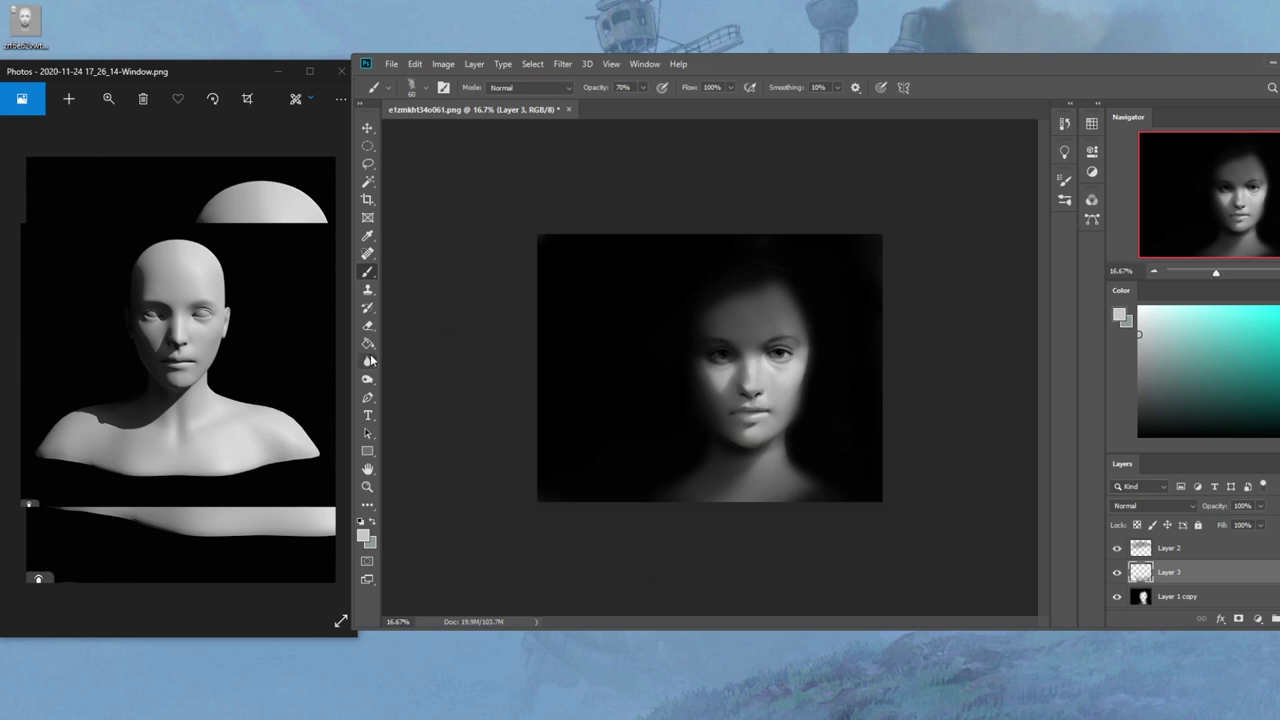
pyautogui.moveTo(367, 361); pyautogui.dragTo(410, 389)
pyautogui.click(410, 389)
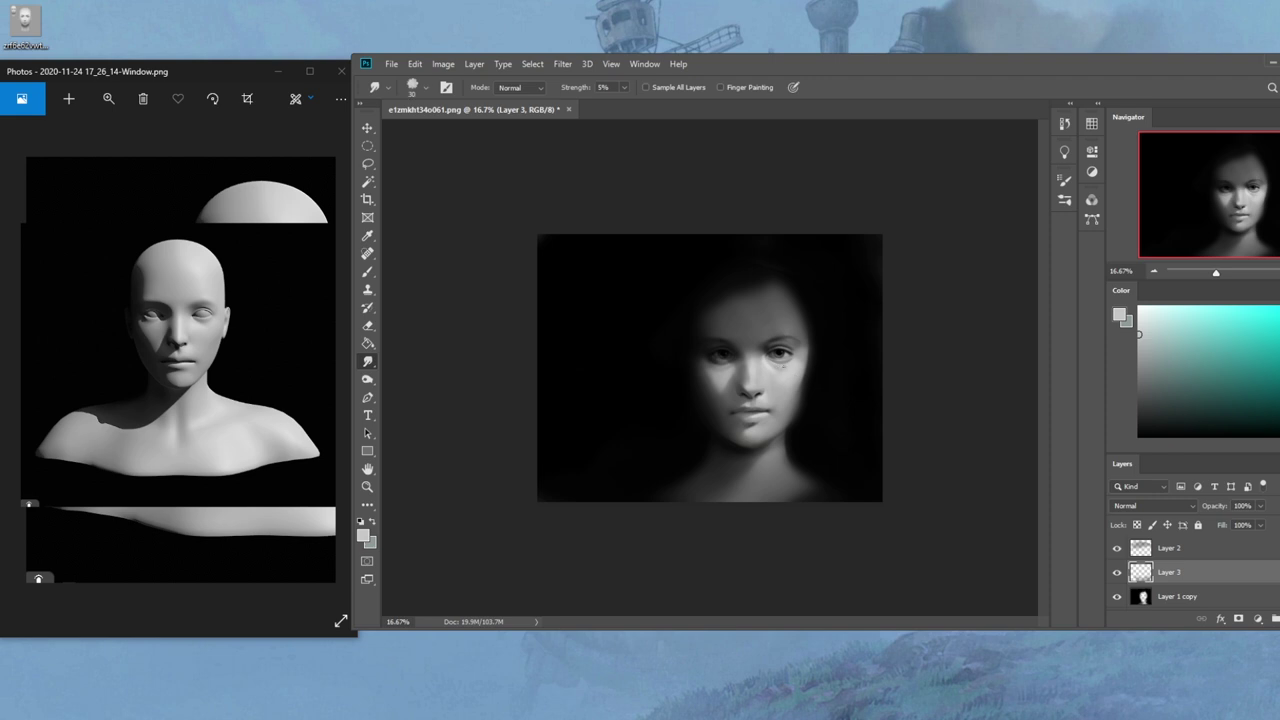
pyautogui.press('b')
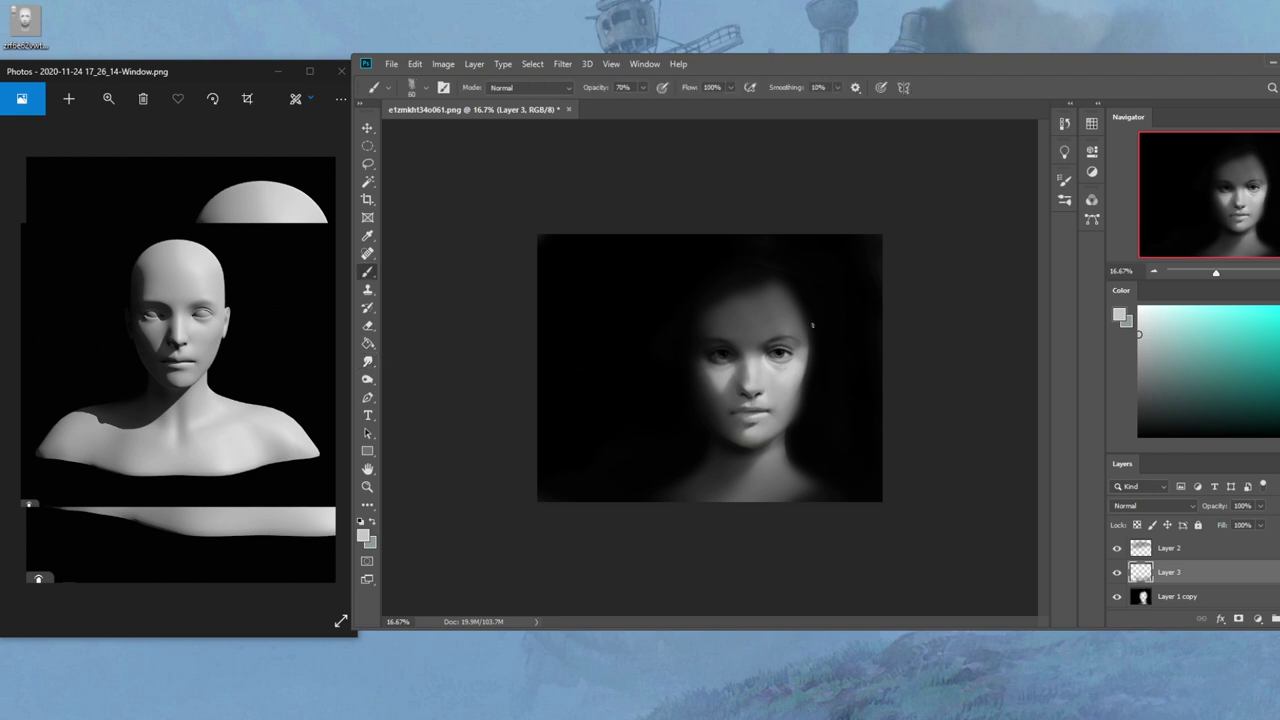
# Blend the skin below the lit eye with sampled light tones at 100% brush opacity
pyautogui.click(1144, 321)
pyautogui.keyDown('alt'); pyautogui.click(795, 369); pyautogui.keyUp('alt')
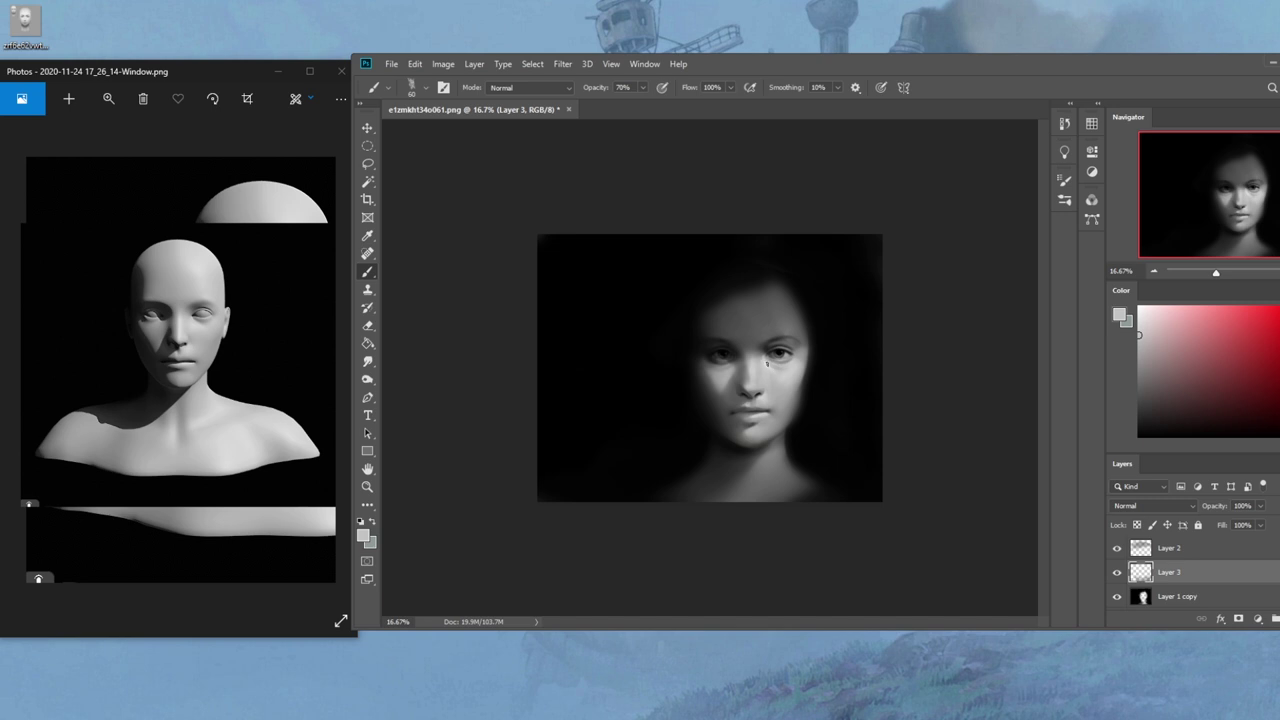
pyautogui.press('0')
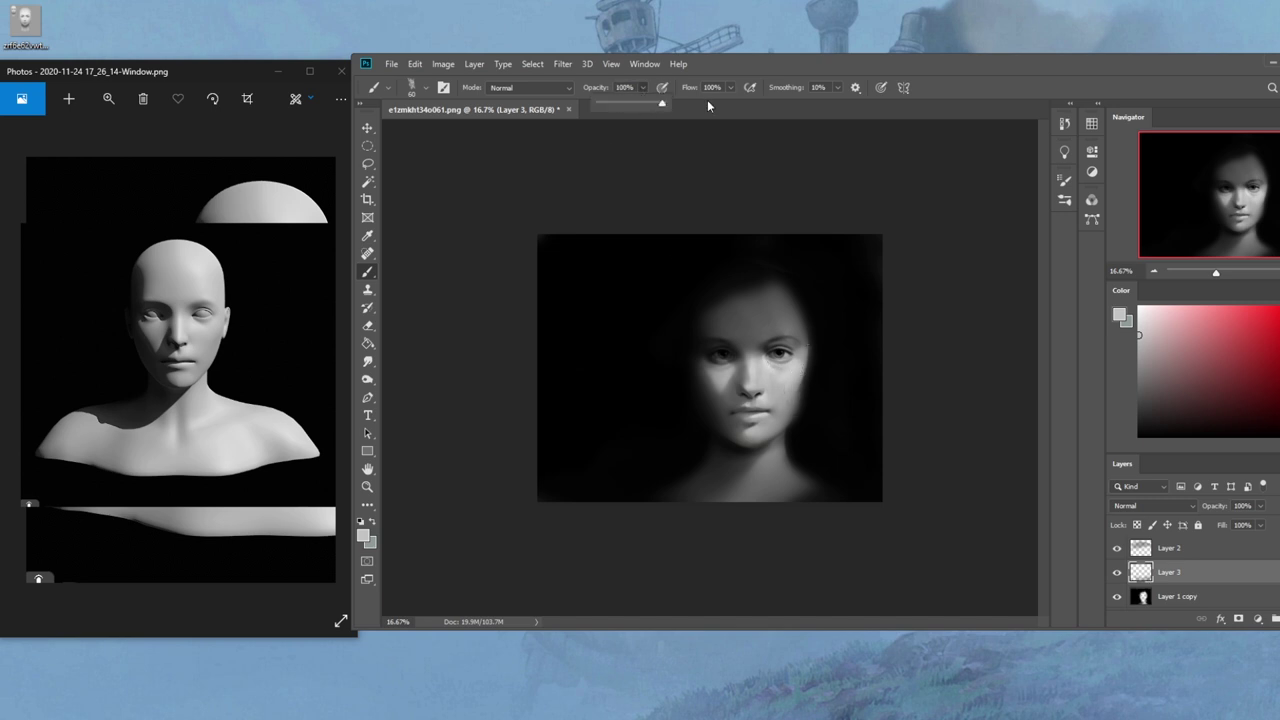
pyautogui.keyDown('alt'); pyautogui.click(776, 355); pyautogui.keyUp('alt')
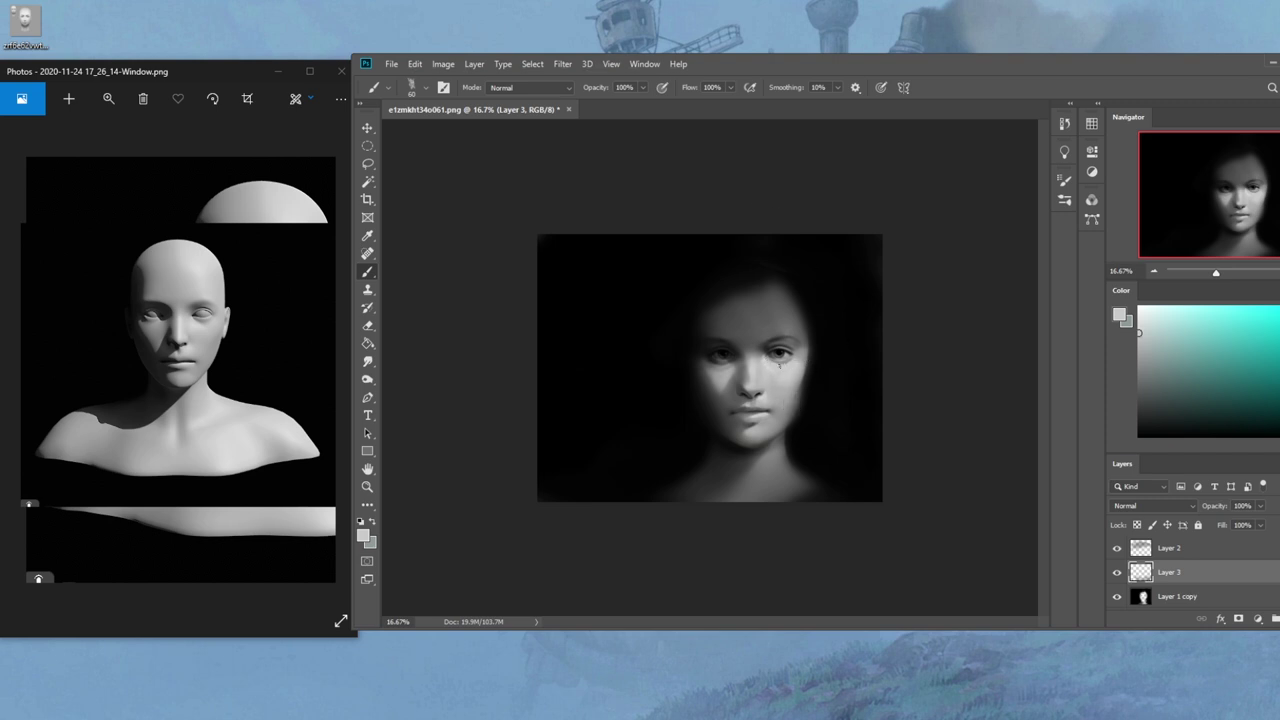
pyautogui.keyDown('alt'); pyautogui.click(779, 358); pyautogui.keyUp('alt')
# Even out the shadow-side cheek with sampled greys, then sample a tone from the lit cheek
pyautogui.keyDown('alt'); pyautogui.click(724, 368); pyautogui.keyUp('alt')
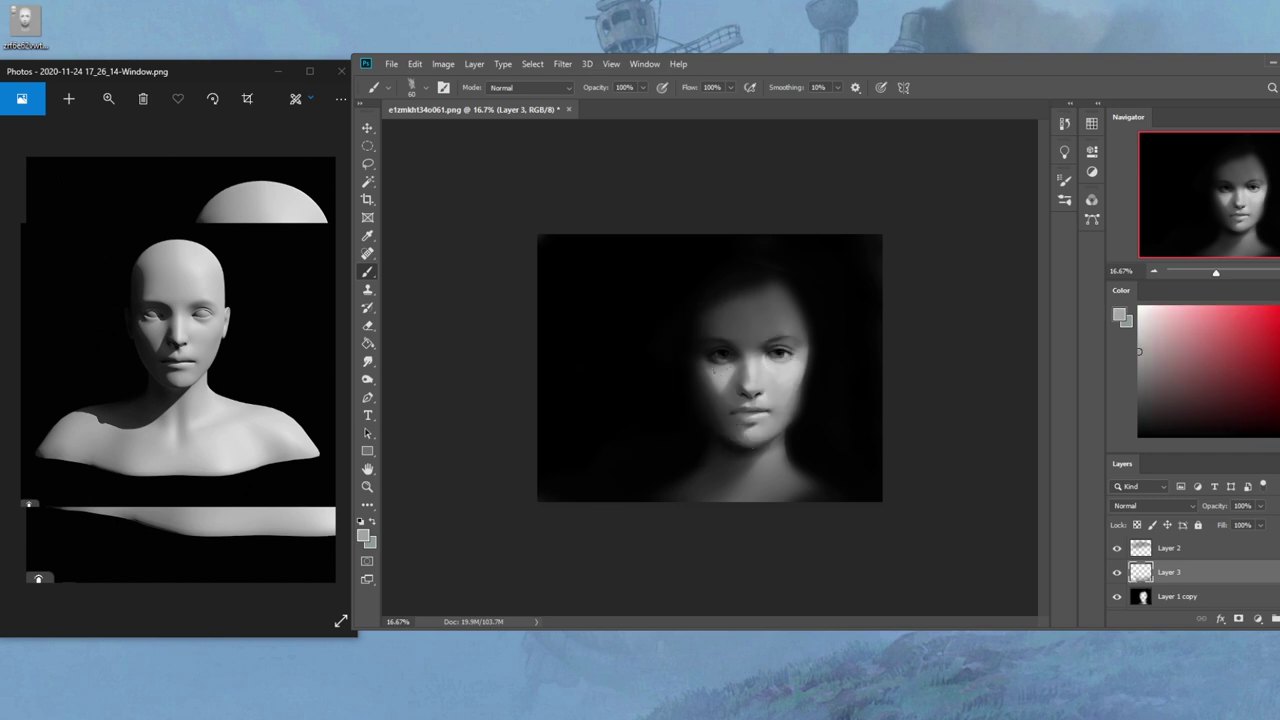
pyautogui.keyDown('alt'); pyautogui.click(725, 402); pyautogui.keyUp('alt')
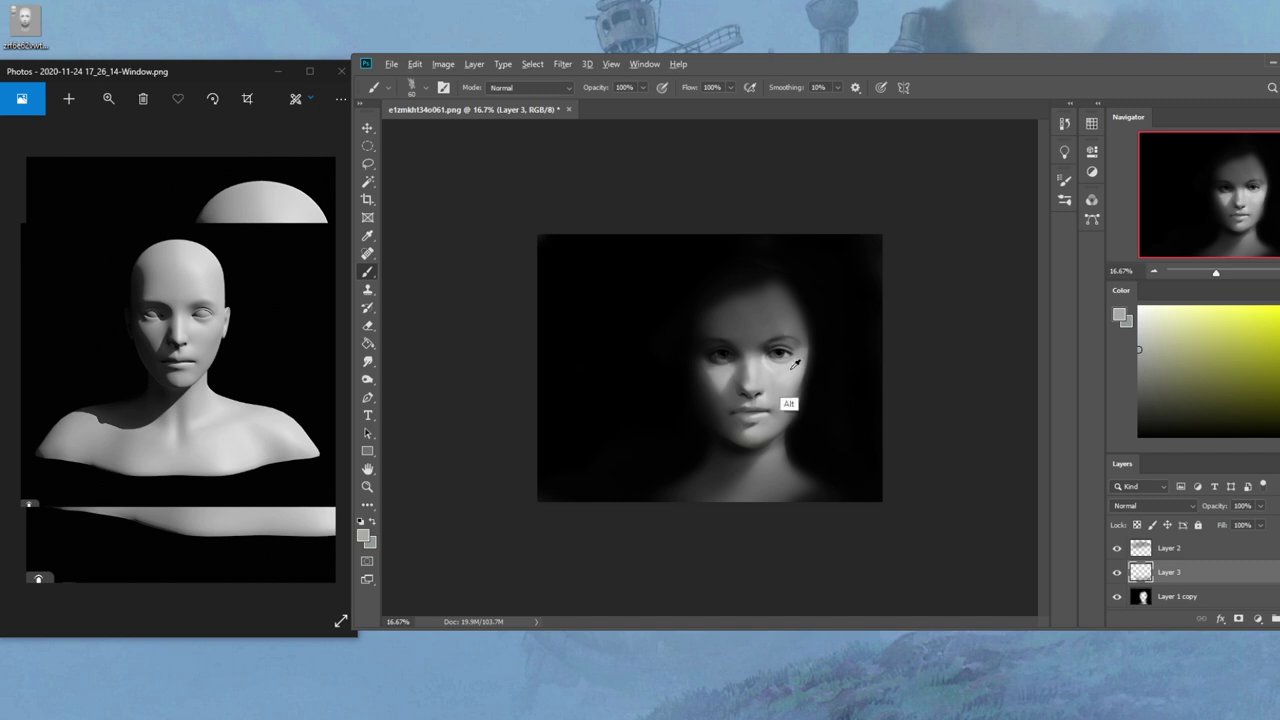
pyautogui.keyDown('alt'); pyautogui.click(784, 402); pyautogui.keyUp('alt')
# Undo the last stroke and paint a near-white highlight on the shadow-side cheek on a new layer with a 200 px brush
pyautogui.click(1140, 312)
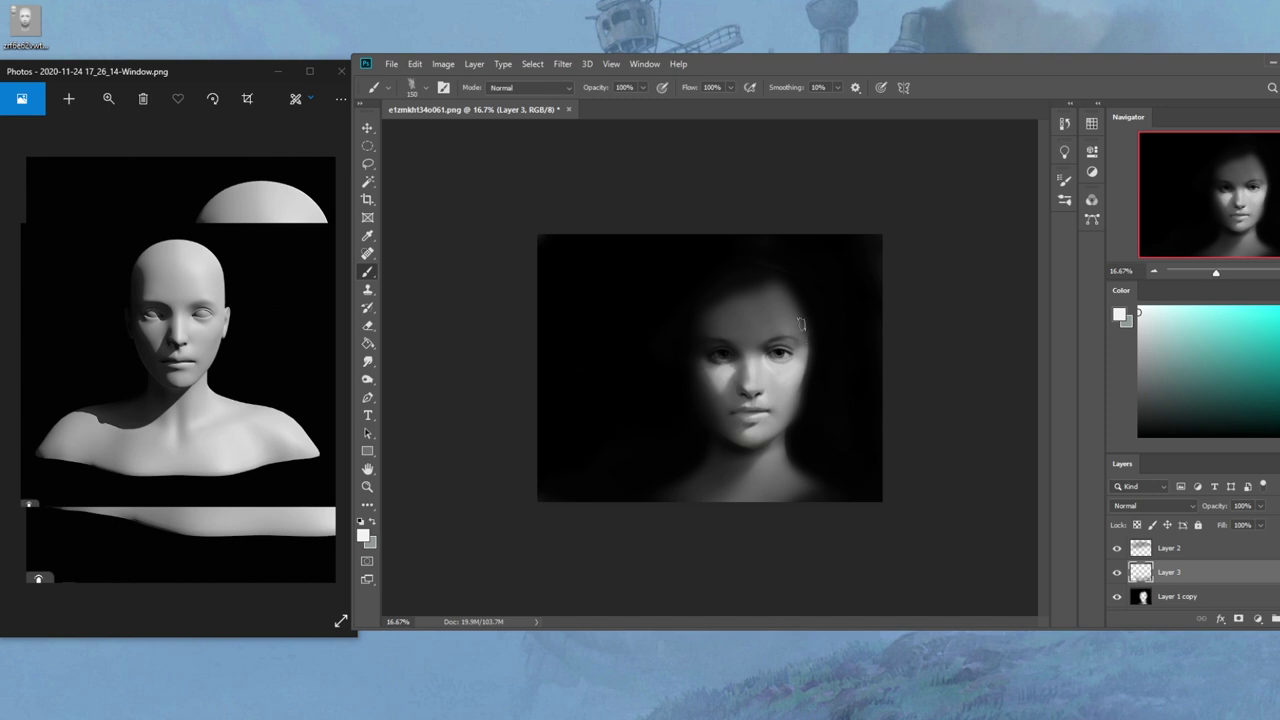
pyautogui.hotkey('ctrl', 'z')
pyautogui.hotkey('ctrl', 'shift', 'alt', 'n')
pyautogui.moveTo(728, 366); pyautogui.dragTo(710, 392)
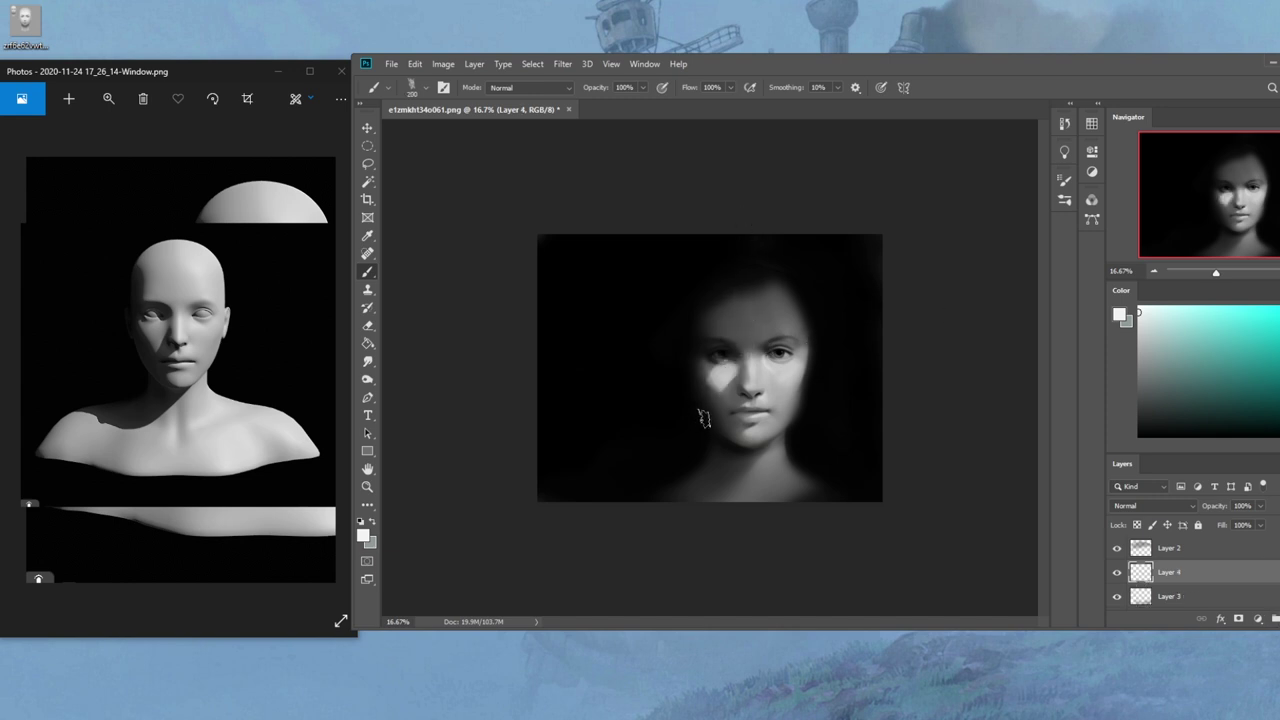
# Trim the cheek highlight with the 80 px textured eraser and lower Layer 4's fill to about half
pyautogui.press('w')
pyautogui.press('e')
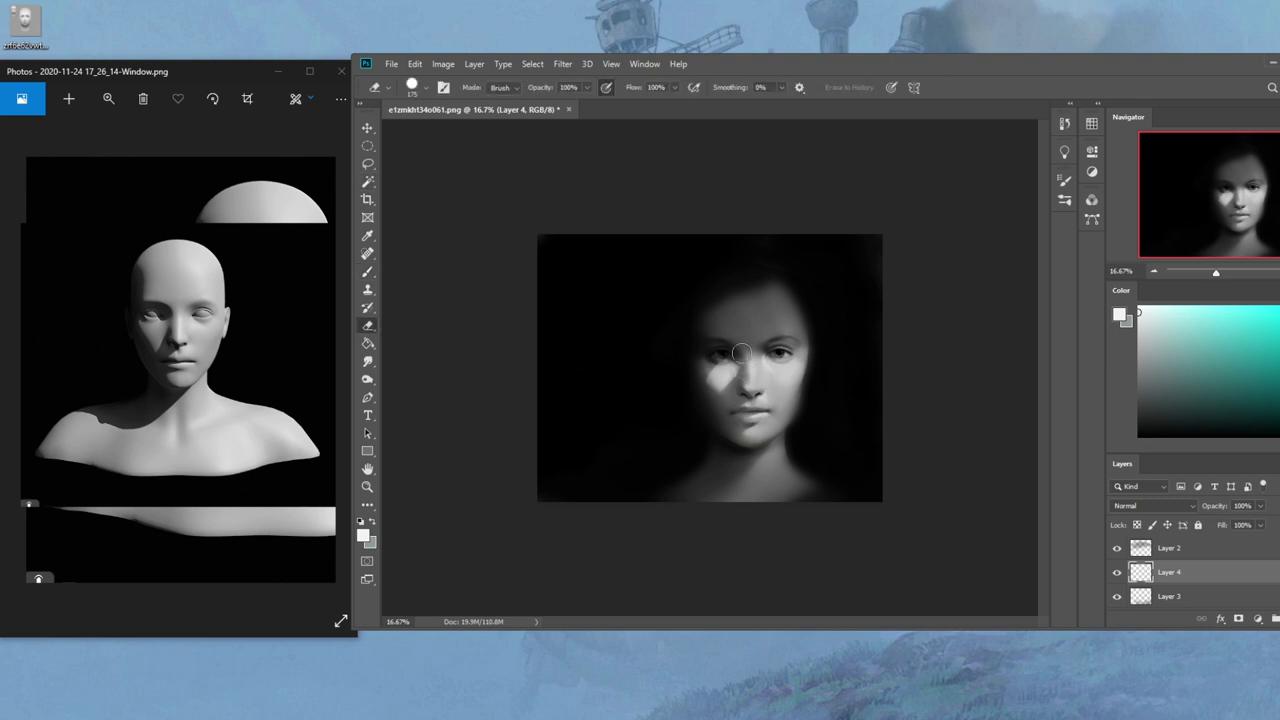
pyautogui.rightClick(805, 356)
pyautogui.doubleClick(838, 440)
pyautogui.click(1262, 525)
pyautogui.moveTo(1265, 541); pyautogui.dragTo(1228, 547)
# Compare the portrait with and without the cheek highlight on Layer 4, leaving the layer hidden
pyautogui.click(1117, 574)
pyautogui.click(1116, 575)
pyautogui.click(1117, 574)
pyautogui.click(1117, 574)
pyautogui.click(1117, 574)
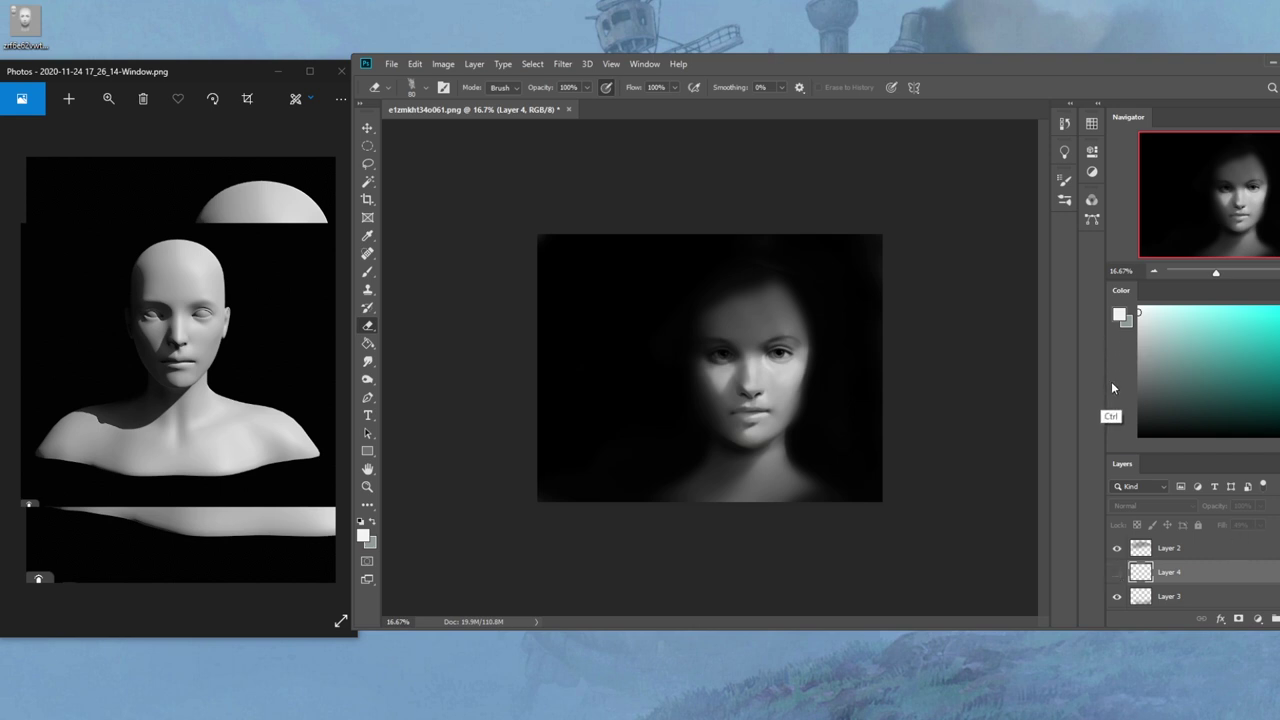
pyautogui.hotkey('ctrl', '-')
pyautogui.press('b')
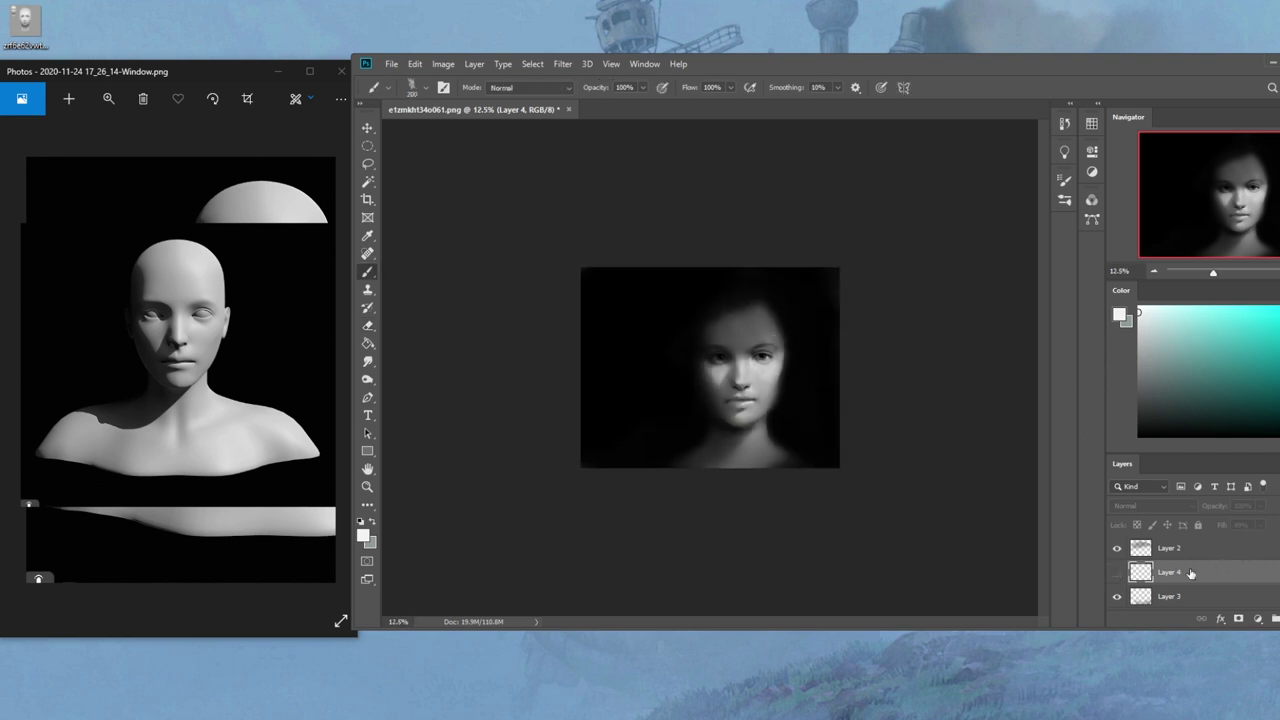
# Maximize the painting window and check the portrait again with Layer 4 shown and hidden
pyautogui.doubleClick(1167, 66)
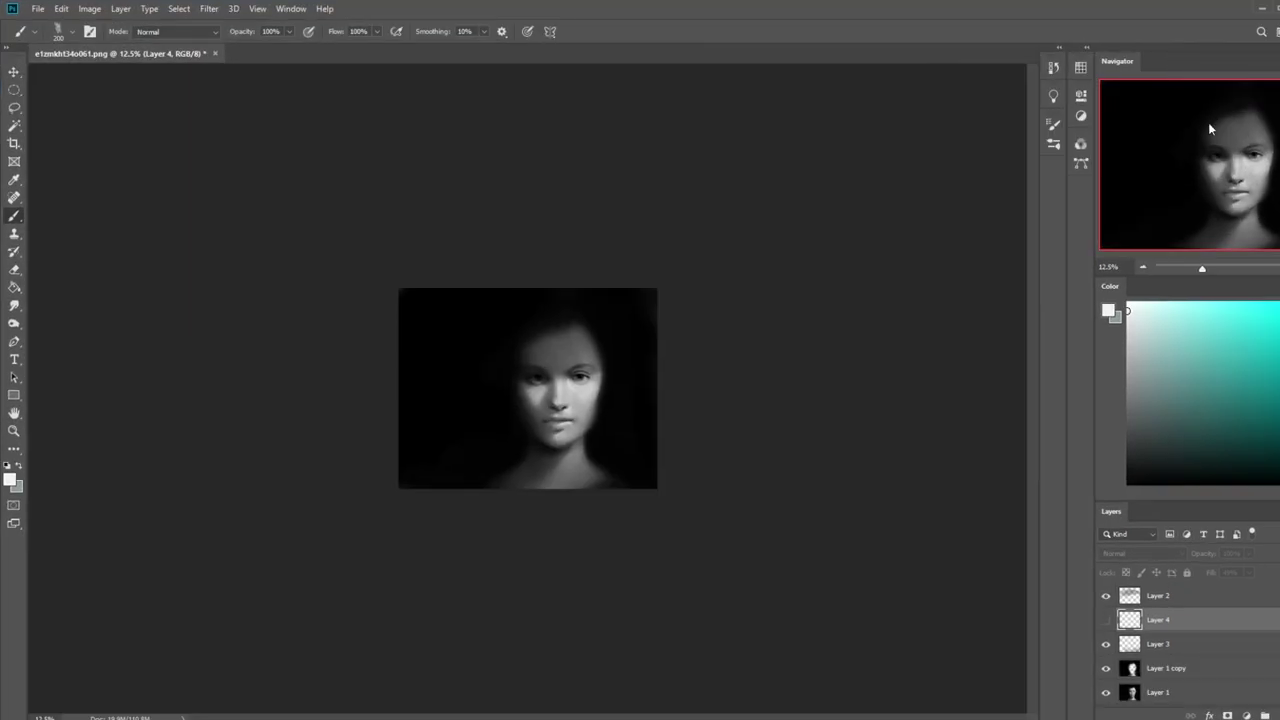
pyautogui.click(1106, 620)
pyautogui.click(1106, 620)
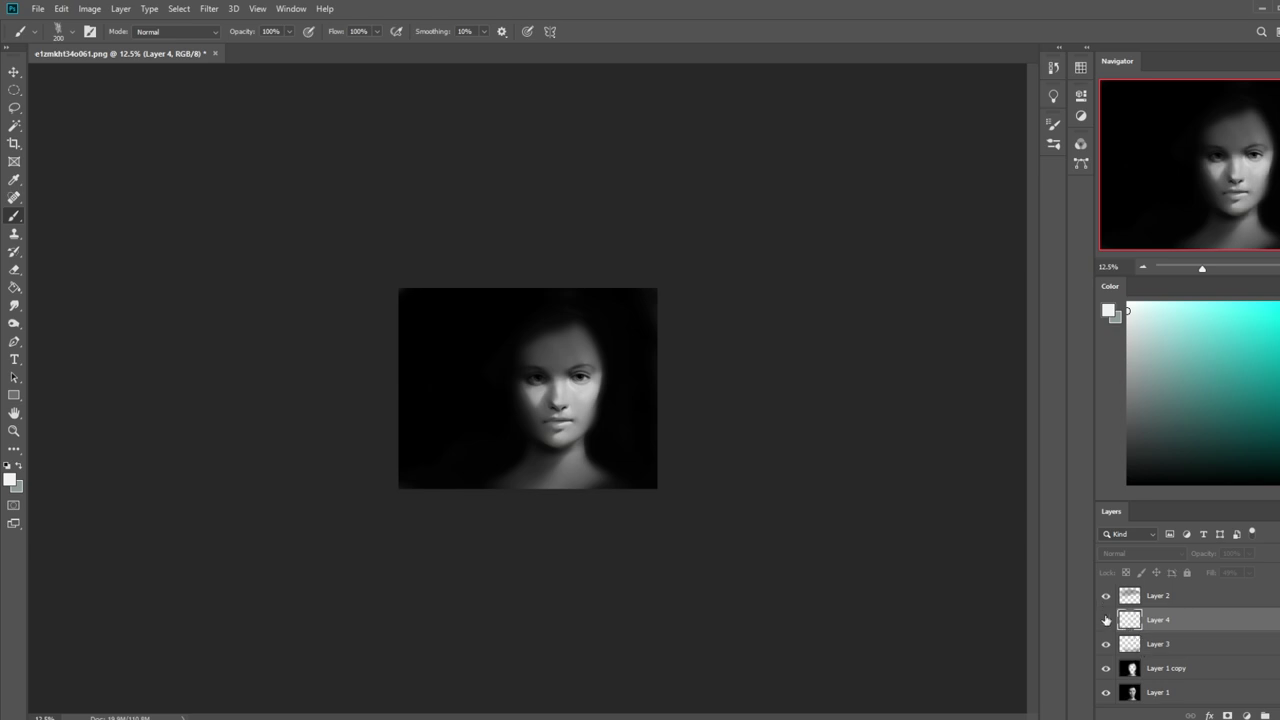
# Revert the painting in the history to the last Smudge state, before the final brush strokes and Layer 4
pyautogui.click(1050, 70)
pyautogui.click(938, 364)
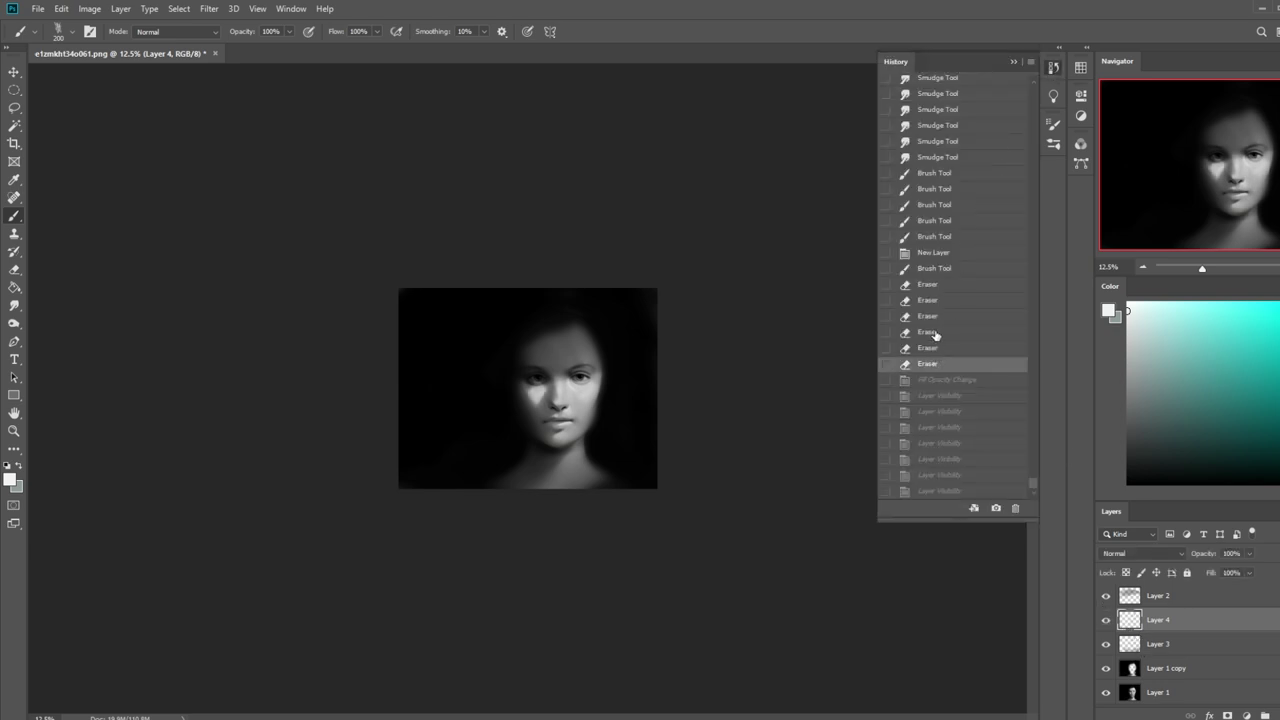
pyautogui.click(942, 253)
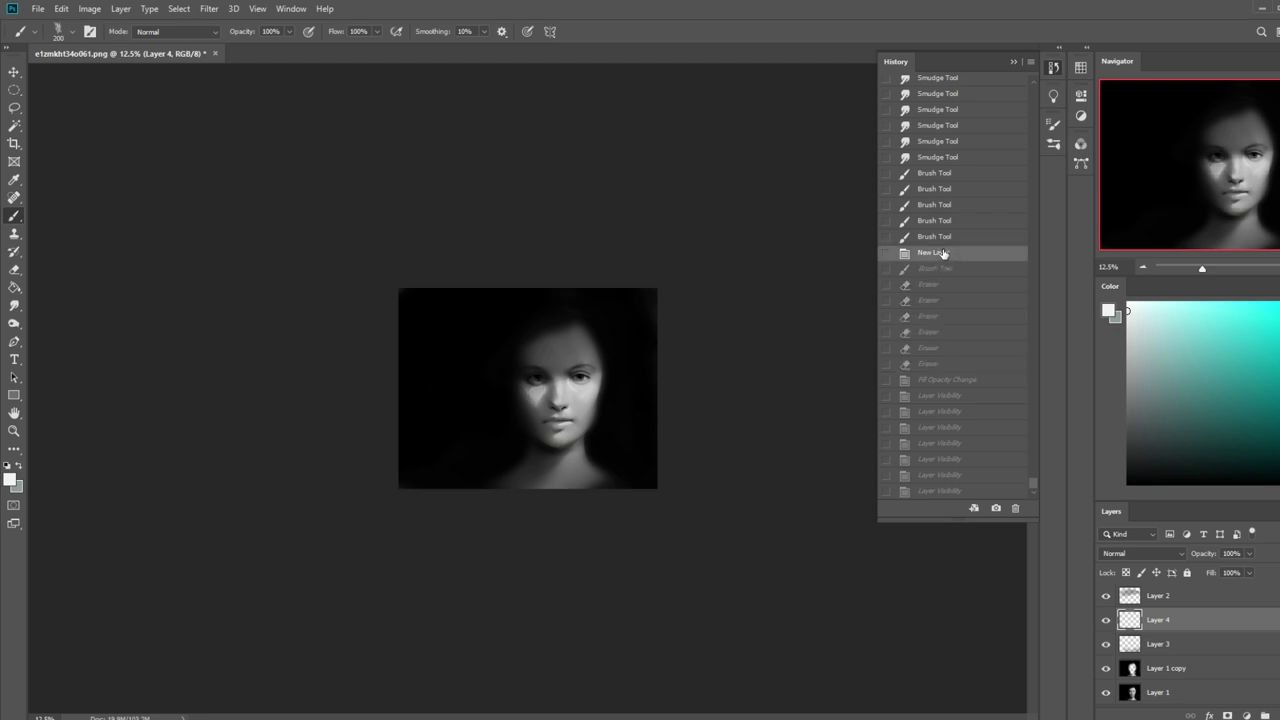
pyautogui.click(934, 159)
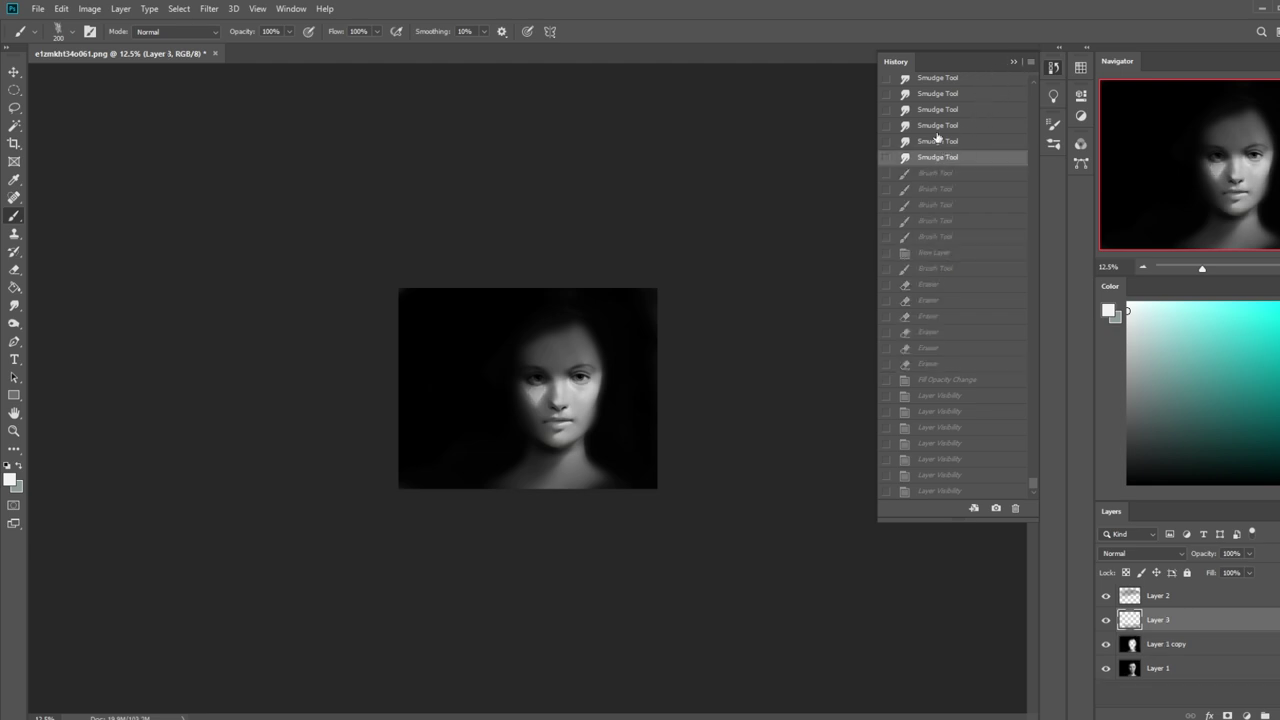
pyautogui.click(1014, 63)
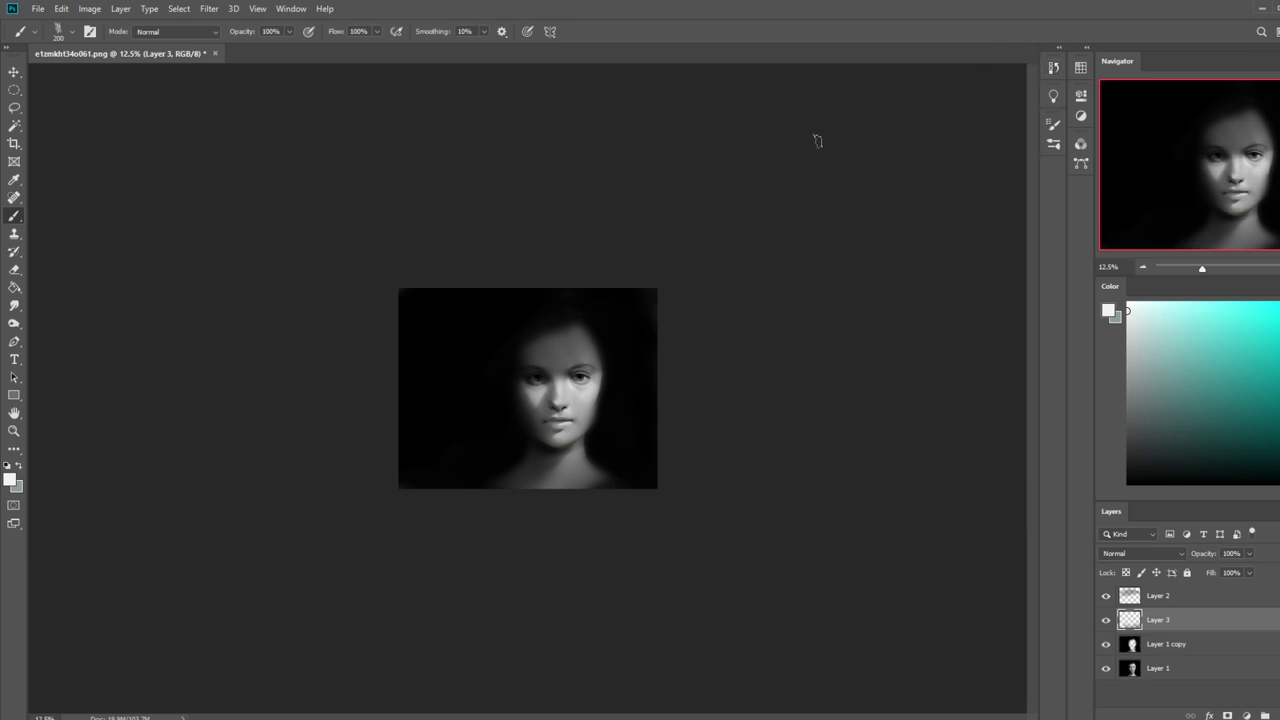
# Flatten the image and duplicate the background onto a new layer
pyautogui.rightClick(1172, 621)
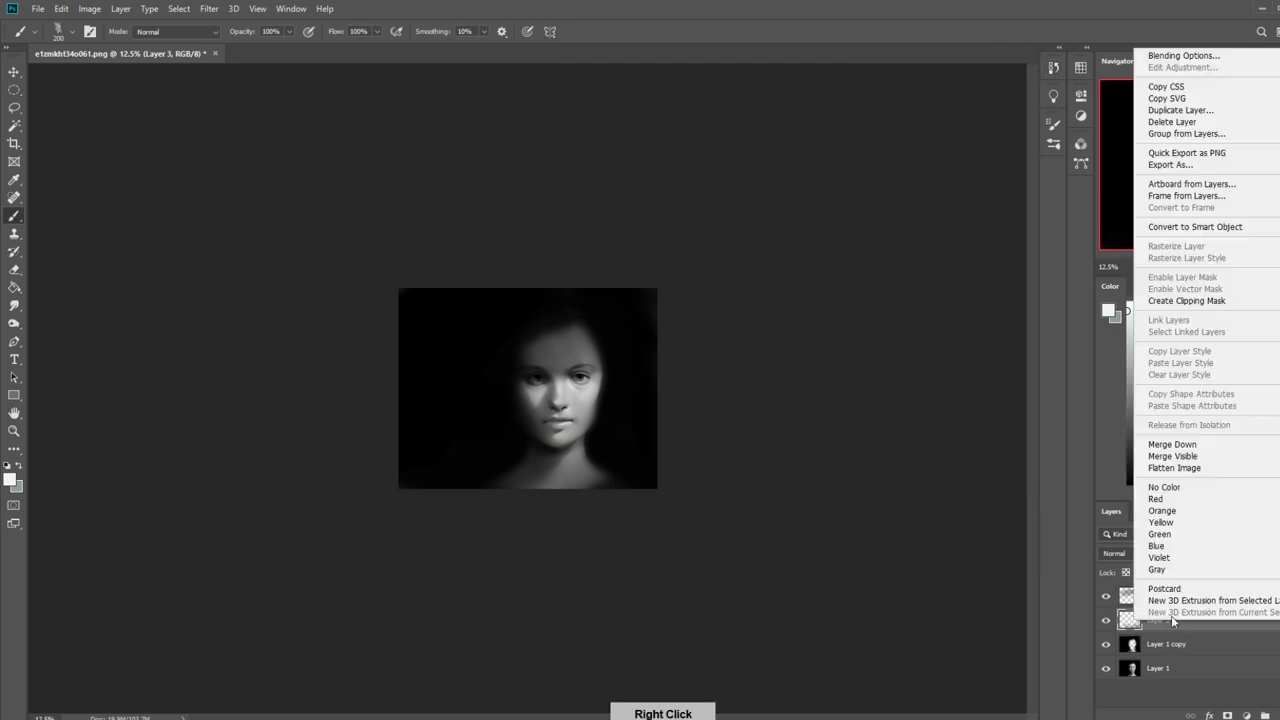
pyautogui.click(1175, 467)
pyautogui.hotkey('ctrl', 'j')
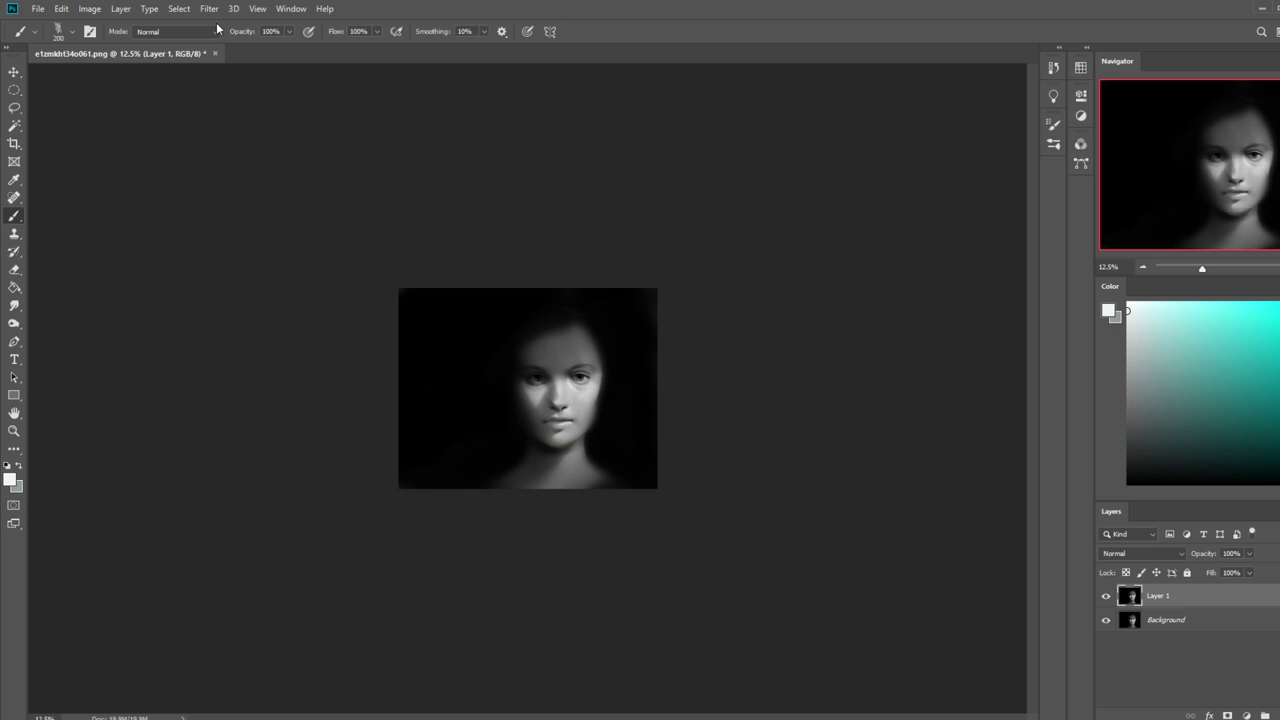
# Start Liquify on Layer 1 and reshape the lit-side eye with warp brushes of 400 and 300 px
pyautogui.click(209, 8)
pyautogui.click(231, 118)
pyautogui.press('[')
pyautogui.press('[')
pyautogui.press('[')
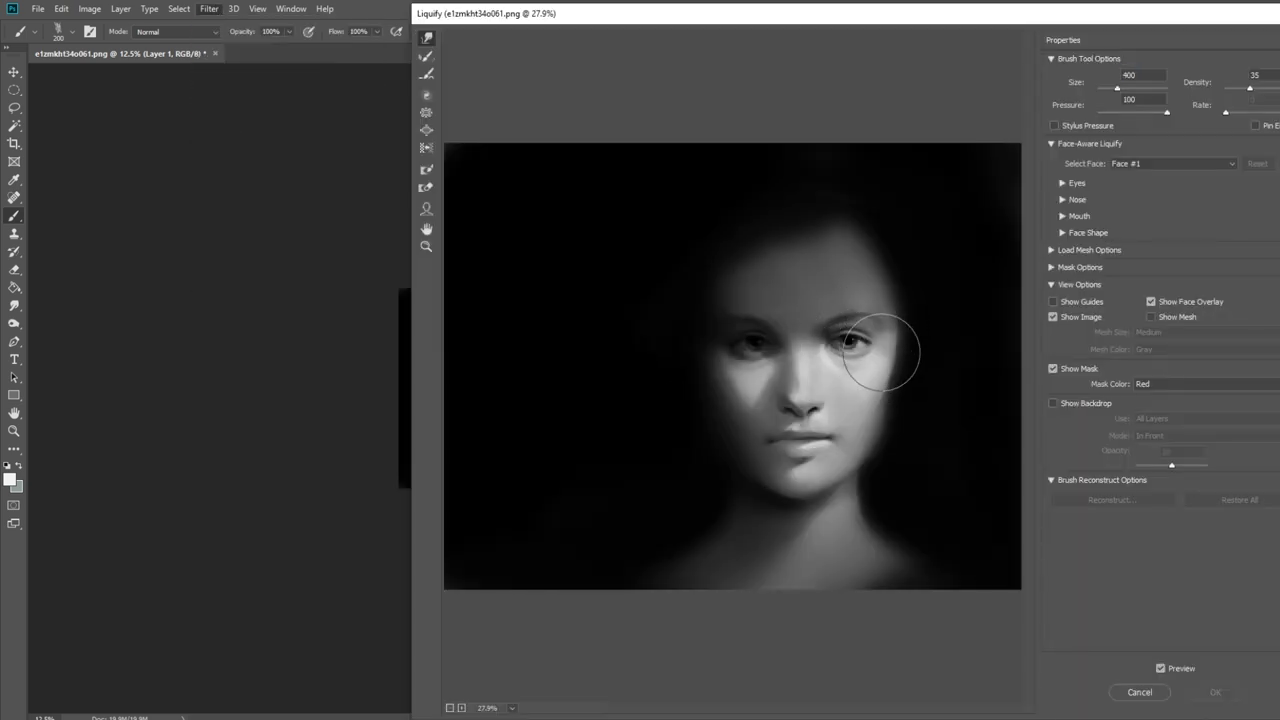
pyautogui.moveTo(872, 346); pyautogui.dragTo(868, 340)
pyautogui.press('[')
pyautogui.press('[')
pyautogui.press(']')
pyautogui.press(']')
pyautogui.press(']')
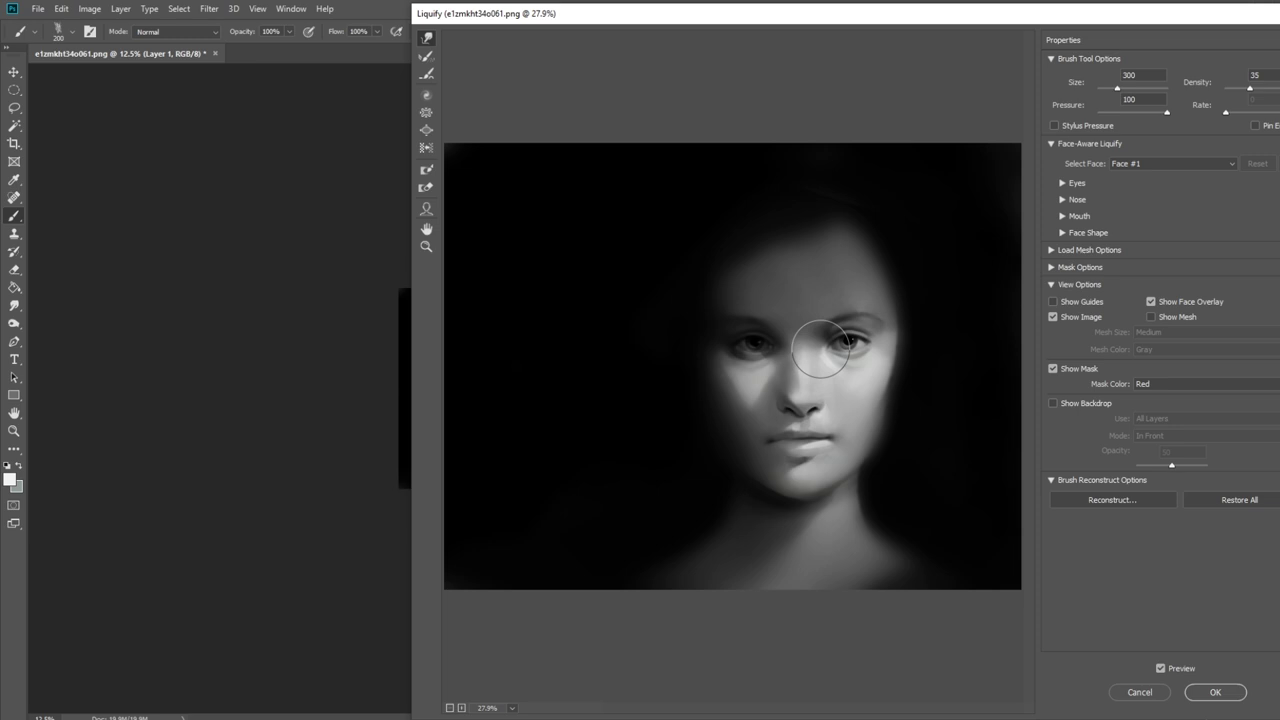
# Refine the eye shapes and facial contours in Liquify with smaller warp brushes, down to 175 px
pyautogui.press('[')
pyautogui.press('[')
pyautogui.press(']')
pyautogui.press(']')
pyautogui.press('[')
pyautogui.press('[')
pyautogui.press('[')
pyautogui.press('[')
pyautogui.press(']')
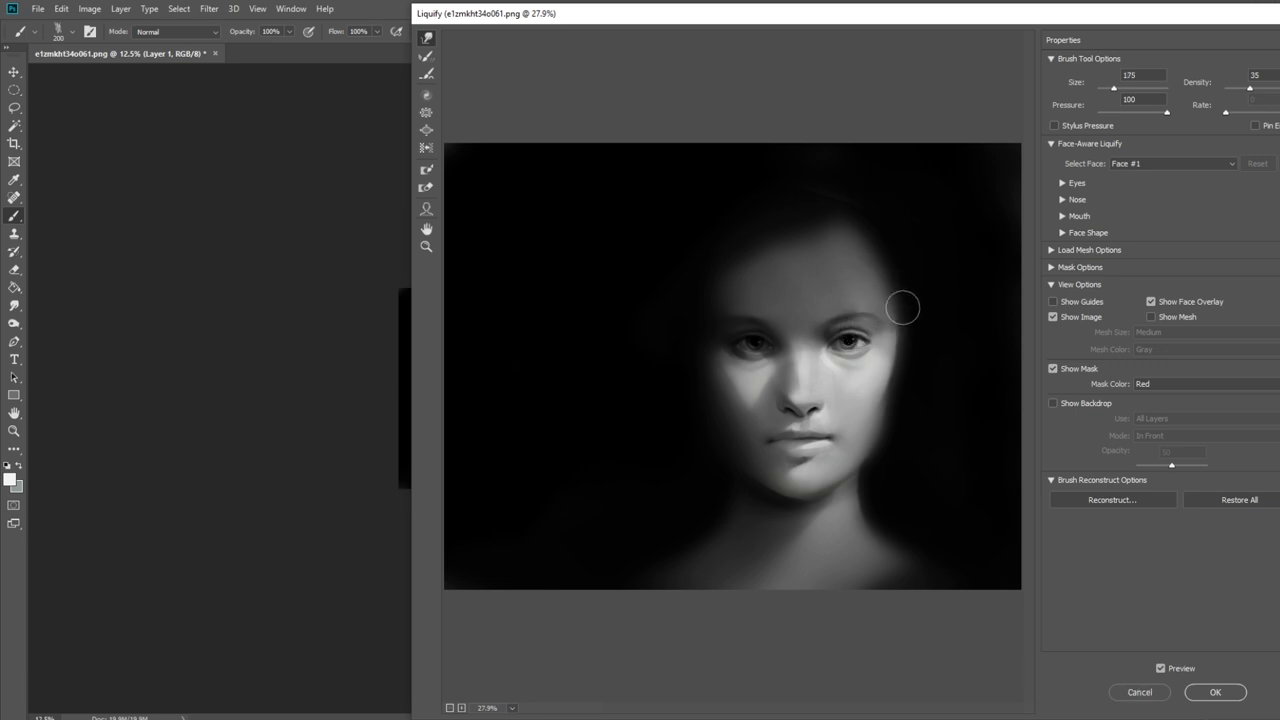
# Warp the finer facial features with the brush reduced to 80 px and apply the Liquify changes
pyautogui.press('alt')
pyautogui.press('[')
pyautogui.hotkey('ctrl', '+')
pyautogui.press('[')
pyautogui.press('[')
pyautogui.press('[')
pyautogui.press('[')
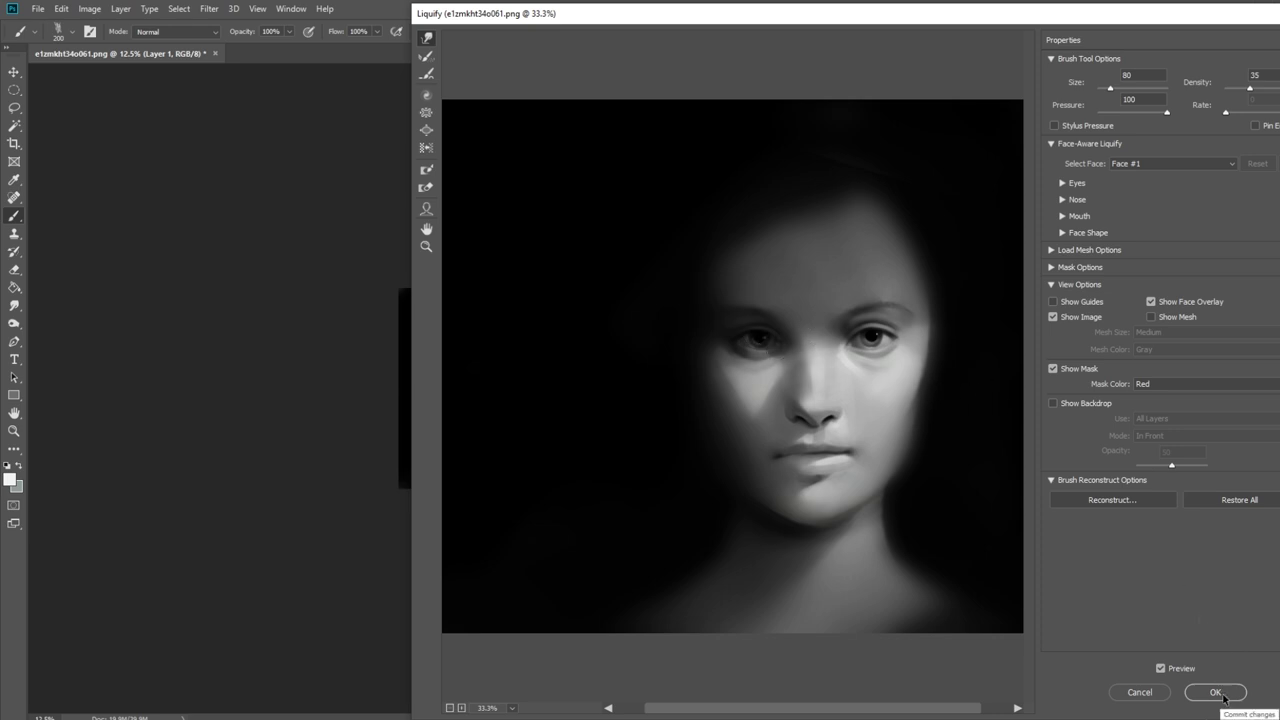
pyautogui.click(1218, 691)
# Paint black detail into the lit-side eye with a 20 px sketching brush
pyautogui.press('z')
pyautogui.moveTo(447, 339)
pyautogui.mouseDown()
pyautogui.moveTo(526, 374)
pyautogui.moveTo(636, 459)
pyautogui.mouseUp()
pyautogui.press('b')
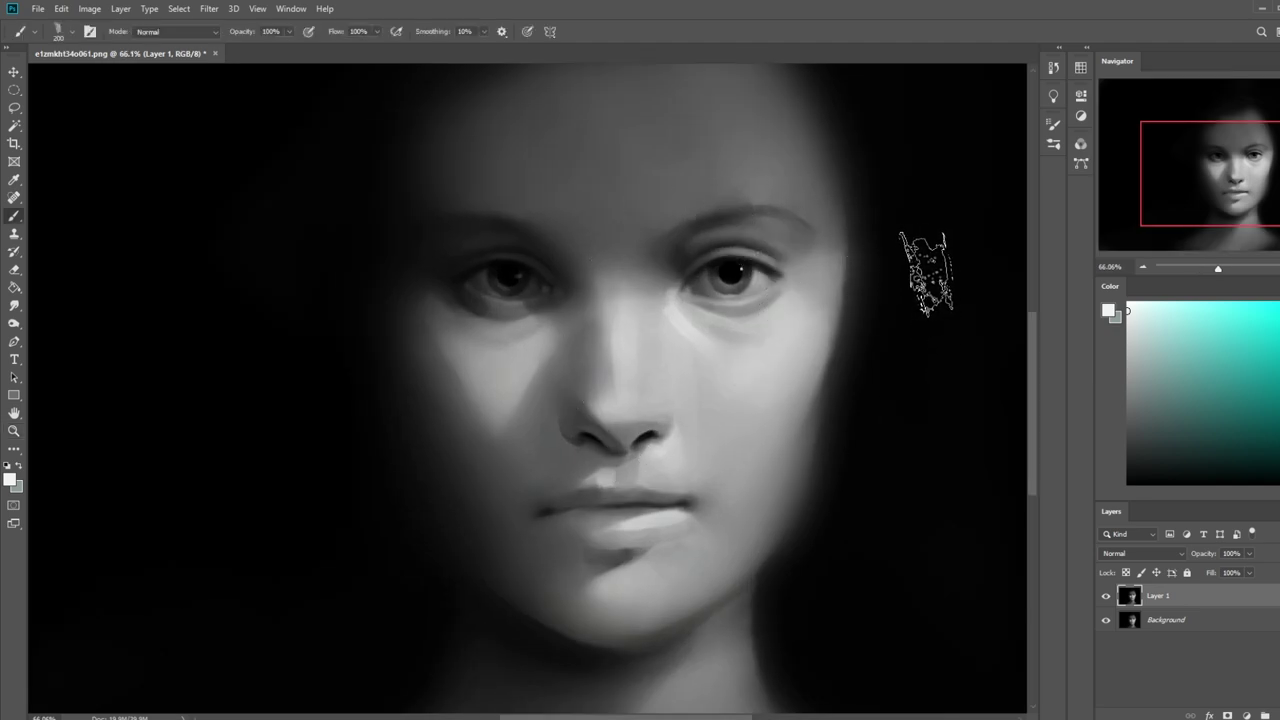
pyautogui.rightClick(930, 270)
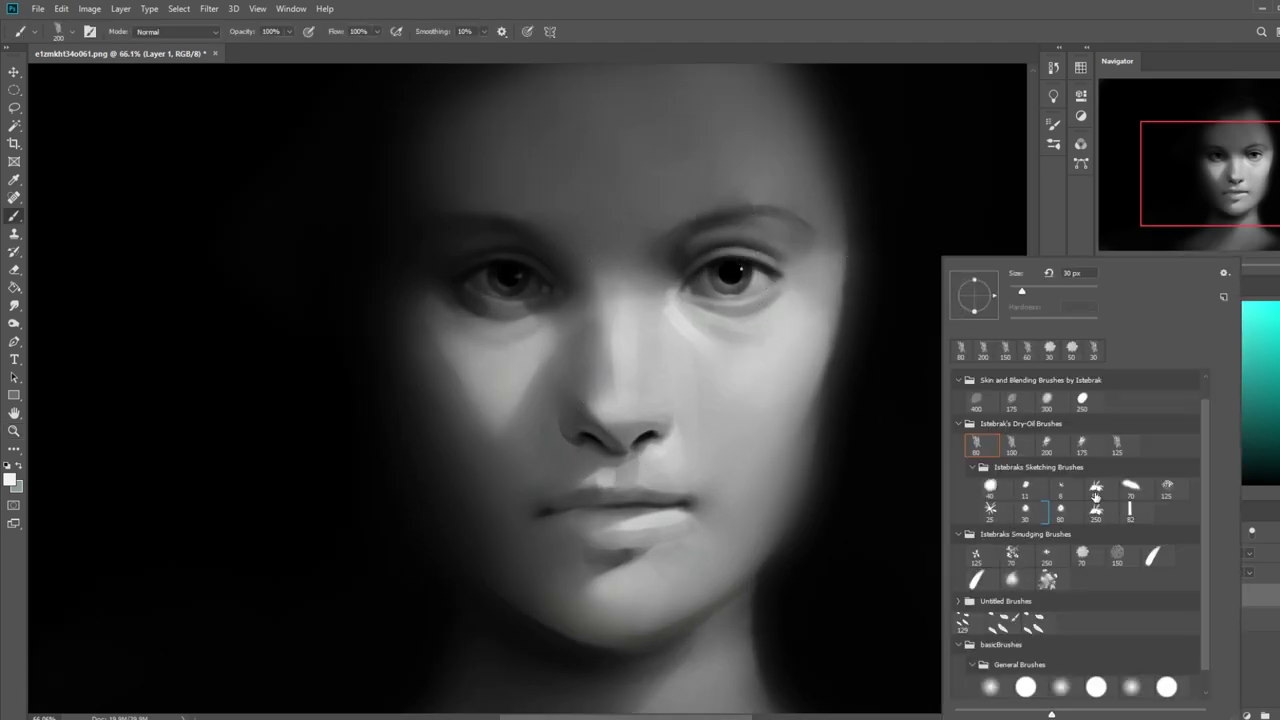
pyautogui.doubleClick(1025, 510)
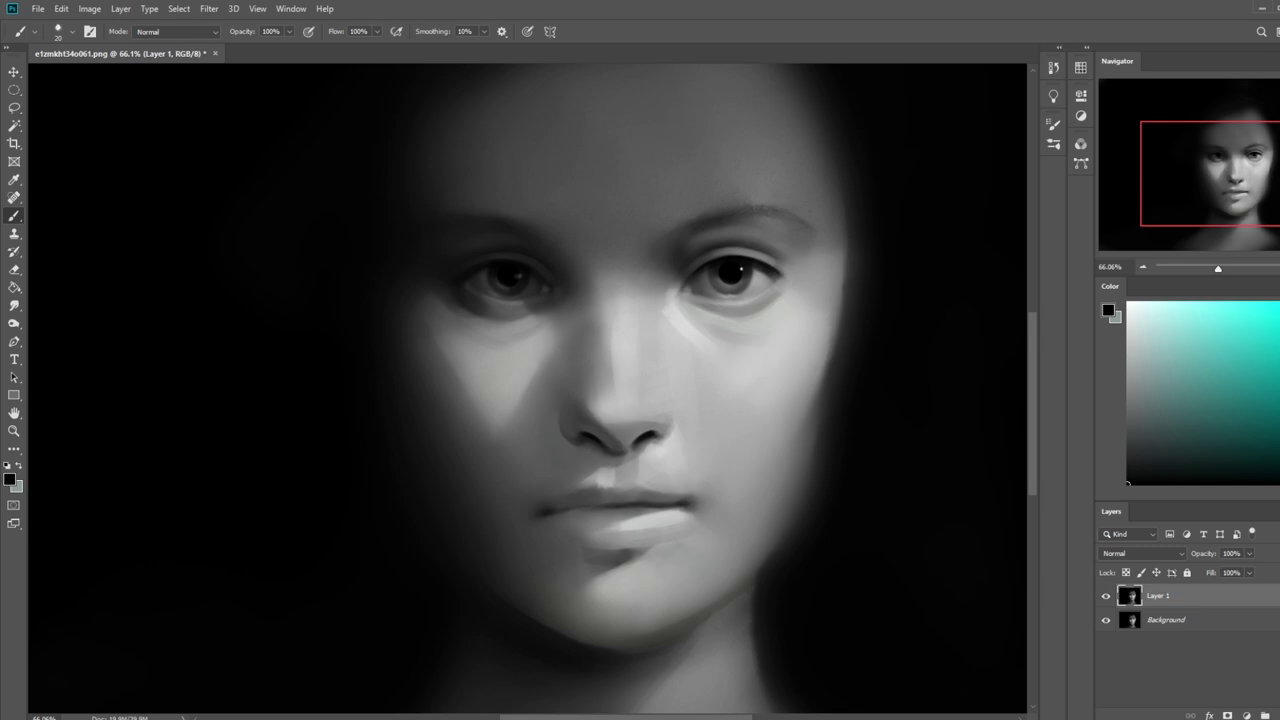
# Touch up the lit-side nostril with sampled greys at 20 px and smudge the nose's lower edge at 5% strength
pyautogui.keyDown('alt'); pyautogui.click(652, 436); pyautogui.keyUp('alt')
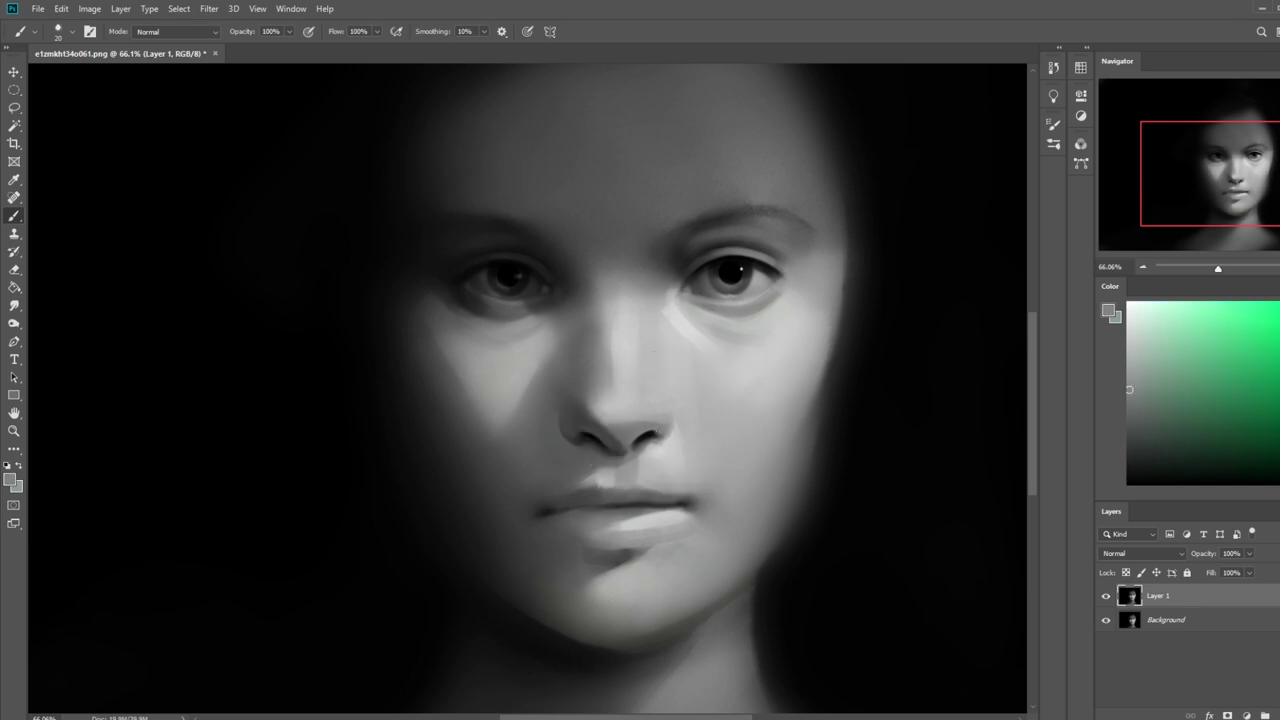
pyautogui.keyDown('alt'); pyautogui.click(673, 437); pyautogui.keyUp('alt')
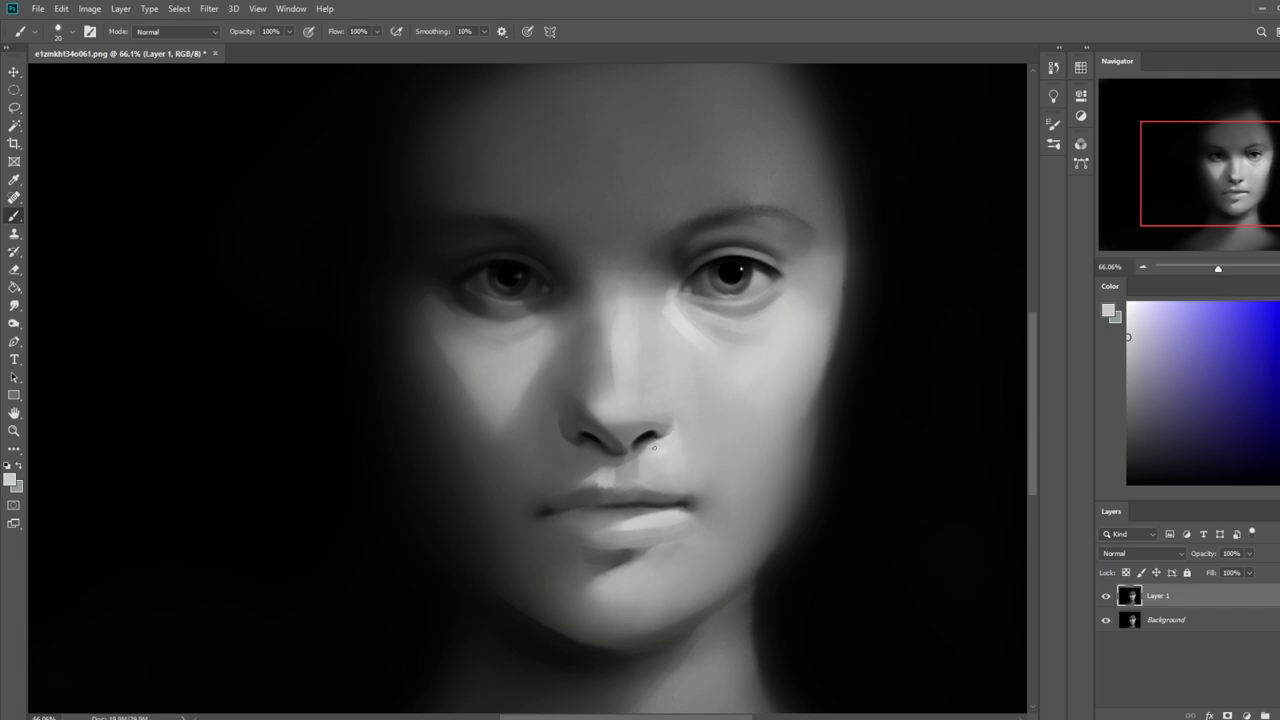
pyautogui.click(14, 305)
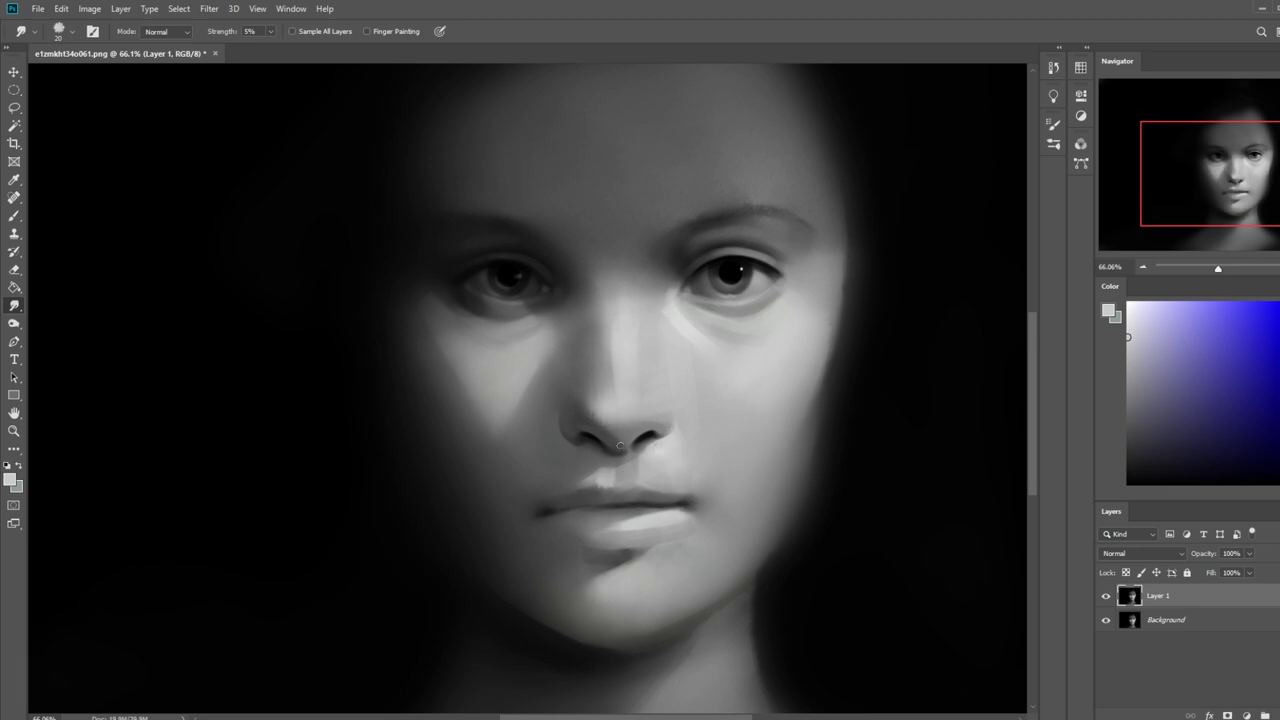
pyautogui.hotkey('ctrl', '-')
pyautogui.hotkey('ctrl', '-')
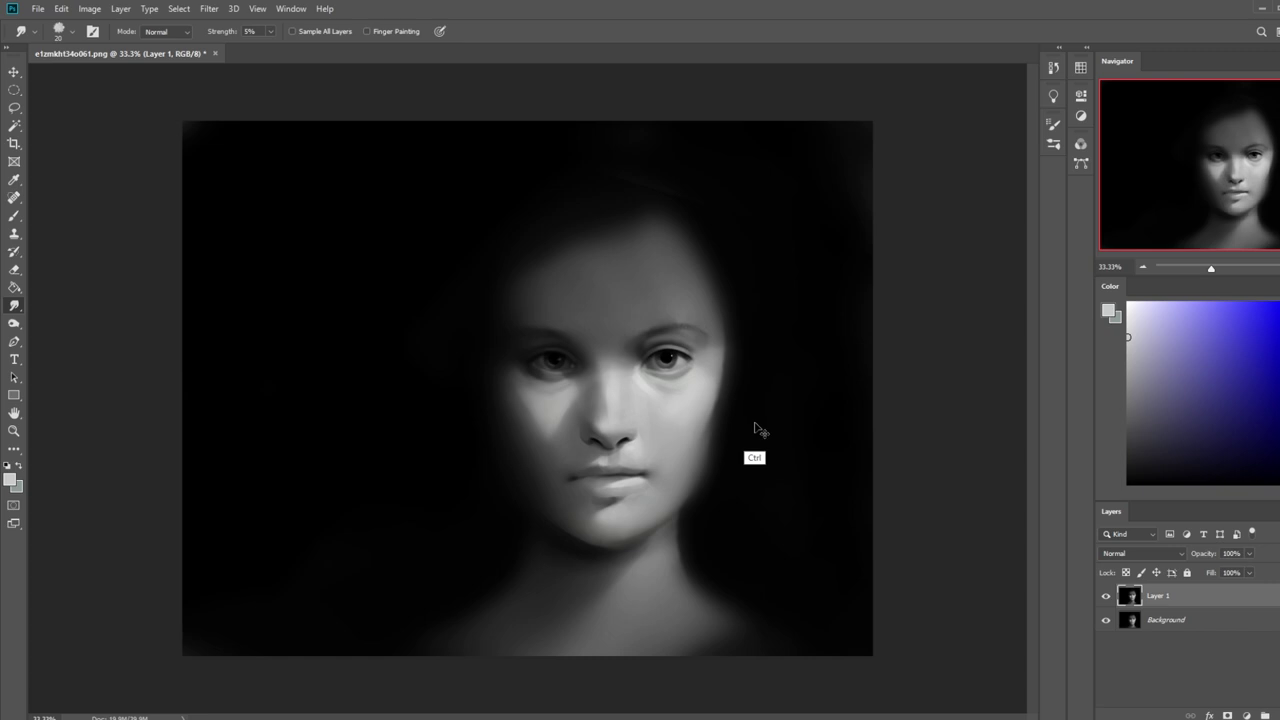
pyautogui.hotkey('ctrl', '+')
pyautogui.hotkey('ctrl', '-')
pyautogui.hotkey('ctrl', '-')
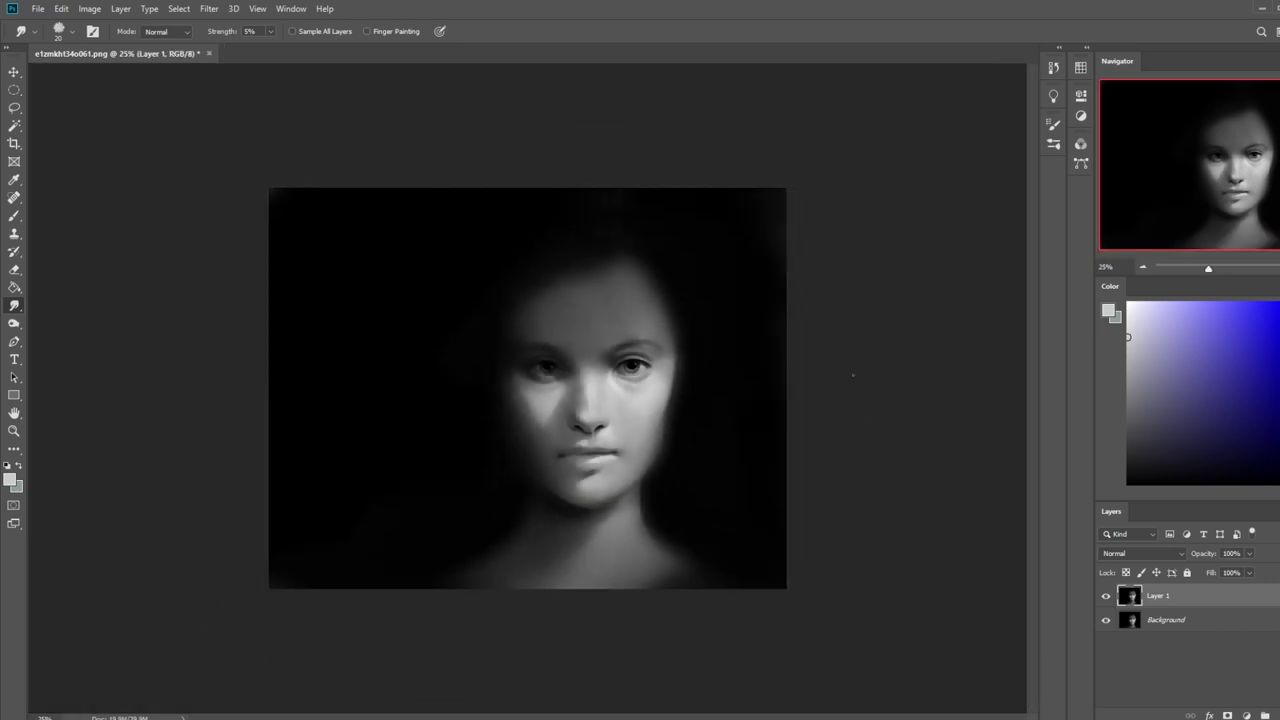
# Prepare an 80 px dry-oil brush in Darken mode with a dark grey sampled from the shadow beside the nose
pyautogui.press('b')
pyautogui.keyDown('alt'); pyautogui.click(567, 439); pyautogui.keyUp('alt')
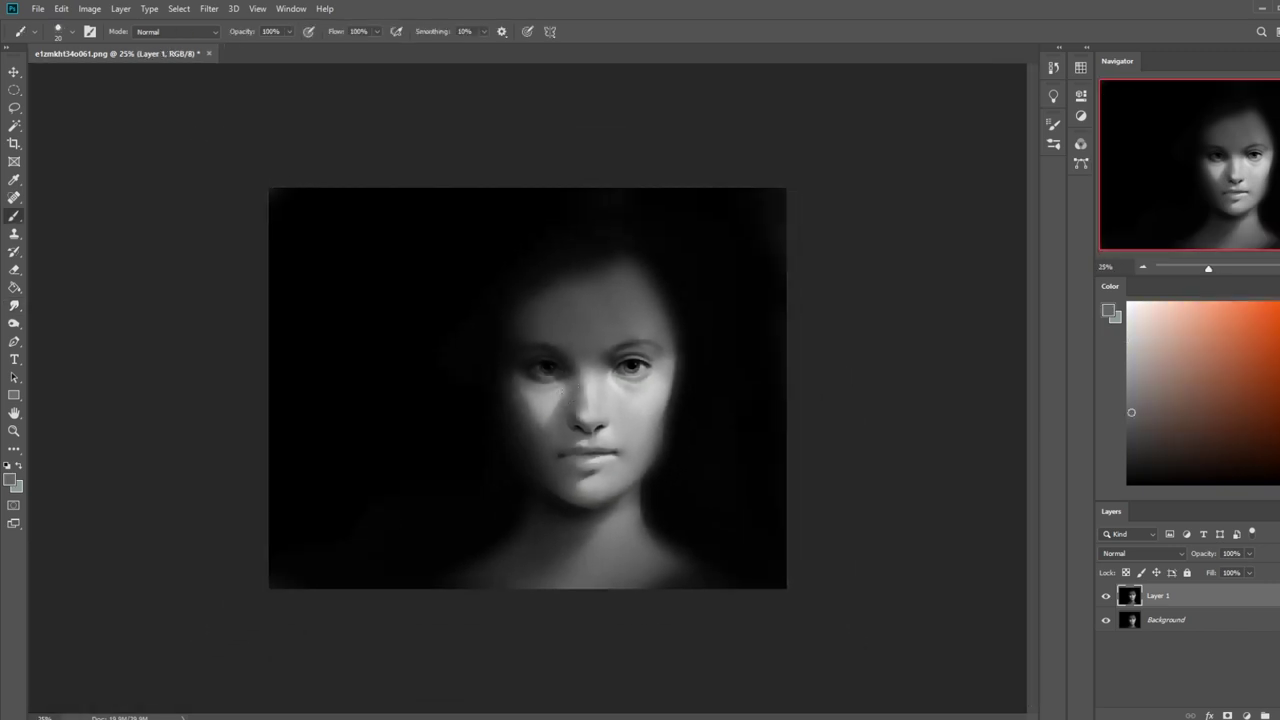
pyautogui.rightClick(634, 386)
pyautogui.doubleClick(674, 441)
pyautogui.click(183, 32)
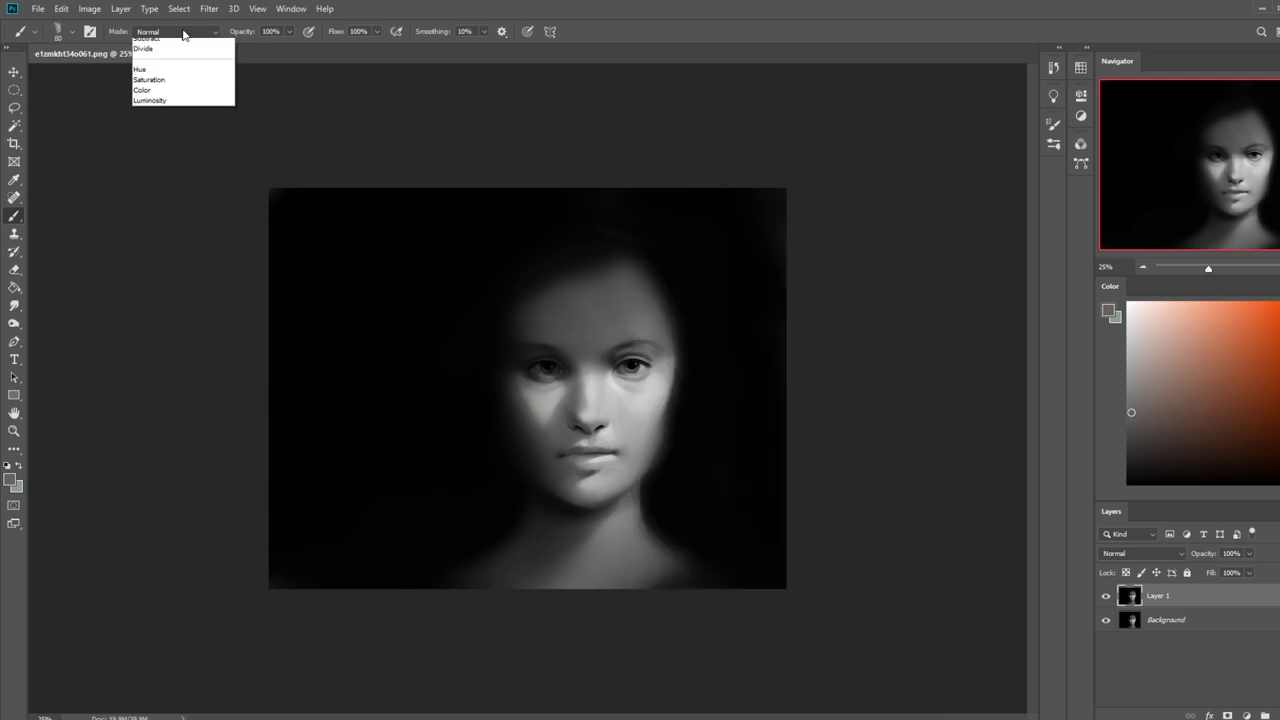
pyautogui.click(163, 104)
pyautogui.hotkey('alt', 'shift', 'k')
pyautogui.keyDown('alt'); pyautogui.click(567, 440); pyautogui.keyUp('alt')
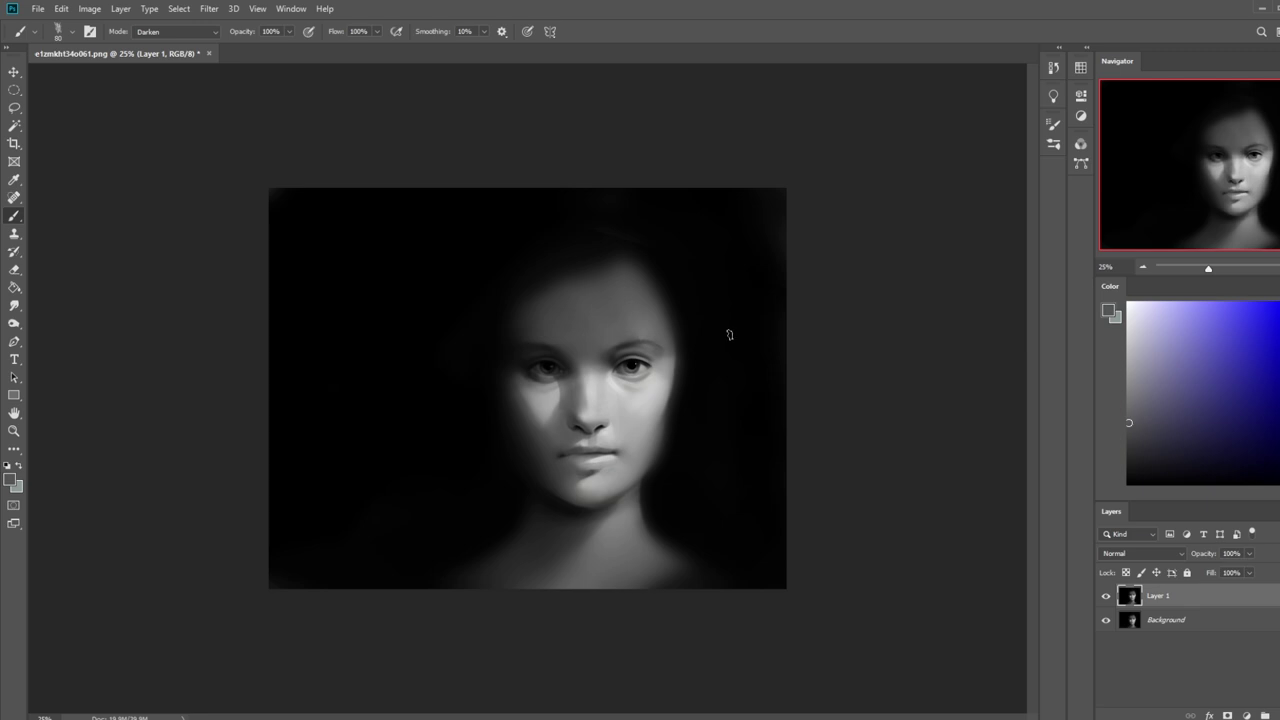
# Deepen the shadow-side eye and cheek with sampled dark tones at 43% brush opacity, enlarging the brush to 175 px
pyautogui.keyDown('alt'); pyautogui.click(574, 386); pyautogui.keyUp('alt')
pyautogui.click(289, 32)
pyautogui.moveTo(273, 47); pyautogui.dragTo(253, 47)
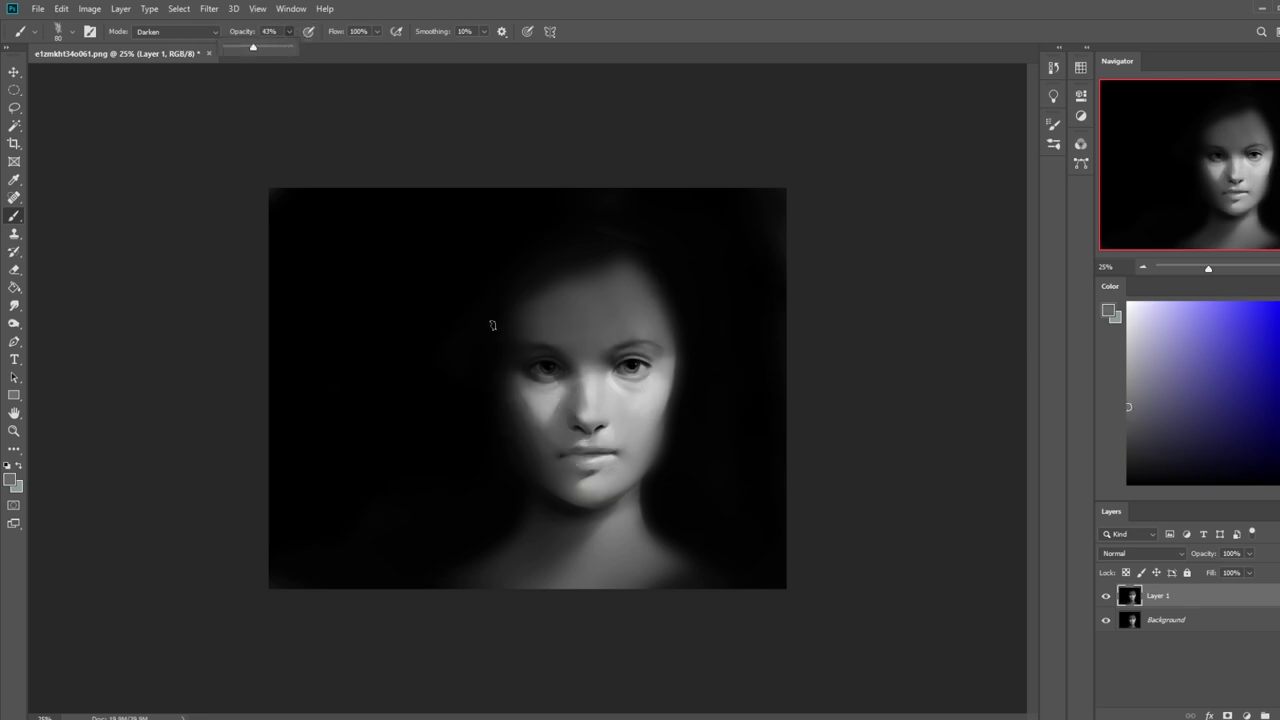
pyautogui.keyDown('alt'); pyautogui.click(570, 390); pyautogui.keyUp('alt')
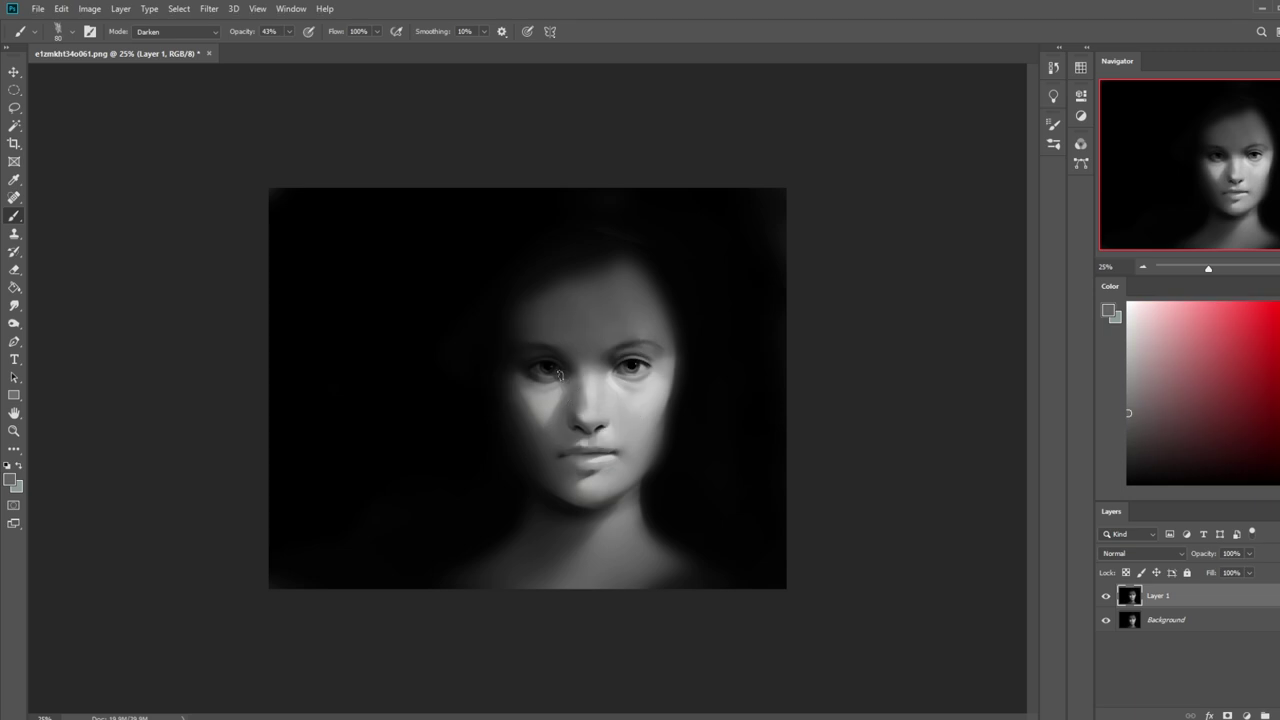
pyautogui.keyDown('alt'); pyautogui.click(522, 409); pyautogui.keyUp('alt')
pyautogui.keyDown('alt'); pyautogui.click(499, 367); pyautogui.keyUp('alt')
pyautogui.press(']')
pyautogui.press(']')
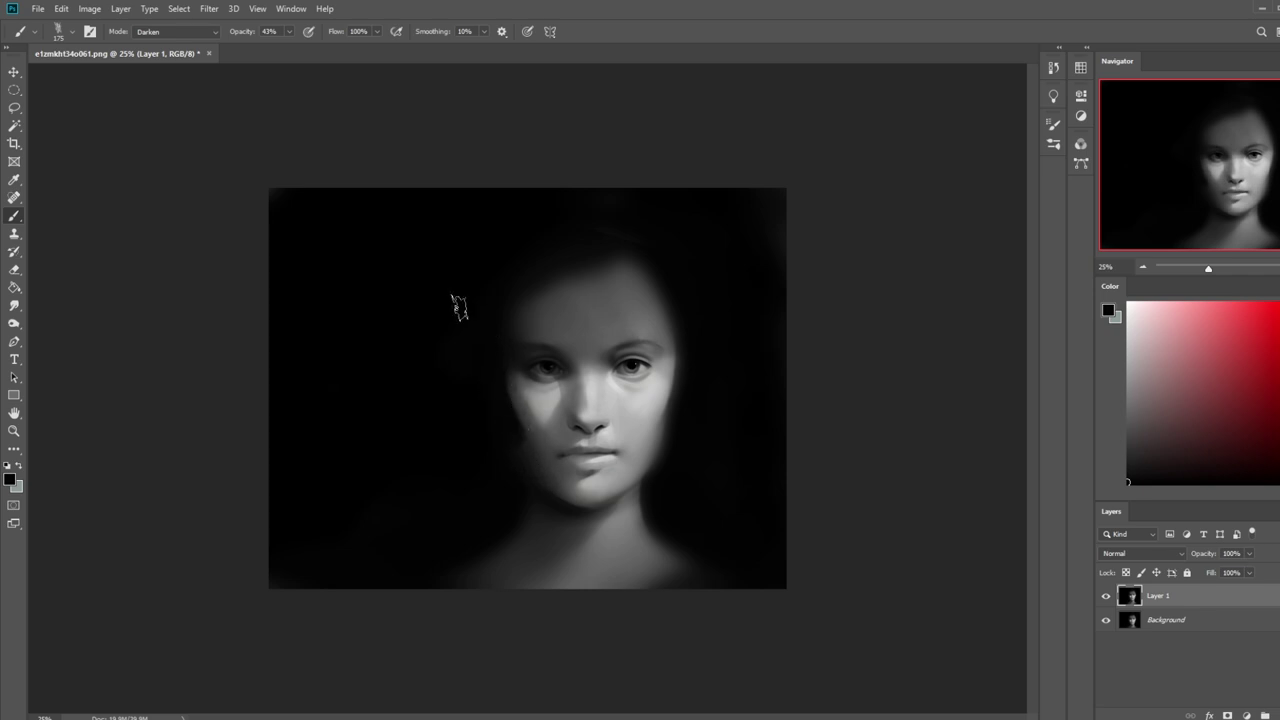
# Soften the outer edge of the shadow-side cheek with a 50 px Smudge brush at 5% strength
pyautogui.rightClick(14, 305)
pyautogui.click(62, 329)
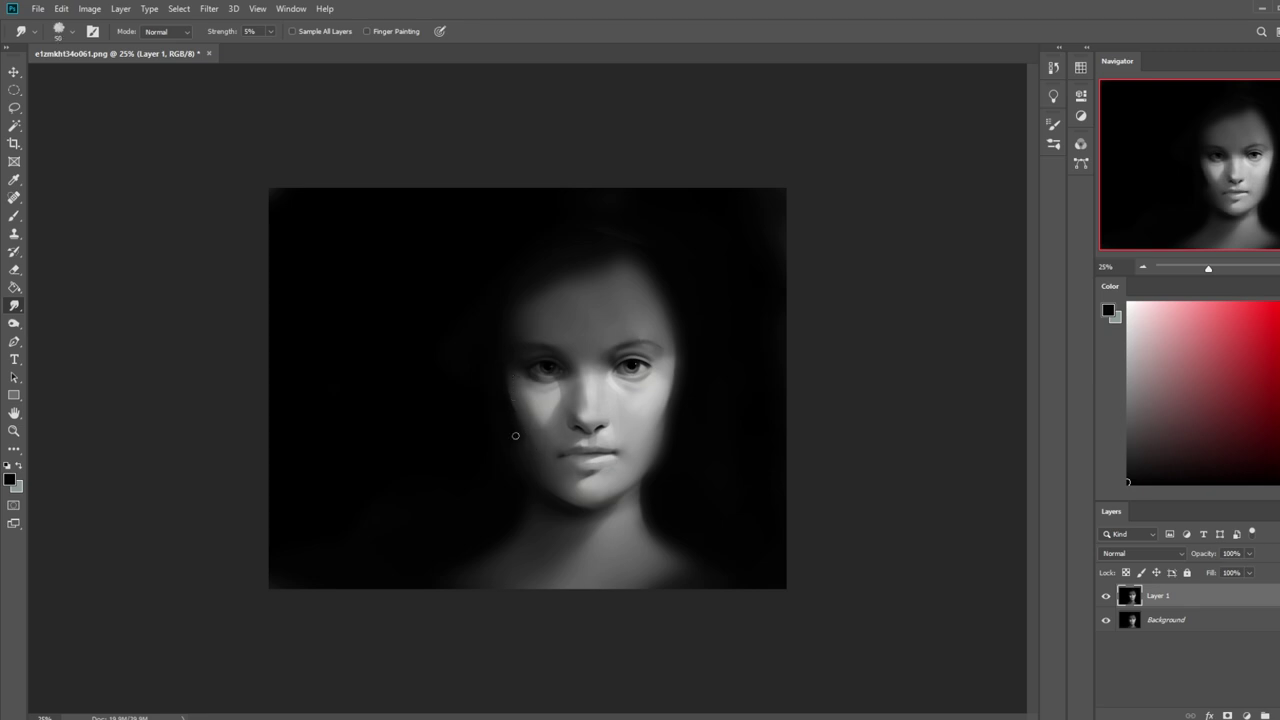
pyautogui.rightClick(20, 305)
pyautogui.click(58, 304)
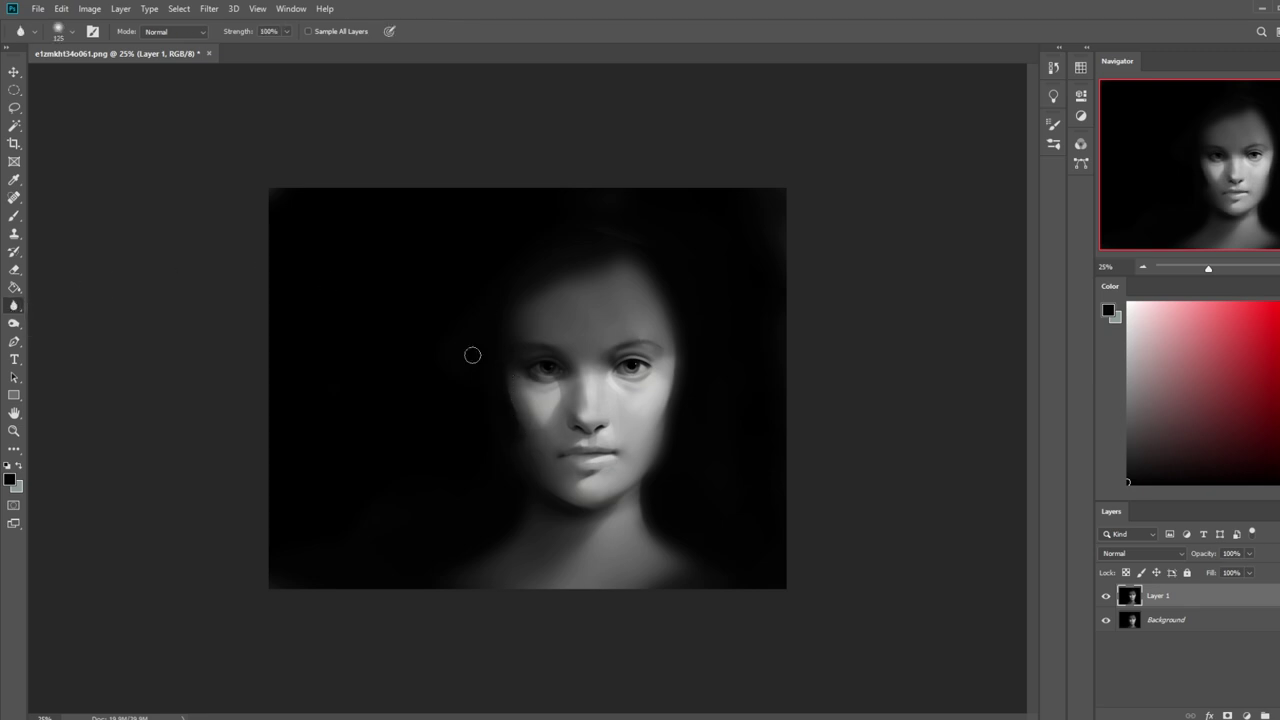
pyautogui.press('b')
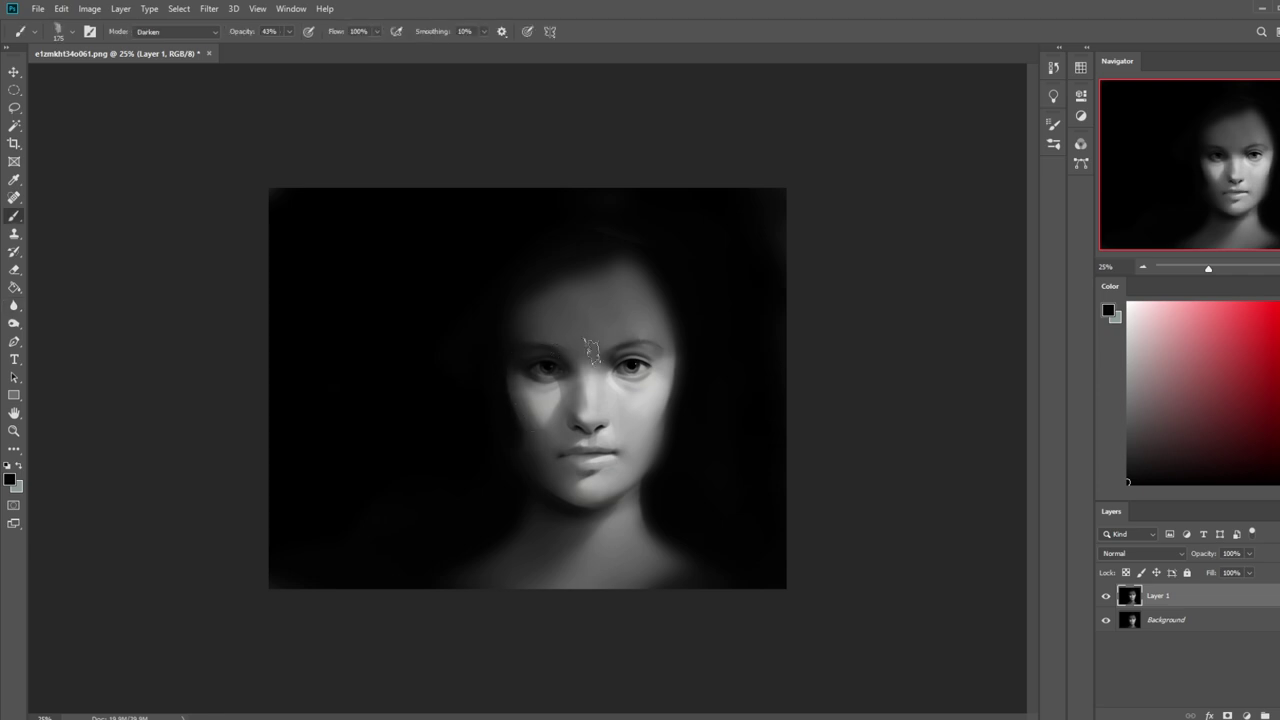
# Darken the shadow-side cheek and jaw edge with a soft round black brush, sized 700 px and then 400 px
pyautogui.rightClick(730, 366)
pyautogui.moveTo(923, 441); pyautogui.dragTo(923, 415)
pyautogui.click(681, 383)
pyautogui.click(907, 163)
pyautogui.keyDown('alt'); pyautogui.click(450, 380); pyautogui.keyUp('alt')
pyautogui.press('[')
pyautogui.press('[')
pyautogui.press('[')
pyautogui.press('[')
pyautogui.press(']')
pyautogui.press(']')
pyautogui.press(']')
pyautogui.press(']')
pyautogui.press(']')
pyautogui.press(']')
pyautogui.press(']')
pyautogui.press(']')
pyautogui.press('[')
pyautogui.press('[')
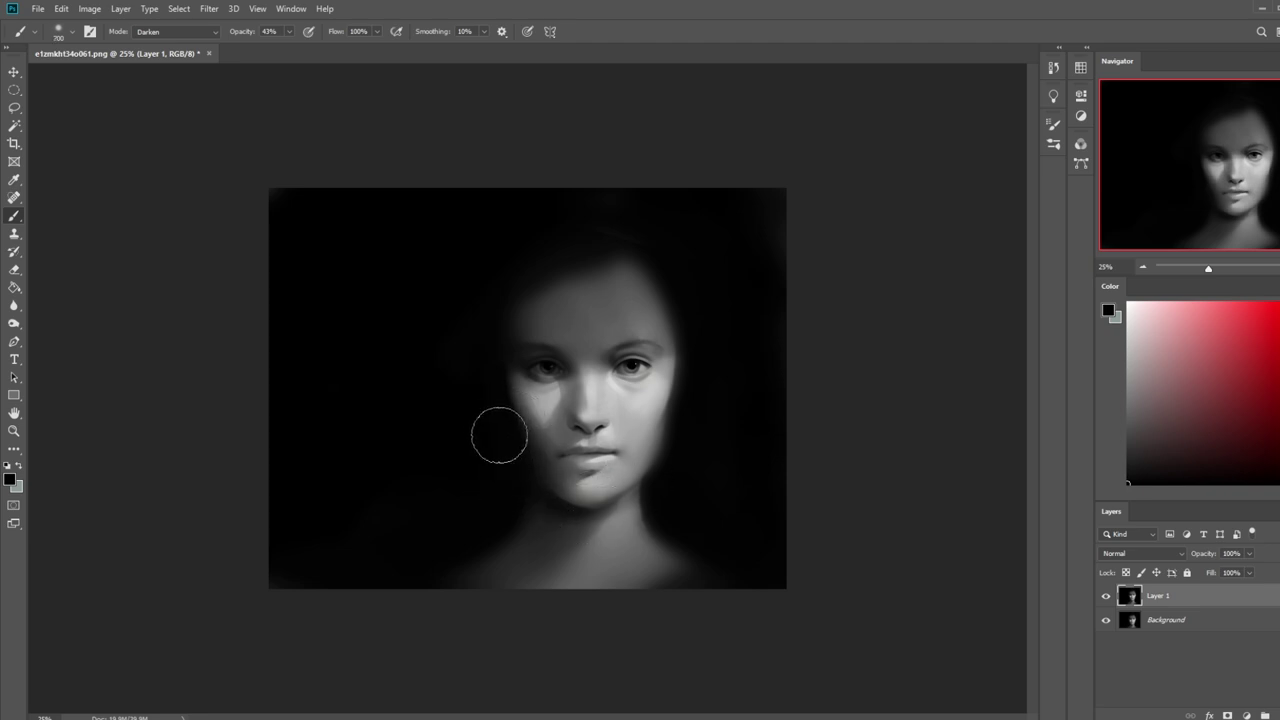
pyautogui.press('[')
pyautogui.press('[')
pyautogui.press('[')
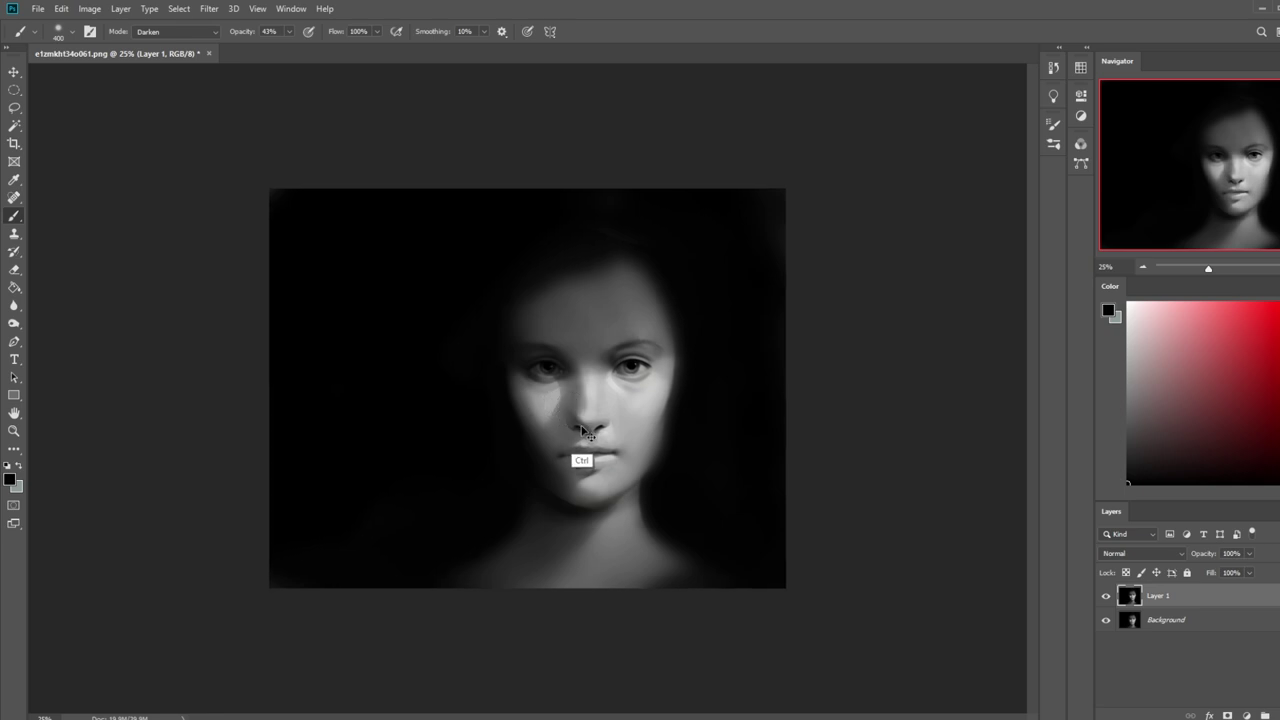
# Darken the area beside the shadow-side forehead with an enlarged soft black brush in Darken mode
pyautogui.hotkey('ctrl', '-')
pyautogui.hotkey('ctrl', '-')
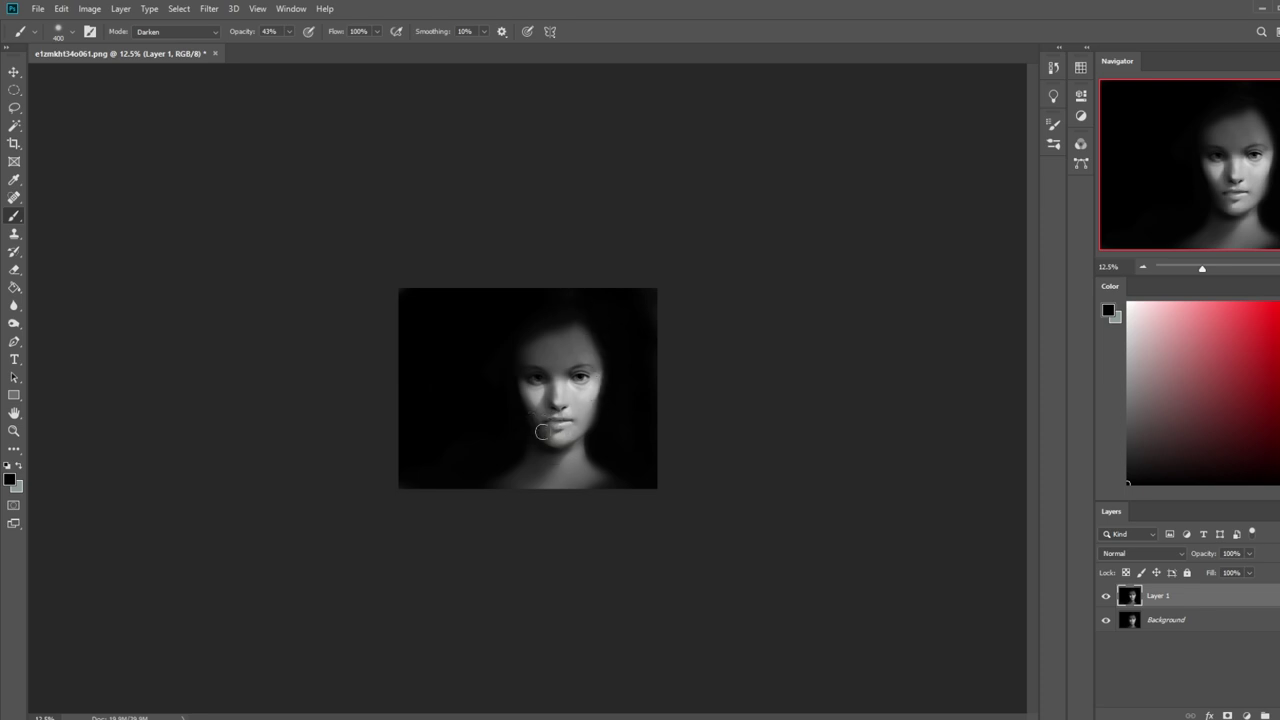
pyautogui.press(']')
pyautogui.press(']')
pyautogui.press(']')
pyautogui.press(']')
pyautogui.press(']')
pyautogui.press(']')
pyautogui.click(526, 354)
# Try 1300 px soft black strokes over the shadow-side forehead and the lit-side background, and undo them
pyautogui.press(']')
pyautogui.press(']')
pyautogui.moveTo(528, 314); pyautogui.dragTo(533, 355)
pyautogui.hotkey('ctrl', 'z')
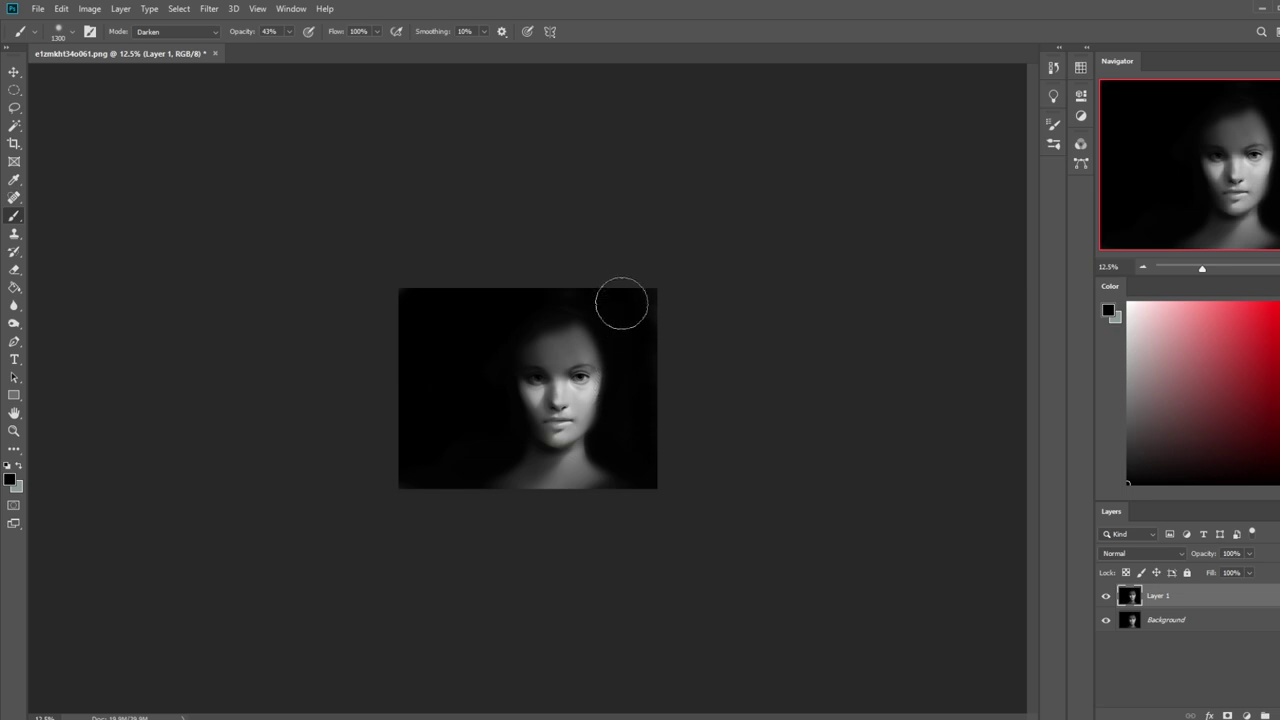
pyautogui.moveTo(643, 334)
pyautogui.mouseDown()
pyautogui.moveTo(471, 377)
pyautogui.moveTo(681, 273)
pyautogui.mouseUp()
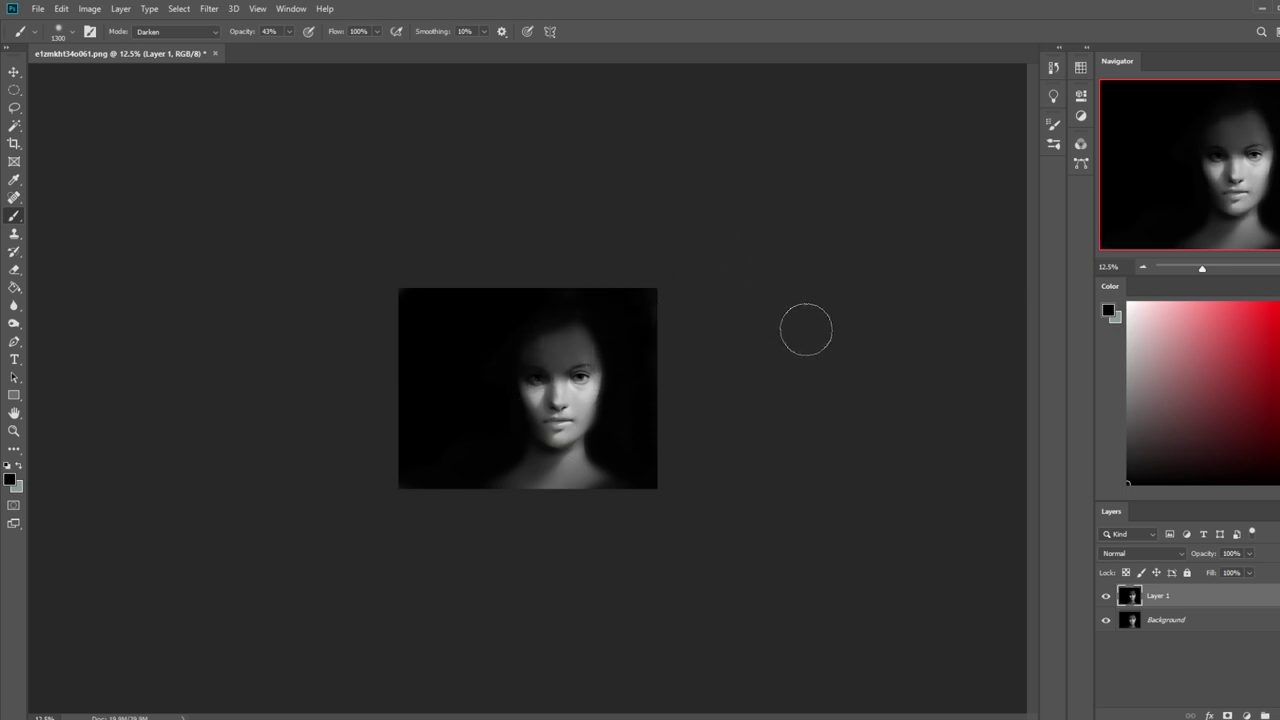
pyautogui.hotkey('ctrl', 'z')
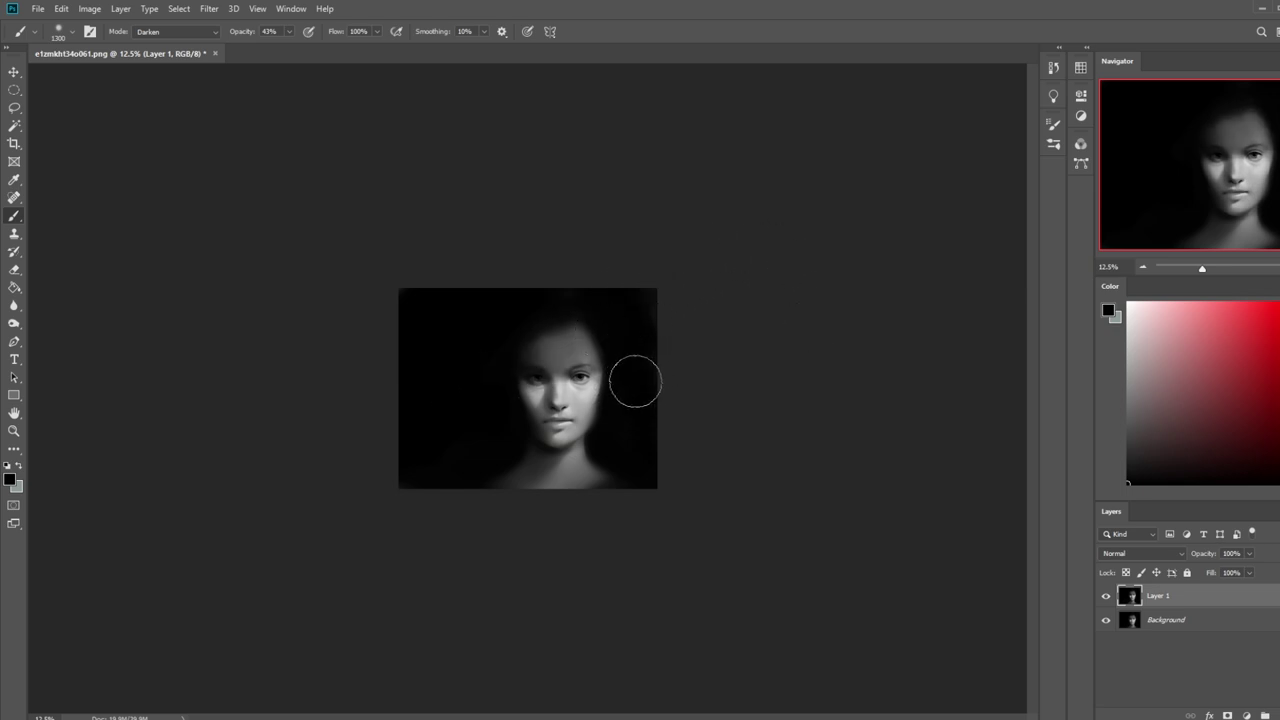
# Soften the lit-side edge of the forehead and cheek with a 100 px Smudge brush
pyautogui.rightClick(14, 305)
pyautogui.click(71, 333)
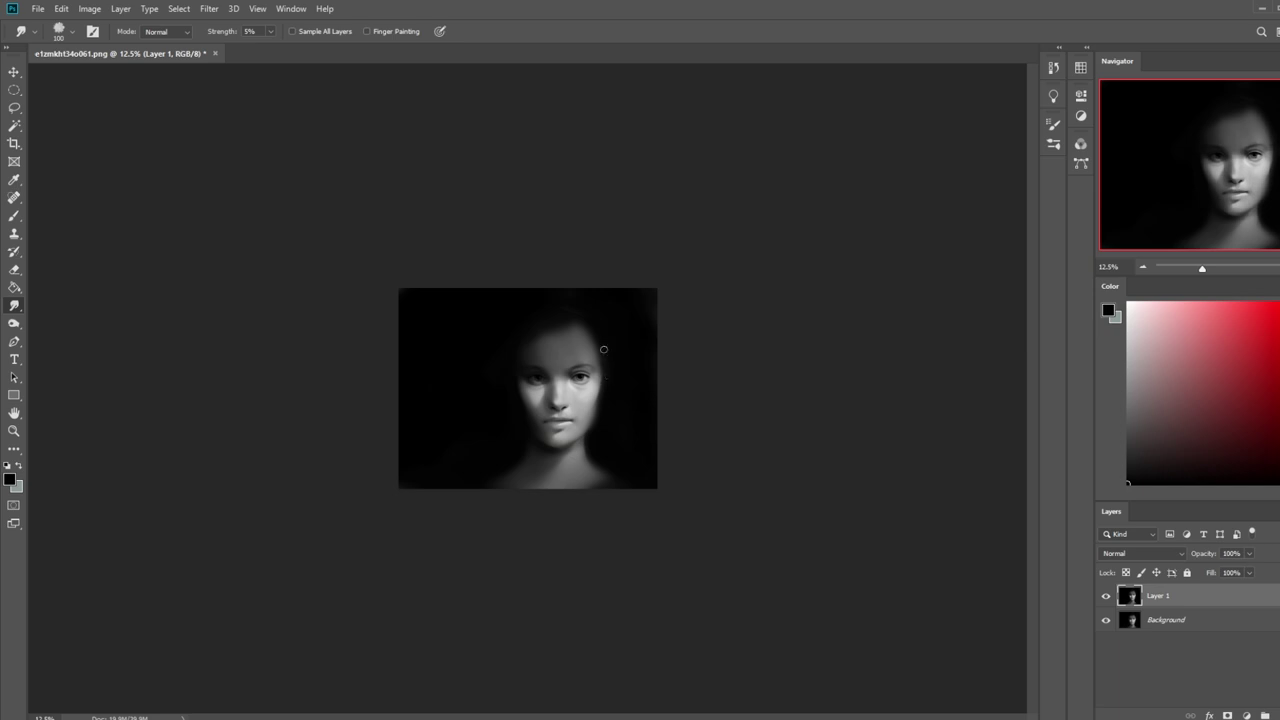
pyautogui.click(269, 33)
pyautogui.click(603, 381)
# Touch up the lit-side eye with a 175 px soft brush in Normal mode, using a tone sampled from the cheek
pyautogui.press('b')
pyautogui.press('[')
pyautogui.press('[')
pyautogui.press('[')
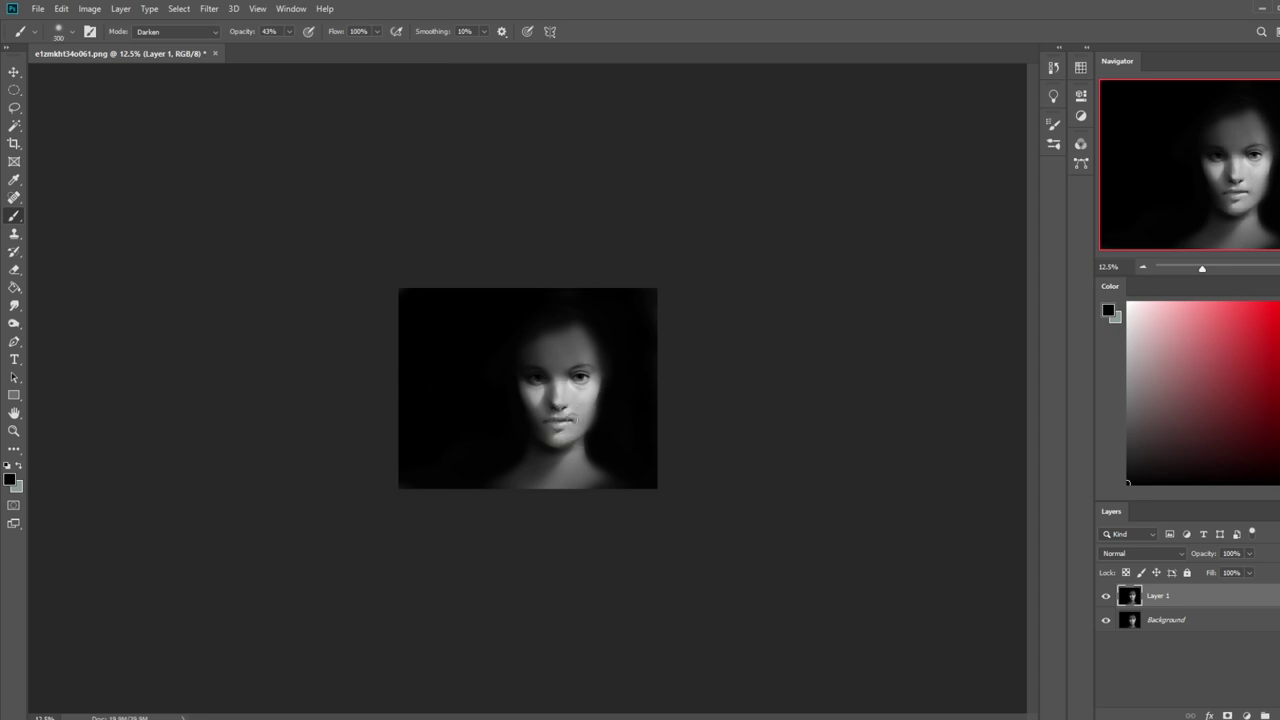
pyautogui.press(']')
pyautogui.press(']')
pyautogui.press(']')
pyautogui.press('z')
pyautogui.moveTo(509, 337); pyautogui.dragTo(624, 408)
pyautogui.press('b')
pyautogui.keyDown('alt'); pyautogui.click(704, 537); pyautogui.keyUp('alt')
pyautogui.press('p')
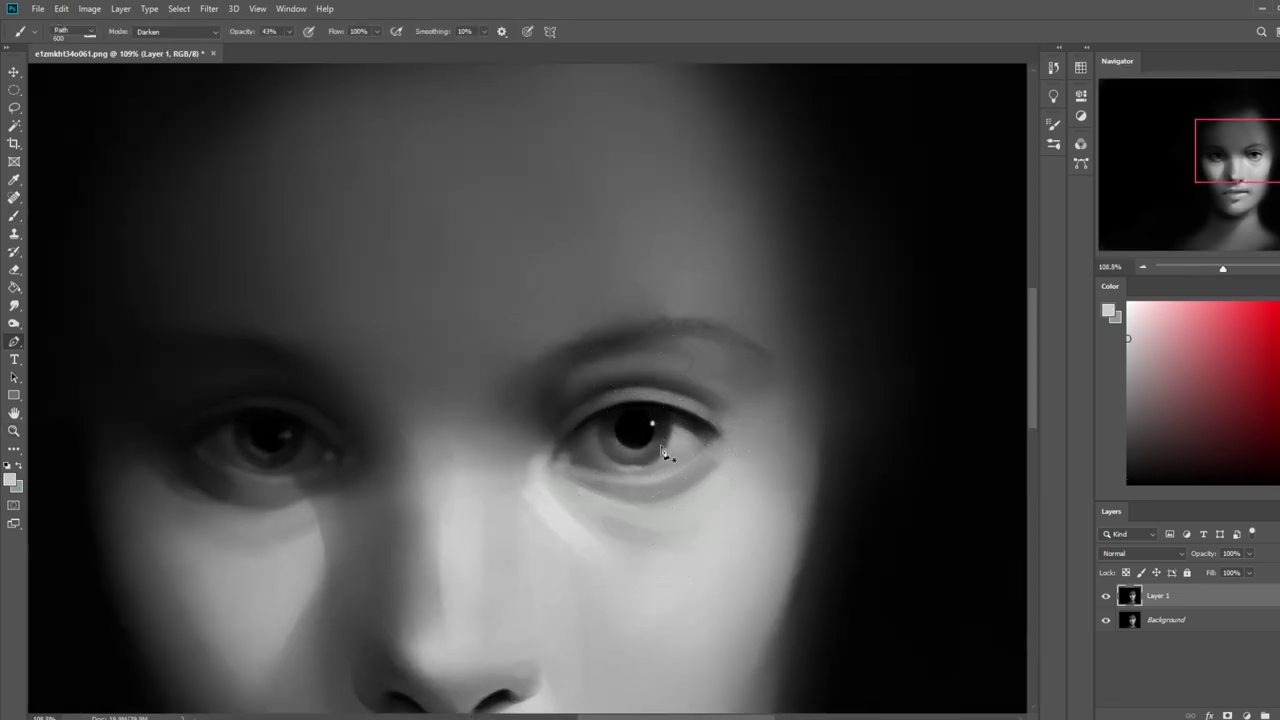
pyautogui.press('b')
pyautogui.keyDown('alt'); pyautogui.click(664, 457); pyautogui.keyUp('alt')
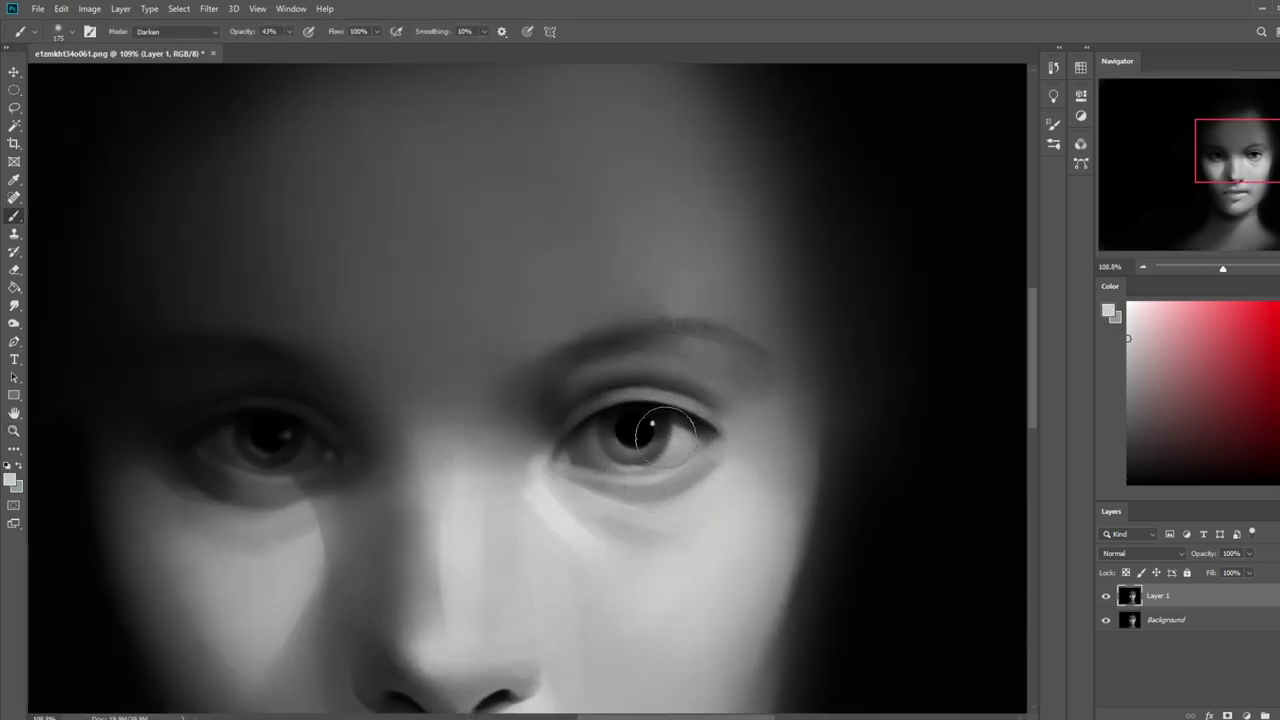
pyautogui.click(200, 31)
pyautogui.click(190, 40)
pyautogui.keyDown('alt'); pyautogui.click(710, 546); pyautogui.keyUp('alt')
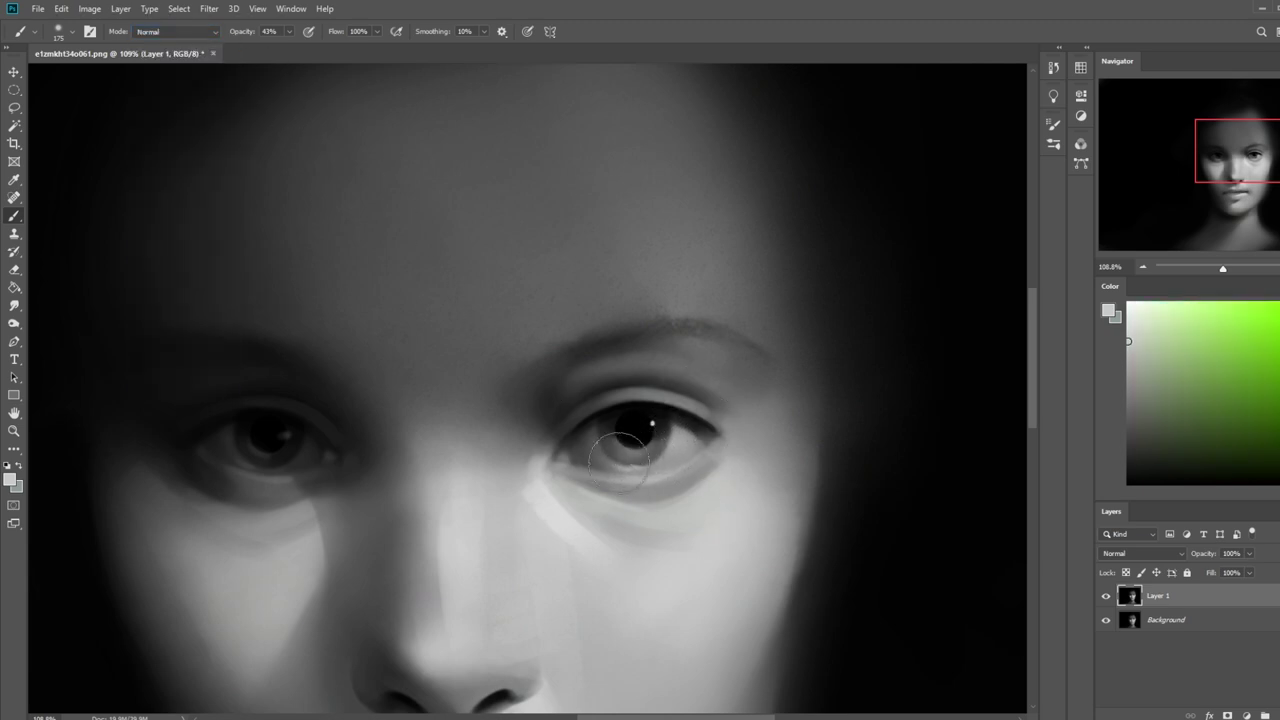
pyautogui.click(632, 456)
# Sample black from the lit-side pupil and deepen the dark accents around that eye with a 150 px soft brush
pyautogui.hotkey('ctrl', '-')
pyautogui.hotkey('ctrl', '-')
pyautogui.hotkey('ctrl', '-')
pyautogui.hotkey('ctrl', '-')
pyautogui.hotkey('ctrl', '-')
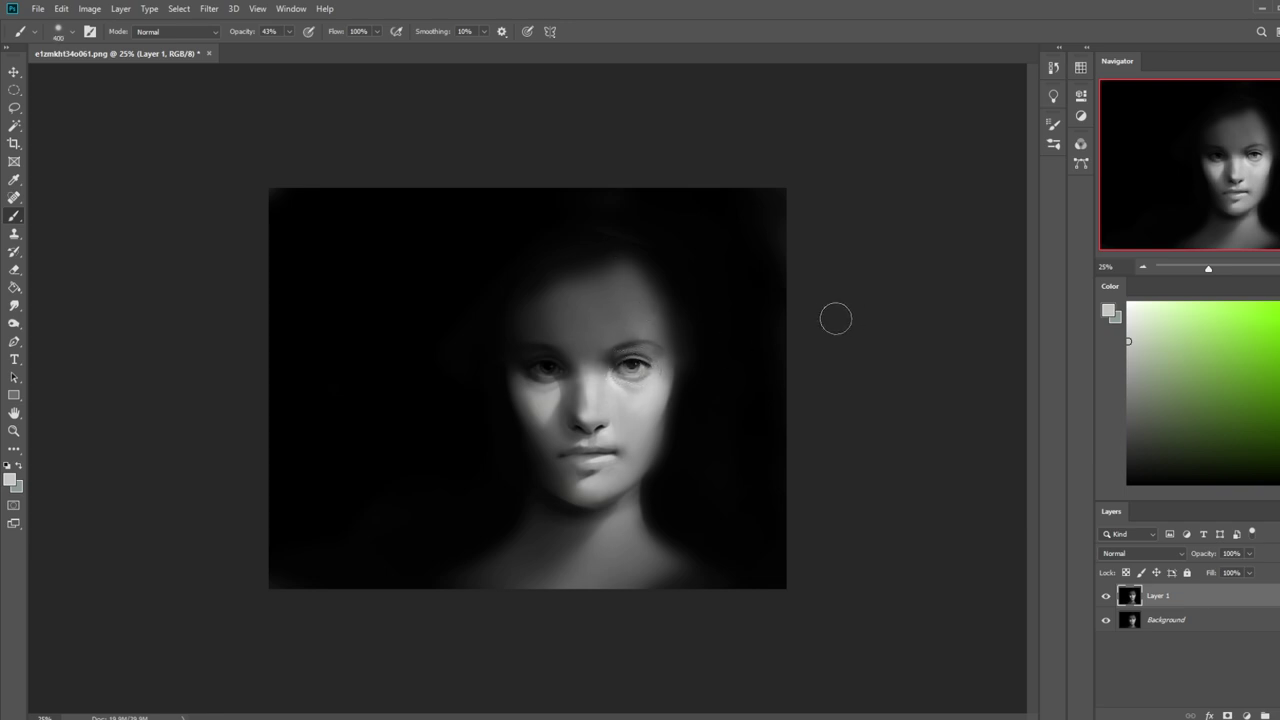
pyautogui.press('ctrl')
pyautogui.keyDown('alt'); pyautogui.click(635, 363); pyautogui.keyUp('alt')
pyautogui.press('[')
pyautogui.press('[')
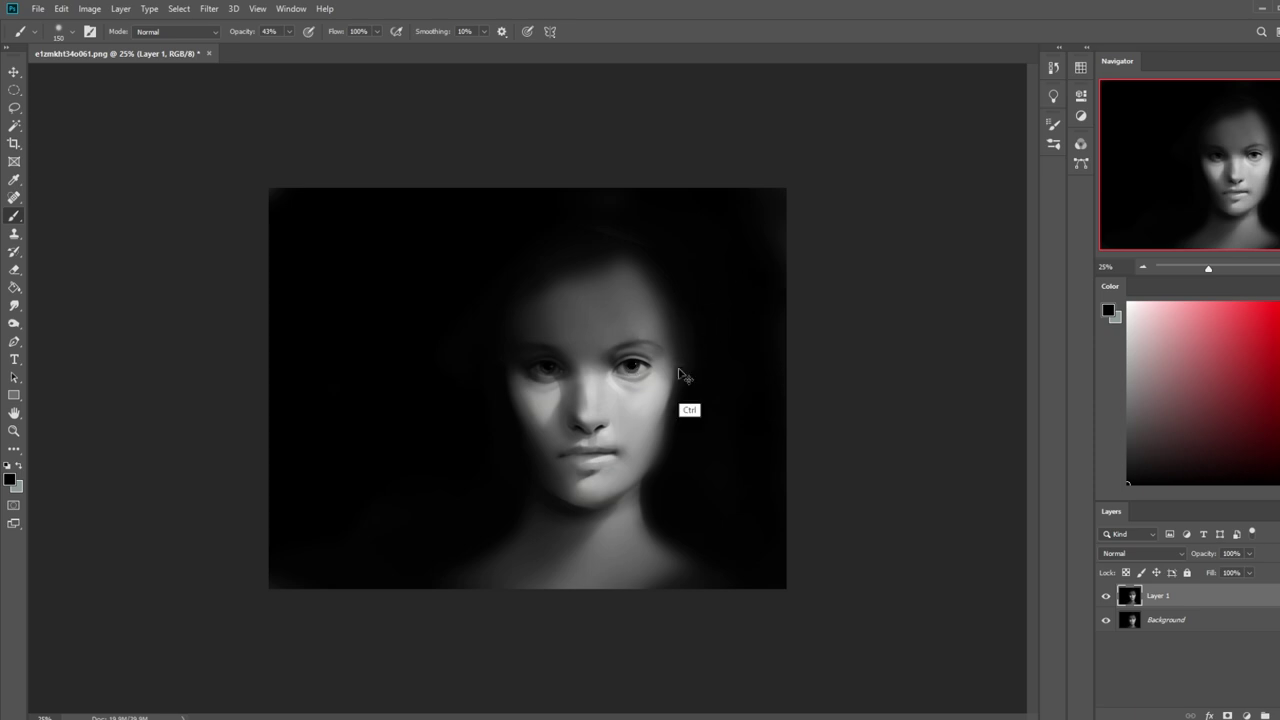
# Adjust the lit-side upper eyelid and brow with the 150 px soft brush, alternating sampled cheek tone and background black
pyautogui.hotkey('ctrl', '-')
pyautogui.hotkey('ctrl', '-')
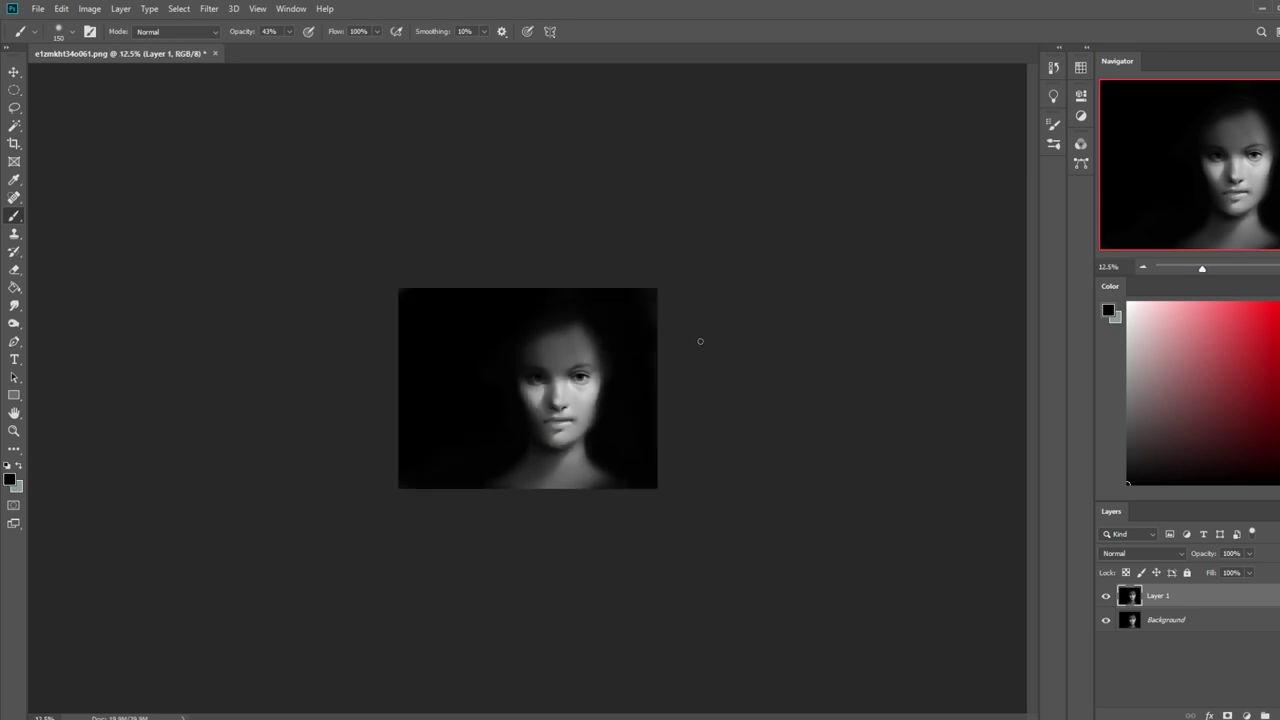
pyautogui.keyDown('alt'); pyautogui.click(591, 392); pyautogui.keyUp('alt')
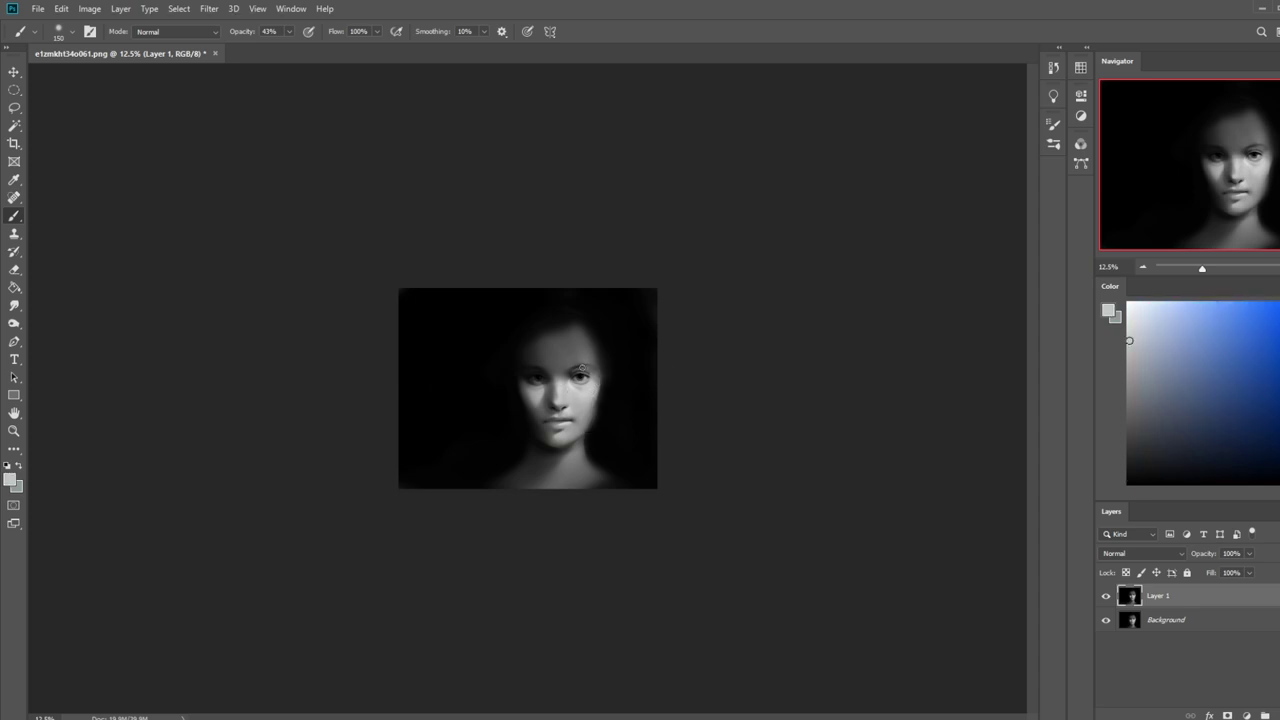
pyautogui.keyDown('alt'); pyautogui.click(645, 385); pyautogui.keyUp('alt')
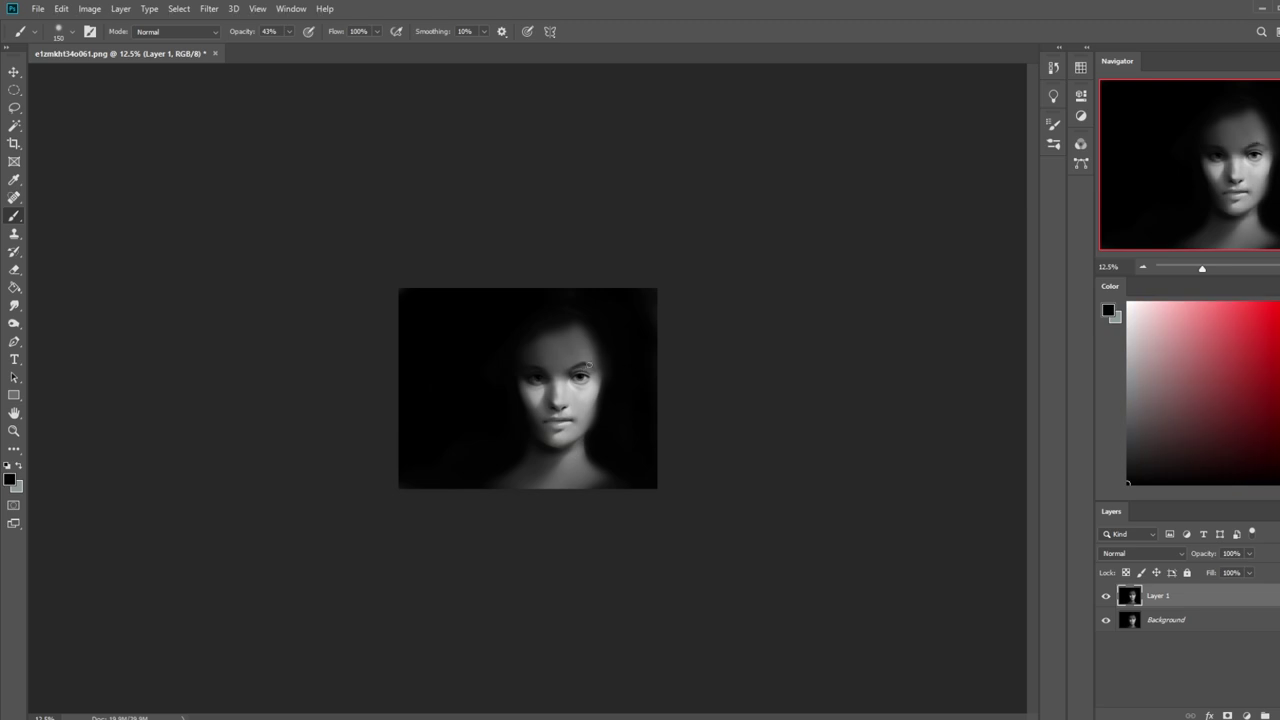
# Define the arch of the lit-side eyebrow with Istebrak's first dry-oil brush, reduced to 30 px, in sampled dark tones
pyautogui.press('ctrl')
pyautogui.hotkey('ctrl', 'space')
pyautogui.moveTo(489, 349); pyautogui.dragTo(600, 342)
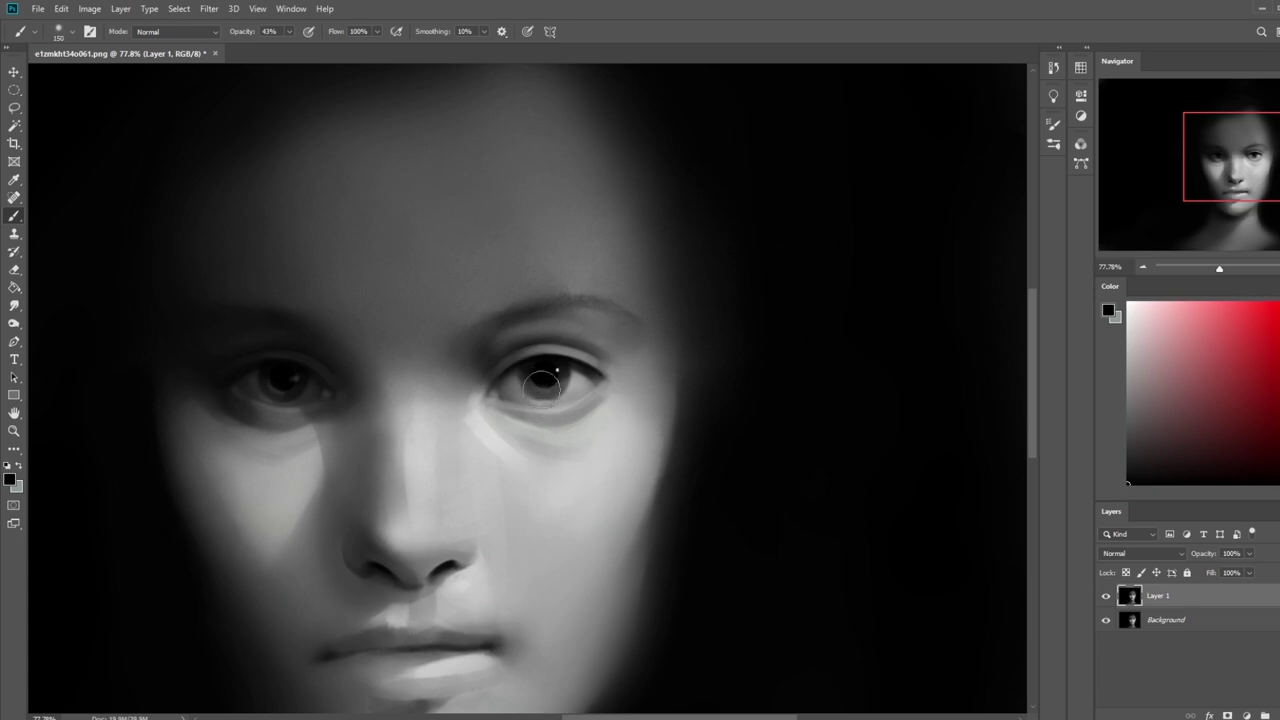
pyautogui.rightClick(615, 300)
pyautogui.click(657, 469)
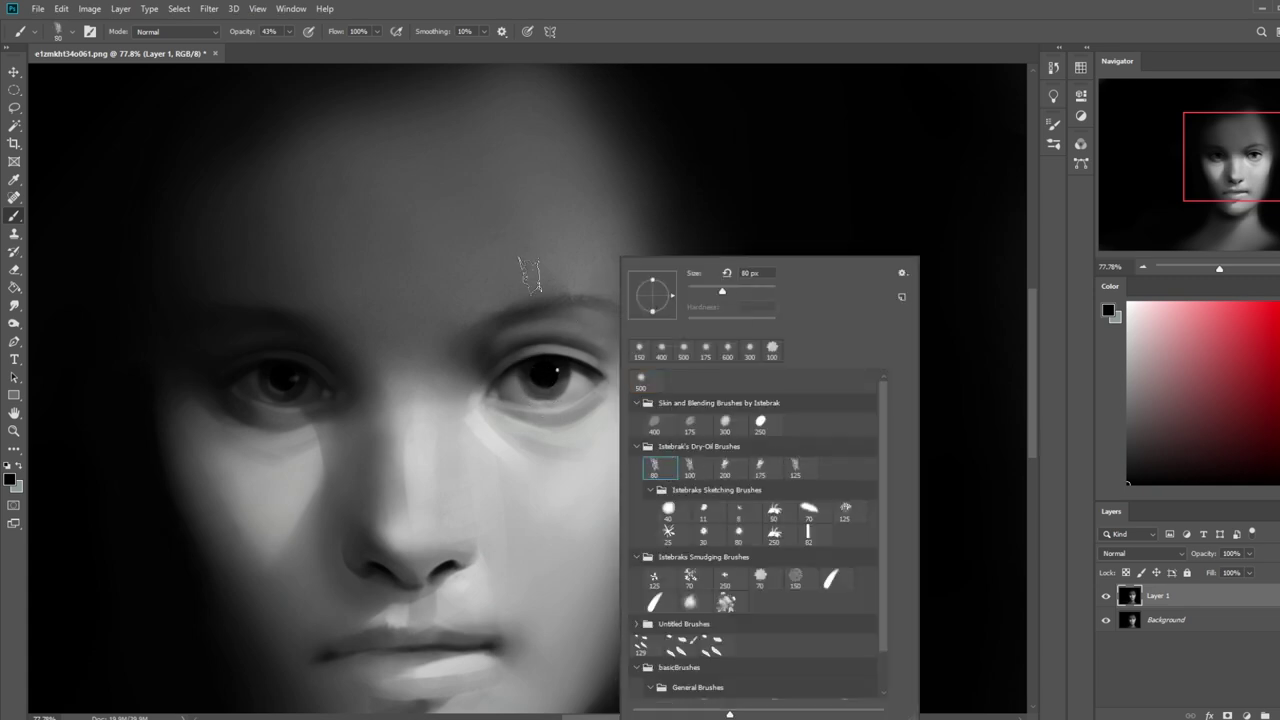
pyautogui.keyDown('alt'); pyautogui.click(717, 196); pyautogui.keyUp('alt')
pyautogui.press('[')
pyautogui.press('[')
pyautogui.press('[')
pyautogui.press('[')
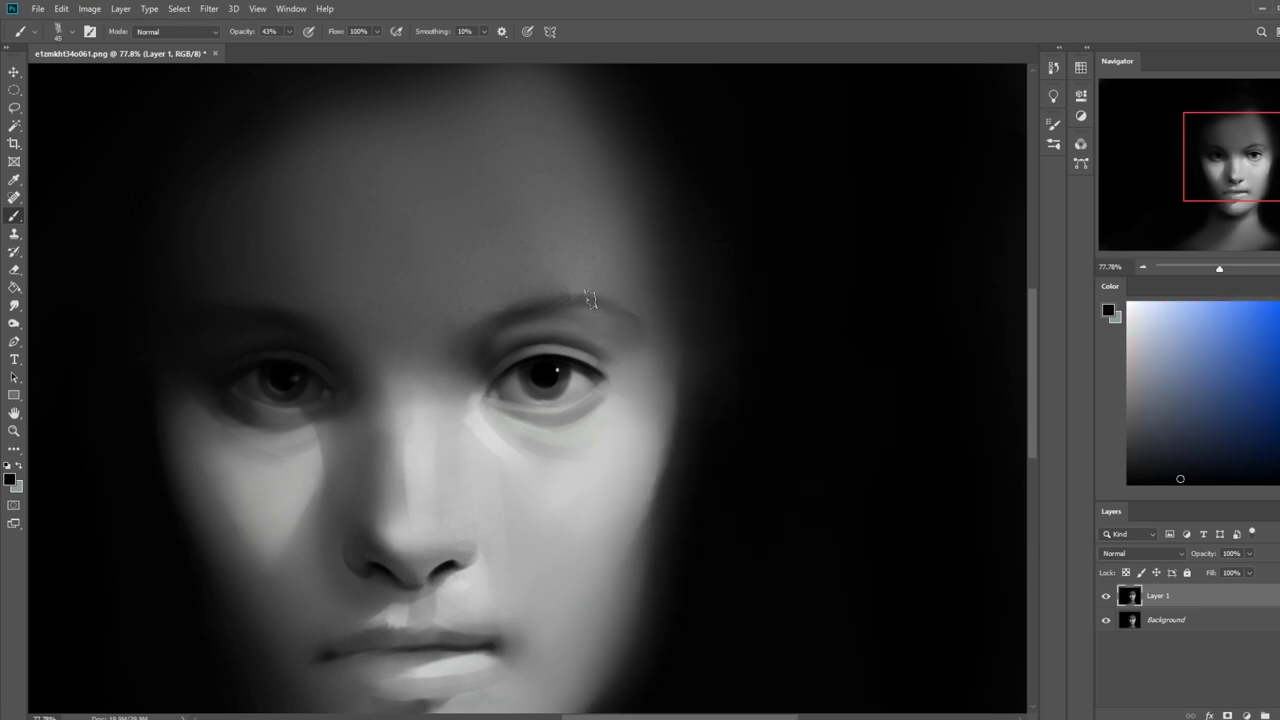
pyautogui.press('[')
pyautogui.keyDown('alt'); pyautogui.click(580, 293); pyautogui.keyUp('alt')
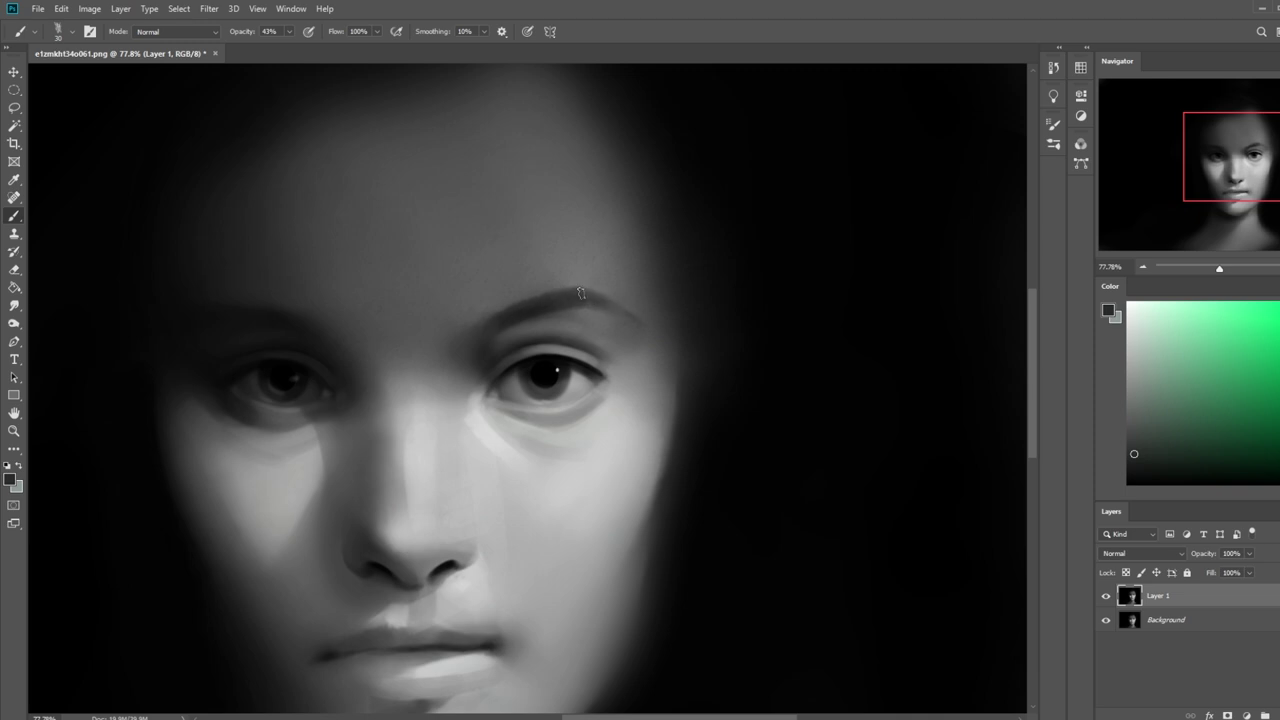
# Darken the inner part of the lit-side eyebrow with the dry-oil brush, using sampled dark grey and black
pyautogui.scroll(-3, 693, 330)
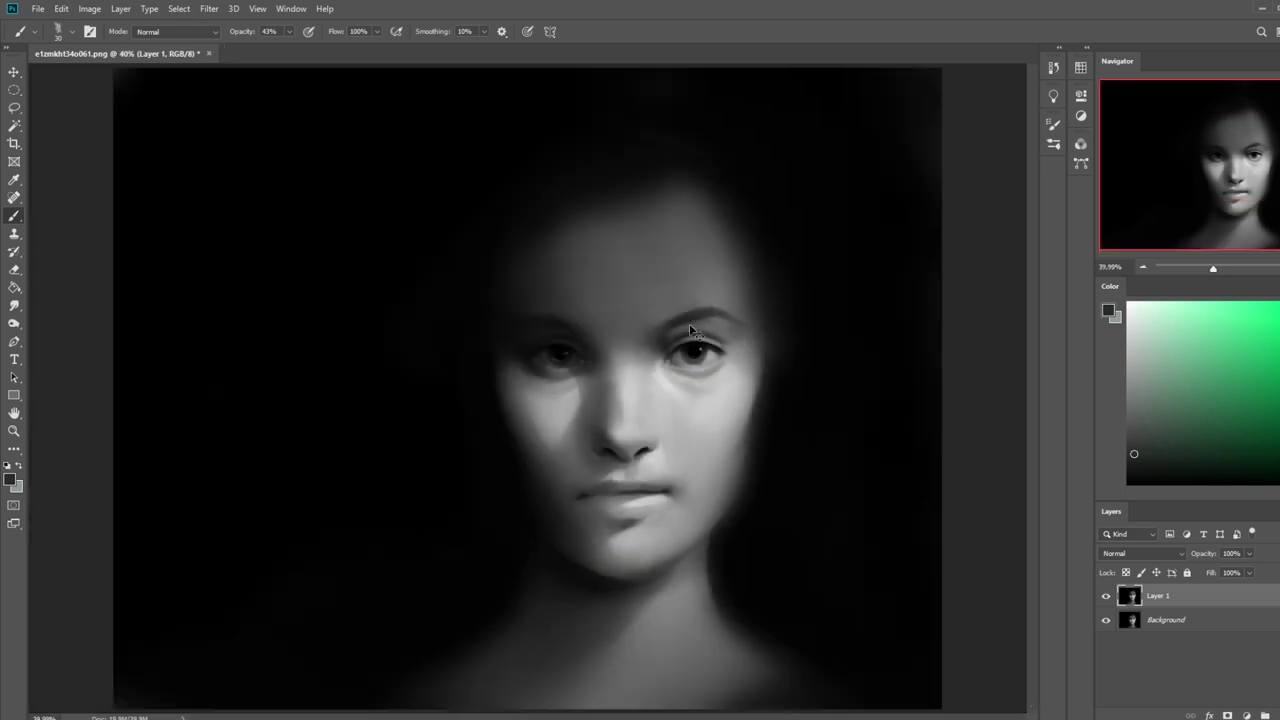
pyautogui.scroll(-1, 692, 330)
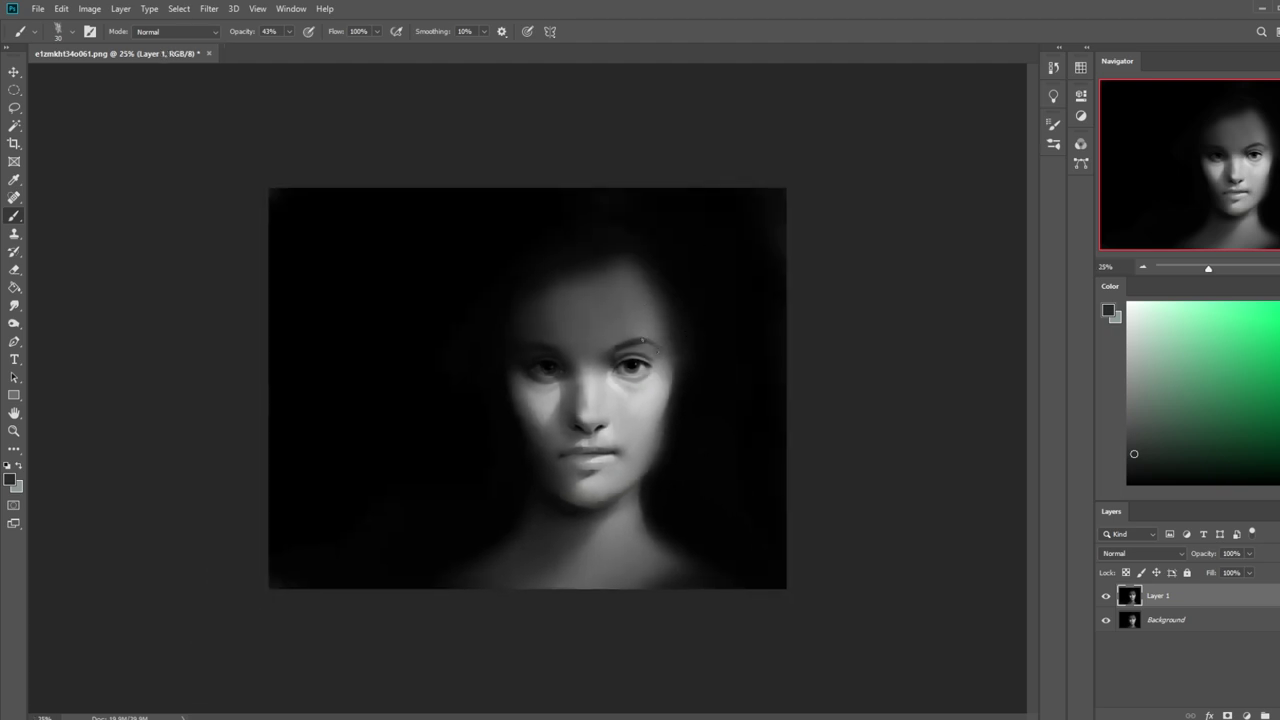
pyautogui.keyDown('alt'); pyautogui.click(625, 379); pyautogui.keyUp('alt')
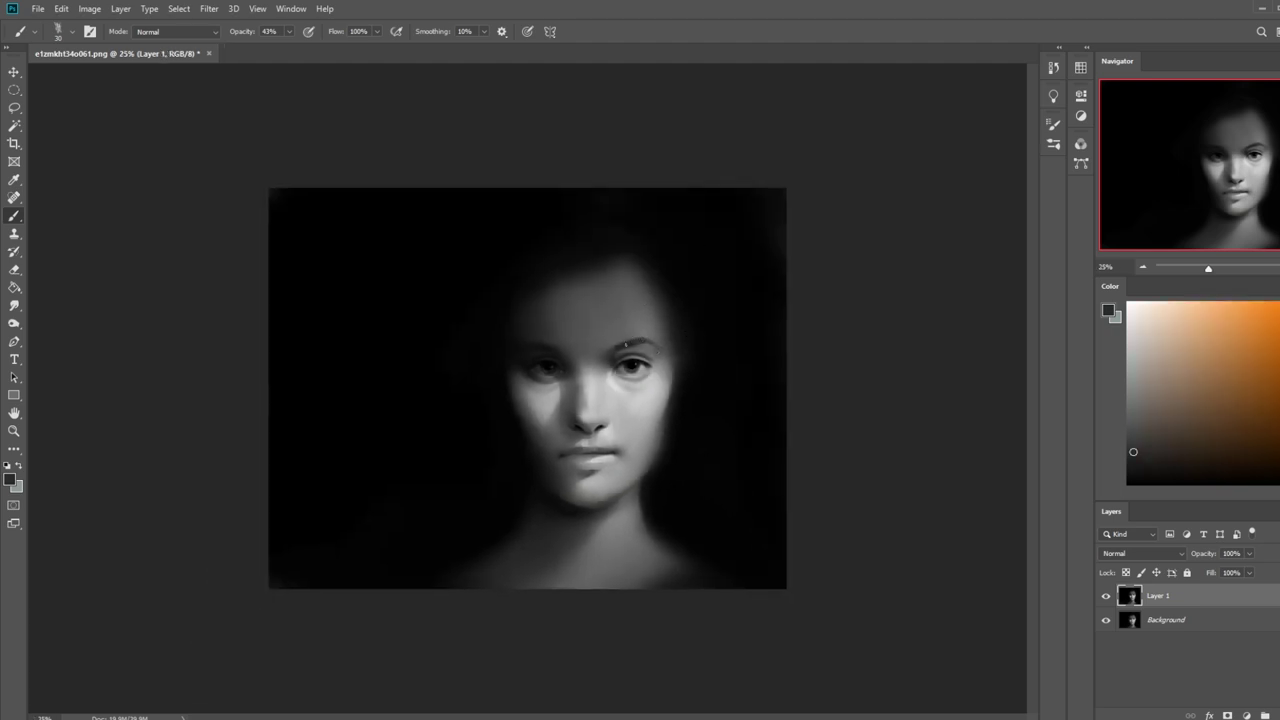
pyautogui.keyDown('alt'); pyautogui.click(757, 350); pyautogui.keyUp('alt')
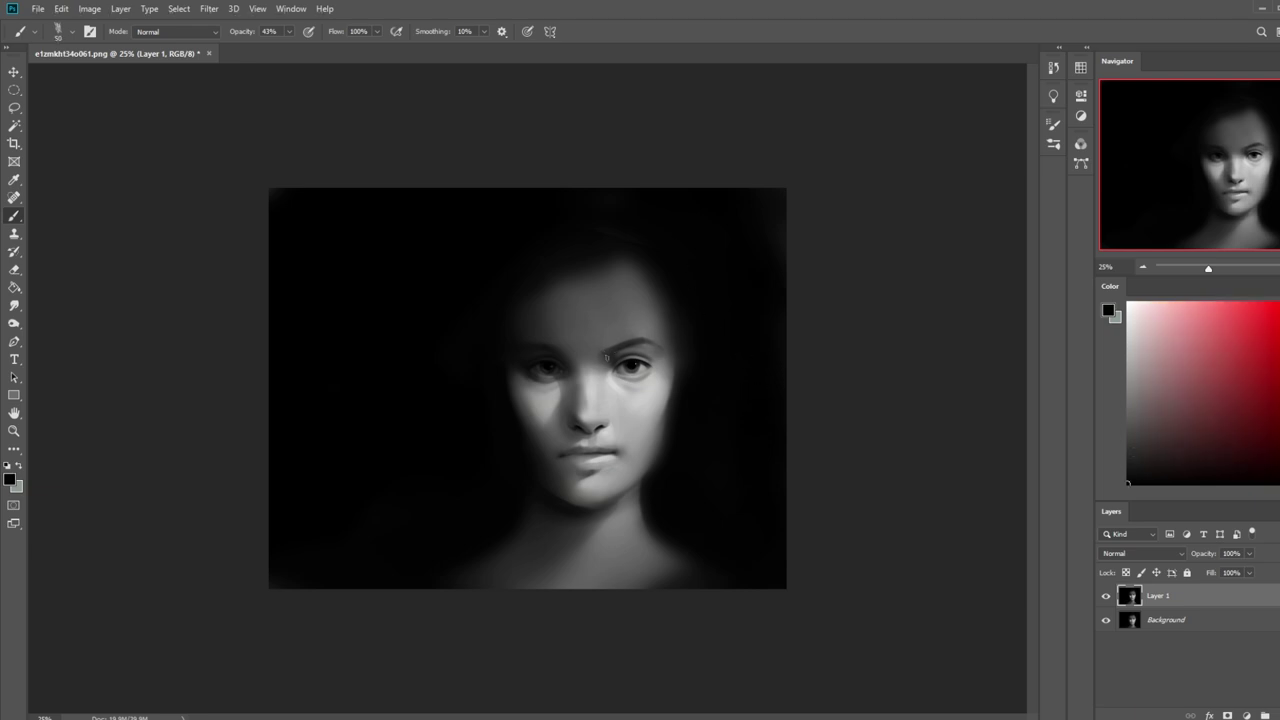
pyautogui.press('ctrl')
pyautogui.press('ctrl')
# Refine small details around the lit-side eye and lower lip with a 30 px dry-oil brush, using tones sampled there
pyautogui.keyDown('alt'); pyautogui.click(631, 365); pyautogui.keyUp('alt')
pyautogui.press('[')
pyautogui.keyDown('alt'); pyautogui.click(613, 458); pyautogui.keyUp('alt')
pyautogui.press('[')
pyautogui.press('[')
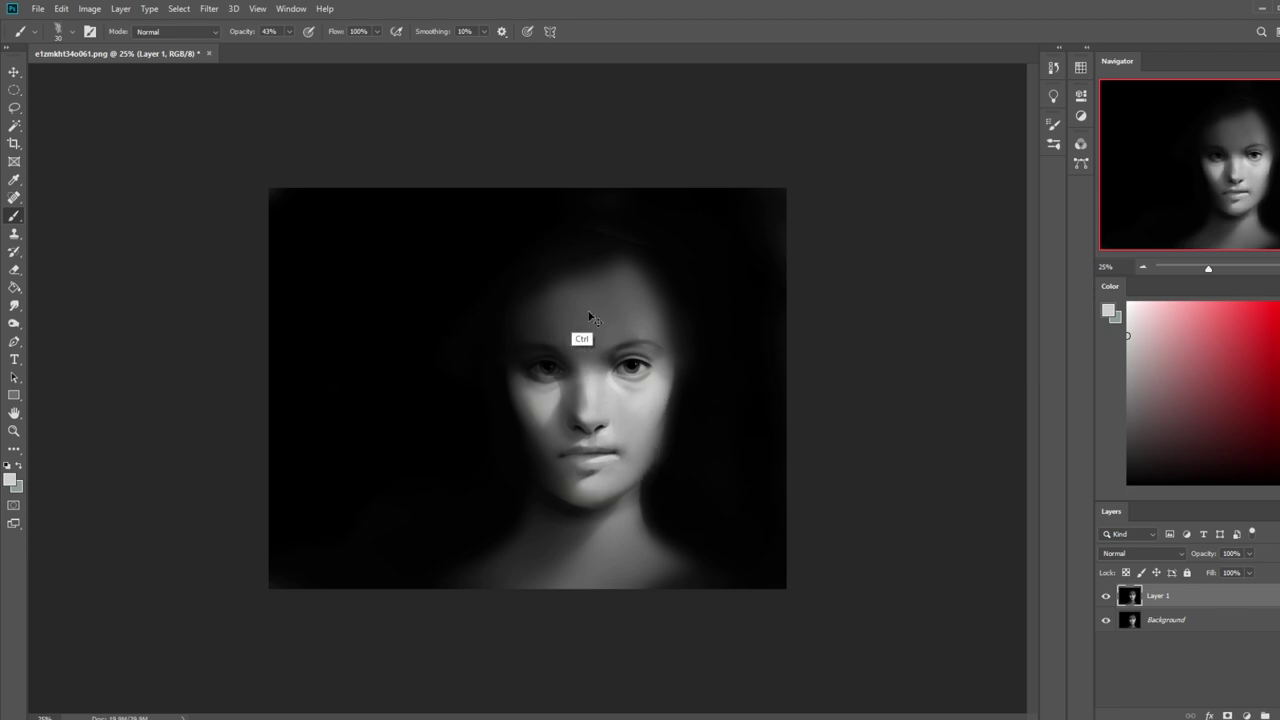
# Refine the lips and surrounding skin with the dry-oil brush at 77% opacity, sampling greys around the mouth
pyautogui.click(14, 305)
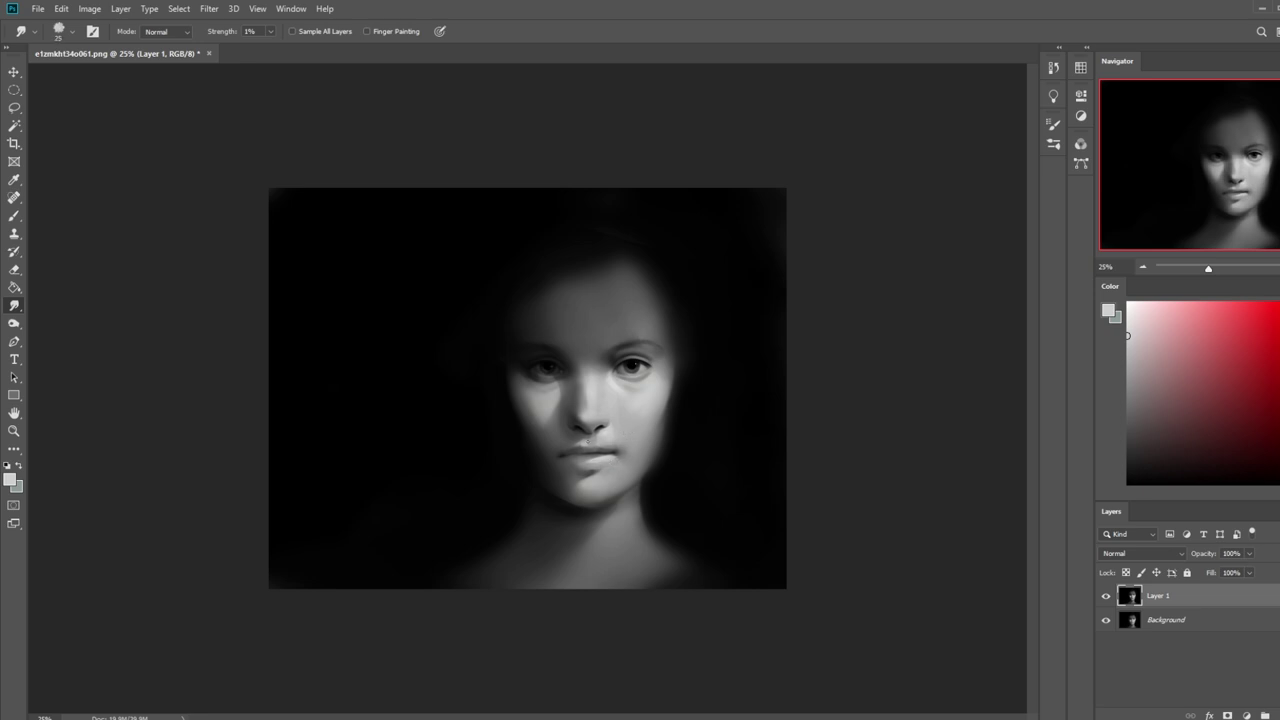
pyautogui.press('b')
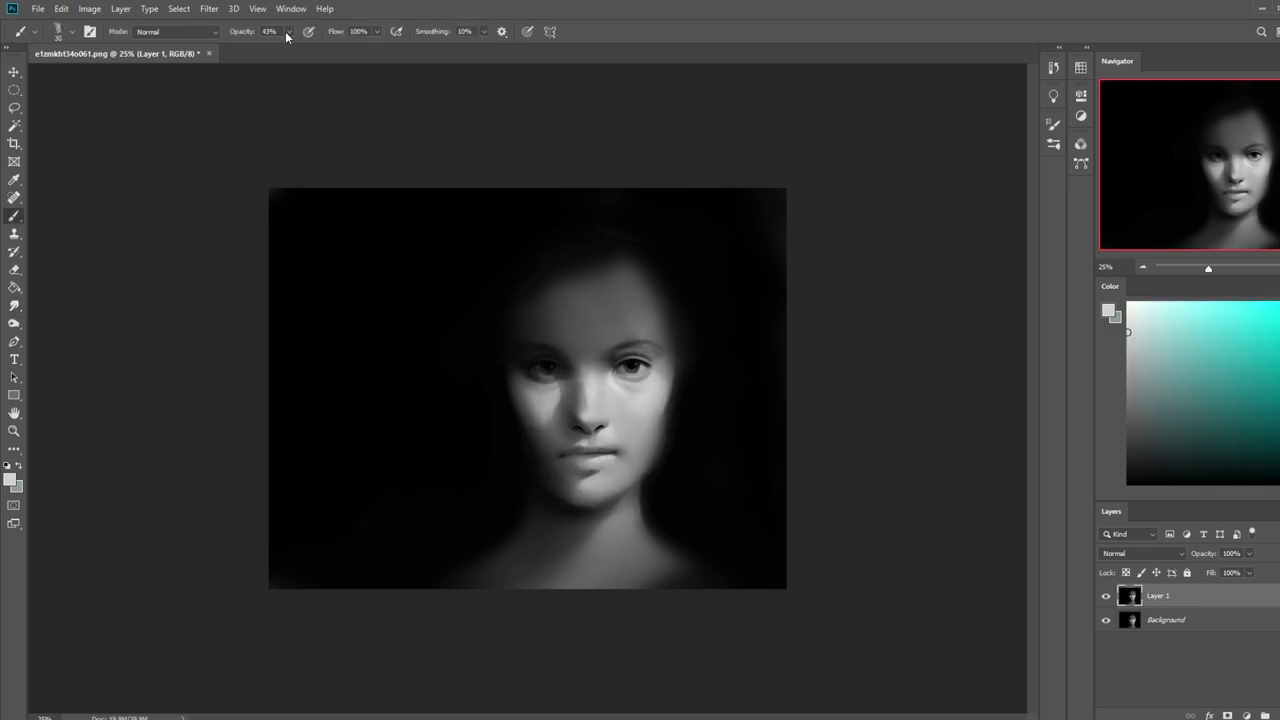
pyautogui.keyDown('alt'); pyautogui.click(590, 444); pyautogui.keyUp('alt')
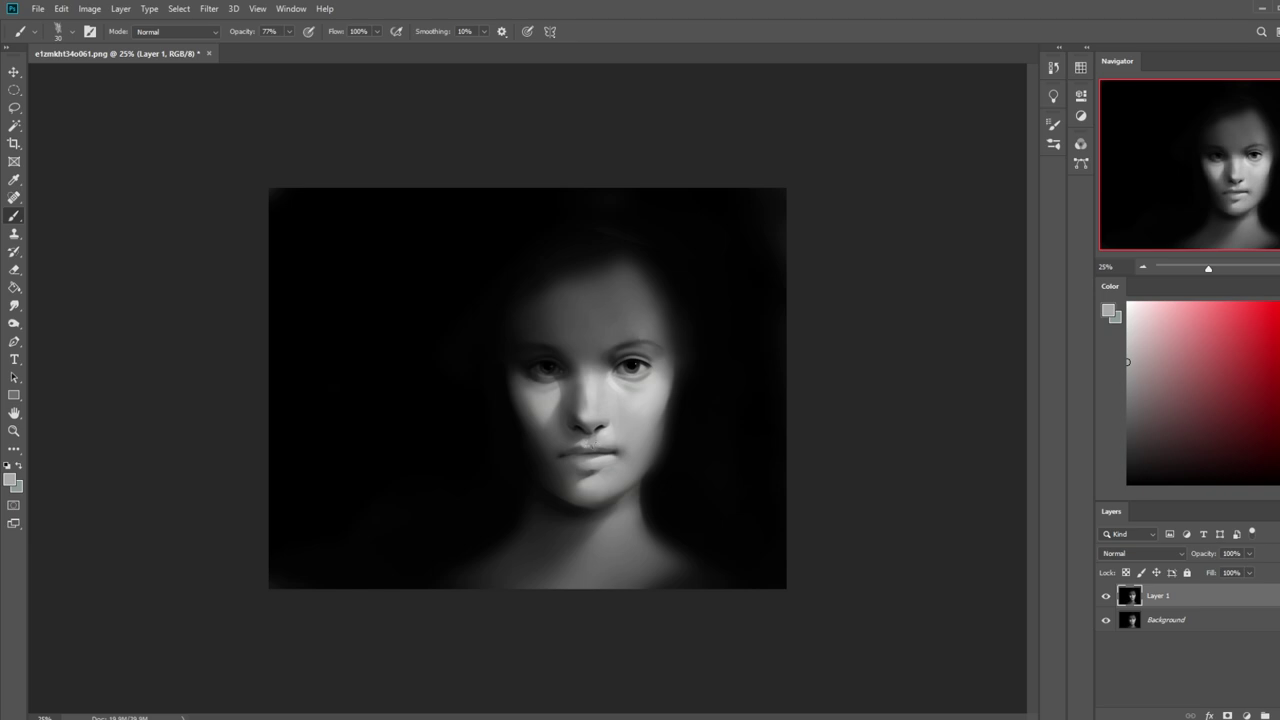
pyautogui.keyDown('alt'); pyautogui.click(605, 440); pyautogui.keyUp('alt')
pyautogui.keyDown('alt'); pyautogui.click(606, 466); pyautogui.keyUp('alt')
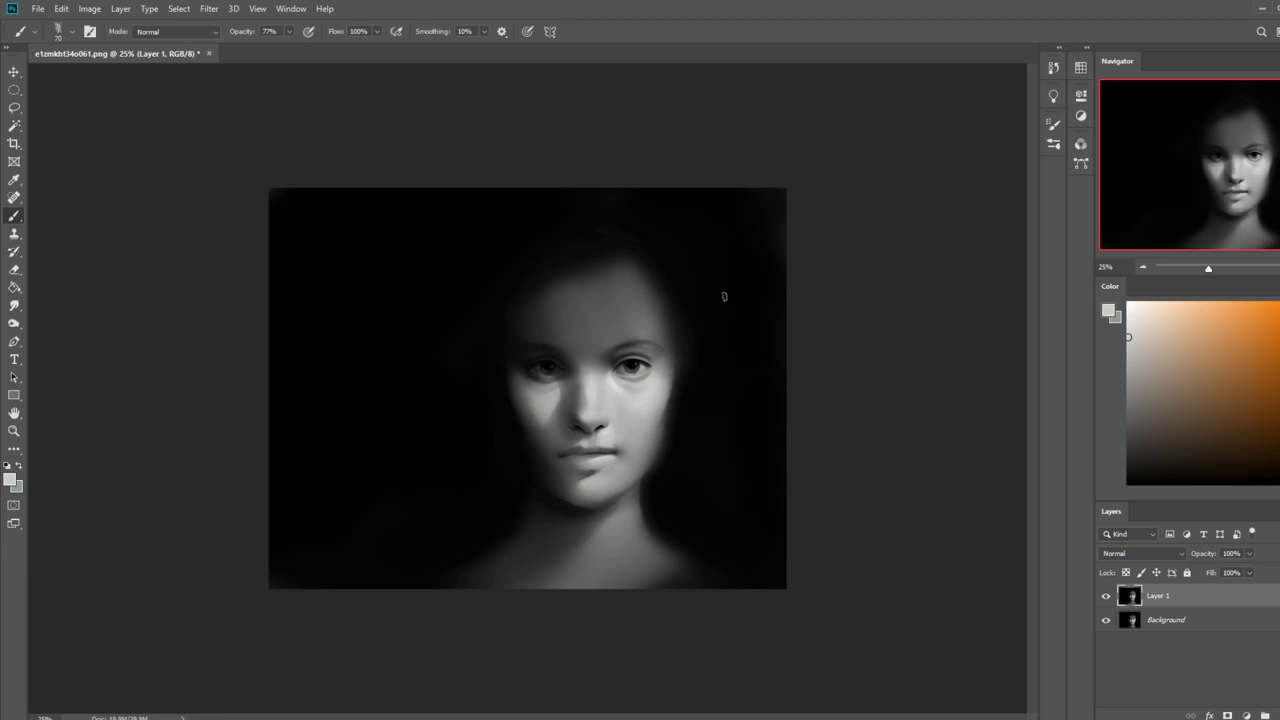
pyautogui.keyDown('alt'); pyautogui.click(609, 433); pyautogui.keyUp('alt')
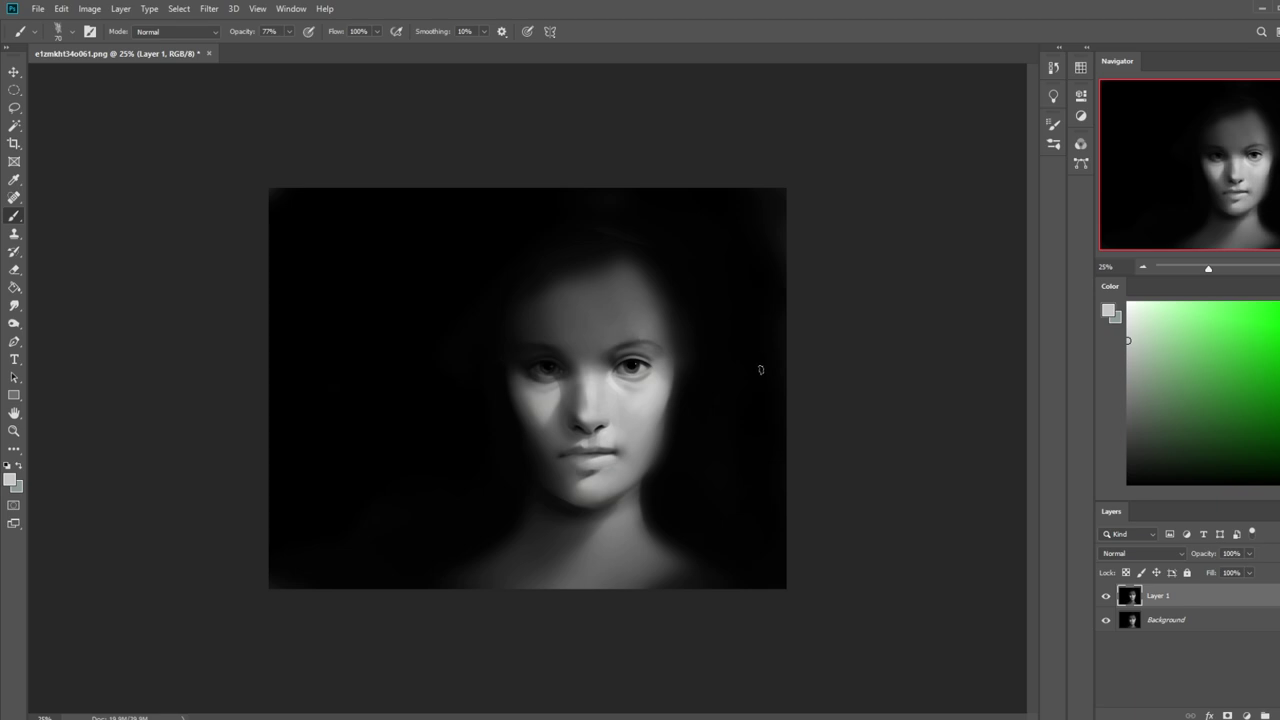
# Try 1100 px soft black strokes over the shadow-side background and across the face, and undo them
pyautogui.hotkey('ctrl', '-')
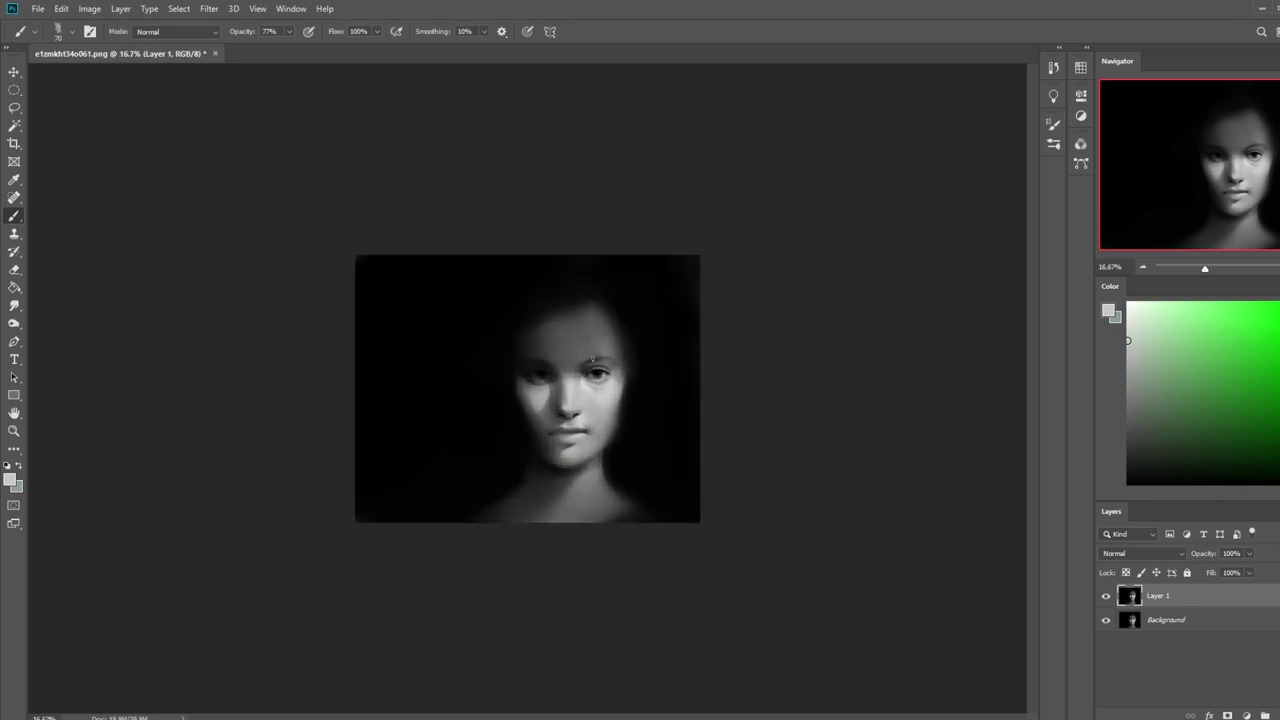
pyautogui.rightClick(657, 370)
pyautogui.click(688, 382)
pyautogui.click(775, 189)
pyautogui.keyDown('alt'); pyautogui.click(506, 459); pyautogui.keyUp('alt')
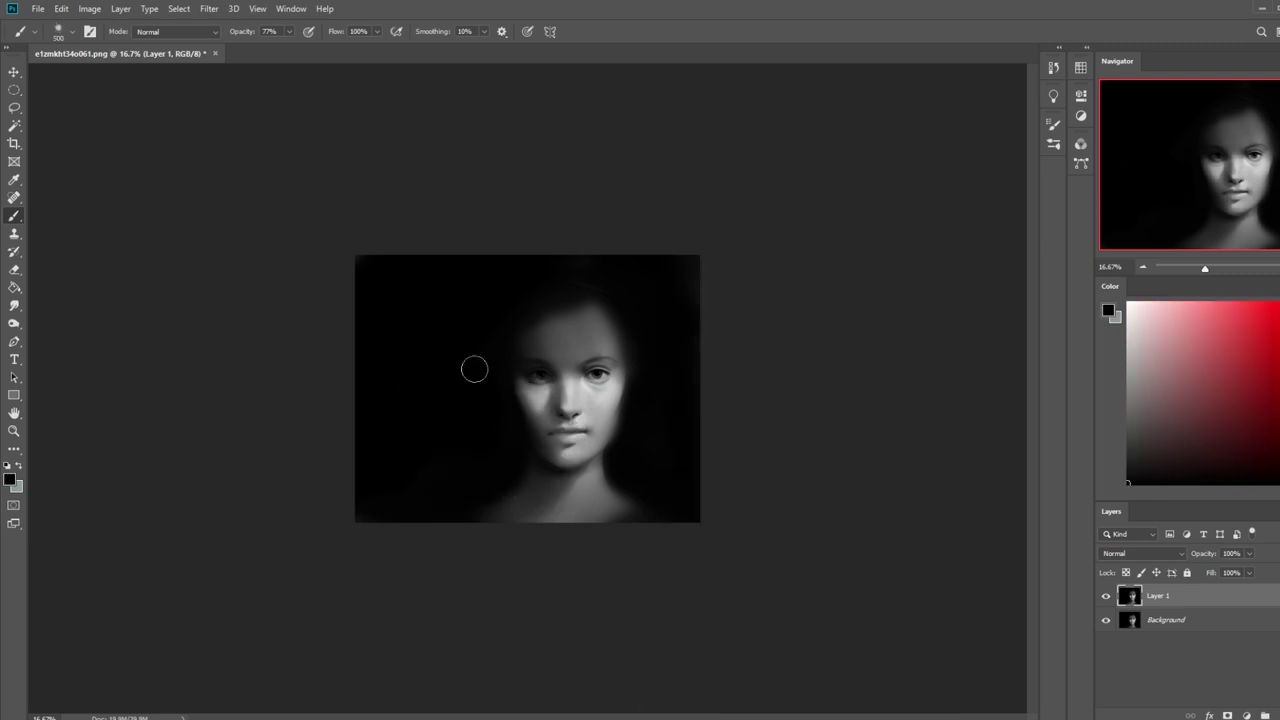
pyautogui.press(']')
pyautogui.press(']')
pyautogui.press(']')
pyautogui.press(']')
pyautogui.press(']')
pyautogui.press(']')
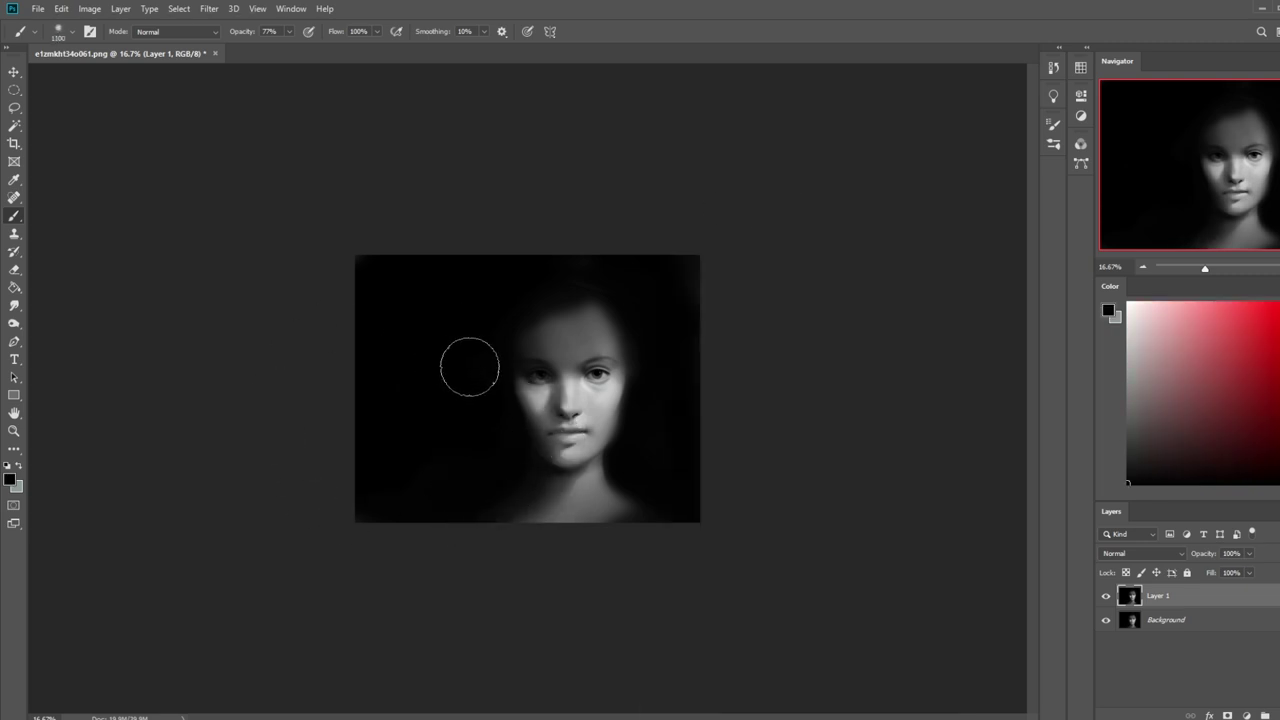
pyautogui.hotkey('ctrl', 'z')
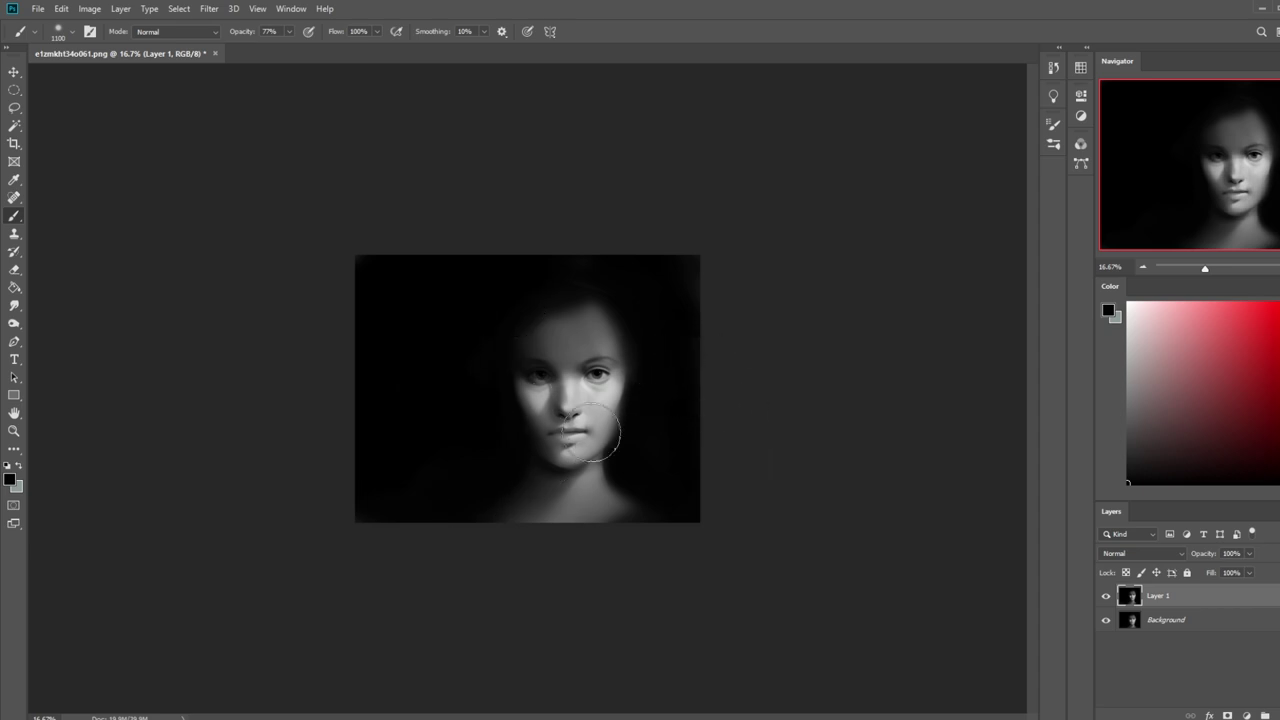
pyautogui.moveTo(628, 400); pyautogui.dragTo(541, 440)
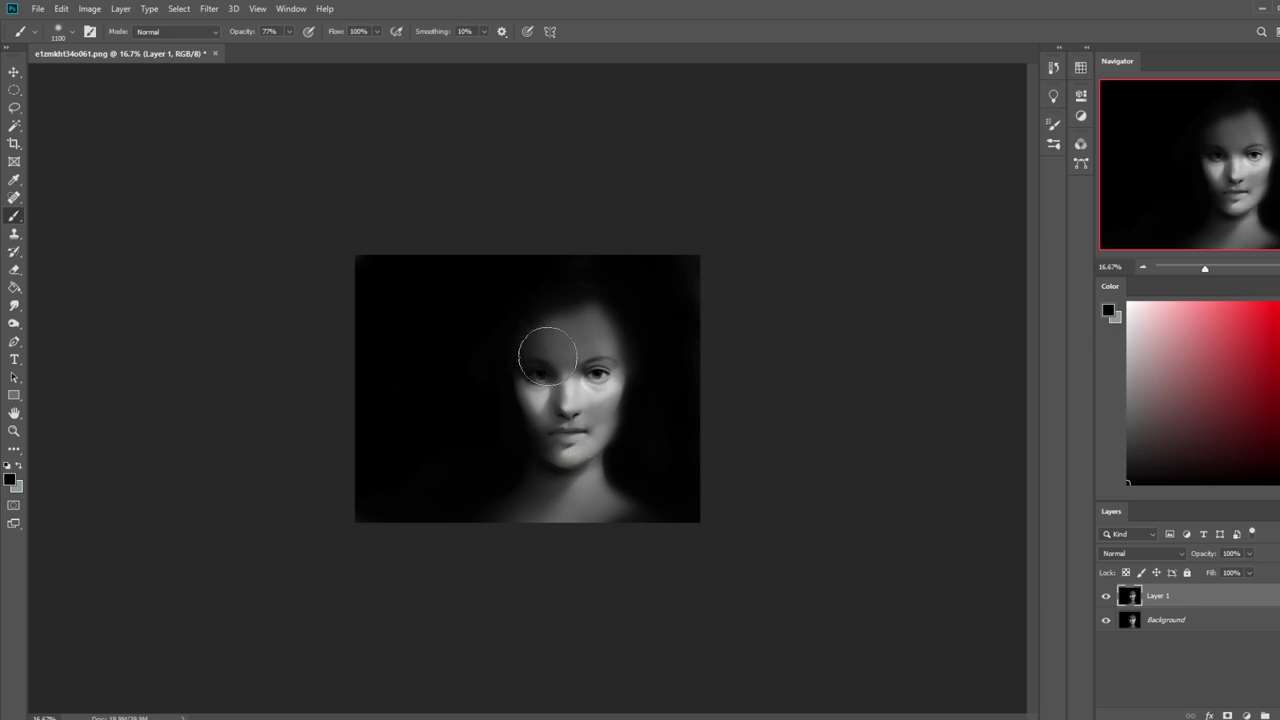
pyautogui.hotkey('ctrl', 'z')
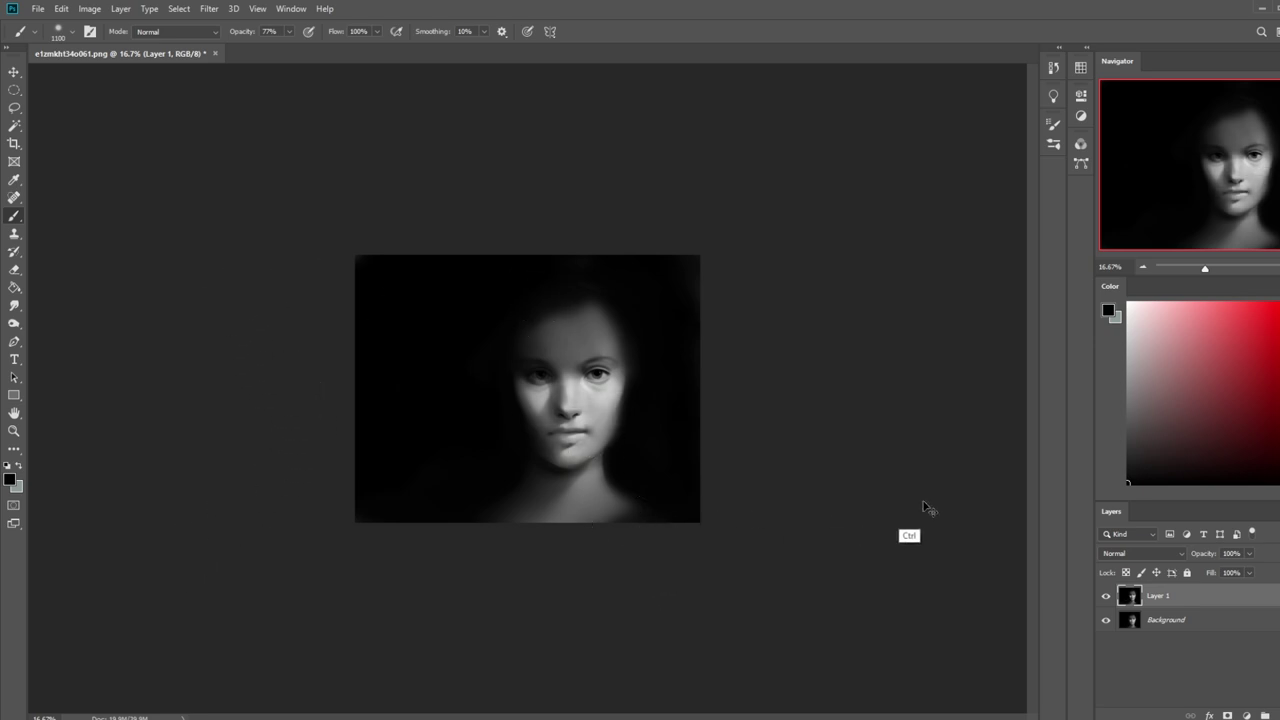
# Brighten Layer 1 with Levels by setting the white input level to 250
pyautogui.hotkey('ctrl', 'l')
pyautogui.moveTo(1009, 430); pyautogui.dragTo(1006, 429)
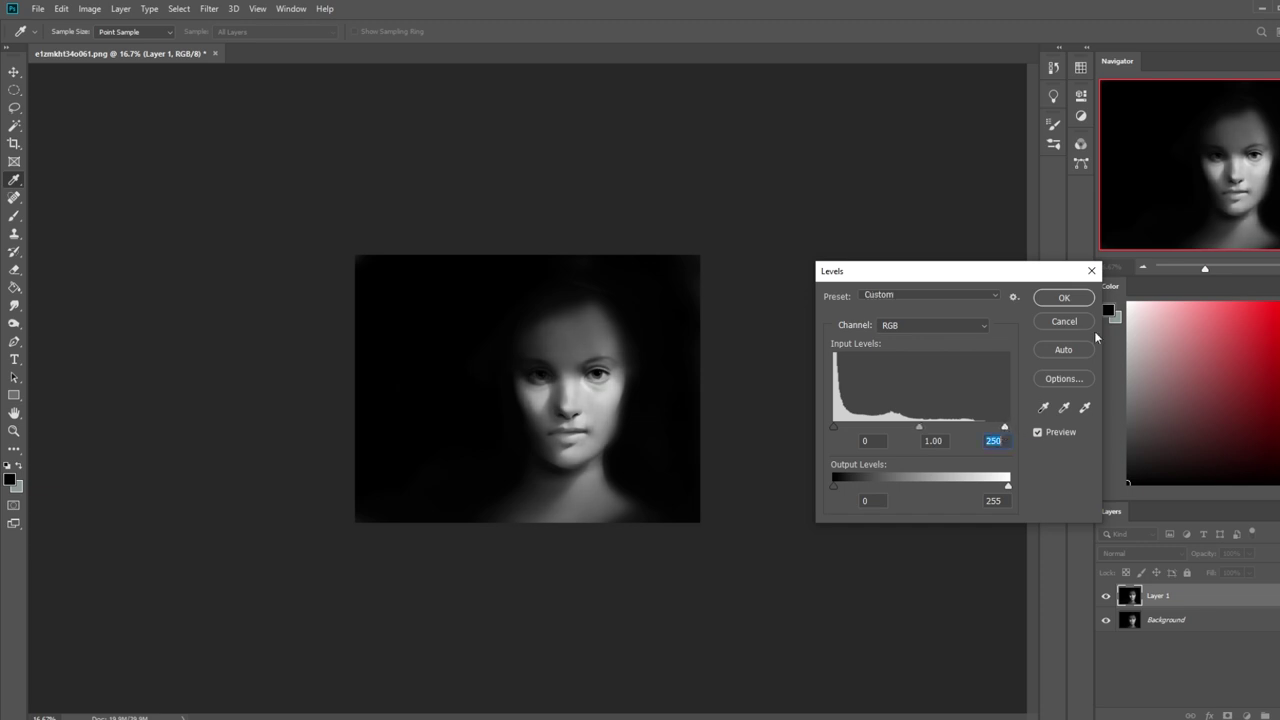
pyautogui.click(1083, 292)
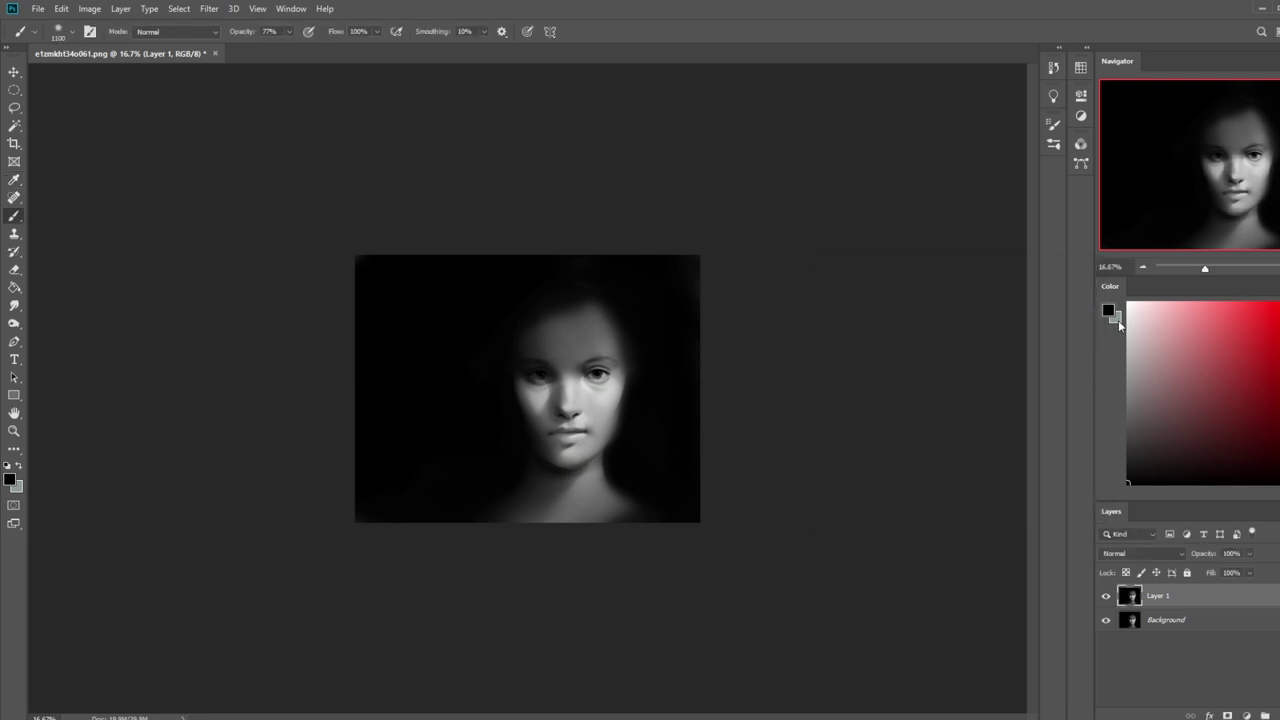
# Flatten the image into a single background layer and select the entire canvas
pyautogui.rightClick(1171, 597)
pyautogui.click(1185, 416)
pyautogui.hotkey('ctrl', 'a')
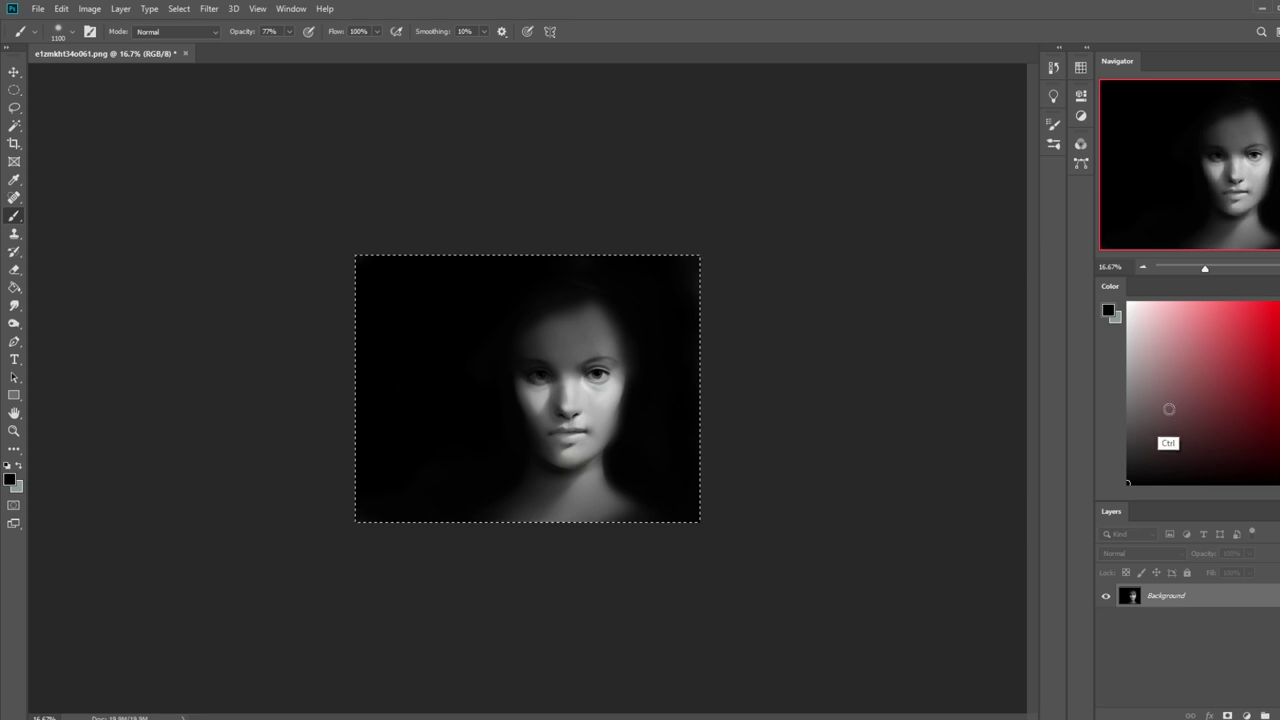
# Return the document to its original opened state, e1zmkht34o061.png, through the history
pyautogui.click(1053, 67)
pyautogui.moveTo(1031, 484); pyautogui.dragTo(1040, 89)
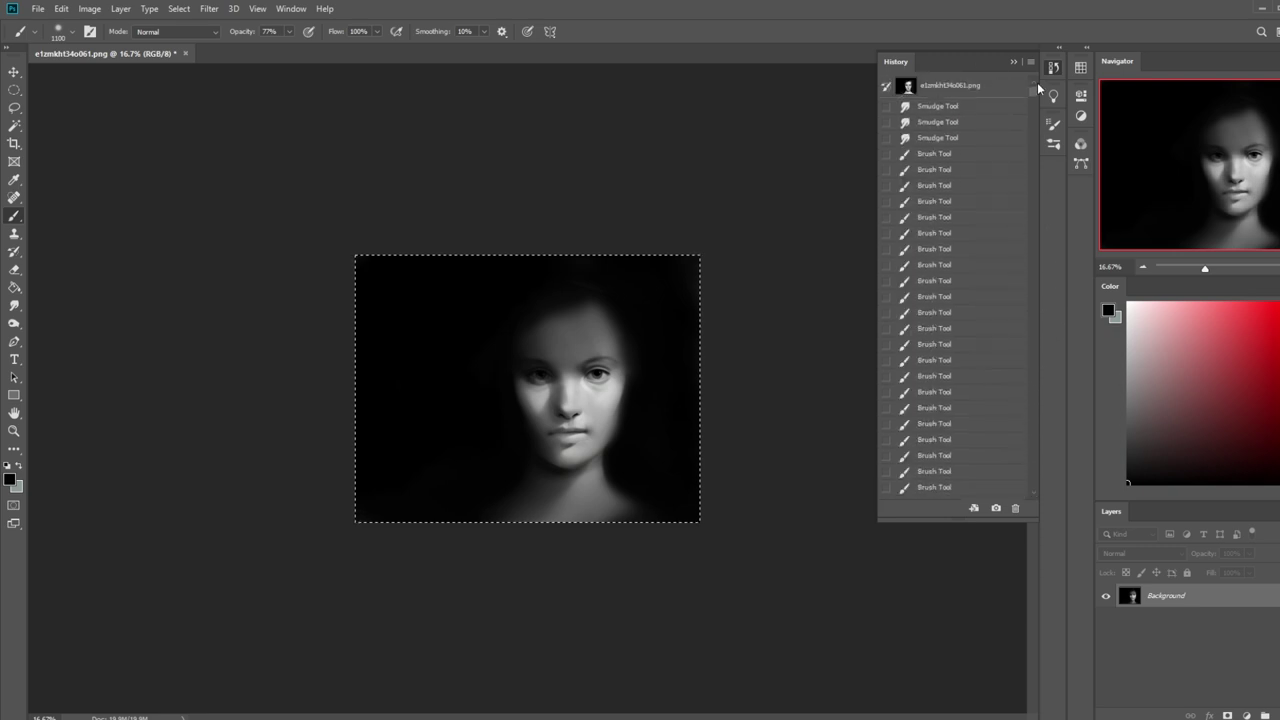
pyautogui.click(973, 89)
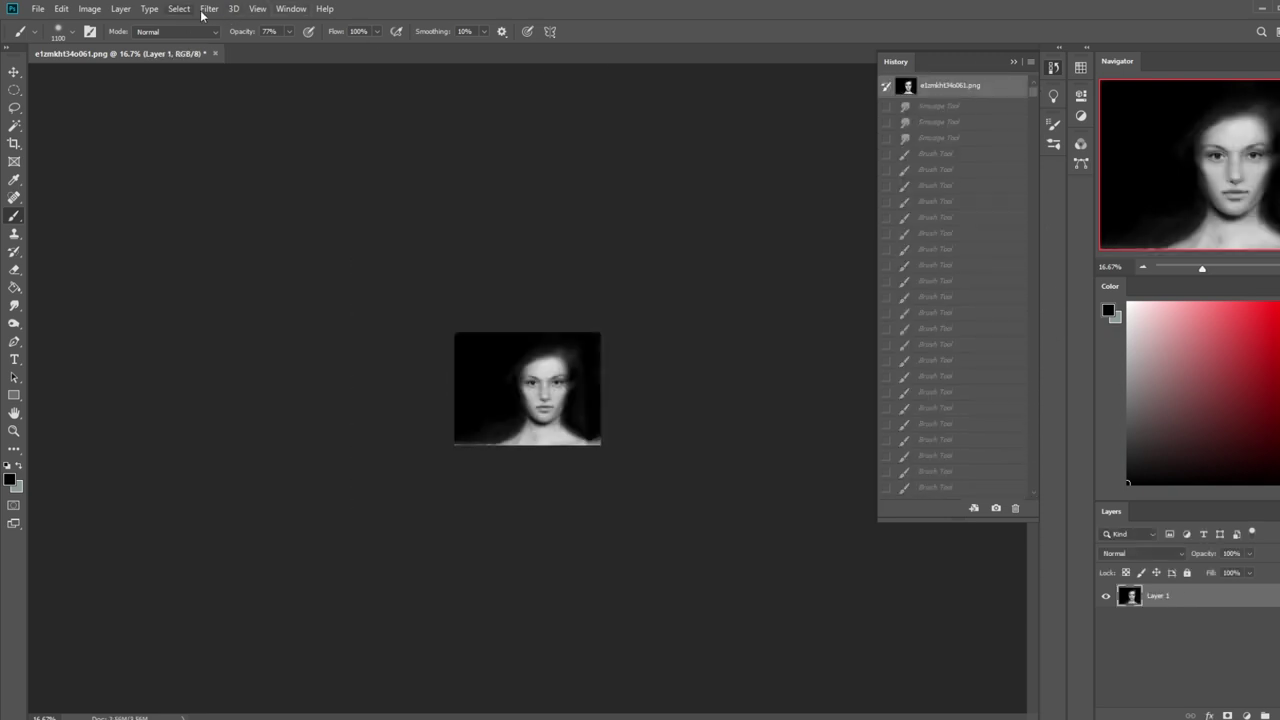
# Resize the image proportionally to a width of 3000 pixels
pyautogui.click(89, 8)
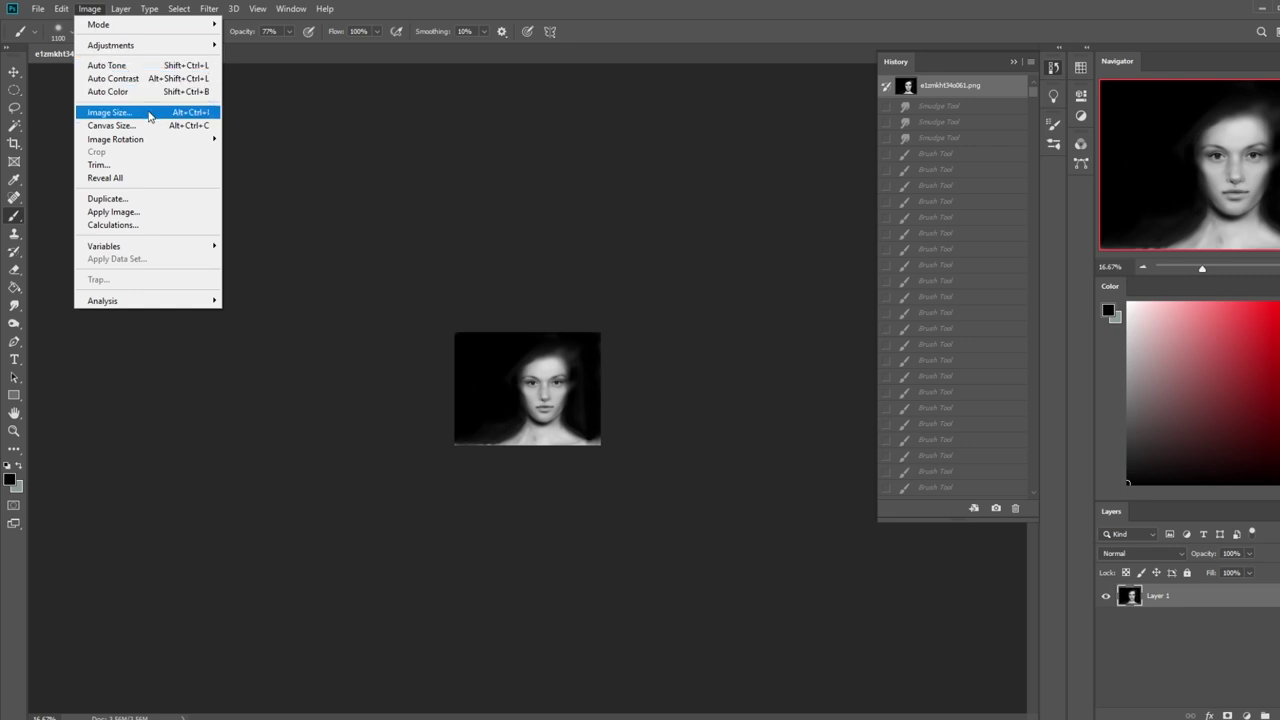
pyautogui.click(183, 116)
pyautogui.write('3000')
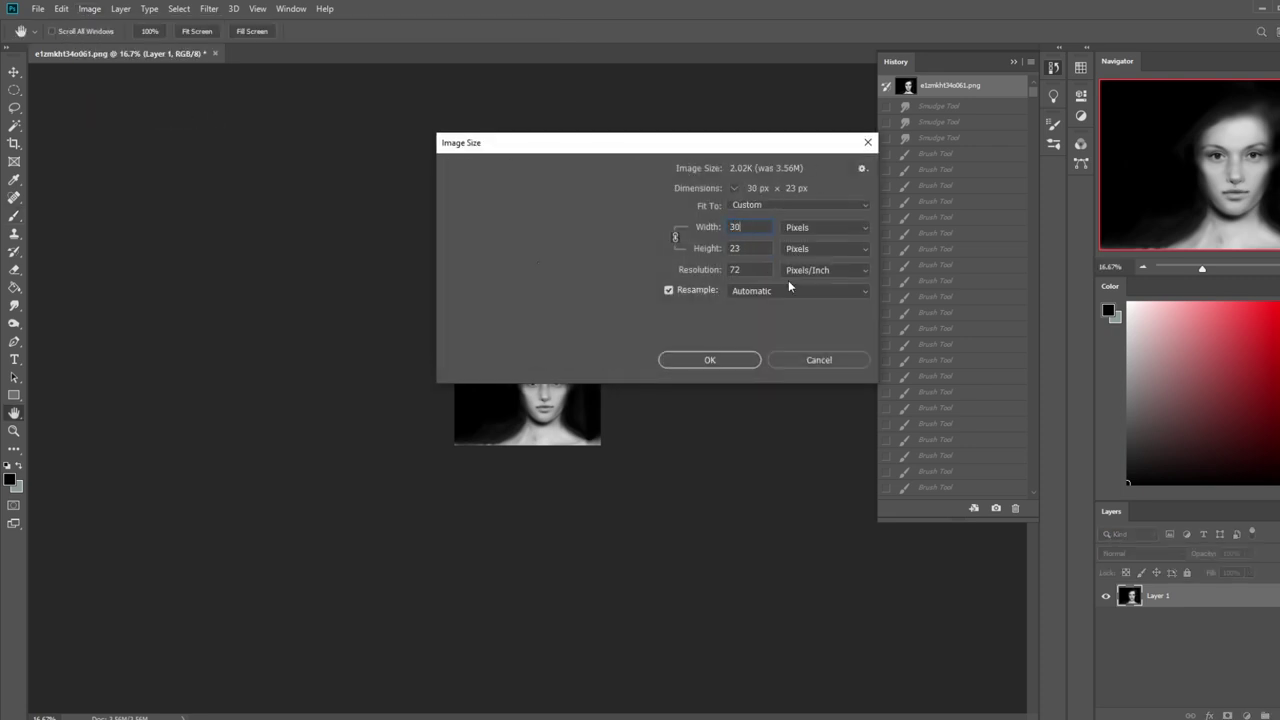
pyautogui.click(731, 360)
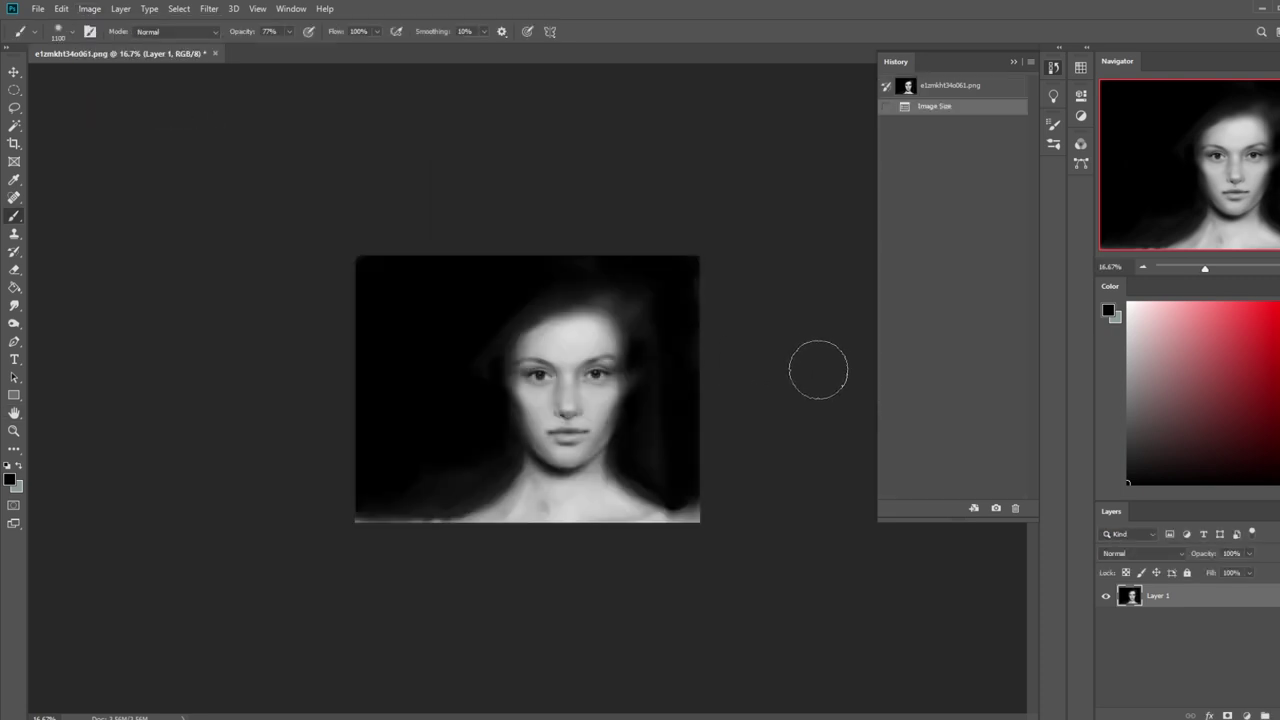
# Paste the copied finished painting as a new layer above the original portrait and collapse the history
pyautogui.hotkey('ctrl', '+')
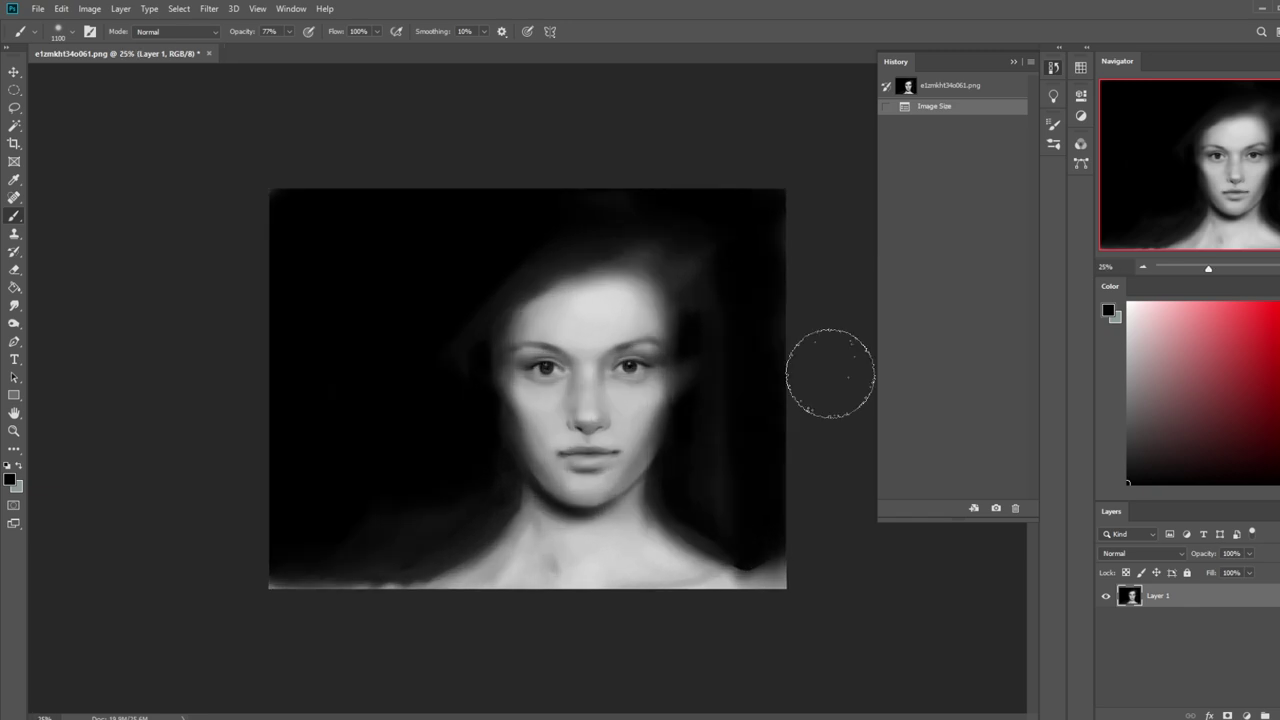
pyautogui.hotkey('ctrl', 'v')
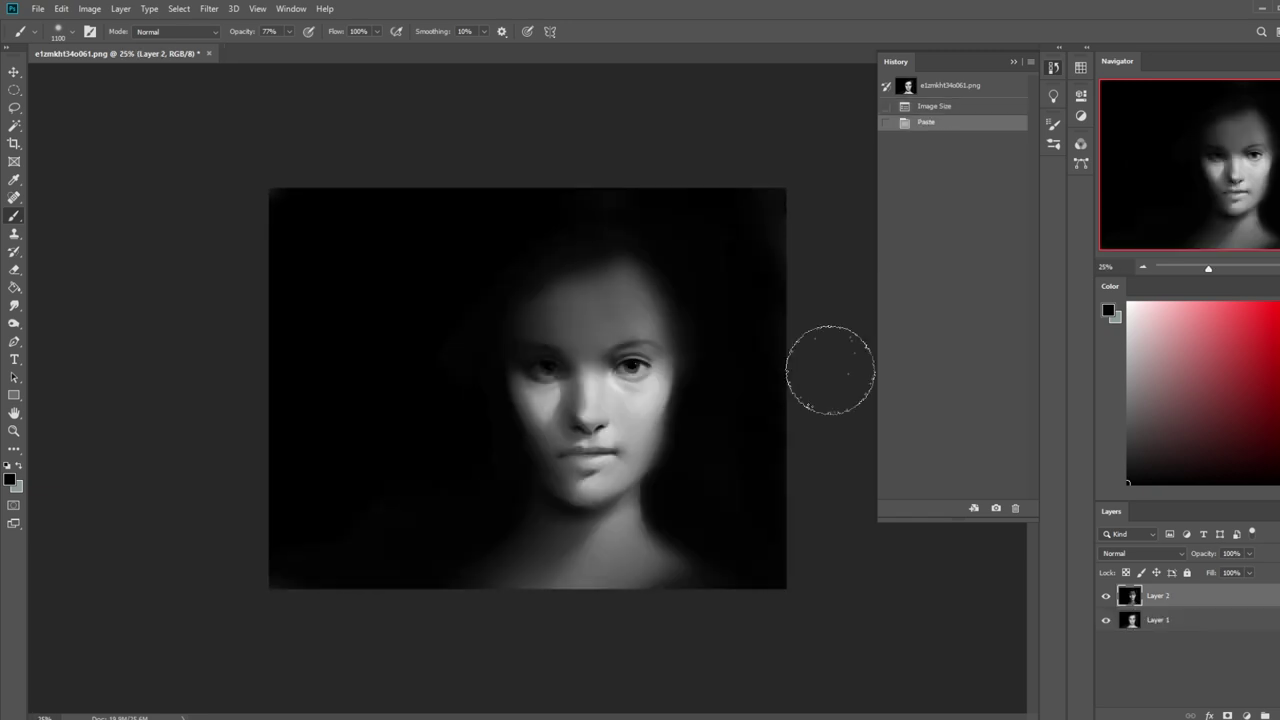
pyautogui.click(1013, 62)
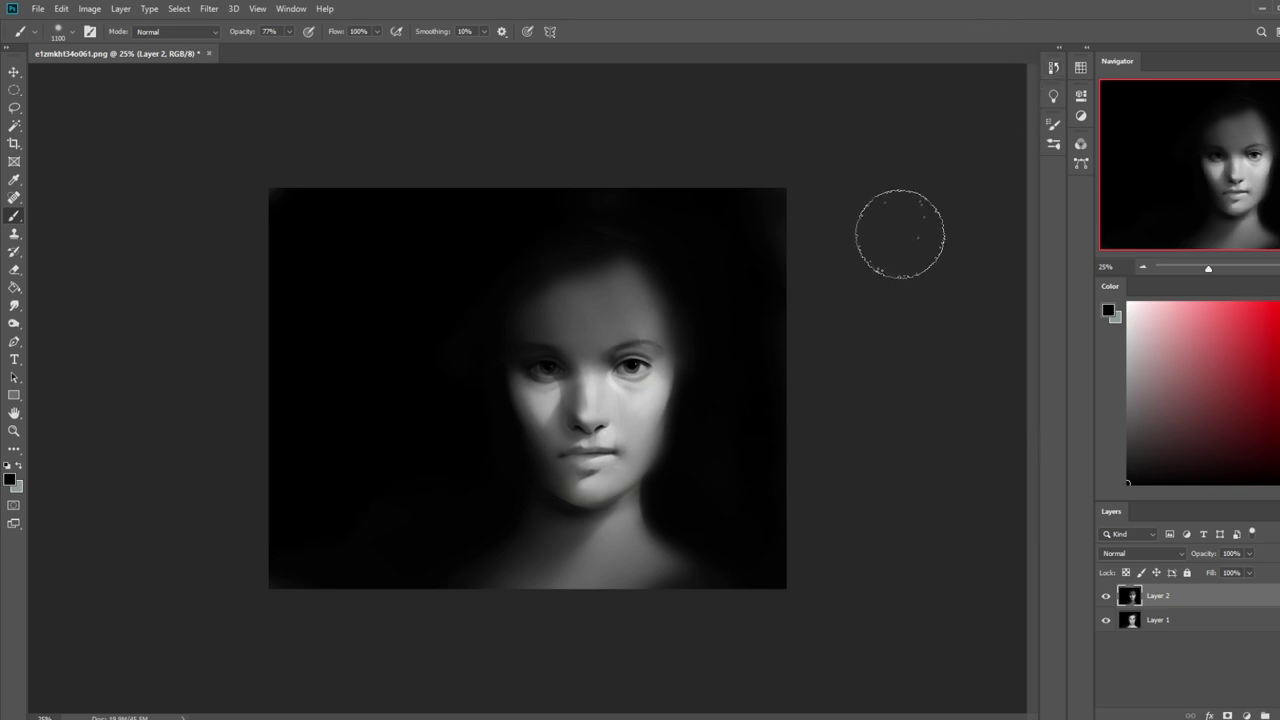
# Hide Layer 2, try a light gray Paint Bucket fill on Layer 1's black background, and undo it
pyautogui.click(1106, 596)
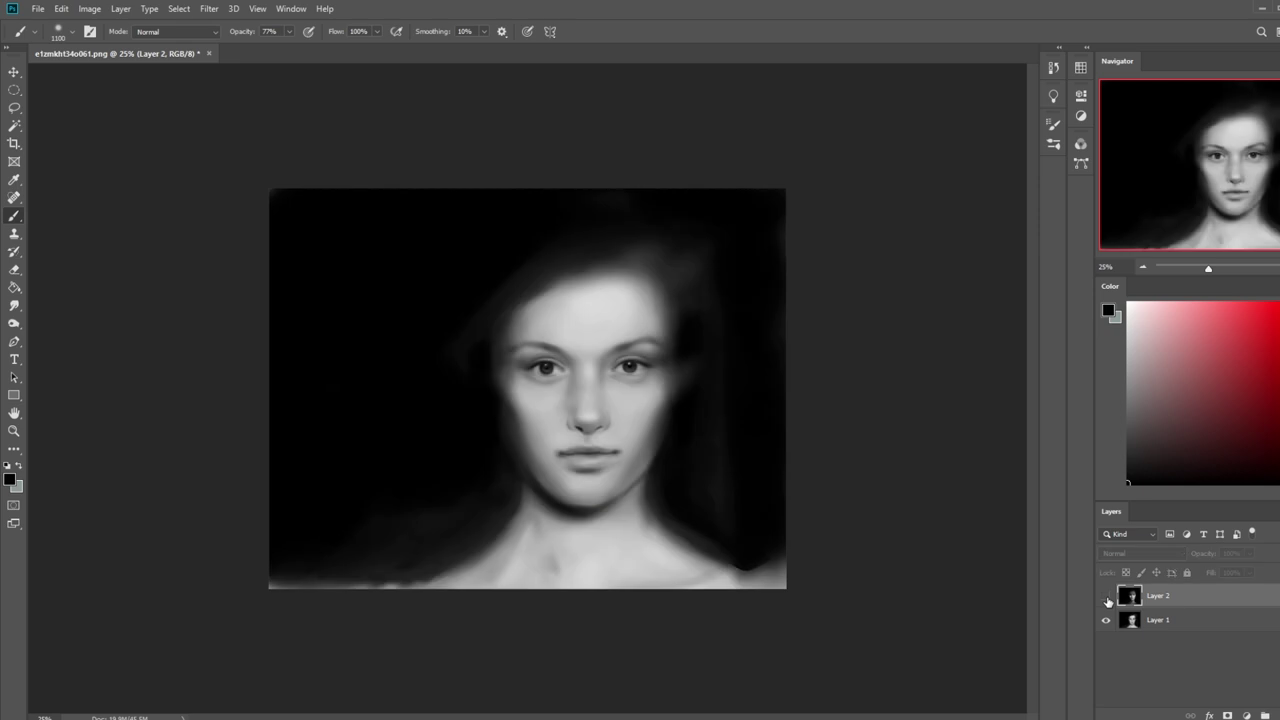
pyautogui.click(14, 126)
pyautogui.press('g')
pyautogui.press('x')
pyautogui.click(344, 270)
pyautogui.click(823, 279)
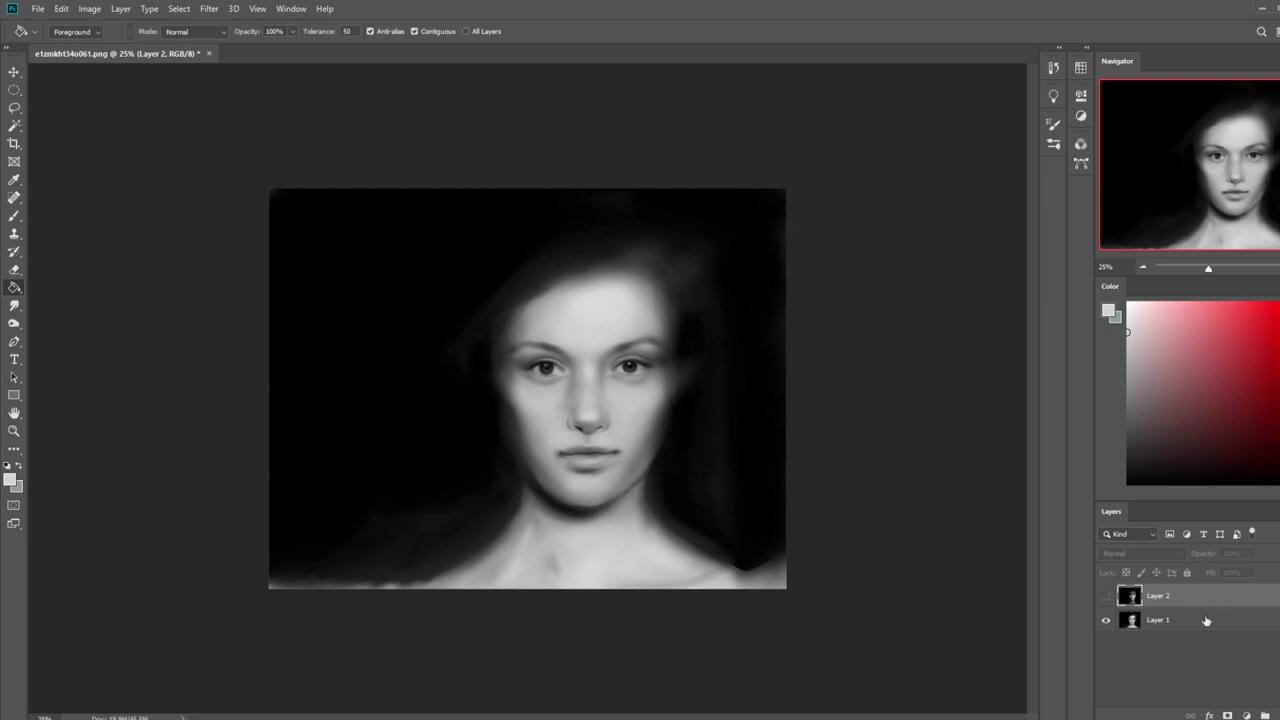
pyautogui.click(1205, 620)
pyautogui.click(450, 284)
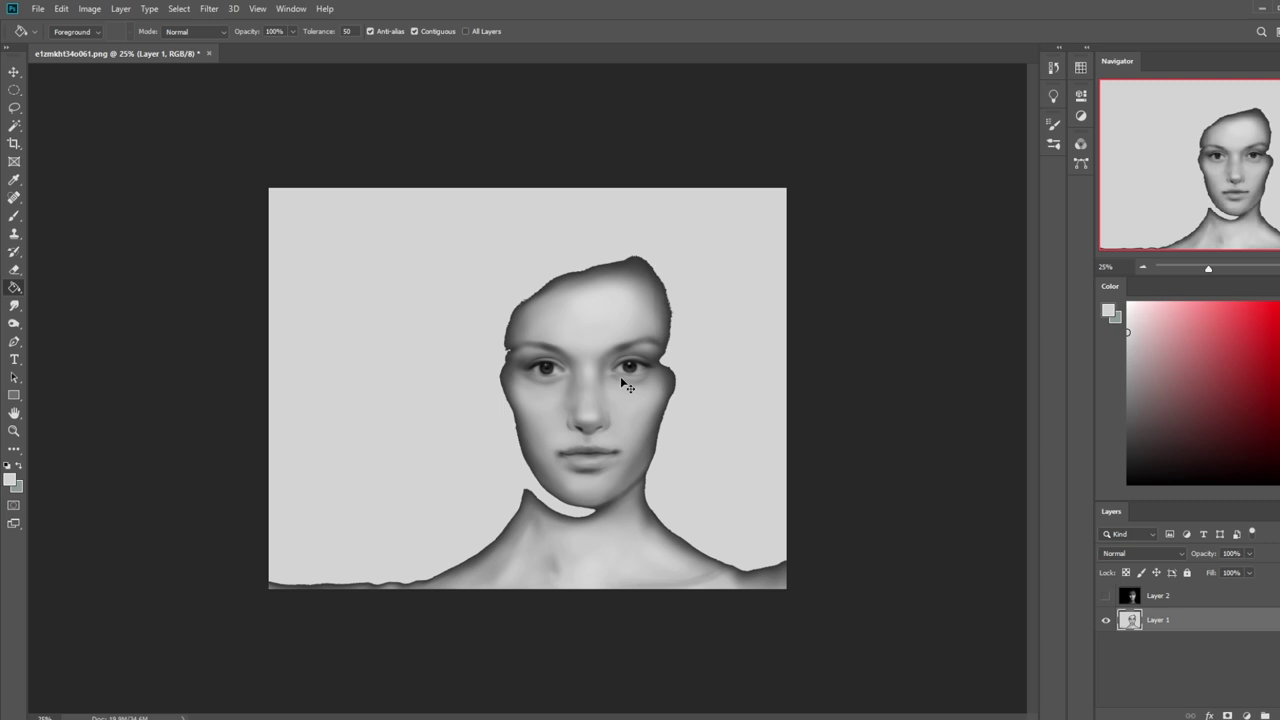
pyautogui.hotkey('ctrl', 'alt', 'z')
# Try progressively darker gray Paint Bucket fills on Layer 1's black background, undoing each one
pyautogui.click(451, 311)
pyautogui.hotkey('ctrl', 'alt', 'z')
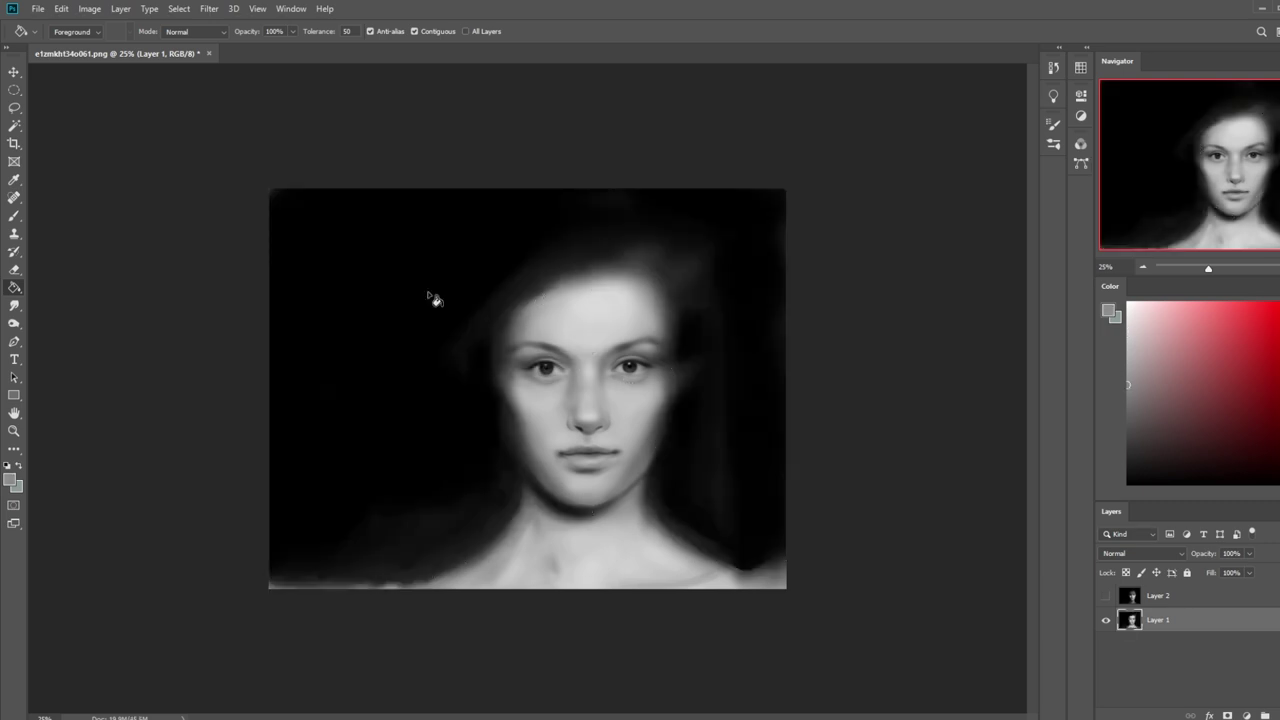
pyautogui.click(434, 297)
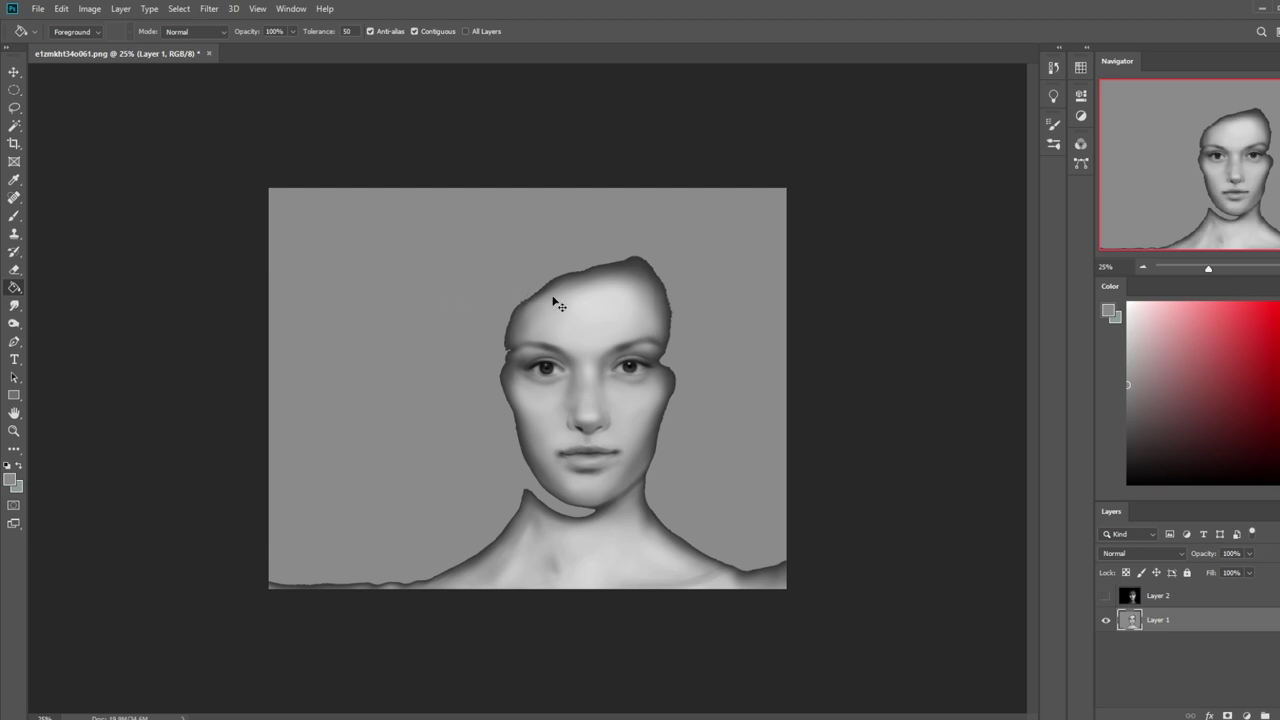
pyautogui.hotkey('ctrl', 'alt', 'z')
pyautogui.click(640, 297)
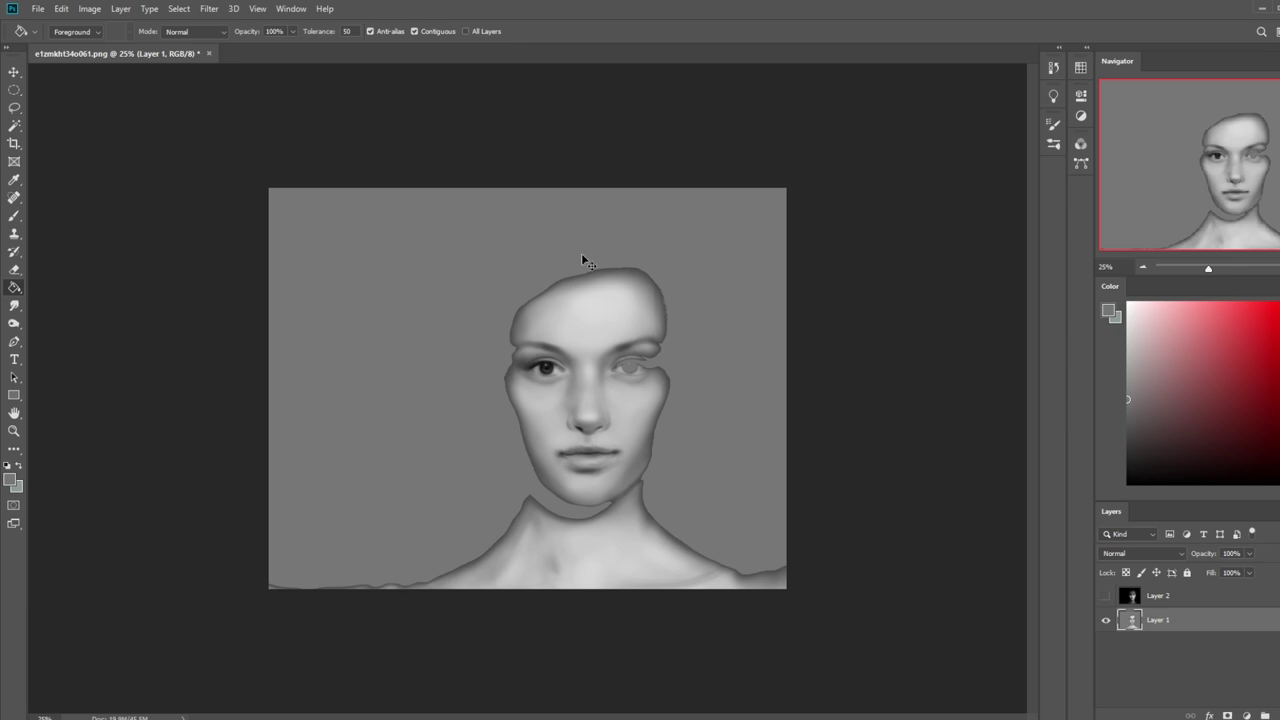
pyautogui.hotkey('ctrl', 'alt', 'z')
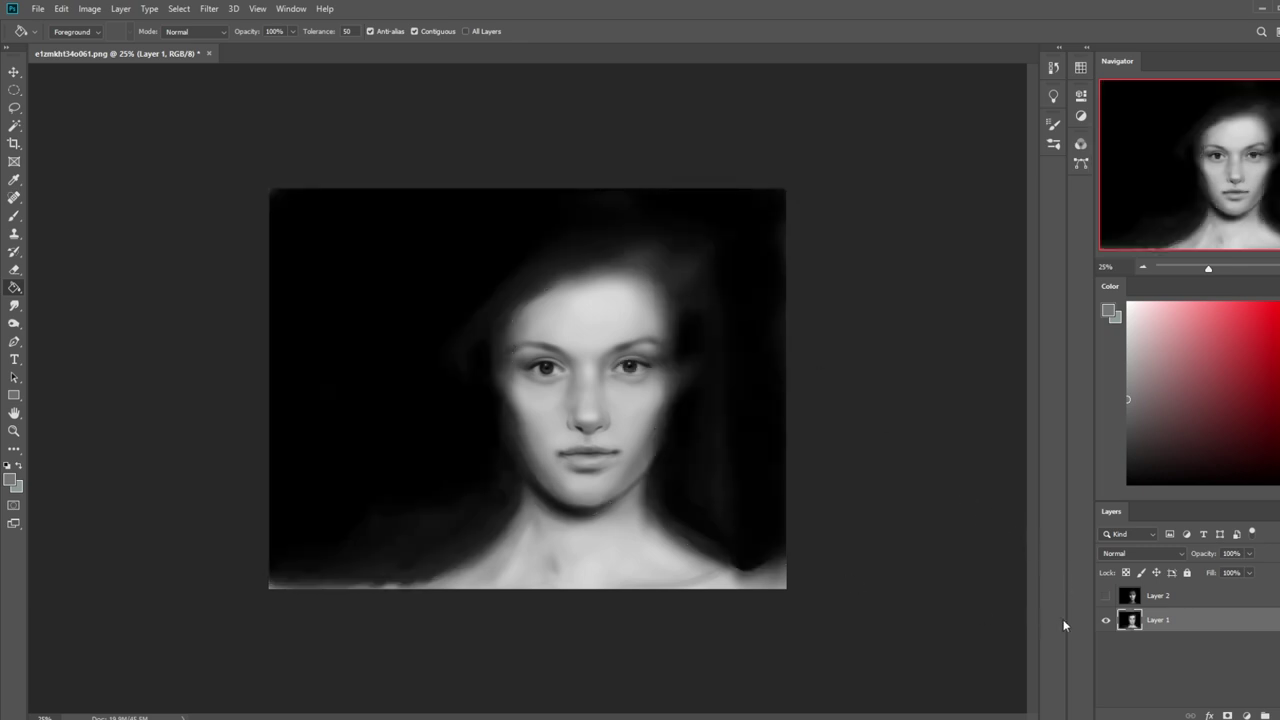
# Toggle Layer 2's visibility to compare the painting with the original portrait, leaving the layer shown
pyautogui.click(1106, 596)
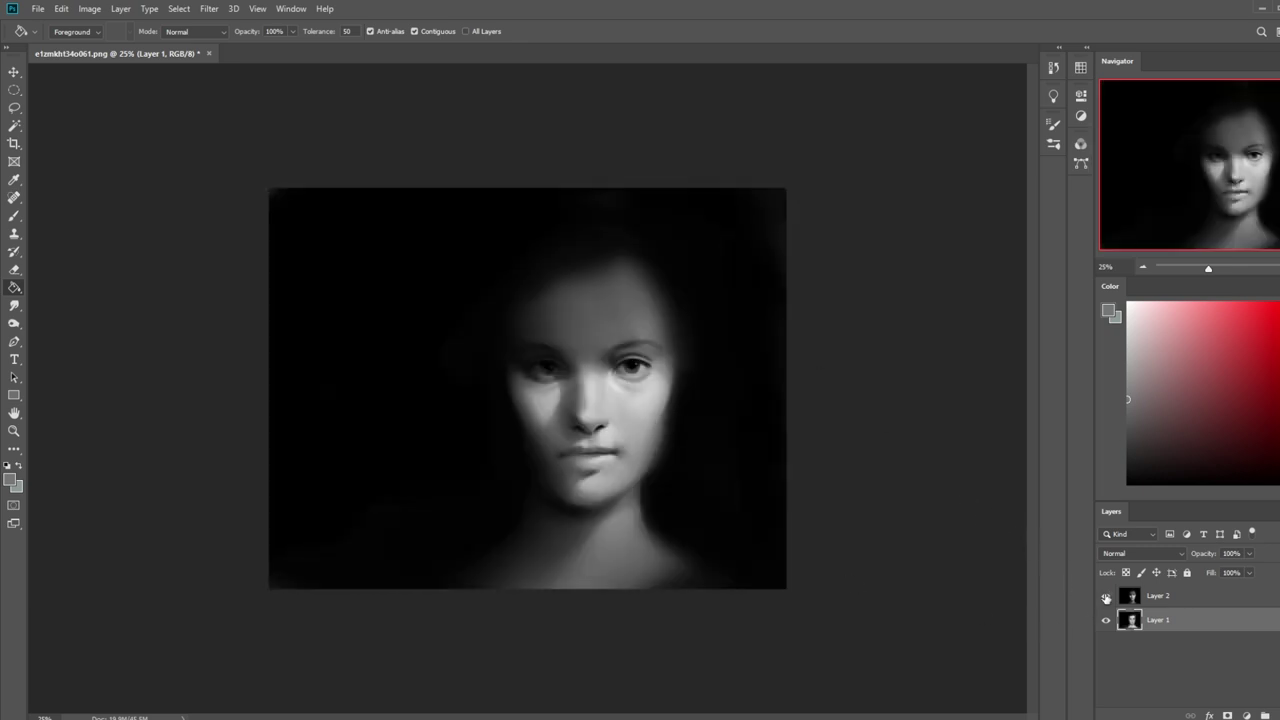
pyautogui.click(1106, 596)
pyautogui.click(1106, 596)
# Select Layer 2, sample the background's black for the Brush tool and lower the brush opacity to 13%
pyautogui.click(1186, 600)
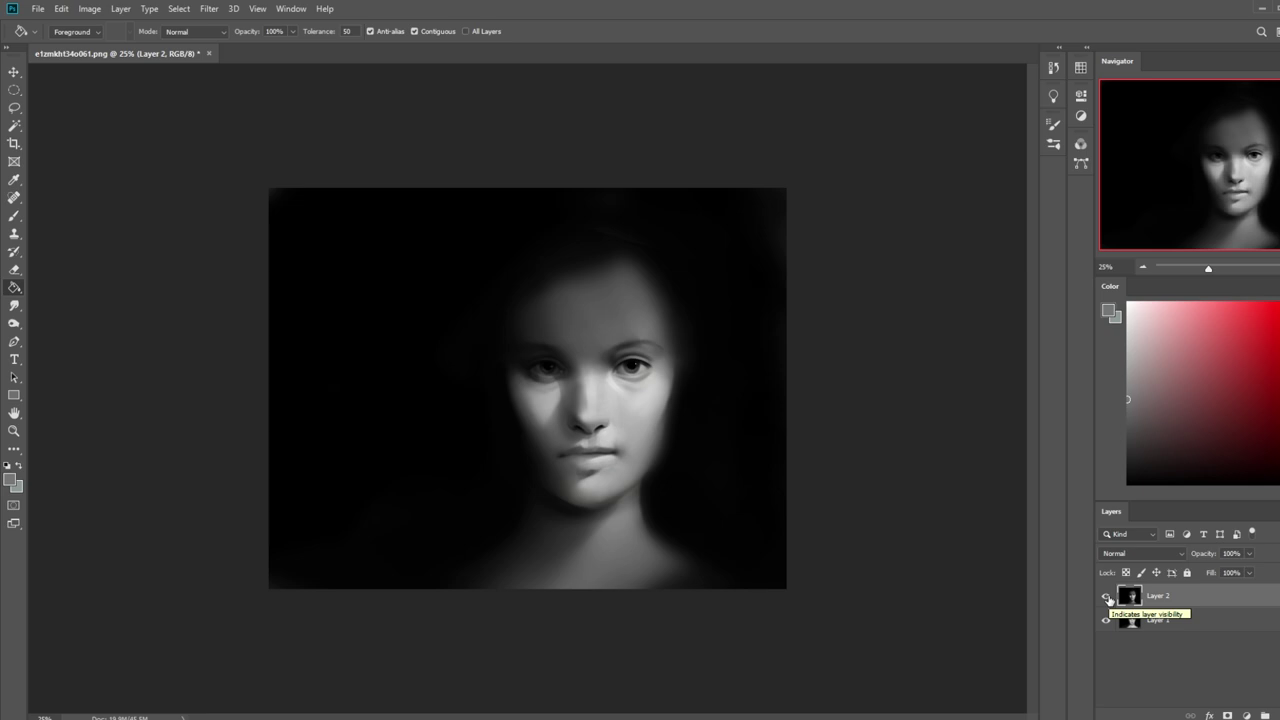
pyautogui.press('b')
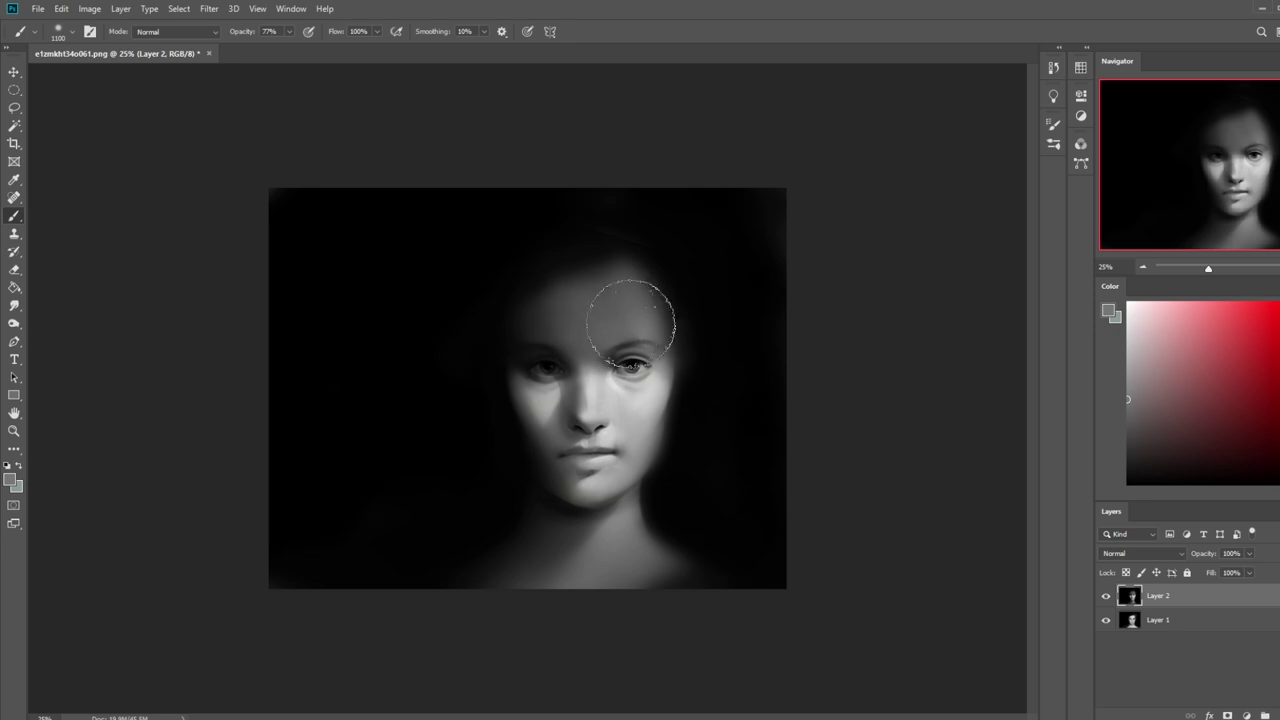
pyautogui.keyDown('alt'); pyautogui.click(728, 376); pyautogui.keyUp('alt')
pyautogui.press('[')
pyautogui.press('[')
pyautogui.press('[')
pyautogui.click(289, 32)
pyautogui.moveTo(289, 45); pyautogui.dragTo(265, 47)
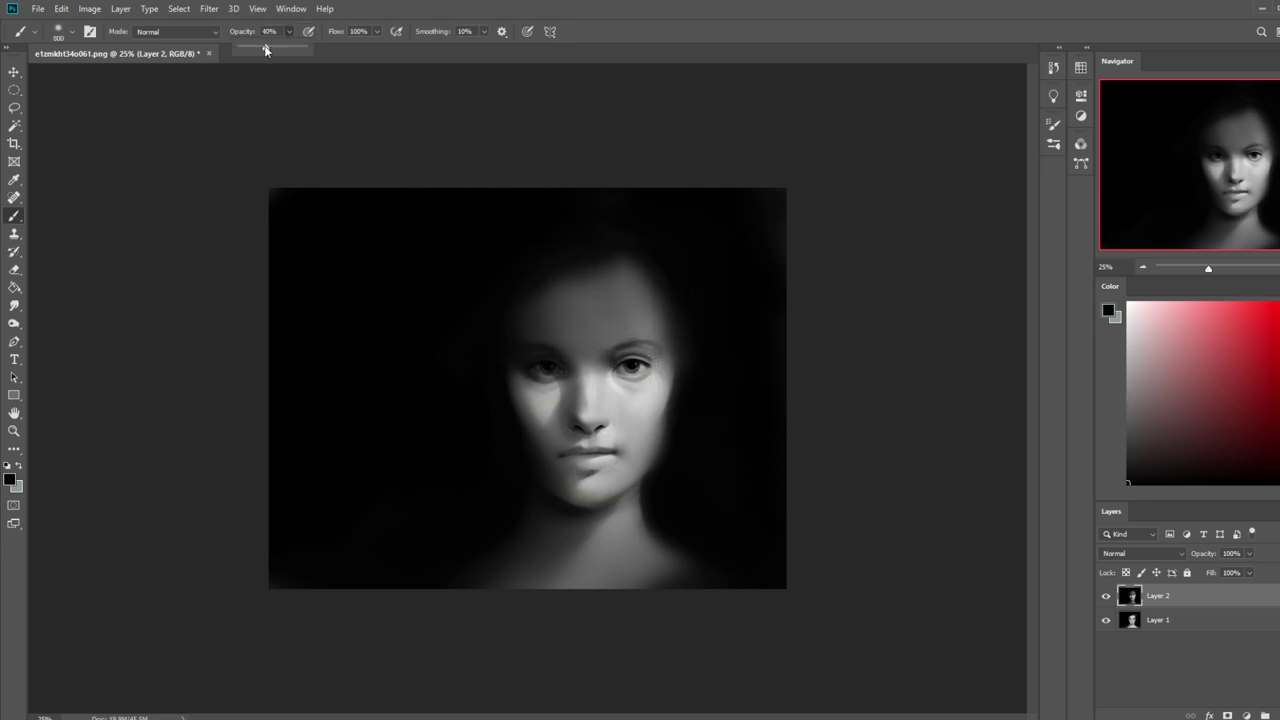
pyautogui.click(1015, 535)
# Darken the background edge beside the lit cheek and jaw with large soft black strokes, reducing the brush size between strokes
pyautogui.press(']')
pyautogui.press(']')
pyautogui.moveTo(711, 371); pyautogui.dragTo(656, 490)
pyautogui.press('[')
pyautogui.press('[')
pyautogui.press('[')
pyautogui.press('[')
pyautogui.press('[')
pyautogui.moveTo(688, 420); pyautogui.dragTo(658, 482)
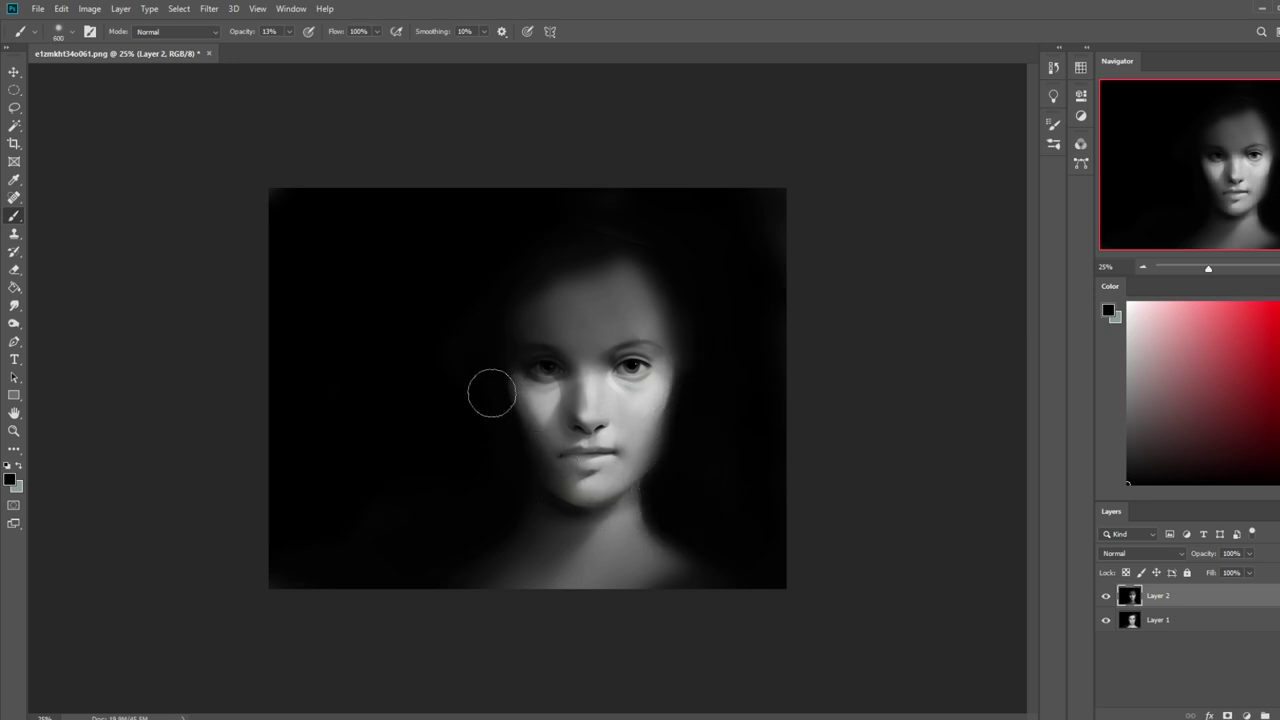
# Reduce the brush size to 250 px
pyautogui.press('[')
pyautogui.press('[')
pyautogui.press('[')
pyautogui.press('[')
pyautogui.press(']')
pyautogui.press(']')
pyautogui.press(']')
pyautogui.press(']')
pyautogui.press('[')
pyautogui.press('[')
pyautogui.press('[')
pyautogui.press('[')
pyautogui.press(']')
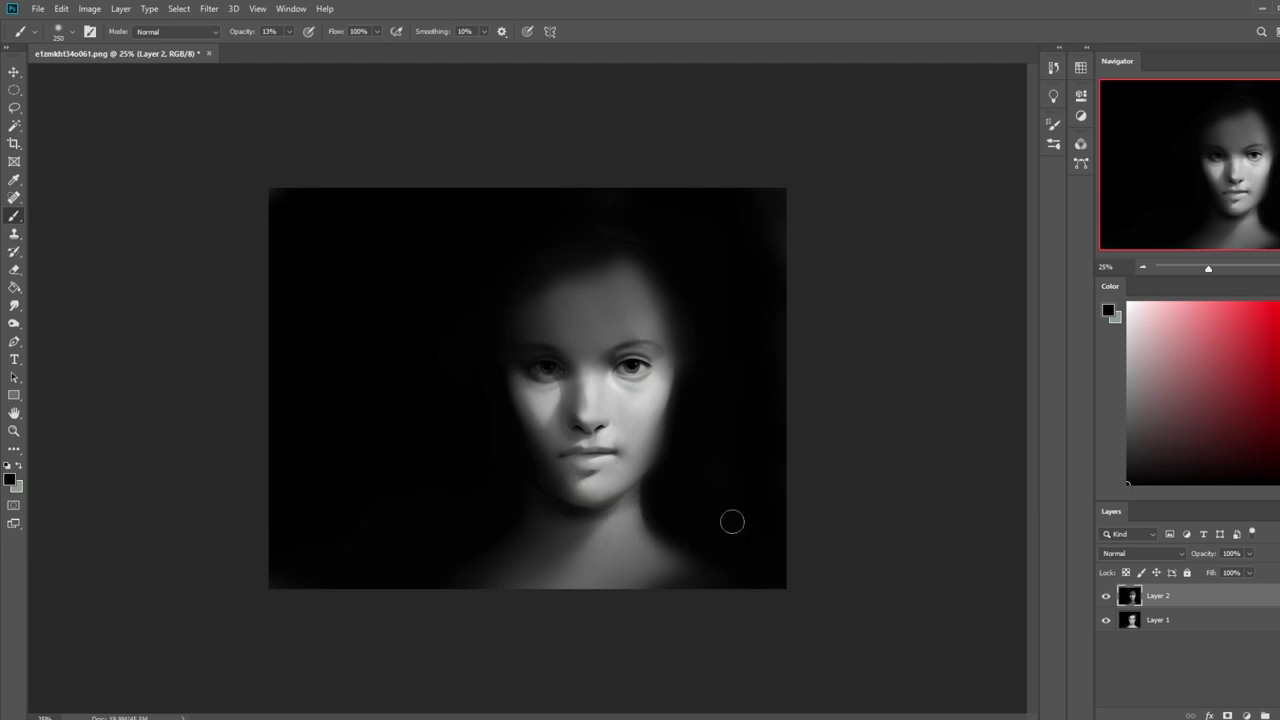
# Toggle Layer 2's visibility repeatedly to compare the relit painting with the original portrait
pyautogui.click(1106, 597)
pyautogui.click(1106, 598)
pyautogui.click(1107, 600)
pyautogui.click(1107, 602)
pyautogui.click(1107, 601)
pyautogui.click(1107, 601)
pyautogui.hotkey('ctrl', ',')
pyautogui.hotkey('ctrl', ',')
pyautogui.hotkey('ctrl', ',')
pyautogui.hotkey('ctrl', ',')
pyautogui.hotkey('ctrl', ',')
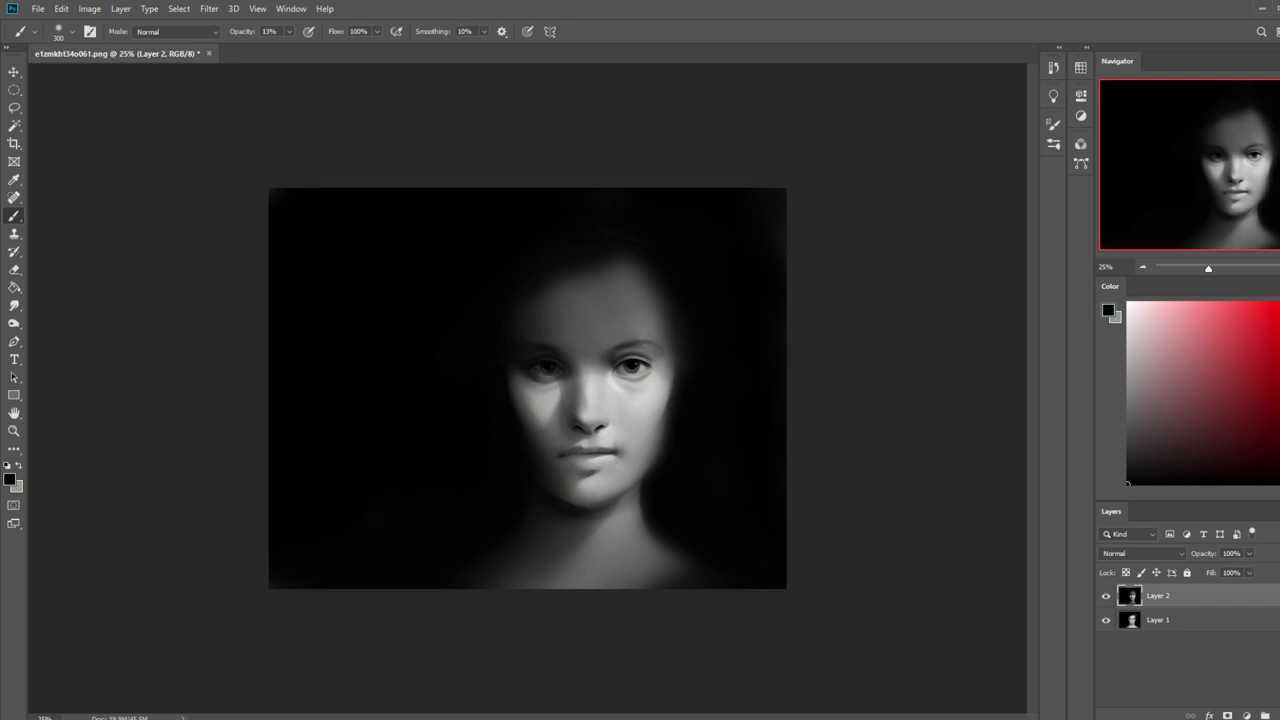
# Flatten the image into one background layer, and close e1zmkht34o061.png with its changes saved
pyautogui.click(209, 54)
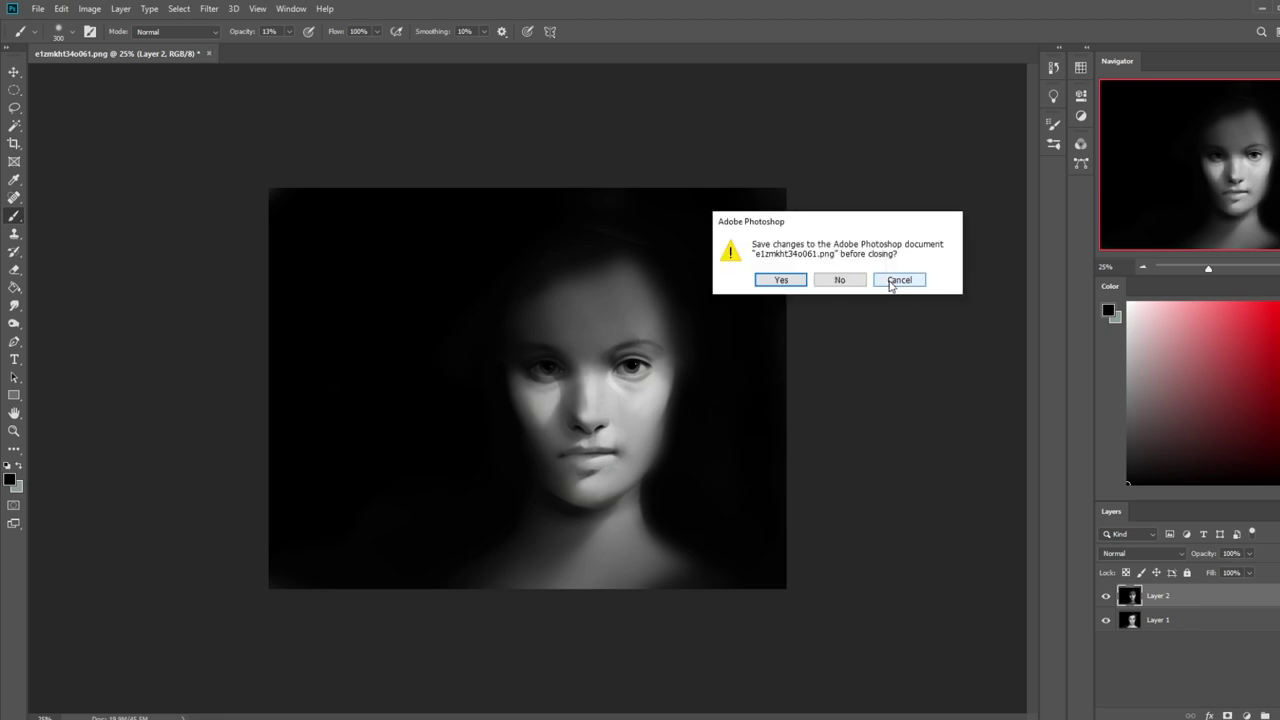
pyautogui.click(891, 281)
pyautogui.rightClick(1198, 604)
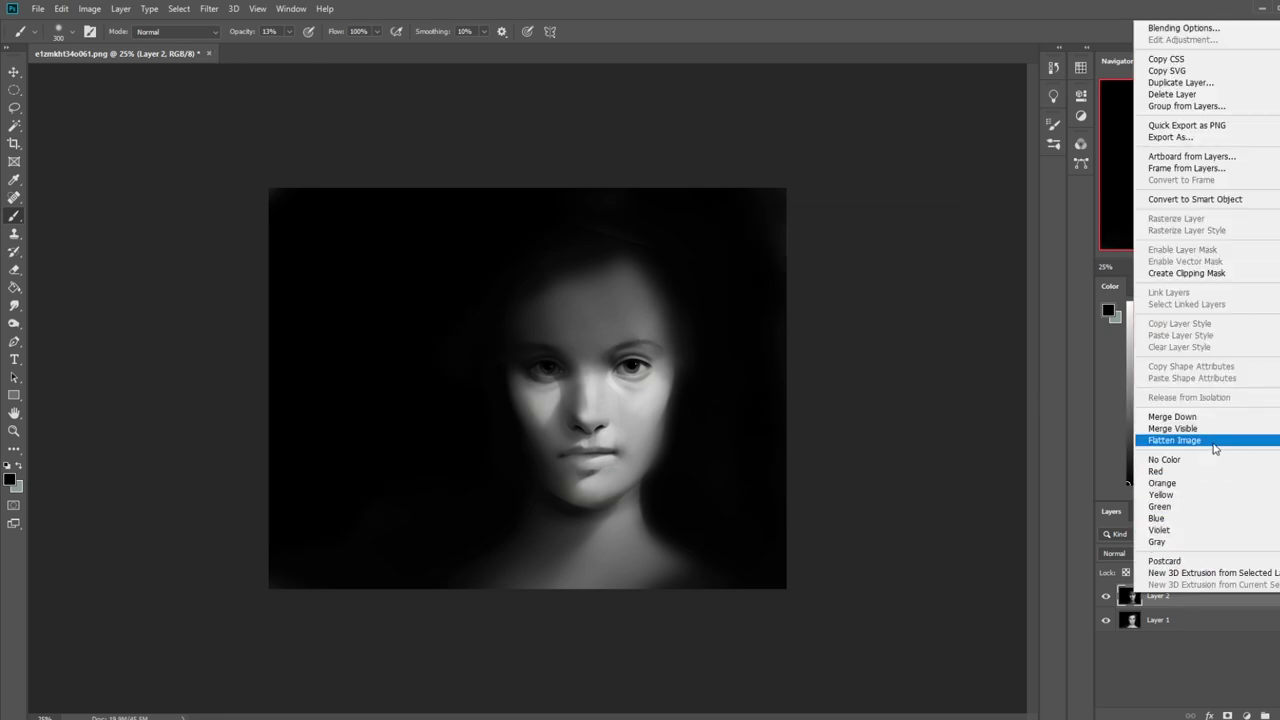
pyautogui.click(1215, 446)
pyautogui.click(179, 53)
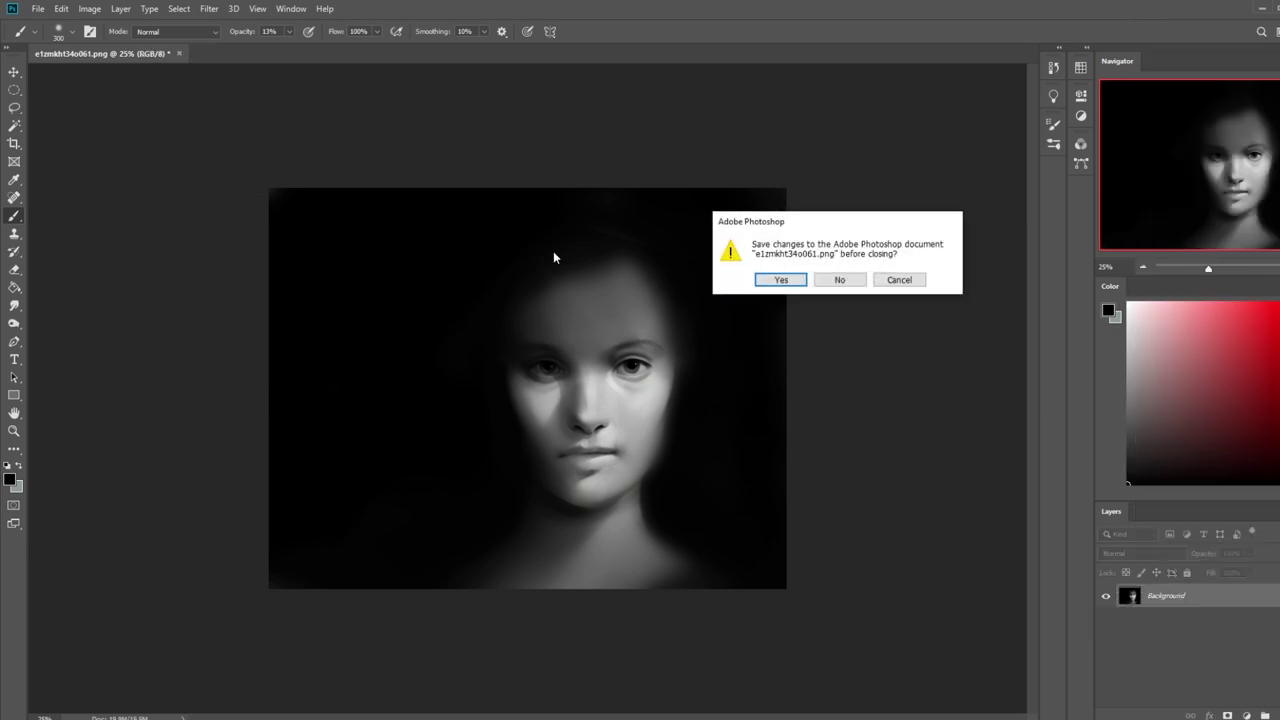
pyautogui.click(780, 280)
# Restore Photoshop to a smaller window, close the Photos window with the bust reference, and move Photoshop toward the desktop's centre
pyautogui.doubleClick(893, 10)
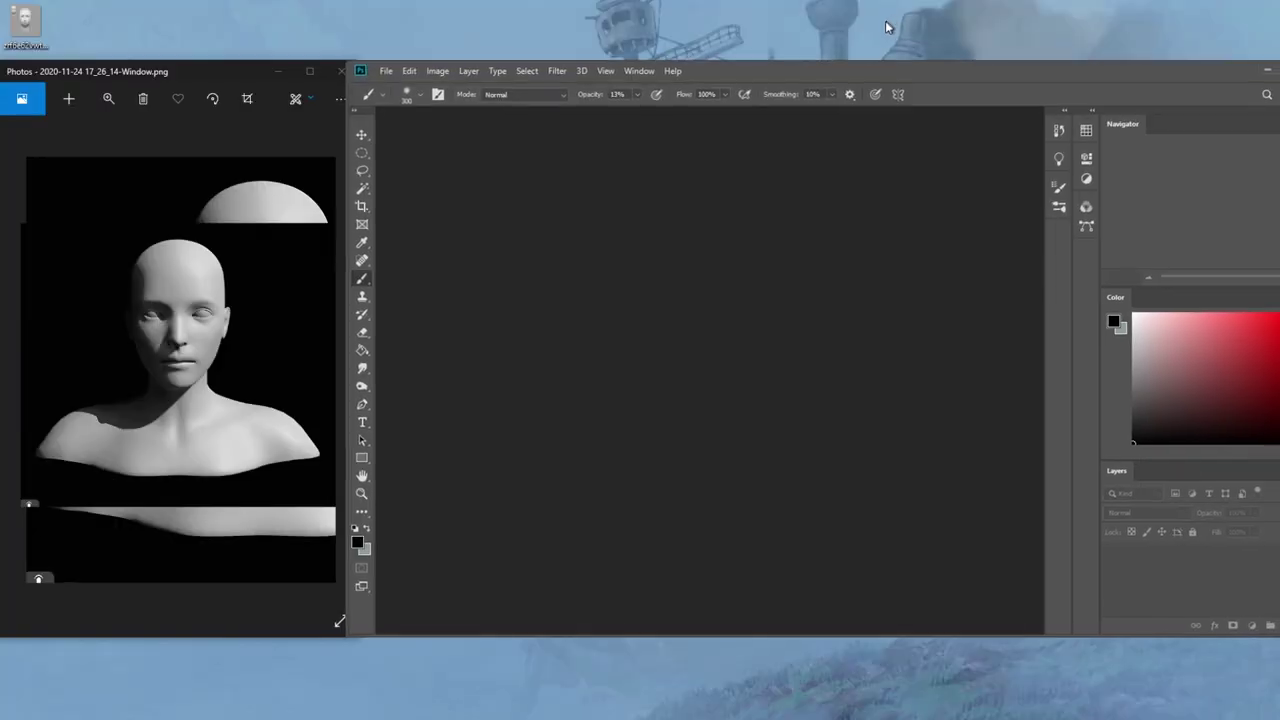
pyautogui.moveTo(798, 34); pyautogui.dragTo(852, 41)
pyautogui.moveTo(140, 67); pyautogui.dragTo(205, 48)
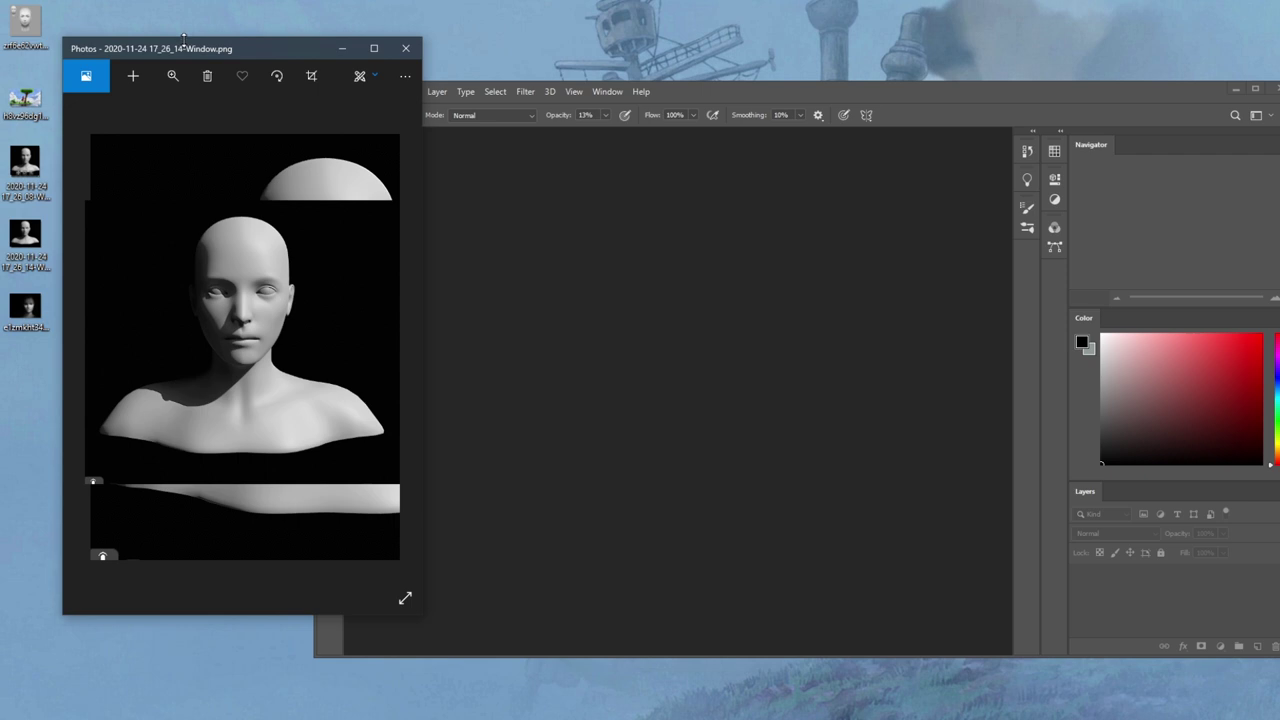
pyautogui.click(405, 48)
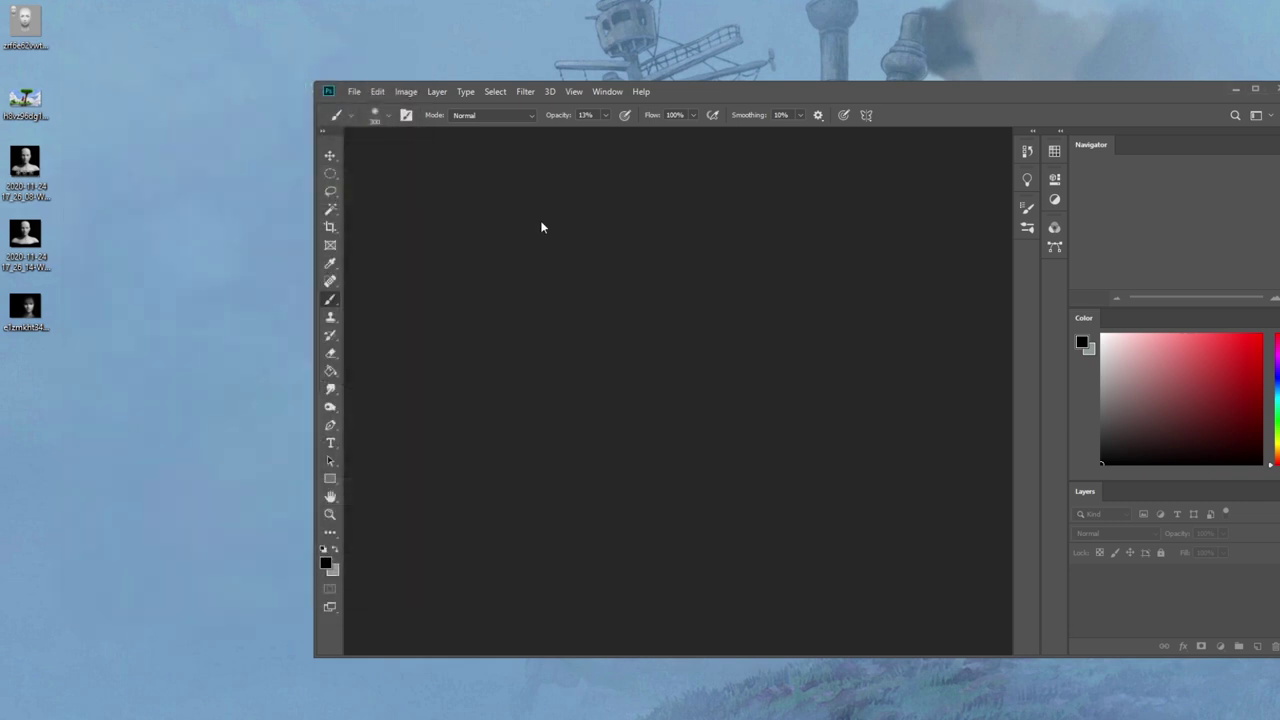
pyautogui.moveTo(919, 95); pyautogui.dragTo(723, 77)
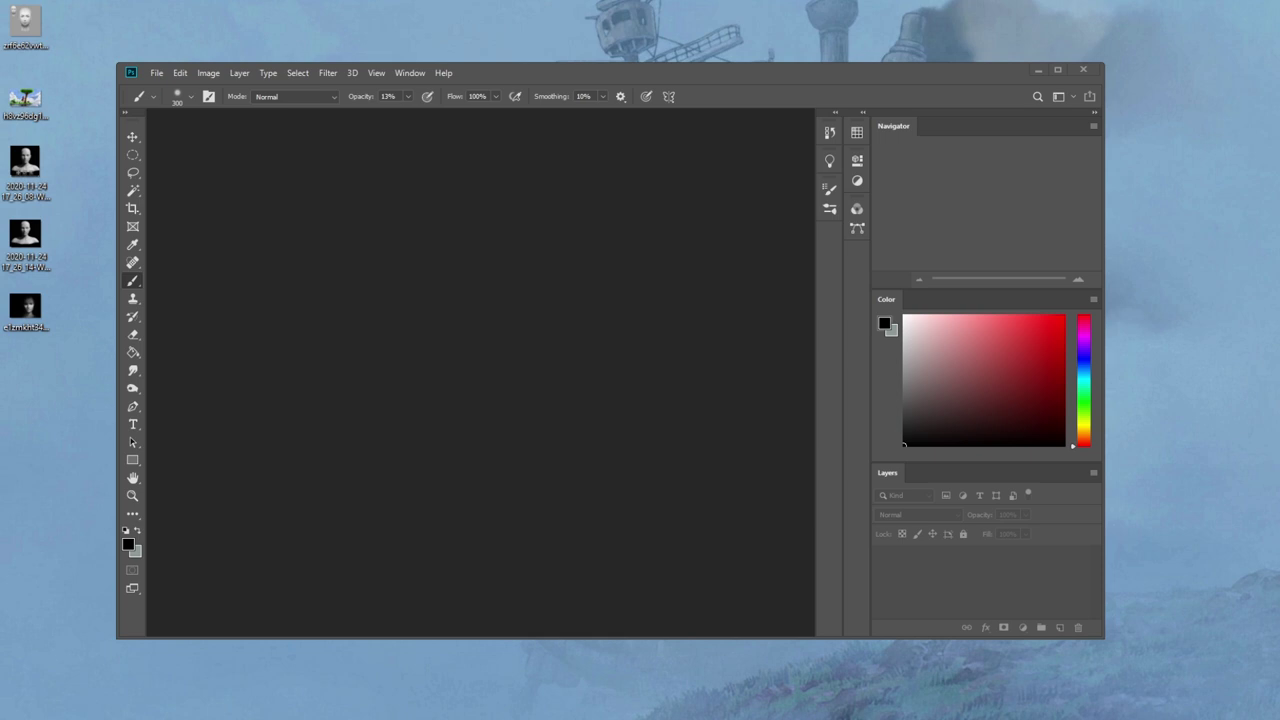
# Open the system clock and calendar to check the current time and date
pyautogui.click(1275, 715)
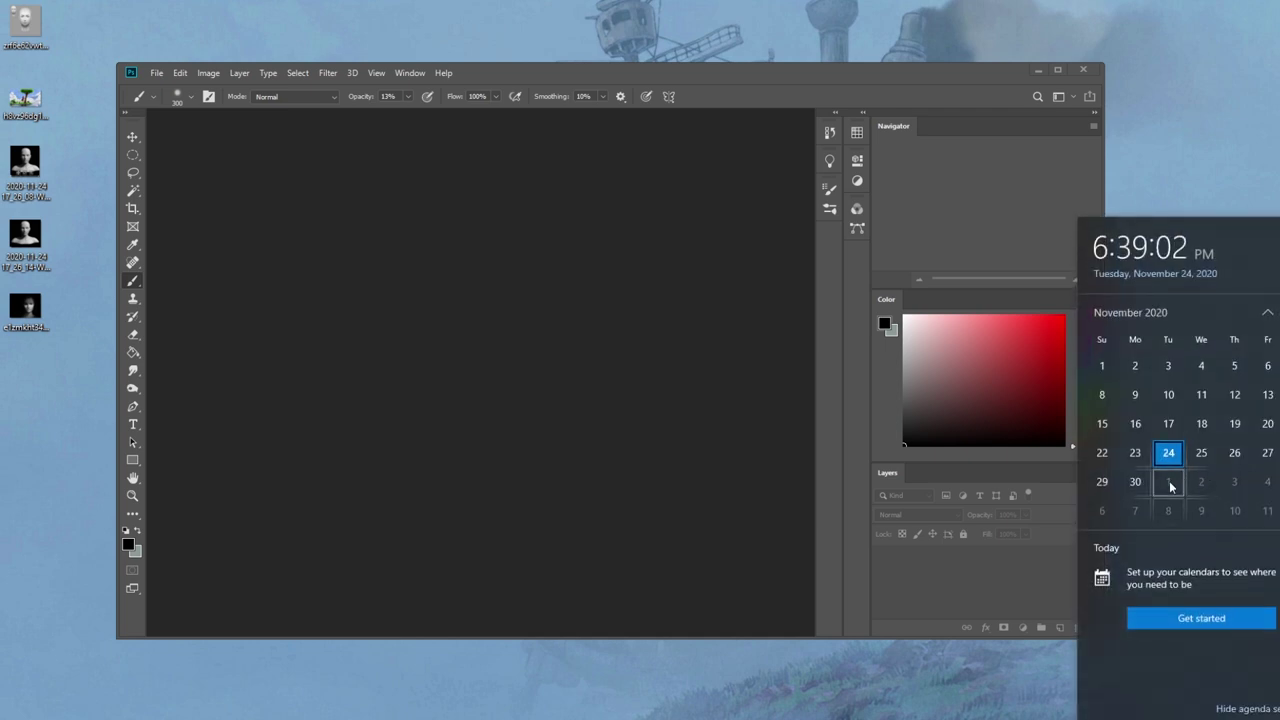